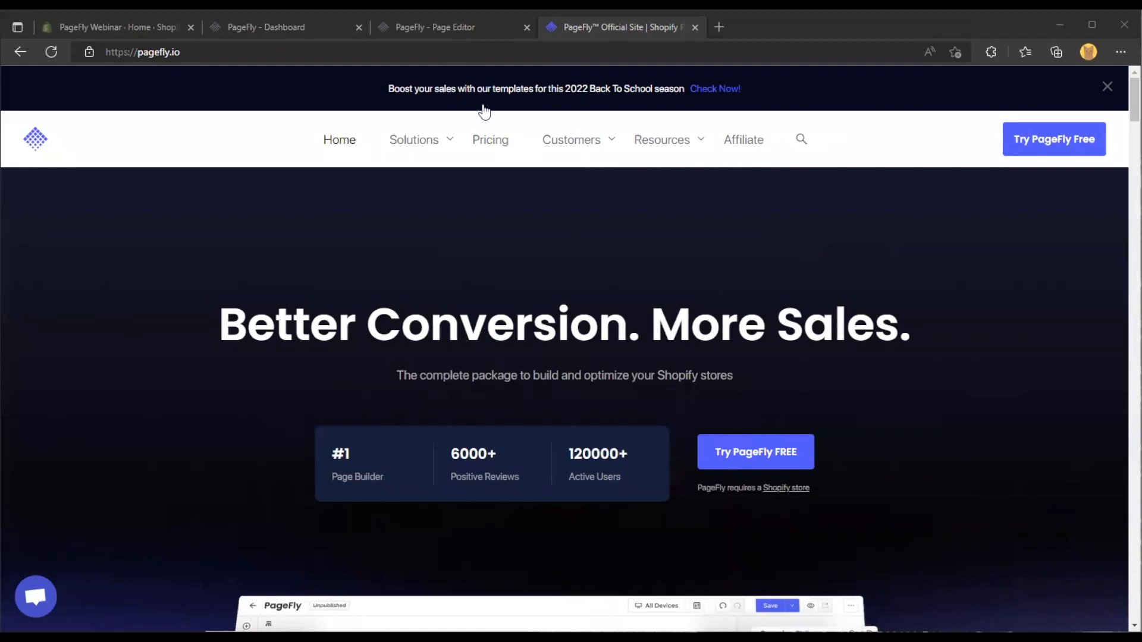
Switch to the page editor and look over the Labor Day Sales Landing Page from the hero banner down to the furniture sections
click(447, 27)
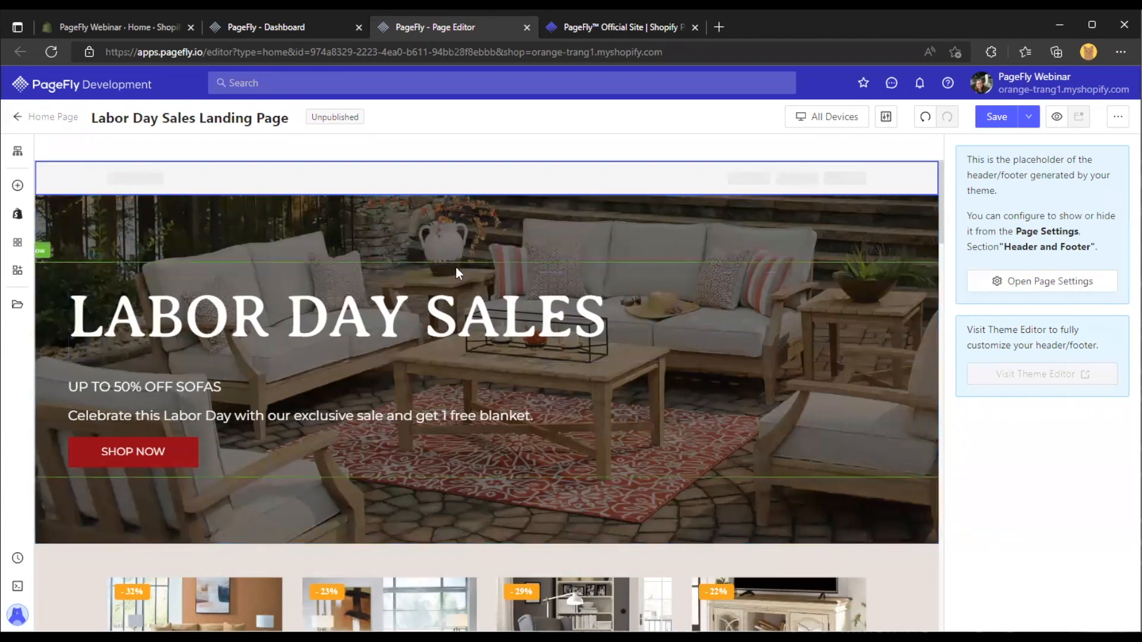
scroll(452, 293, down, 8)
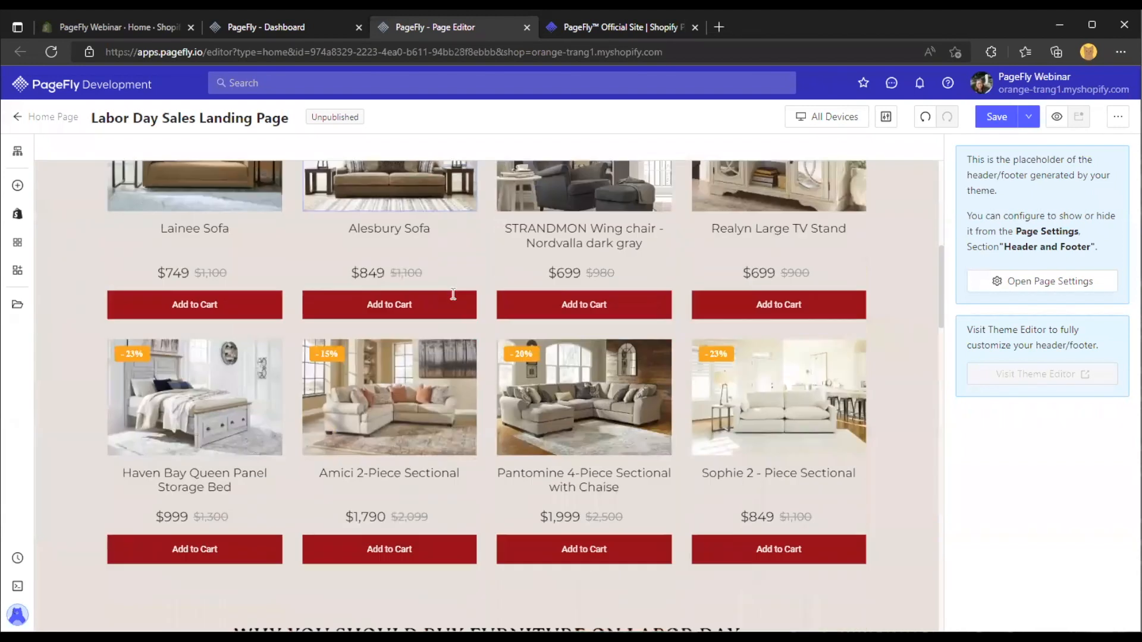
scroll(453, 294, up, 8)
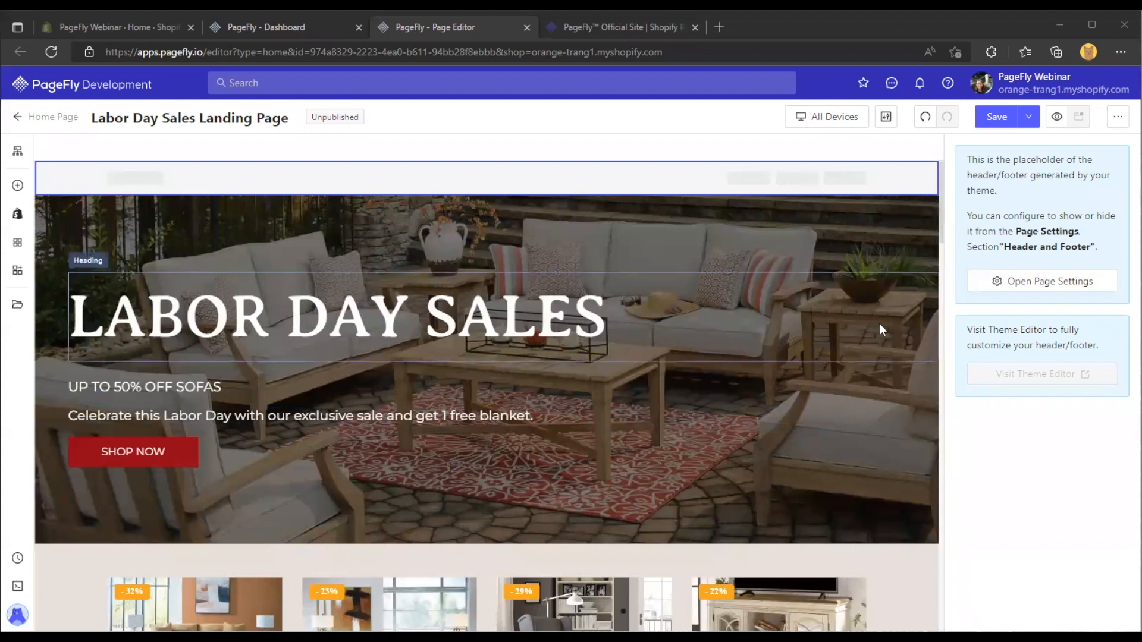
scroll(739, 297, down, 15)
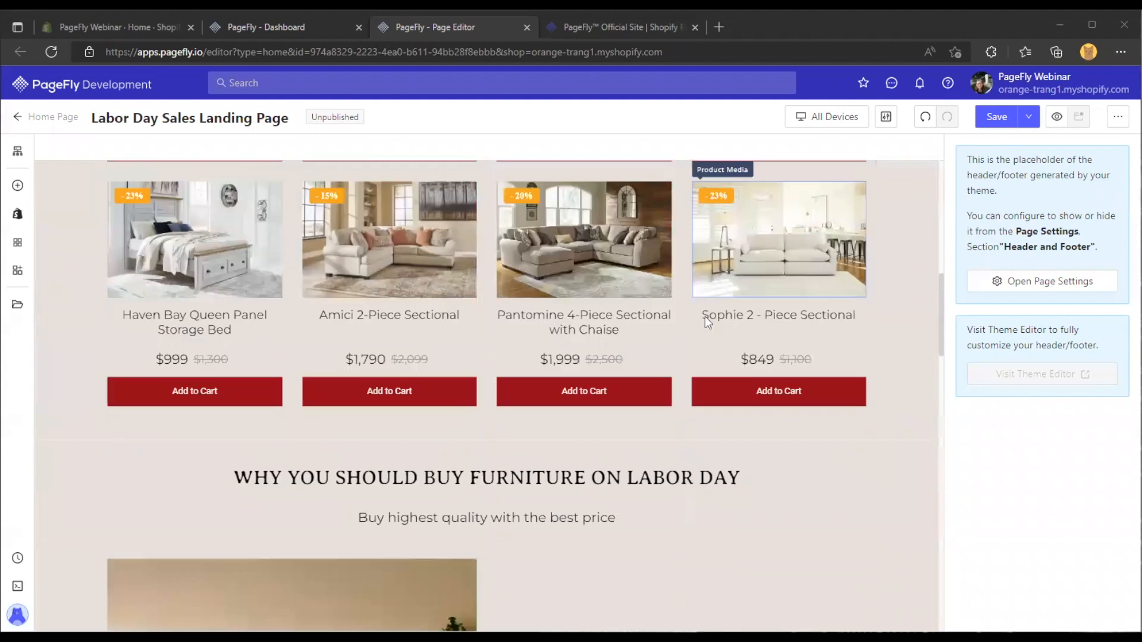
scroll(704, 313, down, 12)
scroll(675, 337, up, 12)
scroll(675, 337, up, 15)
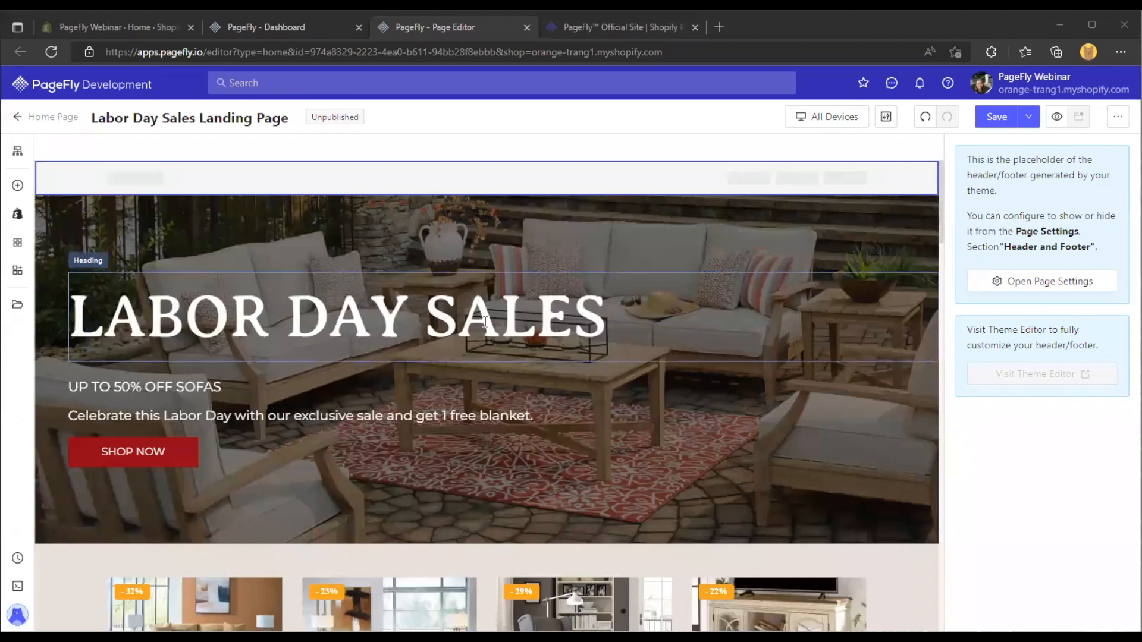
Select the LABOR DAY SALES heading and examine where it sits among the hero section's elements in the page outline
click(454, 316)
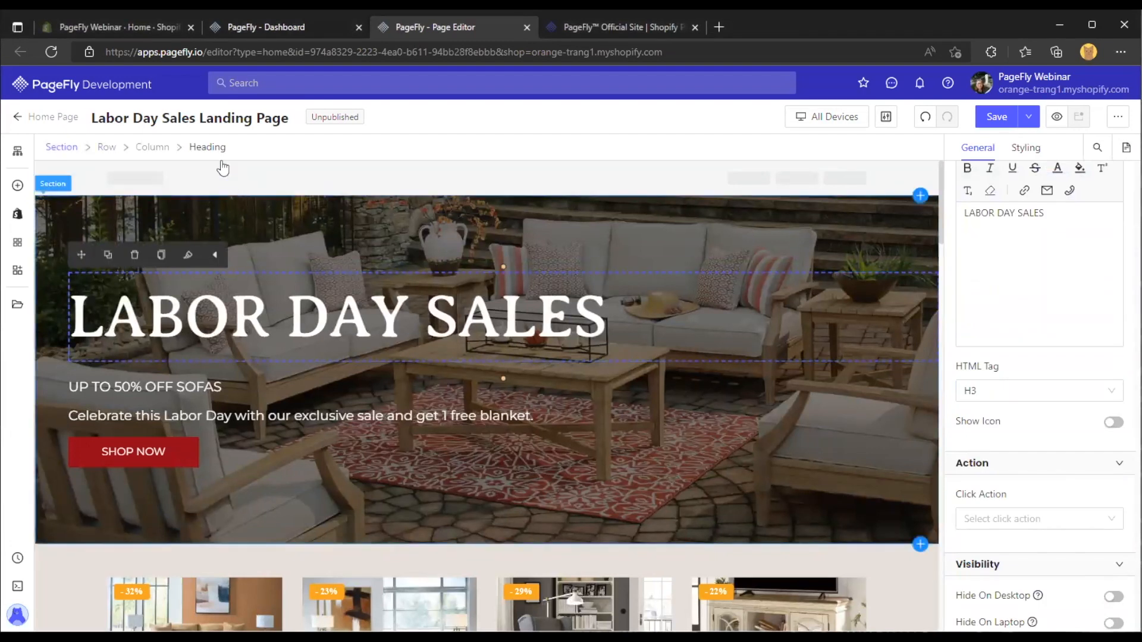
click(17, 150)
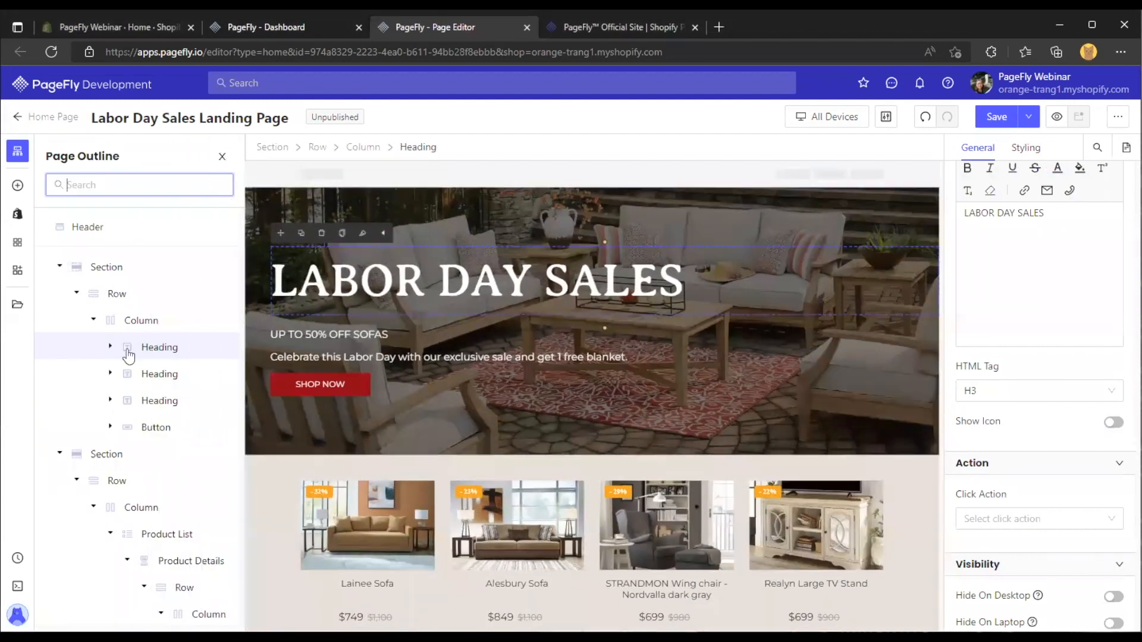
click(148, 376)
click(160, 349)
click(245, 160)
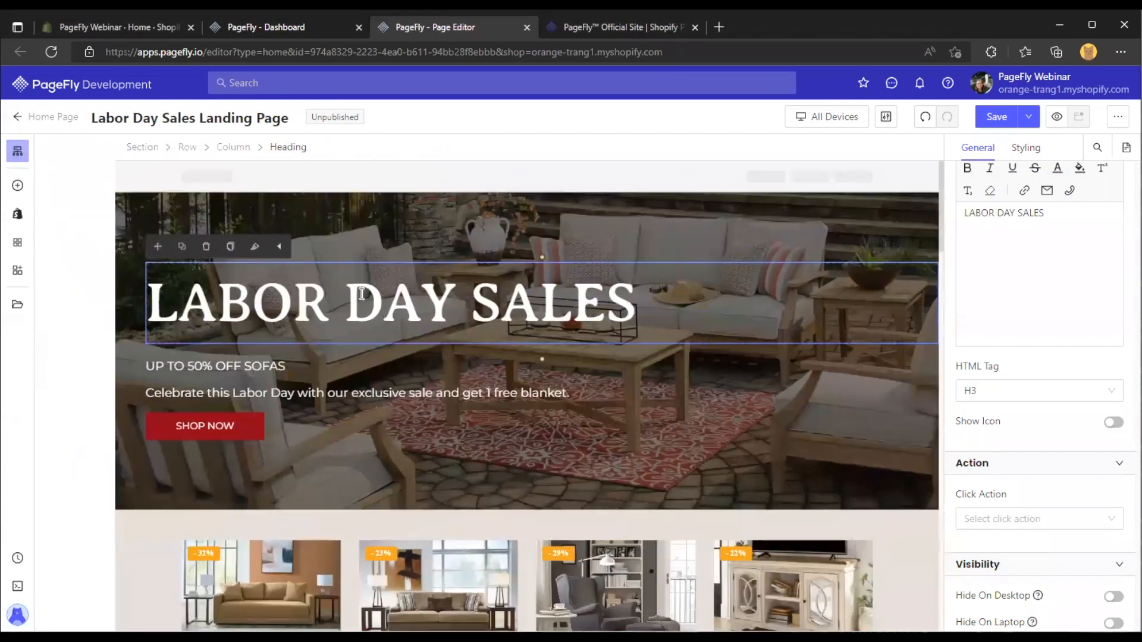
Examine the LABOR DAY SALES heading's padding and margin styling and its device view options, ending on its general settings
click(1029, 153)
click(1028, 225)
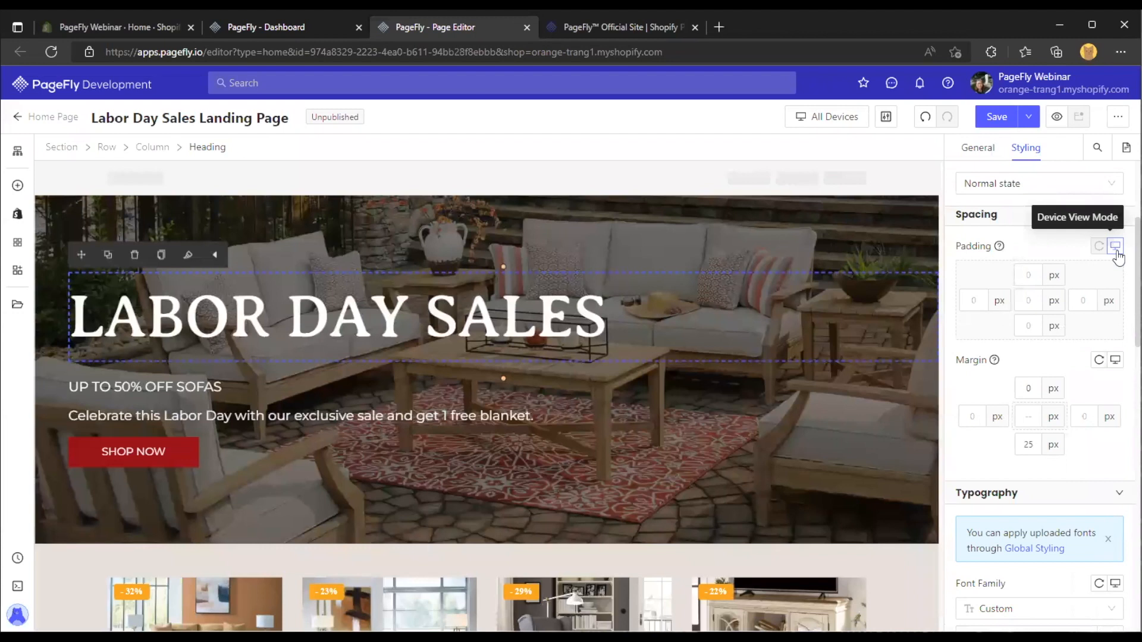
click(1019, 323)
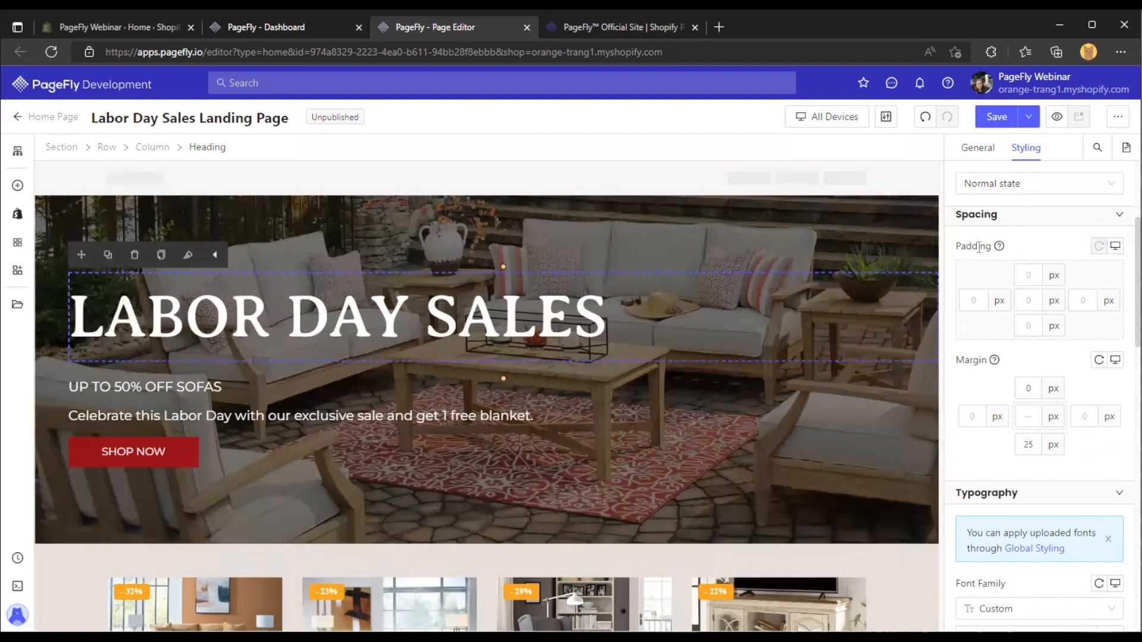
click(1115, 246)
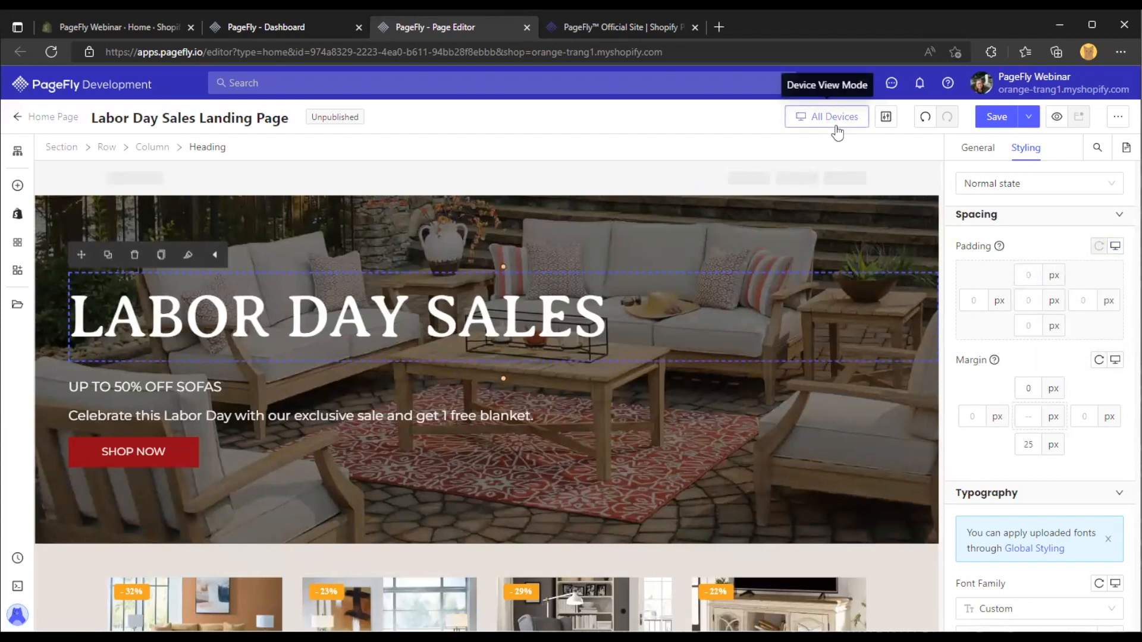
click(1116, 248)
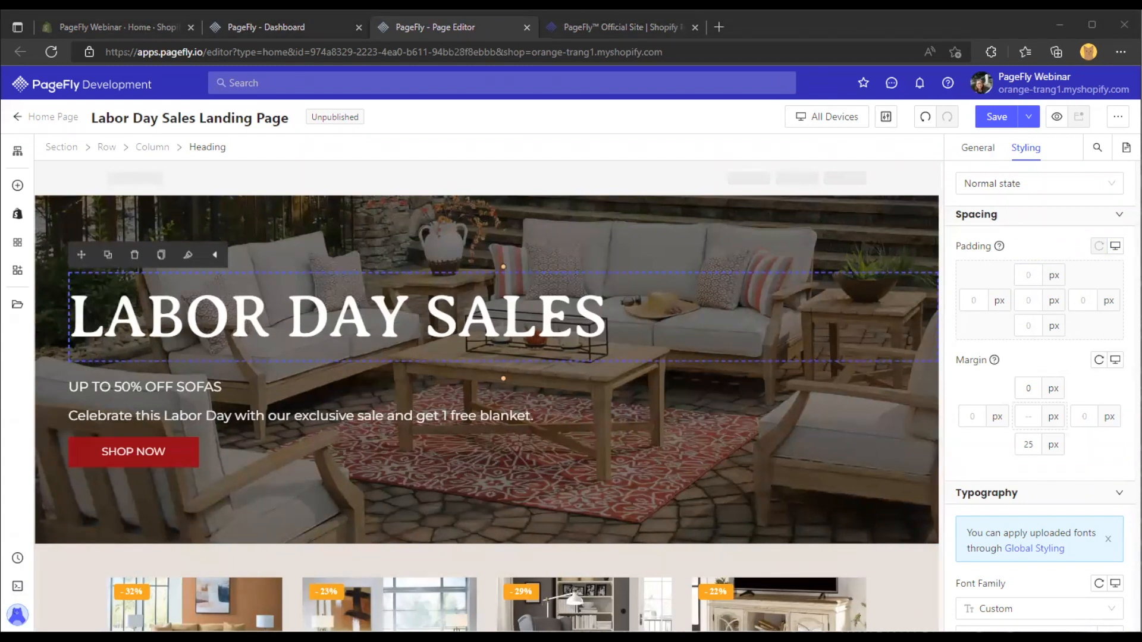
click(977, 153)
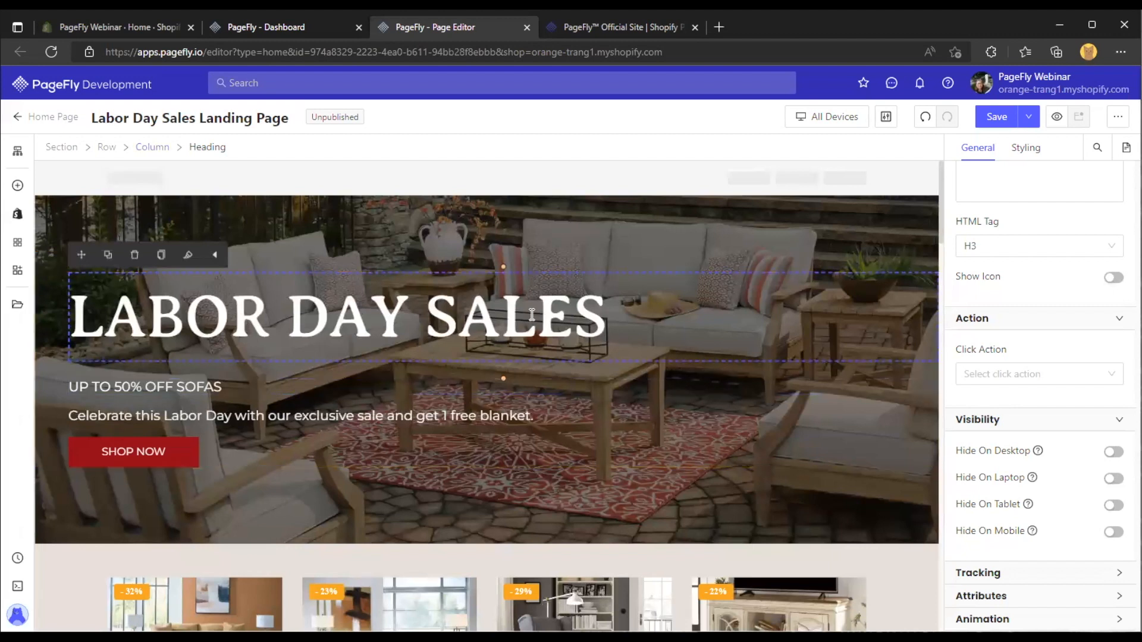
Hide the "Buy highest quality with the best price" paragraph on mobile
scroll(529, 309, down, 4)
scroll(527, 305, down, 9)
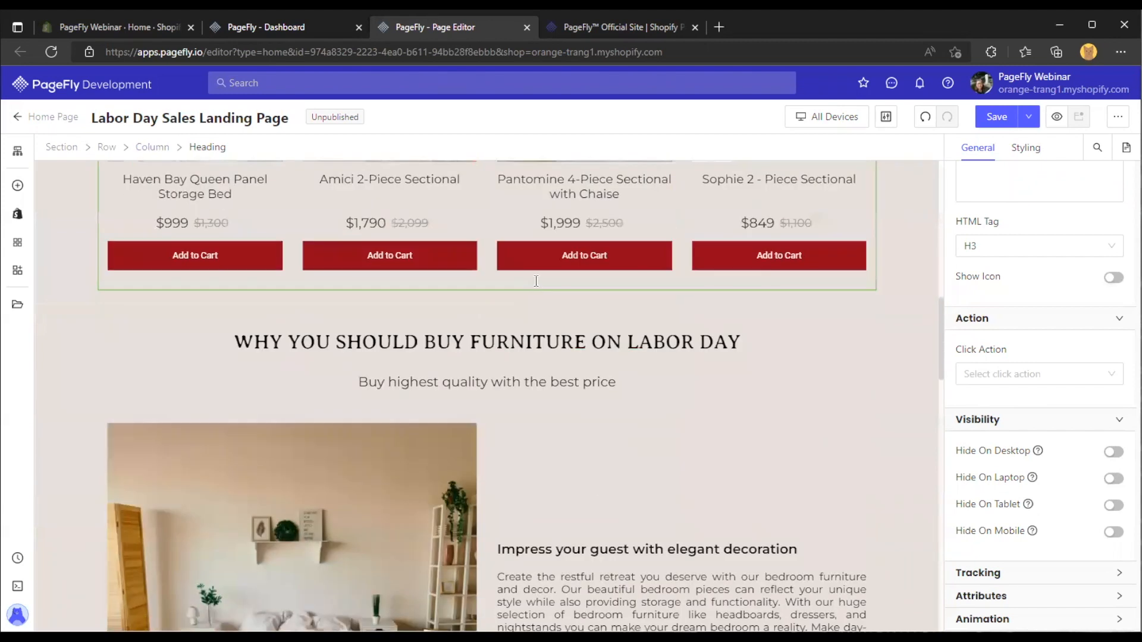
click(483, 311)
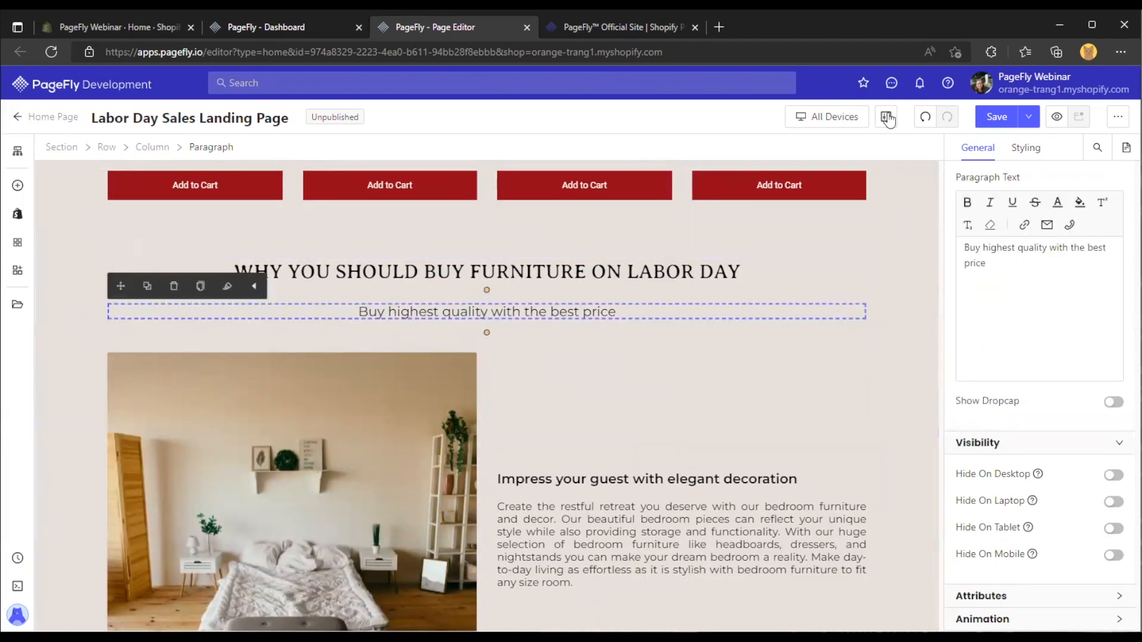
click(1112, 555)
Preview the paragraph in the Laptop, Tablet and Mobile device views to compare its visibility
click(822, 117)
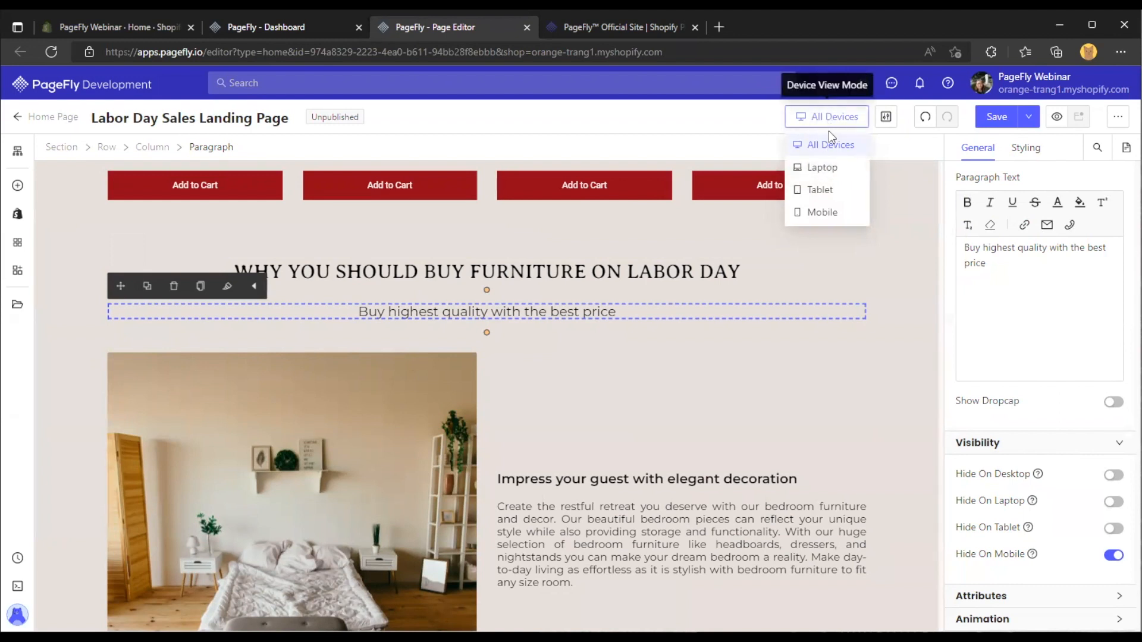
click(839, 169)
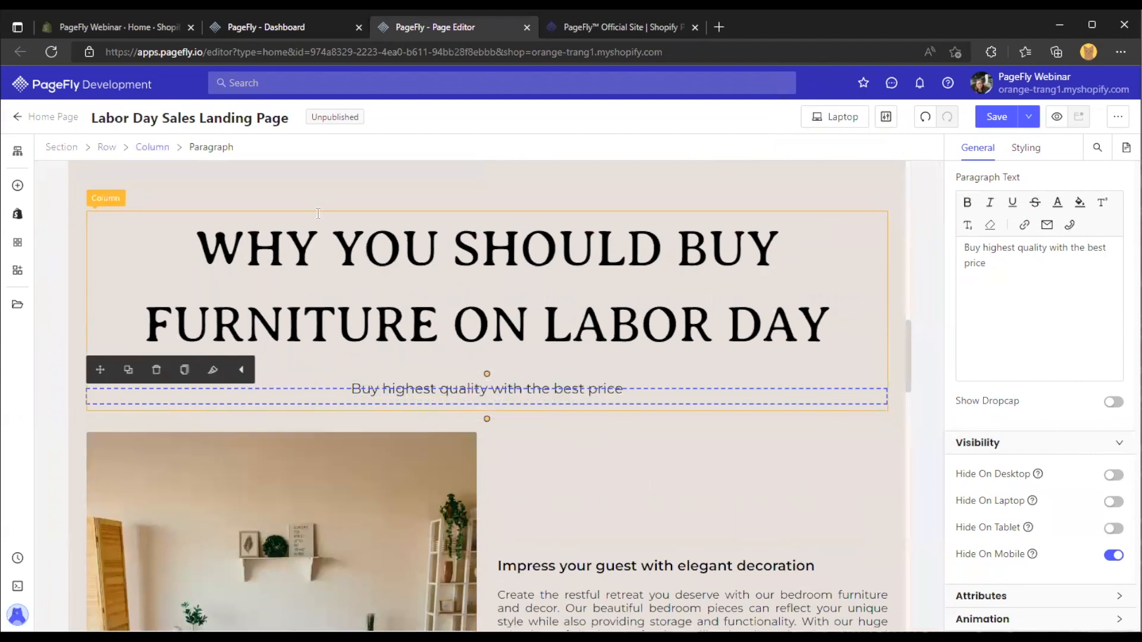
scroll(369, 268, down, 1)
drag(246, 146, 190, 148)
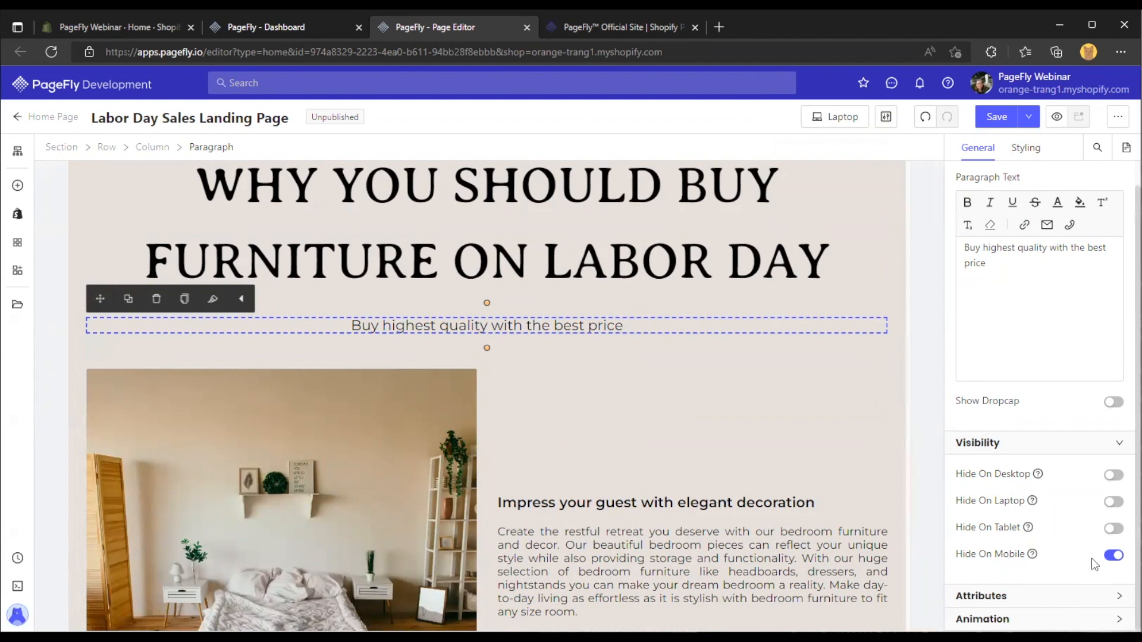
click(836, 116)
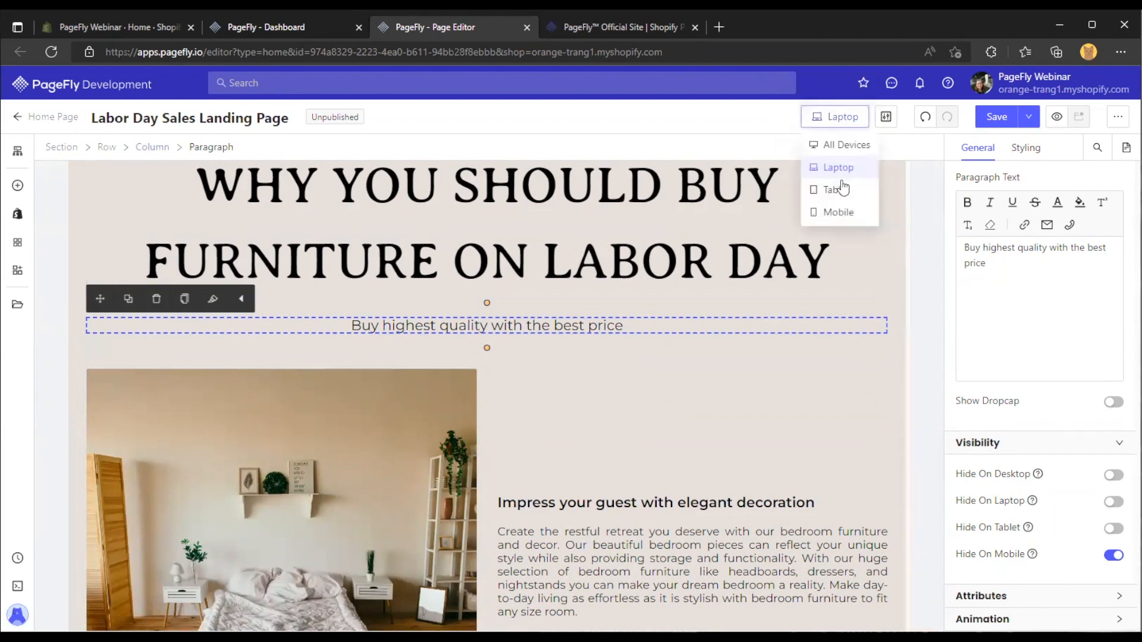
click(838, 189)
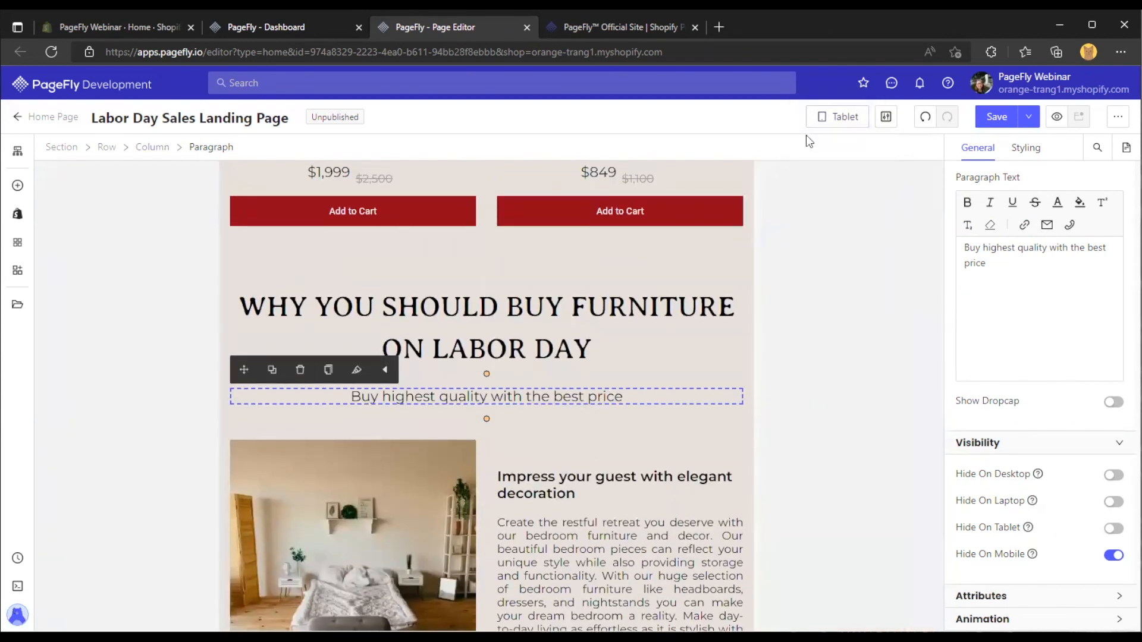
click(836, 116)
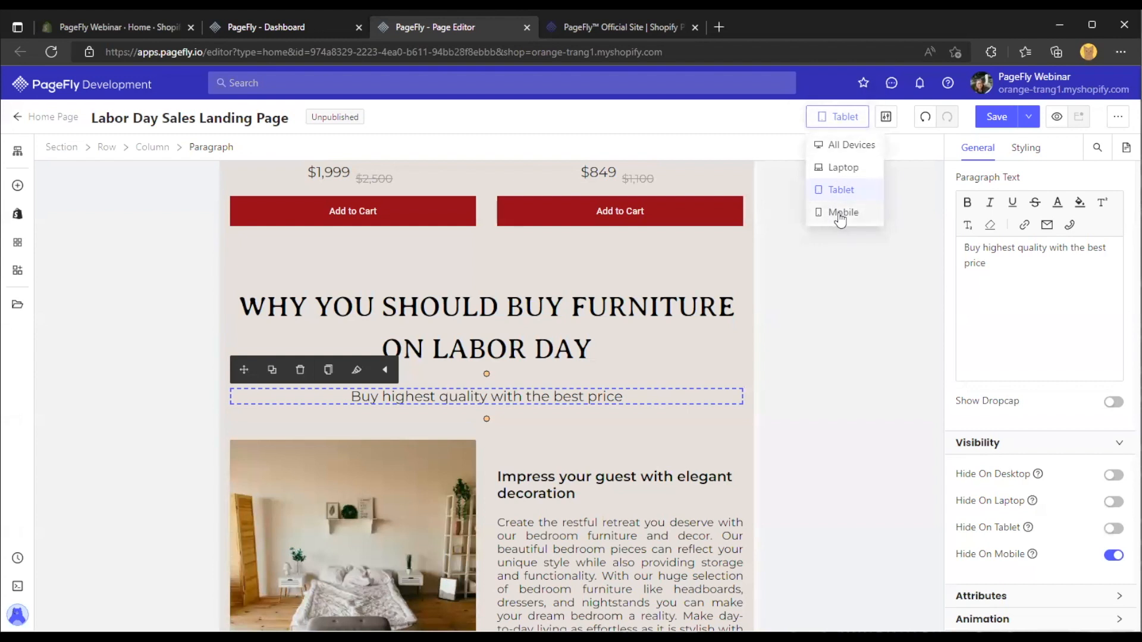
click(839, 213)
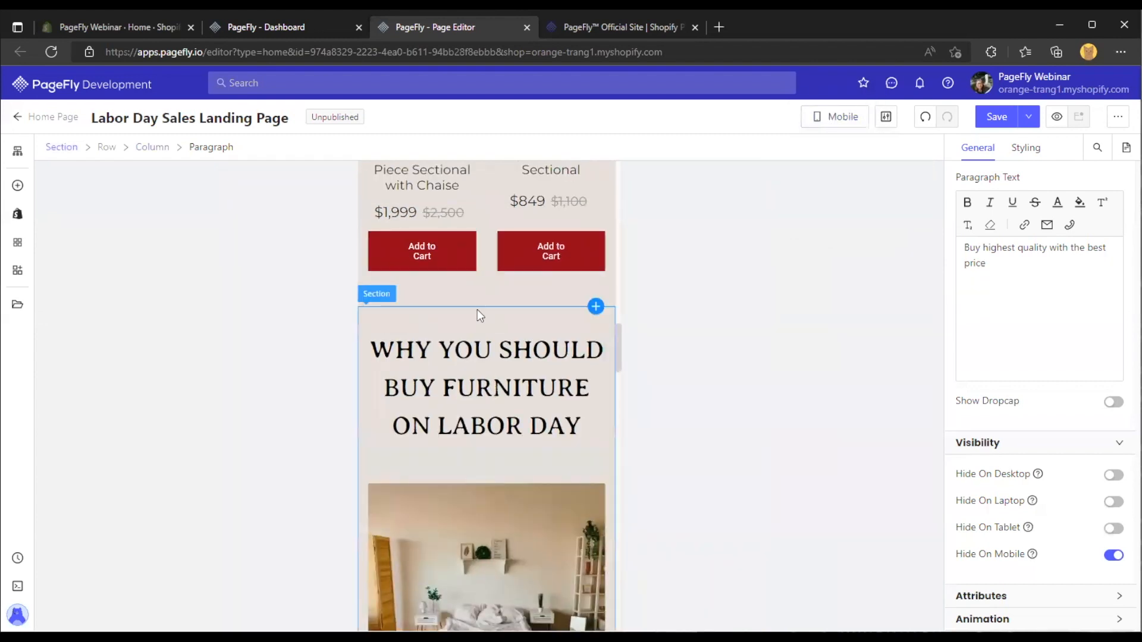
Return to the All Devices view and turn off Hide On Mobile for the paragraph
click(836, 118)
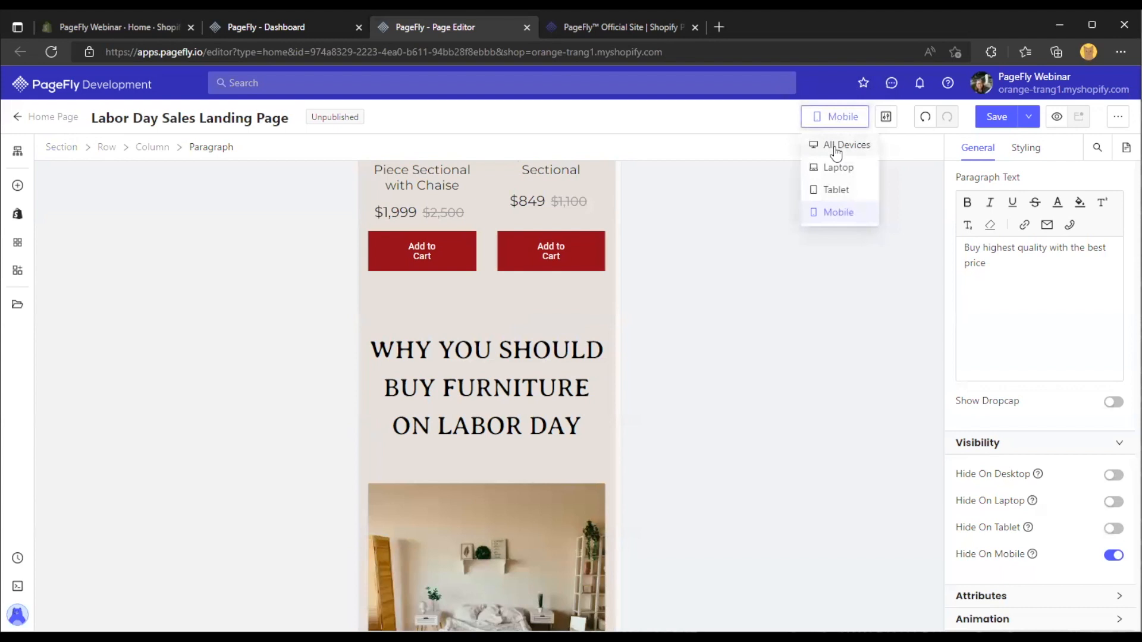
click(836, 152)
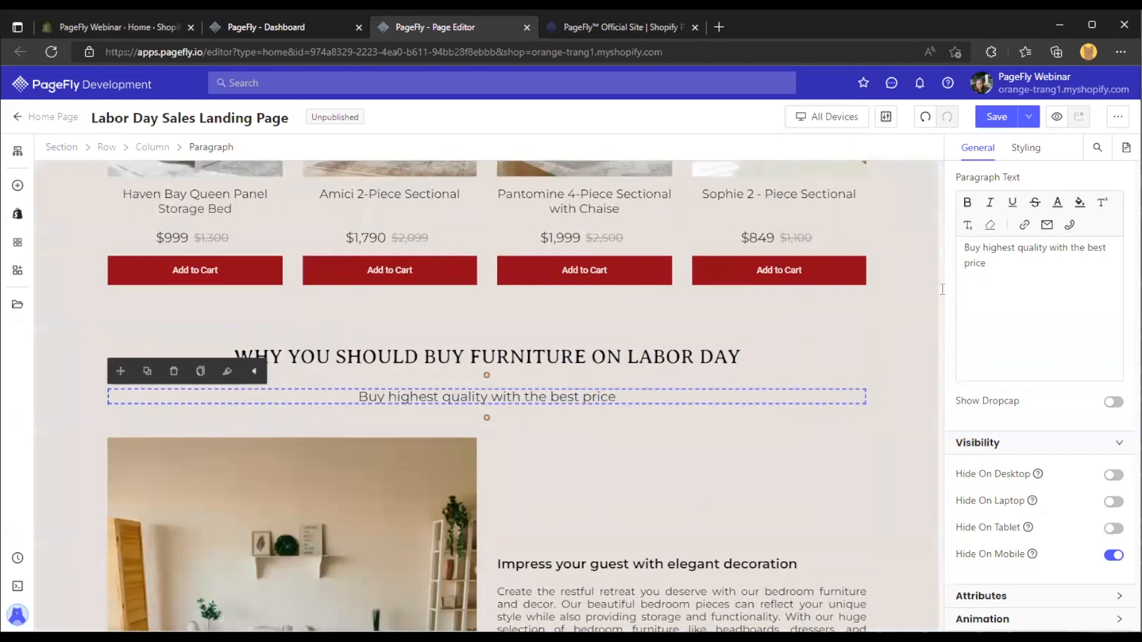
click(1114, 557)
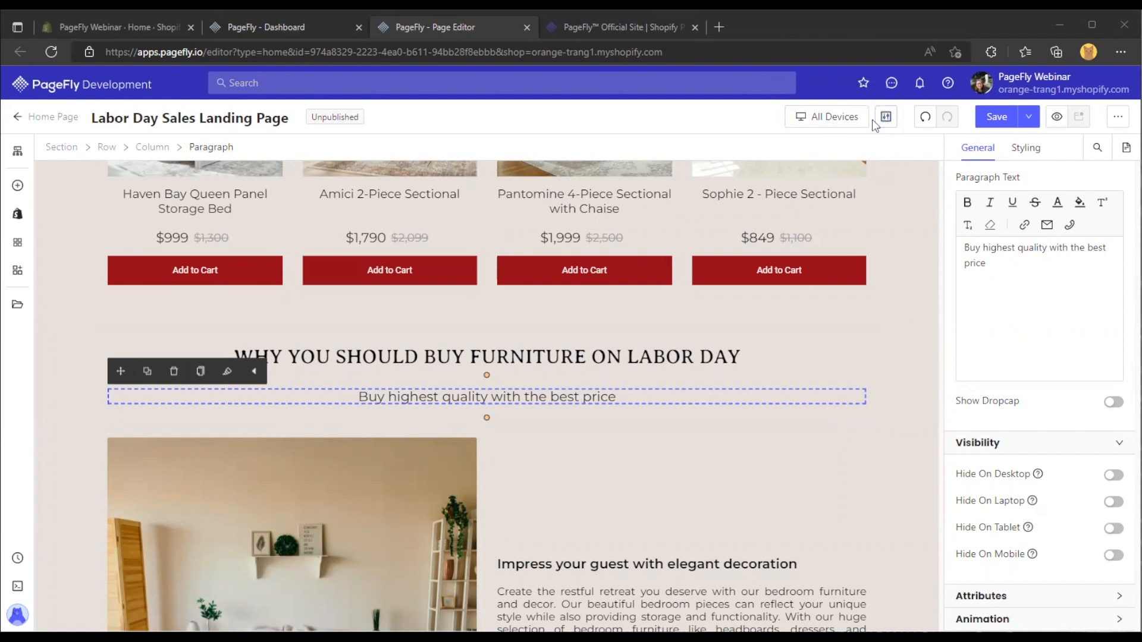
Examine the per-device options for the paragraph's padding, margin and font family, ending on its general settings
click(823, 118)
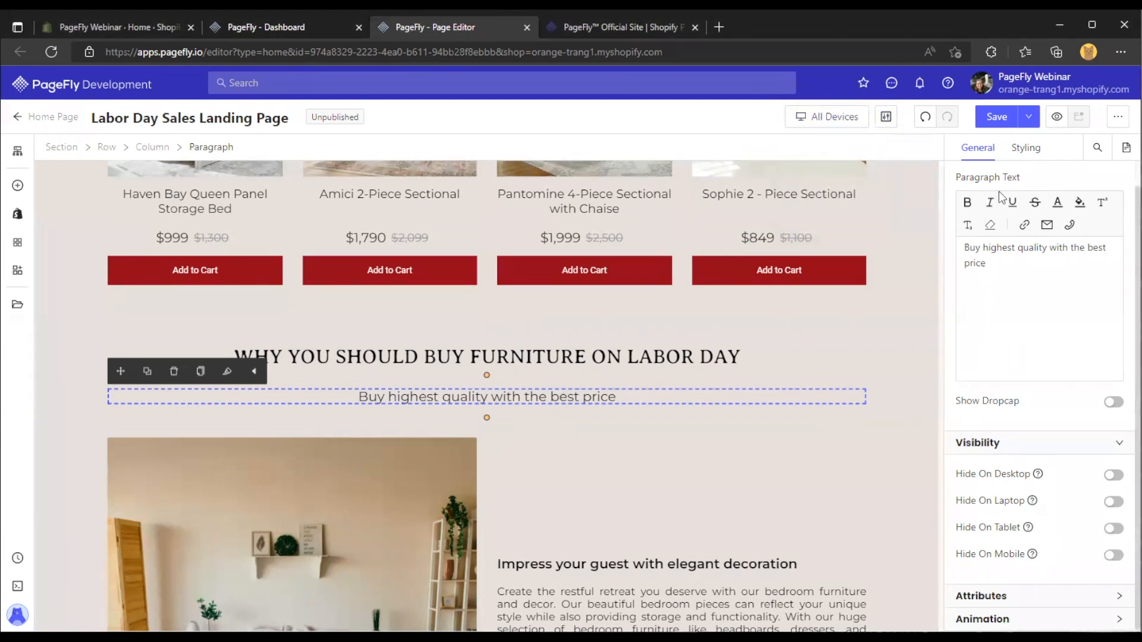
click(1025, 148)
click(1115, 379)
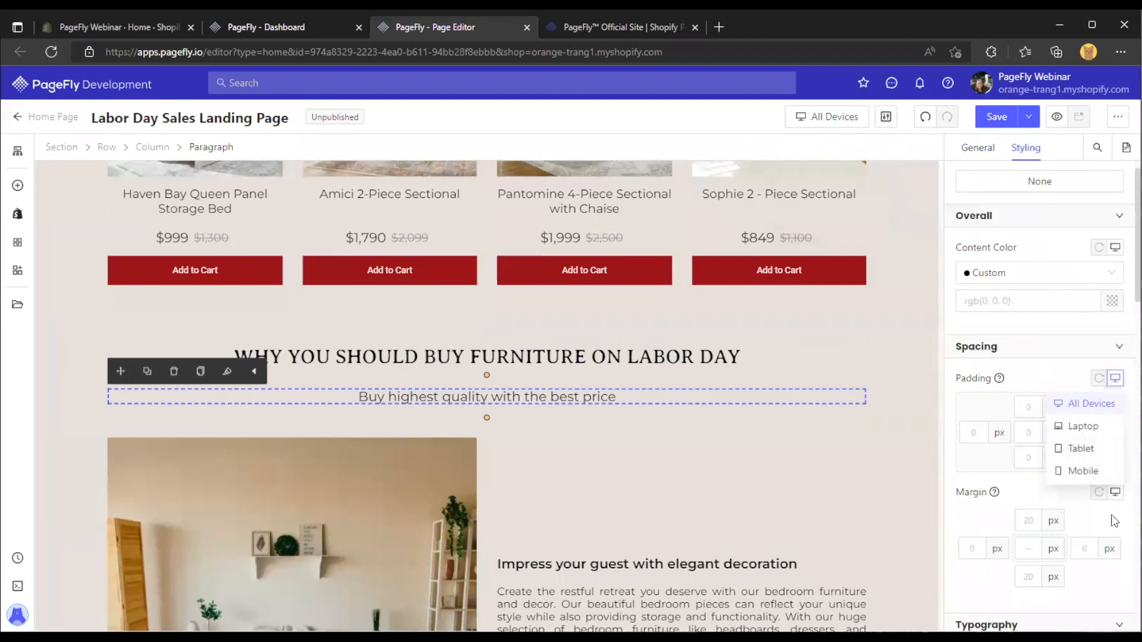
scroll(1116, 383, down, 4)
scroll(1117, 383, down, 1)
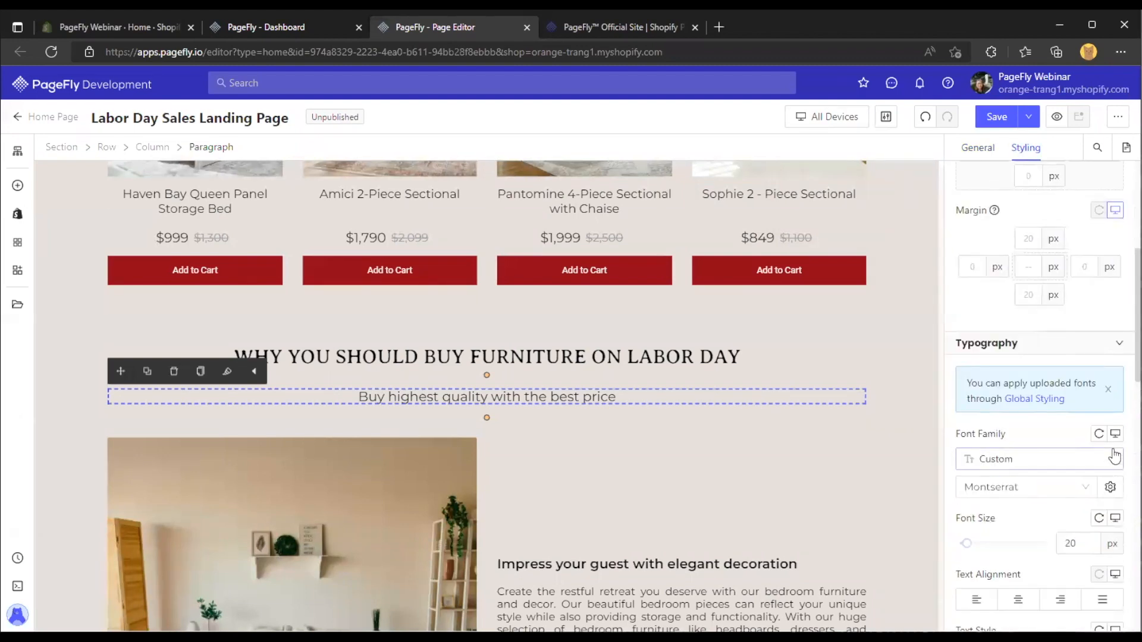
click(1115, 433)
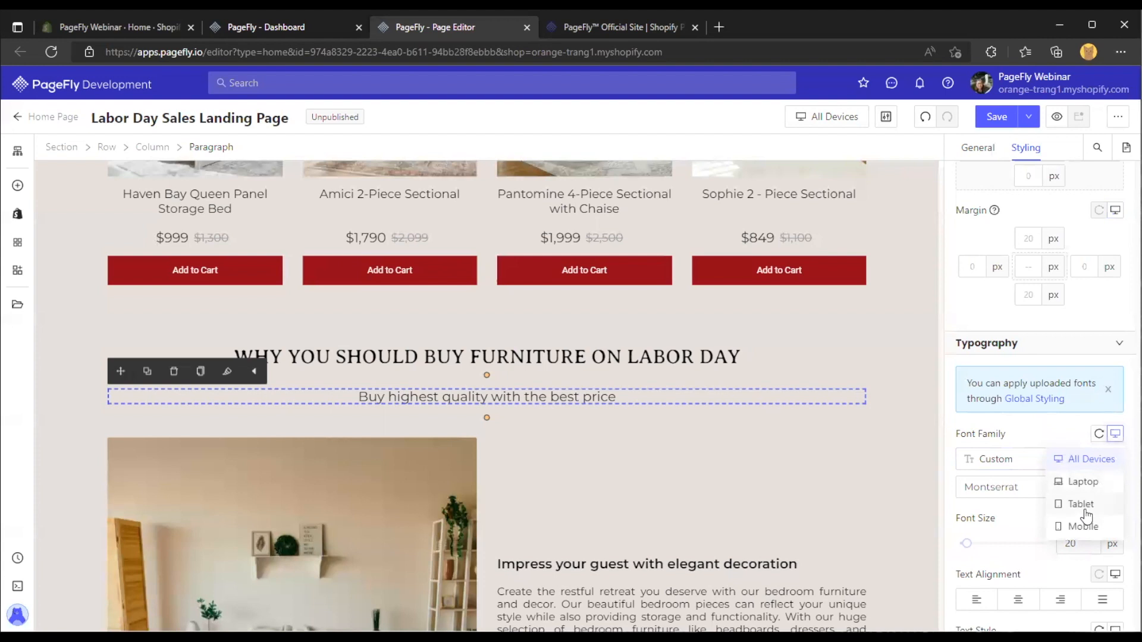
click(977, 147)
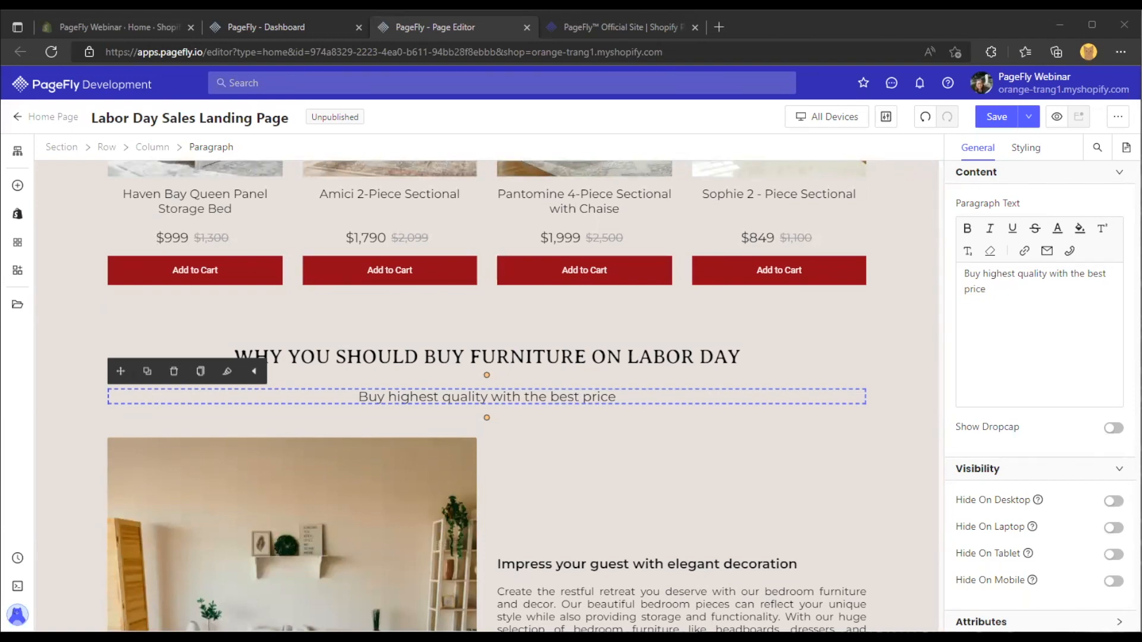
Select the row around the product grid, followed by its parent section, to inspect their general settings
scroll(404, 351, up, 7)
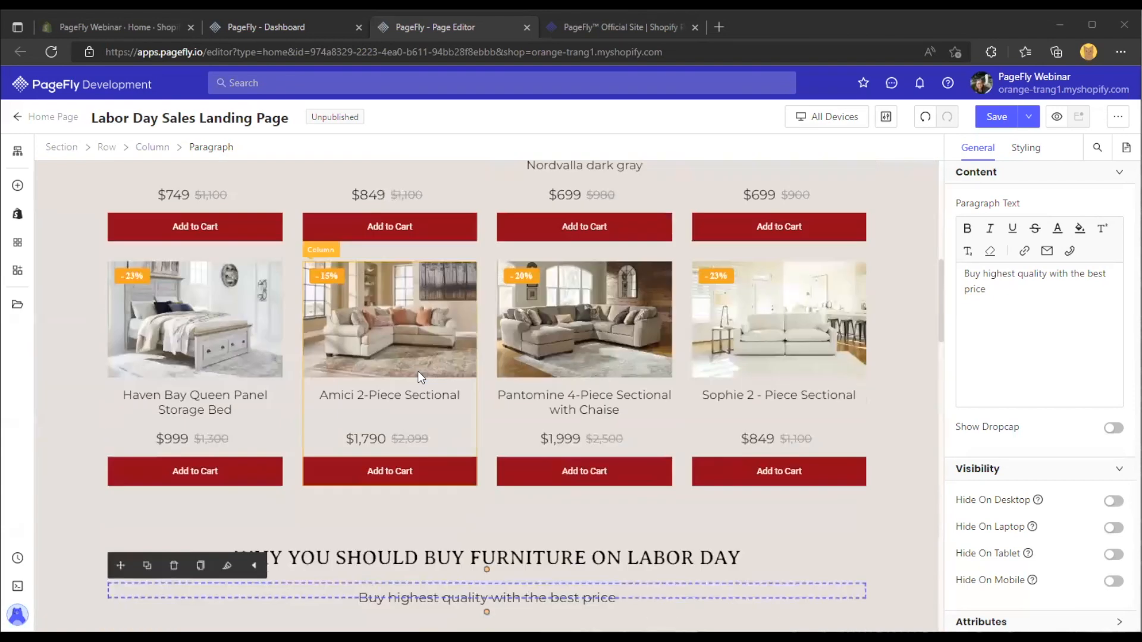
scroll(393, 338, down, 1)
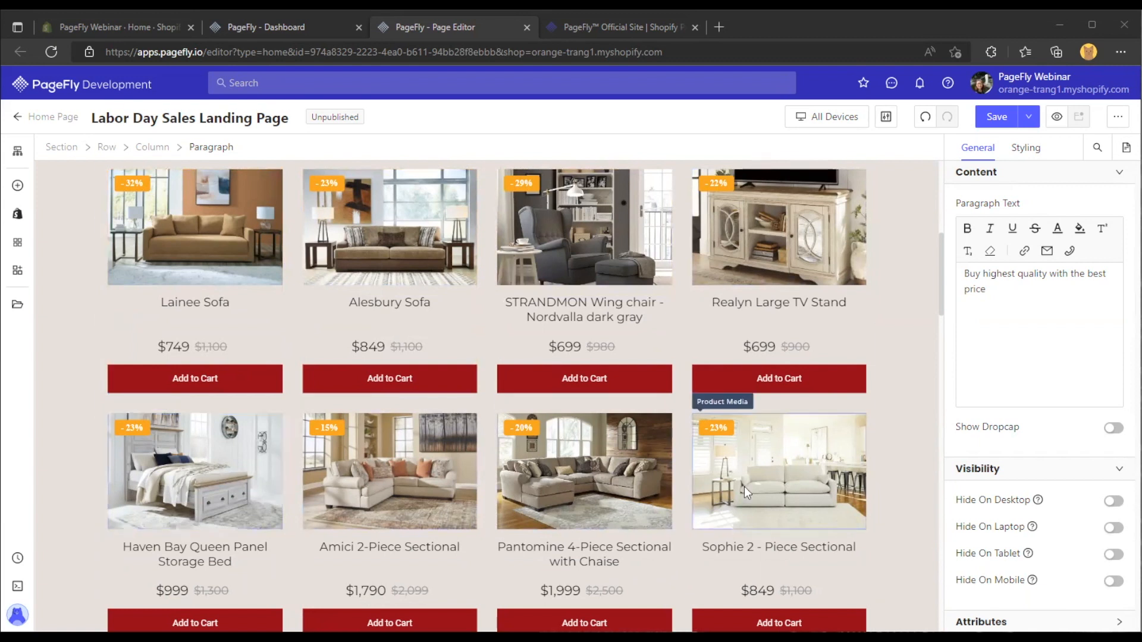
scroll(174, 478, up, 3)
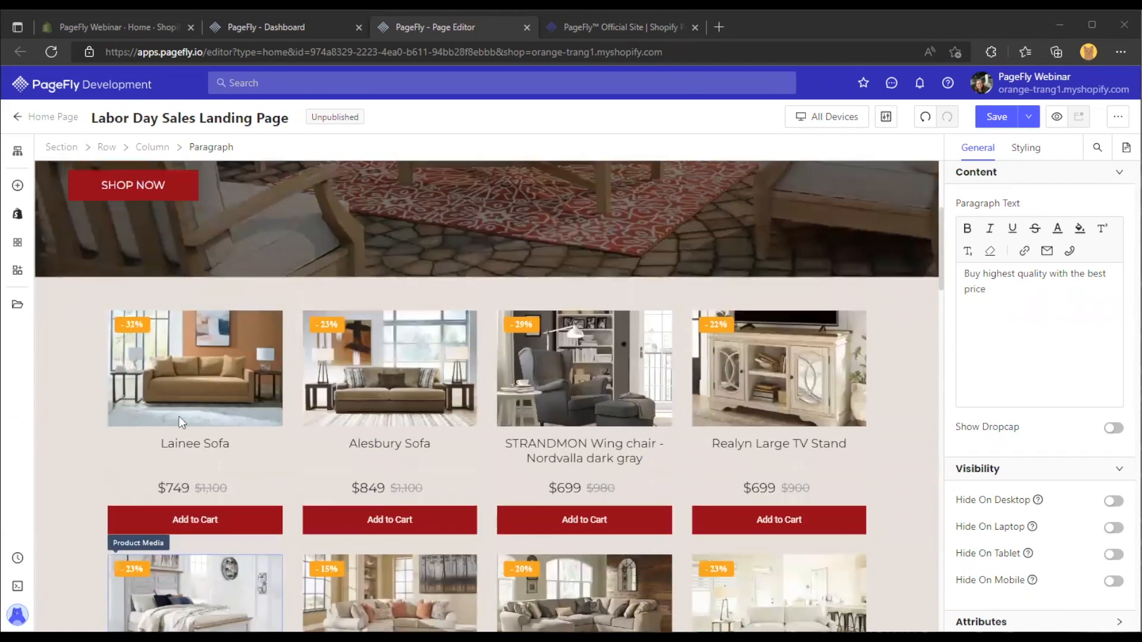
click(424, 298)
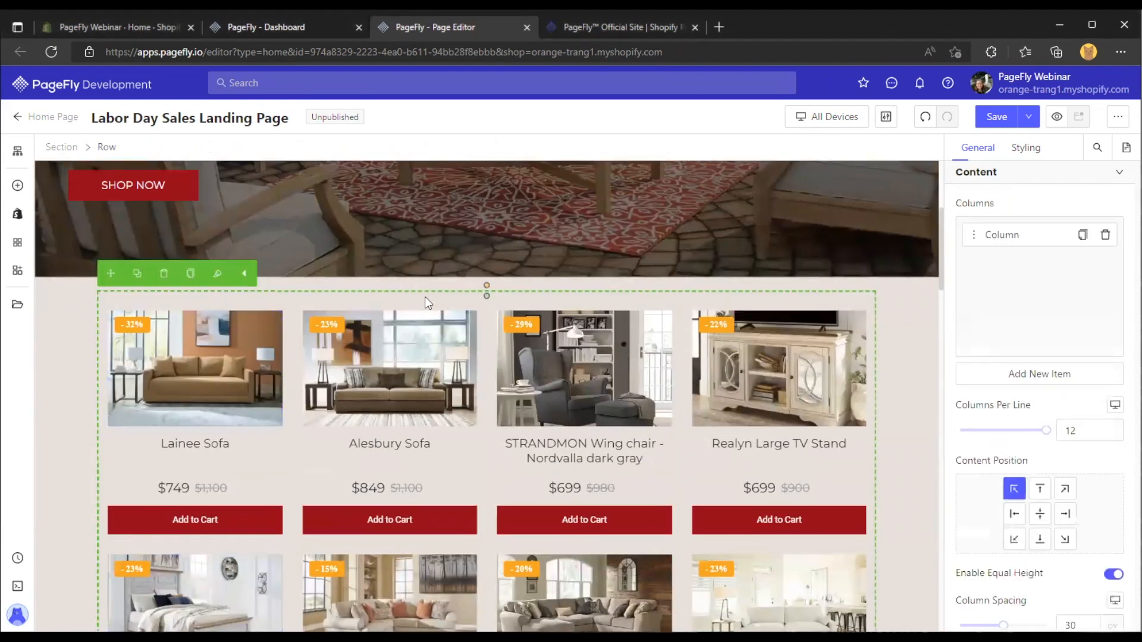
click(83, 326)
scroll(162, 281, down, 1)
scroll(290, 267, down, 3)
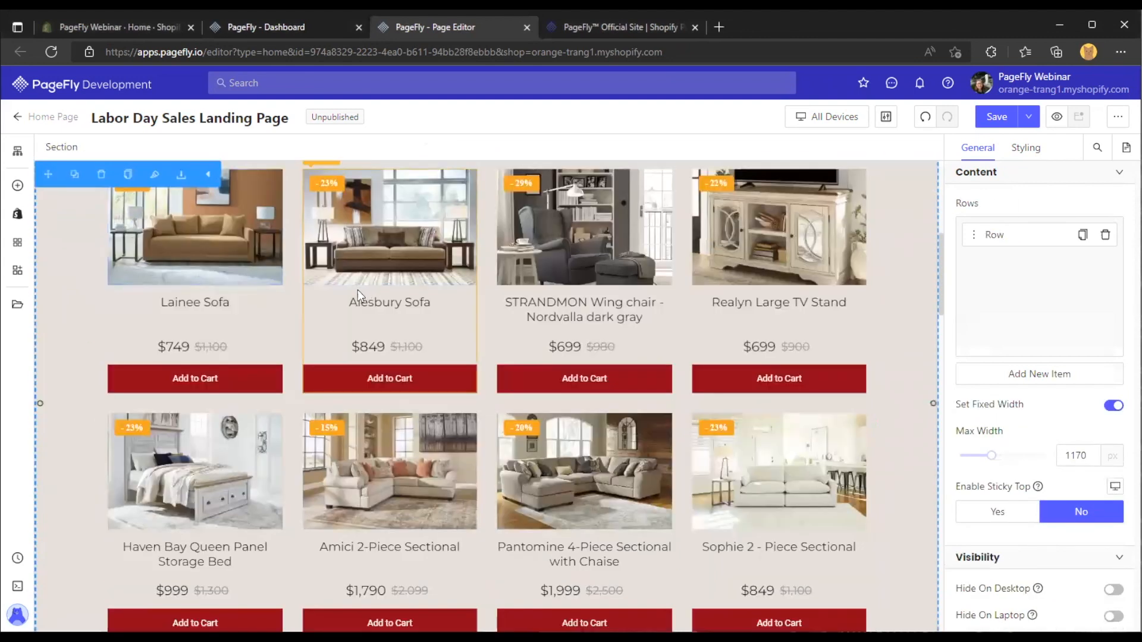
Preview the product grid section in the Mobile device view
scroll(358, 291, up, 3)
scroll(385, 269, down, 1)
scroll(385, 269, down, 1)
scroll(424, 303, up, 2)
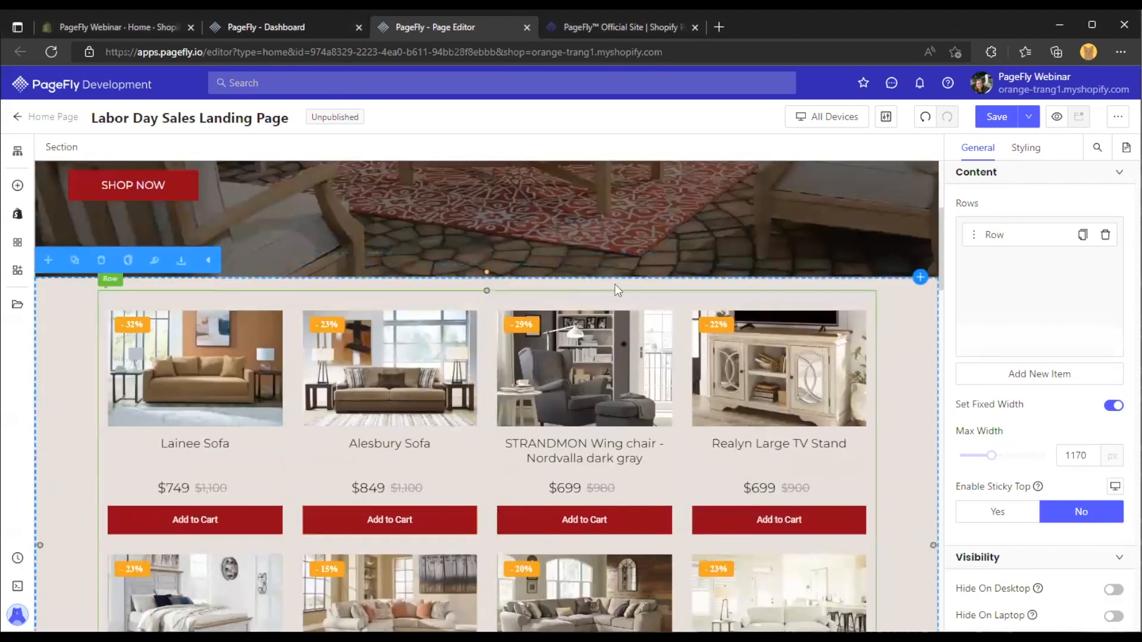
click(820, 118)
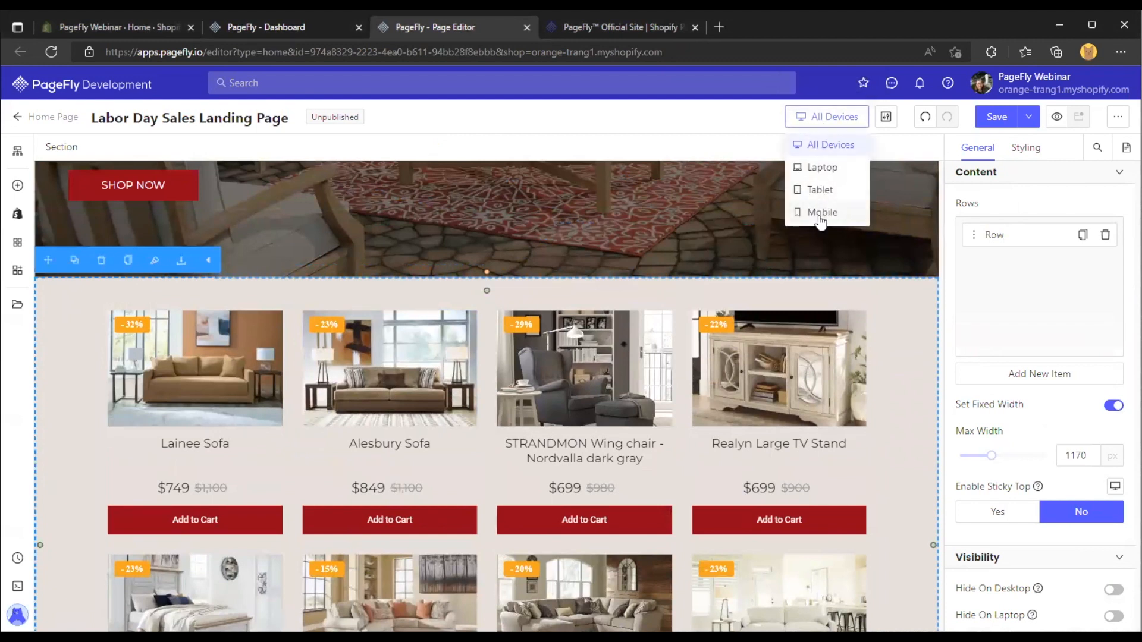
click(819, 215)
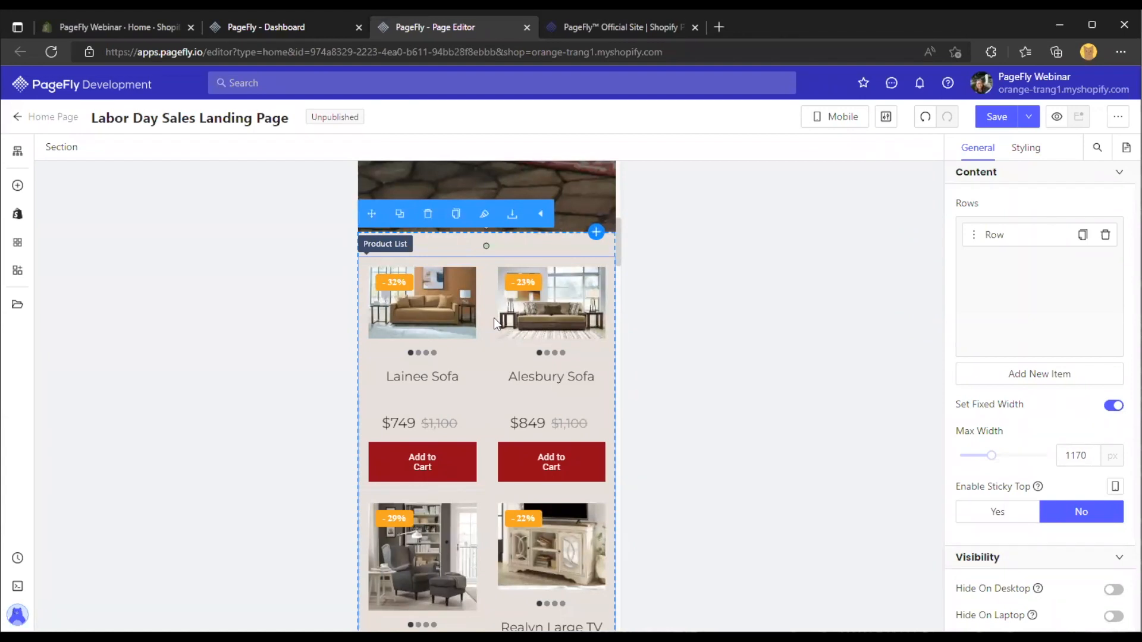
Select the product list around the first product image and examine the device options for its Items Per Row, keeping Mobile
click(437, 301)
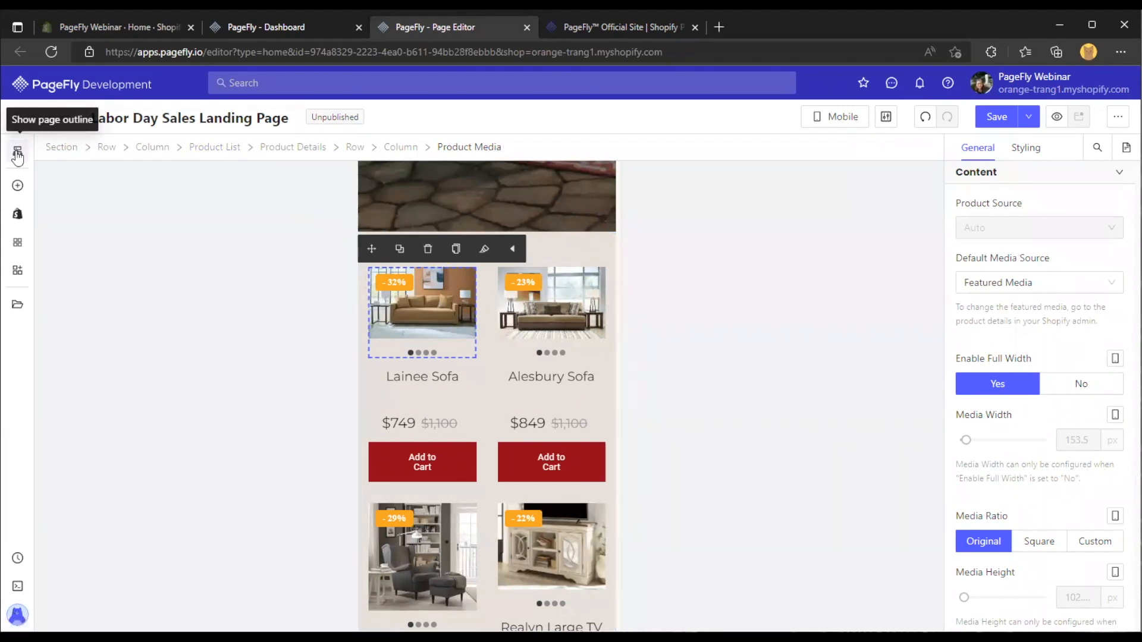
click(233, 149)
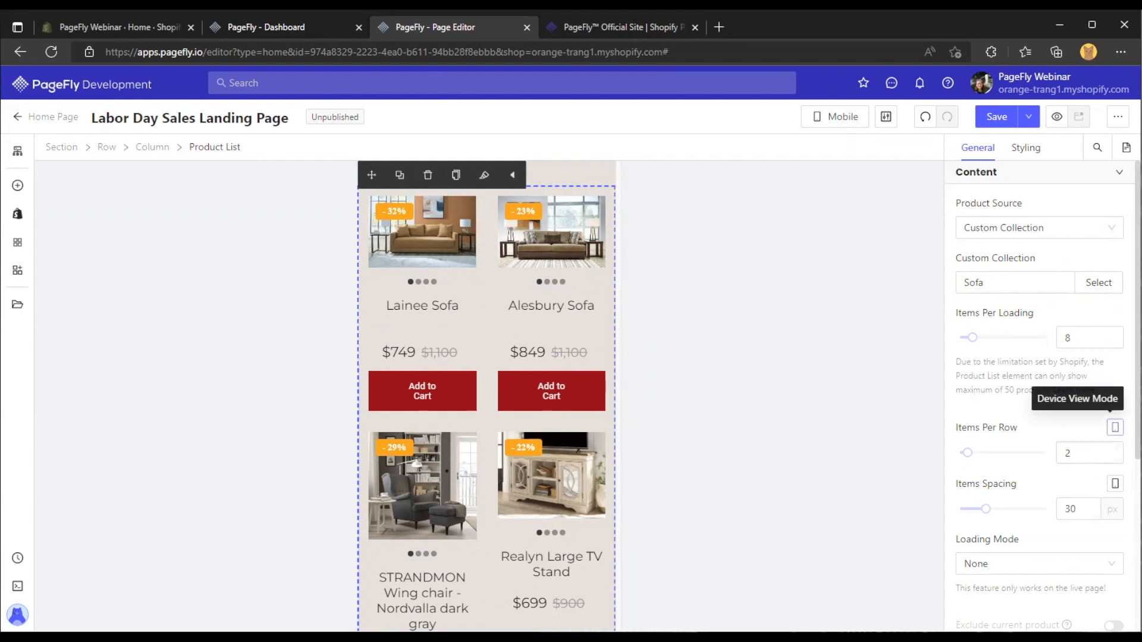
click(1115, 429)
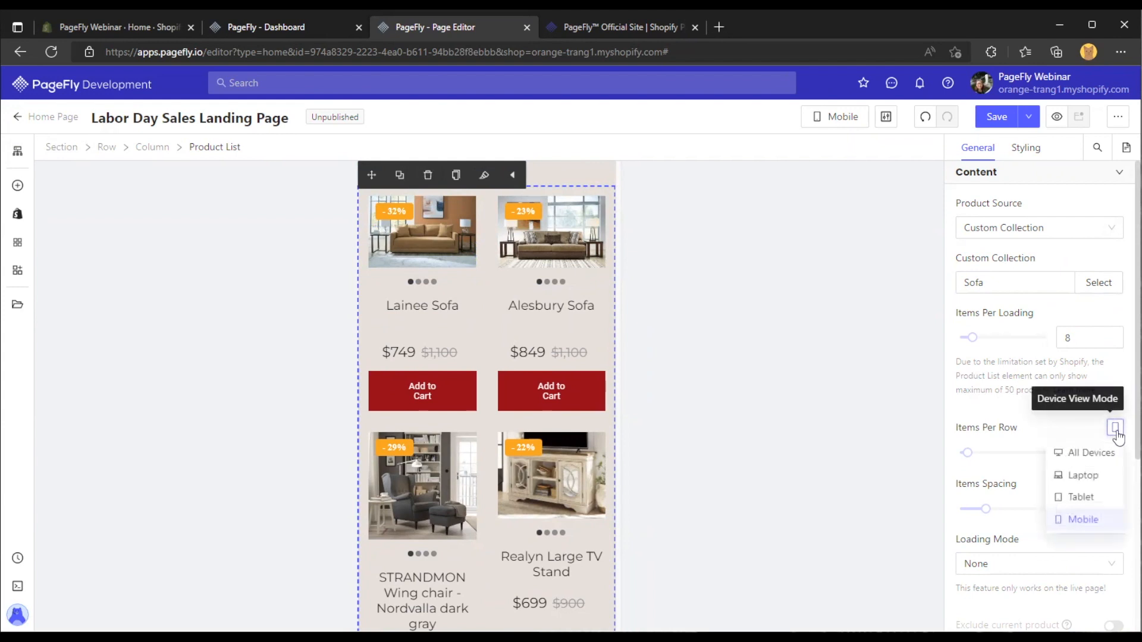
click(1086, 524)
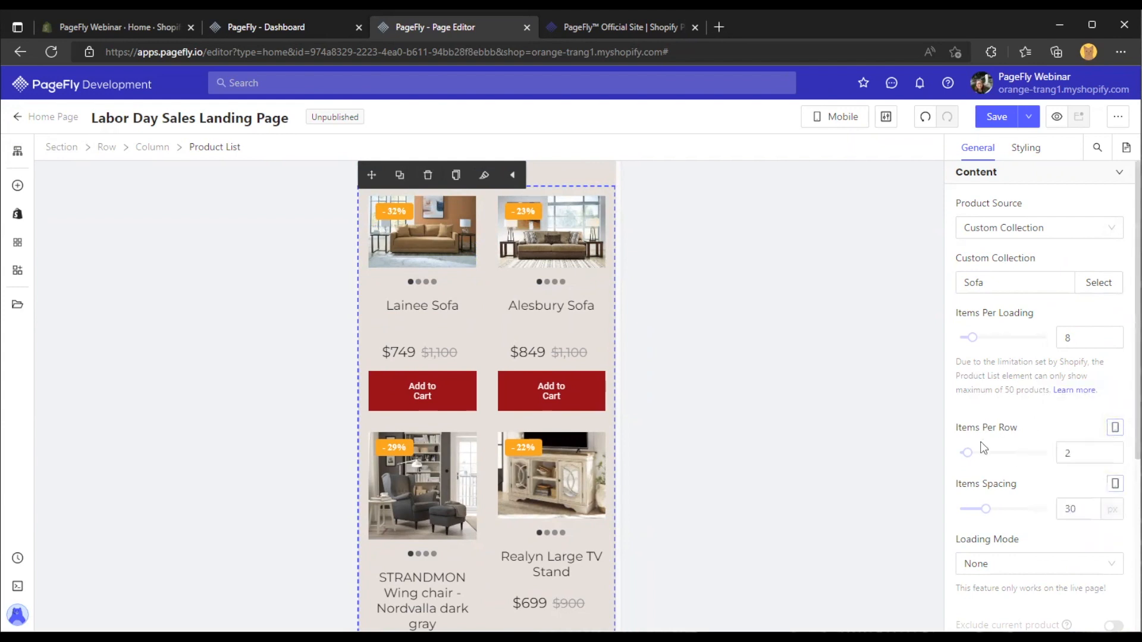
Compare the product list's Items Per Row setting in the All Devices view with the one in the Mobile view
click(839, 116)
click(828, 144)
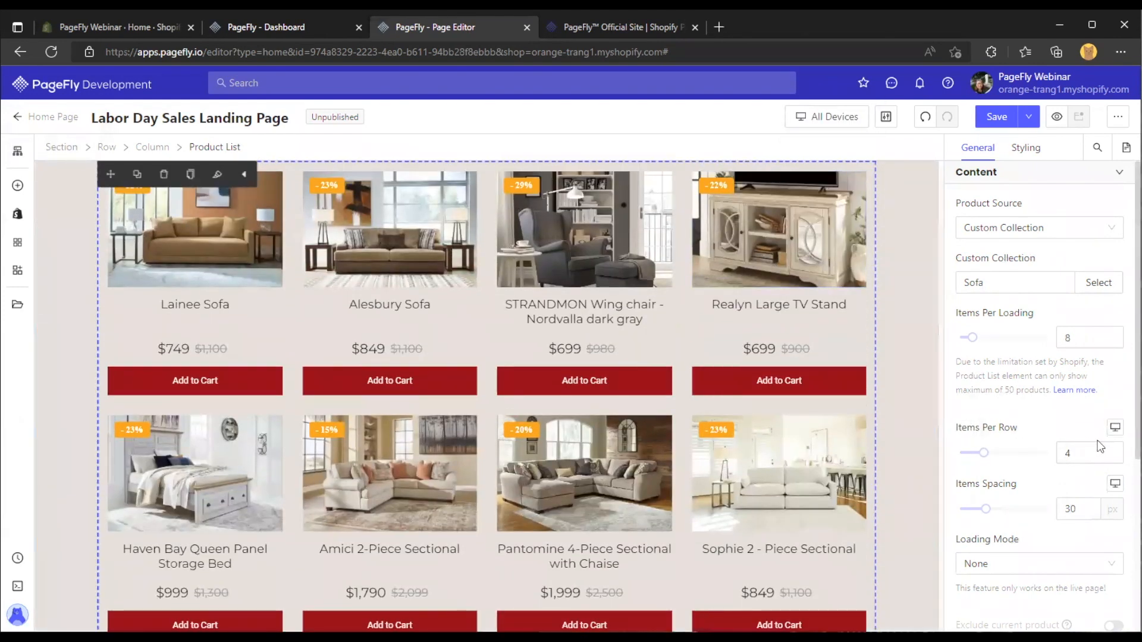
double_click(1093, 453)
click(821, 117)
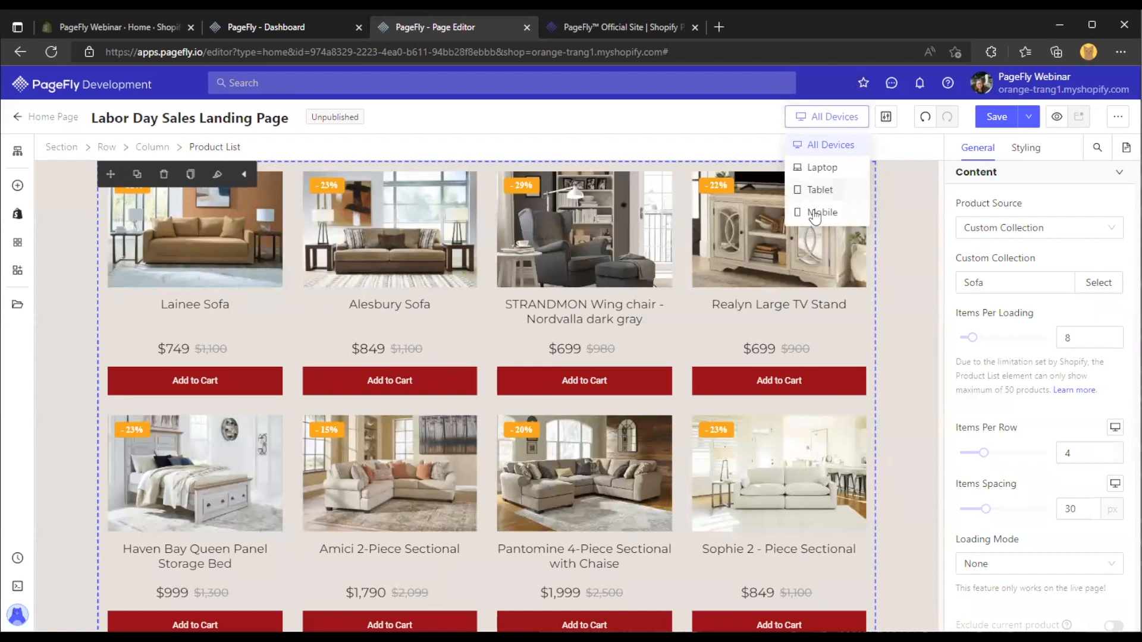
click(810, 214)
click(1064, 455)
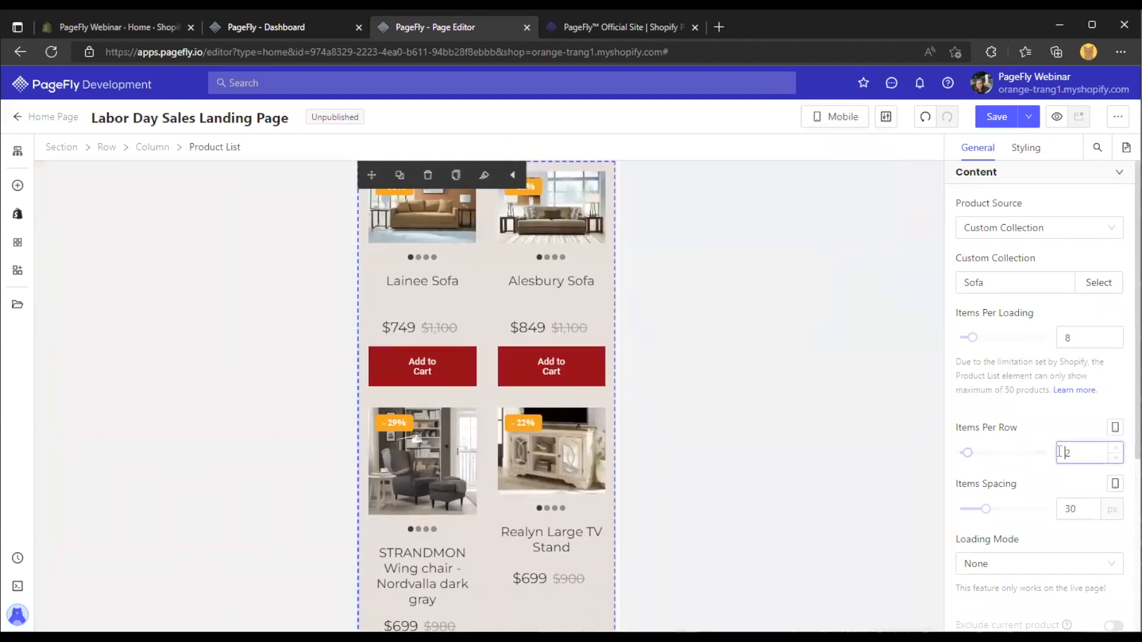
Set the product list's Items Per Row to 4 for Mobile and check the resulting product layout
drag(968, 454, 984, 454)
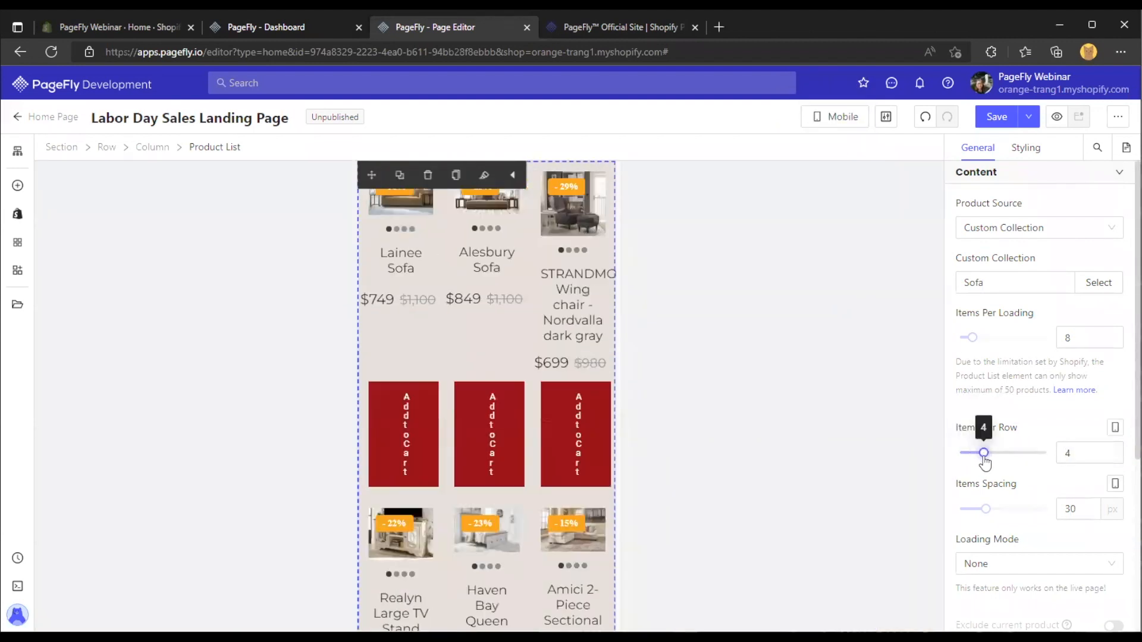
scroll(505, 373, up, 3)
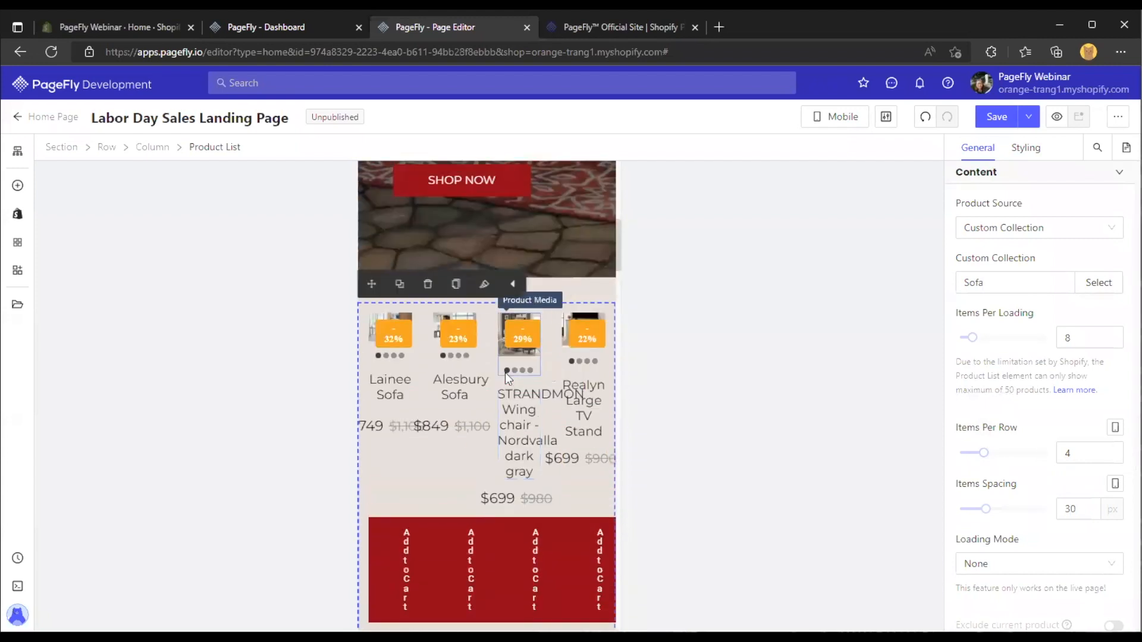
scroll(505, 372, down, 1)
scroll(509, 365, down, 5)
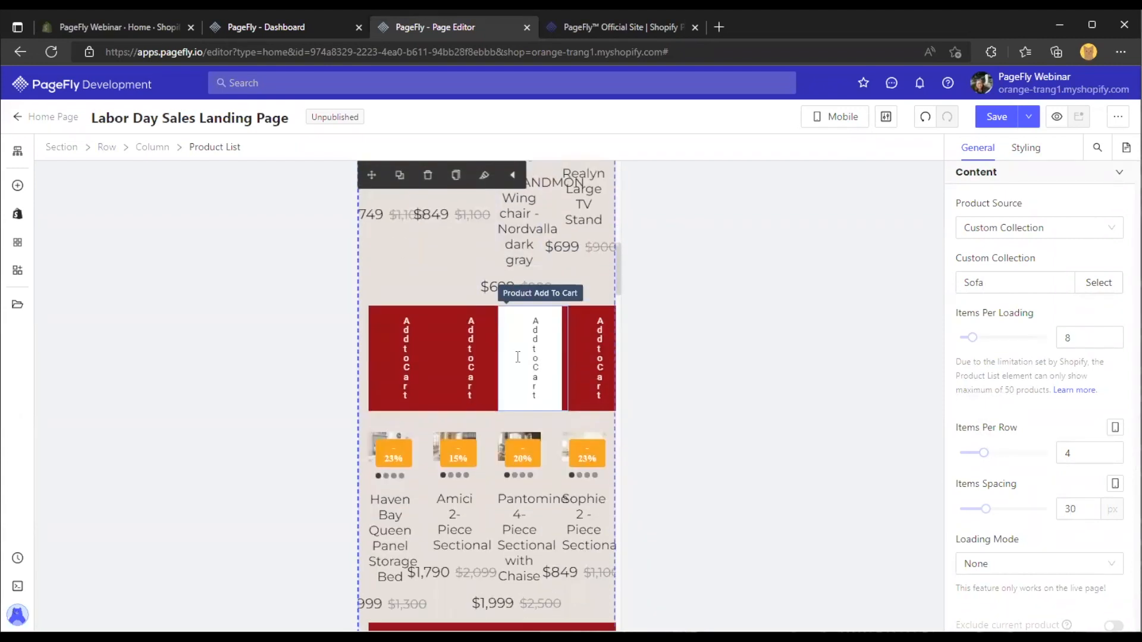
scroll(516, 356, up, 5)
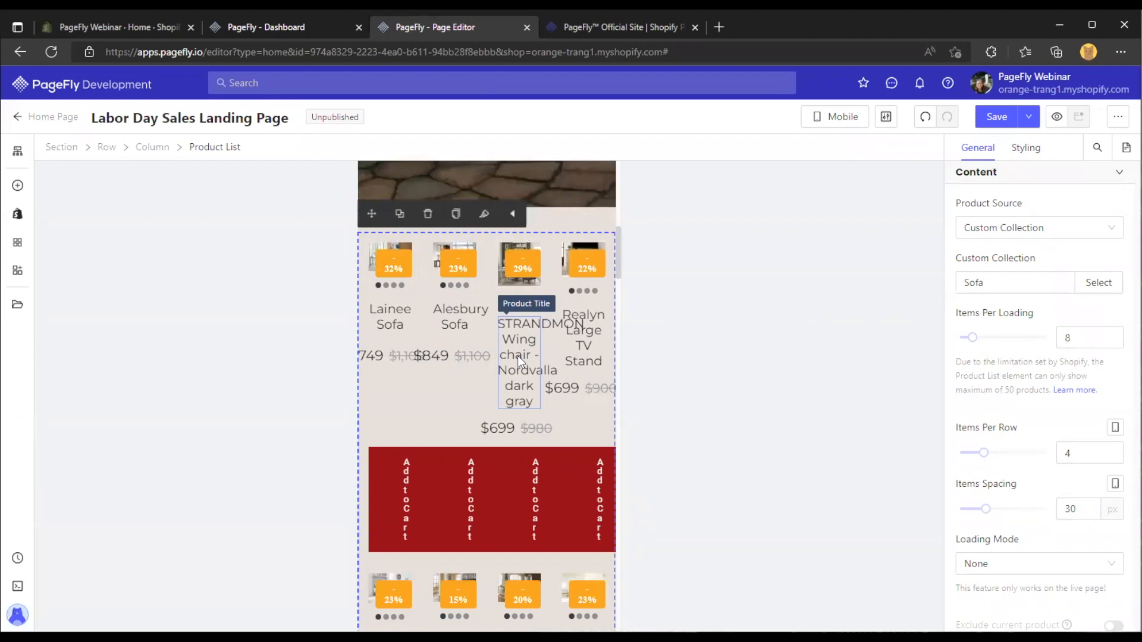
mouse_move(975, 346)
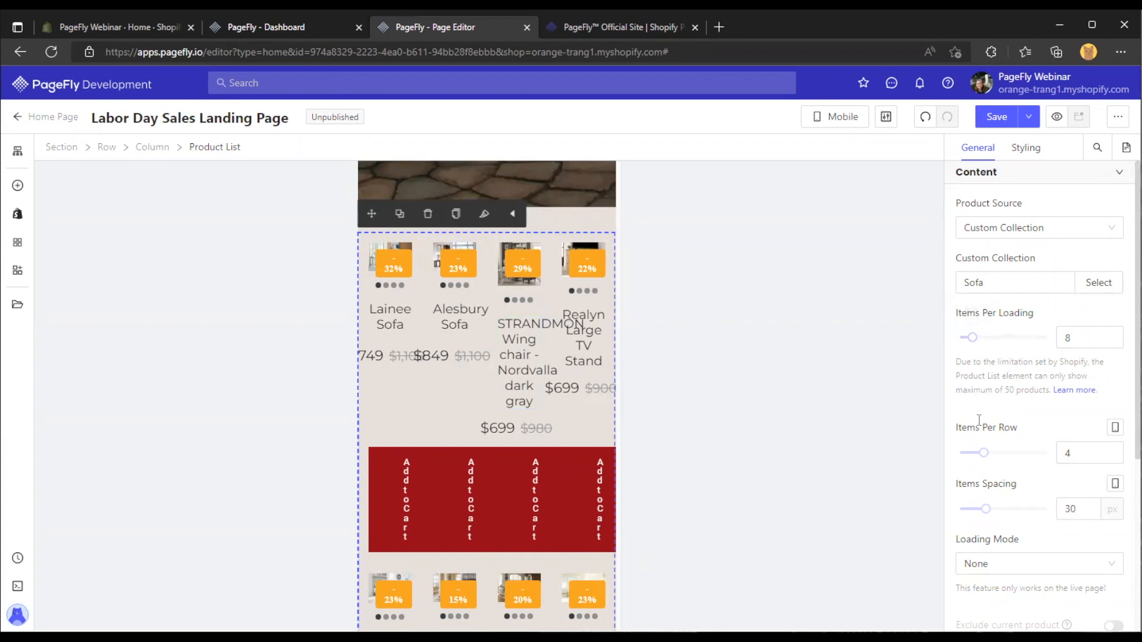
Reduce the product list's mobile Items Per Row to 2 and further to 1, checking the single-column layout
drag(984, 454, 967, 453)
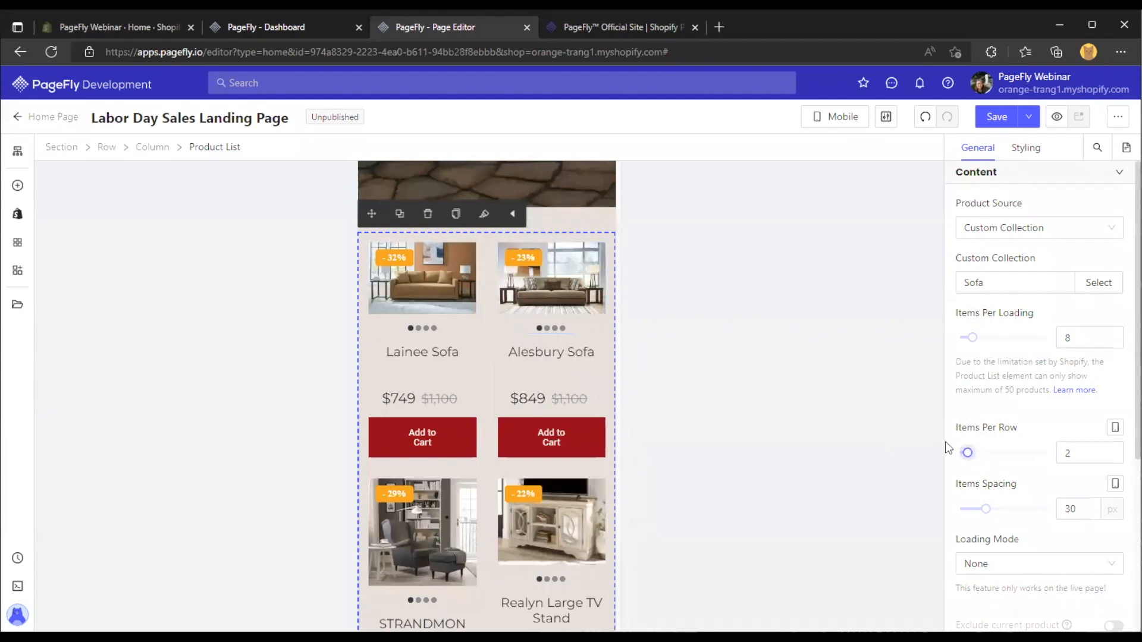
drag(967, 453, 959, 453)
scroll(558, 287, down, 5)
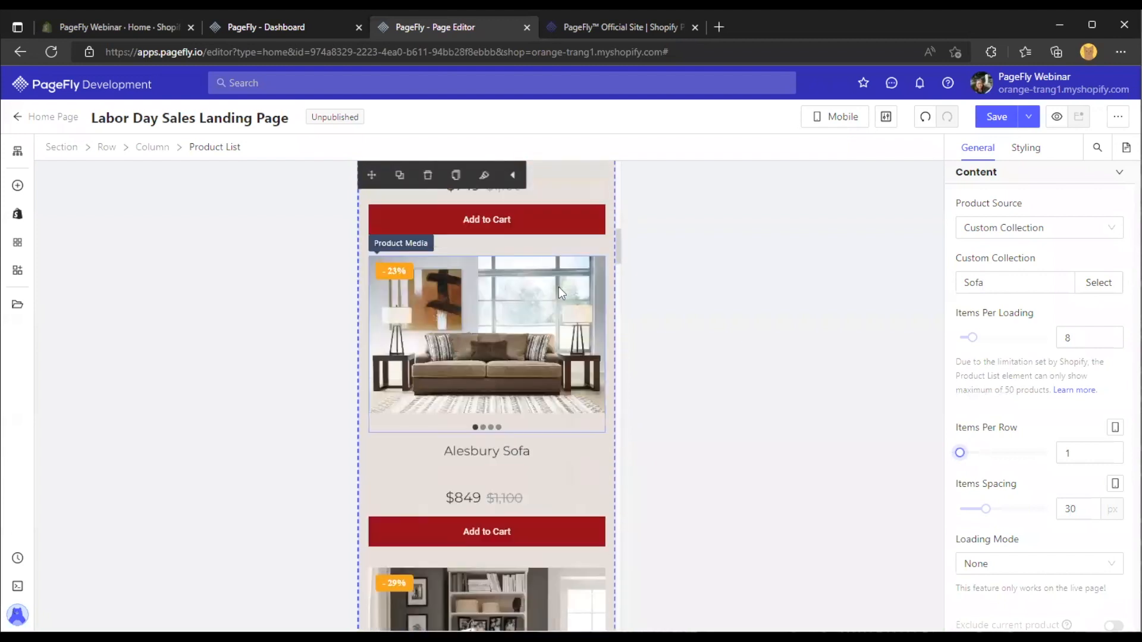
scroll(558, 287, up, 5)
Set the product list's mobile Items Per Row back to 2 and return to the All Devices view
drag(959, 453, 967, 453)
click(833, 117)
click(831, 147)
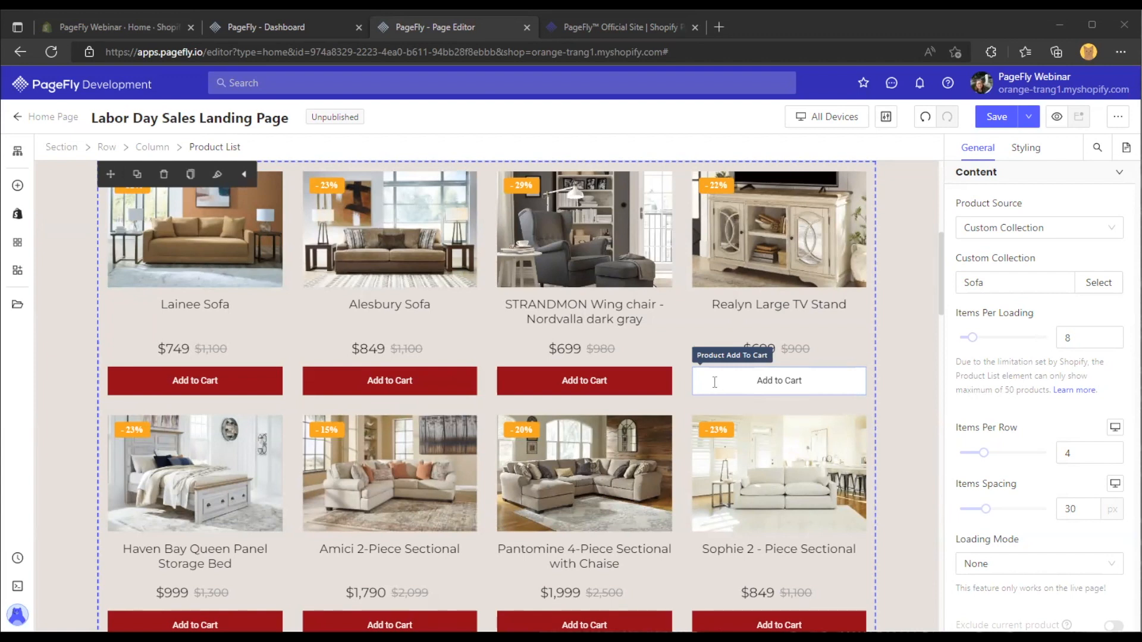
Examine the hero banner, product grid and furniture text sections in the All Devices view
scroll(723, 386, up, 7)
scroll(717, 386, down, 2)
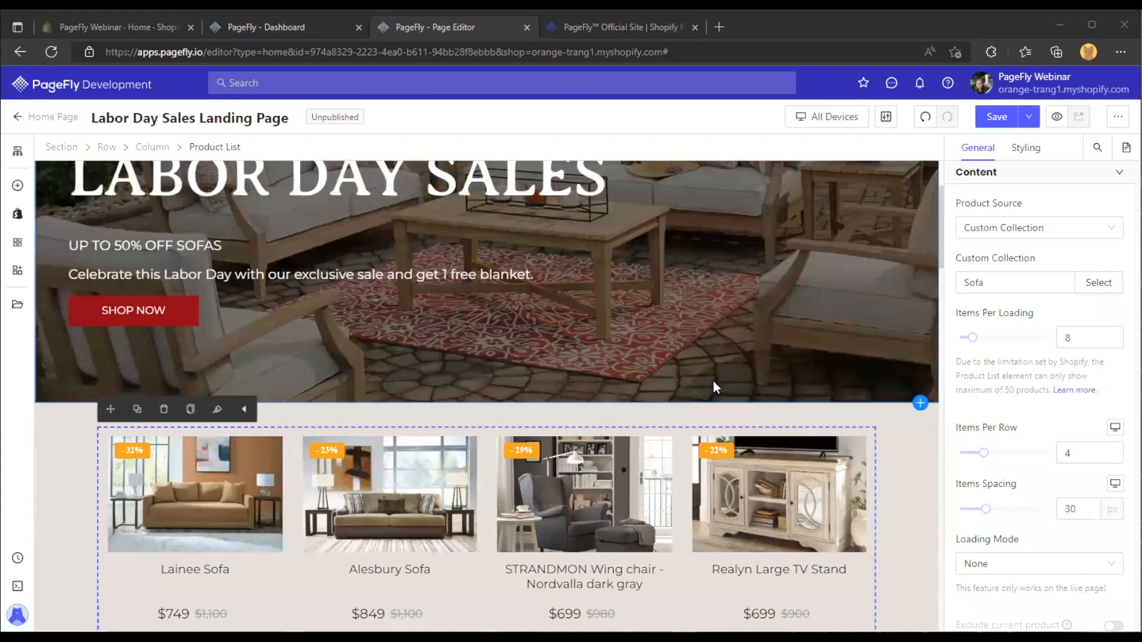
scroll(712, 381, down, 3)
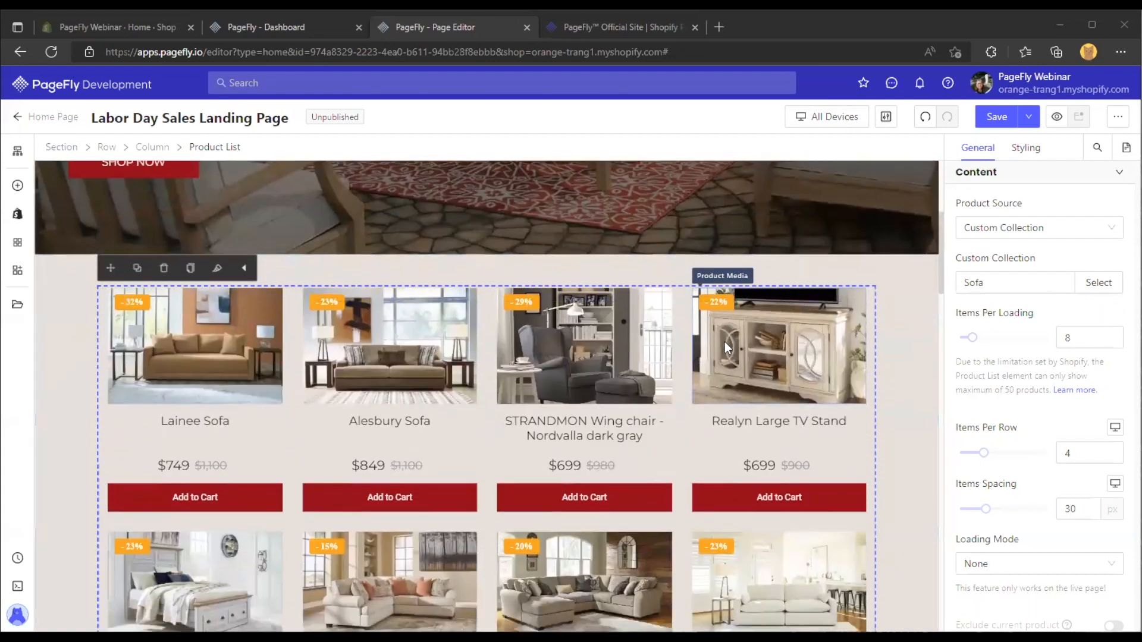
scroll(725, 343, down, 1)
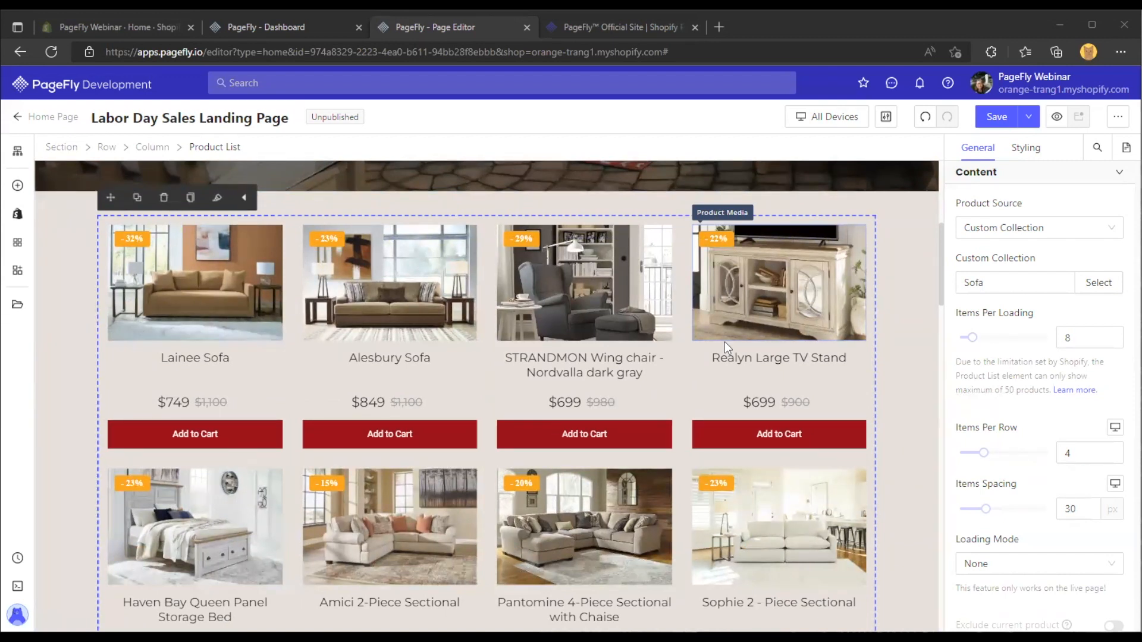
scroll(751, 343, up, 1)
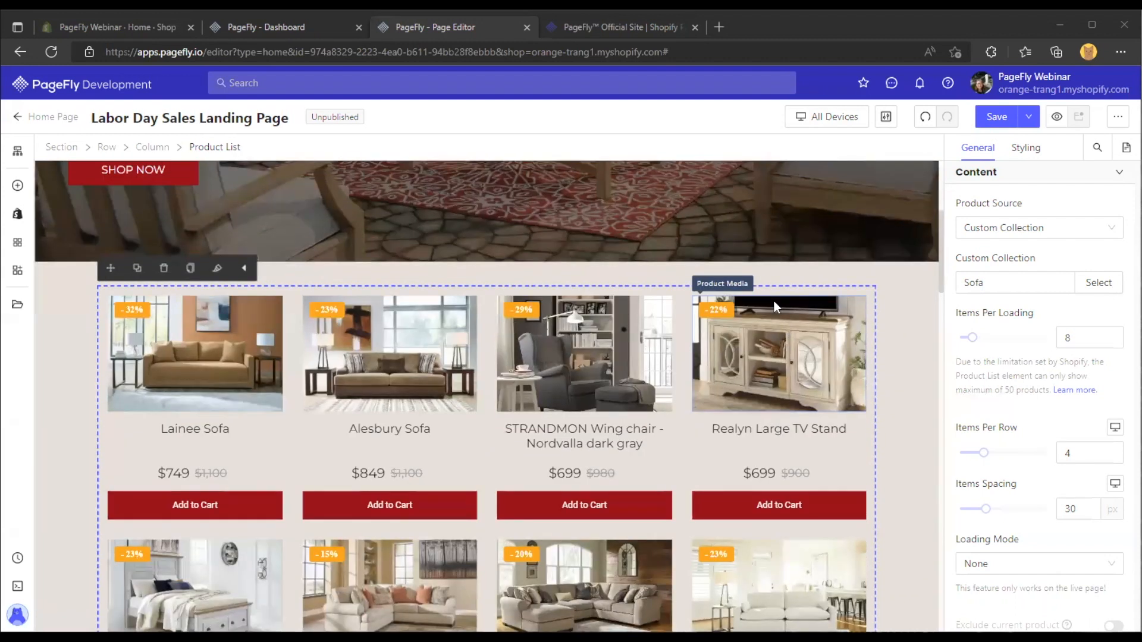
scroll(773, 303, down, 5)
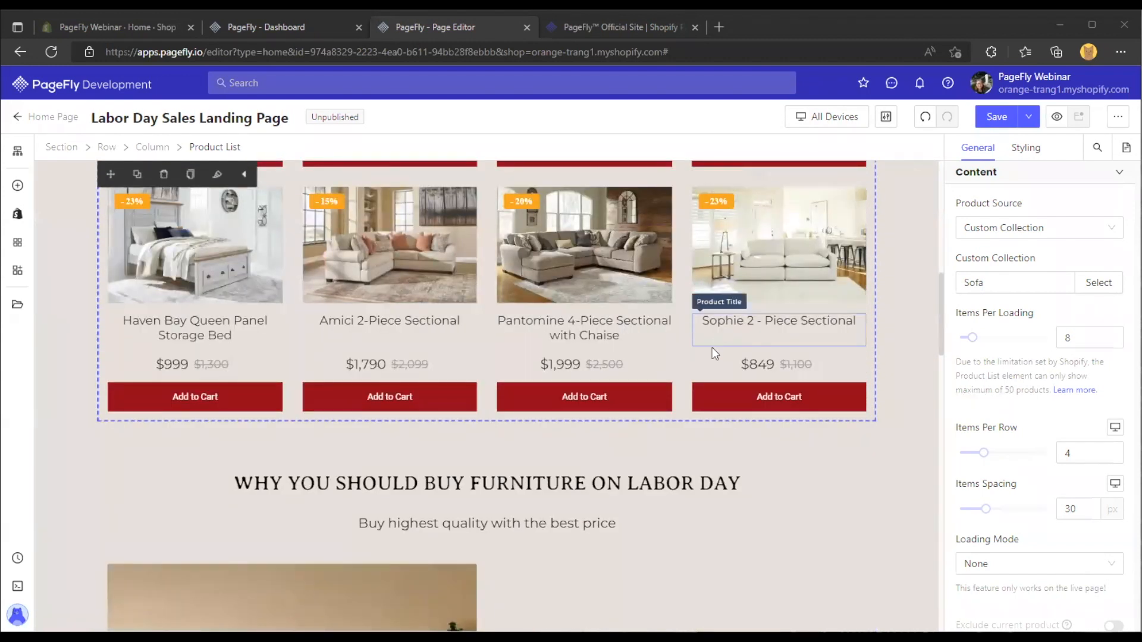
scroll(712, 347, down, 5)
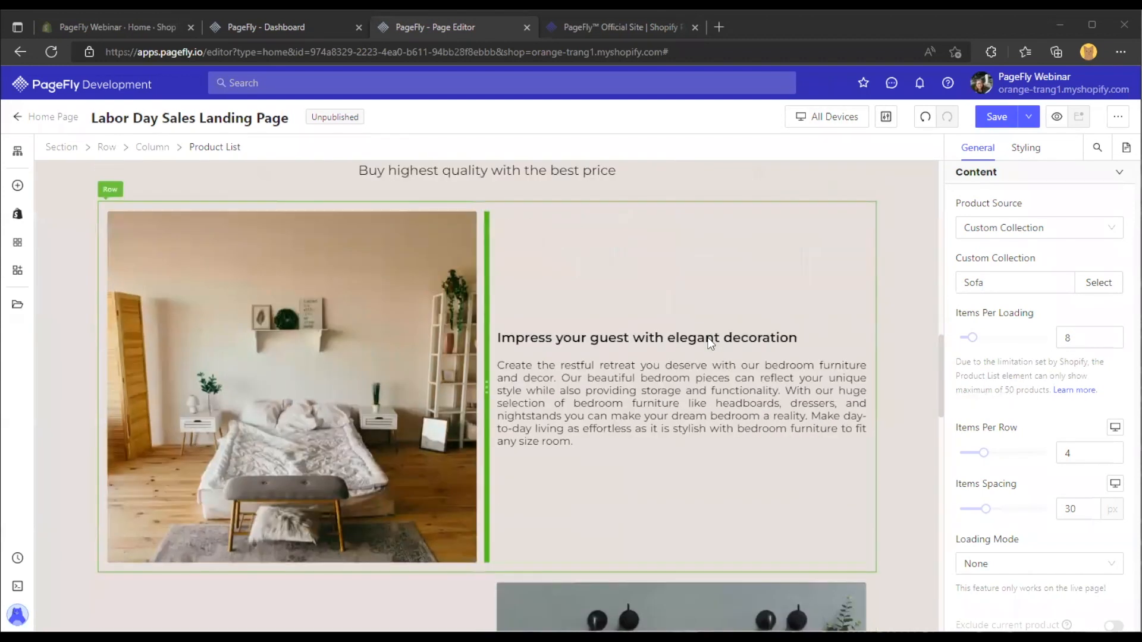
scroll(707, 339, up, 6)
scroll(707, 340, up, 3)
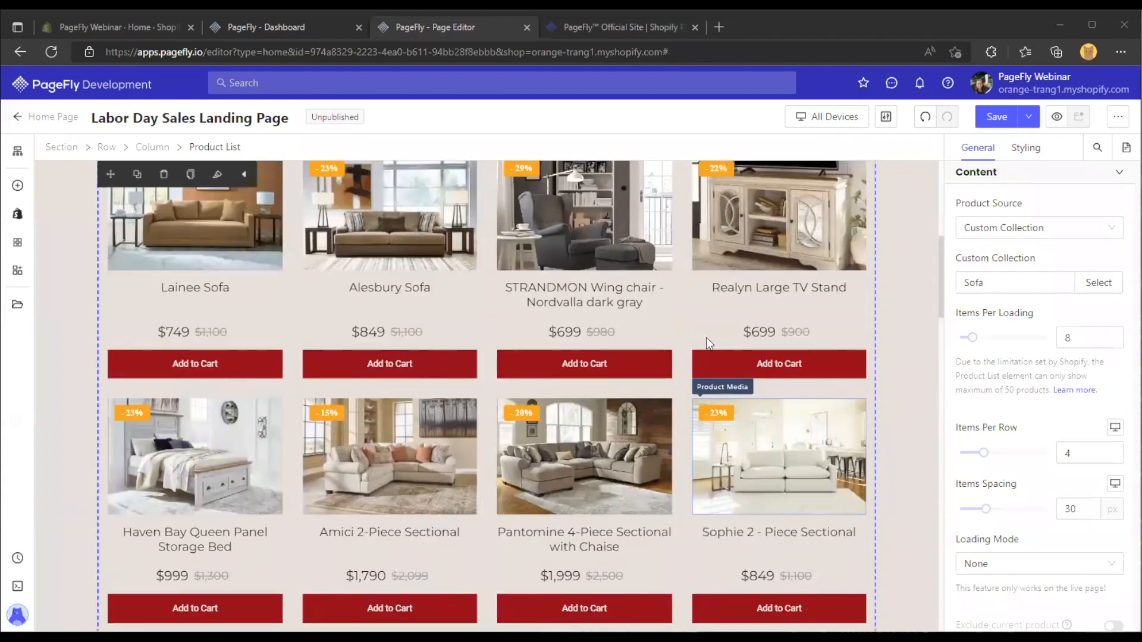
Inspect the product list's styling options for padding and margin, ending on its general settings
click(1026, 149)
scroll(769, 306, up, 2)
scroll(770, 306, down, 1)
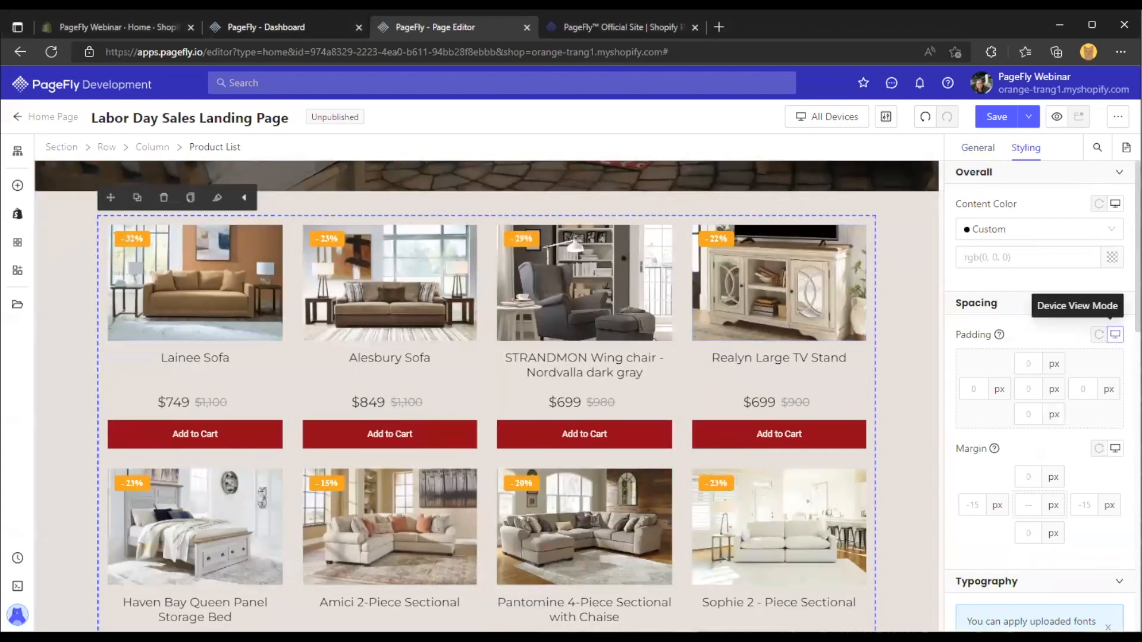
click(977, 150)
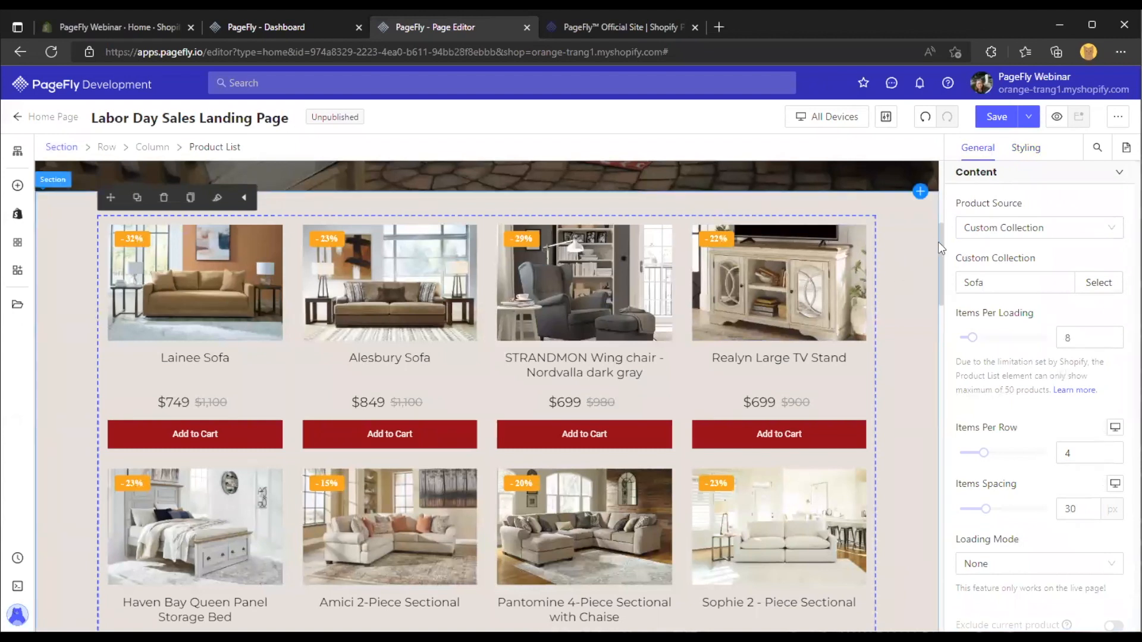
Select the section containing the product grid to inspect its general settings
scroll(937, 242, down, 1)
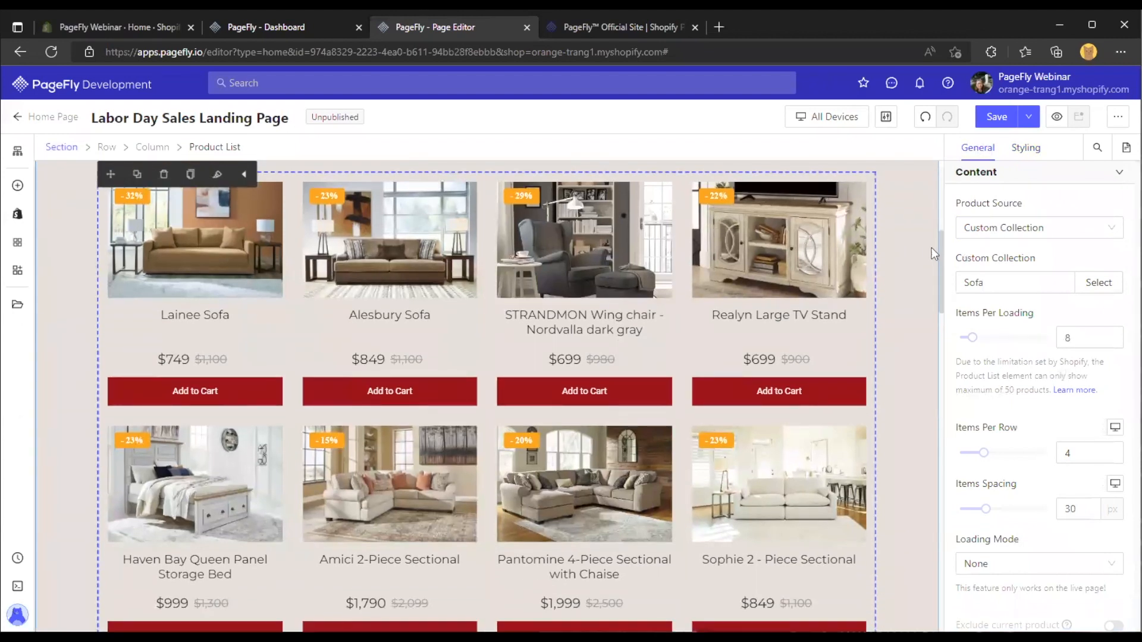
click(922, 237)
scroll(923, 237, up, 2)
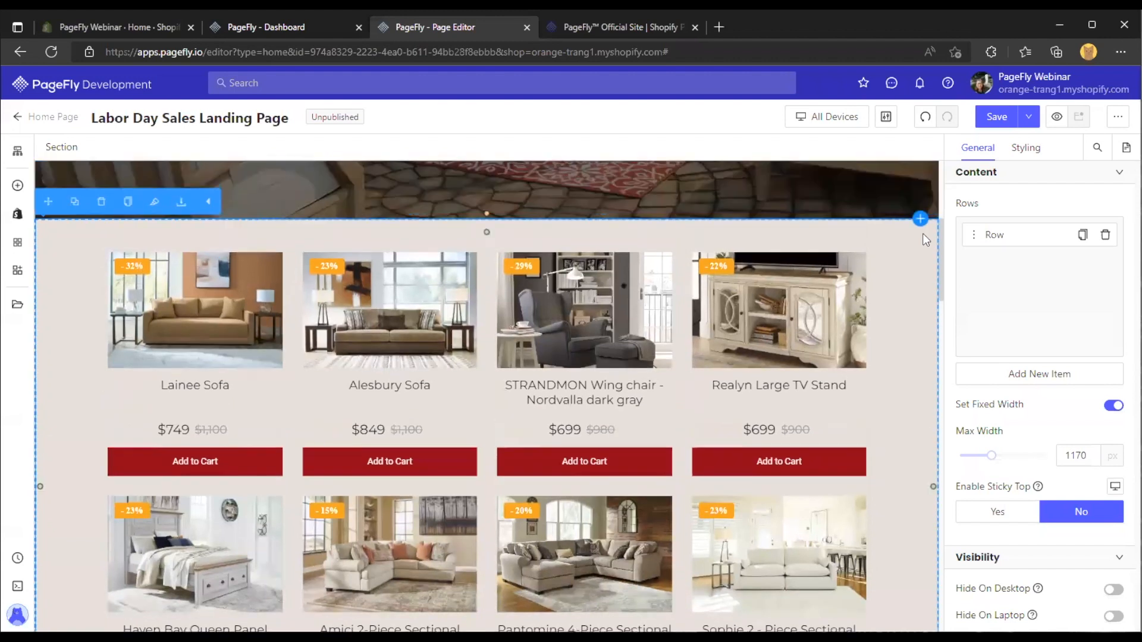
scroll(938, 244, down, 2)
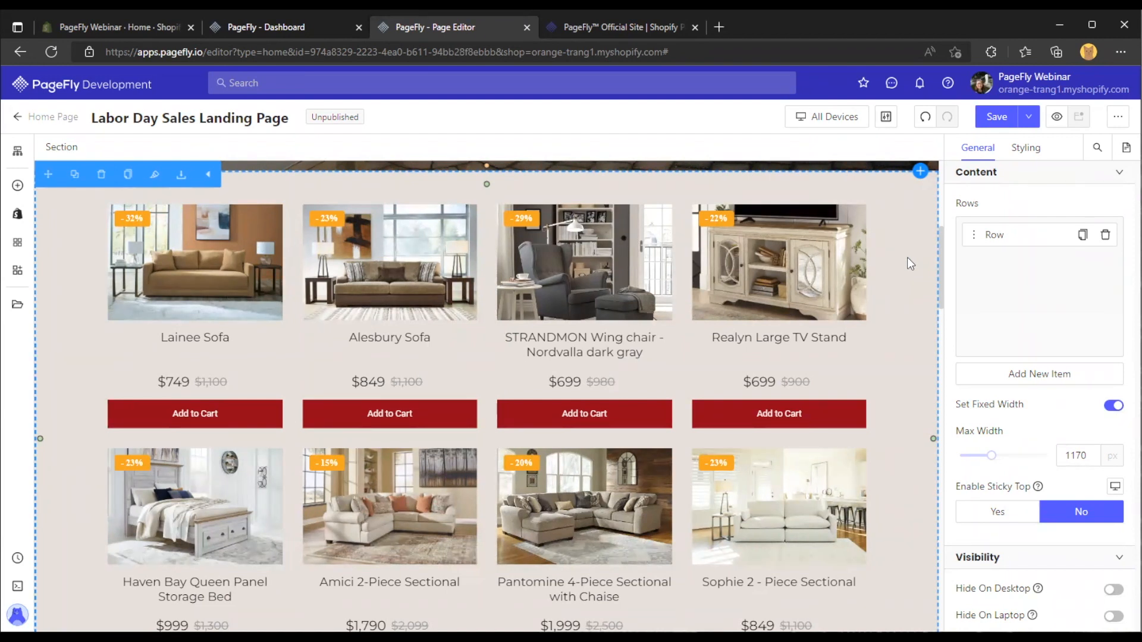
Preview the product section in the Laptop and Mobile device views, ending in the All Devices view
click(824, 118)
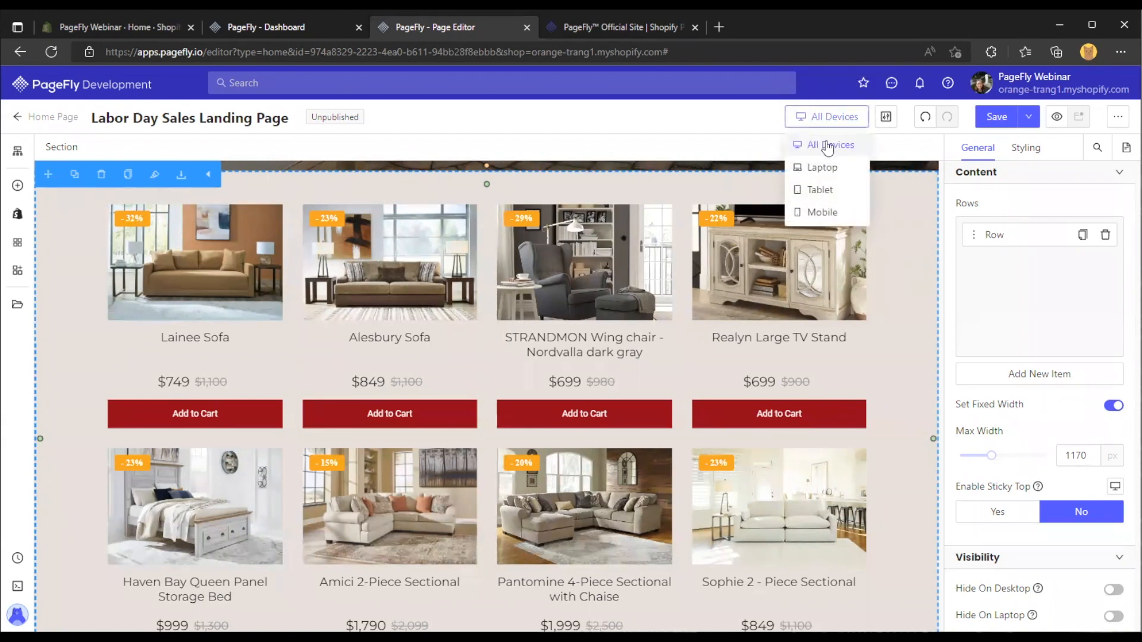
click(827, 146)
click(825, 124)
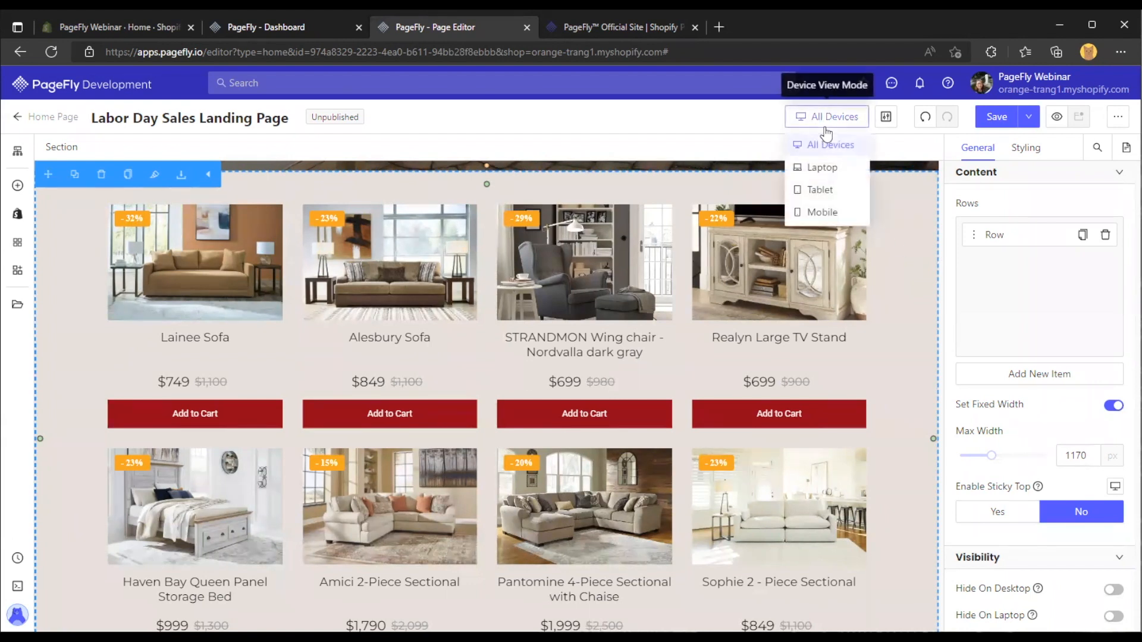
click(826, 172)
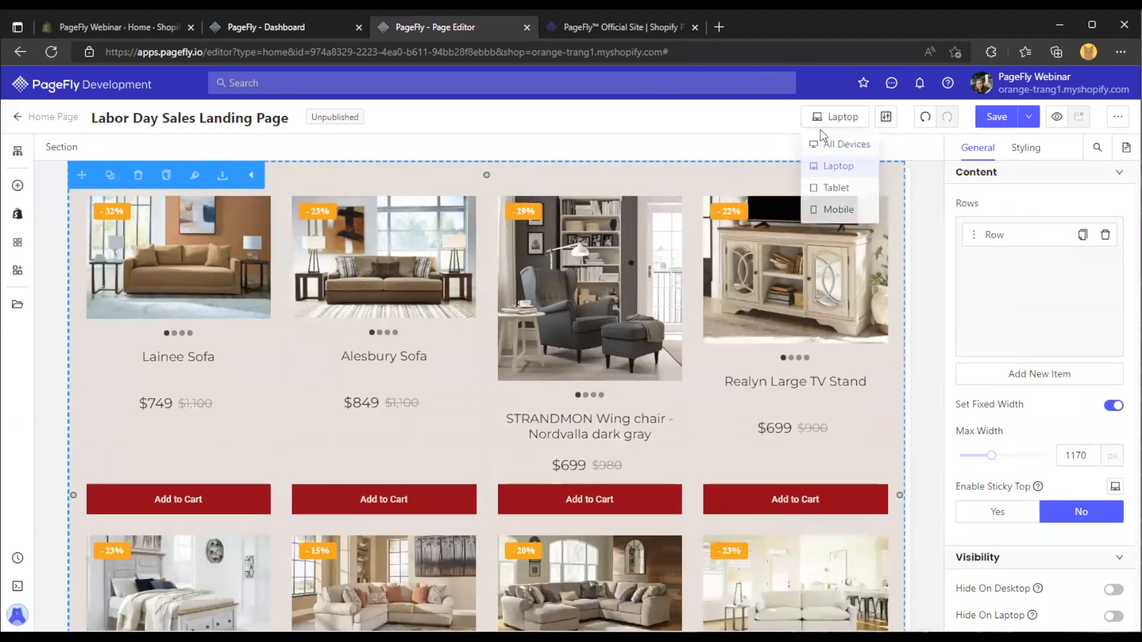
click(823, 211)
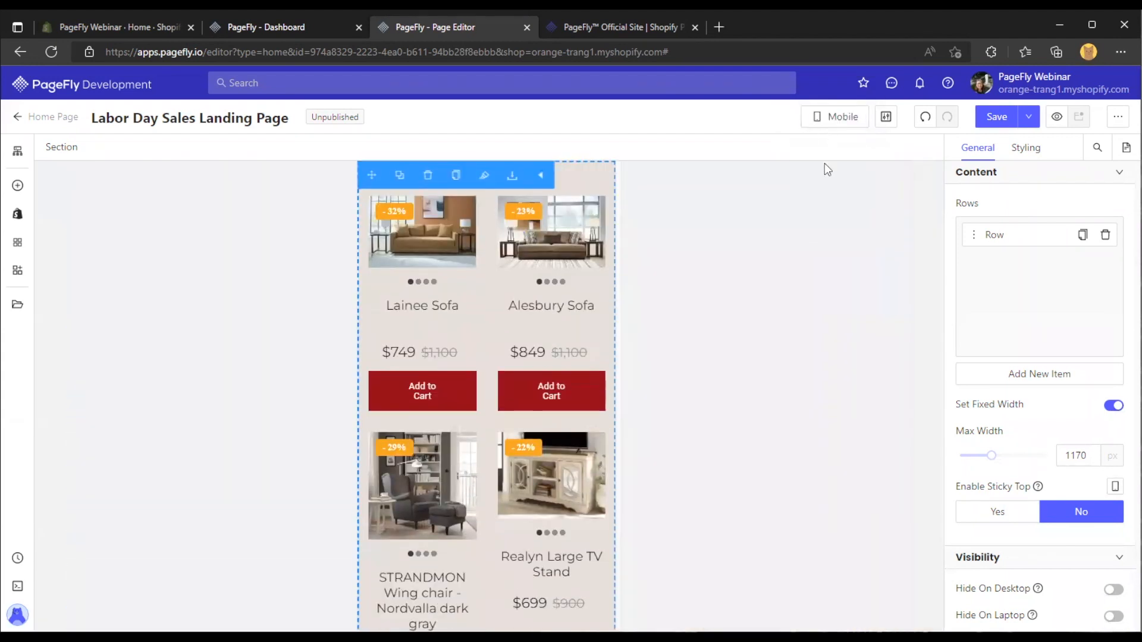
click(830, 119)
click(831, 149)
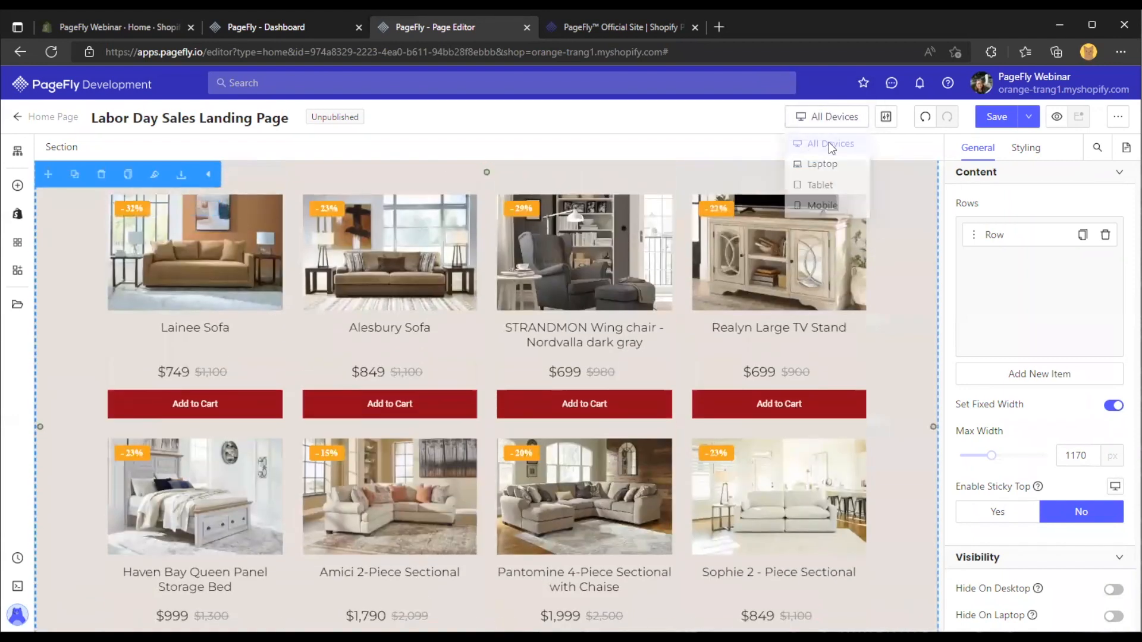
Select the Add to Cart button in the product list and show its background styling settings
scroll(654, 237, down, 1)
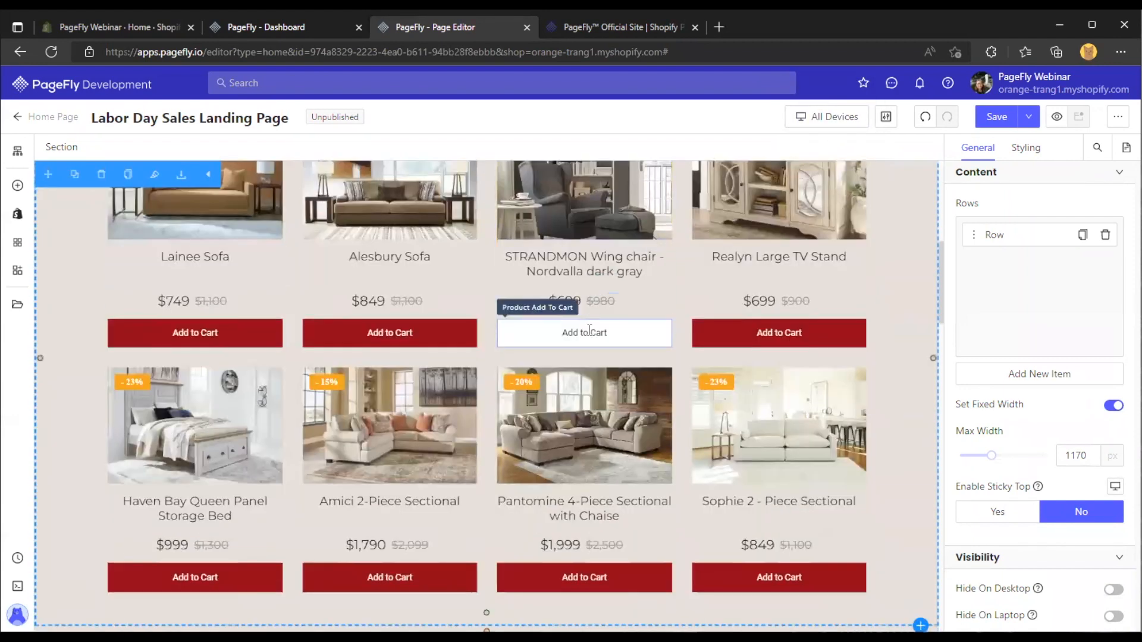
click(591, 326)
scroll(613, 324, up, 6)
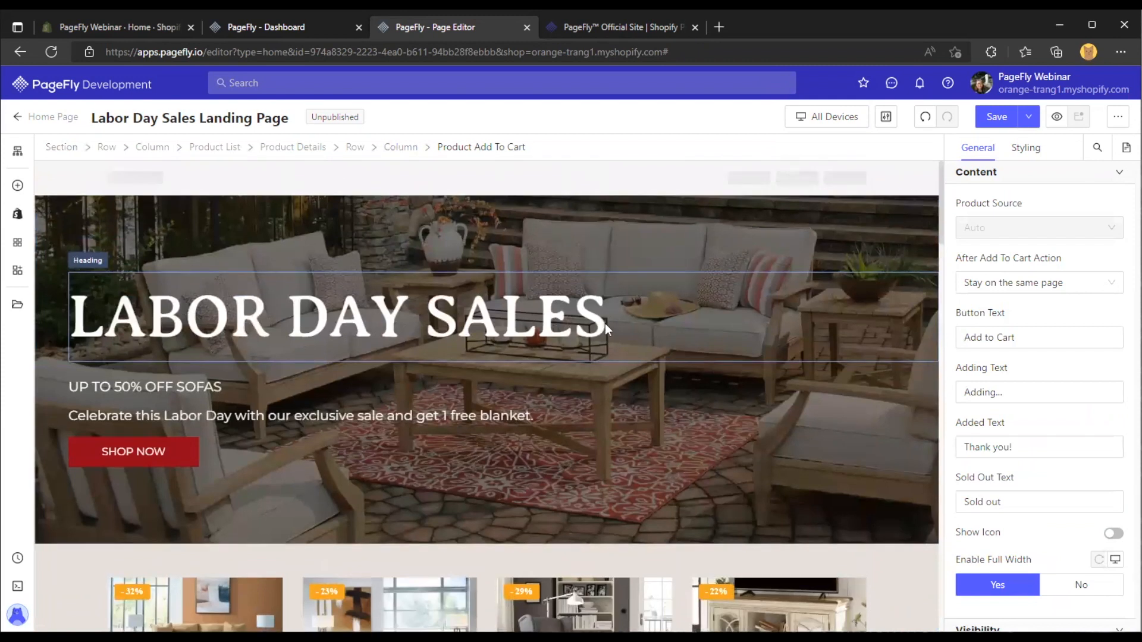
scroll(604, 323, down, 7)
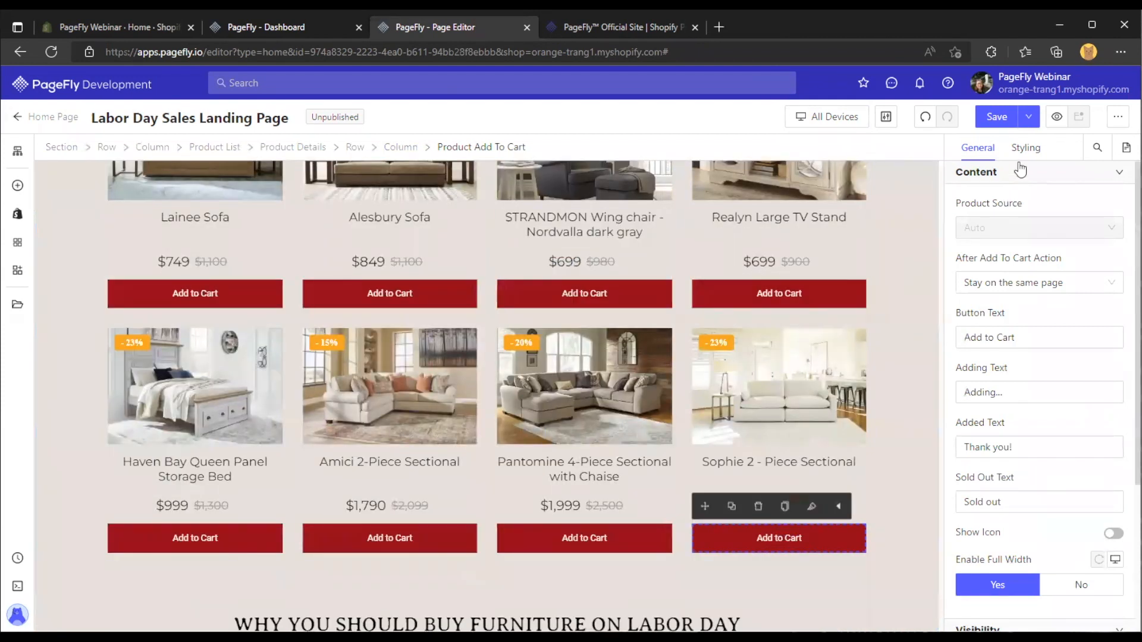
click(1021, 154)
scroll(1016, 205, down, 8)
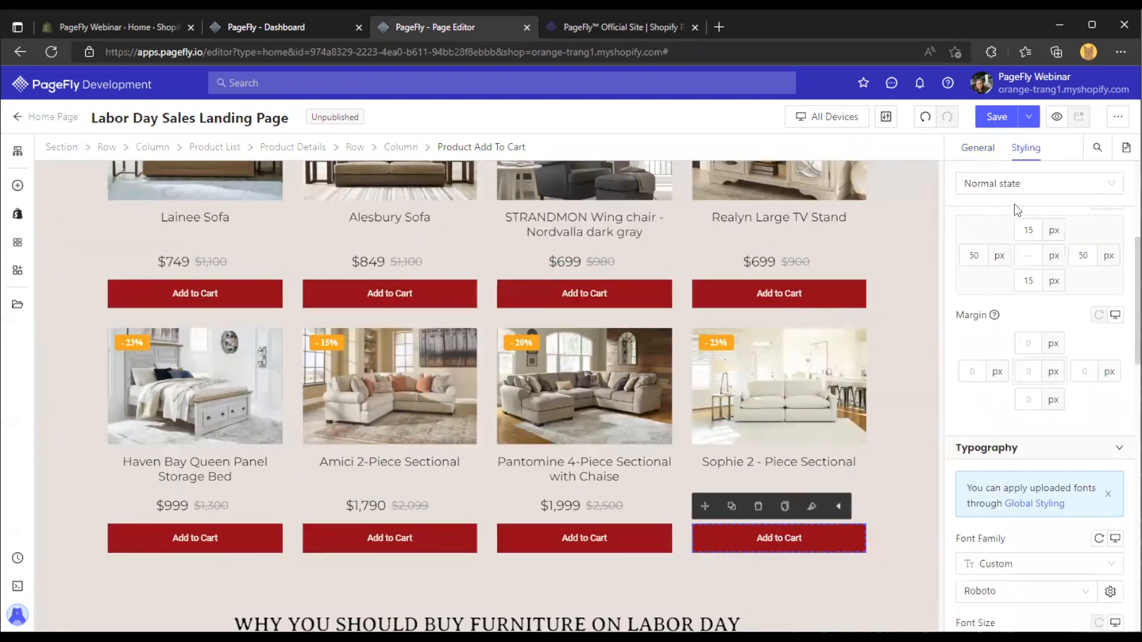
scroll(1017, 214, down, 2)
scroll(1017, 214, up, 2)
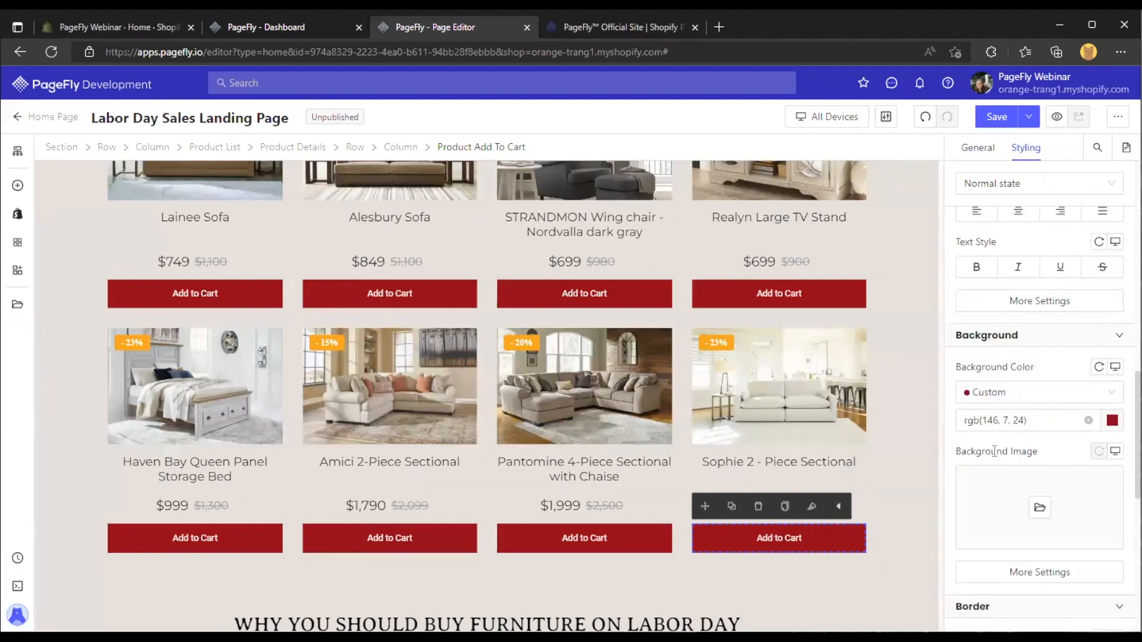
Set the Add to Cart buttons' background color to green, rgb(132, 201, 62), in the All Devices view
click(1005, 420)
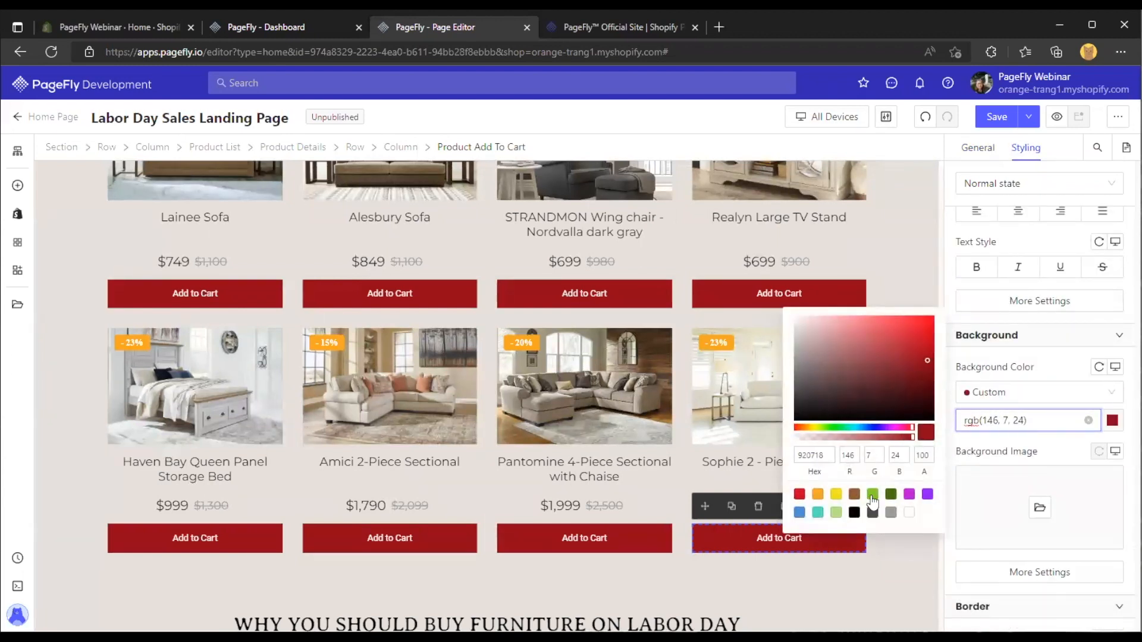
mouse_move(877, 341)
mouse_down()
mouse_move(879, 376)
mouse_move(869, 334)
mouse_up()
click(1019, 368)
click(1008, 419)
drag(916, 363, 891, 338)
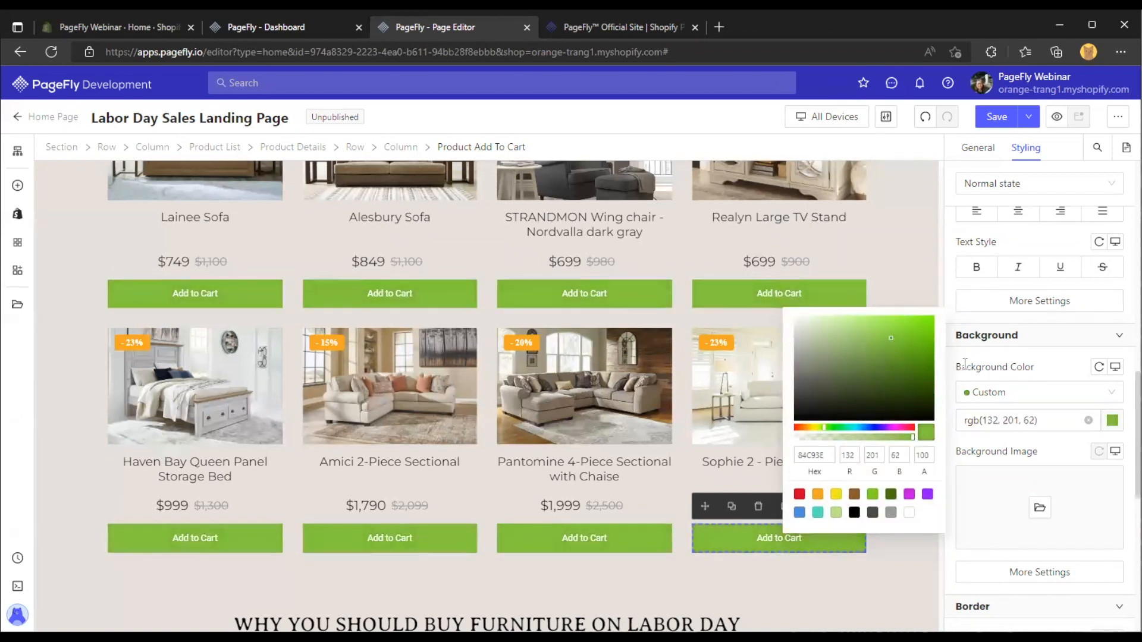
click(976, 354)
Check the Add to Cart buttons' background color in the Mobile view, ending in the All Devices view
click(844, 119)
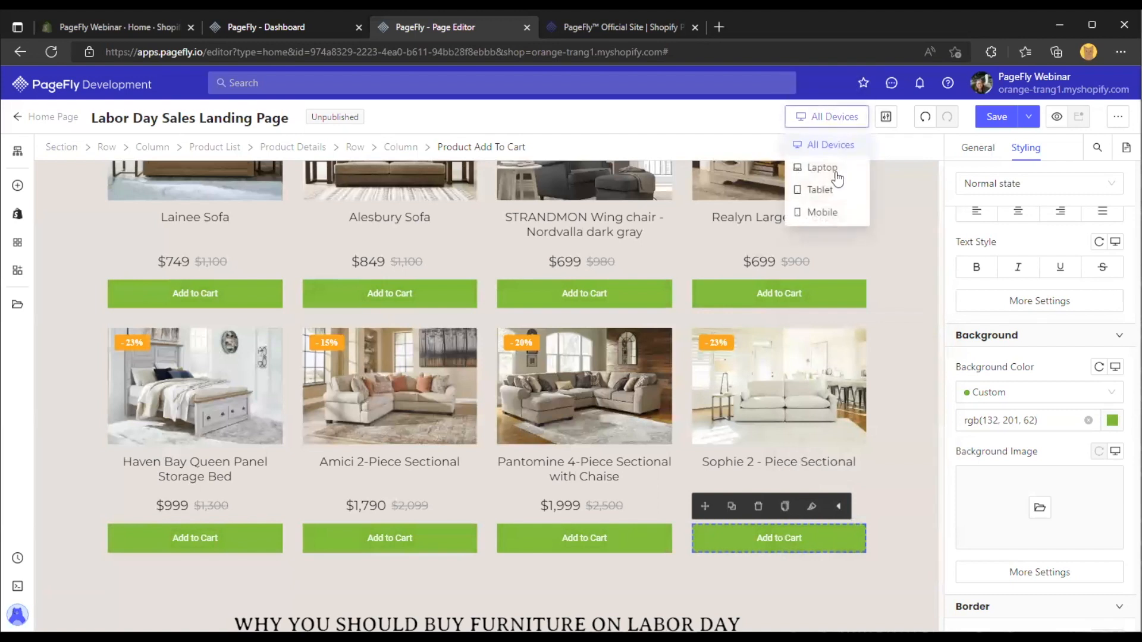
click(825, 214)
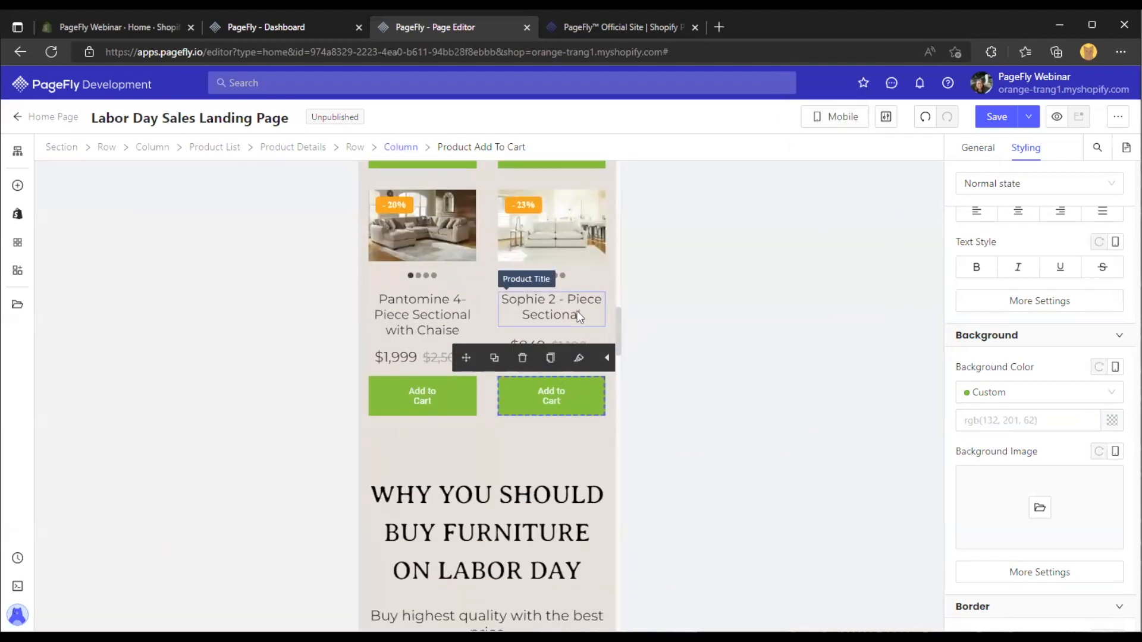
click(833, 128)
click(835, 146)
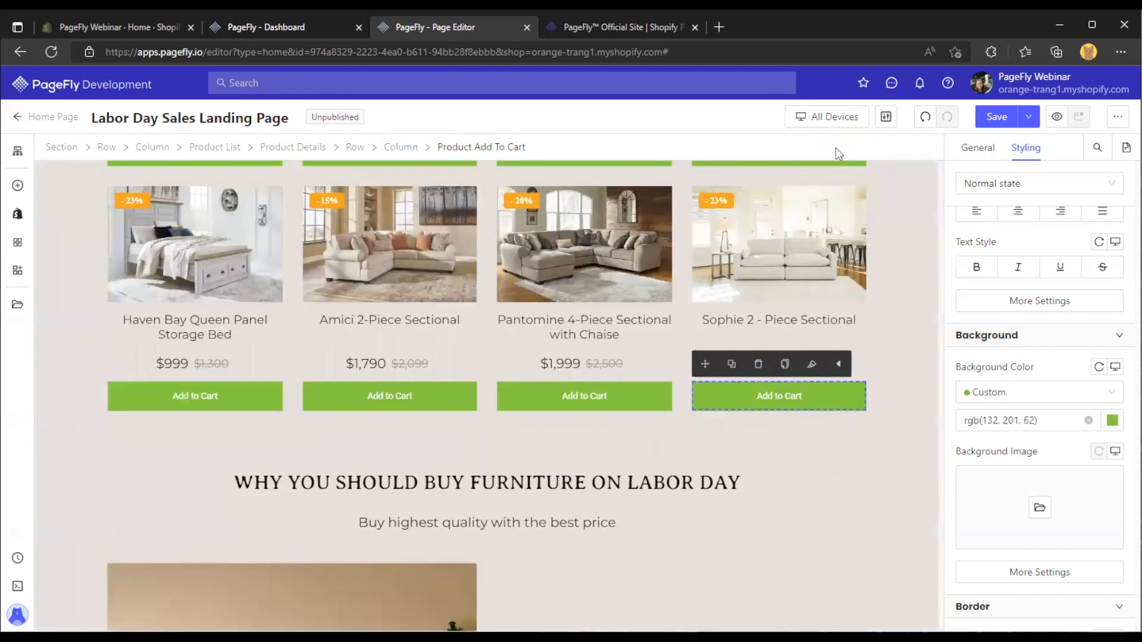
Set the Add to Cart buttons' background color to red, rgb(179, 20, 41), in the All Devices view
click(984, 420)
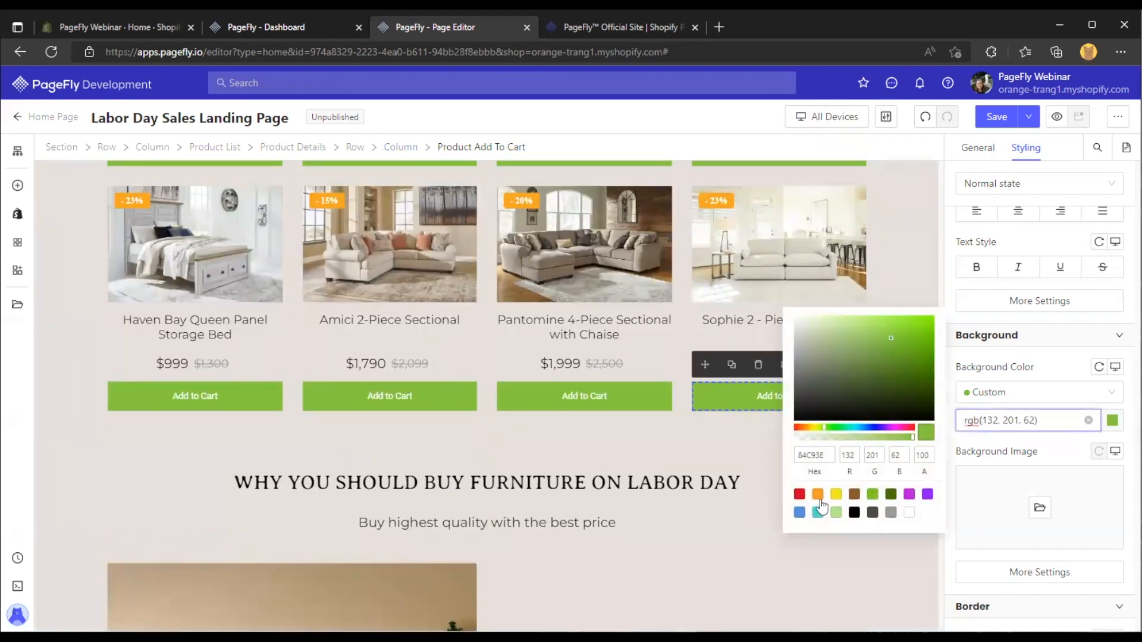
click(799, 494)
drag(916, 341, 918, 348)
click(1012, 356)
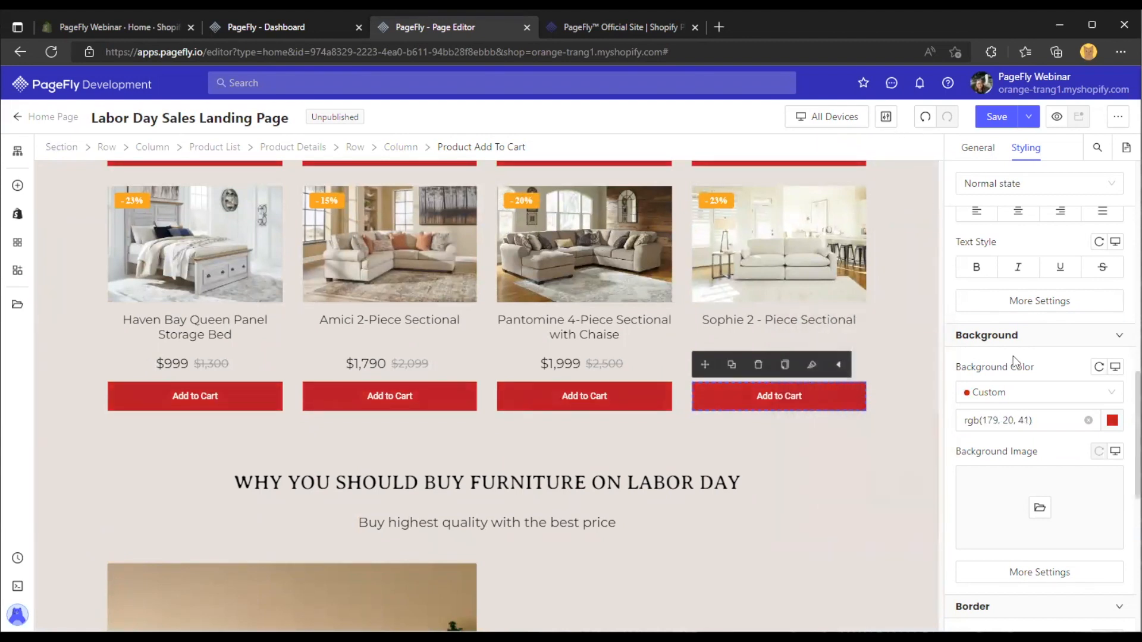
Select the product media of the STRANDMON Wing chair and show its general settings
scroll(1013, 356, up, 10)
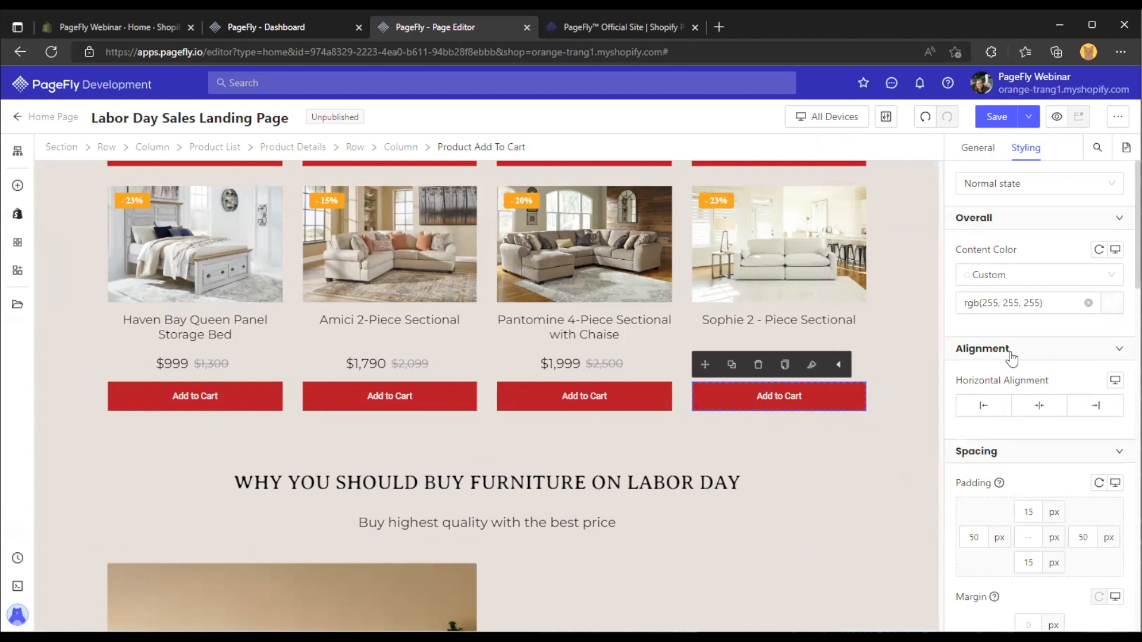
scroll(595, 351, up, 7)
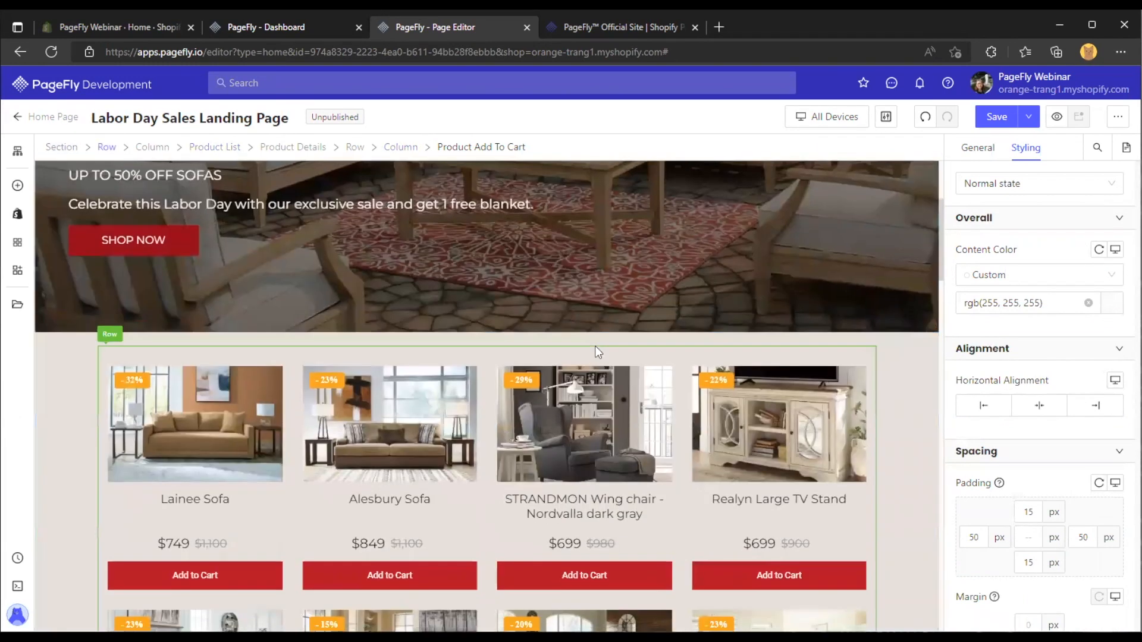
scroll(595, 352, down, 1)
click(582, 357)
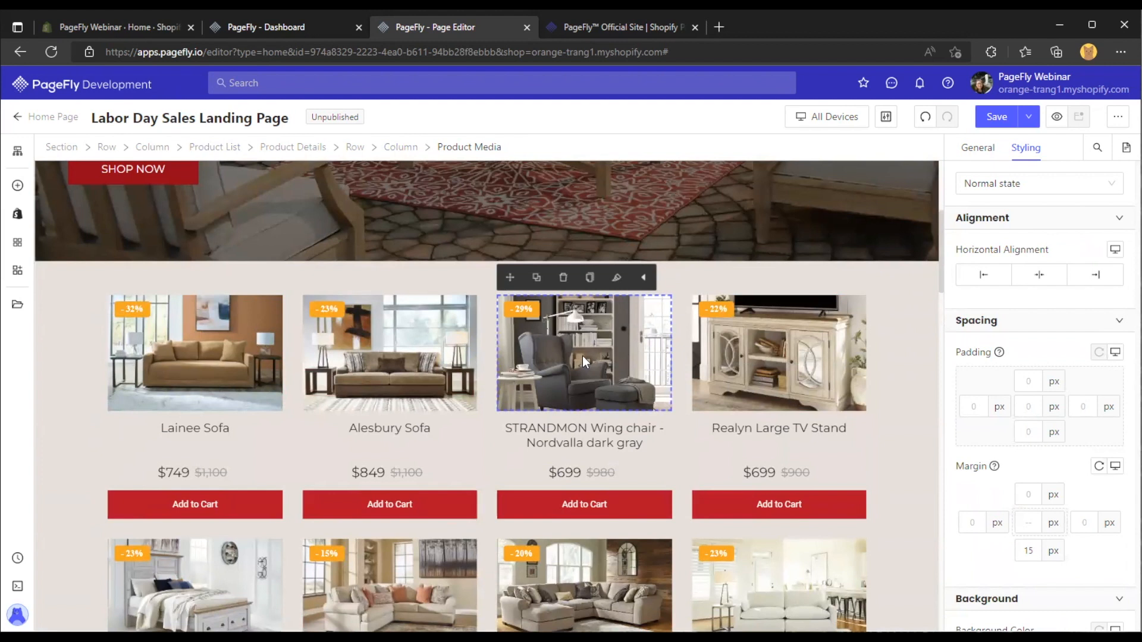
click(975, 148)
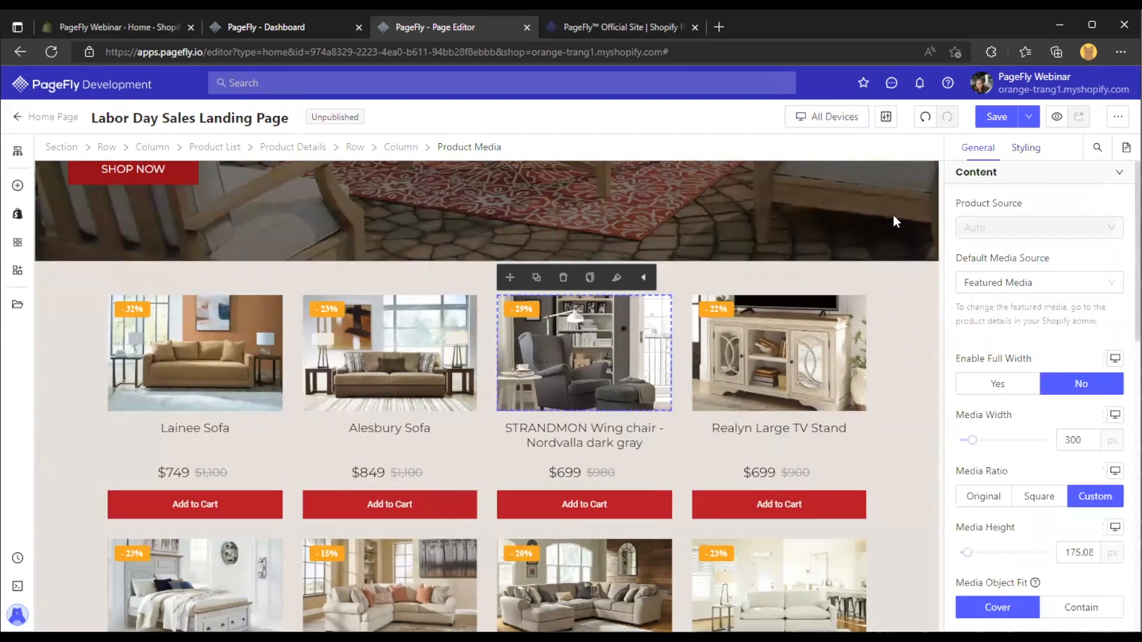
drag(504, 148, 438, 154)
click(506, 148)
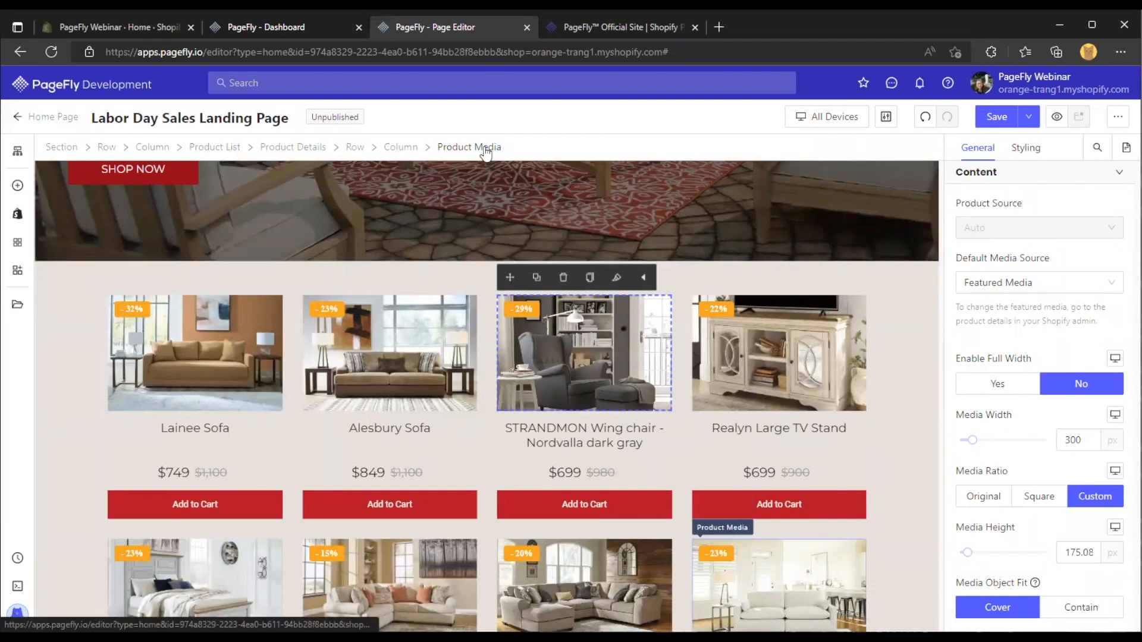
Inspect the Media List option in the product media's general settings for All Devices
scroll(995, 250, down, 2)
scroll(995, 249, down, 6)
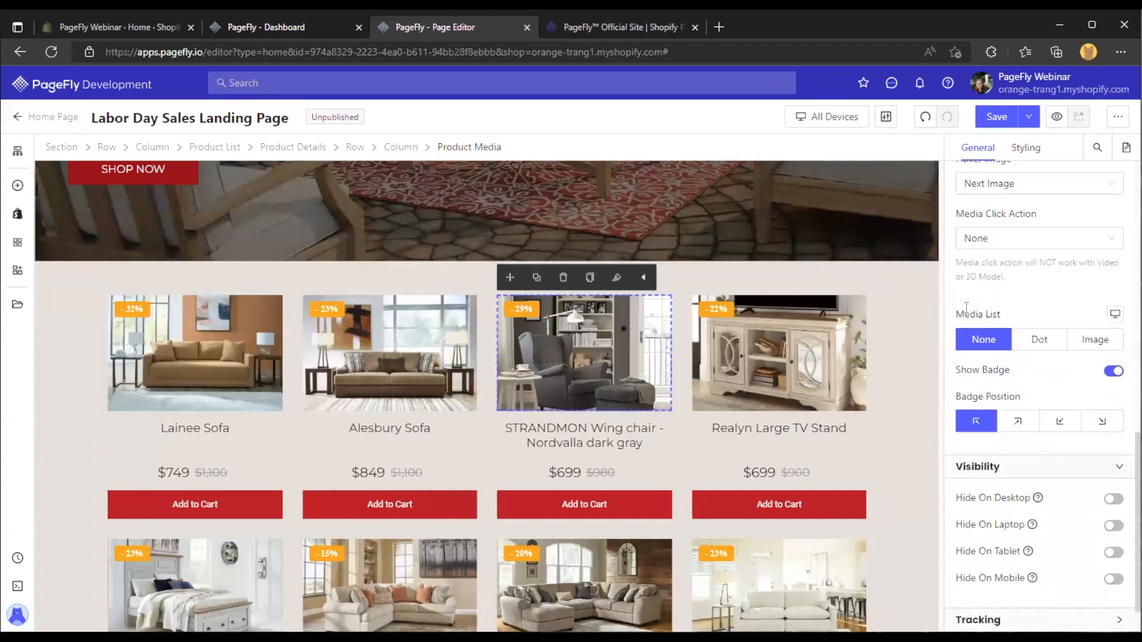
drag(959, 151, 994, 159)
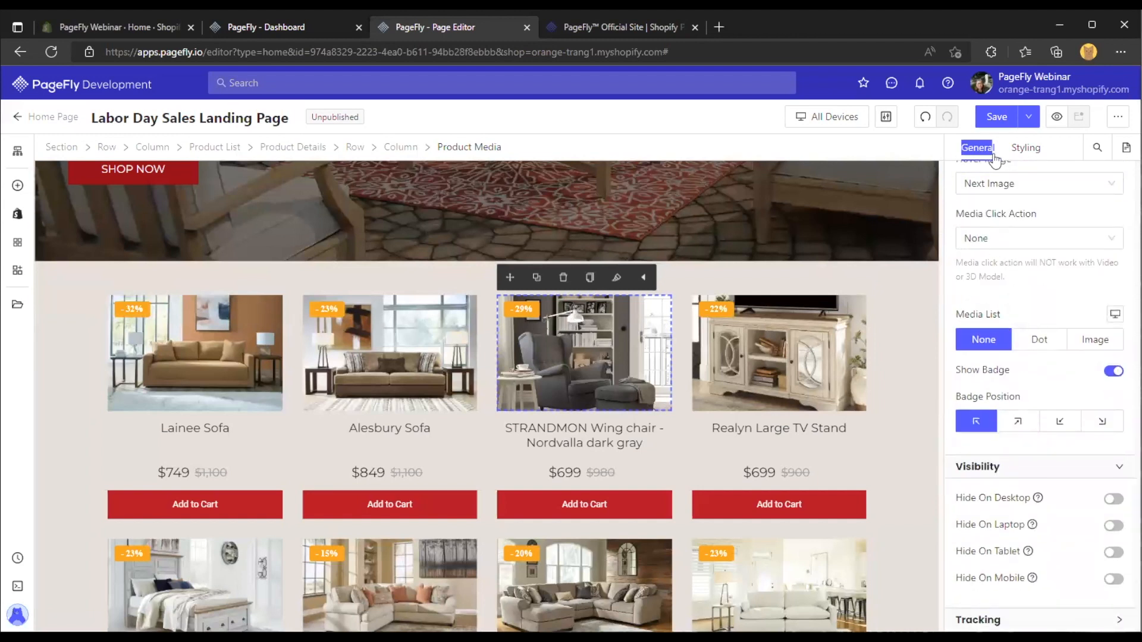
drag(964, 315, 1003, 320)
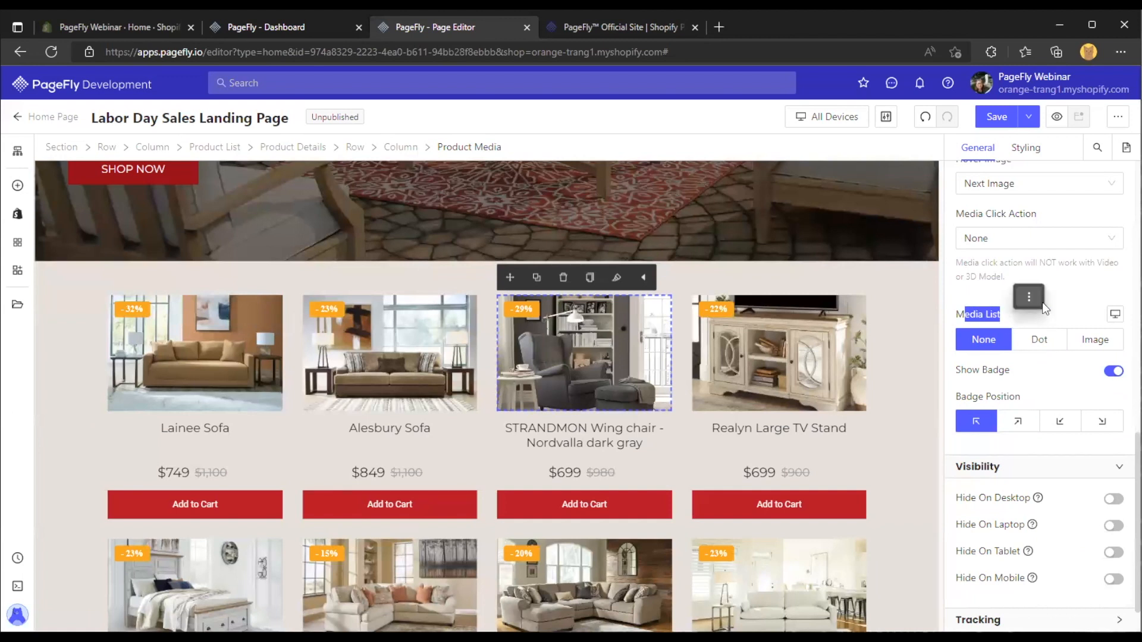
click(994, 307)
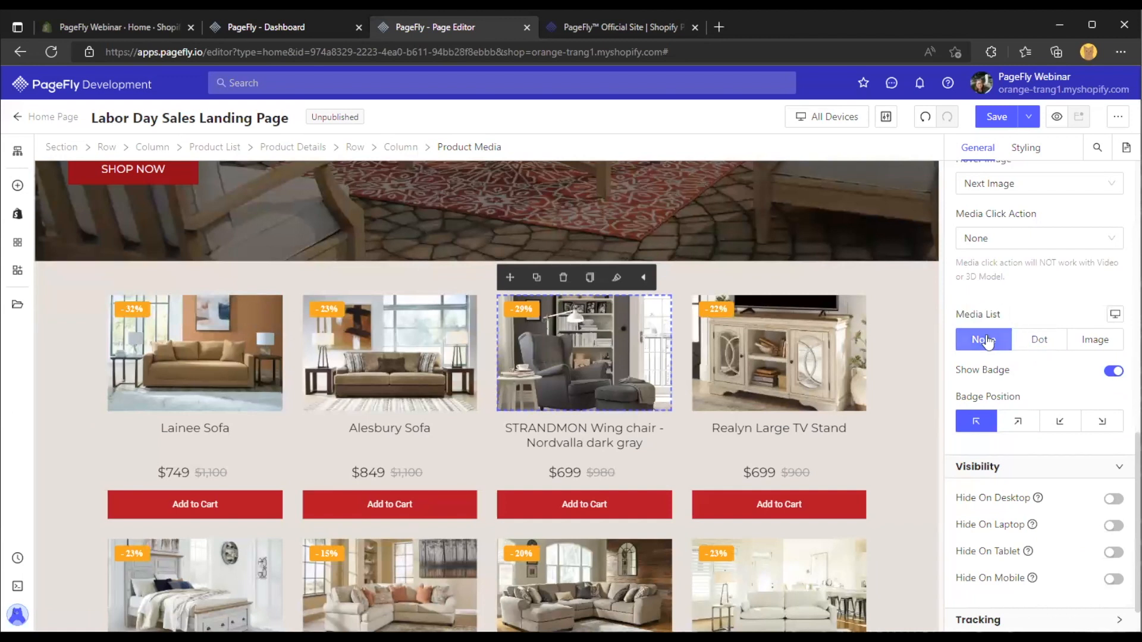
scroll(865, 286, down, 1)
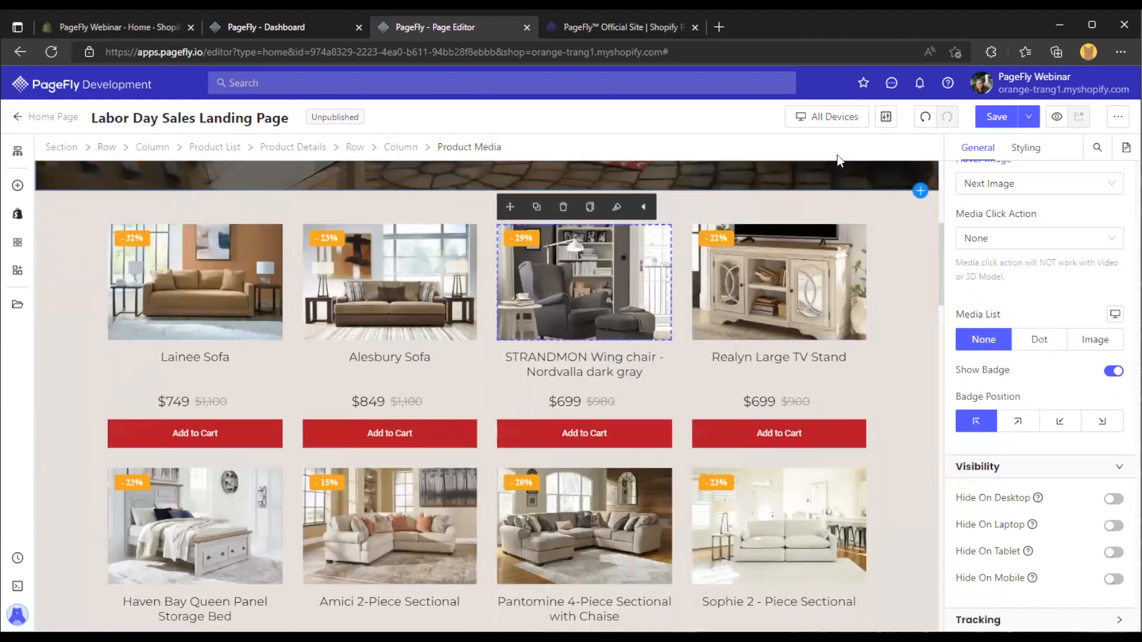
Set the product media's Media List to None in the Mobile view, with the Amici 2-Piece Sectional image selected
click(826, 117)
click(823, 213)
scroll(876, 256, down, 3)
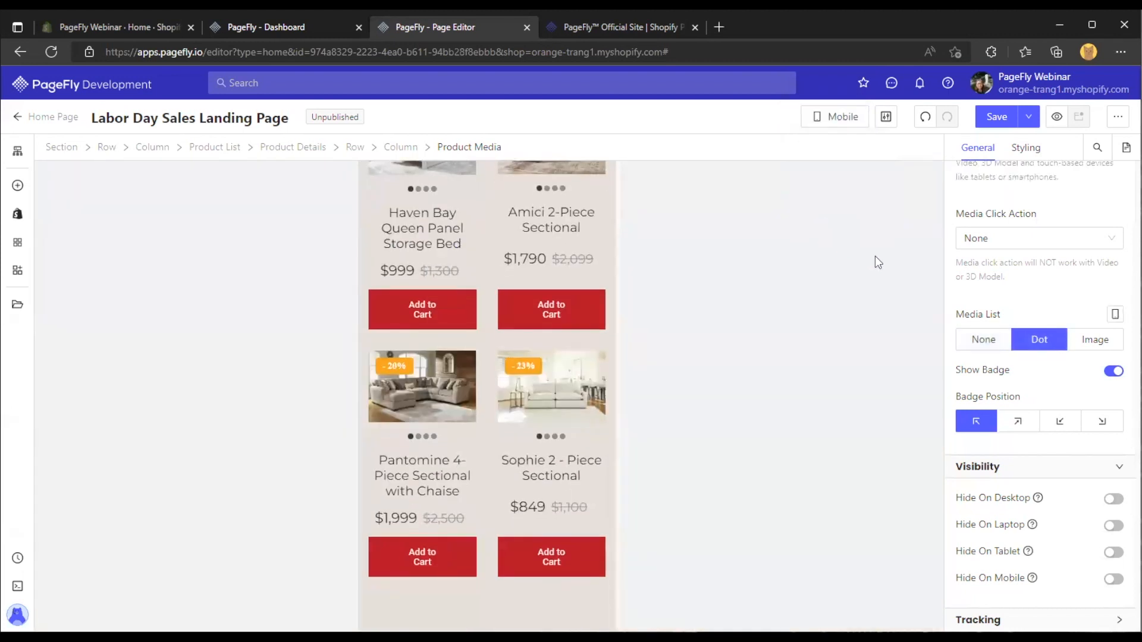
scroll(534, 348, up, 3)
click(547, 300)
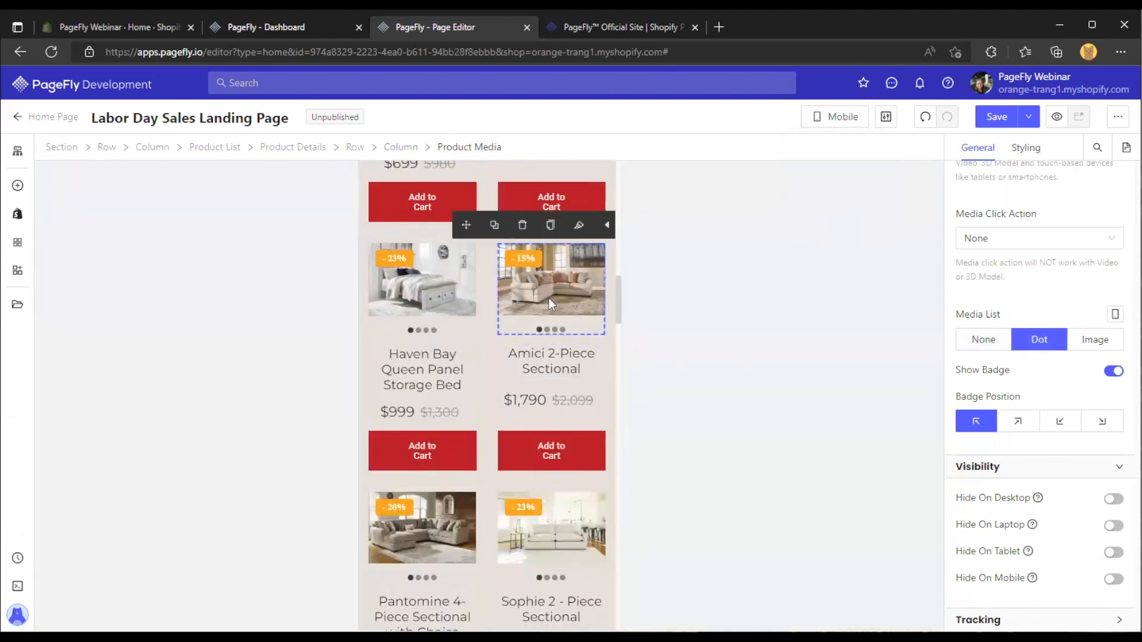
click(968, 338)
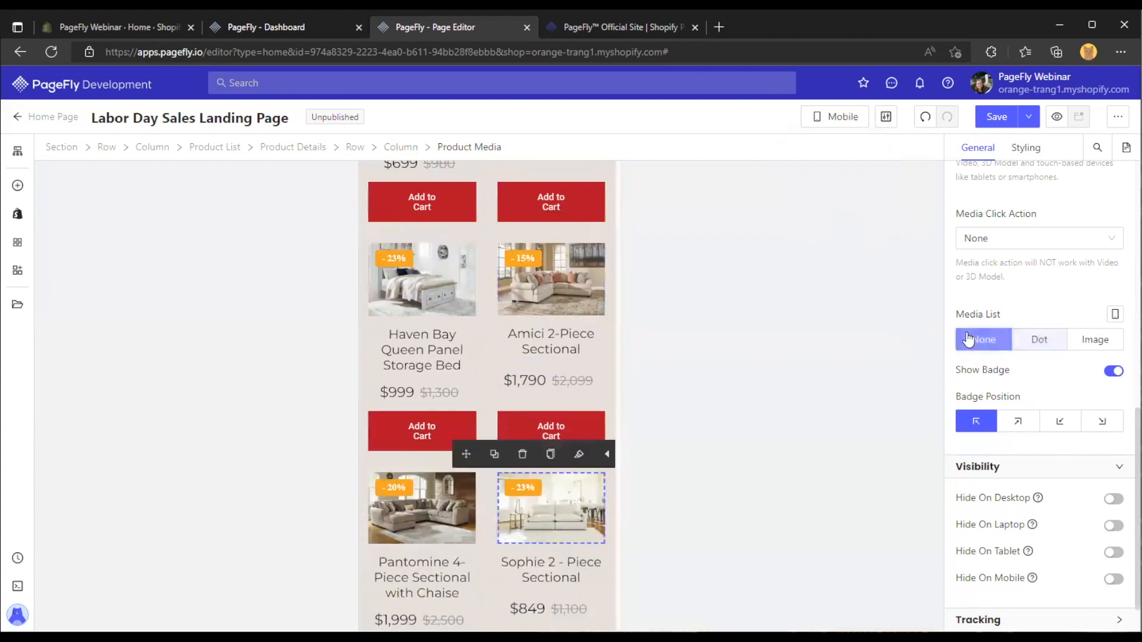
Compare the product media's Media List setting in the Tablet, All Devices and Mobile views, ending in All Devices
click(845, 118)
click(842, 189)
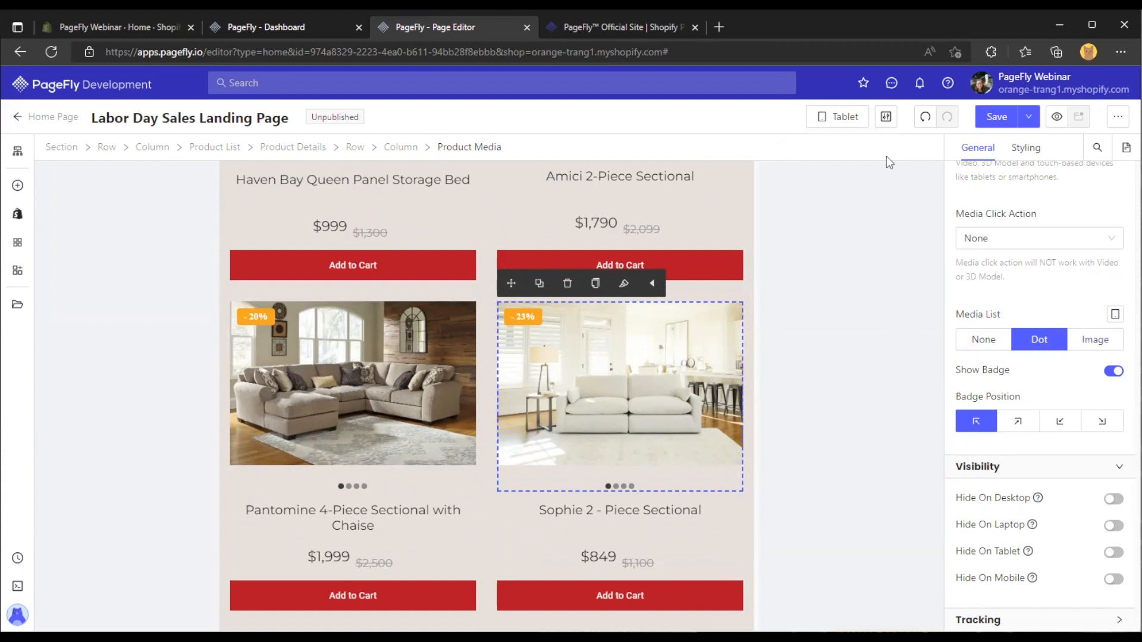
click(845, 117)
click(841, 145)
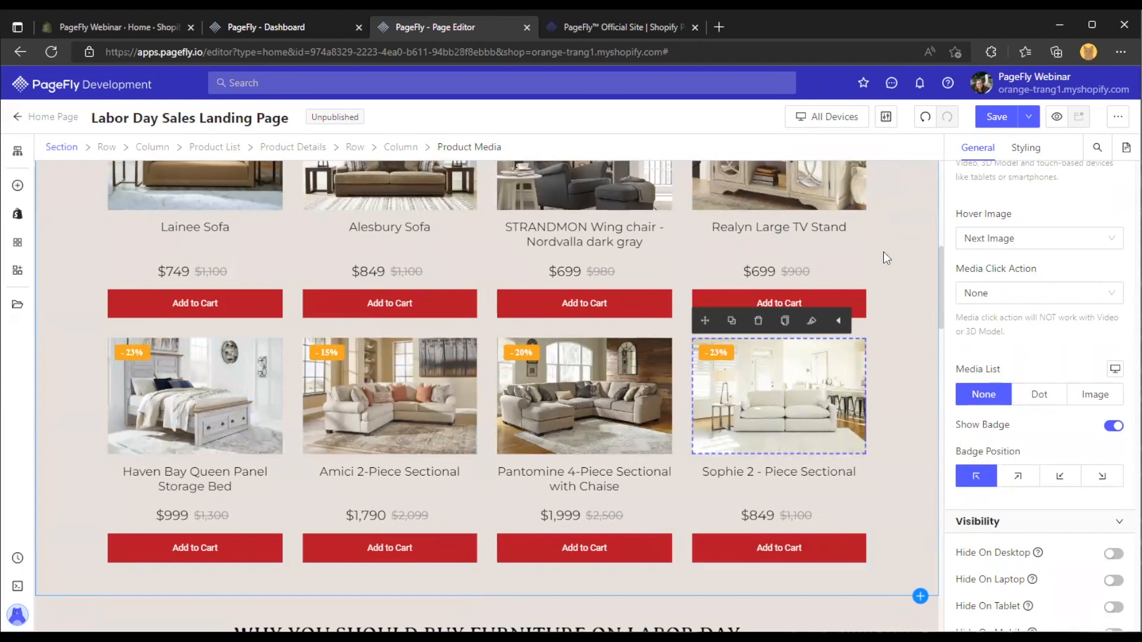
click(830, 117)
click(802, 212)
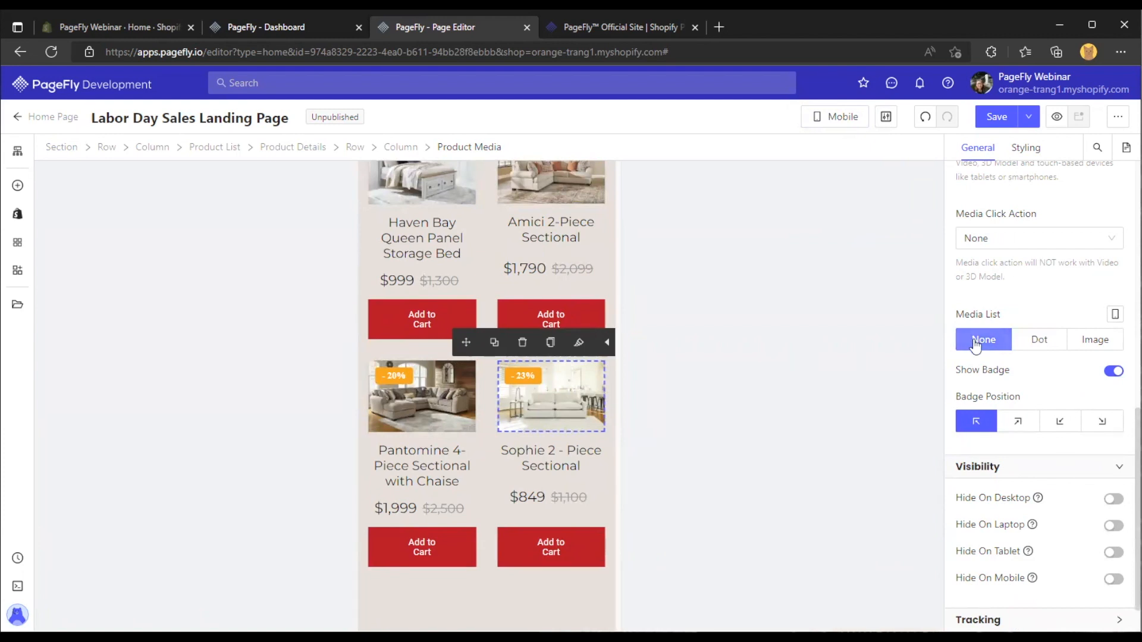
click(840, 117)
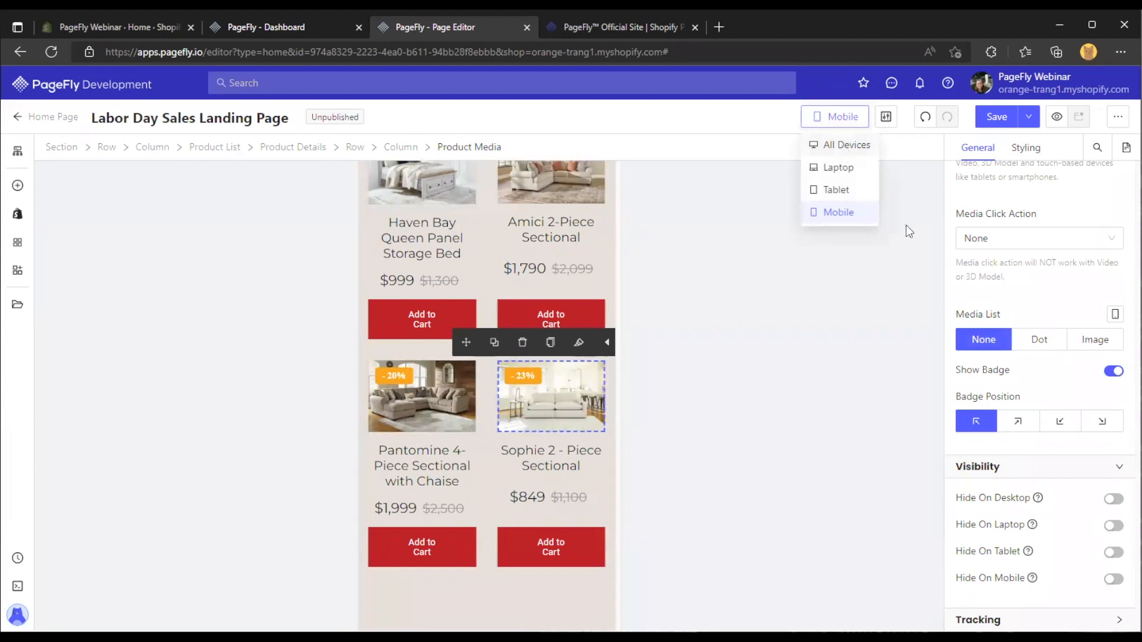
click(835, 145)
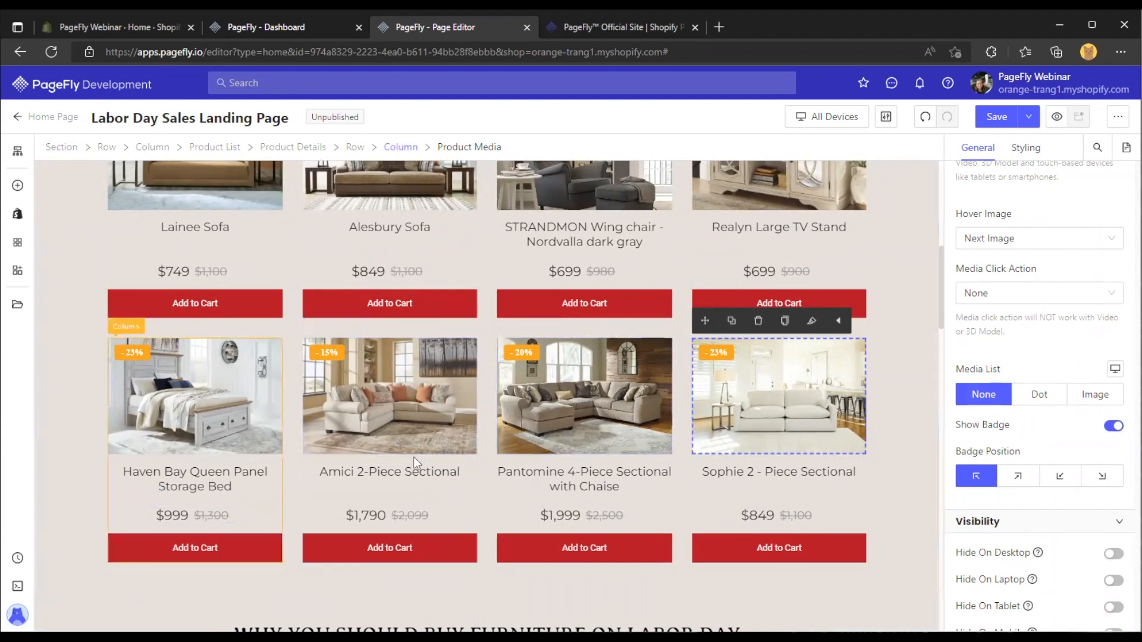
Examine the product grid and the bedroom and bathroom image-and-text rows below it in the All Devices view
scroll(522, 367, down, 3)
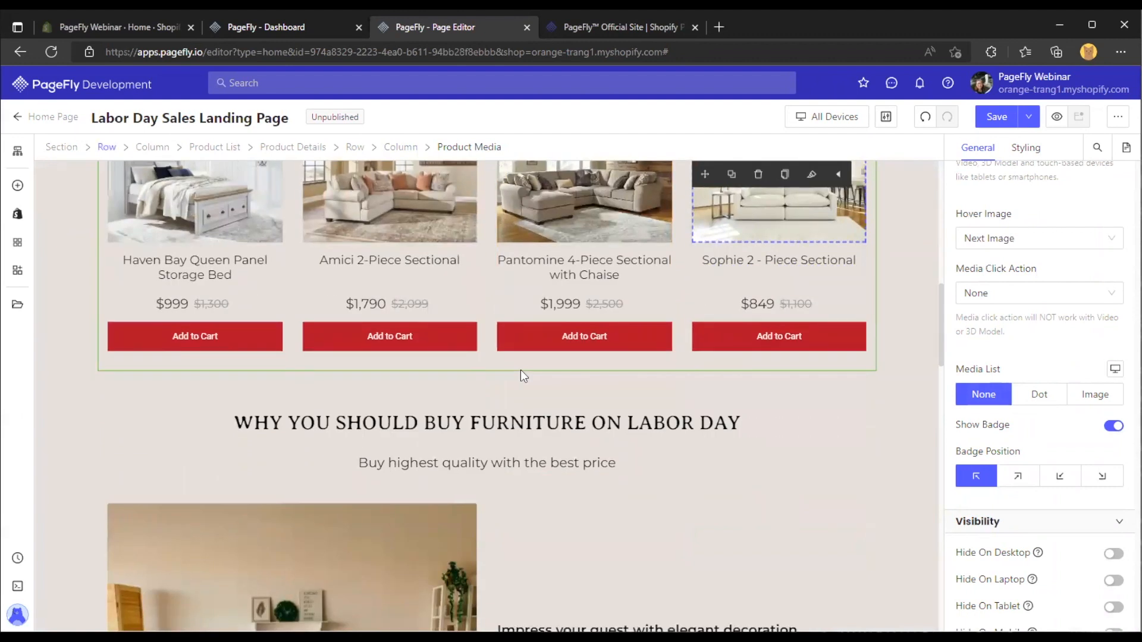
scroll(504, 373, up, 3)
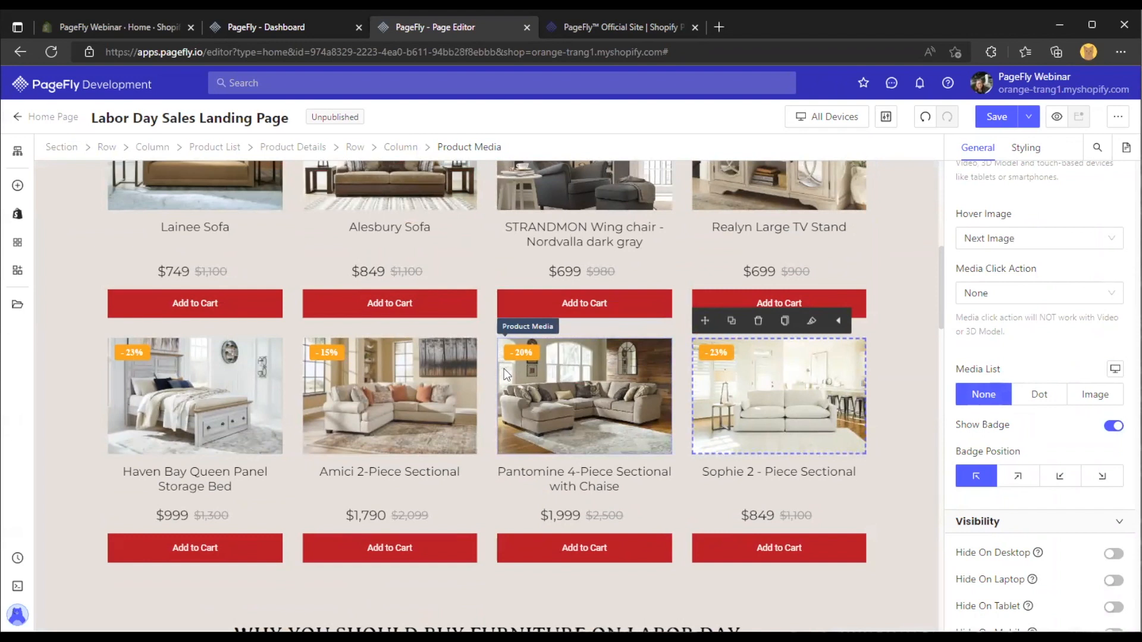
scroll(355, 324, down, 7)
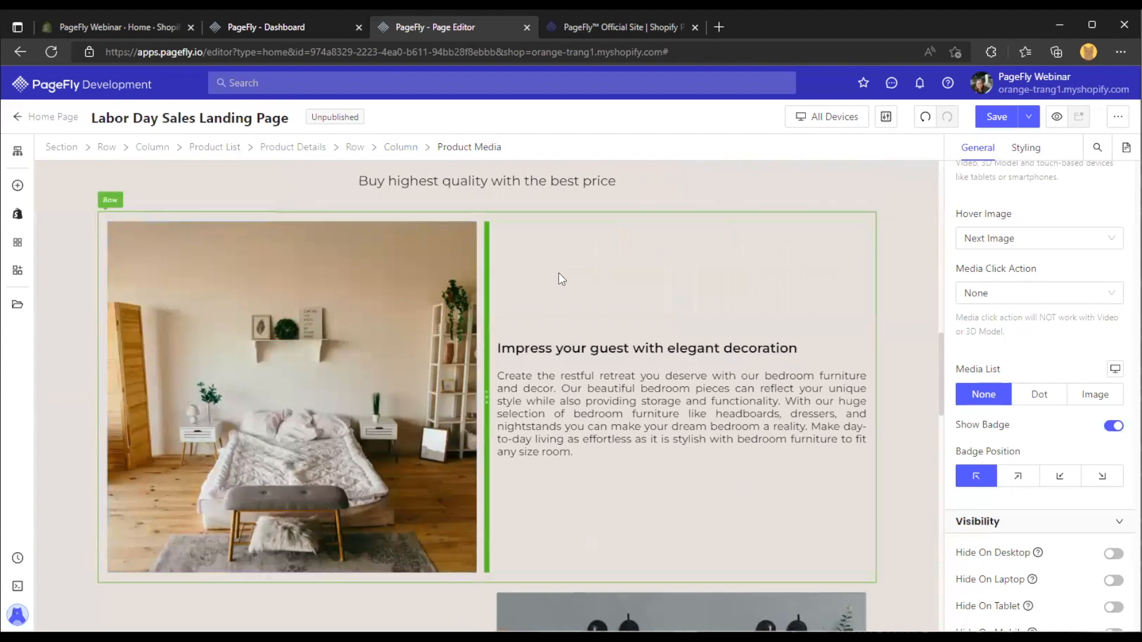
scroll(551, 270, down, 3)
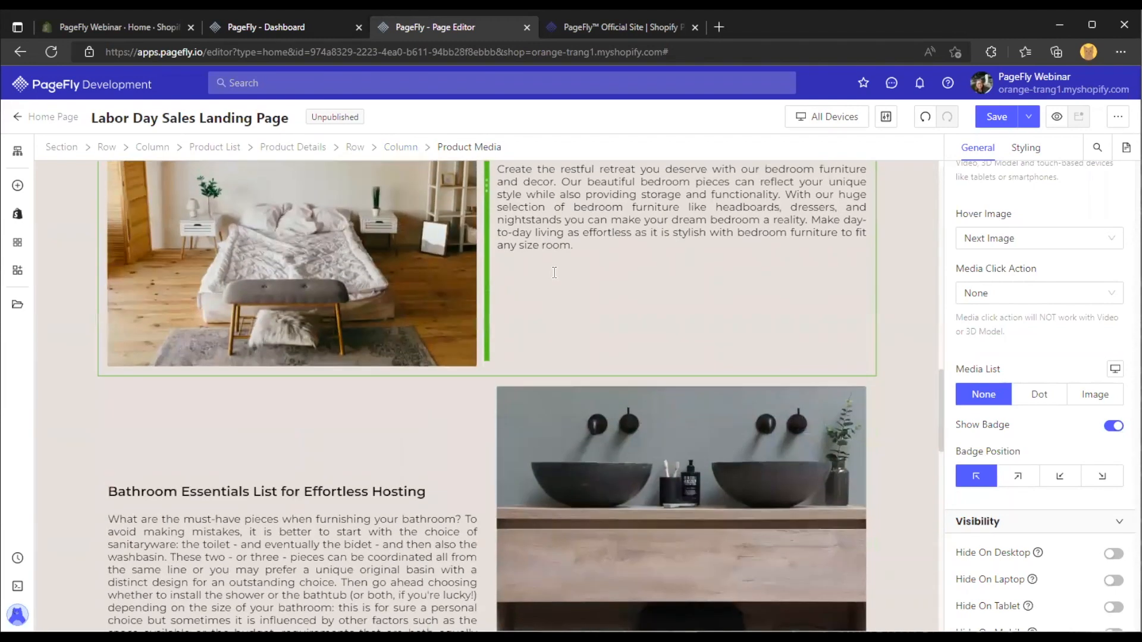
scroll(554, 272, up, 1)
scroll(554, 273, down, 1)
scroll(553, 275, up, 1)
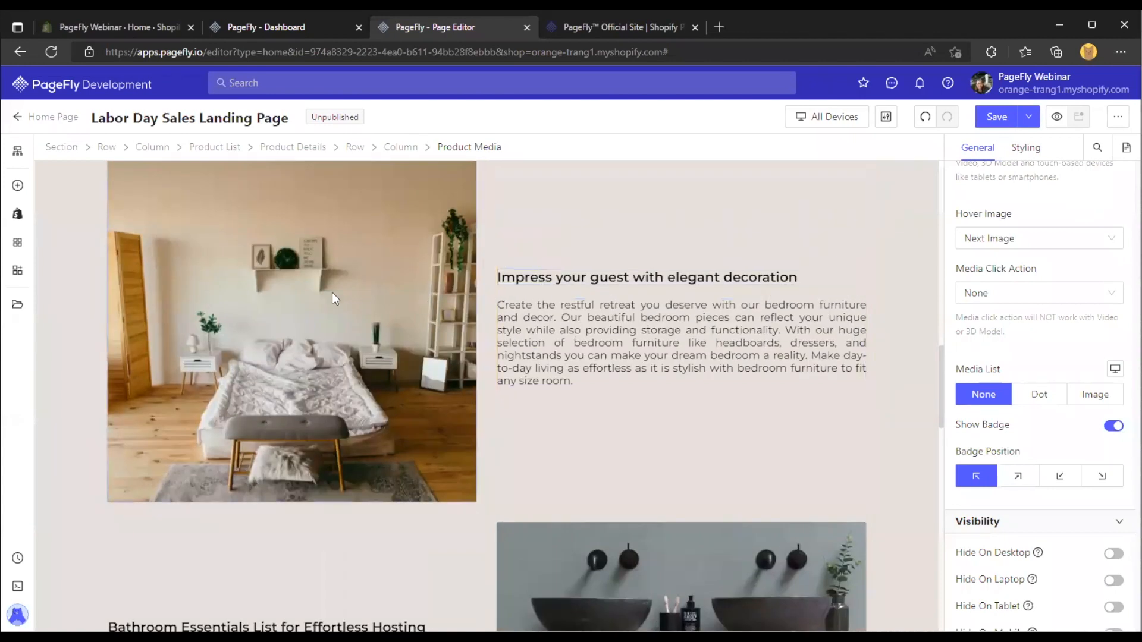
In the Tablet view, widen the image columns of the bedroom and bathroom rows and narrow their text columns
scroll(308, 268, up, 1)
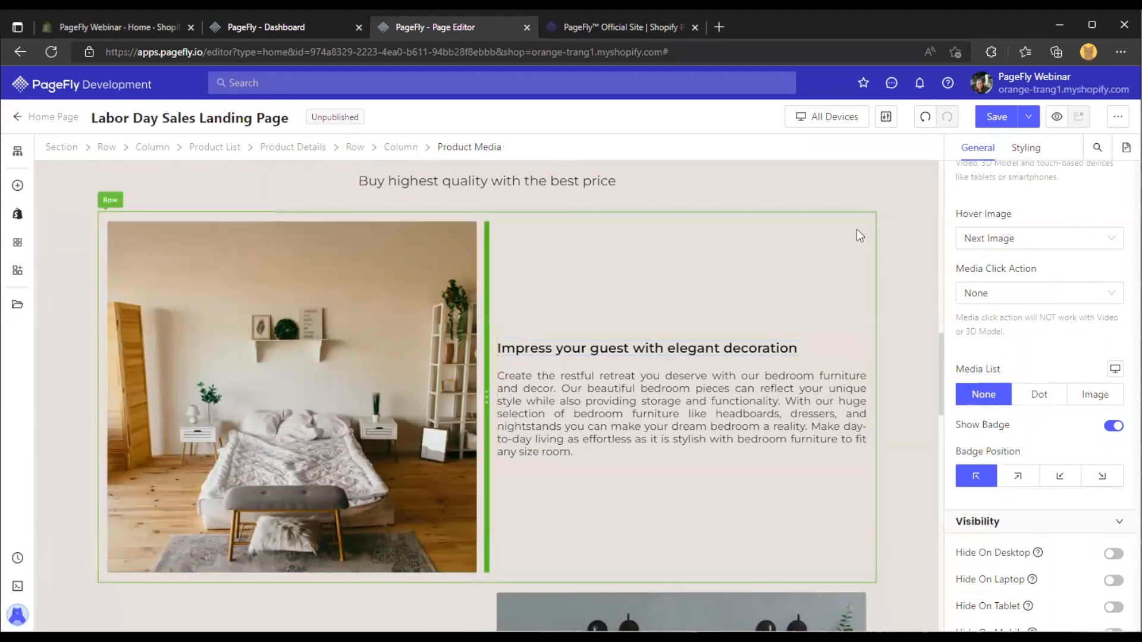
click(818, 126)
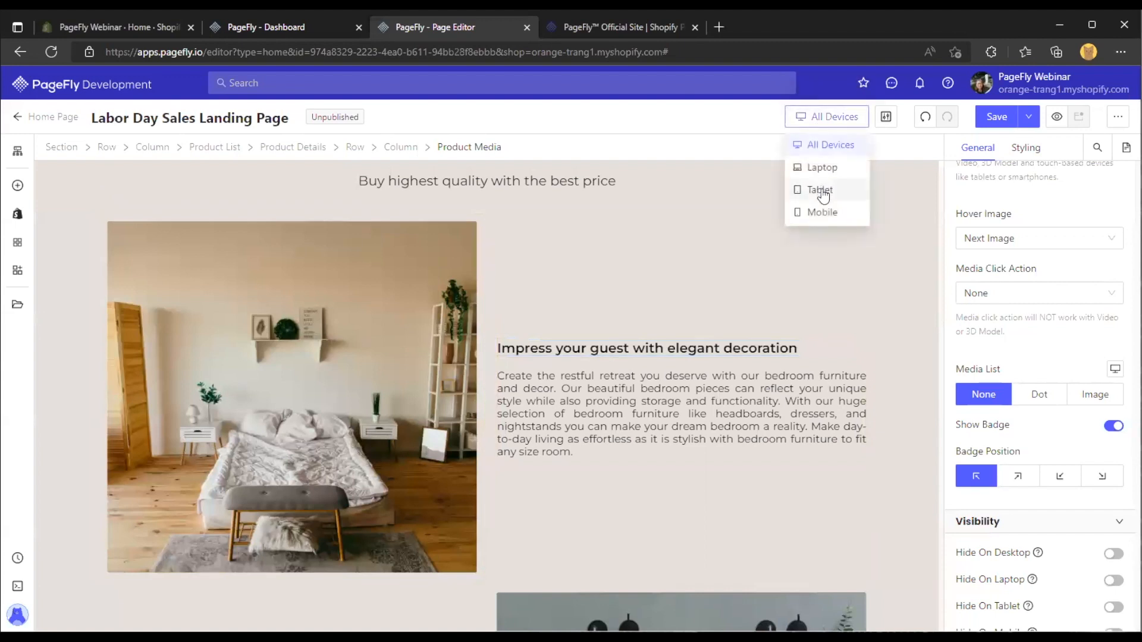
click(822, 189)
scroll(507, 313, down, 10)
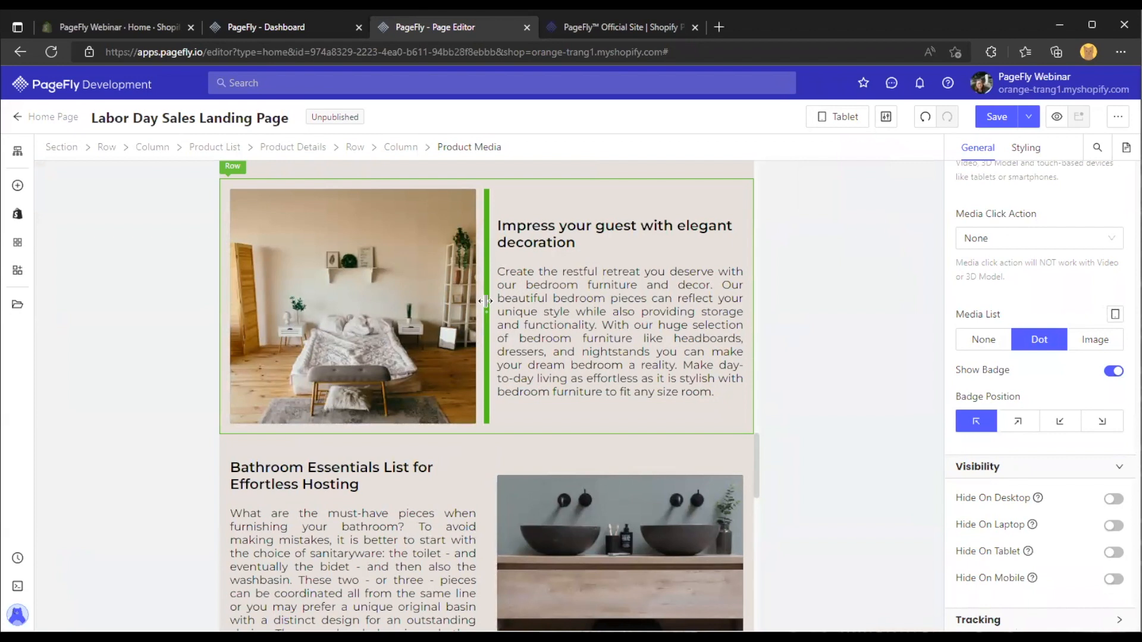
mouse_move(486, 306)
mouse_down()
mouse_move(378, 294)
mouse_move(533, 290)
mouse_move(602, 302)
mouse_move(483, 290)
mouse_up()
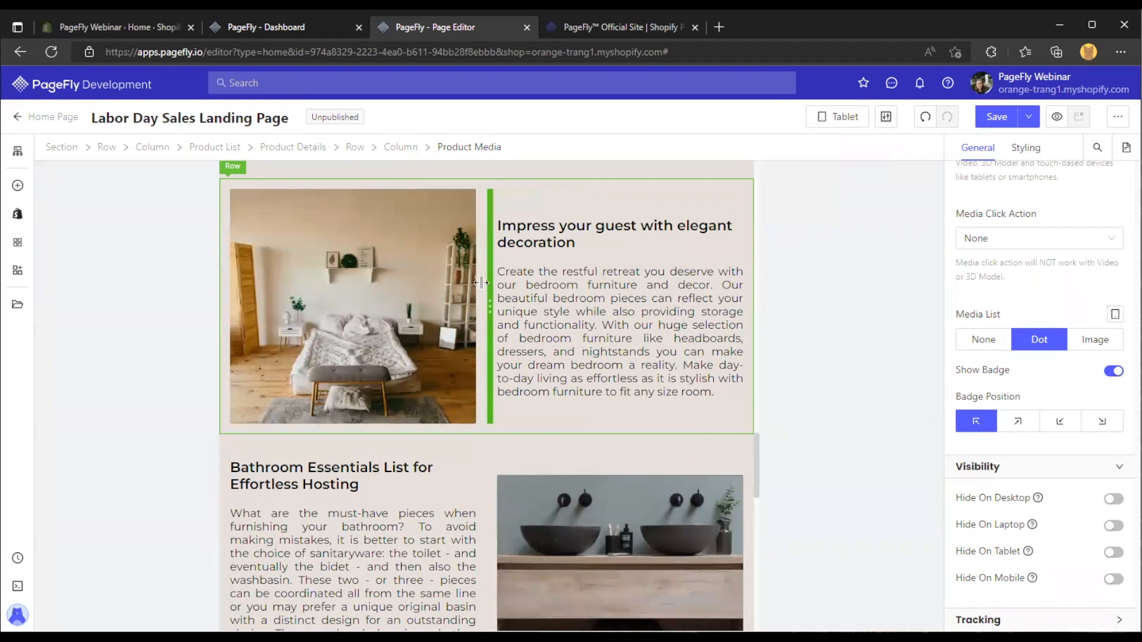
scroll(579, 264, down, 3)
scroll(598, 262, up, 3)
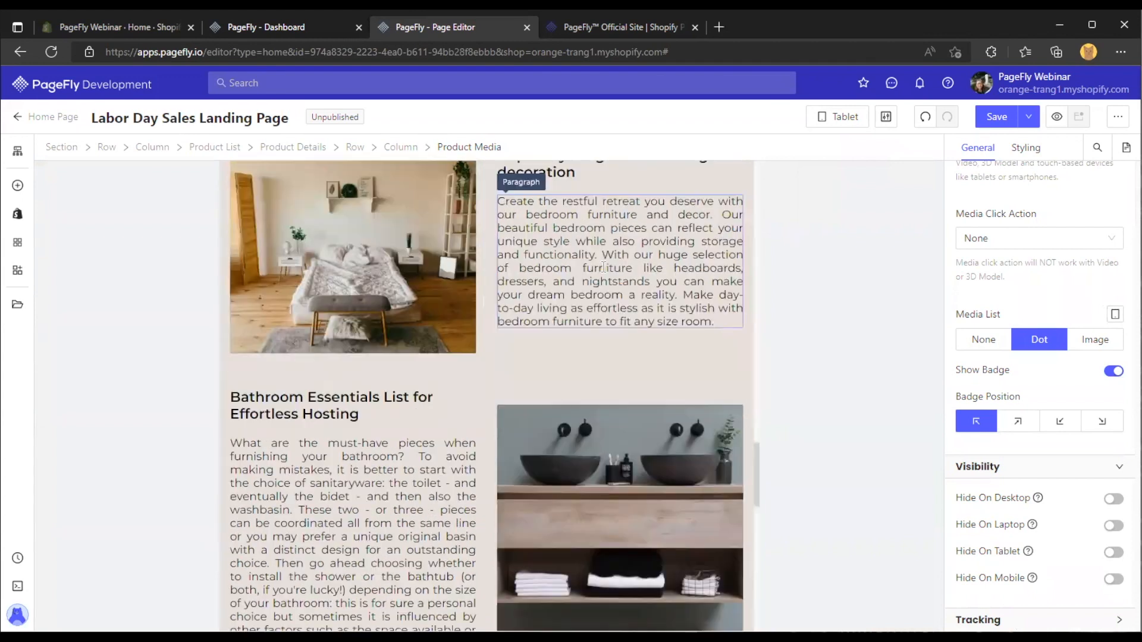
click(842, 117)
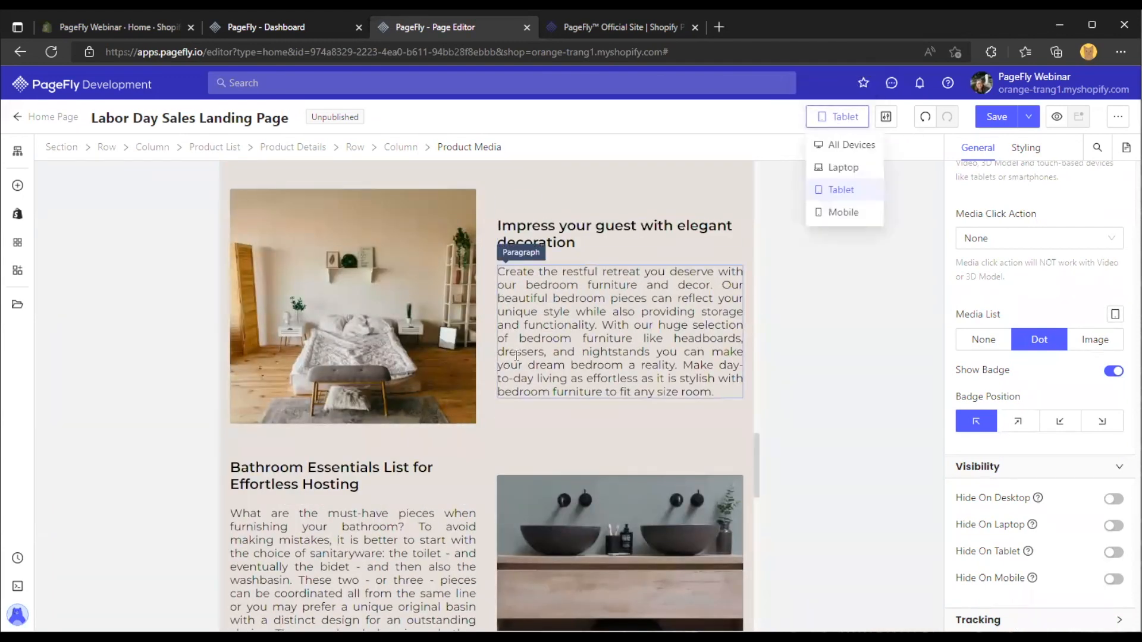
scroll(493, 458, down, 2)
drag(491, 445, 369, 440)
drag(489, 262, 620, 273)
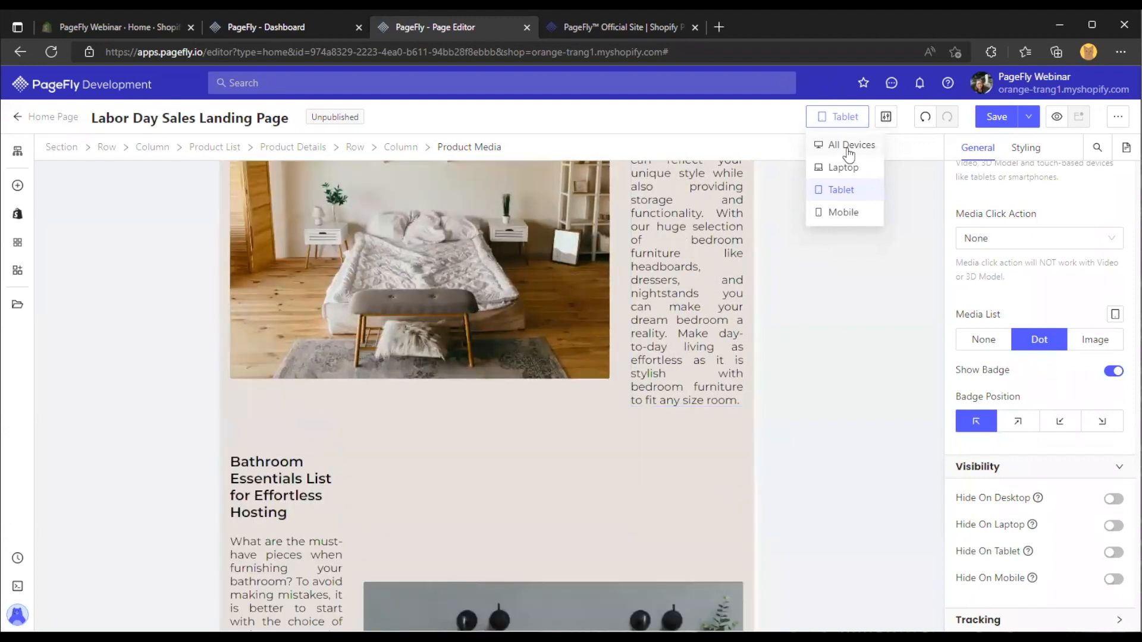
Select the bedroom row in the All Devices view and compare its column widths with the Laptop view
click(845, 144)
scroll(446, 266, down, 10)
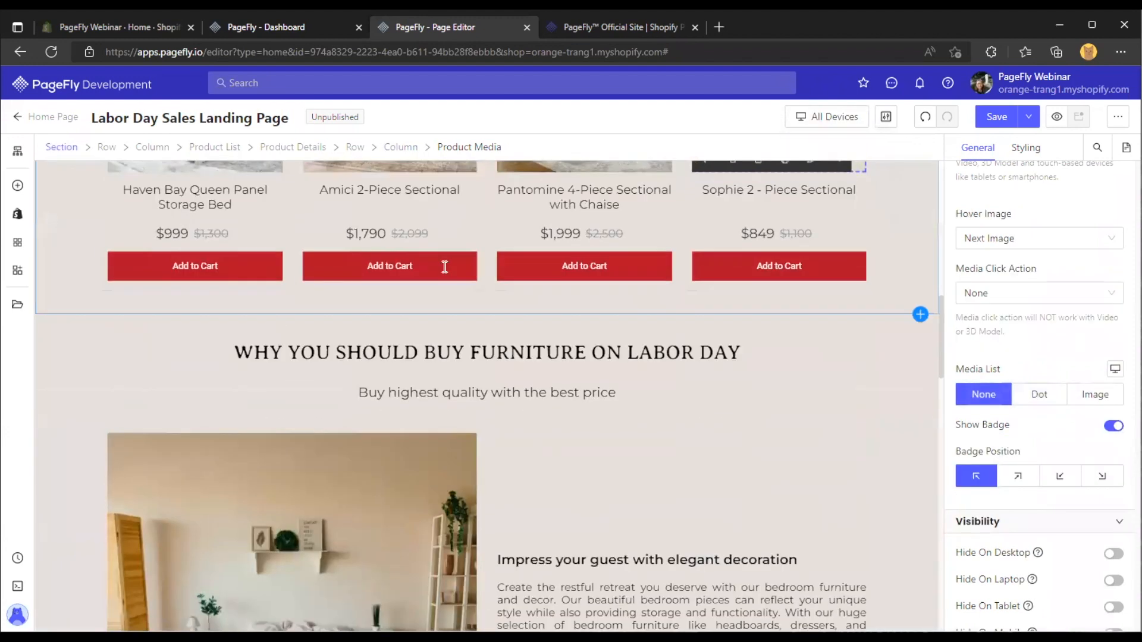
click(847, 226)
scroll(847, 227, up, 2)
scroll(847, 232, down, 5)
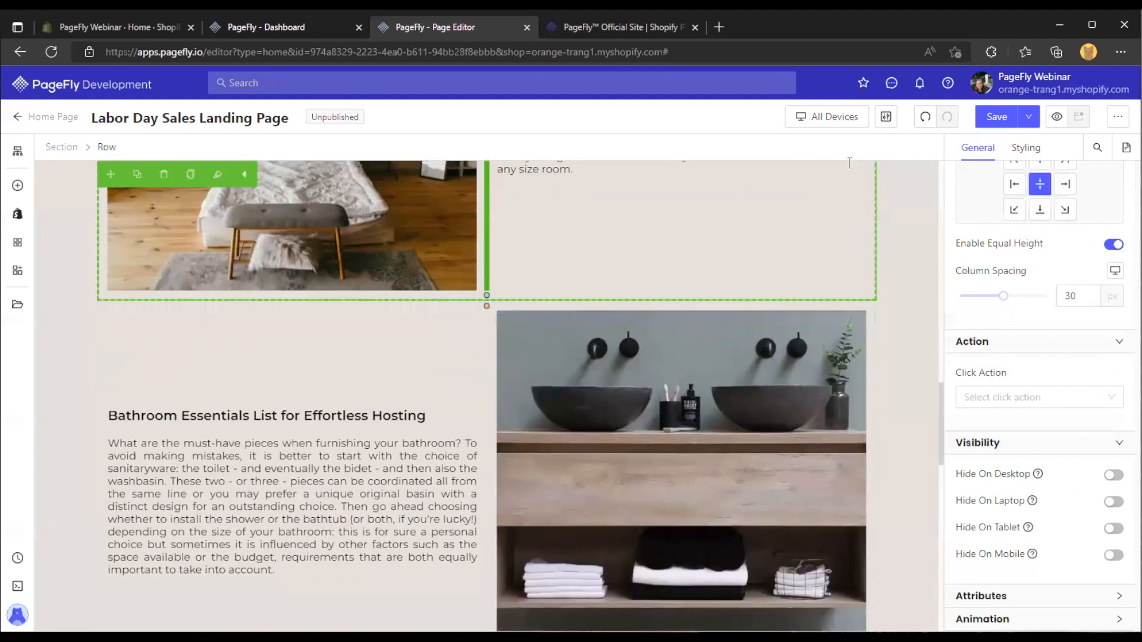
click(827, 116)
click(827, 169)
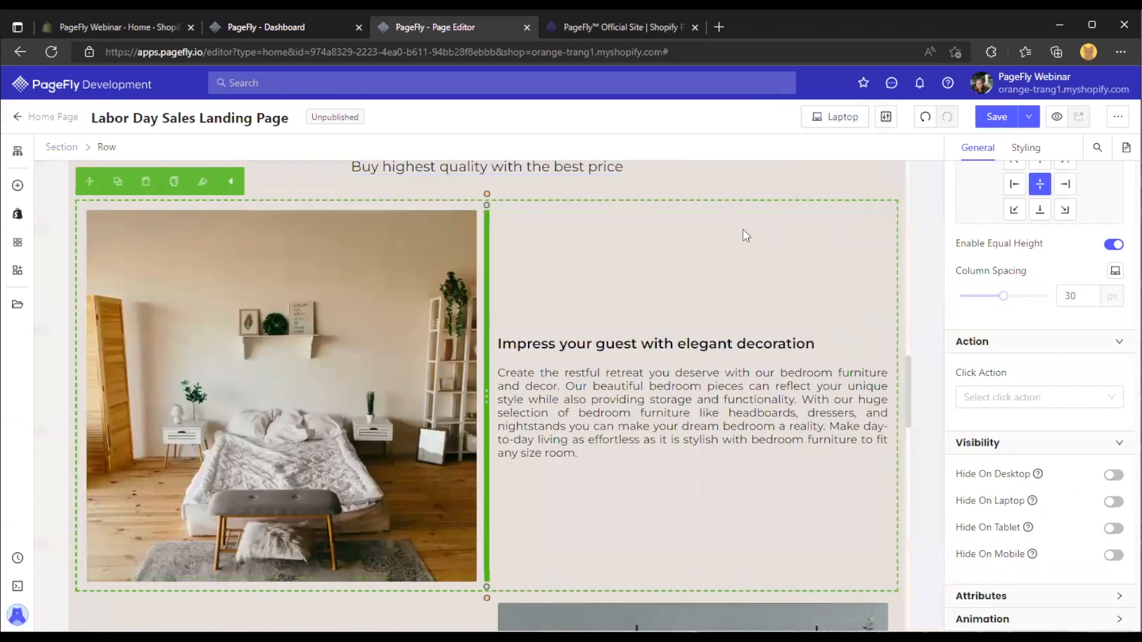
scroll(743, 232, down, 5)
In the Mobile view, try 2 columns per line for the bedroom row and return the setting to 1
click(833, 116)
click(833, 213)
scroll(486, 285, down, 5)
scroll(485, 277, up, 4)
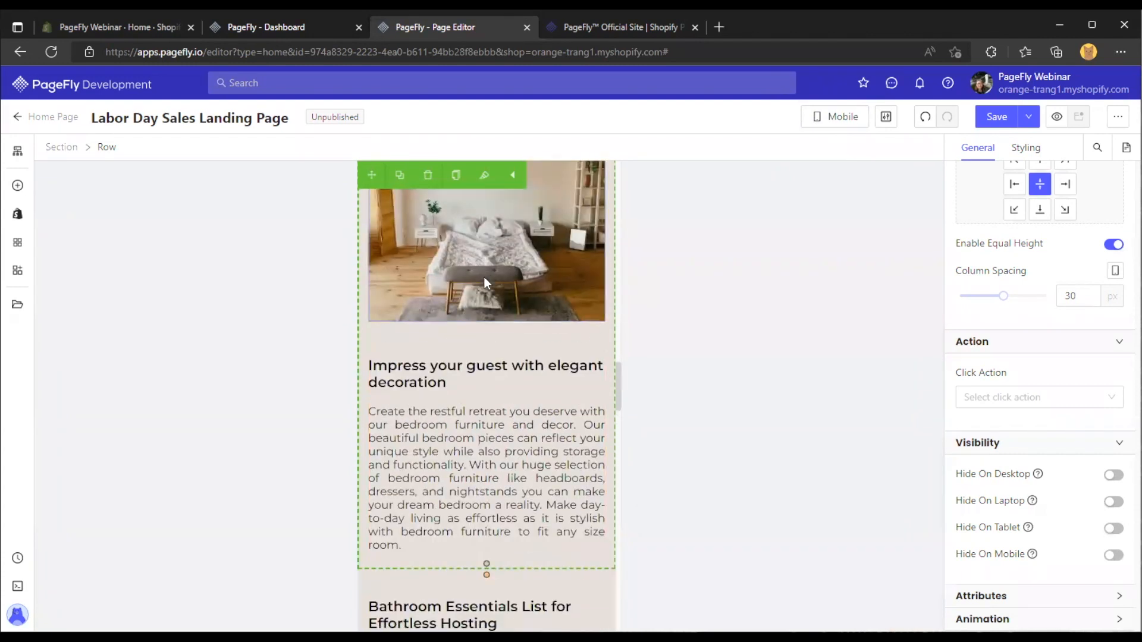
scroll(988, 375, up, 5)
drag(960, 383, 988, 383)
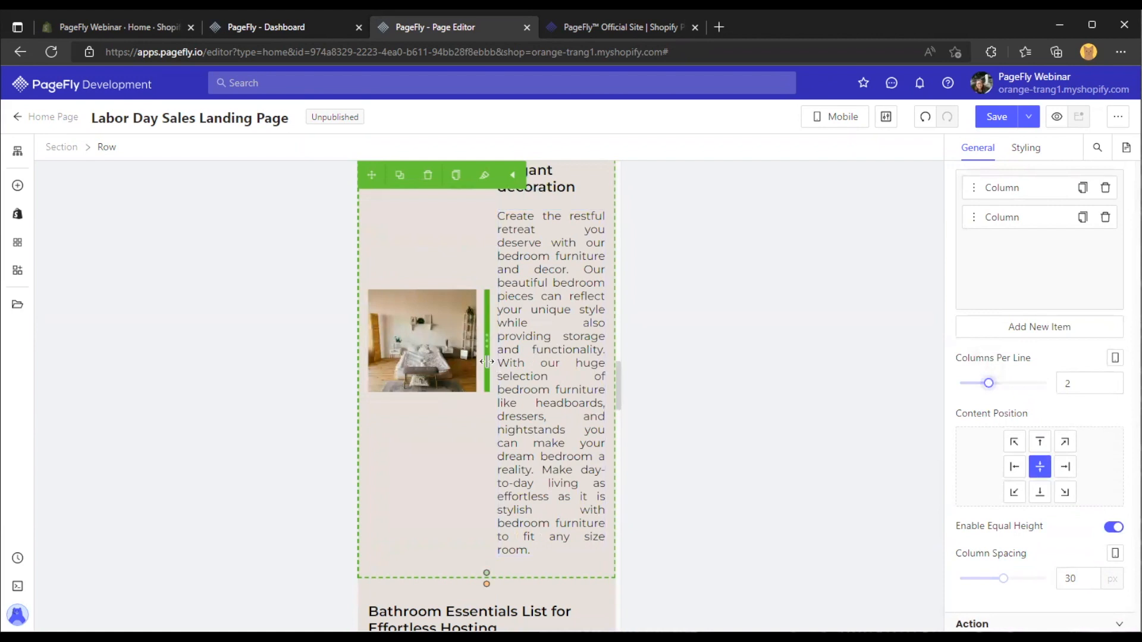
click(962, 384)
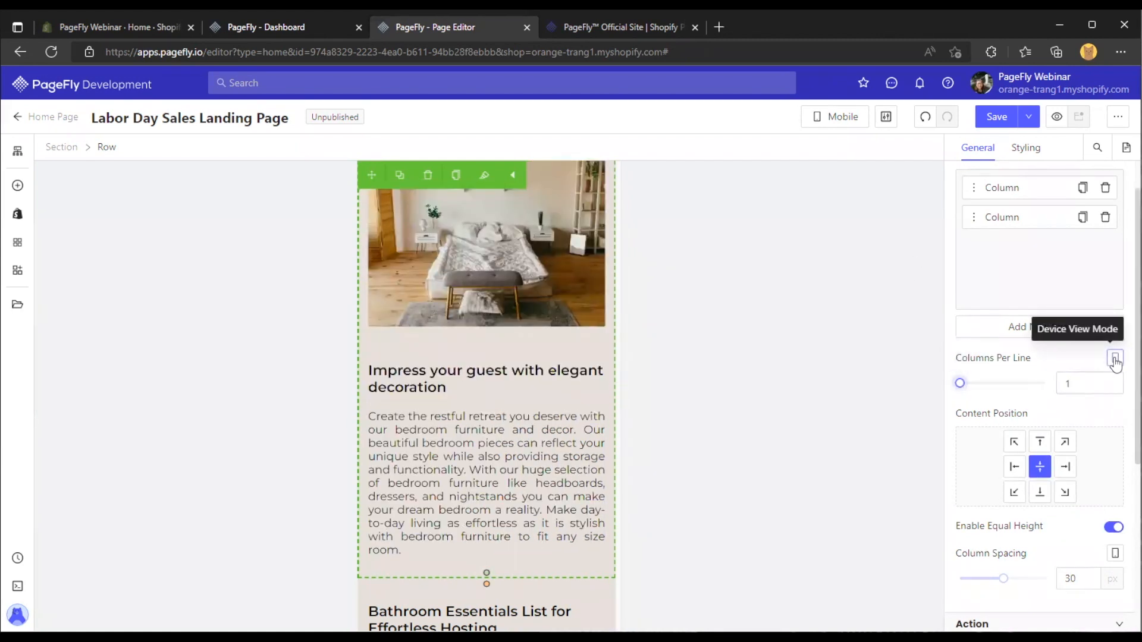
Inspect the product list's Items Per Row and Items Spacing settings in the All Devices view
click(841, 125)
click(840, 145)
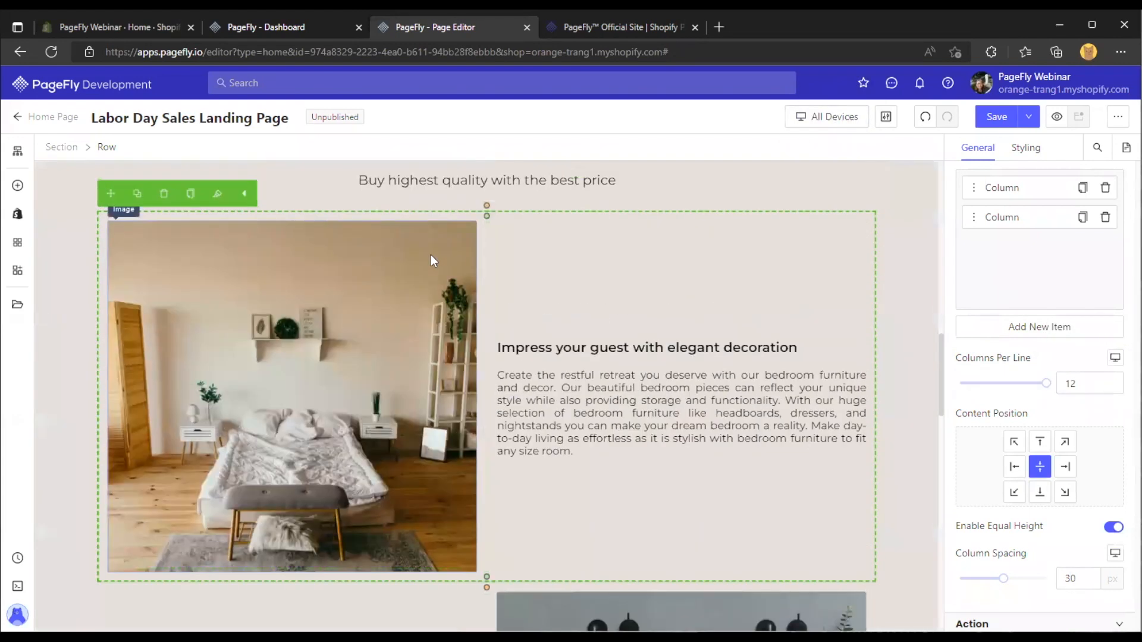
scroll(430, 256, up, 6)
click(430, 254)
click(198, 146)
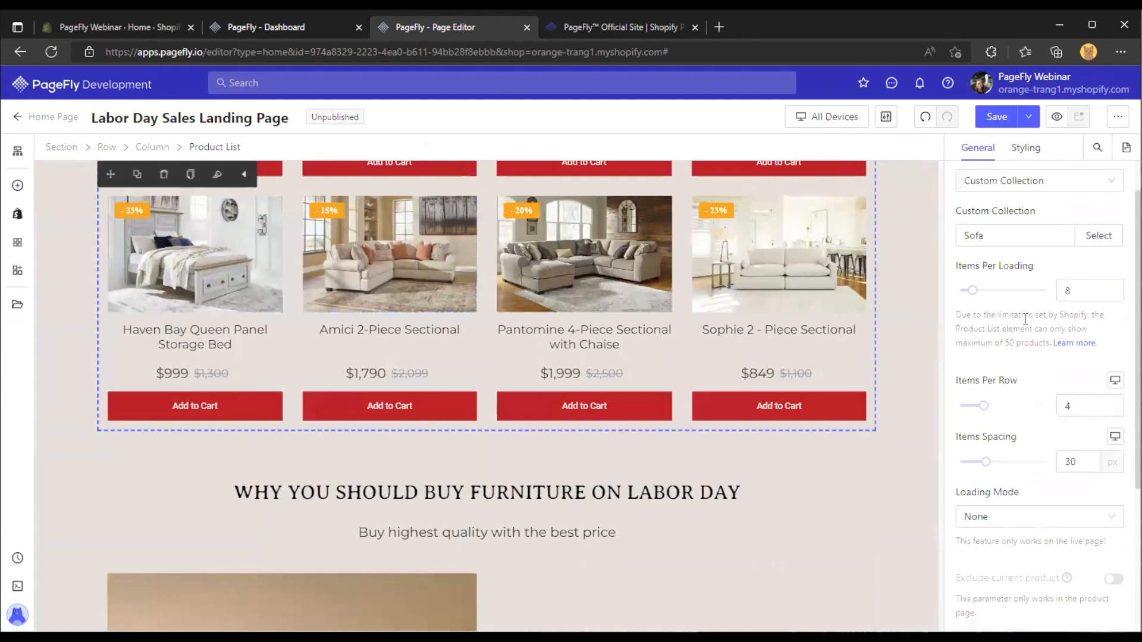
scroll(584, 333, down, 1)
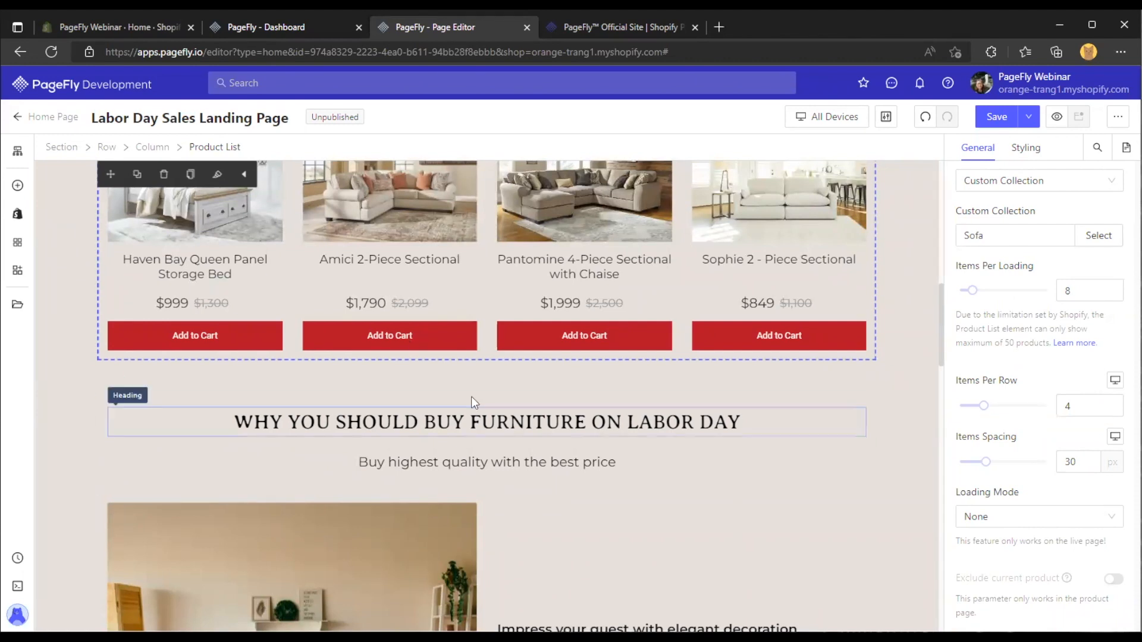
Select the bedroom row and examine how its image and text columns stack in the Mobile view
scroll(524, 390, down, 2)
click(634, 357)
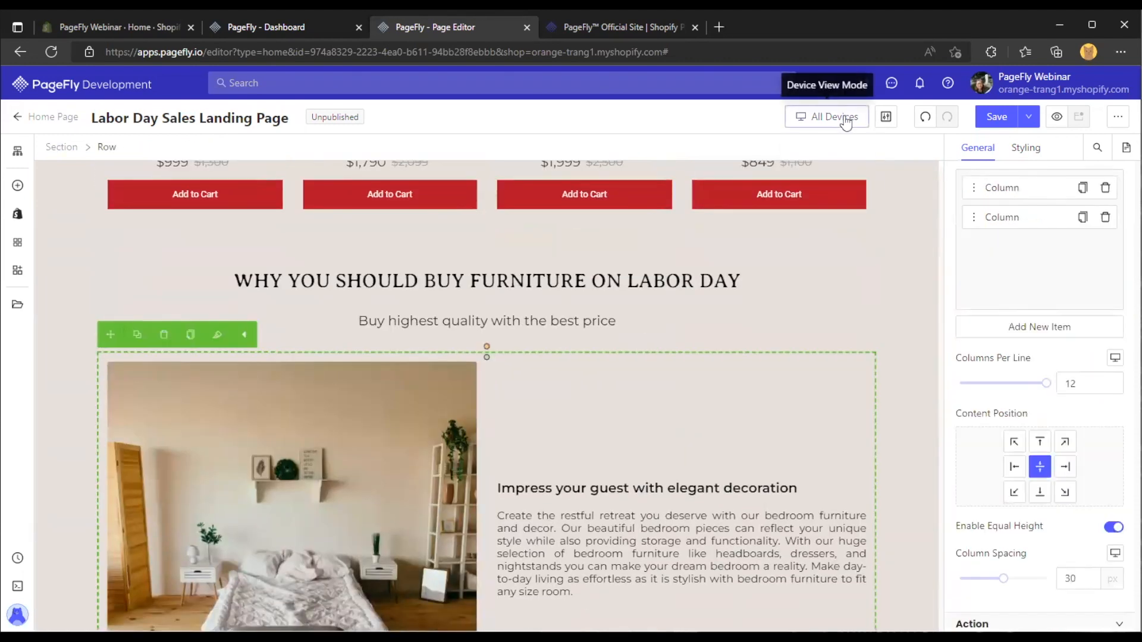
click(838, 118)
click(832, 212)
scroll(523, 262, down, 10)
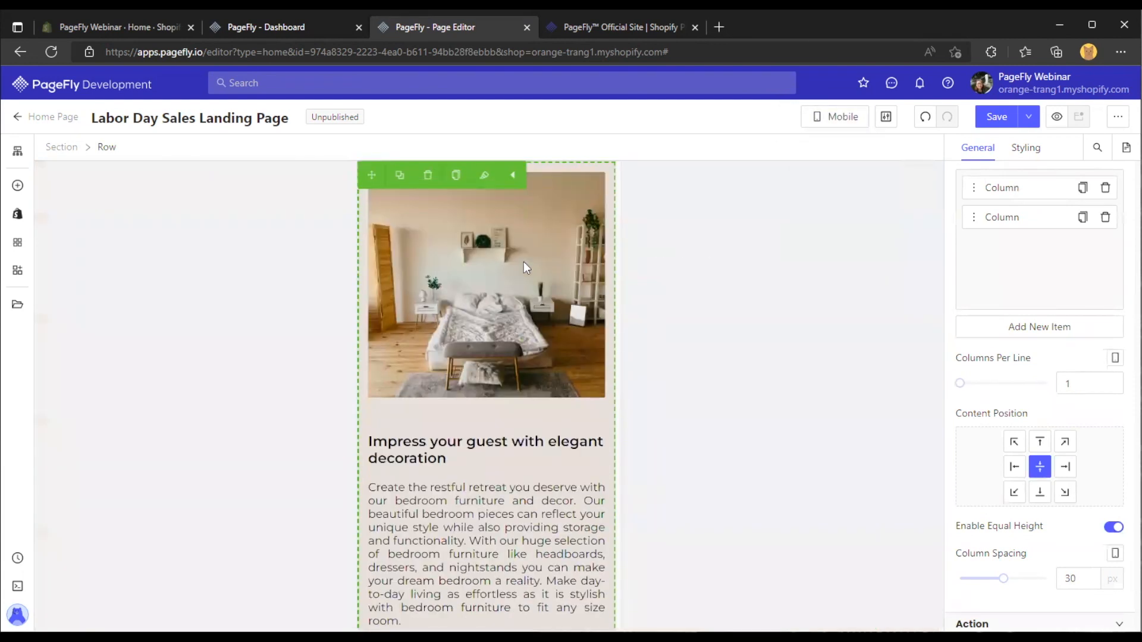
scroll(538, 268, up, 10)
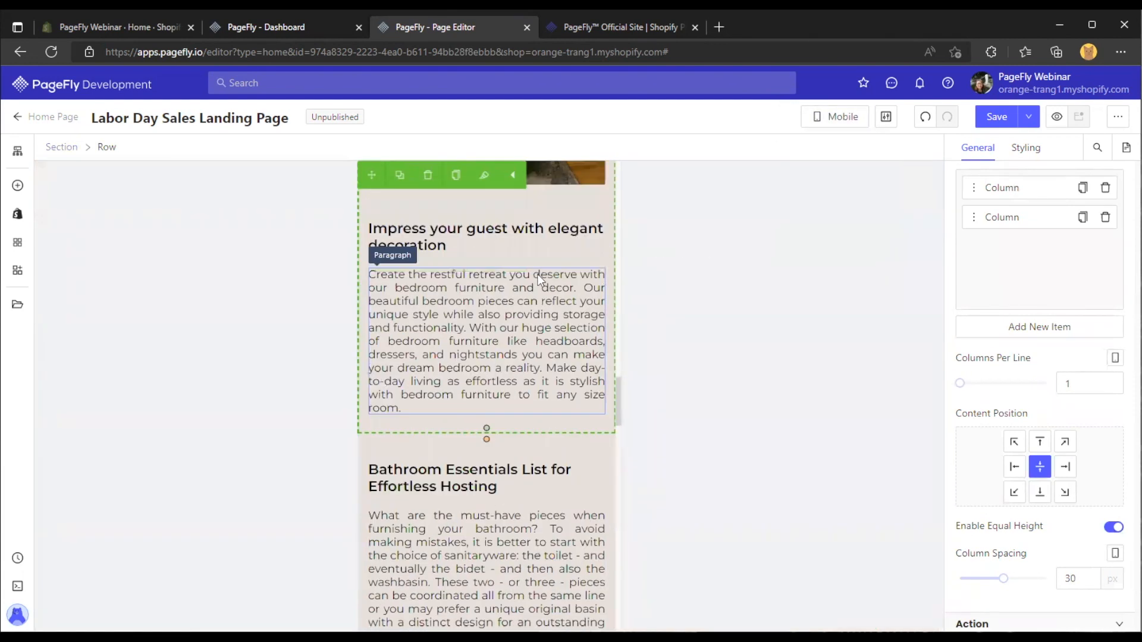
scroll(537, 265, down, 3)
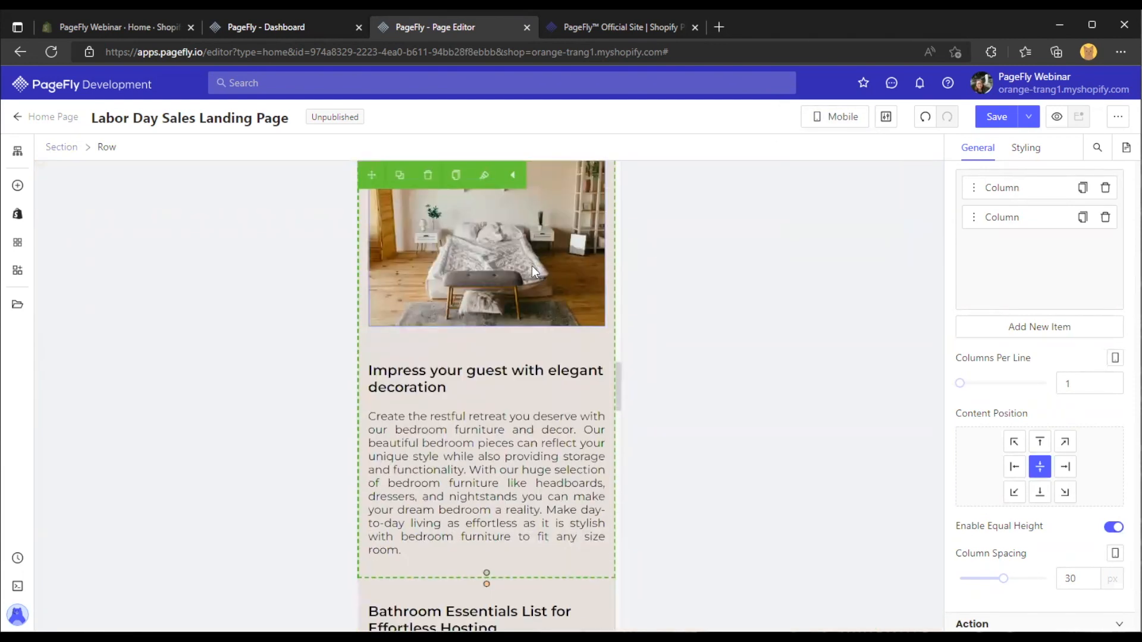
Trace the Mobile element order by selecting the bedroom image, bedroom paragraph, bathroom paragraph and bathroom image in turn
click(515, 258)
scroll(515, 259, down, 2)
click(493, 290)
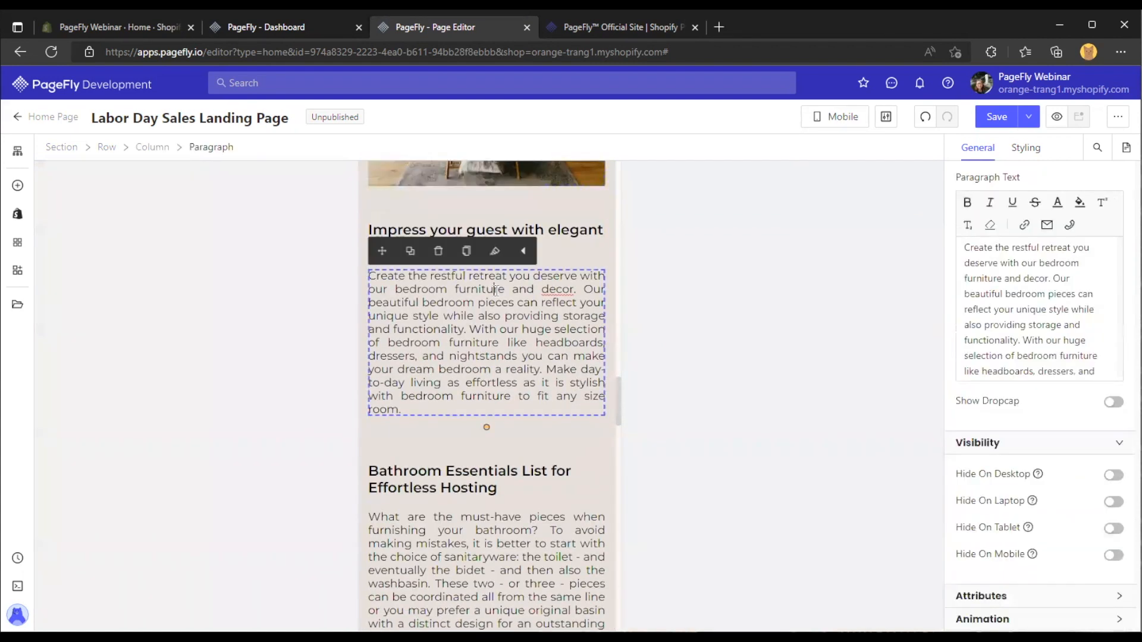
scroll(493, 286, down, 5)
click(494, 281)
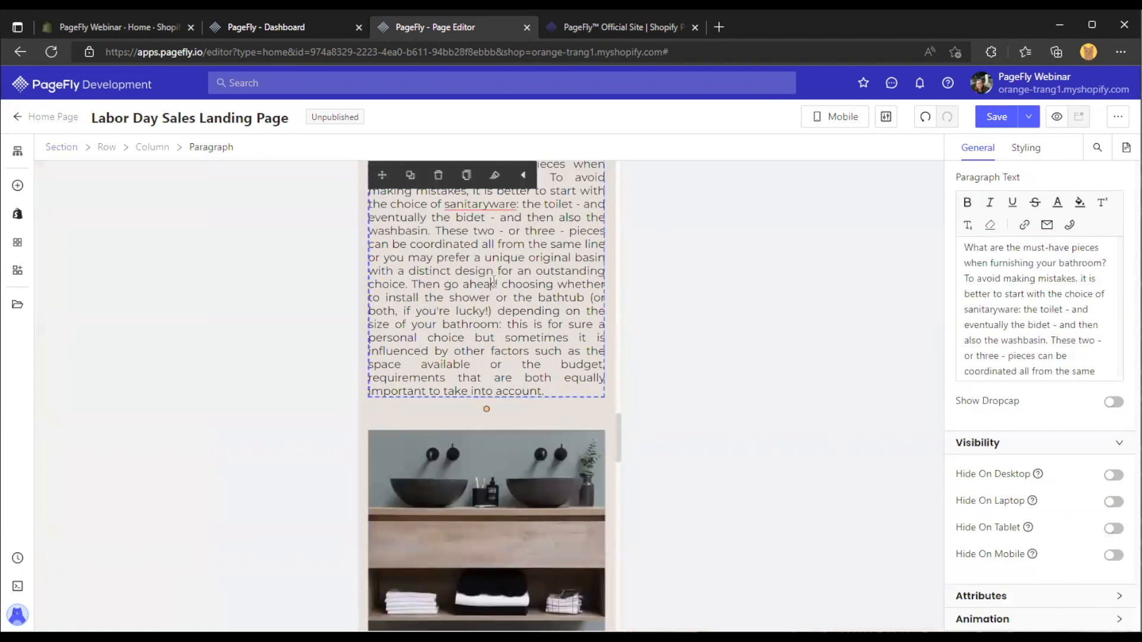
scroll(492, 280, down, 5)
click(493, 279)
scroll(491, 280, up, 2)
scroll(492, 286, up, 10)
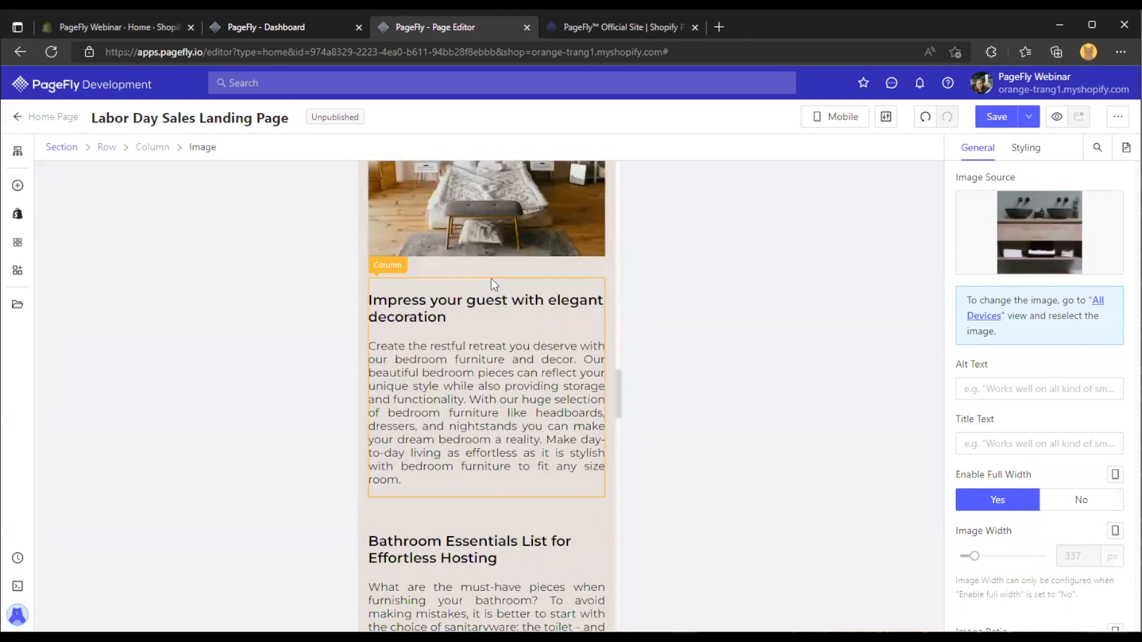
Examine the same rows in the All Devices view, selecting the bedroom text column and the bathroom image
click(835, 117)
click(838, 144)
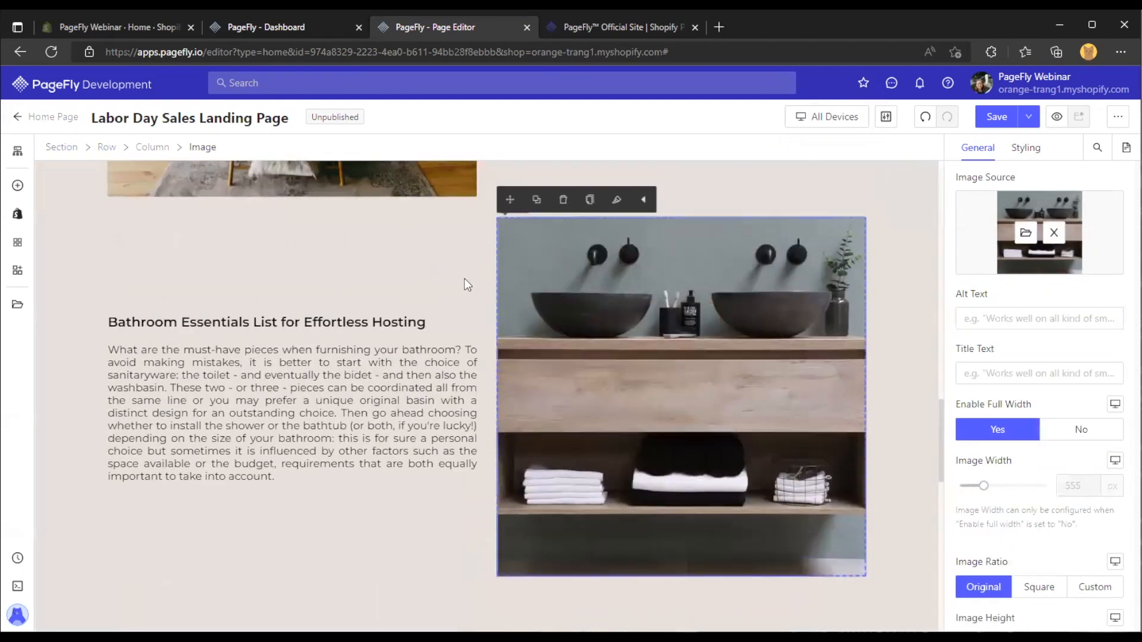
scroll(416, 298, up, 5)
click(582, 279)
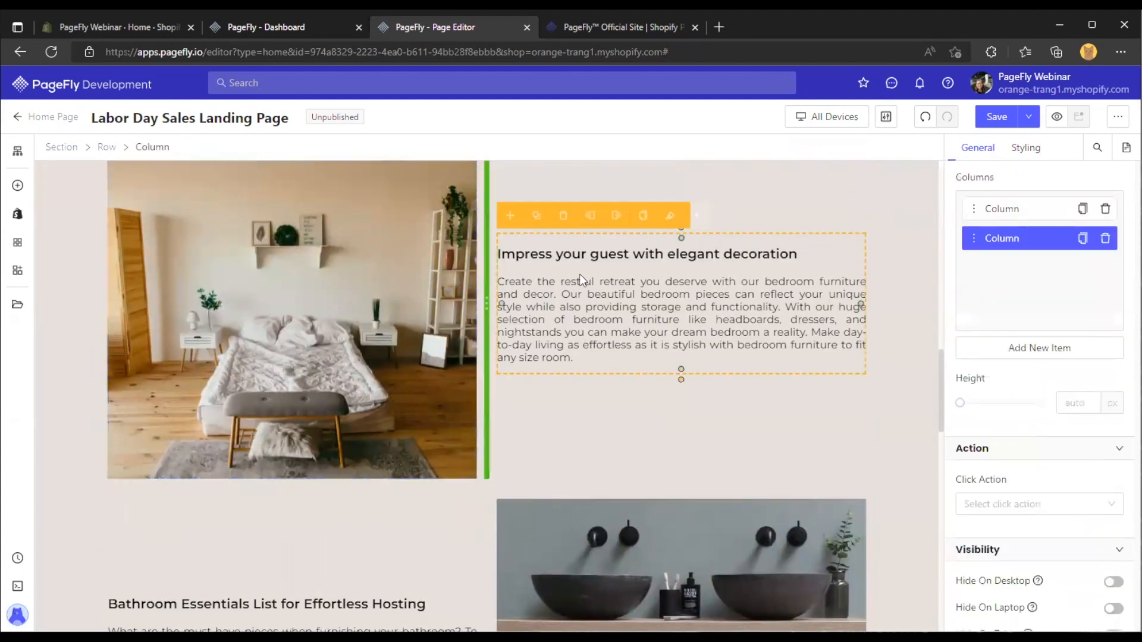
scroll(415, 286, down, 4)
click(650, 332)
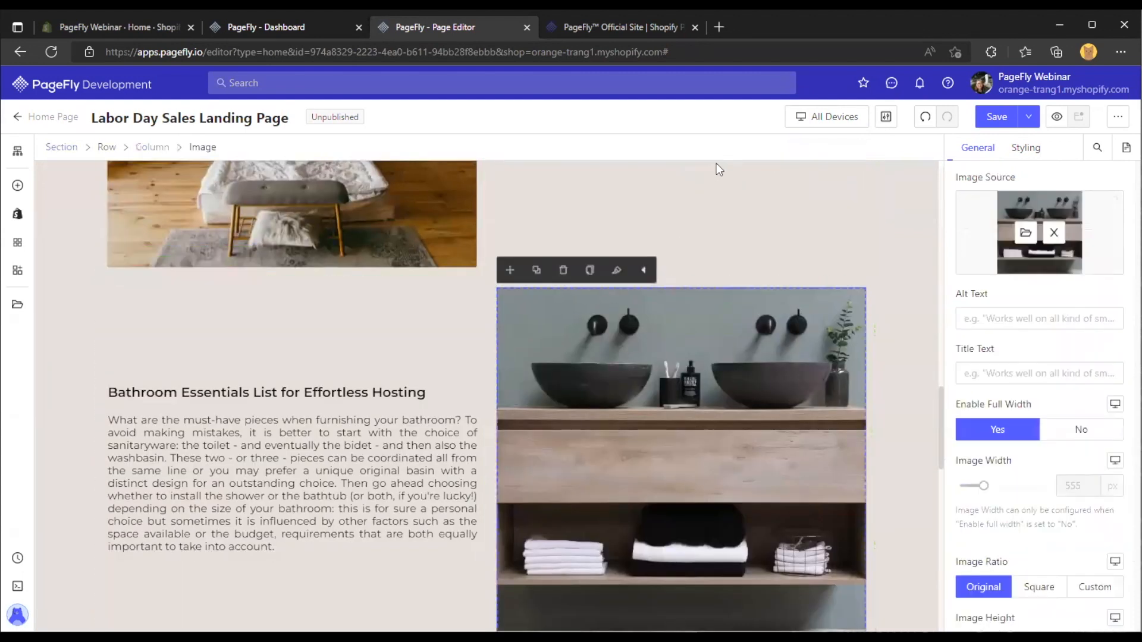
Return to the Mobile view and select the bedroom image
click(830, 117)
click(820, 212)
scroll(539, 297, up, 5)
scroll(541, 294, up, 8)
scroll(537, 301, down, 4)
click(537, 301)
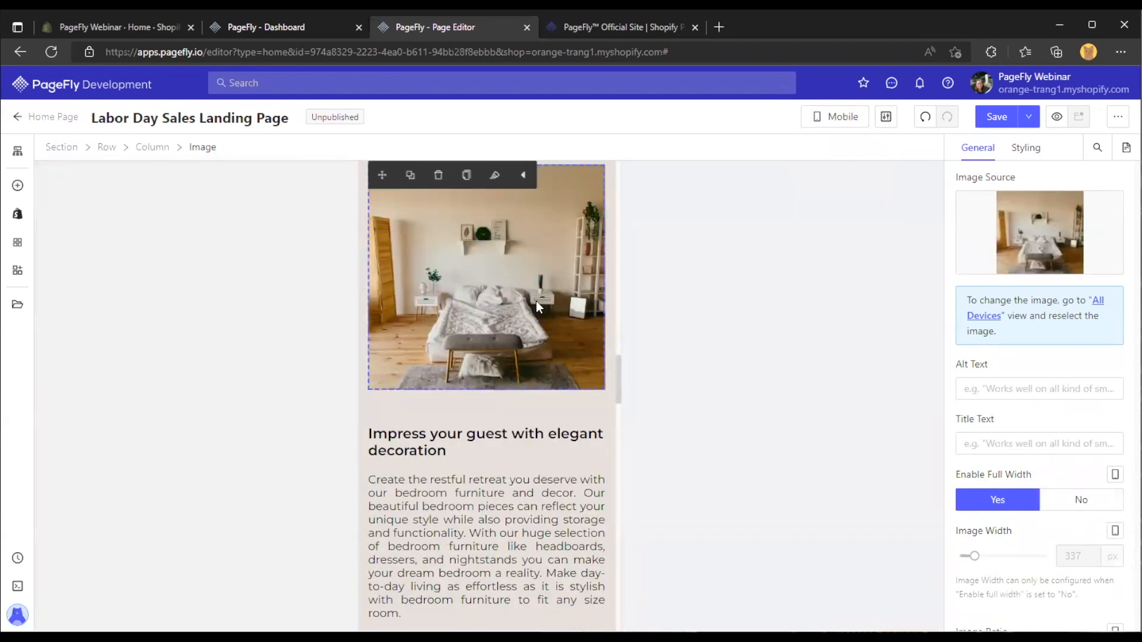
Open the Page Outline, collapse both columns of the bedroom row and select that row
click(20, 151)
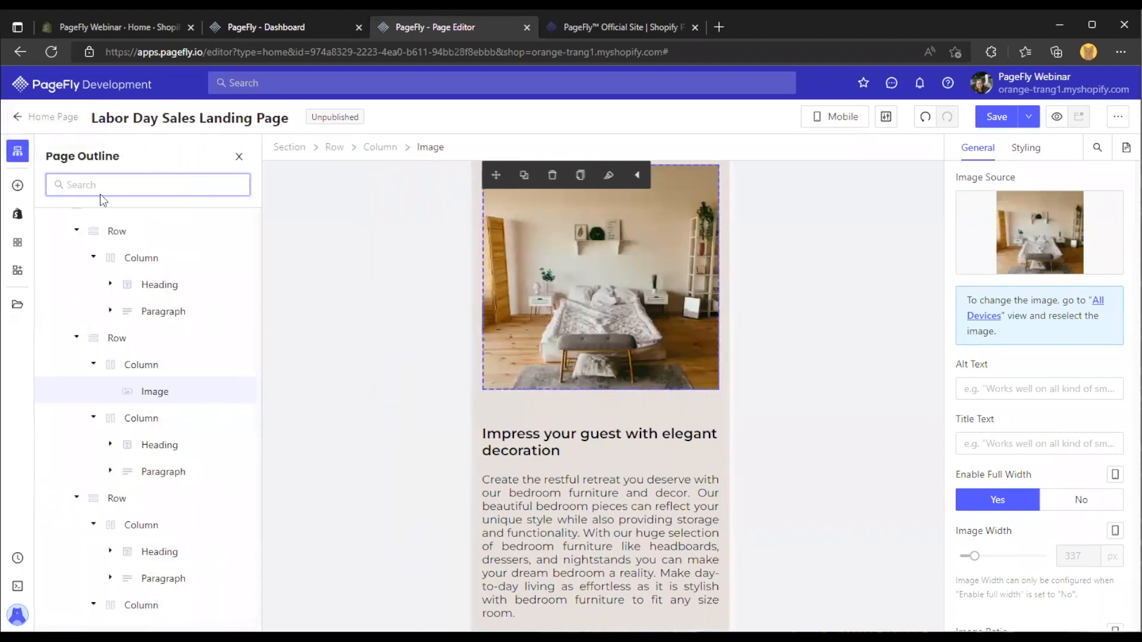
click(92, 365)
click(93, 392)
scroll(142, 413, up, 2)
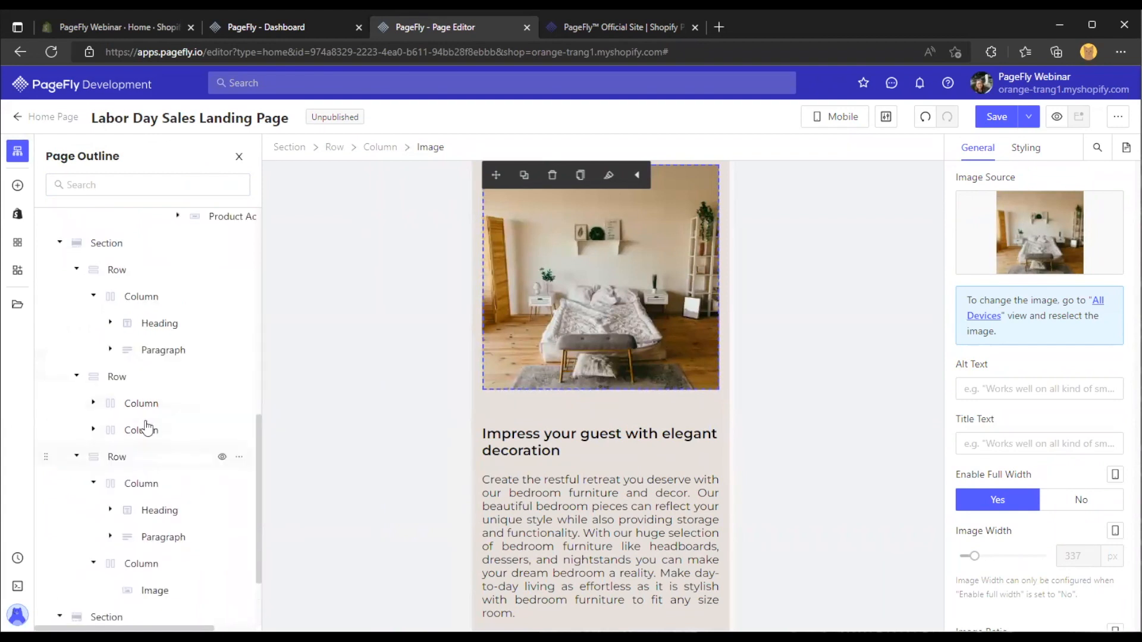
drag(259, 410, 261, 414)
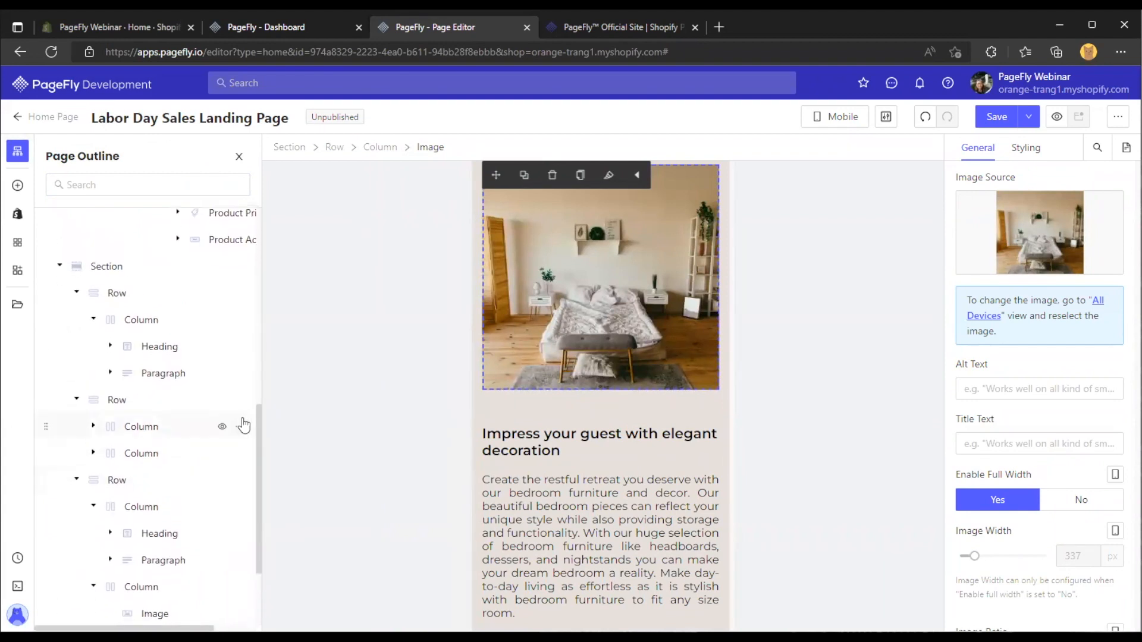
click(177, 407)
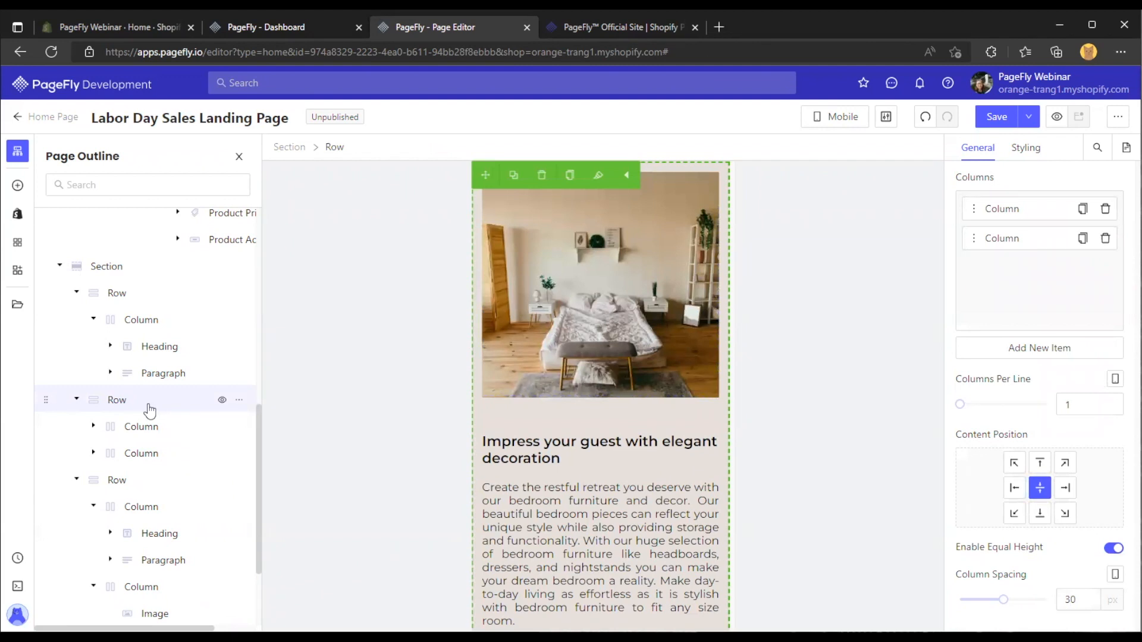
Locate the bedroom image and the neighbouring text column in the Page Outline, ending with the image selected
click(581, 266)
scroll(580, 269, down, 2)
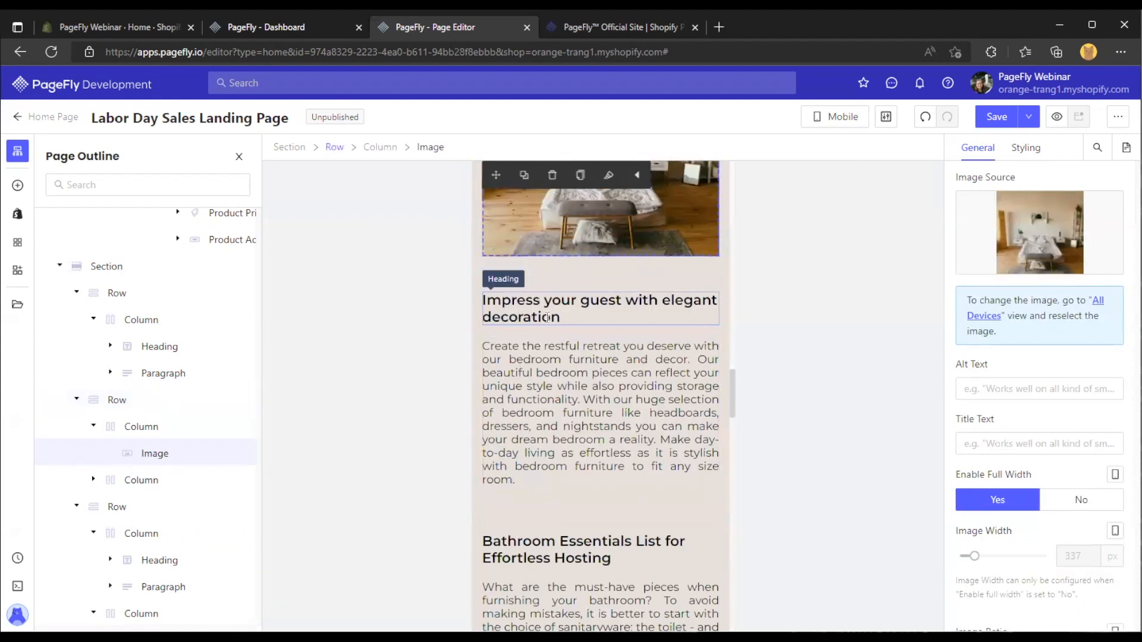
click(534, 287)
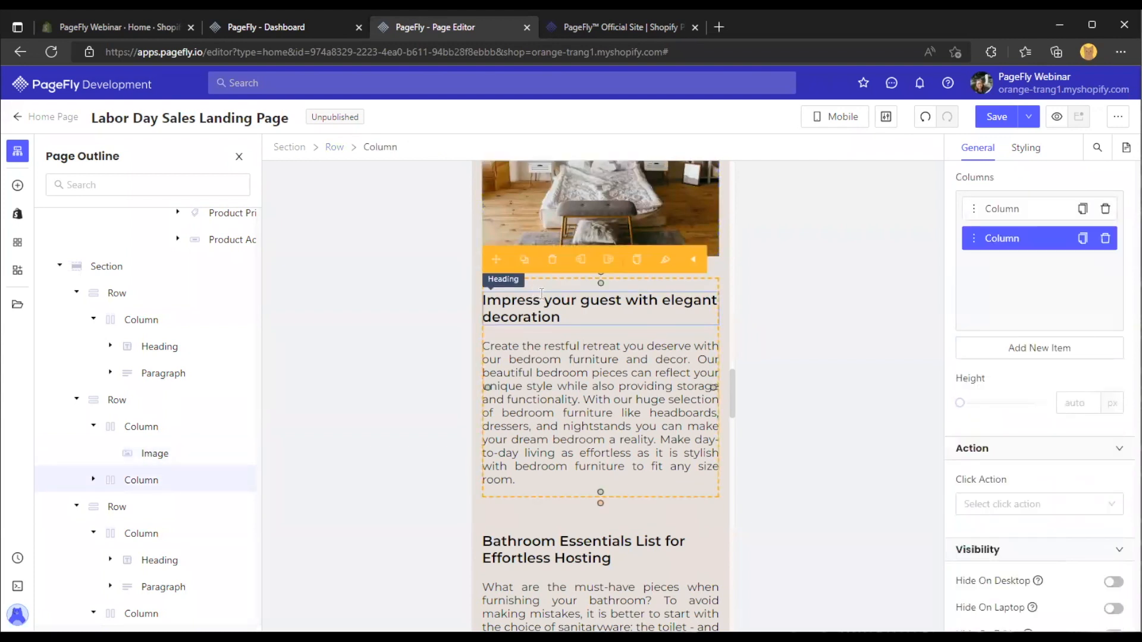
scroll(538, 333, up, 4)
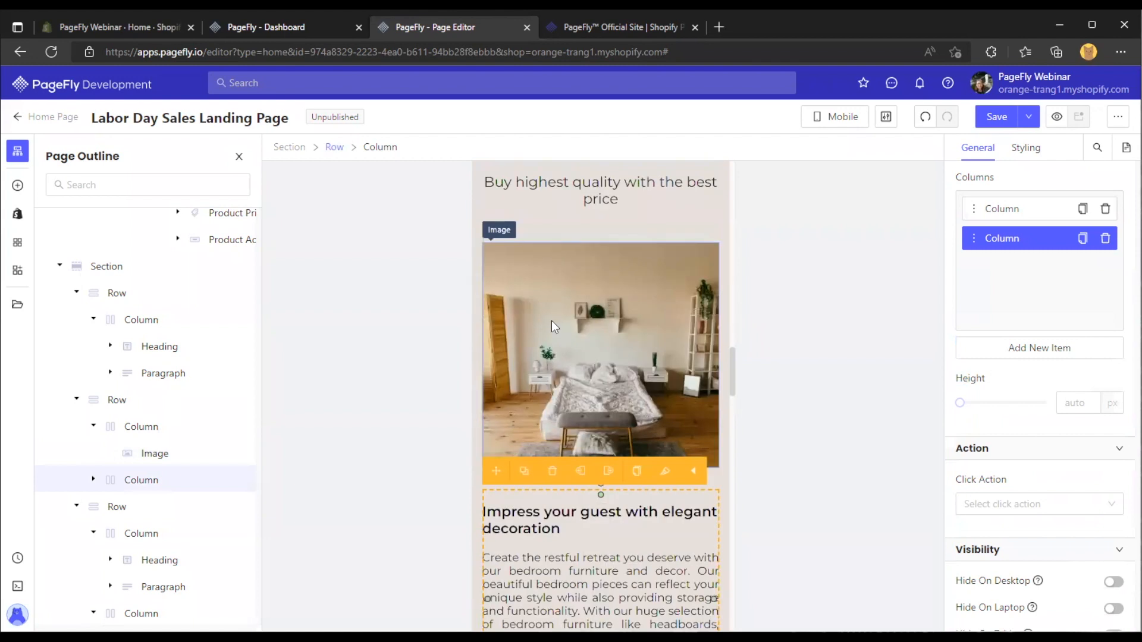
click(552, 320)
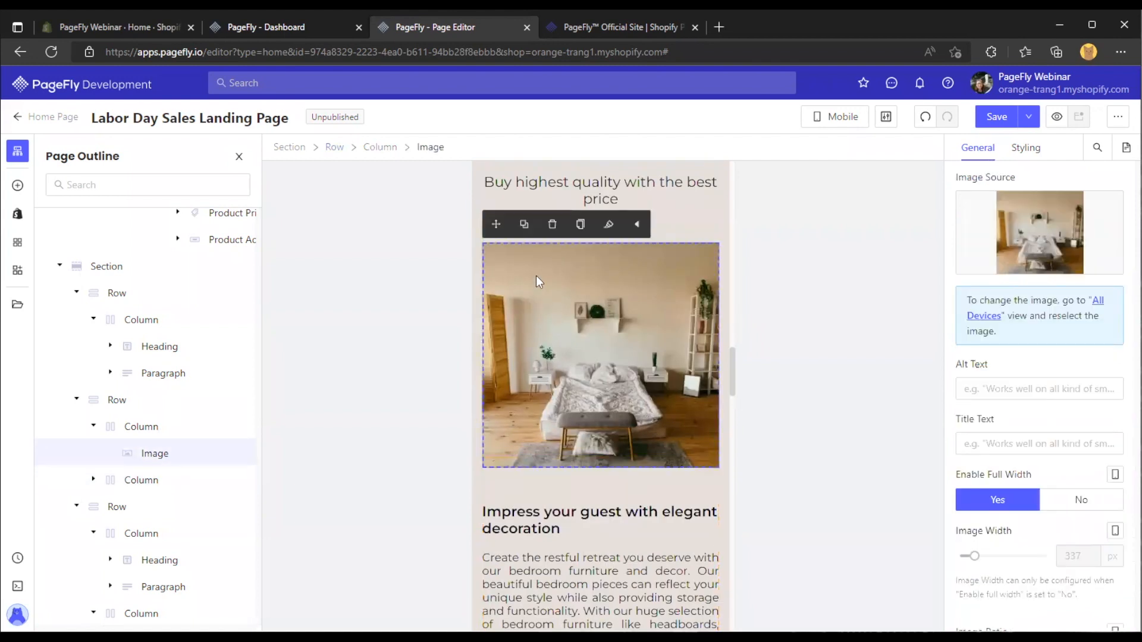
Inspect the bedroom image's column and the heading and paragraph below it in the Mobile view
click(163, 429)
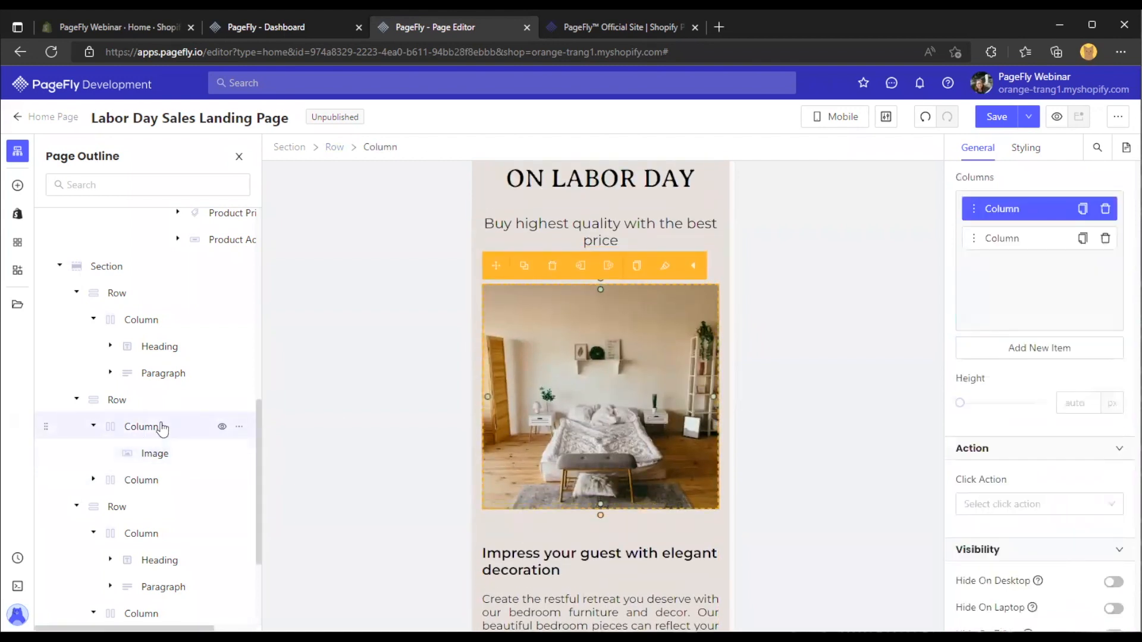
click(93, 426)
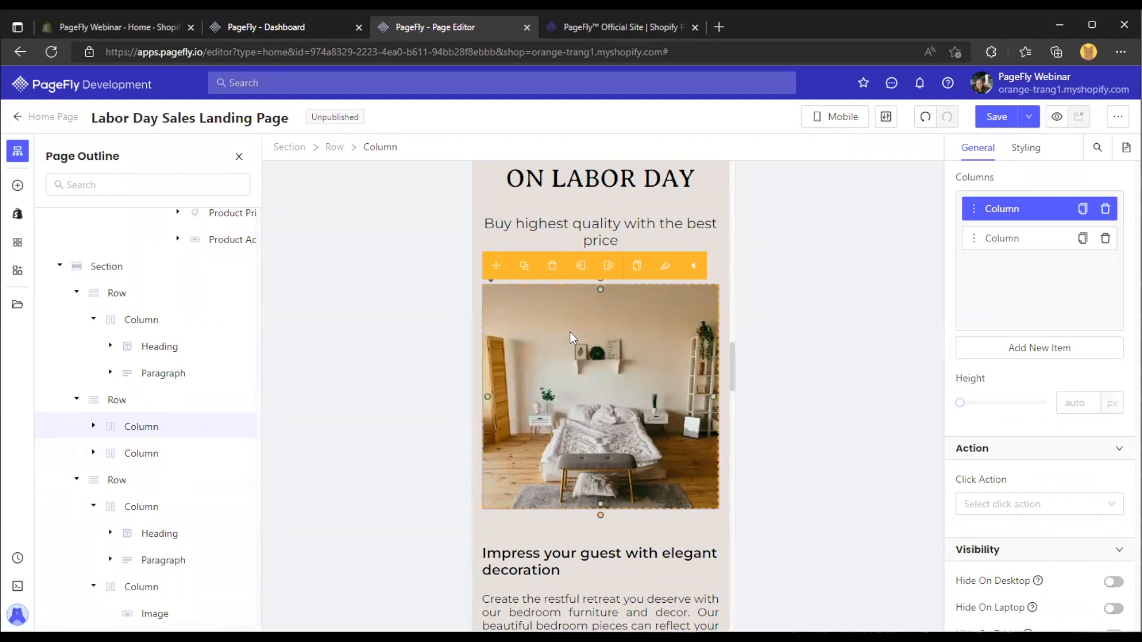
scroll(569, 332, down, 2)
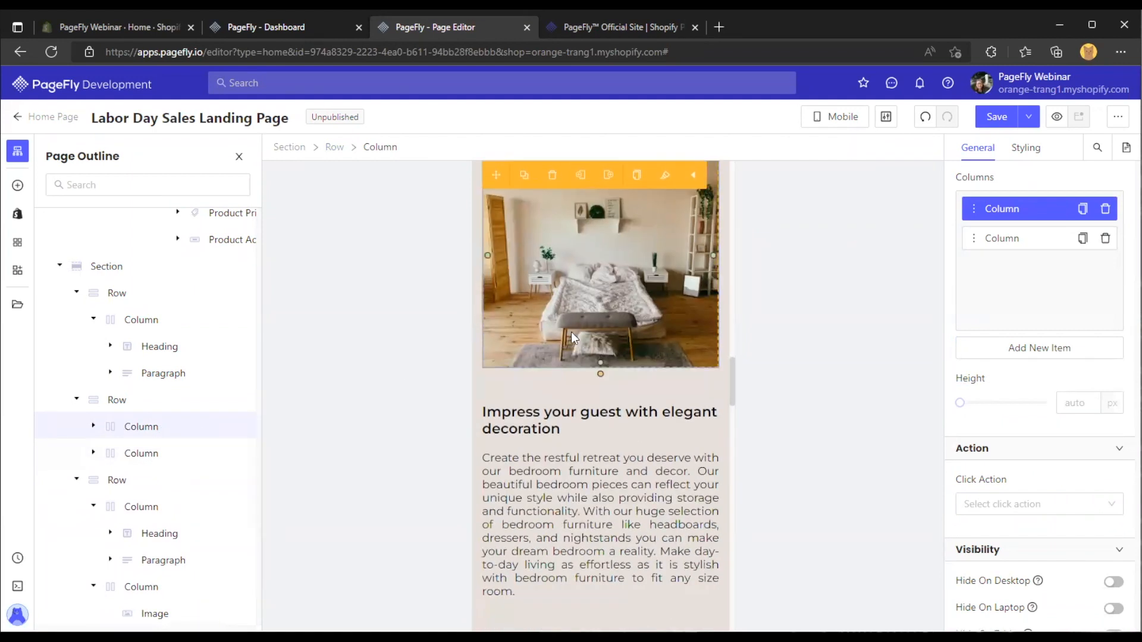
click(525, 426)
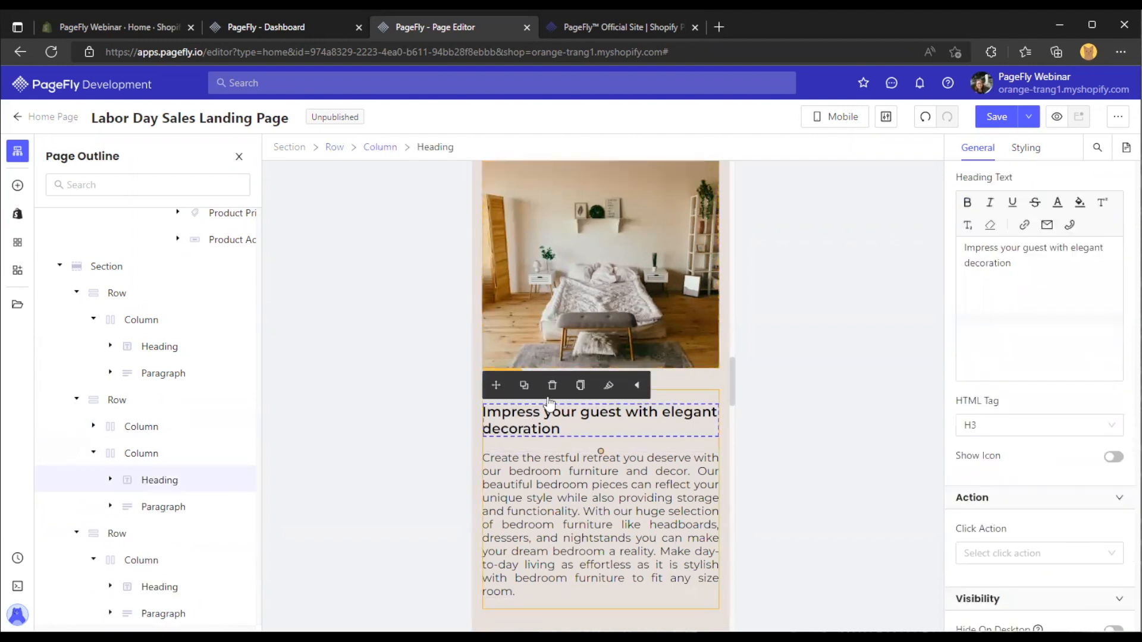
click(550, 474)
Compare the bedroom row's two columns by selecting the image, its parent column and the paragraph below
click(605, 306)
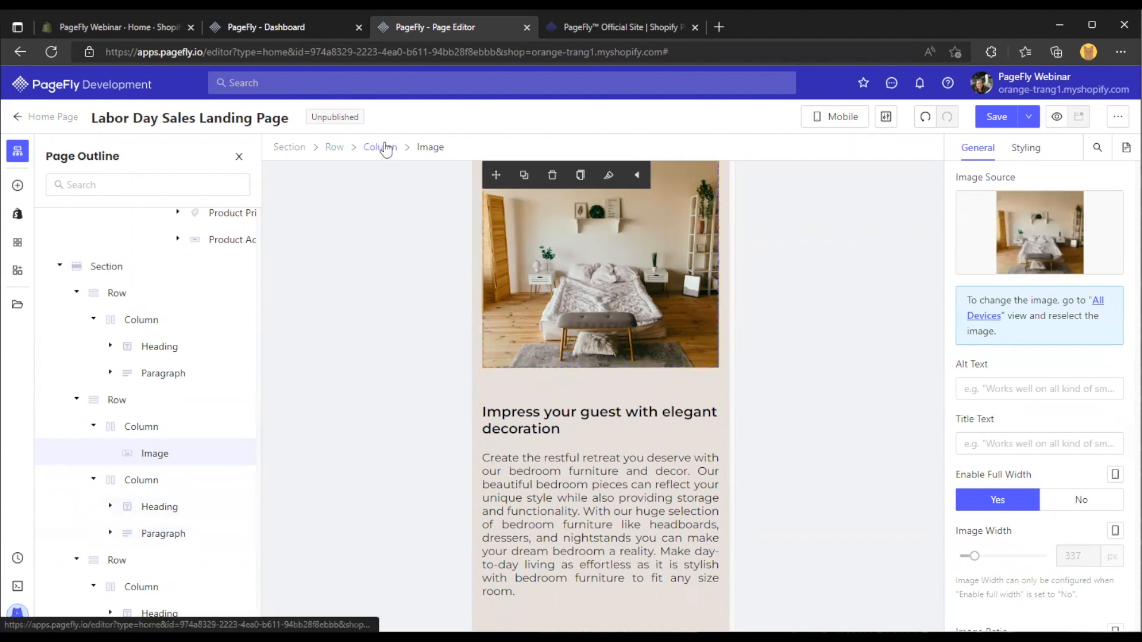
click(380, 147)
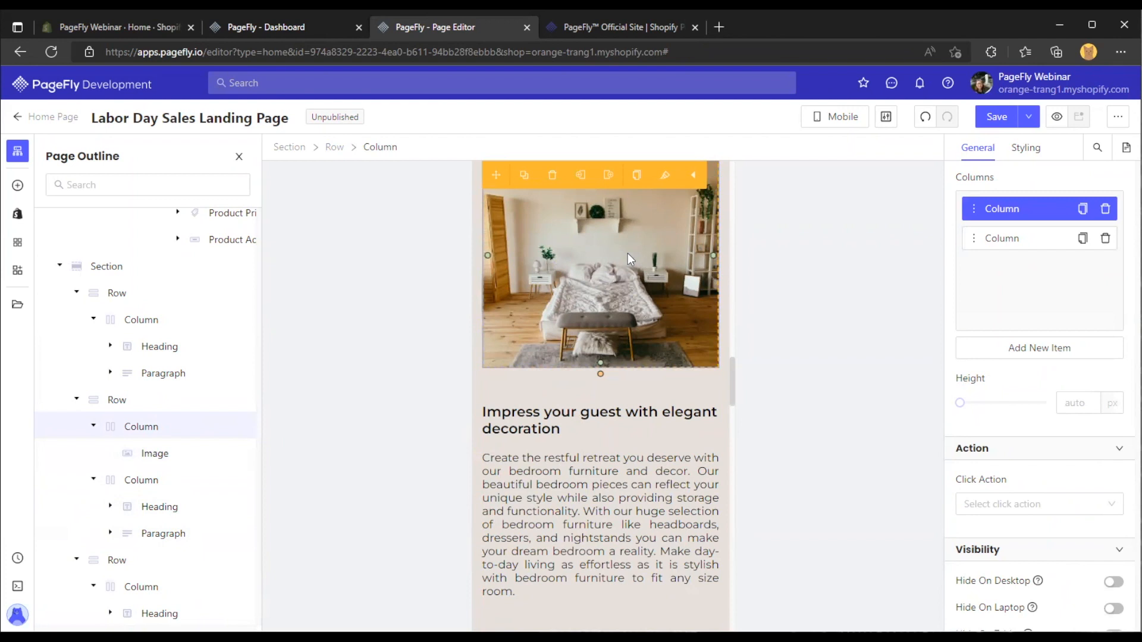
click(626, 252)
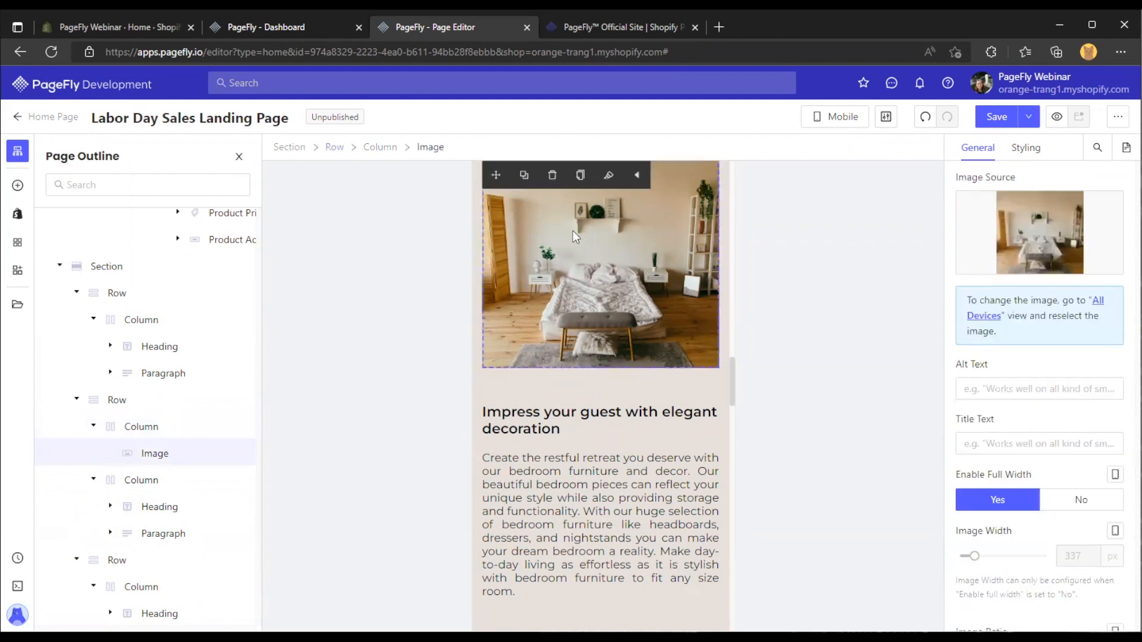
scroll(597, 256, down, 1)
click(534, 441)
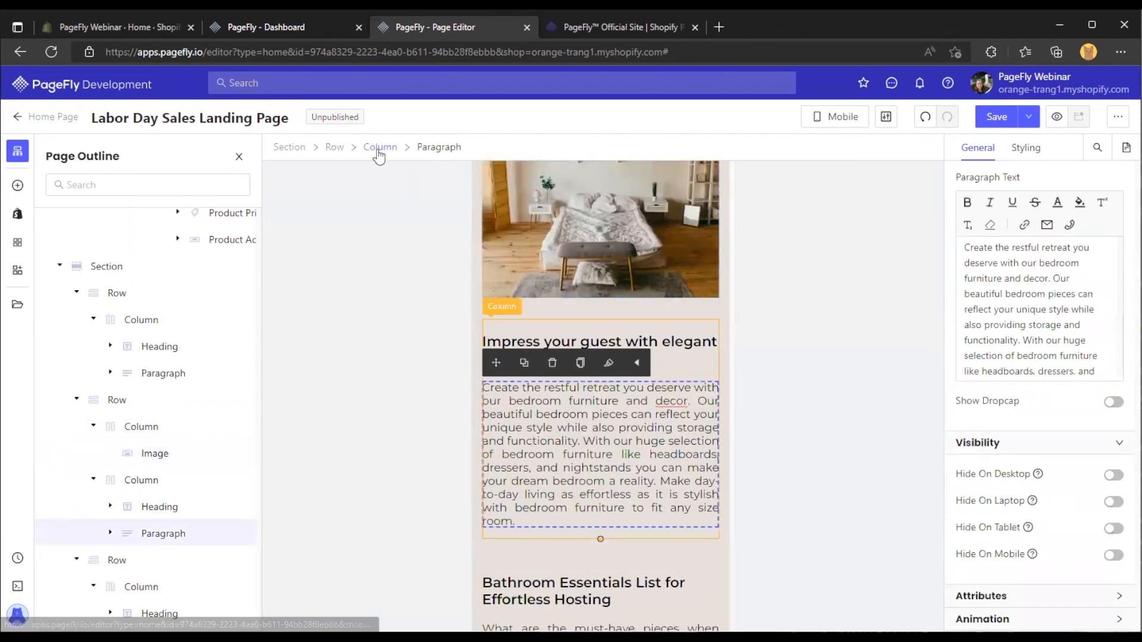
Collapse both columns of the bedroom row in the Page Outline and select each in turn
click(93, 480)
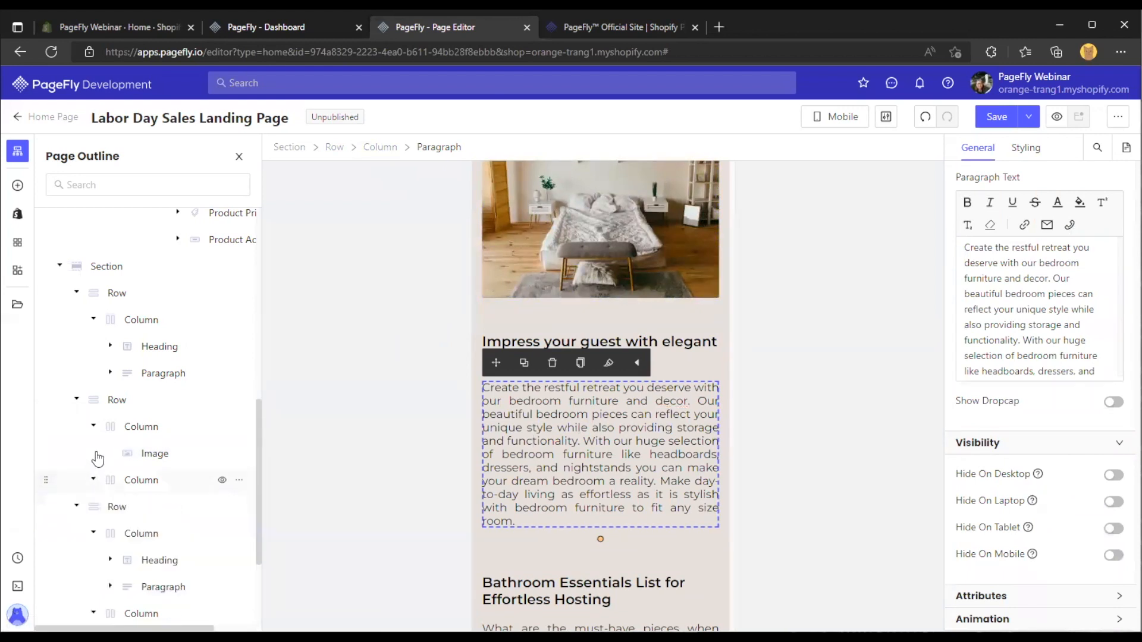
click(94, 428)
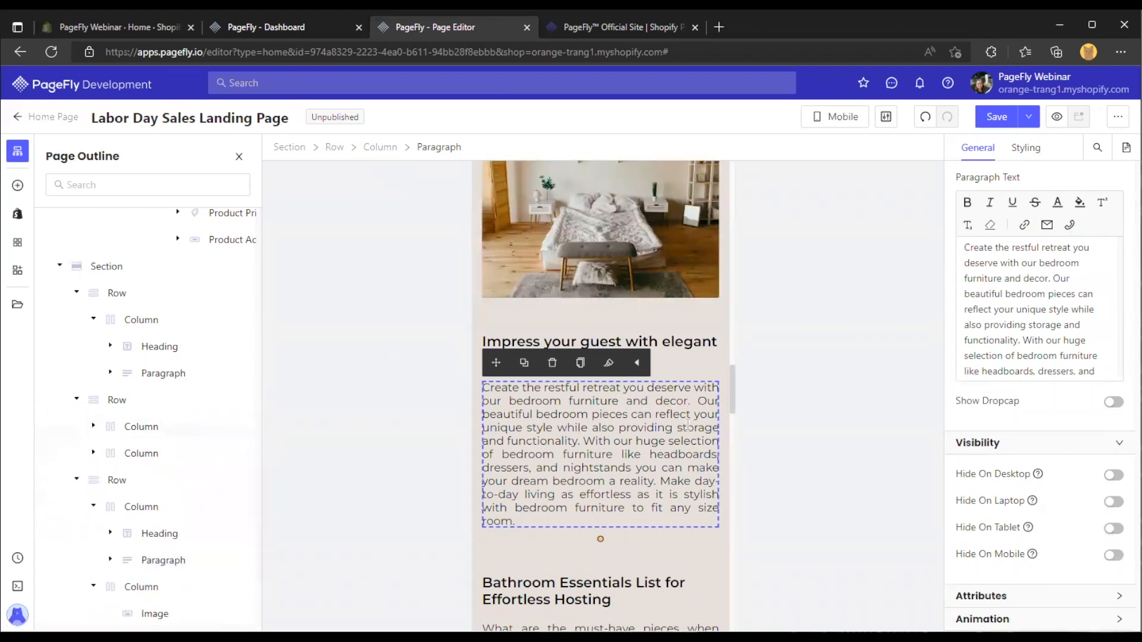
click(132, 428)
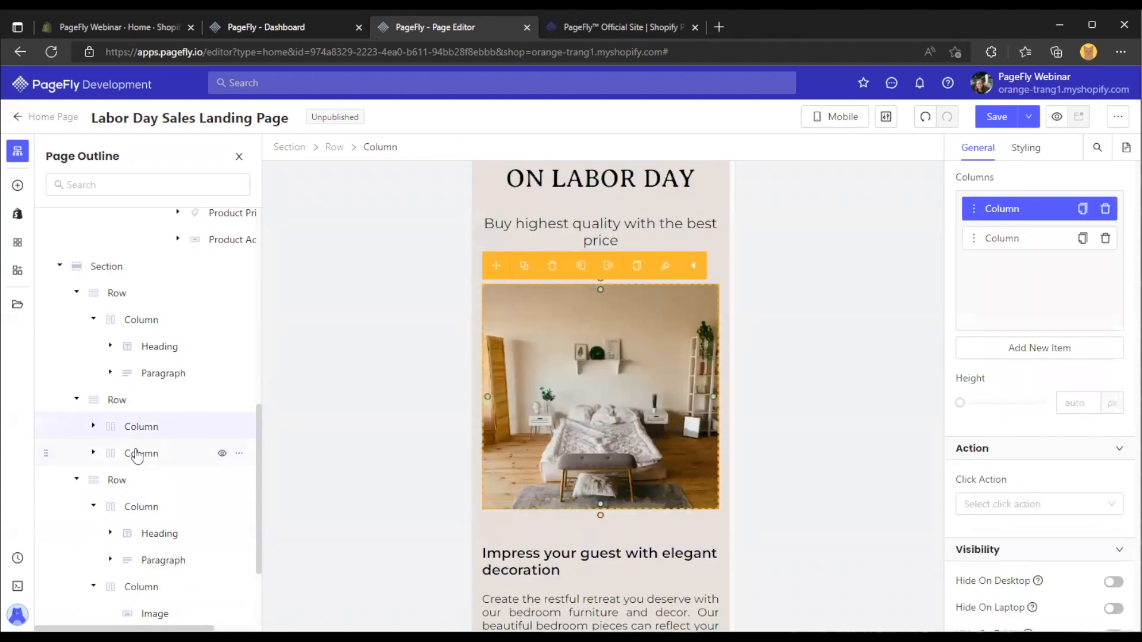
click(134, 452)
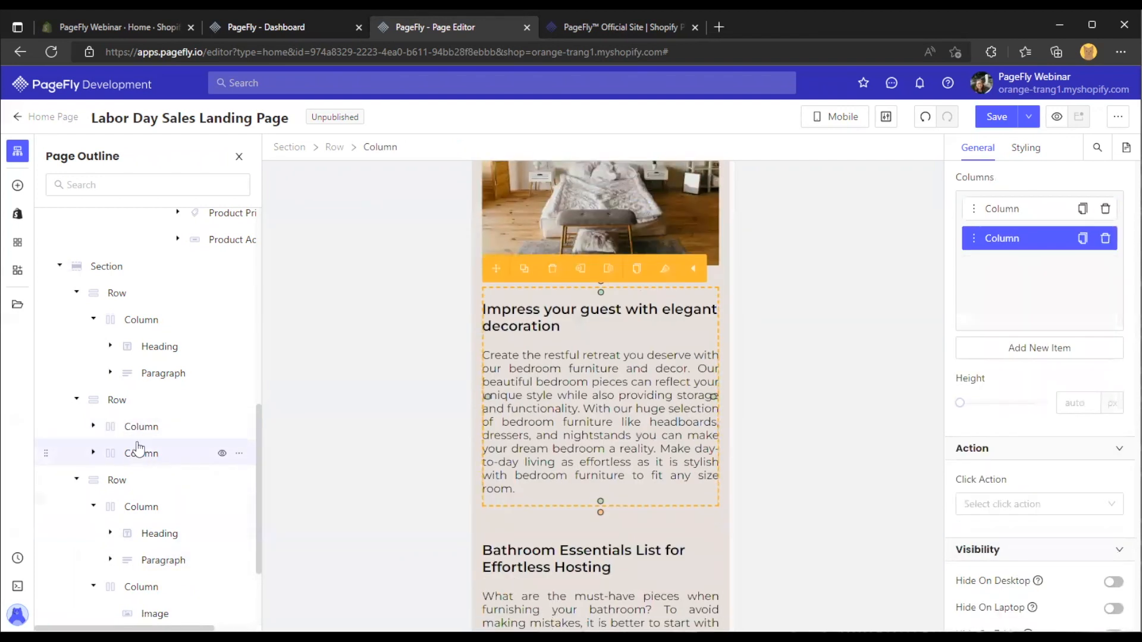
Try reversing the bedroom row's stacking order on mobile with display style Flex and wrap set to Wrap Reverse
click(118, 400)
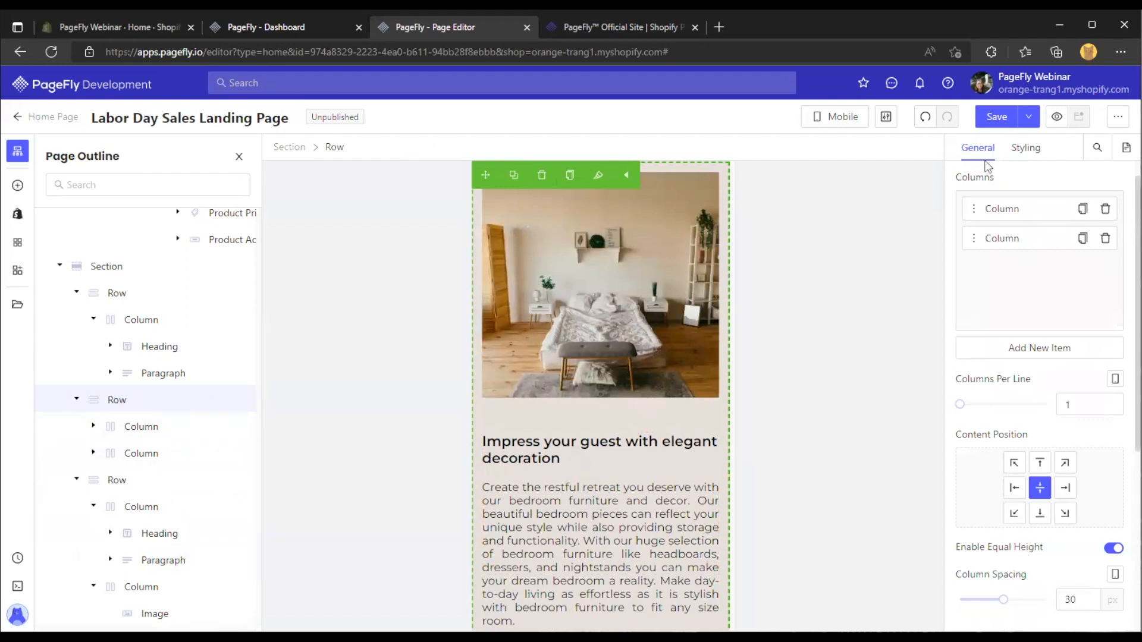
click(1027, 156)
scroll(1021, 240, down, 6)
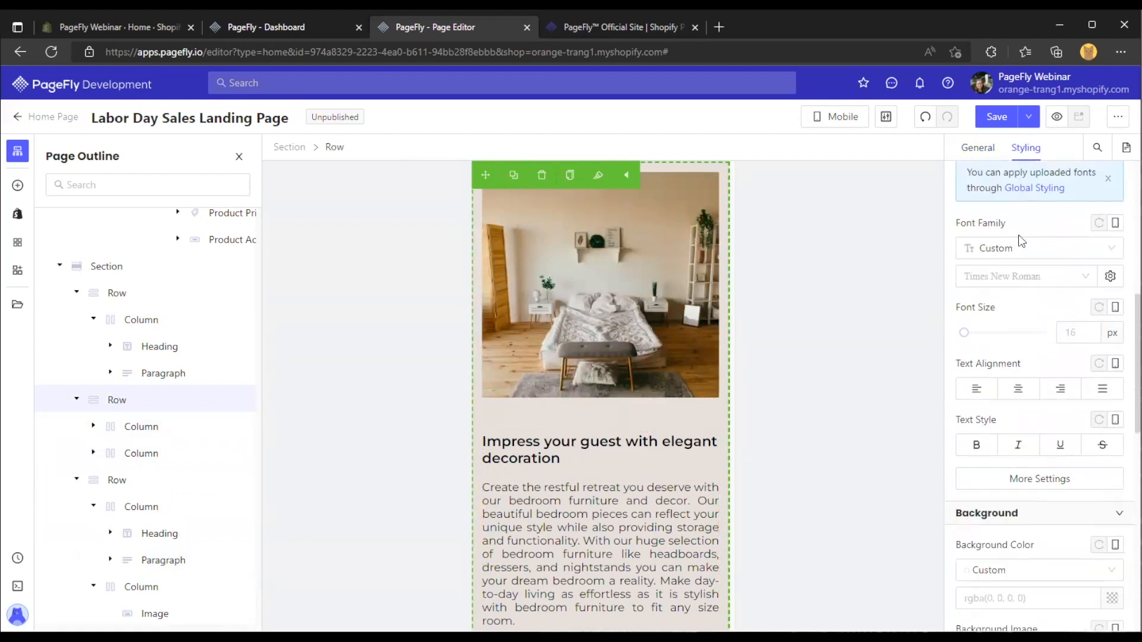
scroll(1035, 238, down, 10)
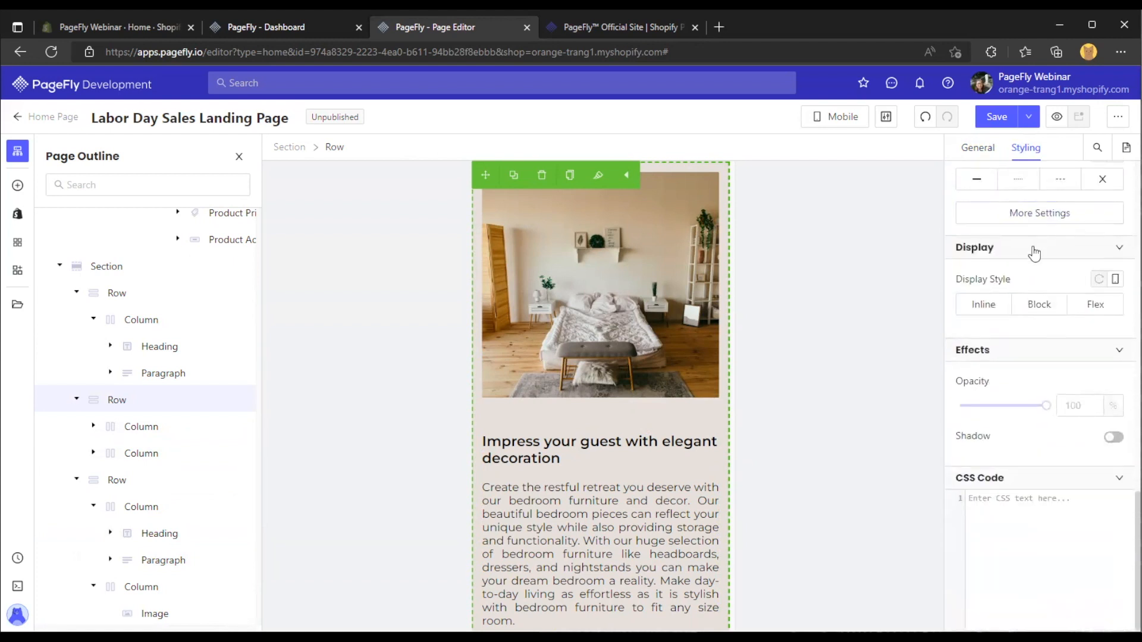
click(1095, 310)
scroll(1011, 236, down, 3)
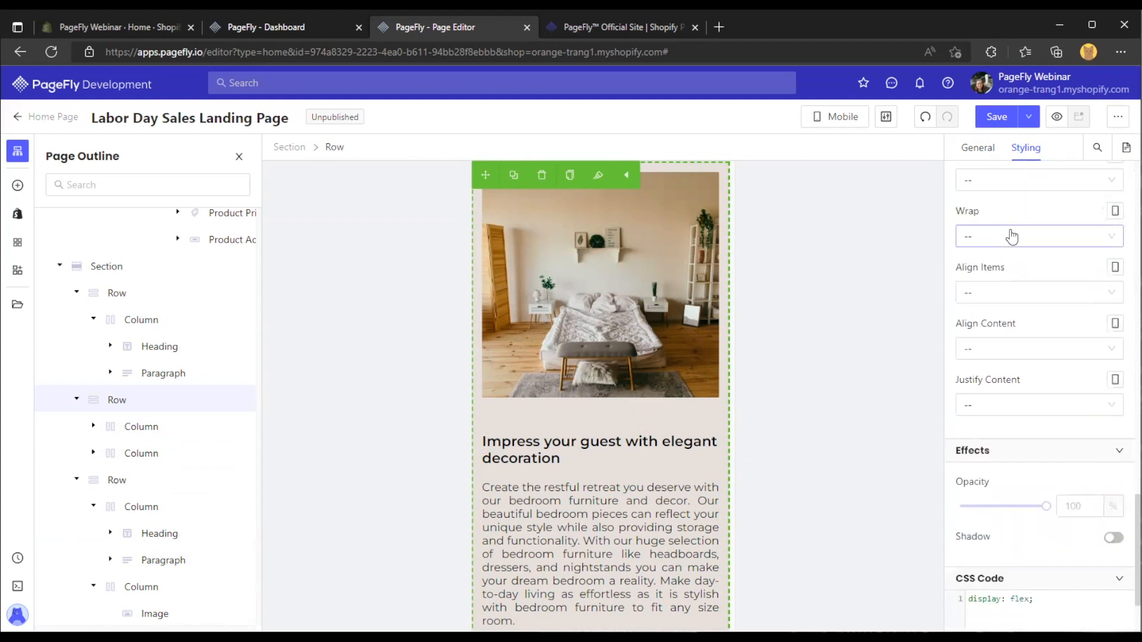
click(1009, 239)
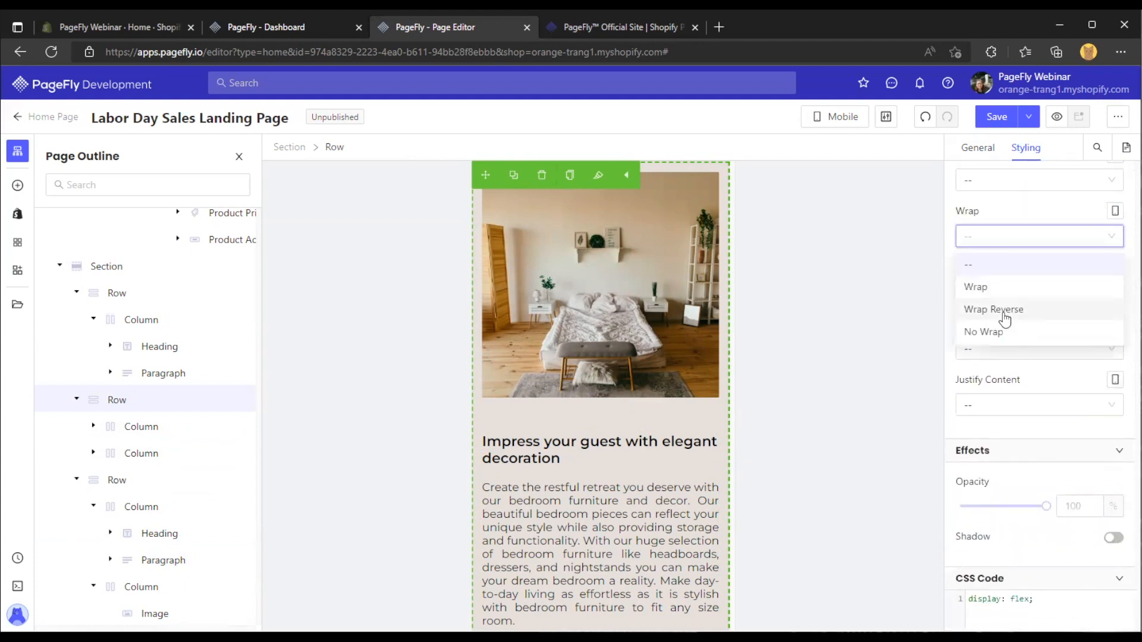
click(1005, 309)
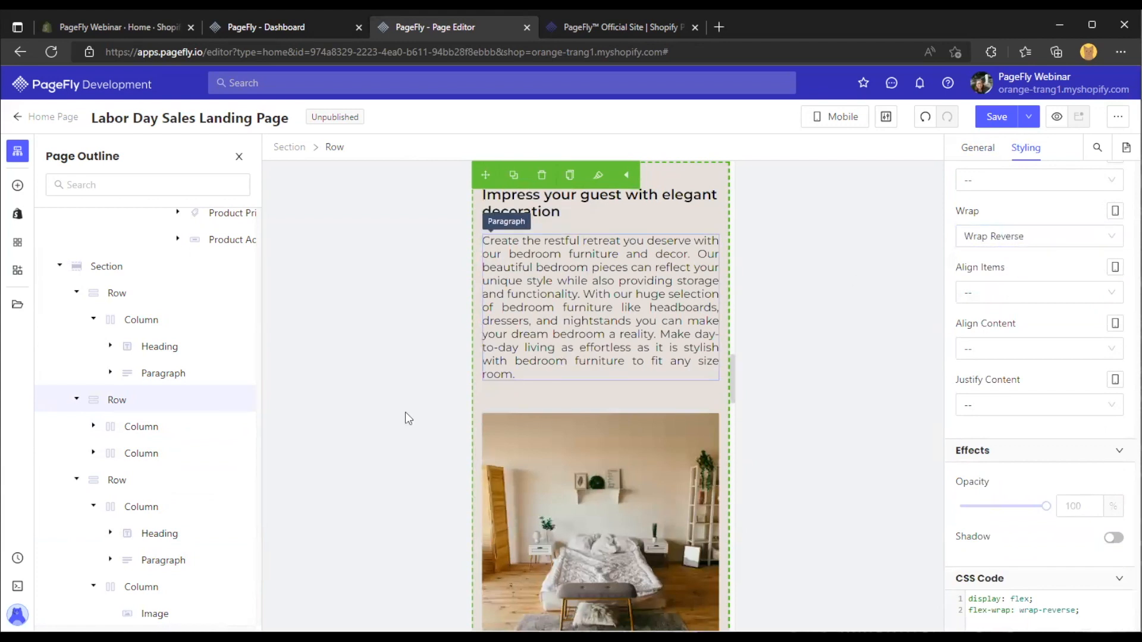
Collapse the bedroom row in the outline and examine the image and text order of the bedroom and bathroom rows
click(77, 401)
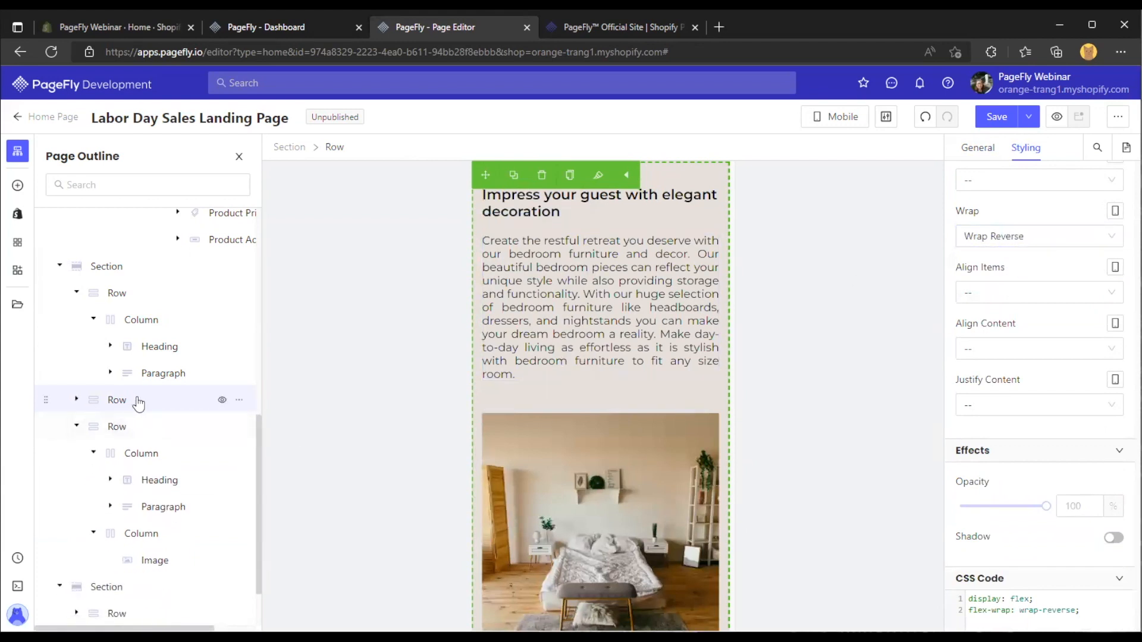
scroll(625, 326, down, 5)
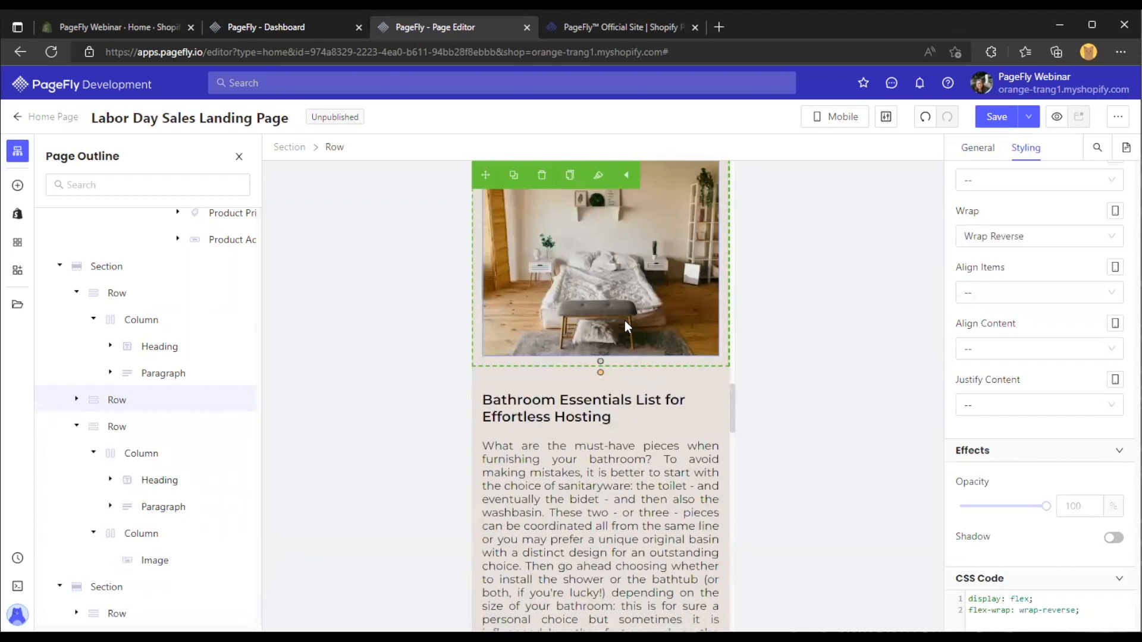
scroll(624, 326, up, 7)
scroll(626, 326, down, 6)
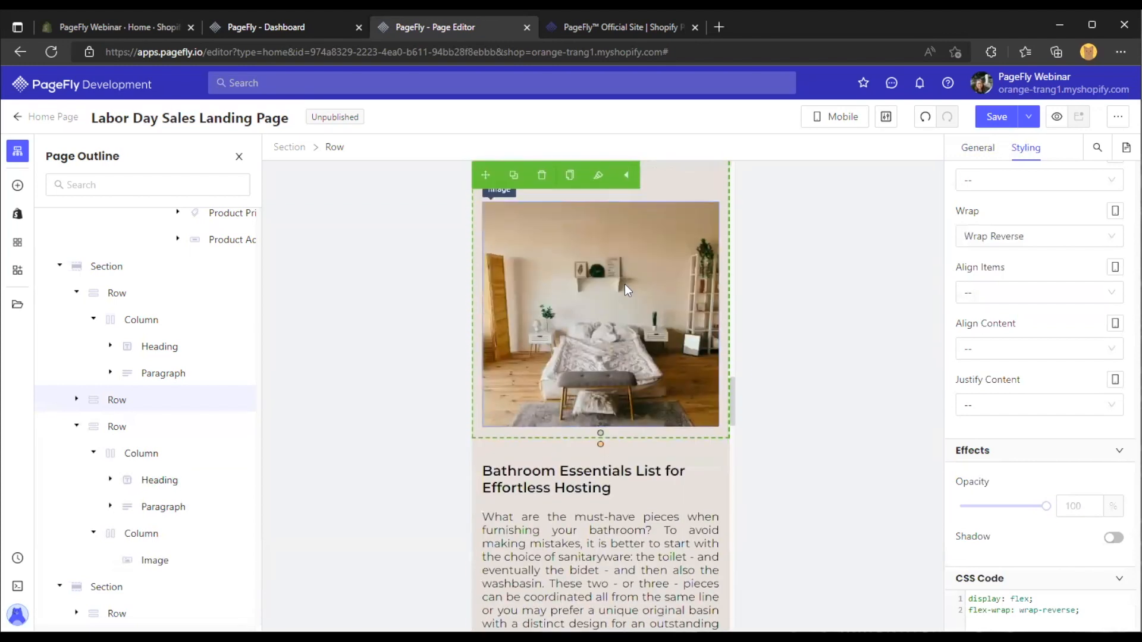
scroll(595, 321, down, 6)
scroll(588, 327, up, 2)
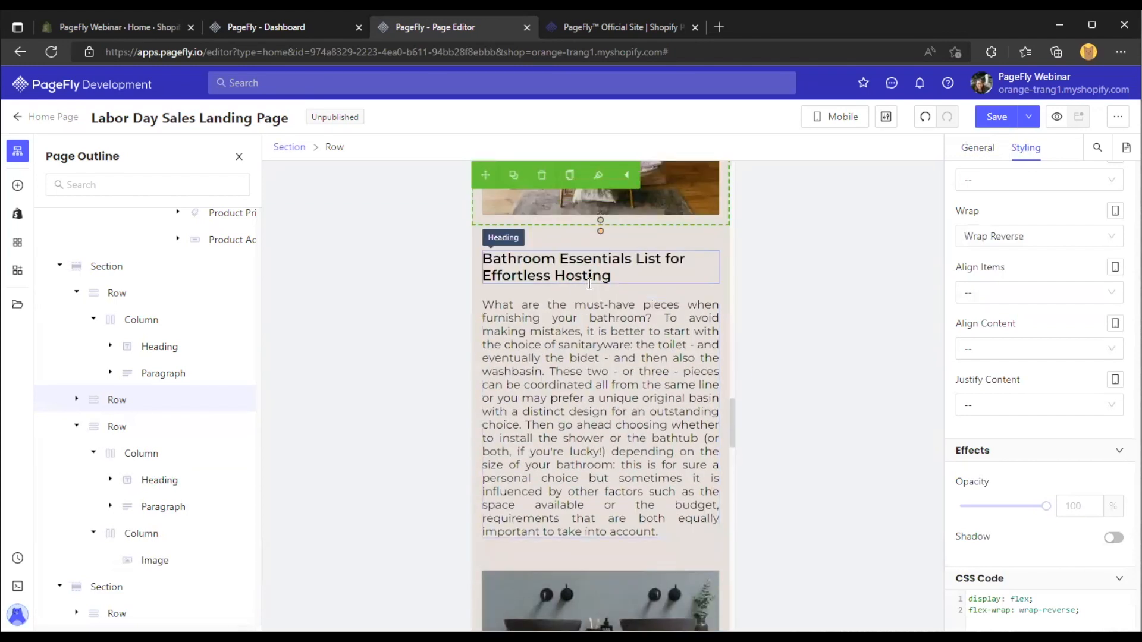
scroll(577, 357, down, 5)
scroll(585, 420, up, 11)
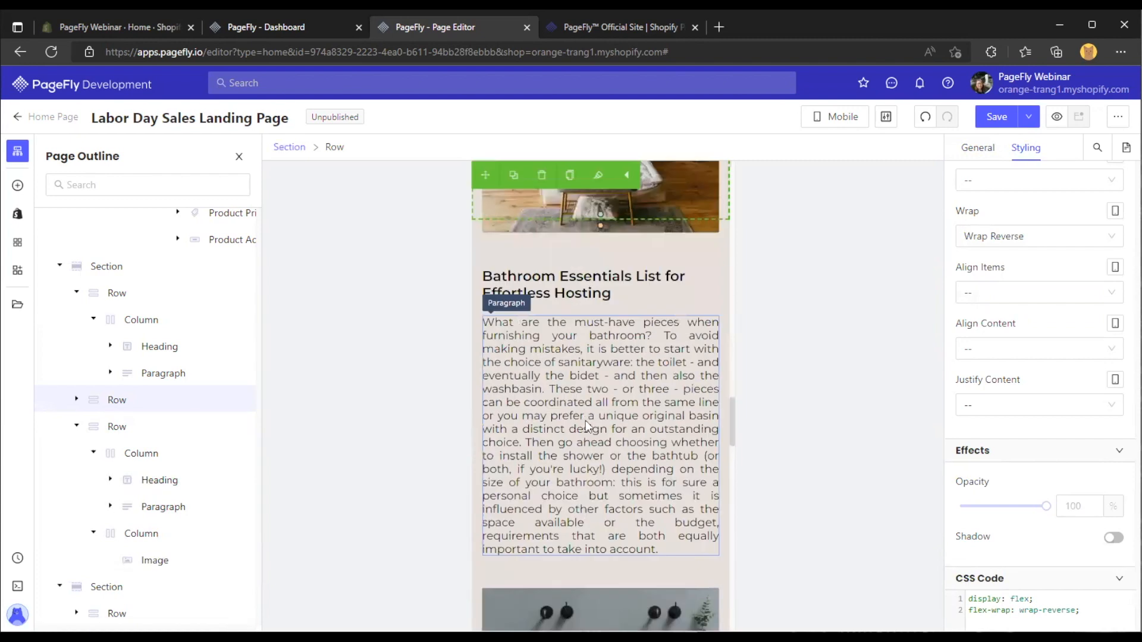
scroll(589, 393, up, 4)
scroll(597, 362, down, 4)
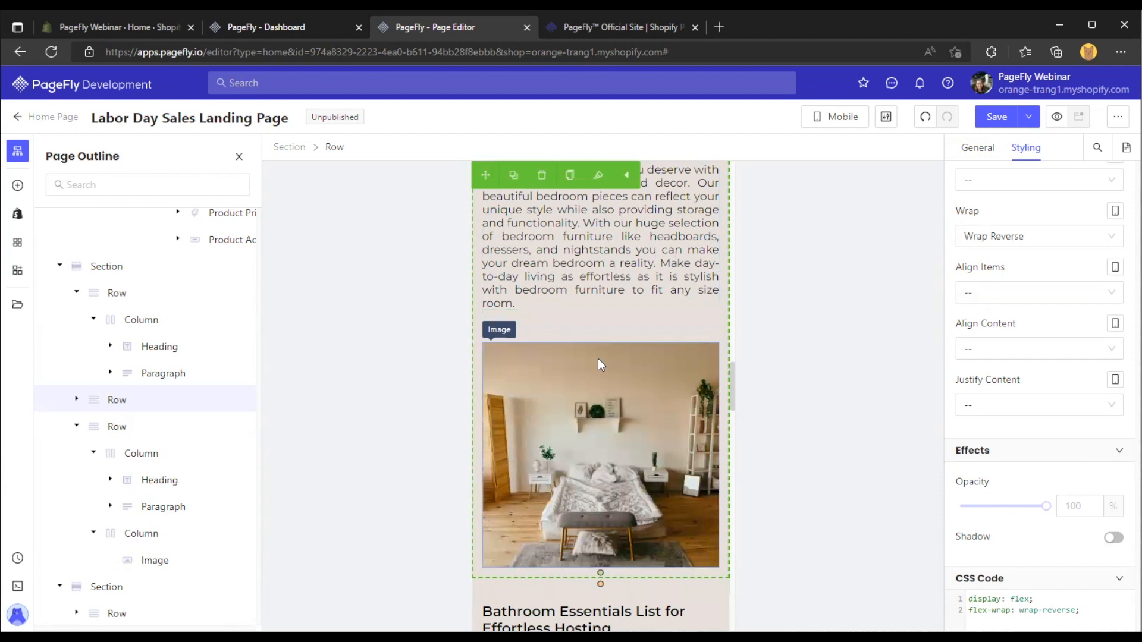
Reset the bedroom row's mobile display style
scroll(1032, 312, up, 3)
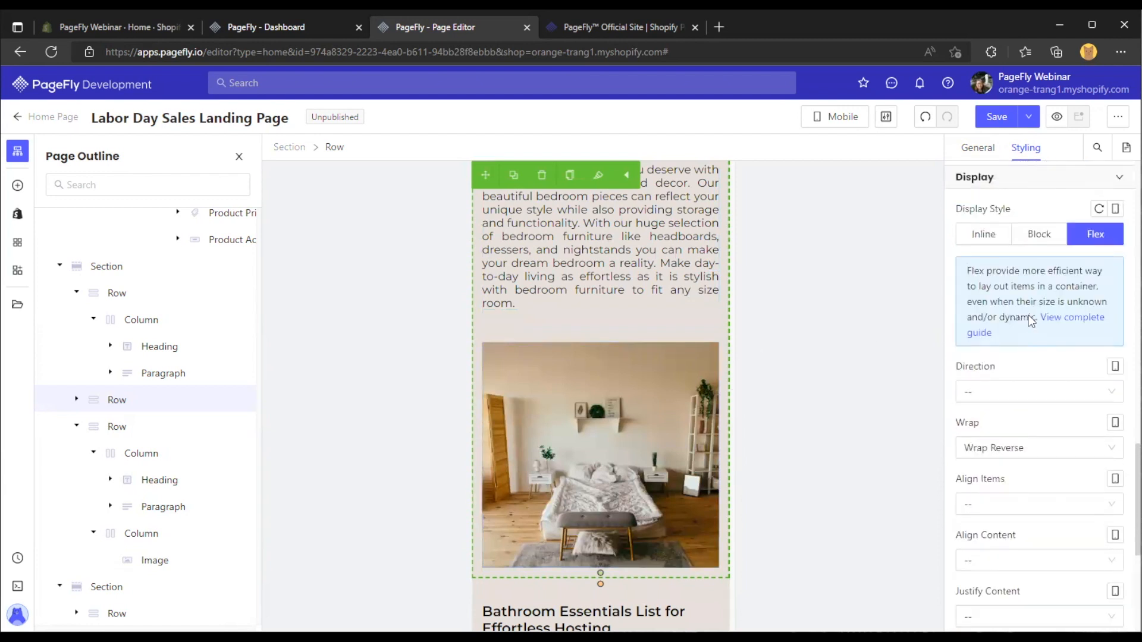
click(1098, 243)
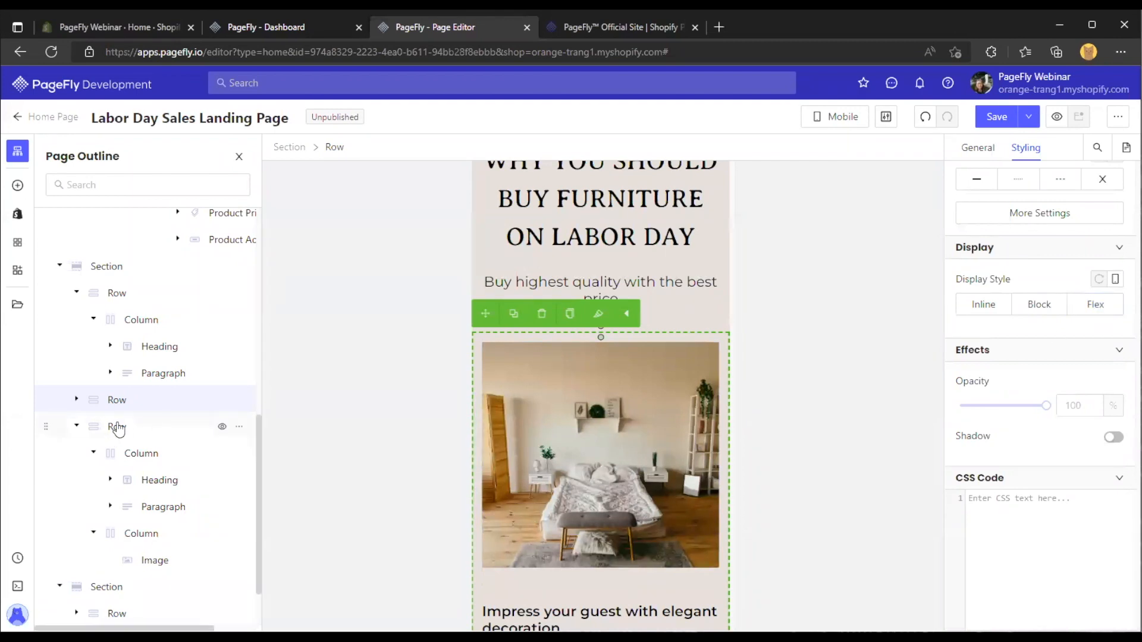
Set the bathroom row's mobile display style to Flex and its wrap to Wrap Reverse
click(118, 428)
click(1095, 304)
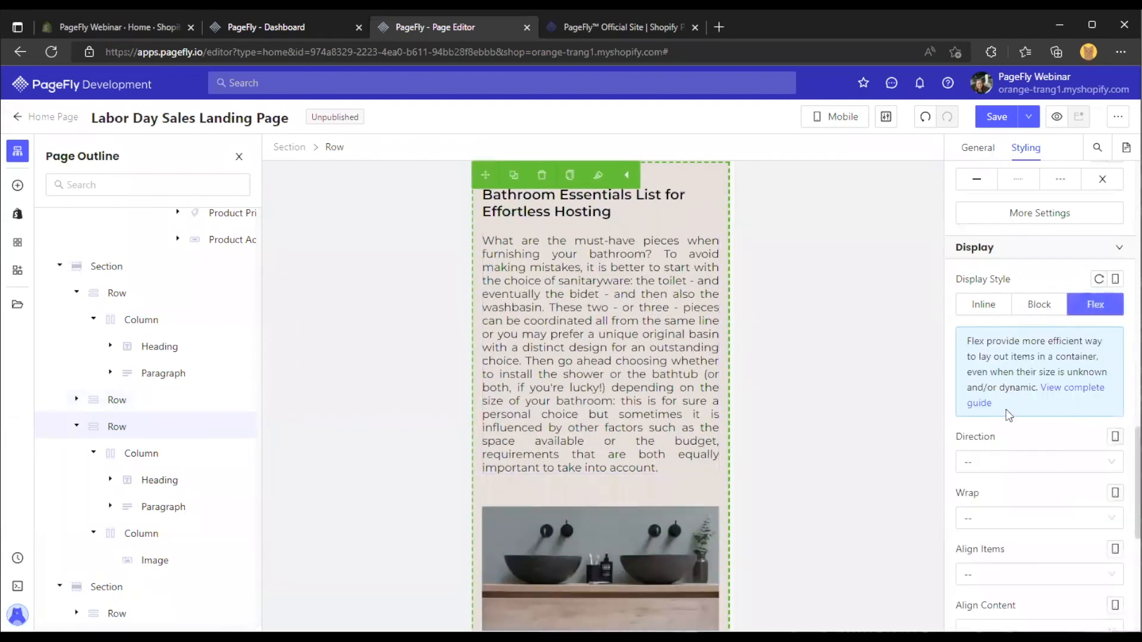
click(989, 518)
click(979, 589)
Check the mobile stacking order of both rows, selecting the bedroom image and text and the bathroom content
scroll(571, 359, up, 5)
scroll(591, 309, down, 2)
click(597, 249)
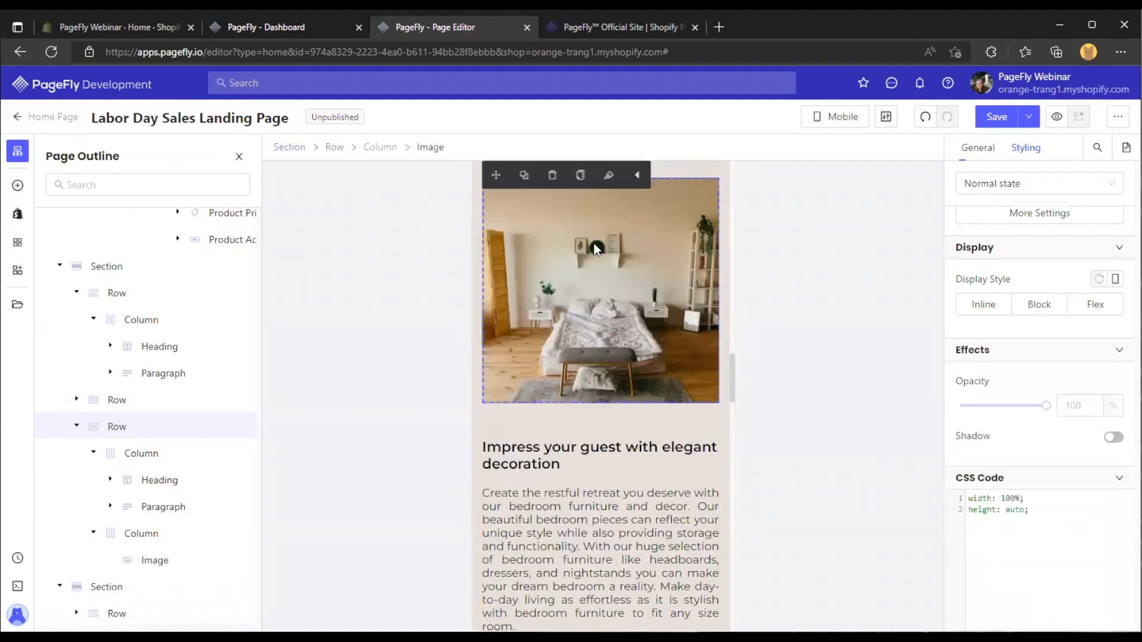
scroll(597, 249, down, 3)
click(592, 267)
scroll(592, 267, down, 3)
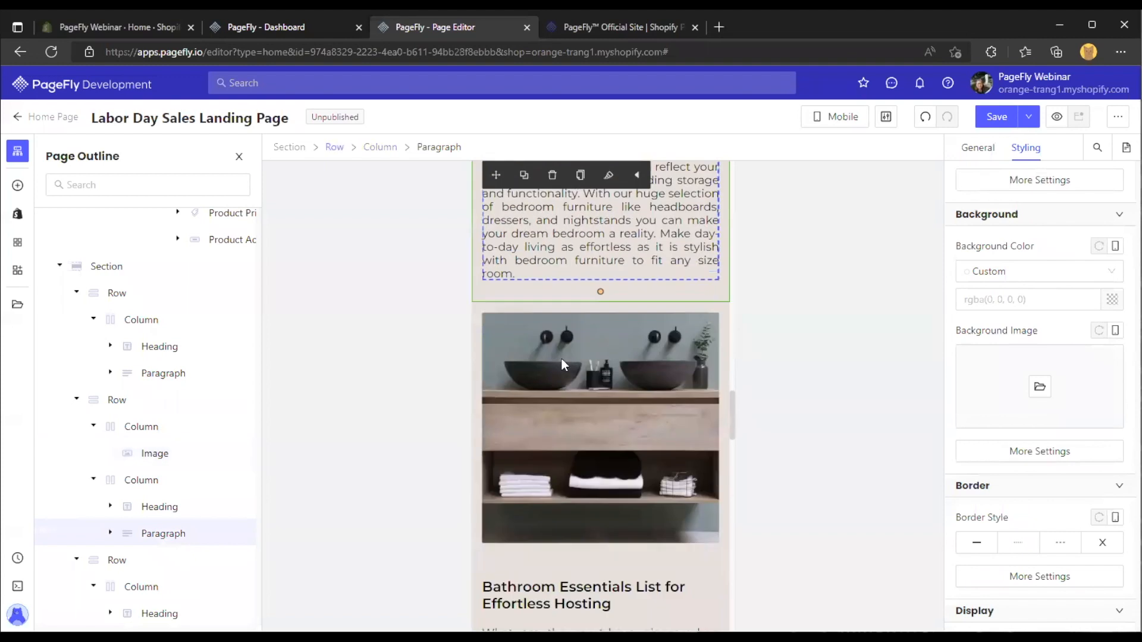
scroll(615, 238, down, 4)
click(618, 247)
click(655, 345)
scroll(662, 310, up, 4)
scroll(663, 310, up, 6)
Switch to the All Devices view, select the bedroom row and examine the bathroom row's layout
click(835, 118)
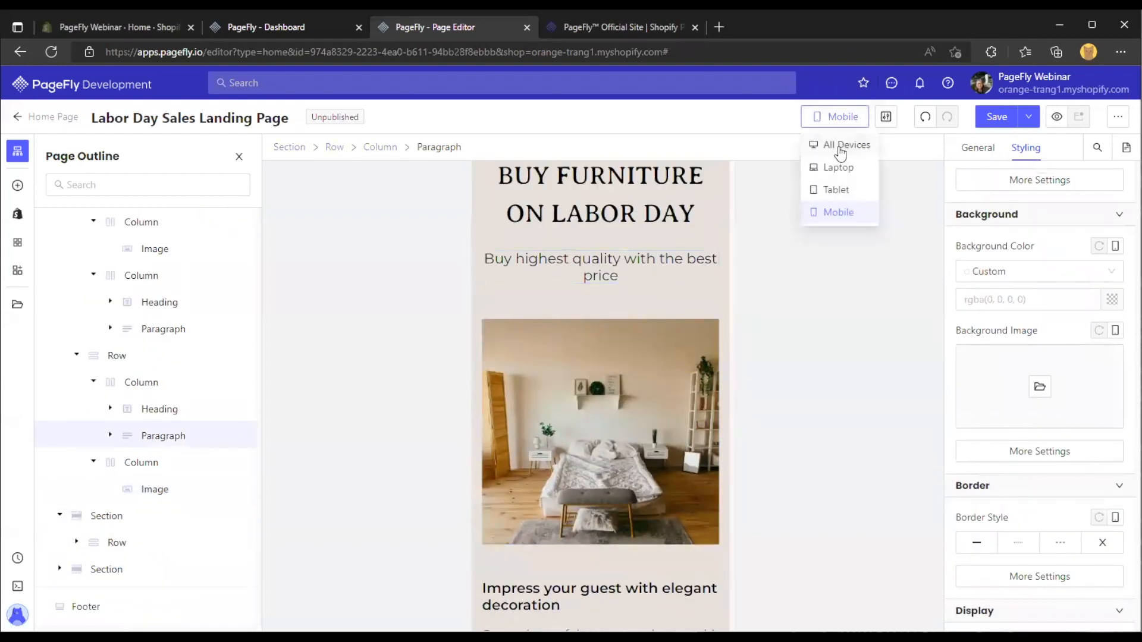
click(842, 145)
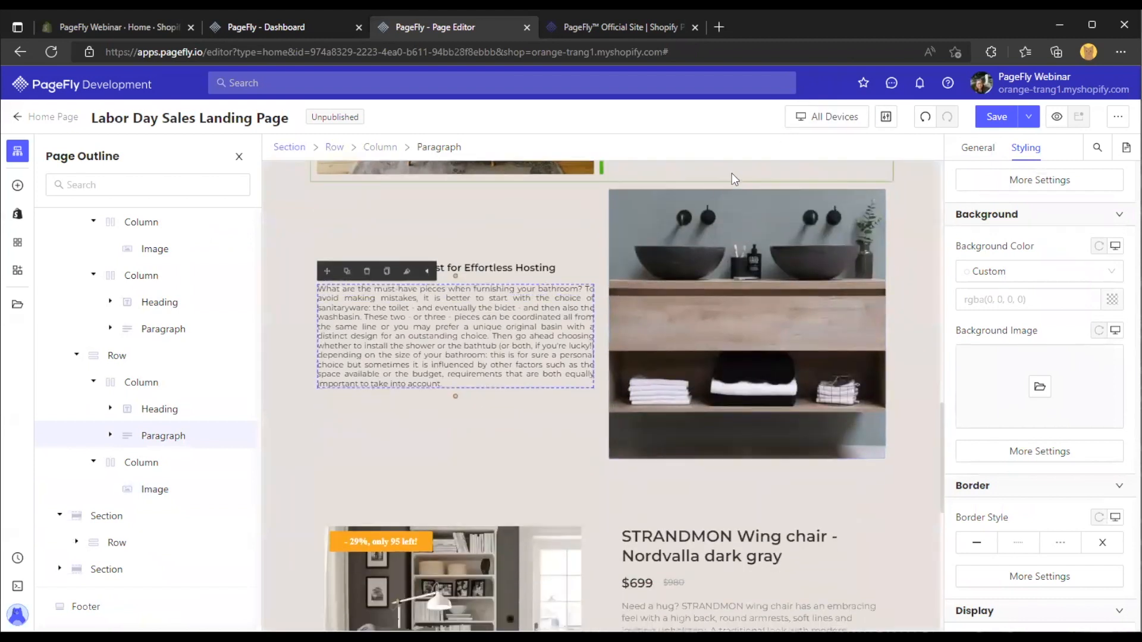
click(611, 411)
scroll(723, 320, down, 1)
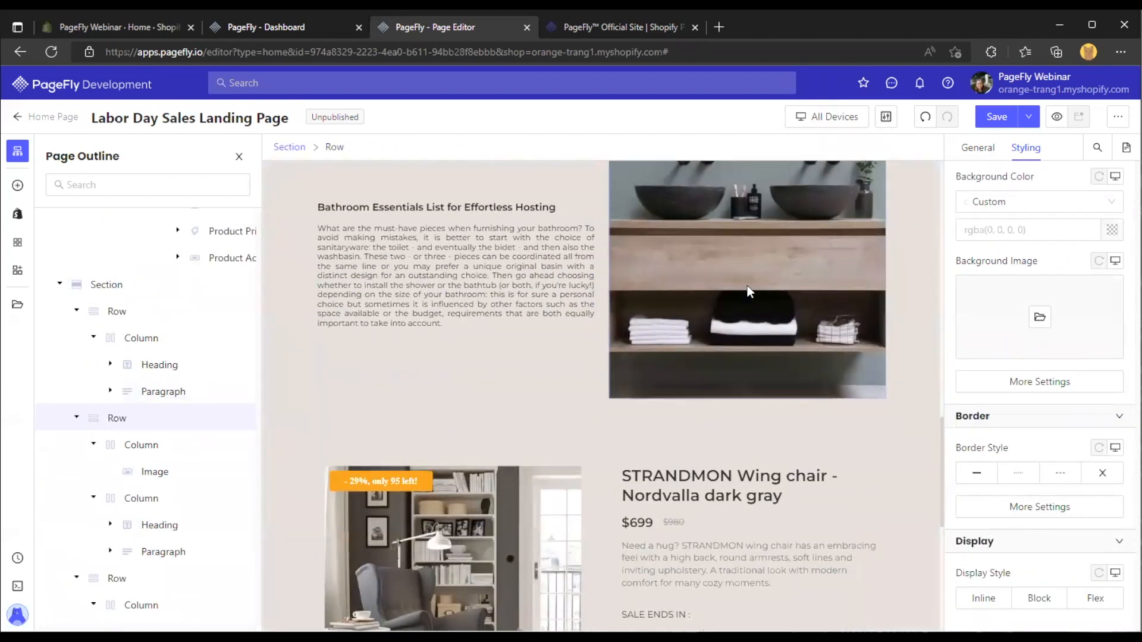
Compare the bedroom and bathroom rows across the device views, starting with Laptop and returning to All Devices
click(828, 117)
click(822, 167)
click(832, 116)
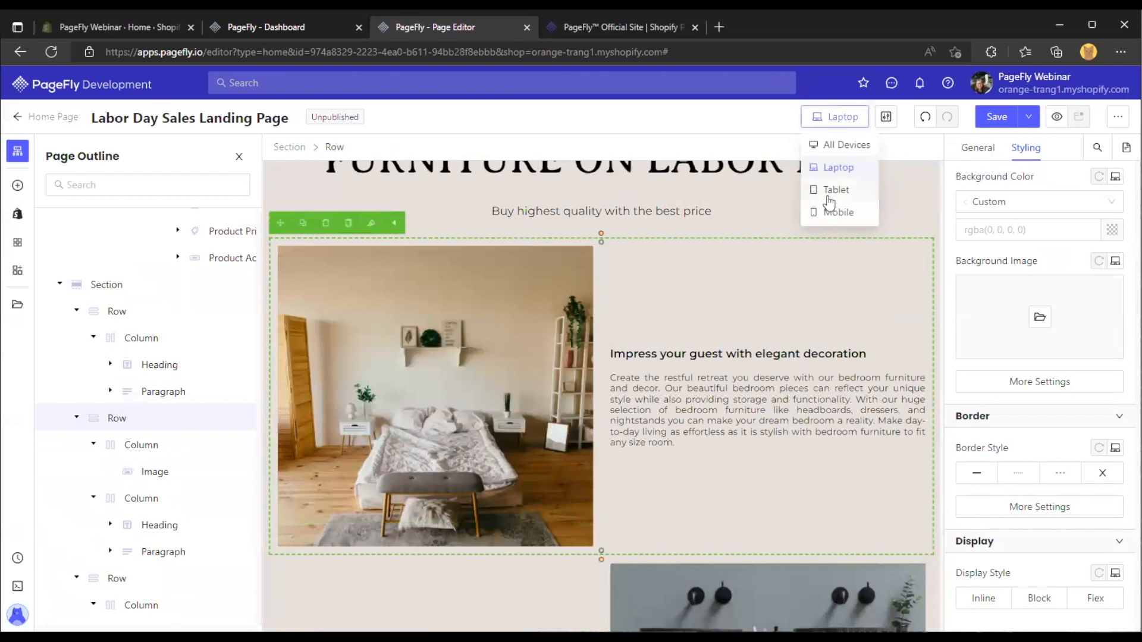
click(821, 189)
click(836, 213)
click(829, 116)
click(833, 146)
scroll(651, 316, down, 1)
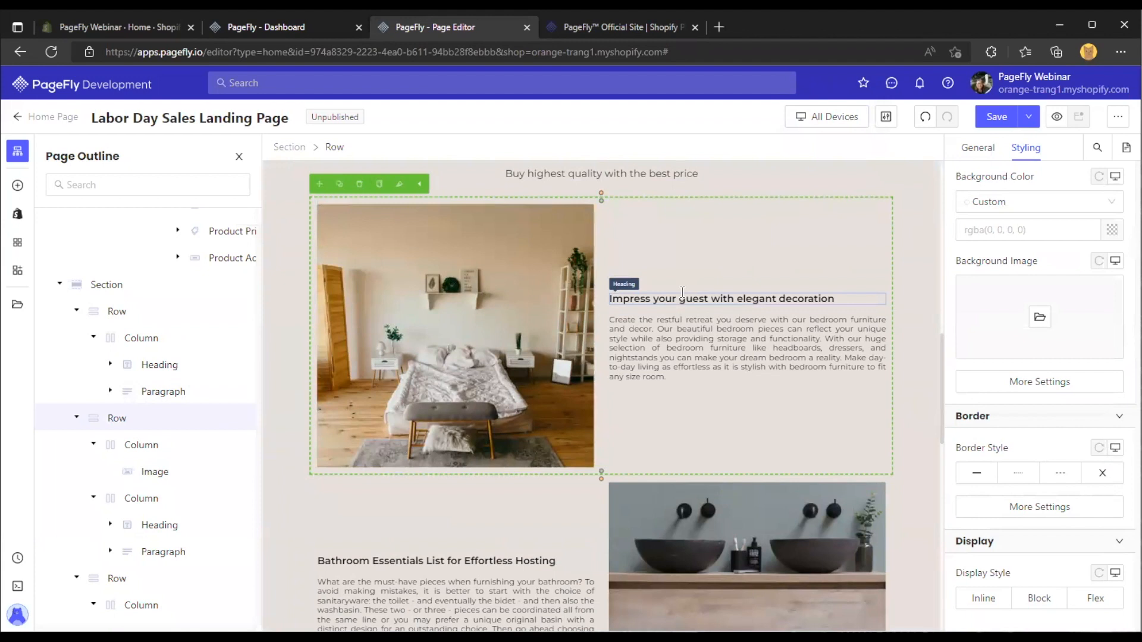
scroll(682, 292, down, 1)
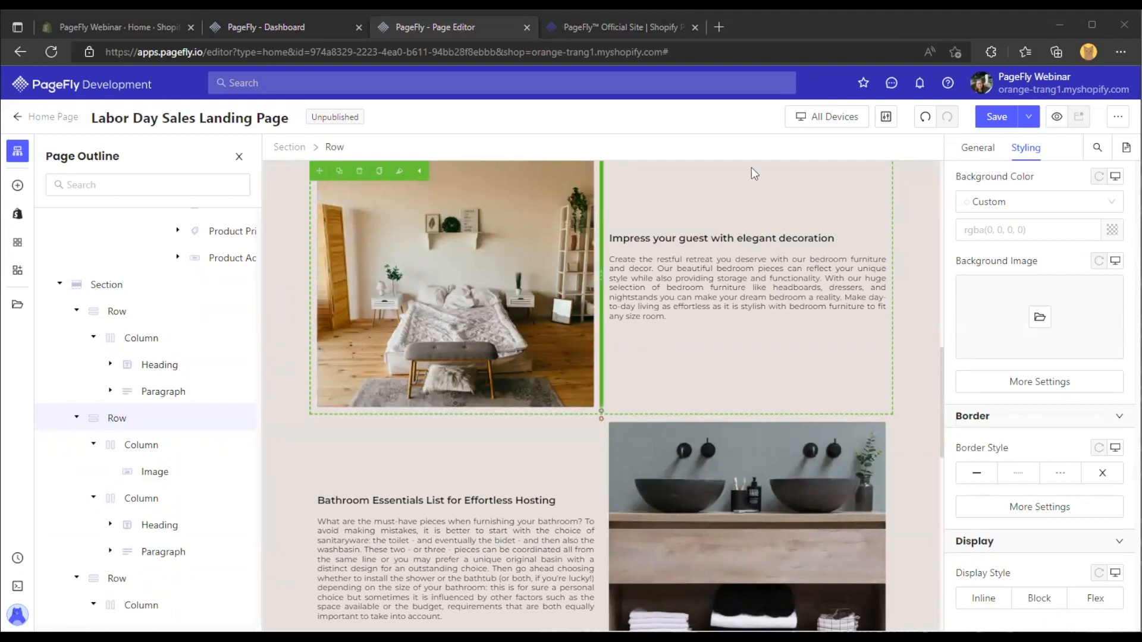
Set the column spacing of both the bedroom row and the bathroom row to 0 px for all devices
scroll(725, 240, up, 1)
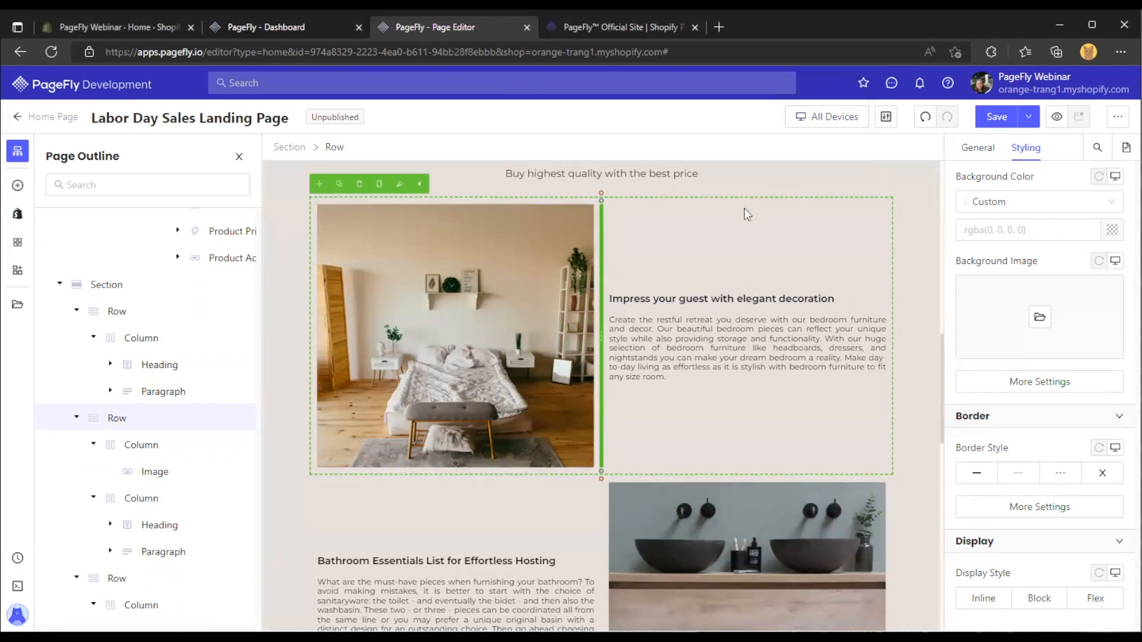
click(975, 149)
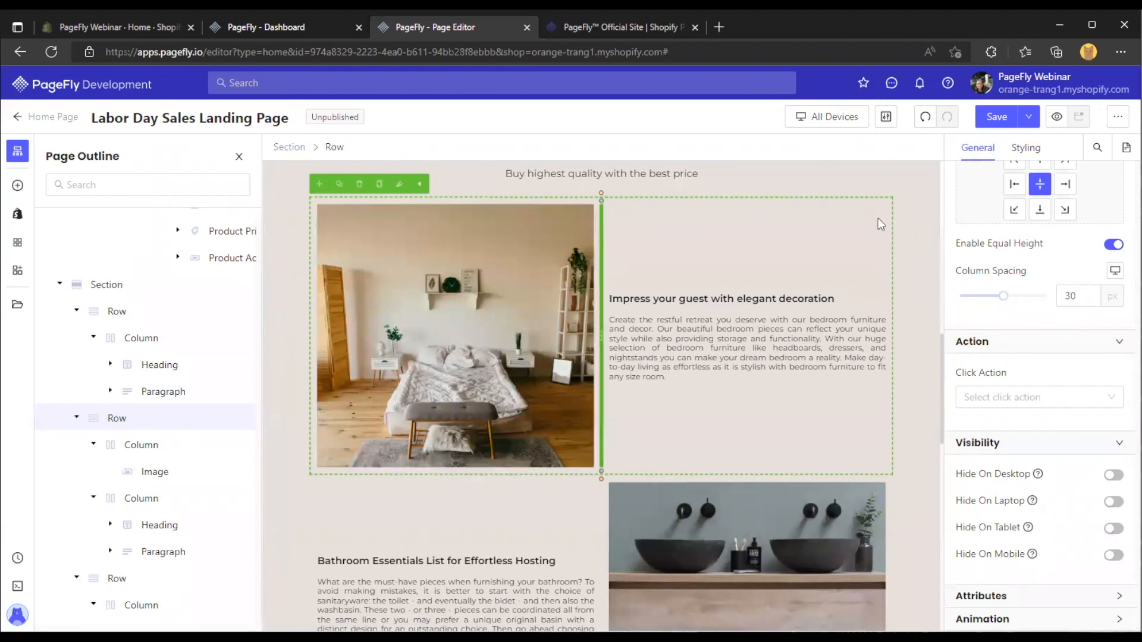
scroll(876, 217, down, 1)
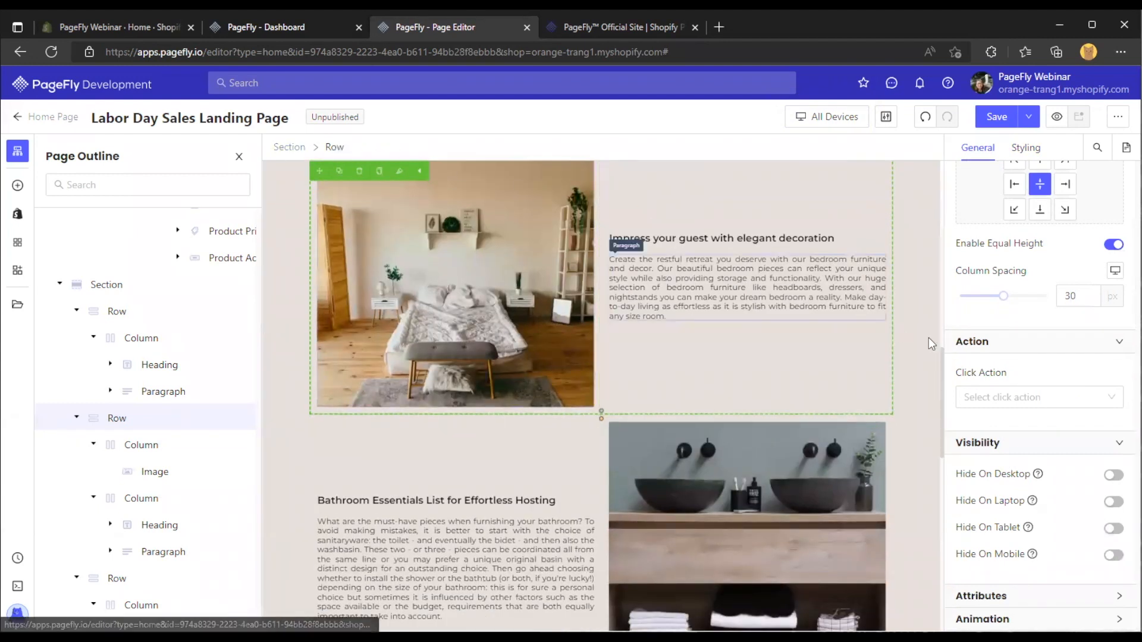
drag(1003, 295, 955, 297)
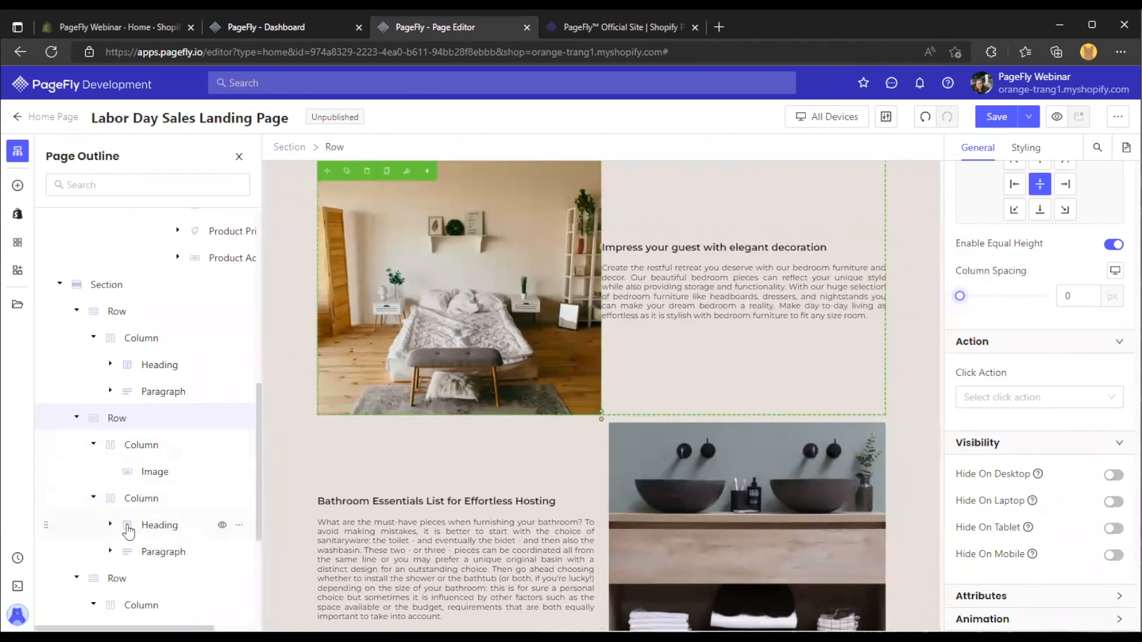
click(437, 436)
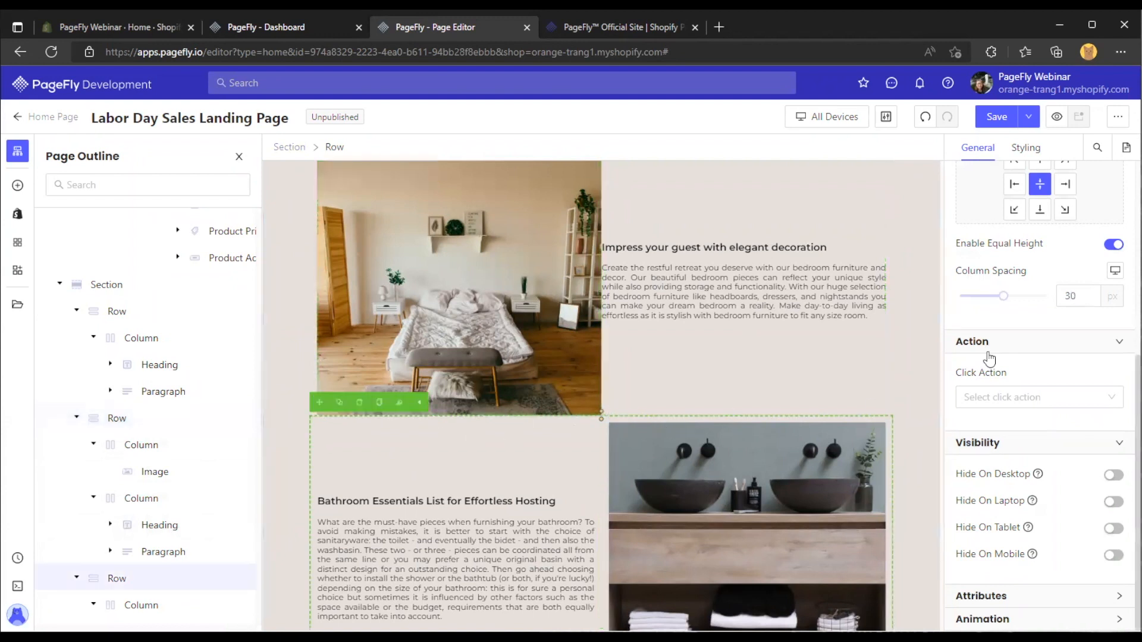
drag(1003, 302, 941, 294)
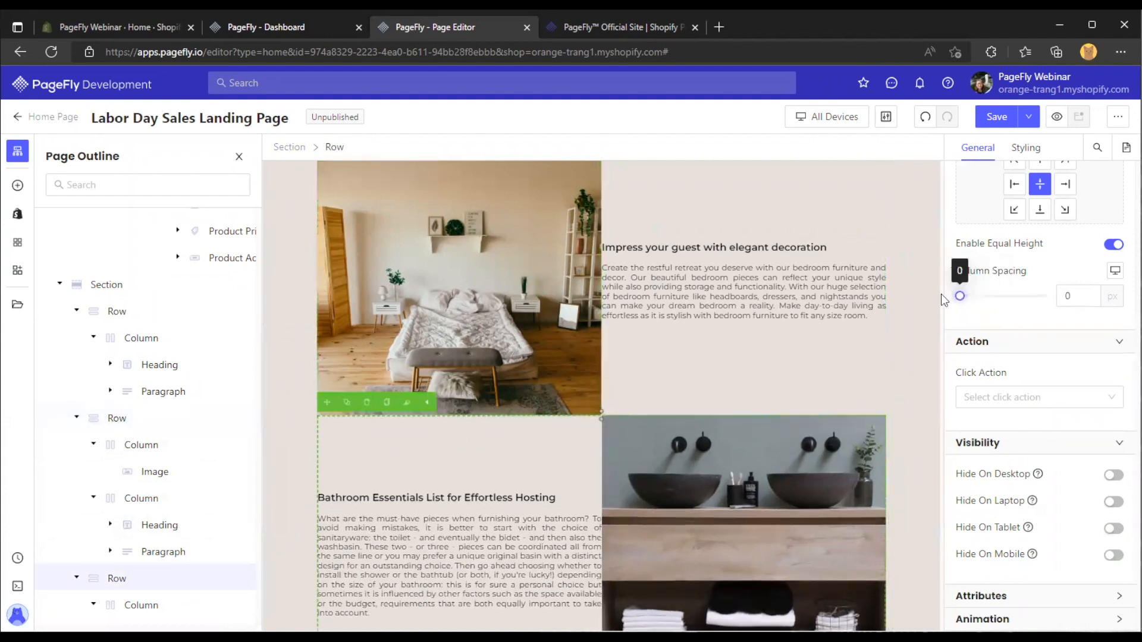
click(917, 378)
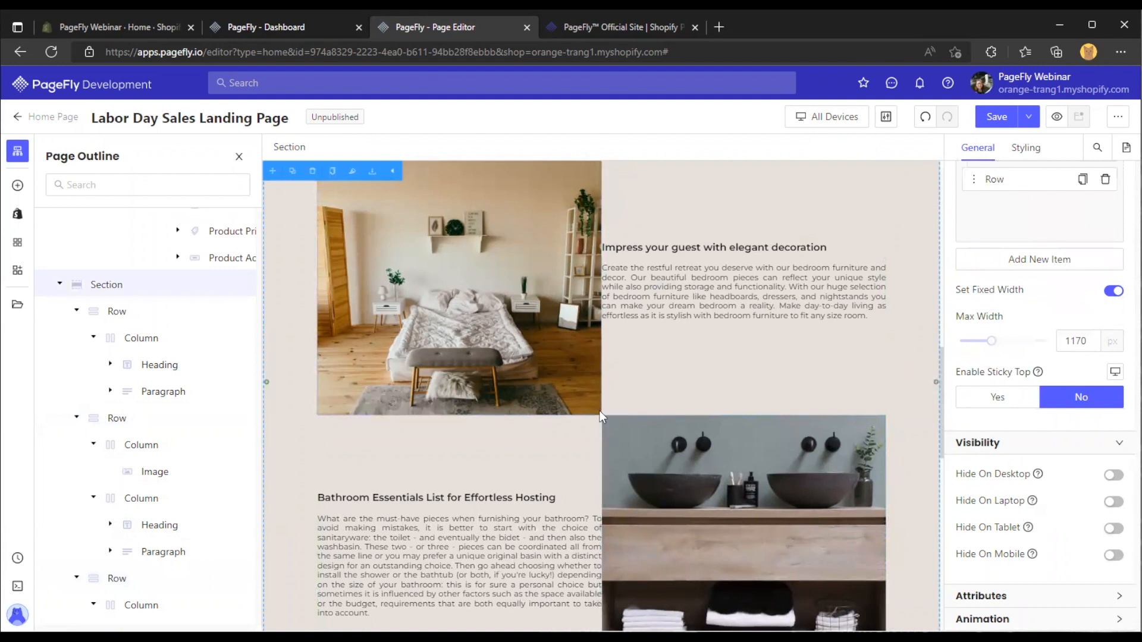
Set the left padding of the bedroom row's text column to 25 px
click(637, 327)
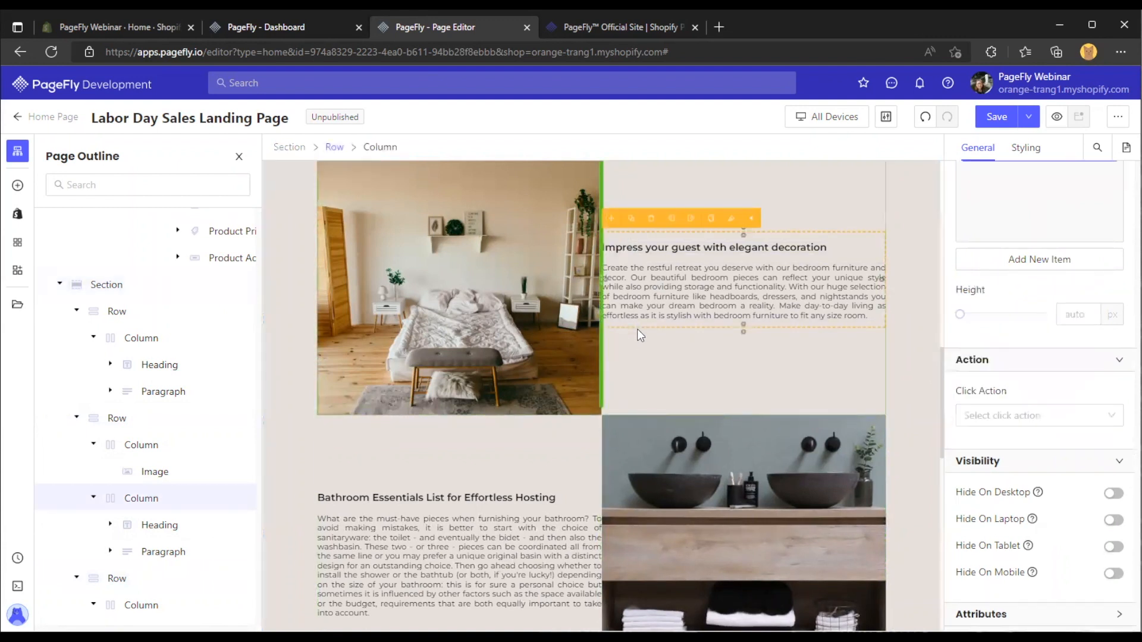
click(1026, 149)
click(972, 345)
text(25)
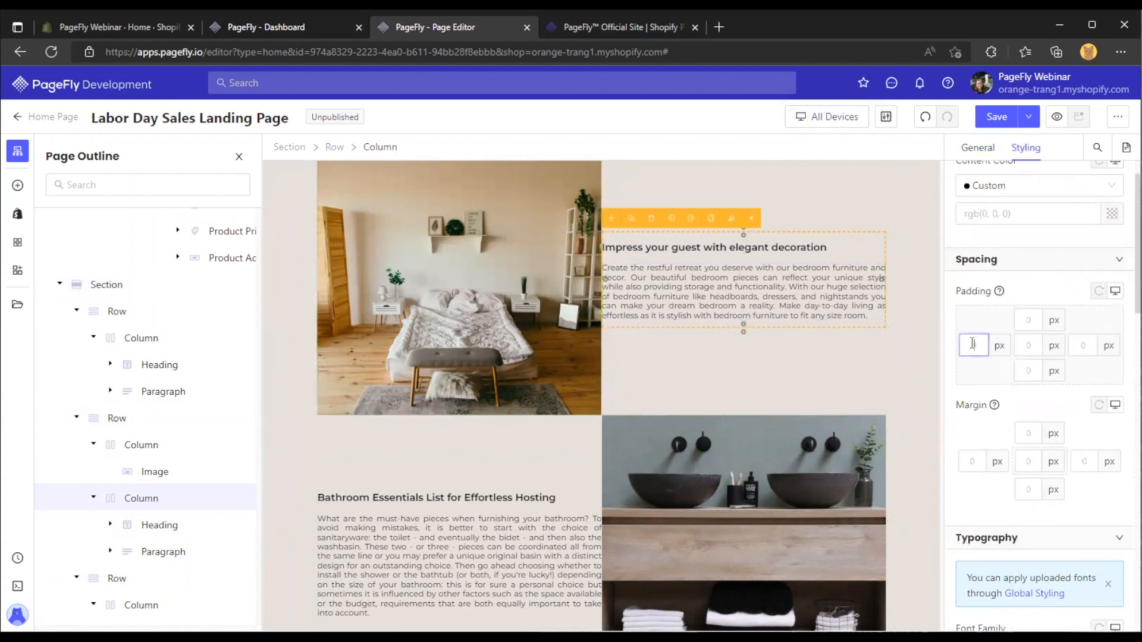
click(718, 387)
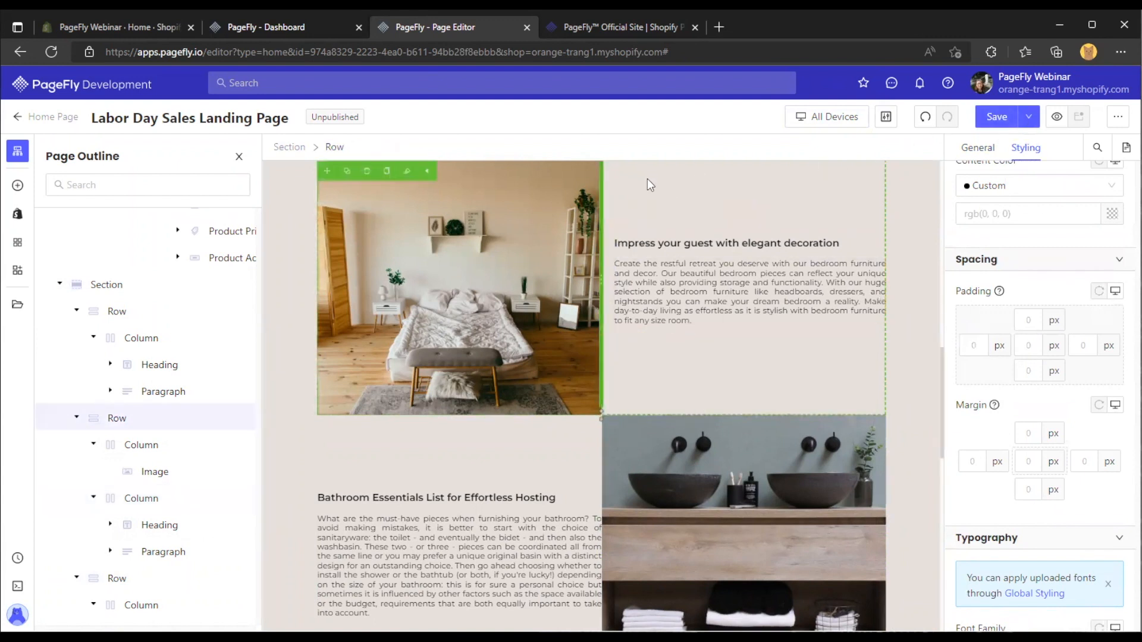
Switch to the Mobile view and set the bedroom row's column spacing to 0 px
click(830, 119)
click(822, 212)
scroll(659, 256, down, 3)
scroll(663, 257, down, 6)
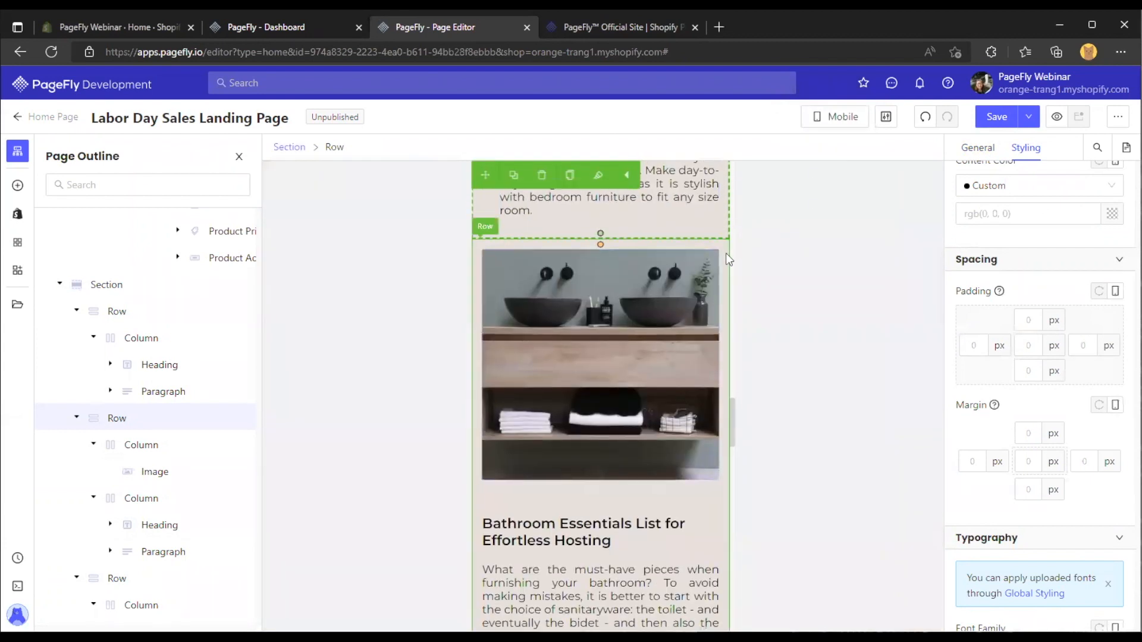
scroll(726, 255, up, 6)
click(982, 153)
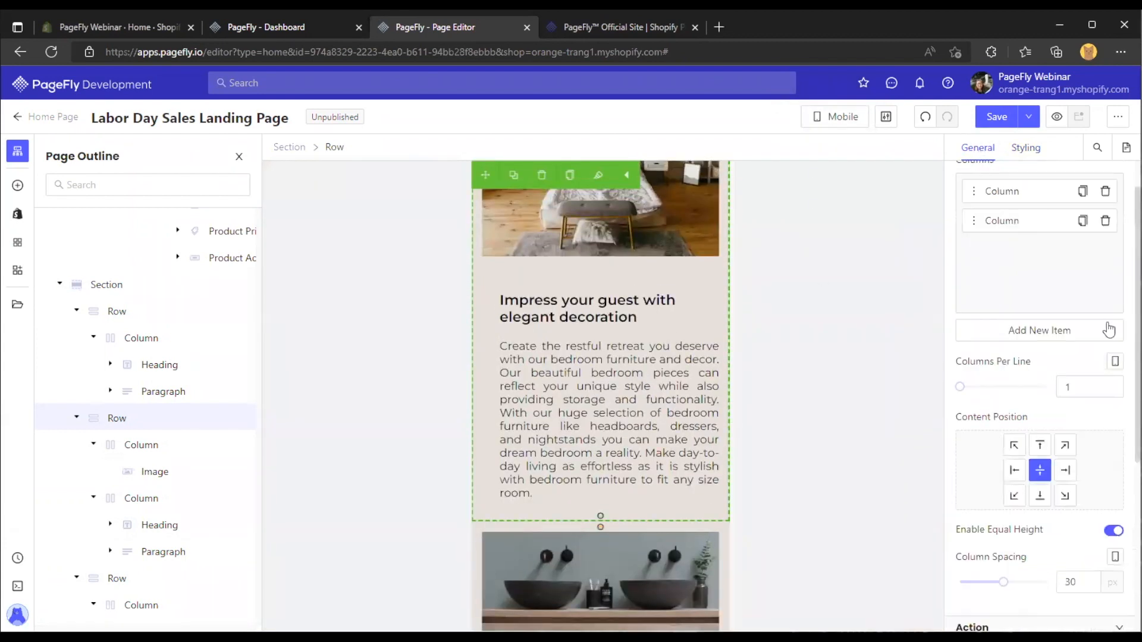
scroll(1106, 328, down, 2)
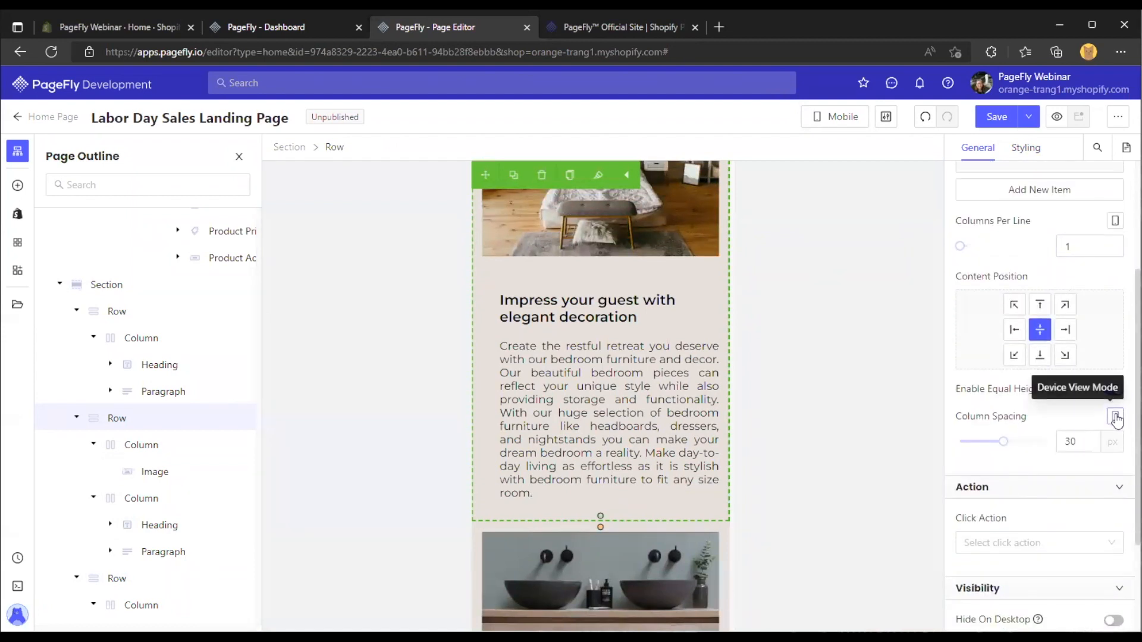
drag(1003, 445, 960, 441)
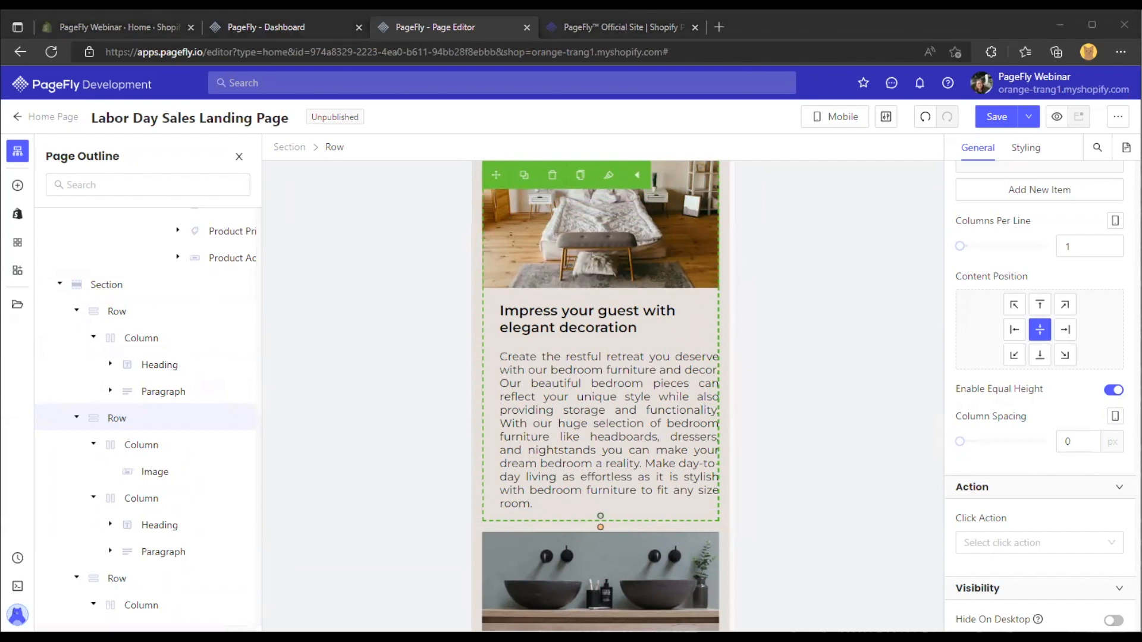
Return to the All Devices view and review the section containing the bedroom and bathroom rows
click(833, 150)
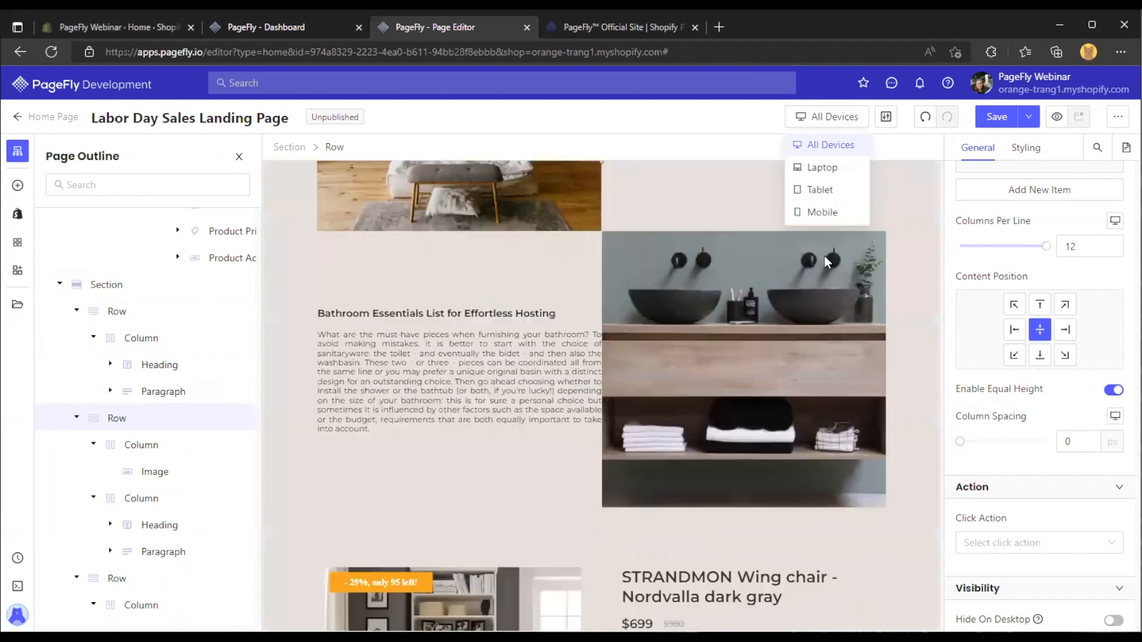
click(905, 266)
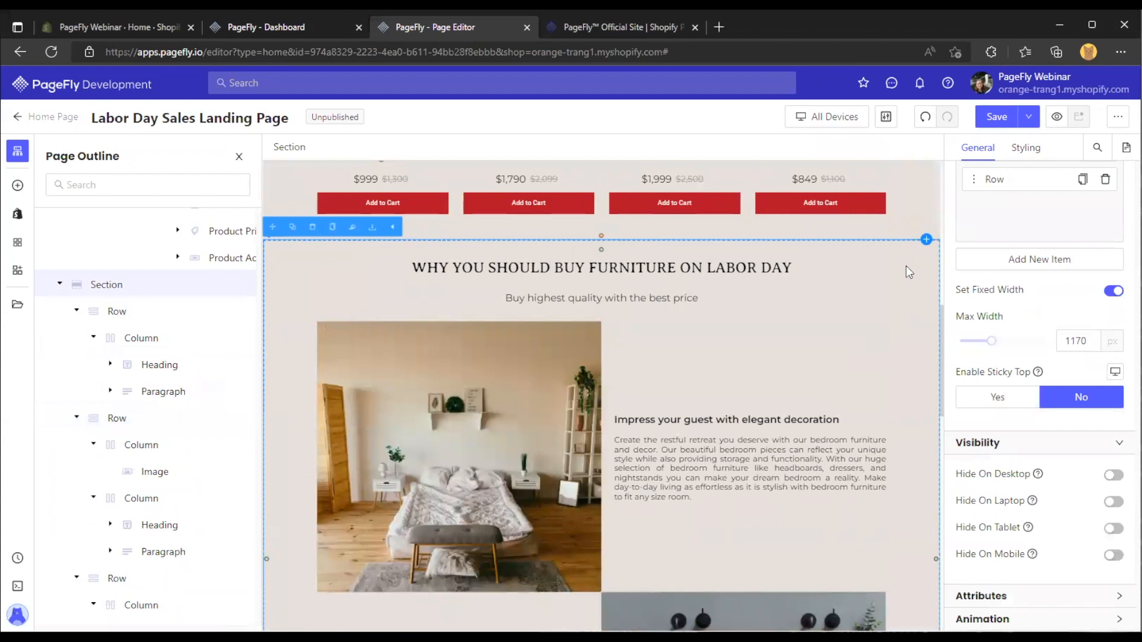
scroll(912, 301, down, 1)
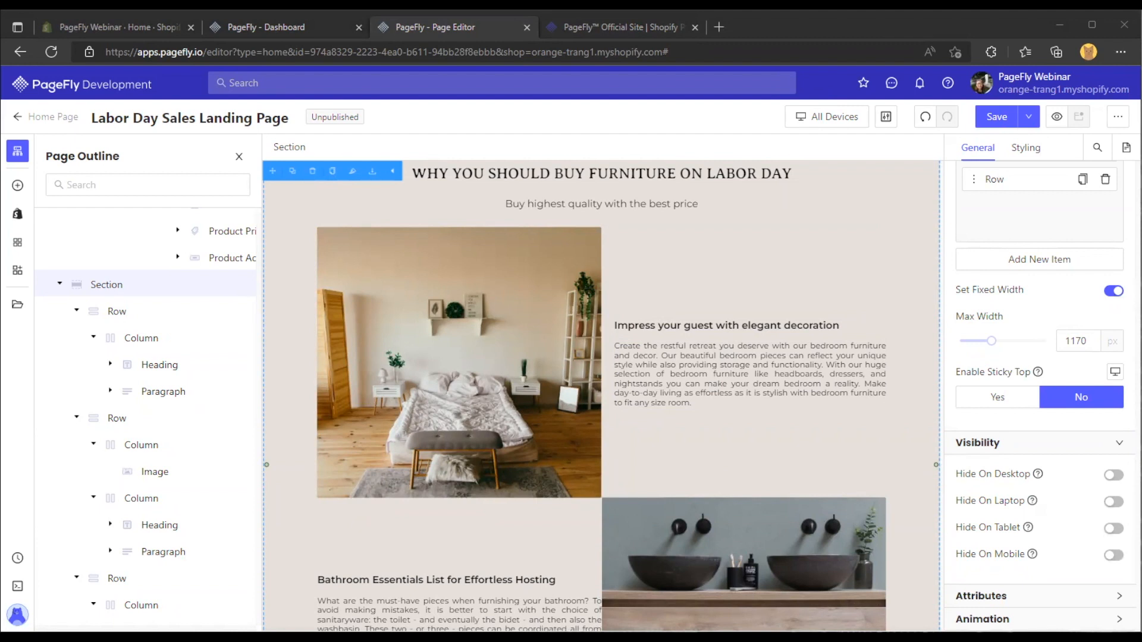
Select the product media in the product list and check its Media List setting for Mobile
scroll(727, 405, up, 7)
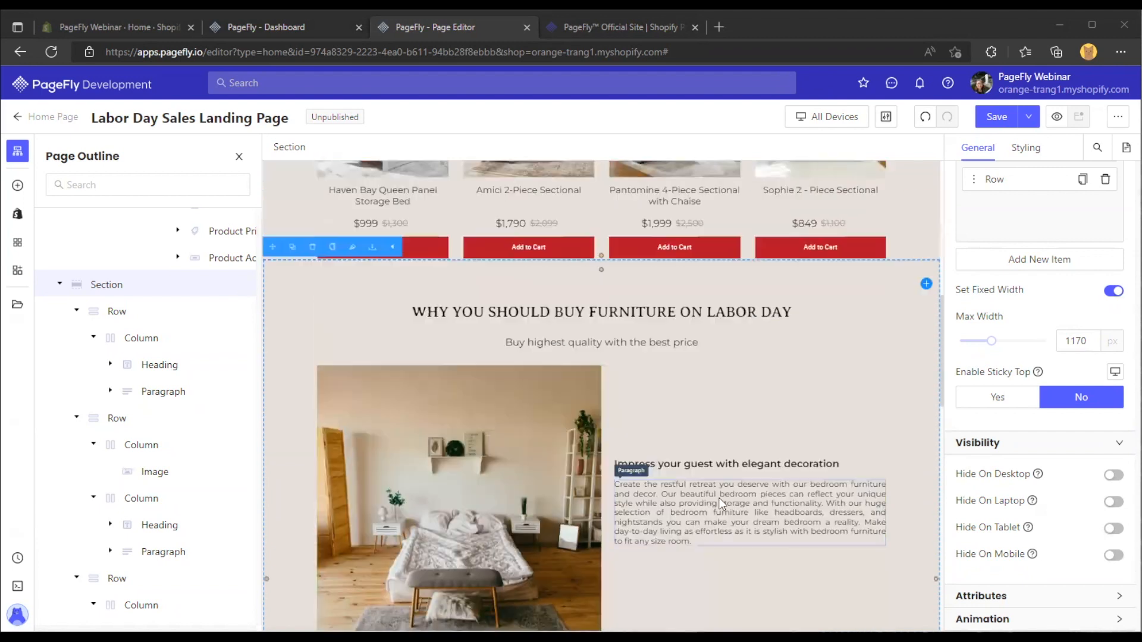
click(727, 405)
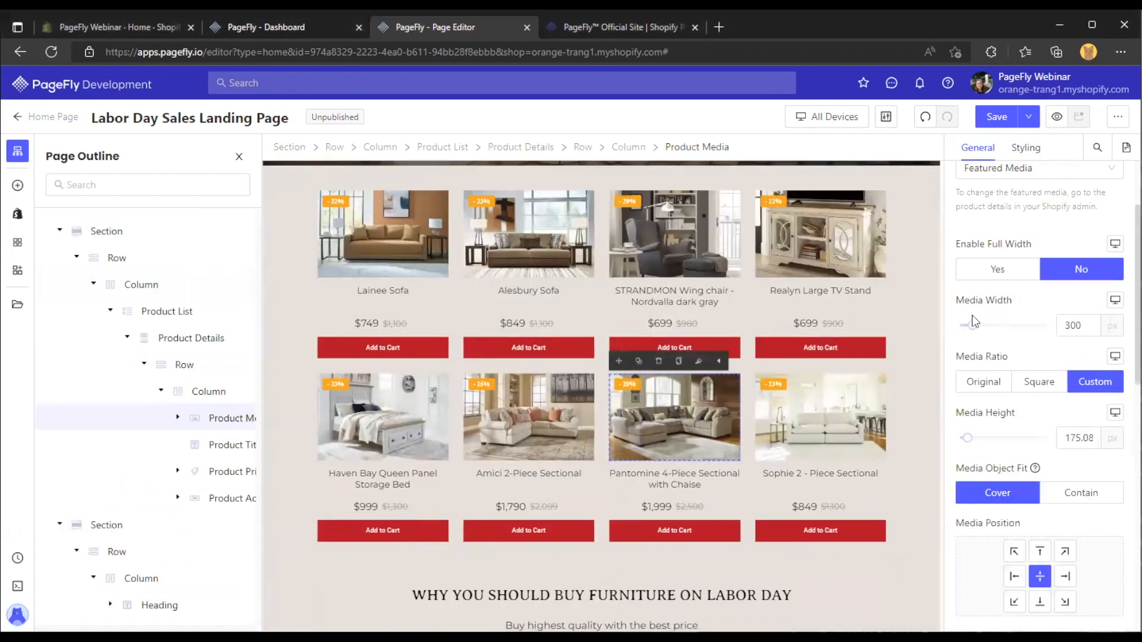
scroll(1100, 410, down, 5)
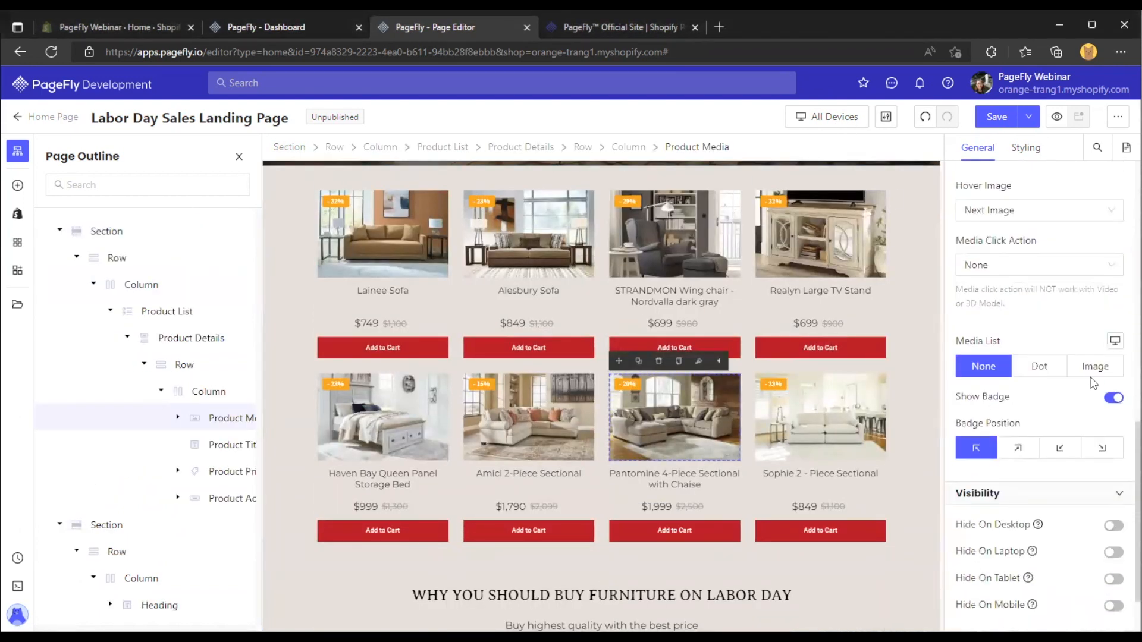
click(1115, 342)
click(1096, 435)
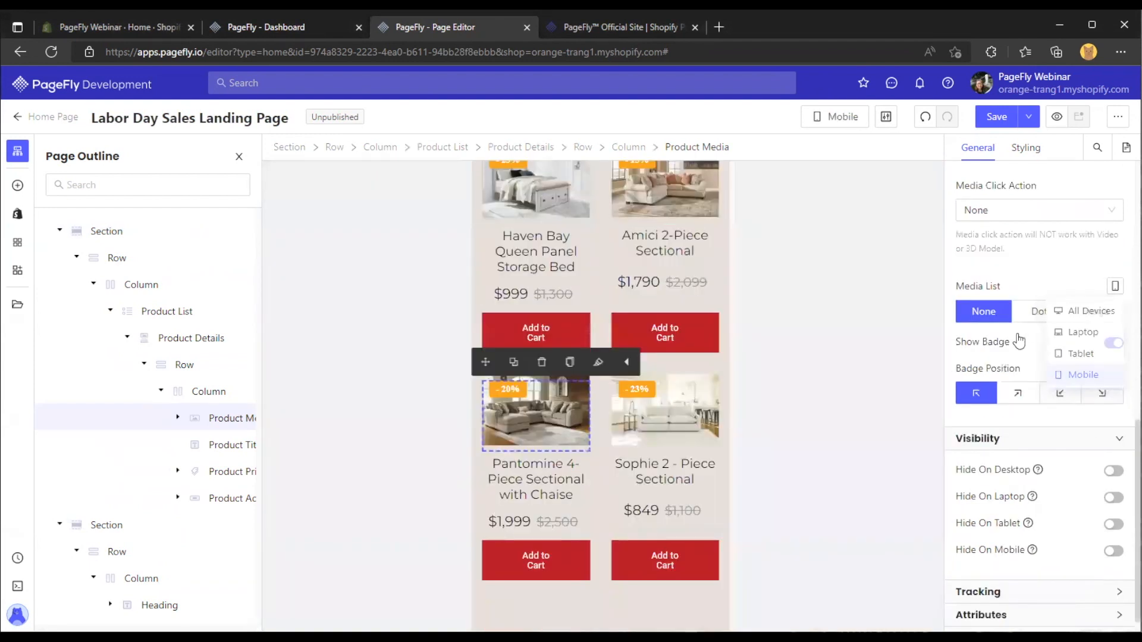
Return to the All Devices view and look up Product Media among the Shopify elements
click(831, 122)
click(834, 145)
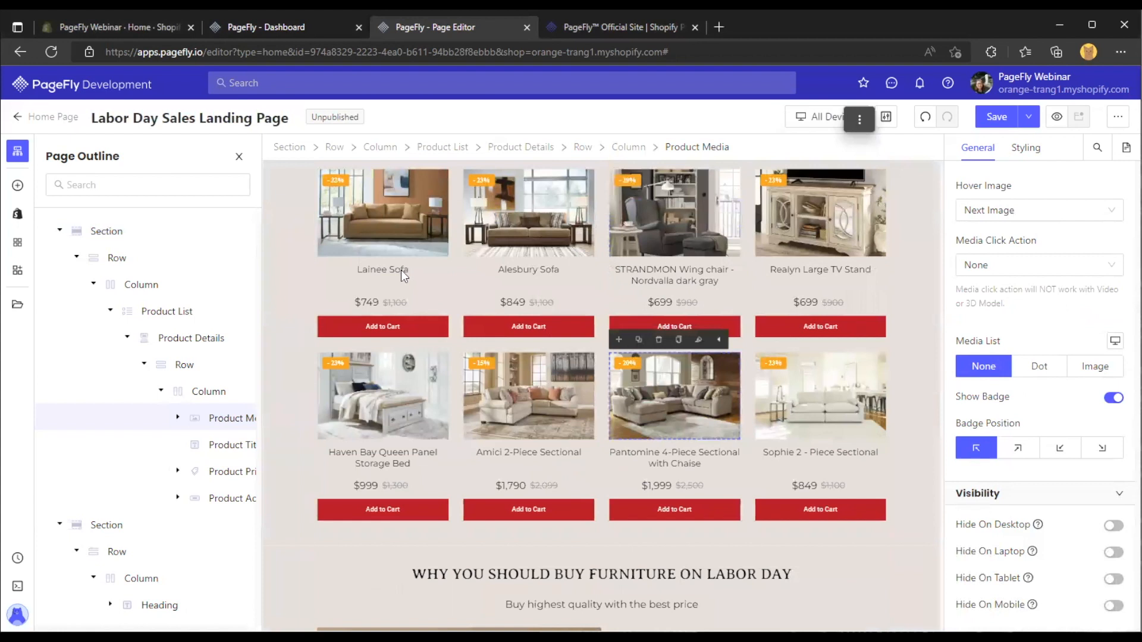
click(18, 214)
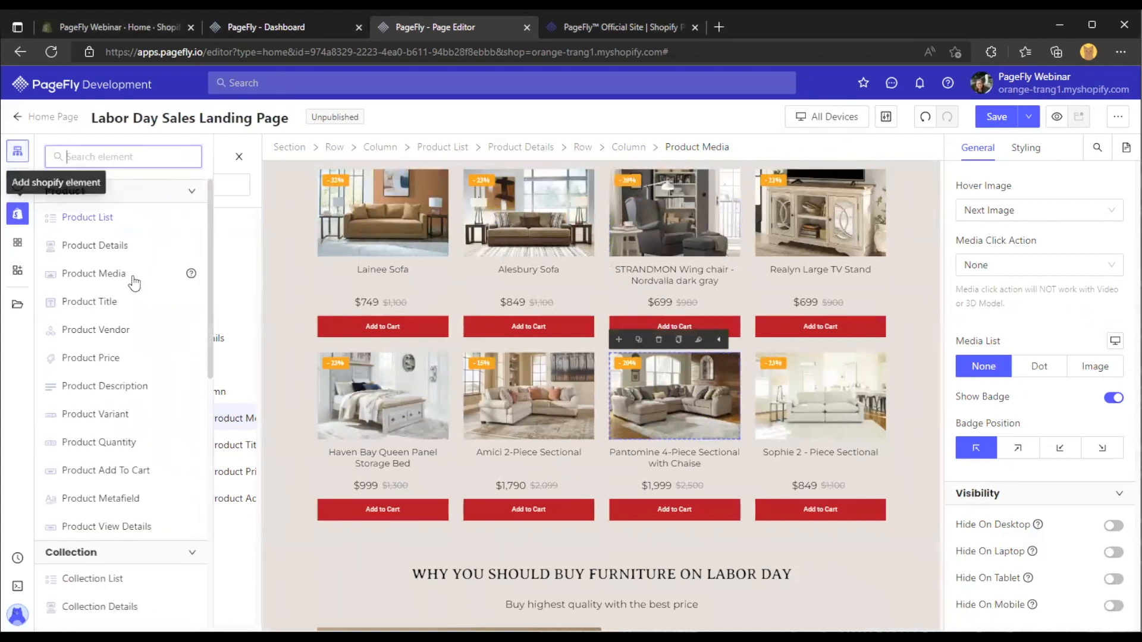
click(103, 274)
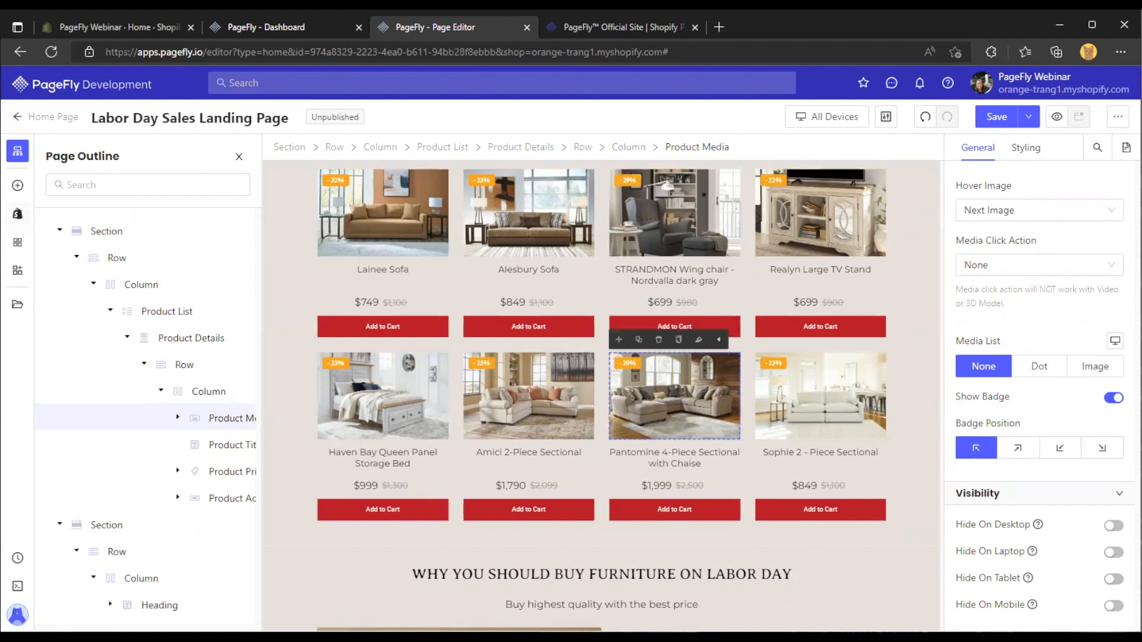
Select the Labor Day Sales hero section and bring up its background image styling settings
scroll(651, 337, up, 5)
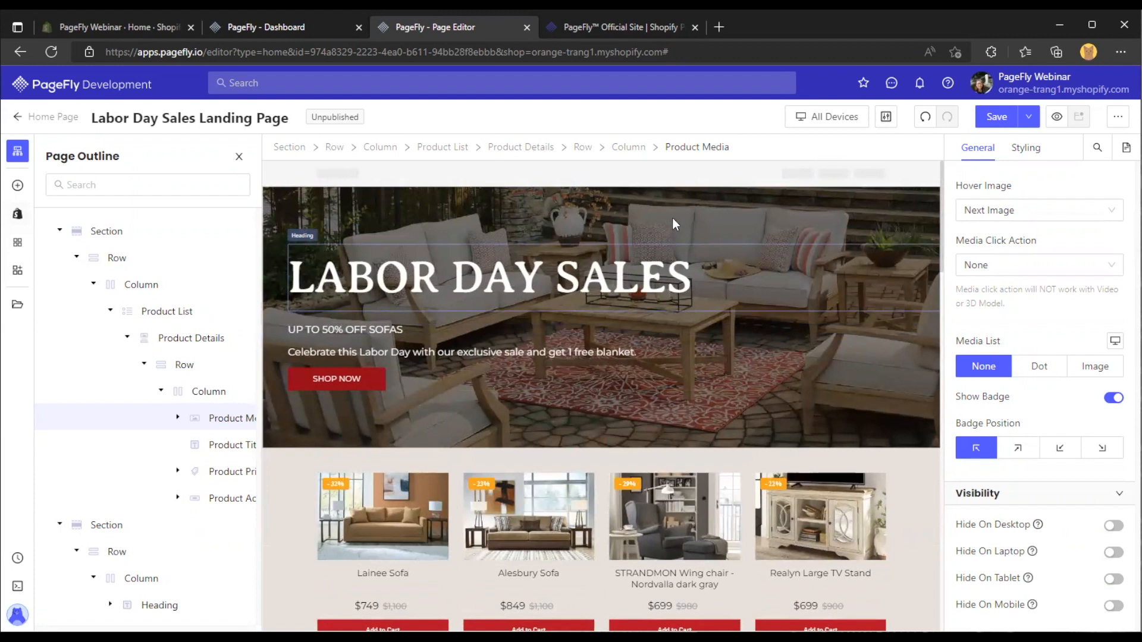
click(685, 200)
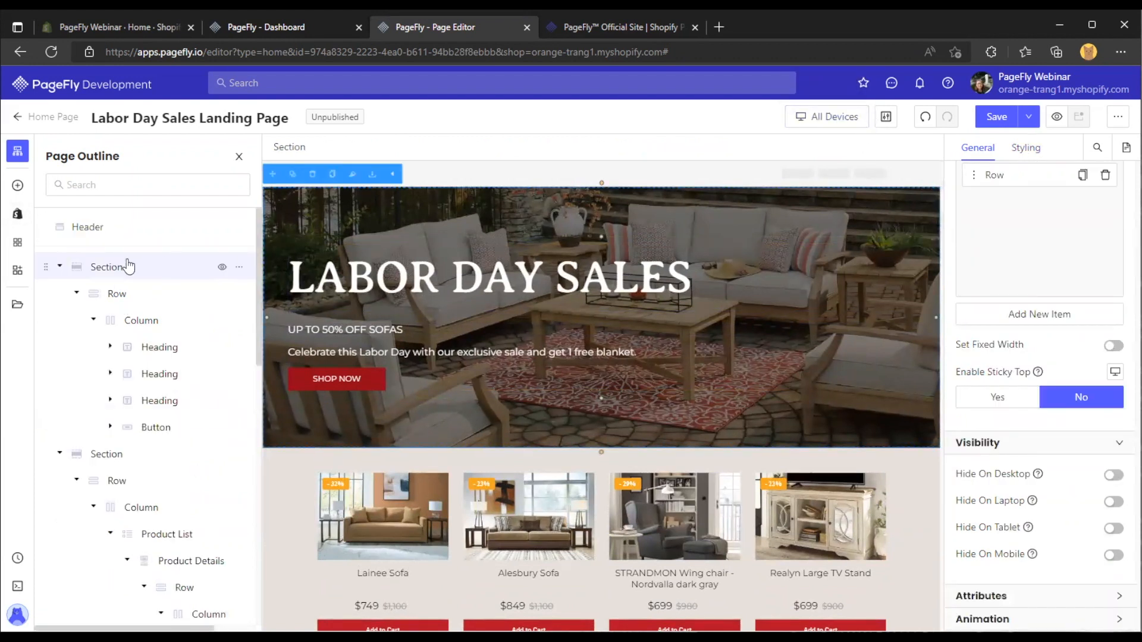
click(1026, 147)
scroll(983, 330, down, 10)
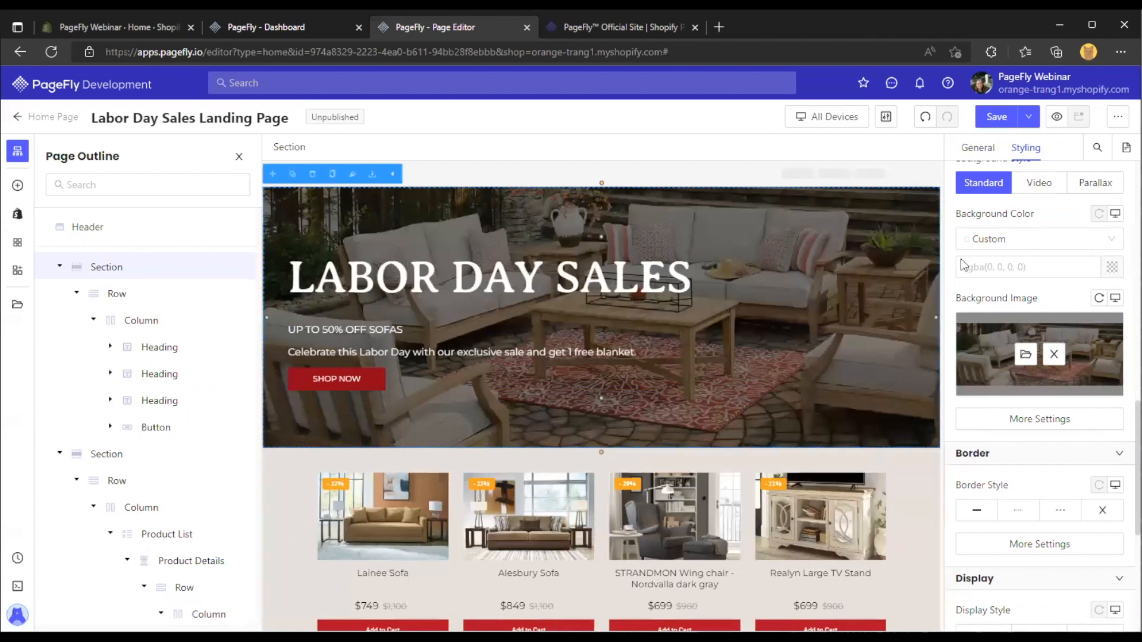
Examine the hero section's background image and its reselect option in the Mobile view, and return to All Devices
click(830, 121)
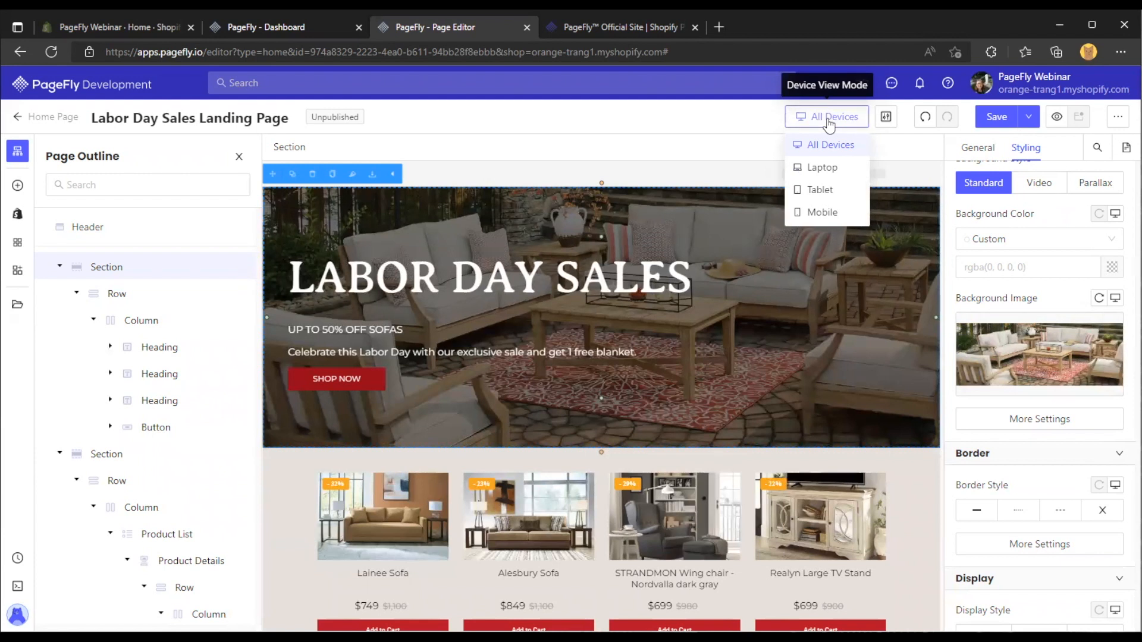
click(816, 216)
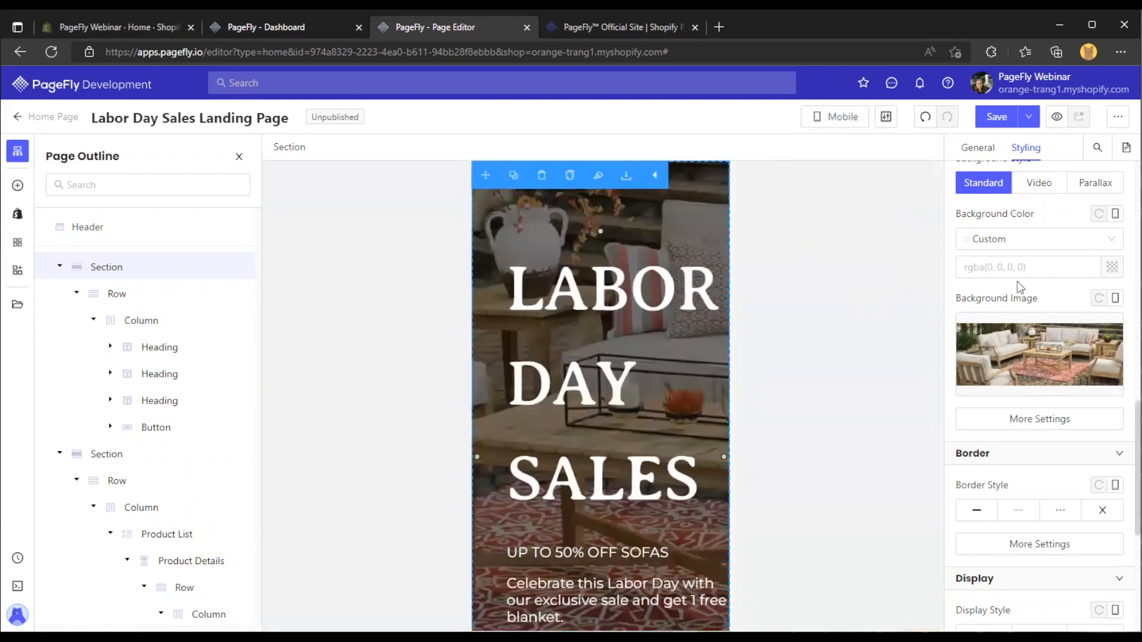
mouse_move(1047, 319)
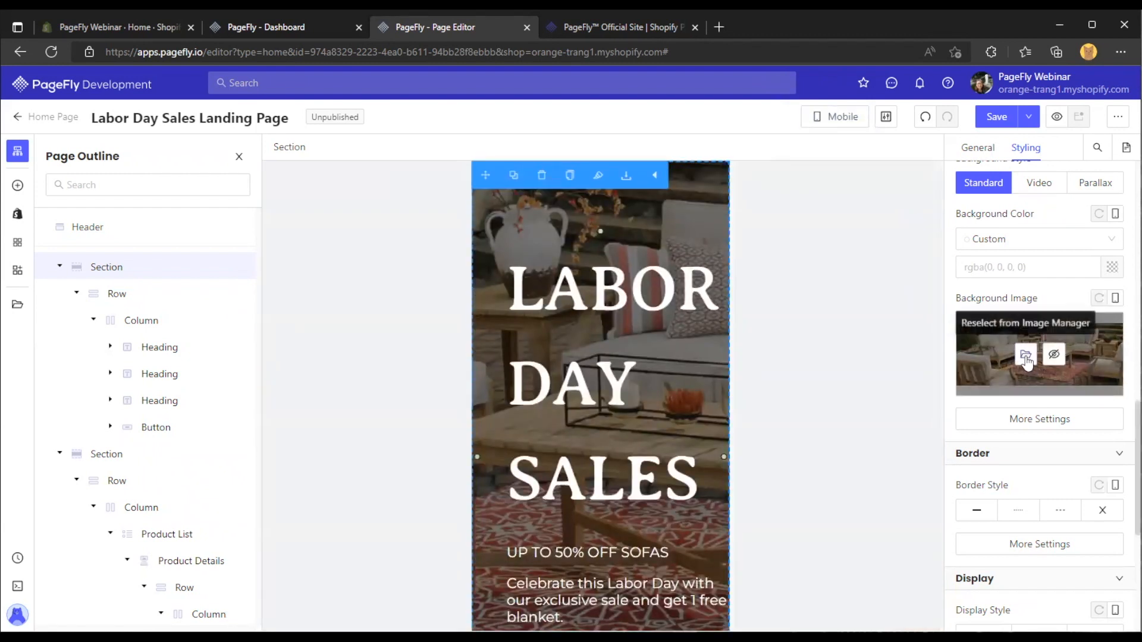
click(850, 130)
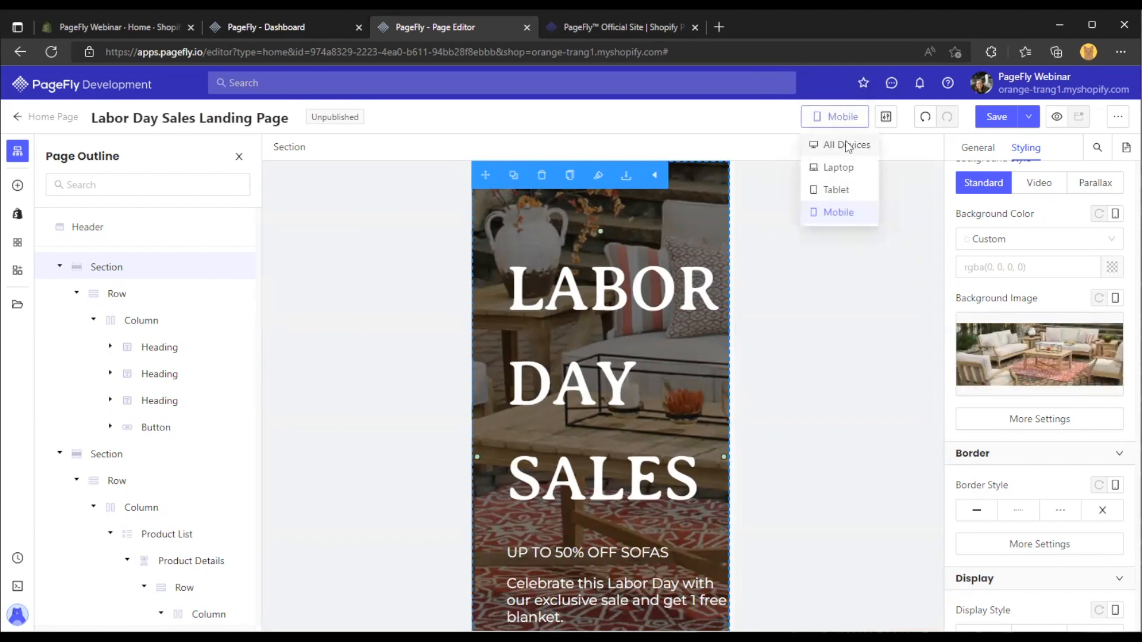
click(845, 145)
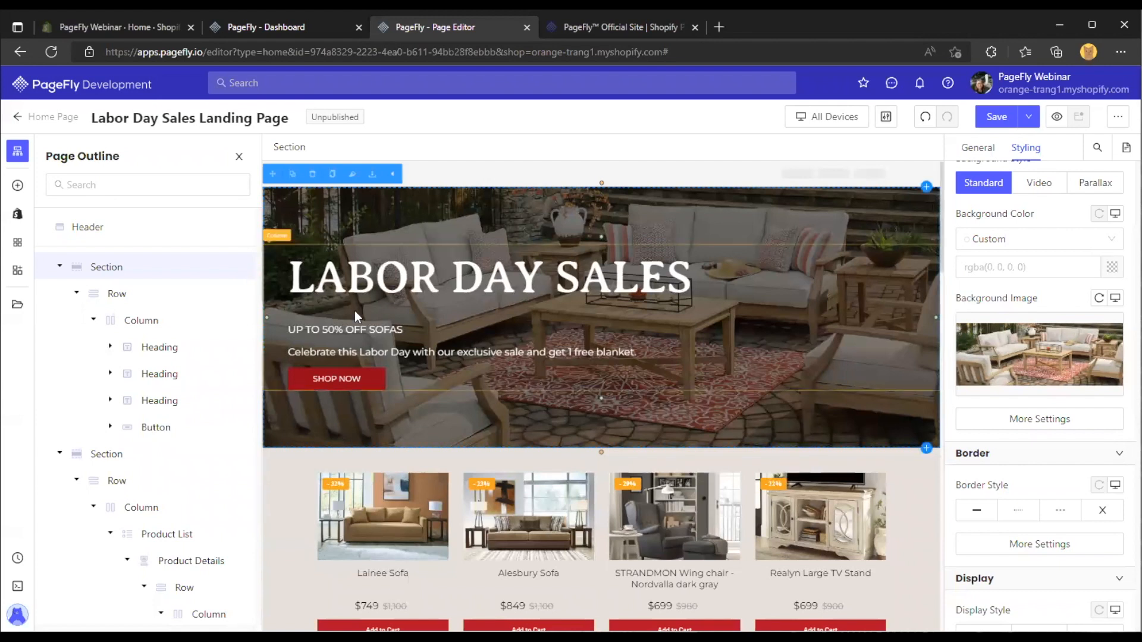
Set the left padding of the "Why You Should Buy Furniture on Labor Day" heading to 300 px for All Devices
click(370, 293)
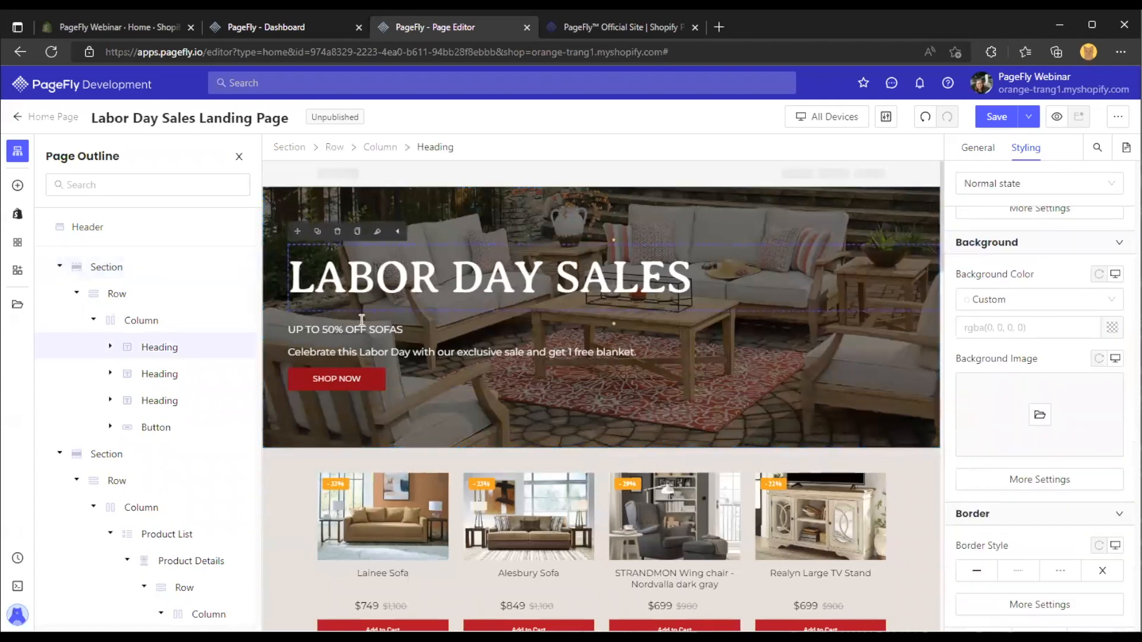
scroll(445, 322, down, 10)
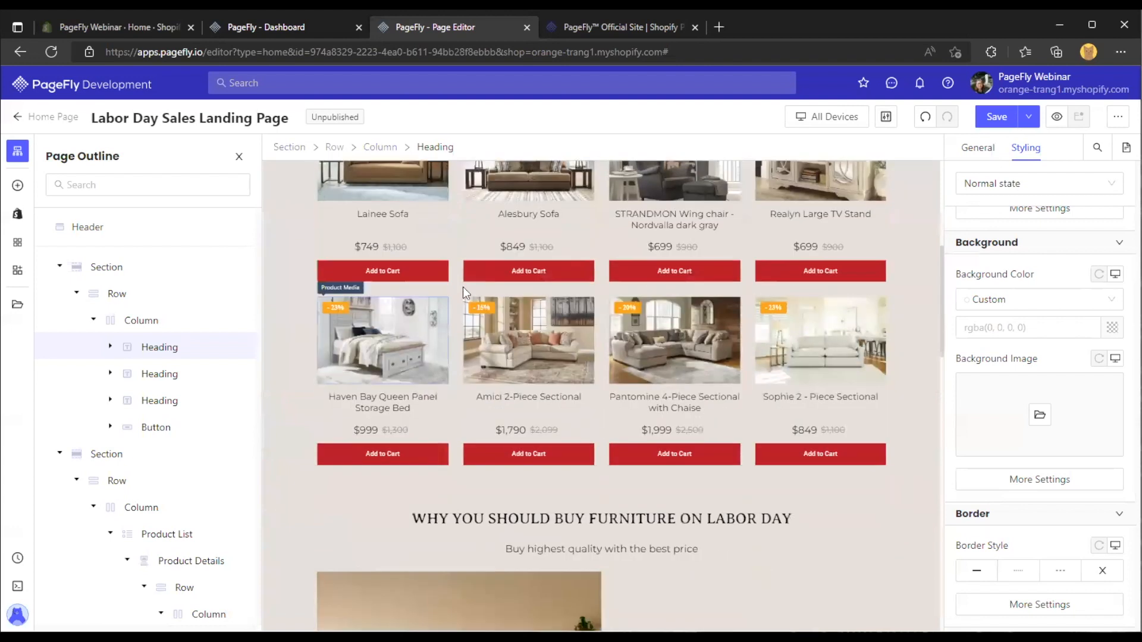
click(467, 276)
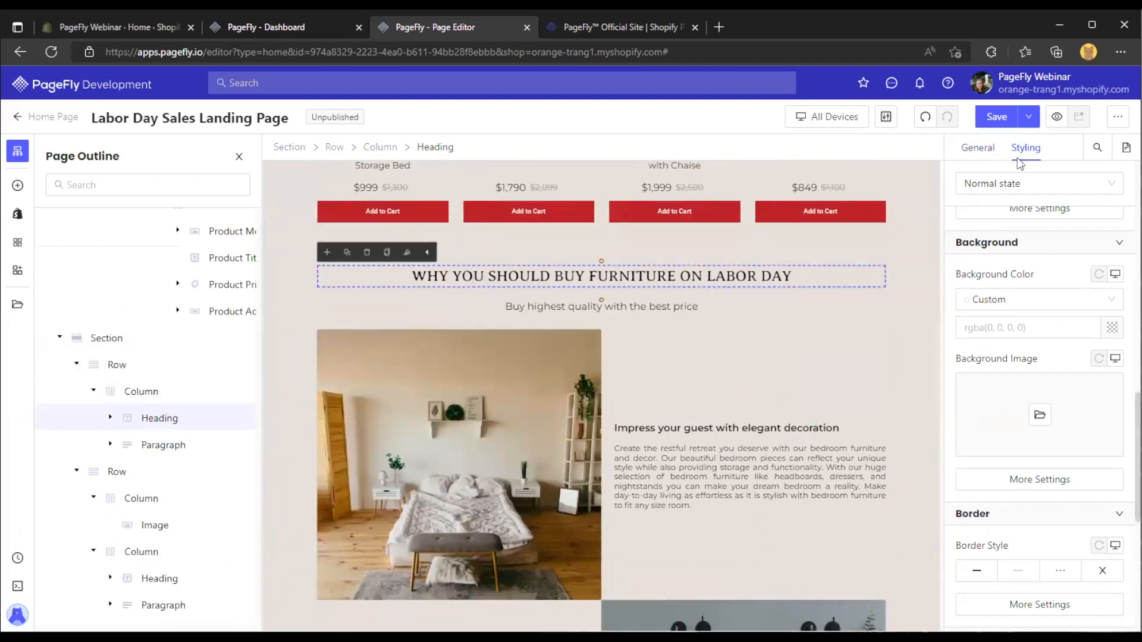
scroll(1031, 392, up, 5)
scroll(1031, 395, up, 2)
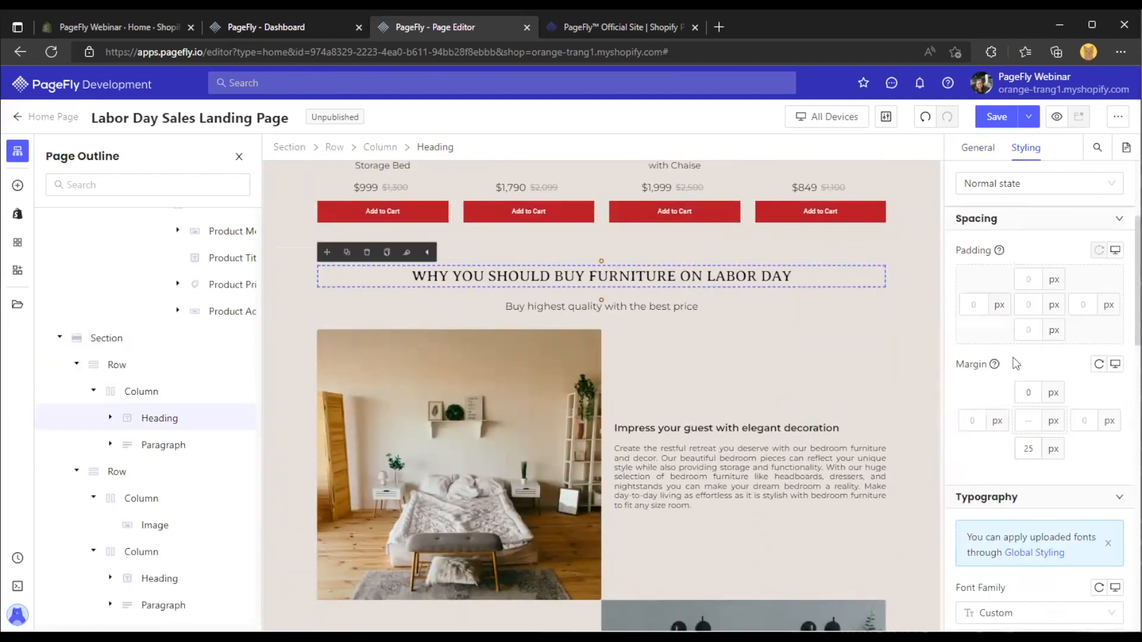
click(975, 305)
text(300)
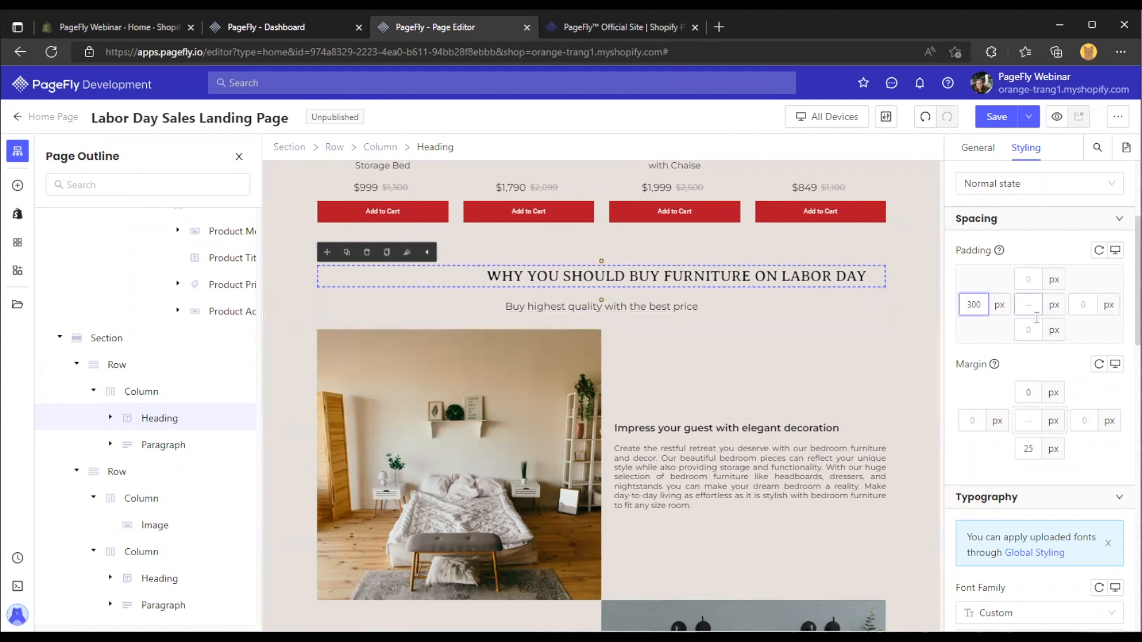
In the Mobile view, set the left padding of the "Why You Should Buy Furniture on Labor Day" heading to 0 px
scroll(987, 321, down, 1)
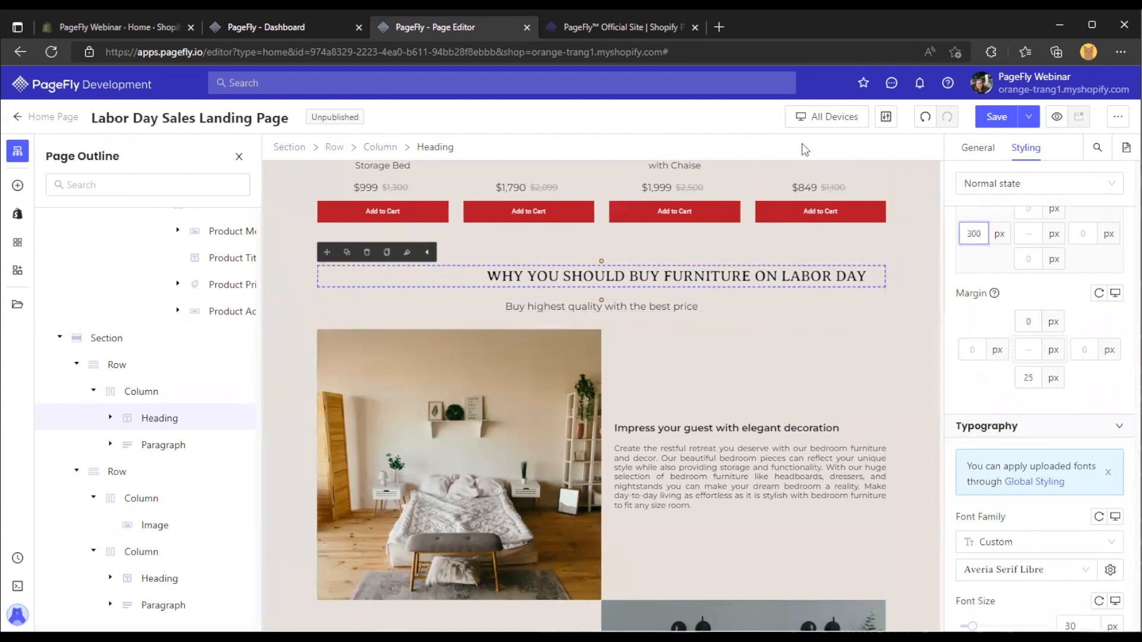
click(828, 118)
click(824, 213)
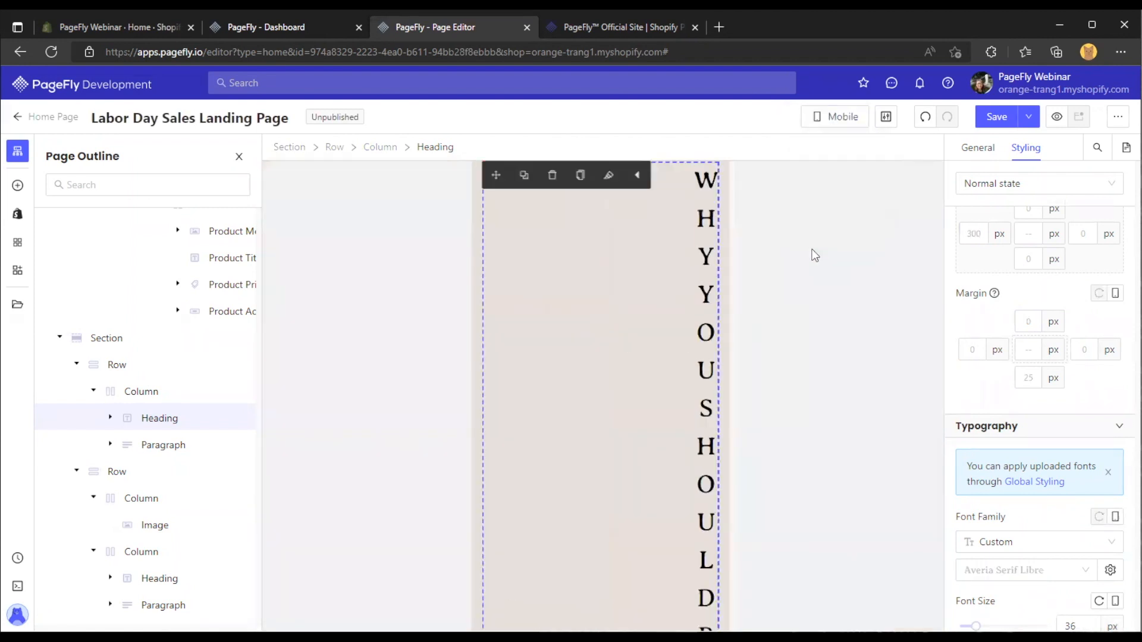
scroll(684, 238, down, 10)
scroll(698, 250, up, 15)
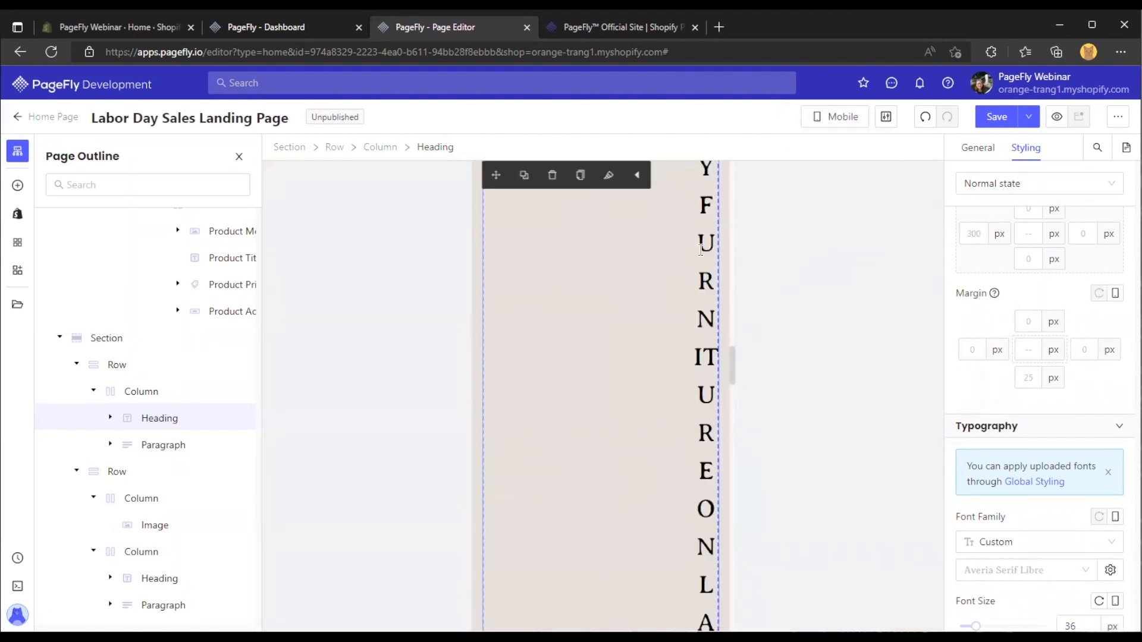
scroll(697, 259, down, 3)
scroll(697, 259, up, 1)
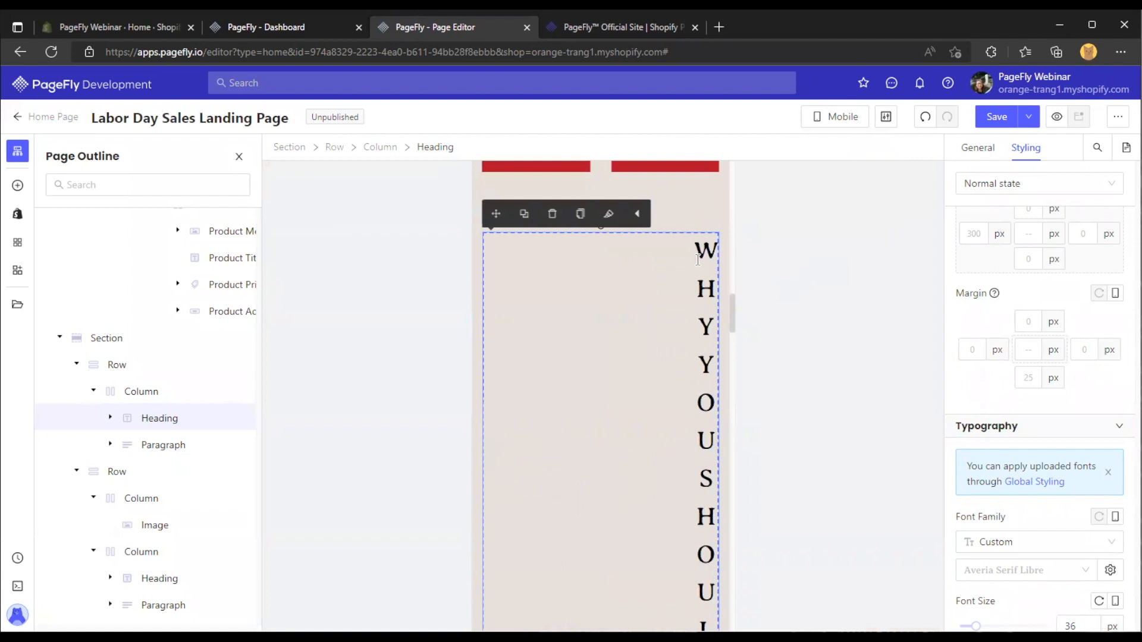
scroll(976, 318, up, 1)
scroll(978, 286, up, 1)
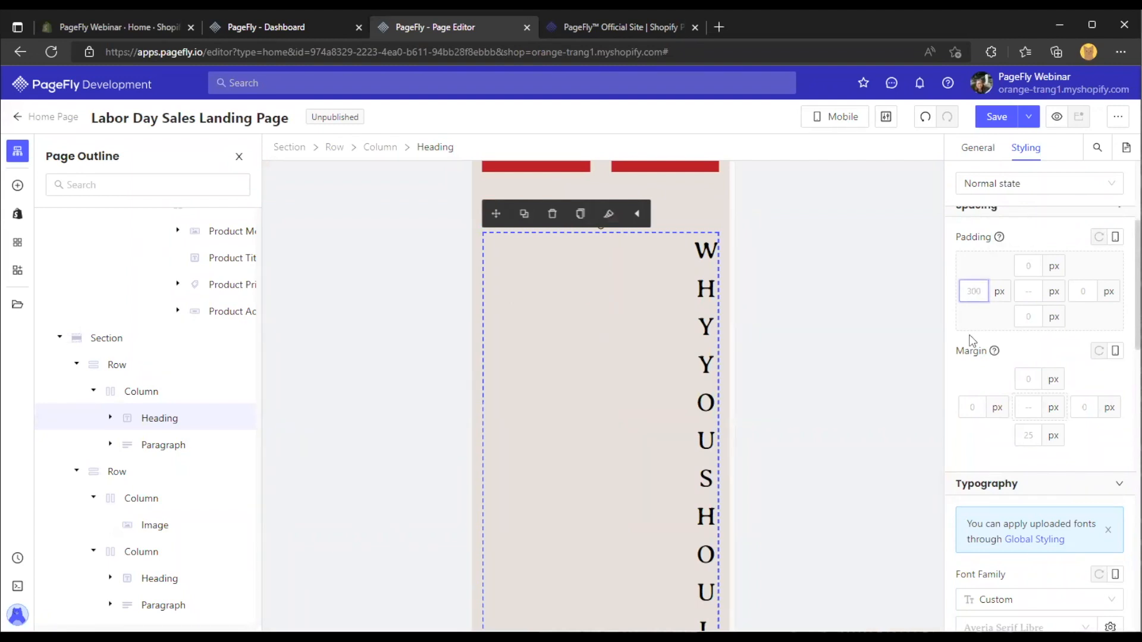
text(0)
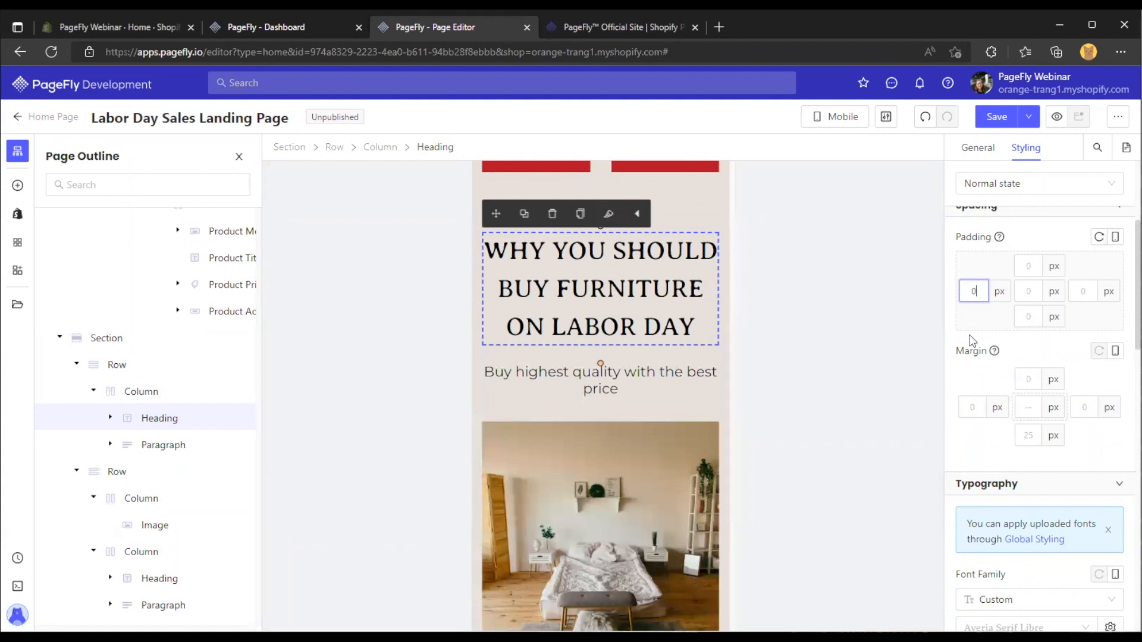
Try a left padding of 50 px on the mobile heading, and set it back to 0 px
text(5)
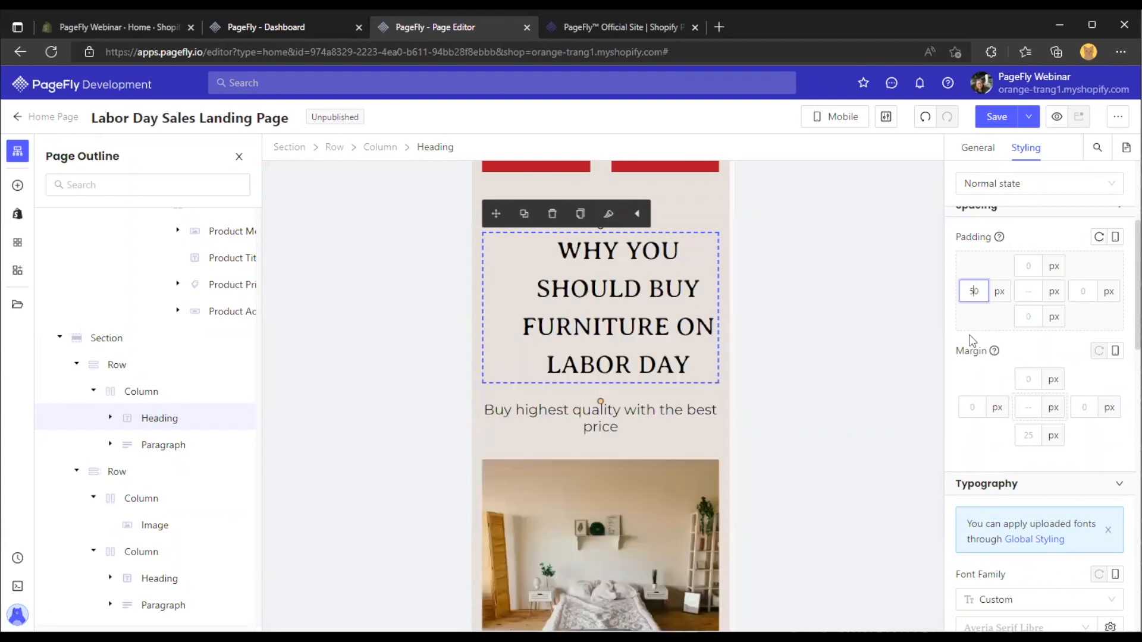
key(ctrl+a)
text(0)
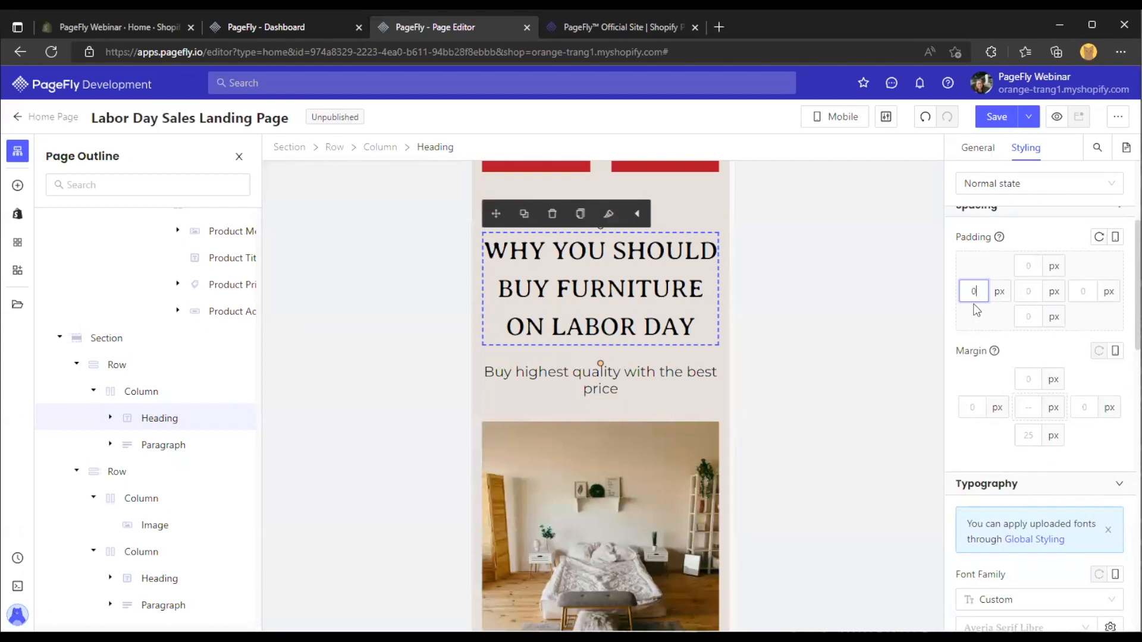
Return to the All Devices view and check the bedroom image's element type below the furniture heading
click(837, 118)
click(846, 144)
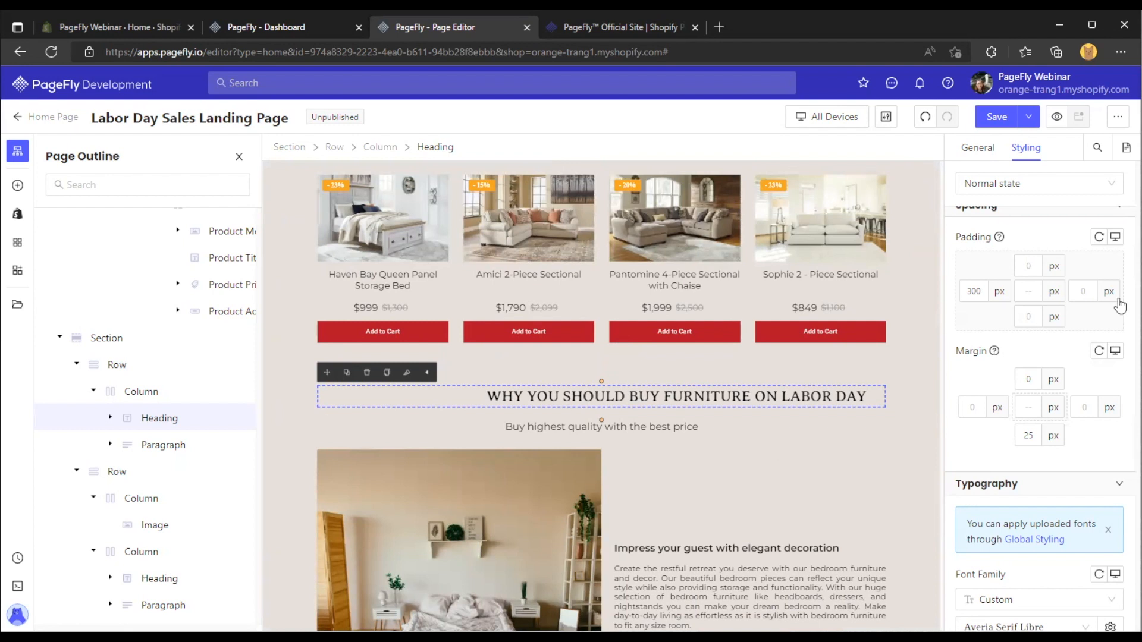
scroll(568, 366, up, 2)
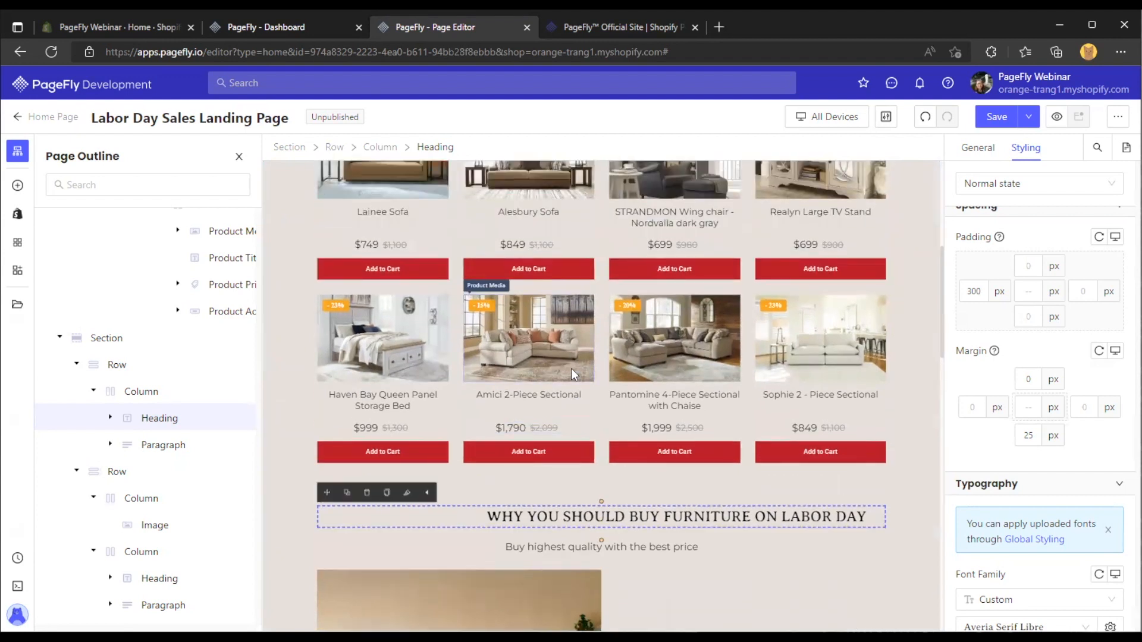
scroll(466, 293, down, 1)
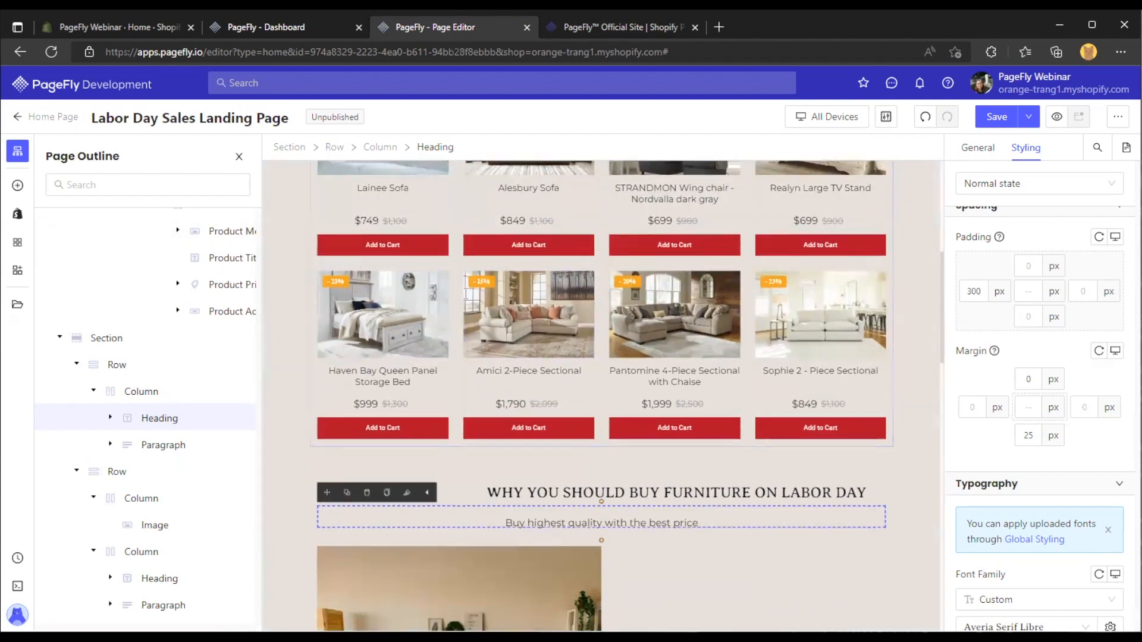
scroll(433, 461, down, 3)
click(432, 459)
scroll(416, 387, down, 3)
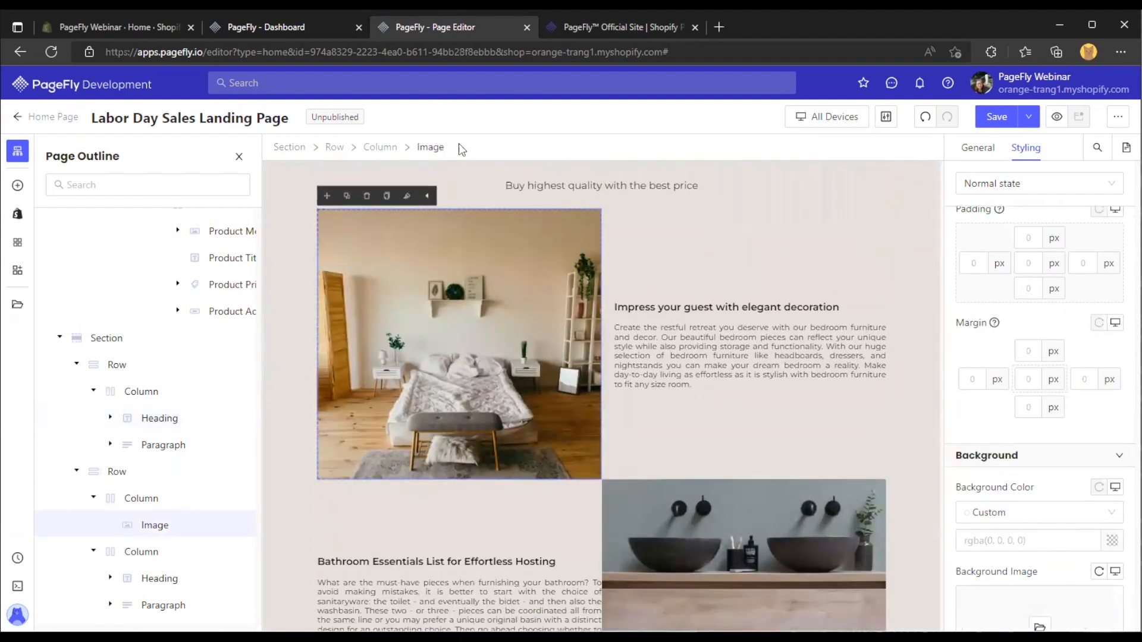
double_click(421, 143)
scroll(515, 444, up, 5)
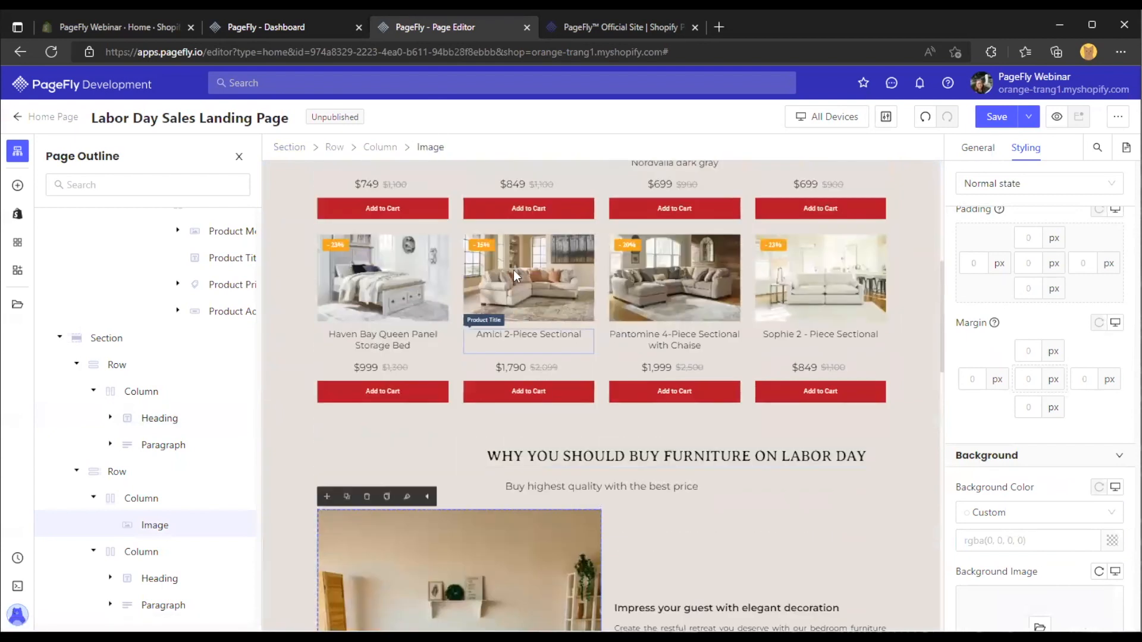
Select the Amici 2-Piece Sectional's product media in the product list and point out its element type
click(515, 270)
drag(738, 150, 664, 148)
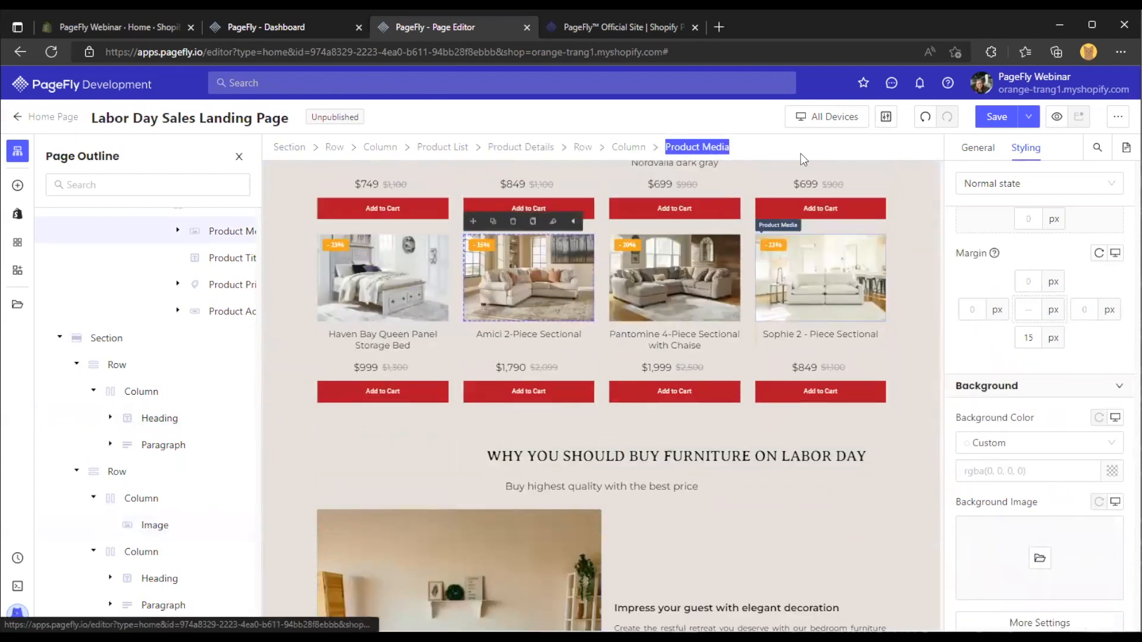
click(801, 153)
scroll(600, 296, down, 2)
scroll(594, 302, down, 2)
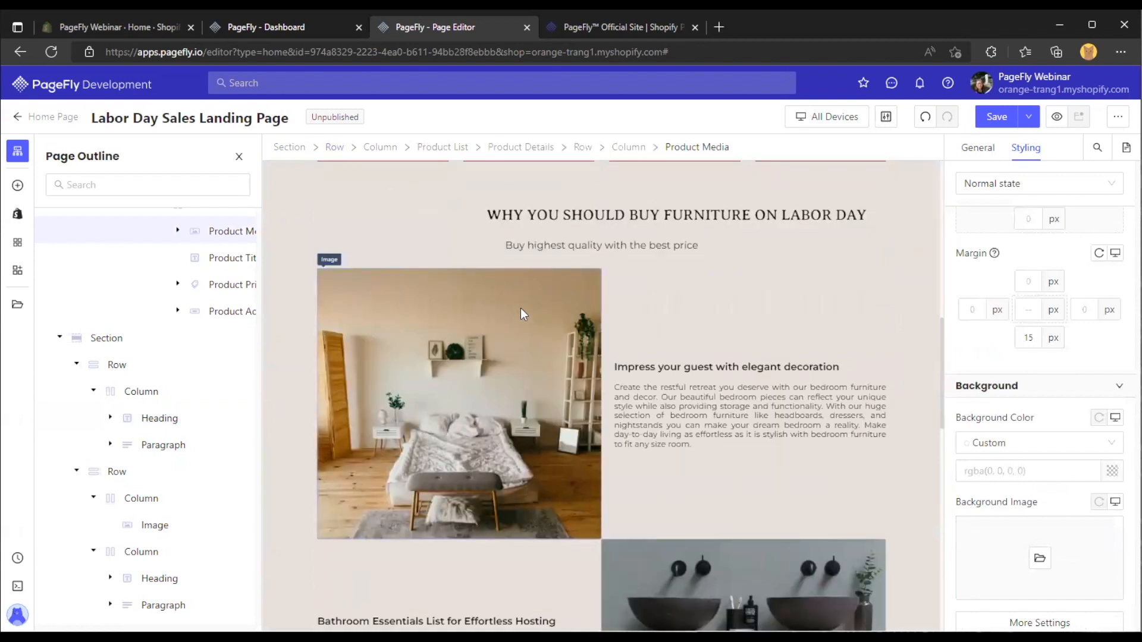
In the Laptop view, turn off full width for the product media and set its media width to 263 px
click(828, 120)
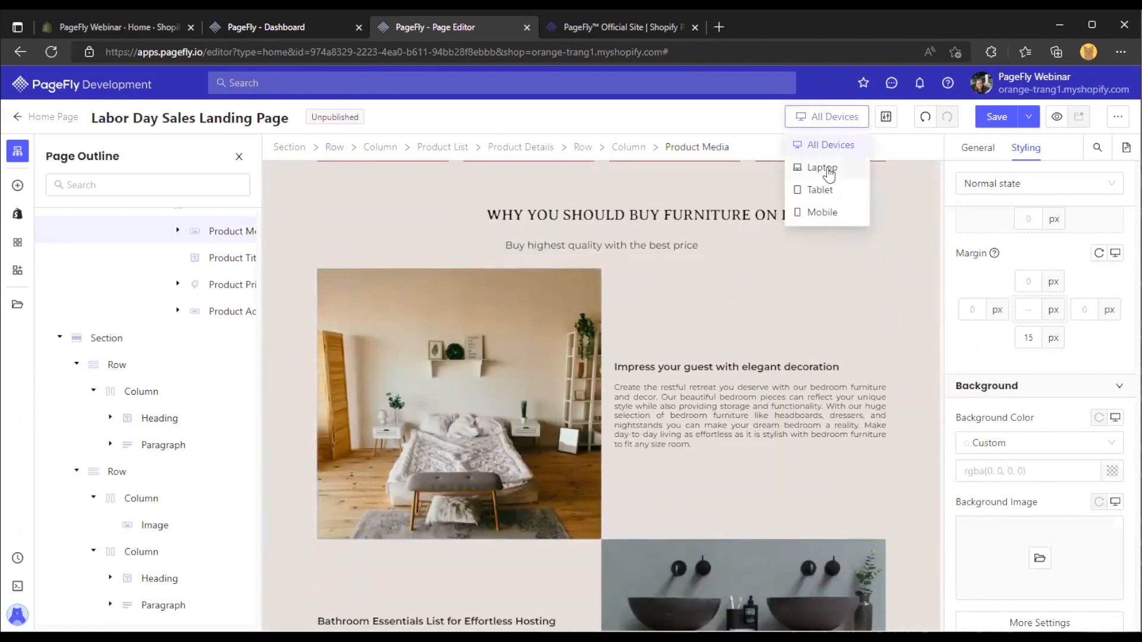
click(827, 170)
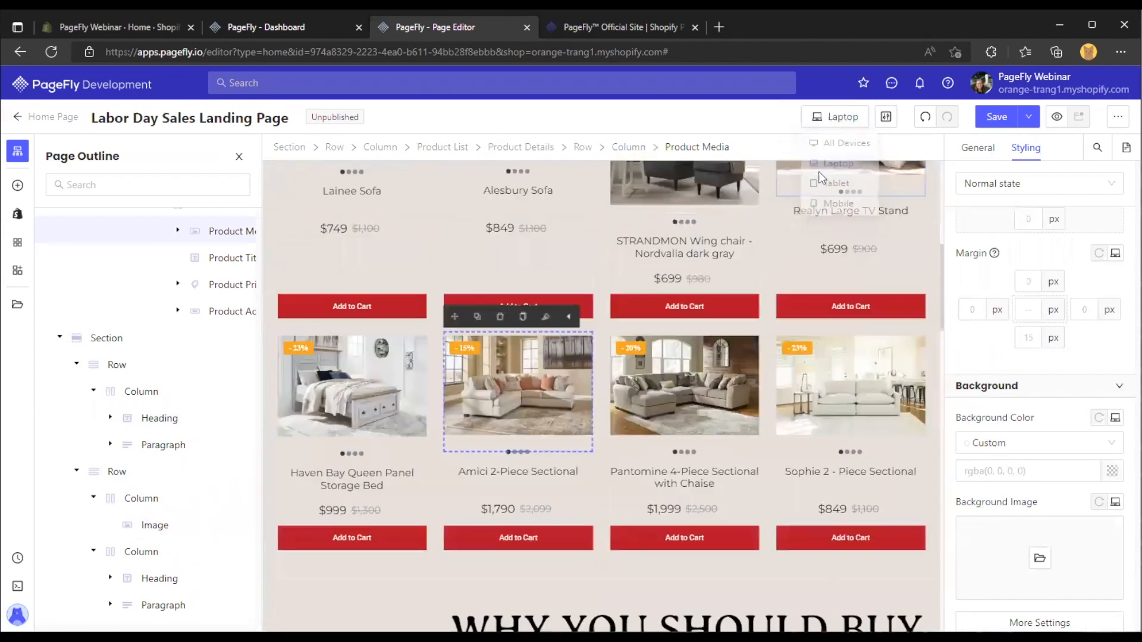
click(978, 148)
scroll(1025, 261, up, 2)
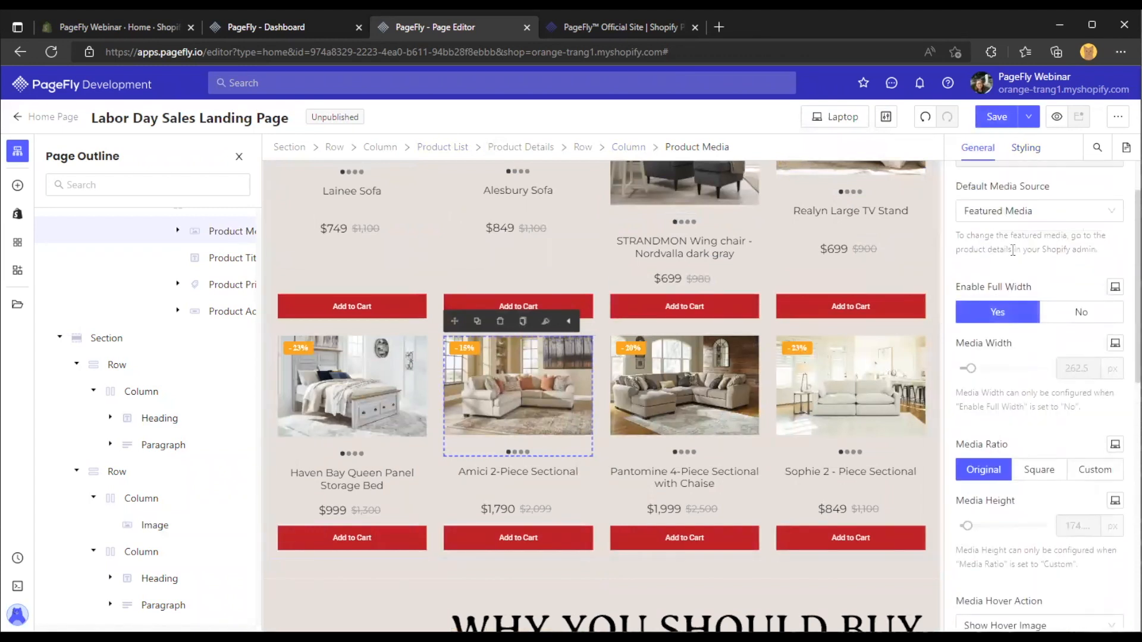
drag(984, 287, 1030, 290)
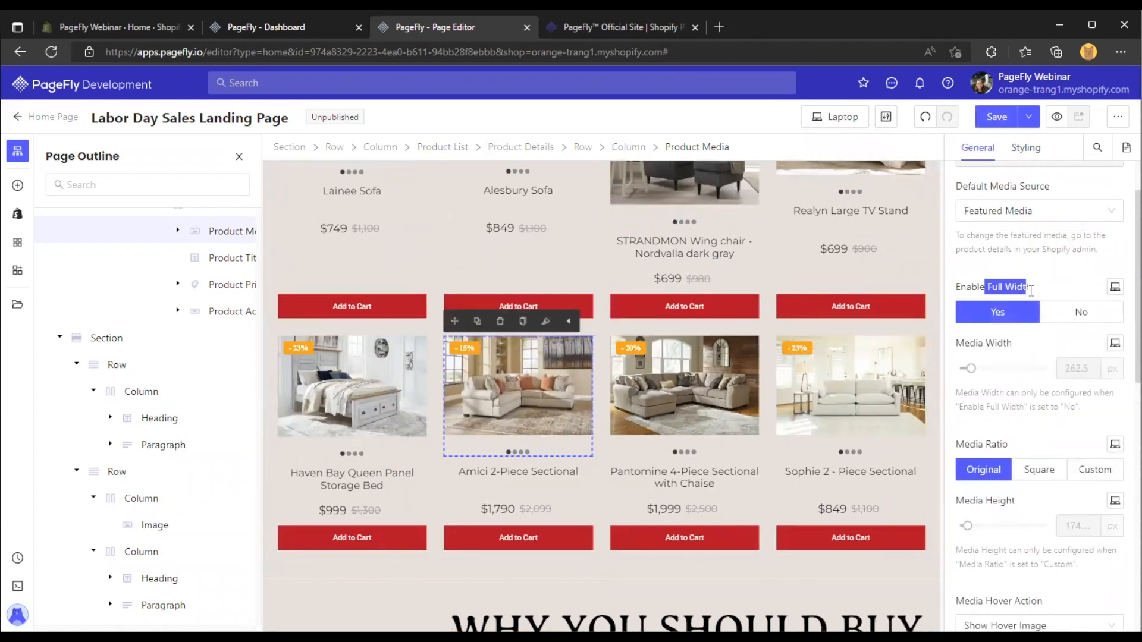
click(1066, 314)
mouse_move(972, 370)
mouse_move(972, 370)
mouse_down()
mouse_move(993, 367)
mouse_move(973, 368)
mouse_up()
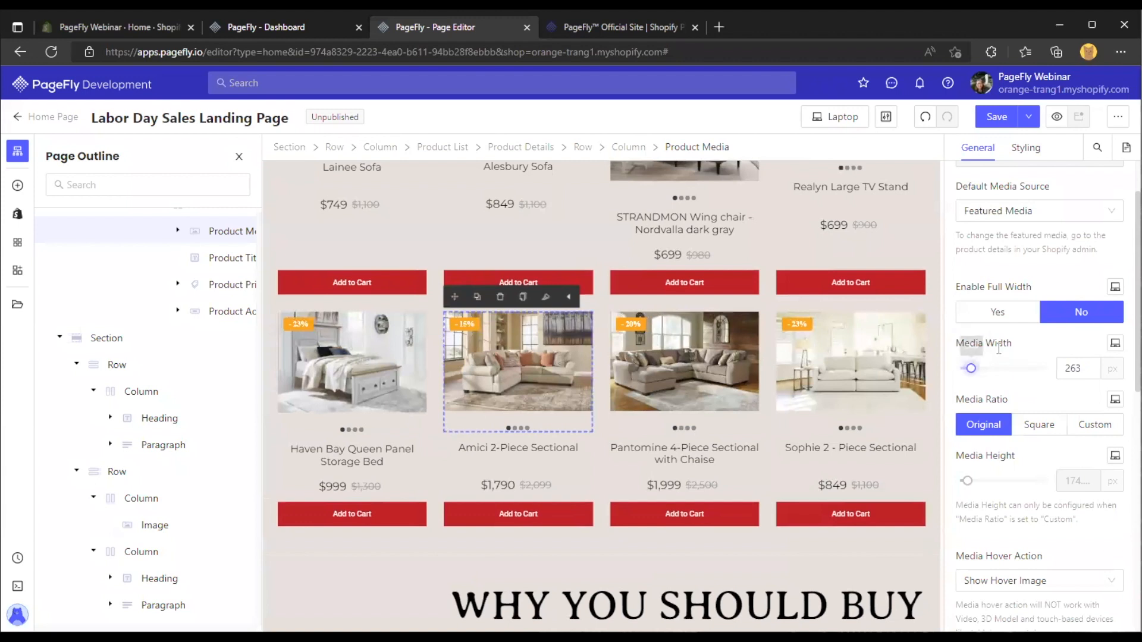
Enable full width for the product media in the Tablet view, and return to All Devices
click(838, 116)
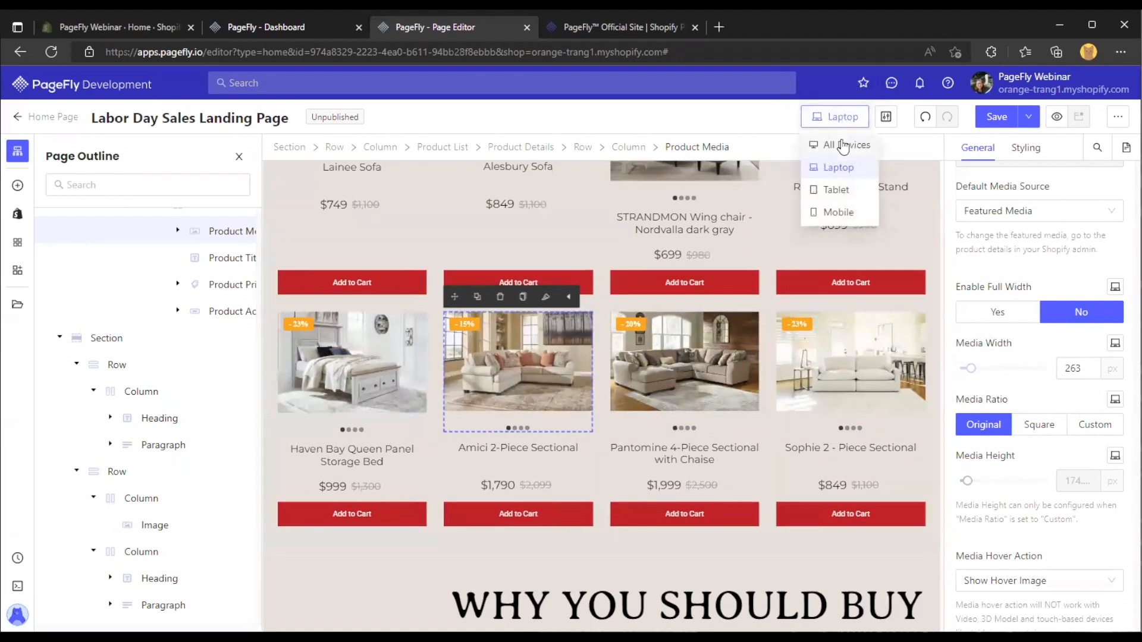
click(844, 145)
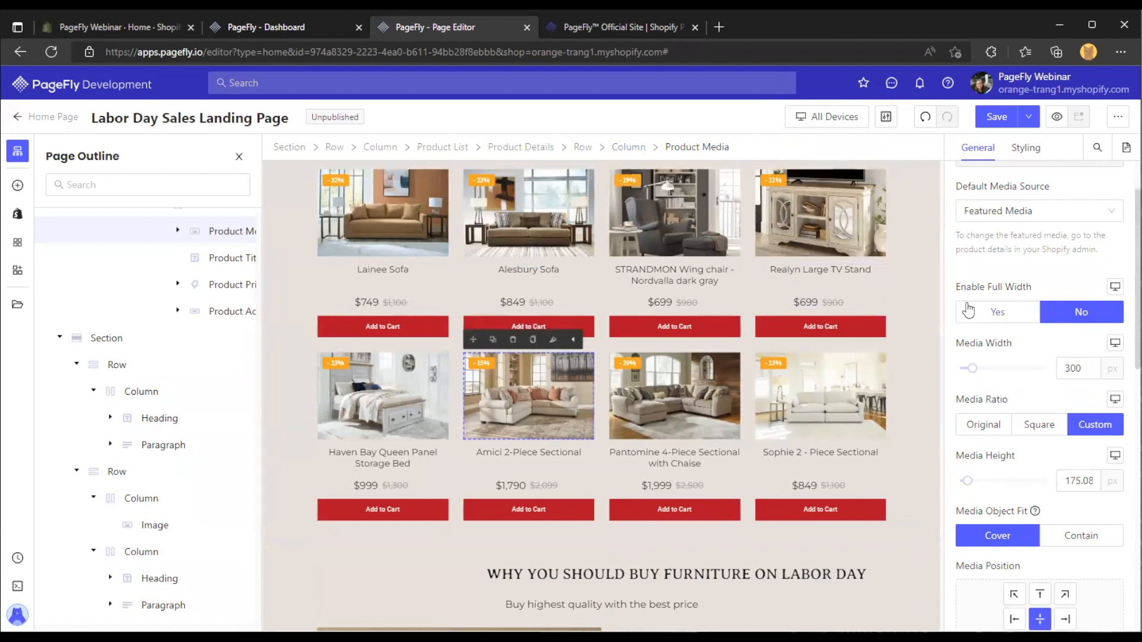
click(829, 117)
click(841, 186)
click(997, 311)
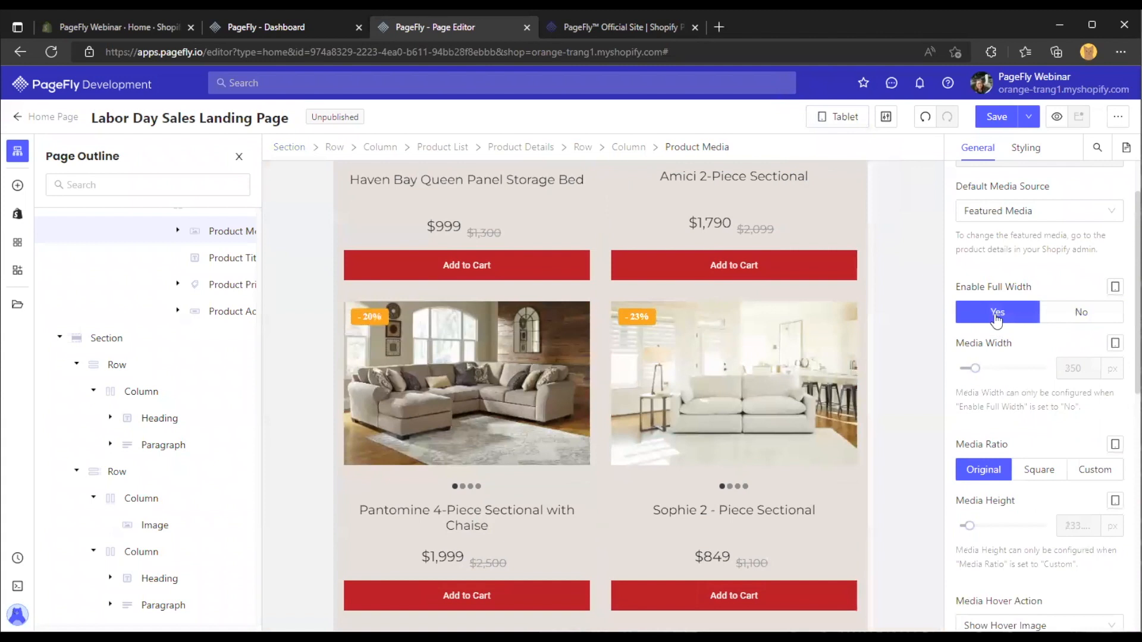
click(841, 116)
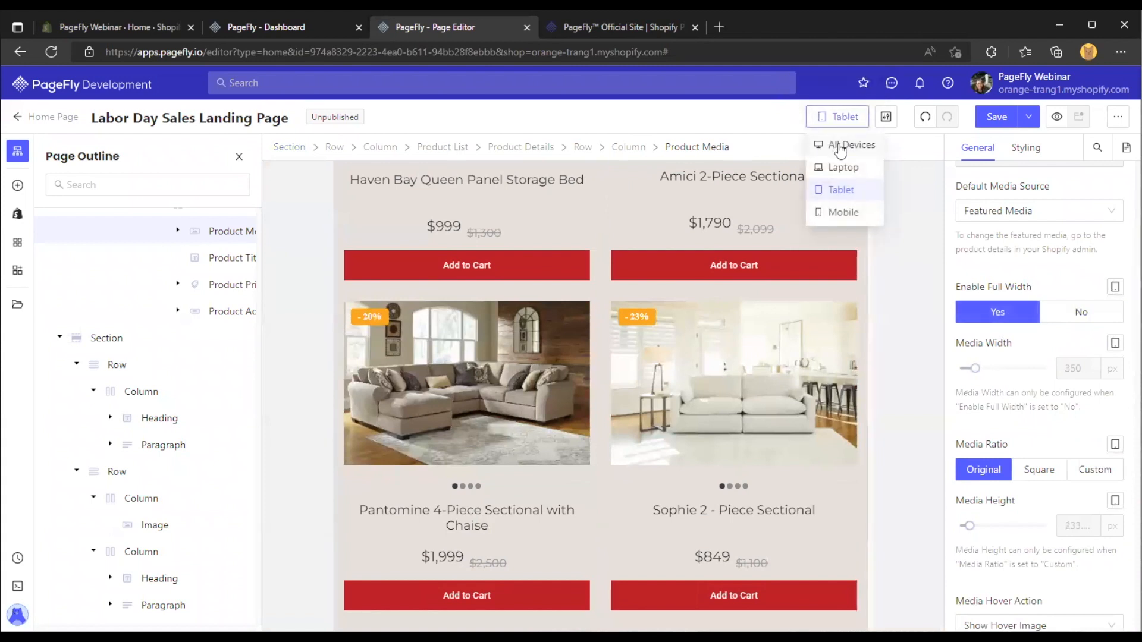
click(840, 145)
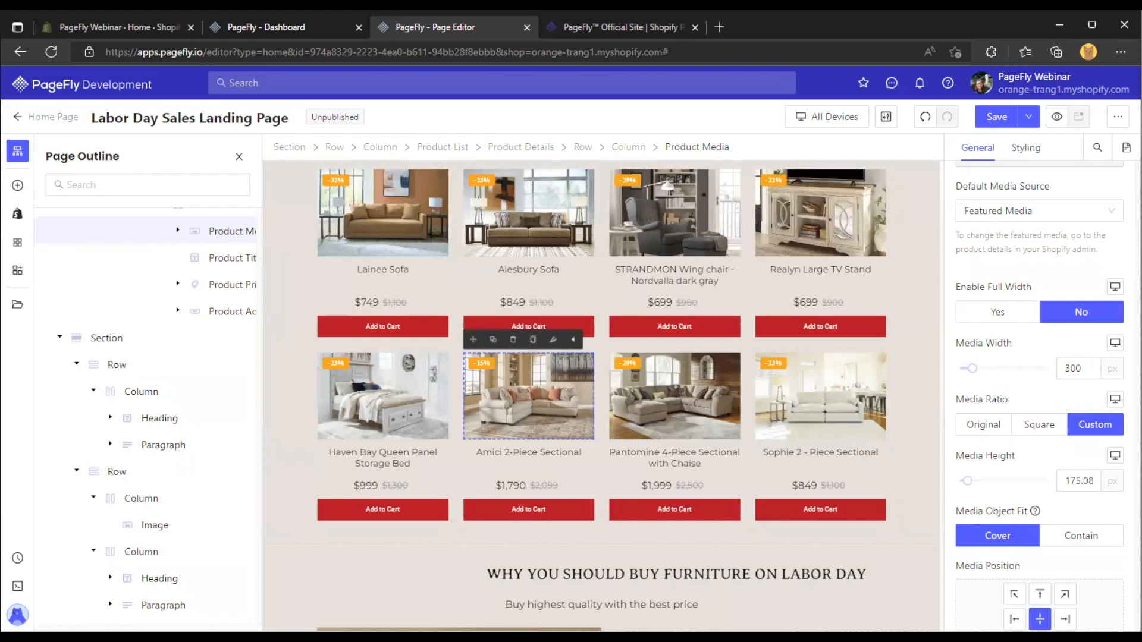
Select the Lainee Sofa's product media, and select the section containing the product list to view its general settings
scroll(344, 319, up, 3)
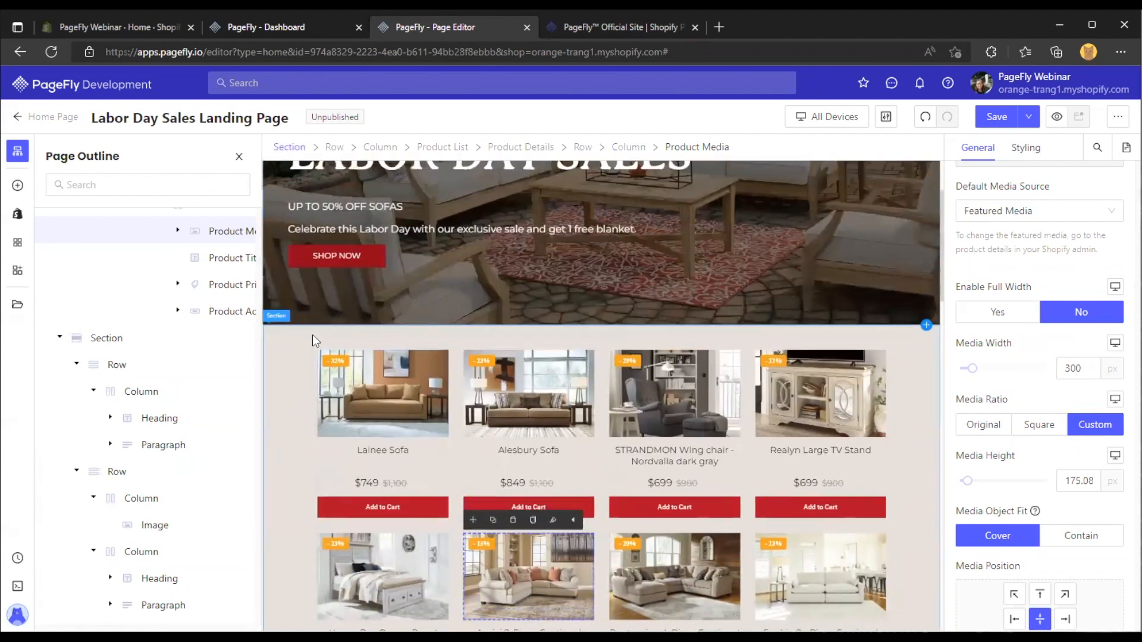
click(320, 351)
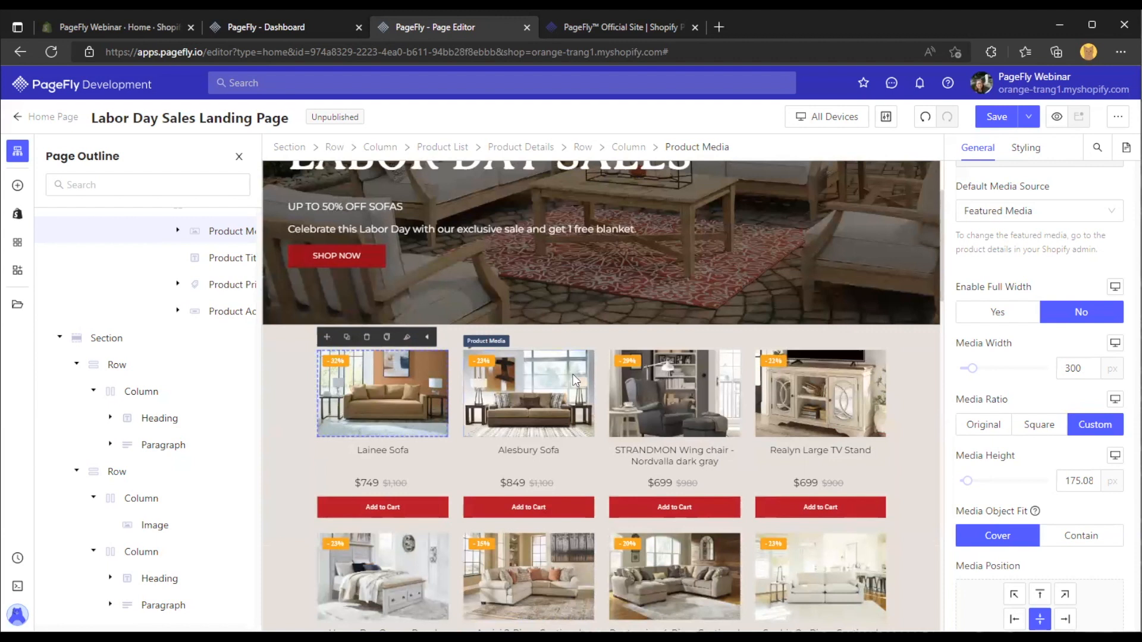
scroll(573, 373, down, 2)
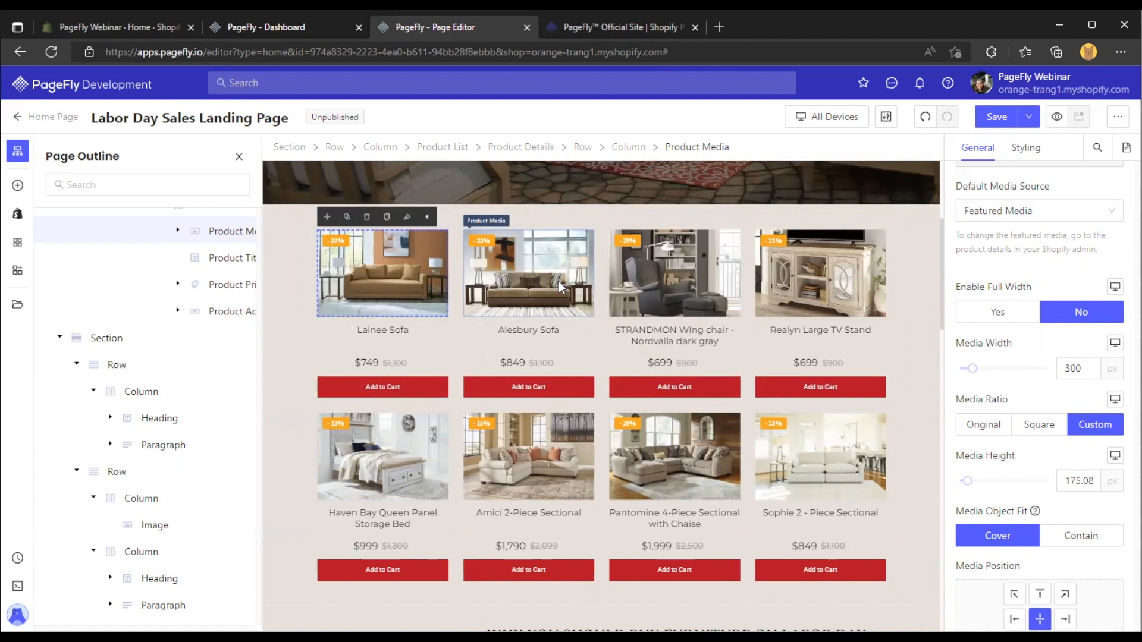
click(925, 259)
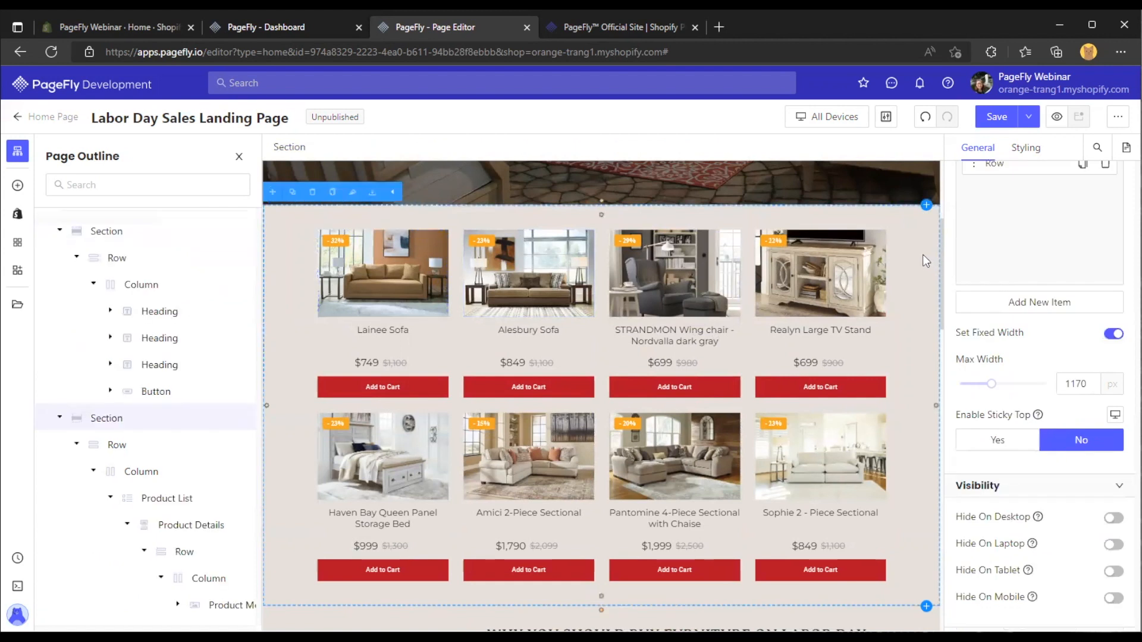
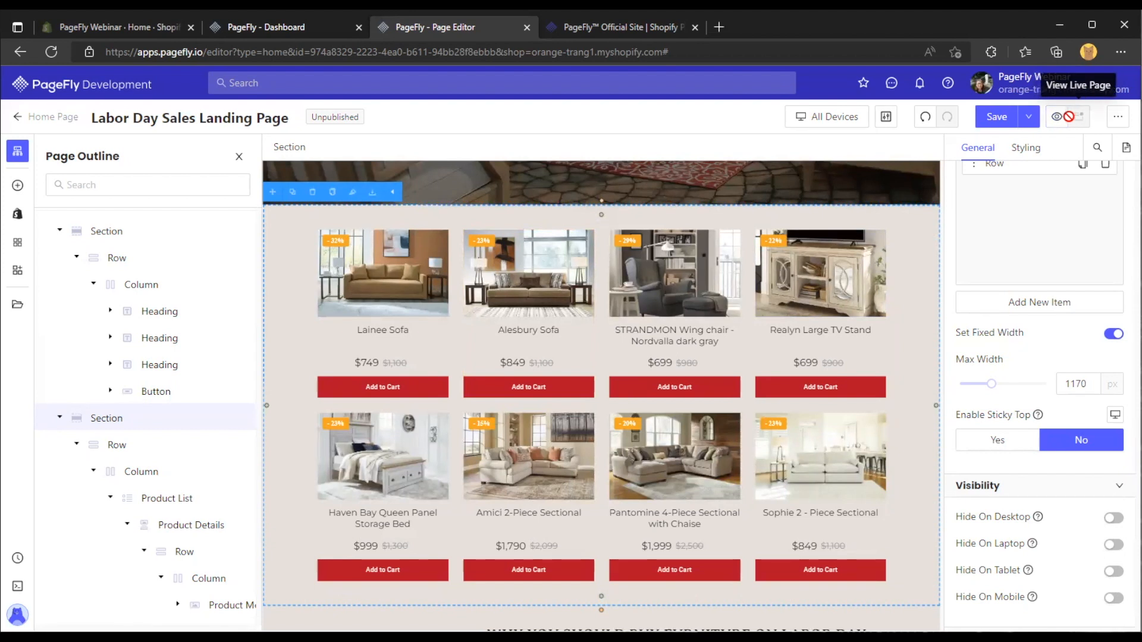
Select the Labor Day Sales hero section, look over the product list below it, and open the section's styling settings
scroll(765, 277, up, 4)
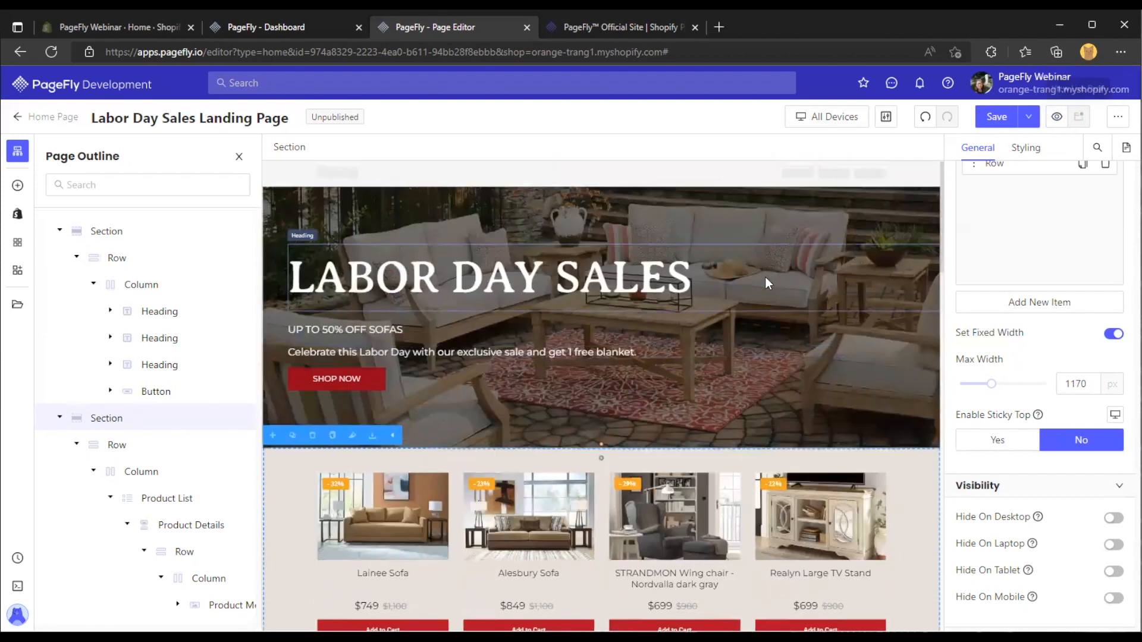
click(846, 202)
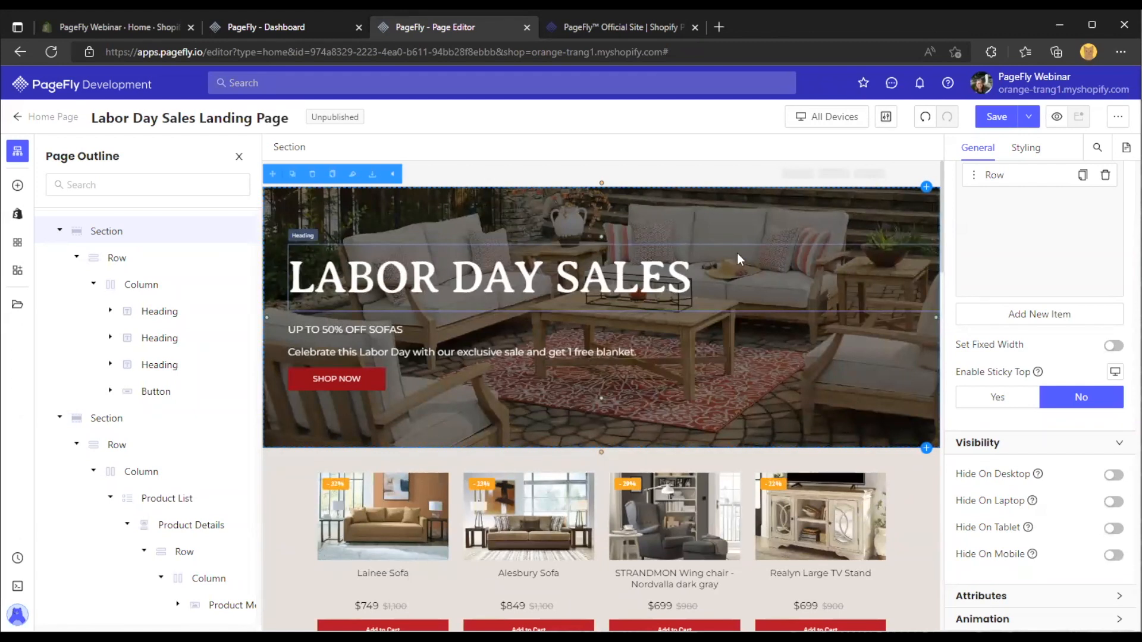
scroll(784, 270, down, 4)
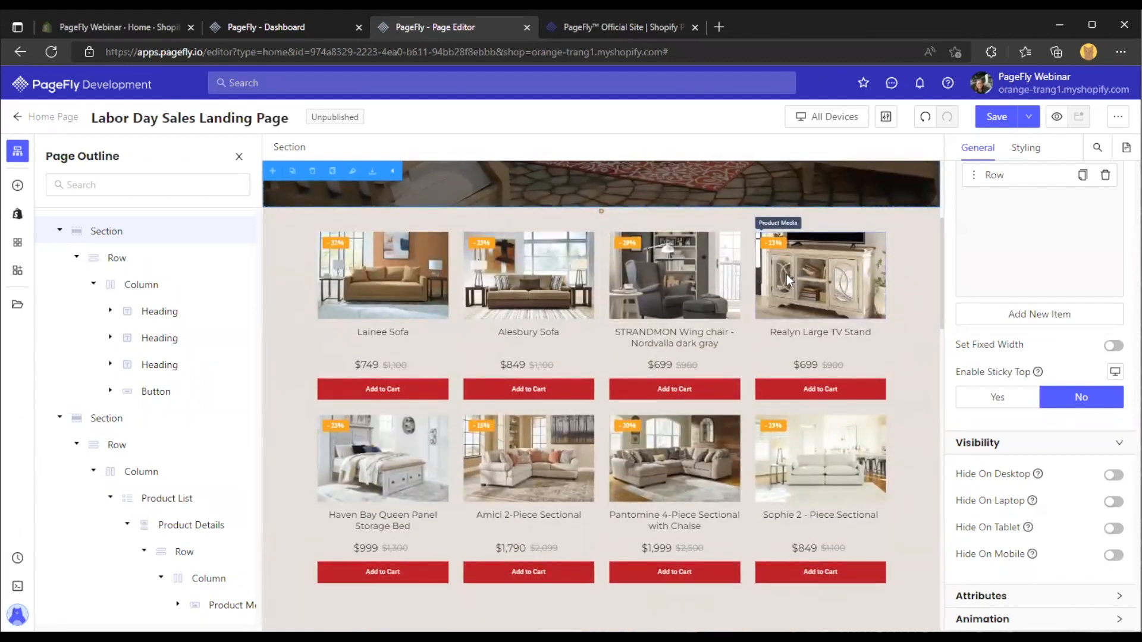
scroll(791, 287, down, 3)
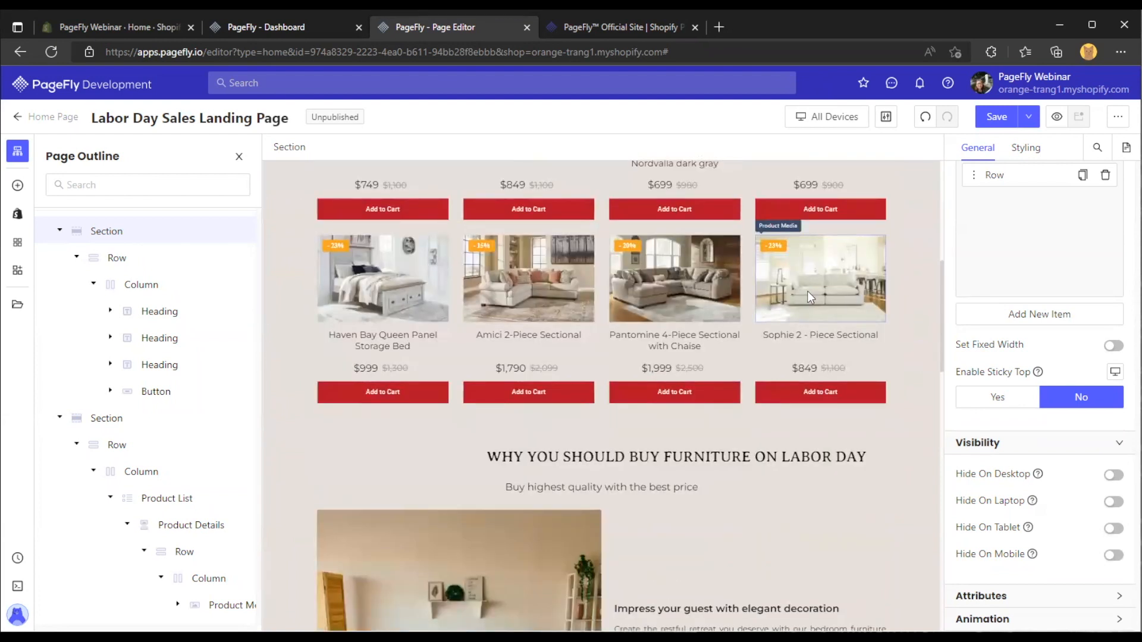
scroll(807, 291, up, 1)
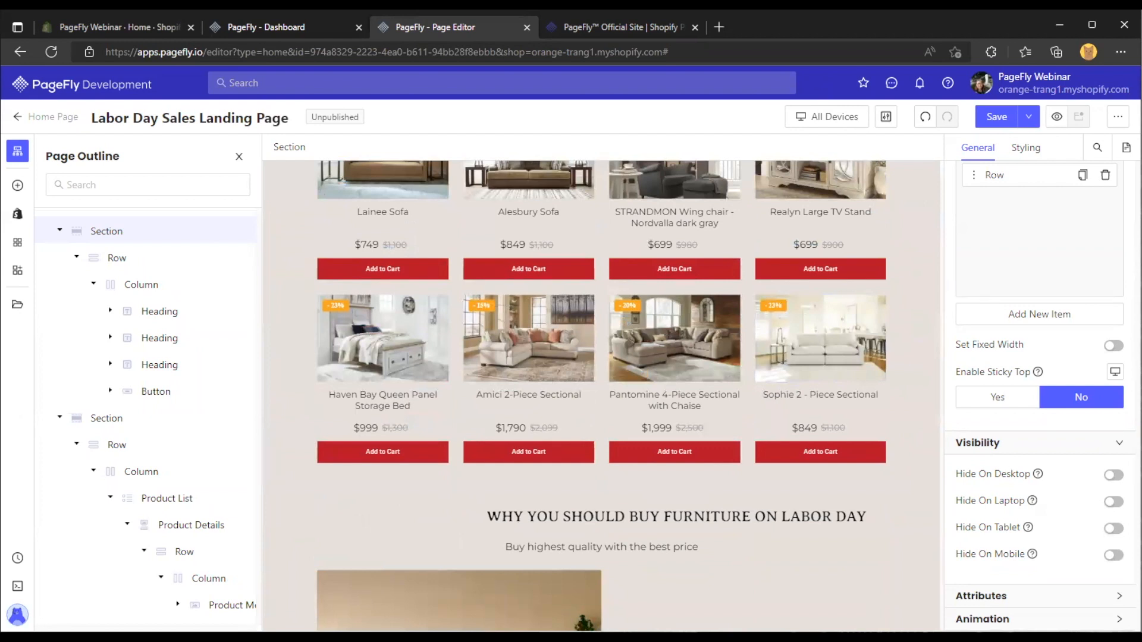
click(1027, 148)
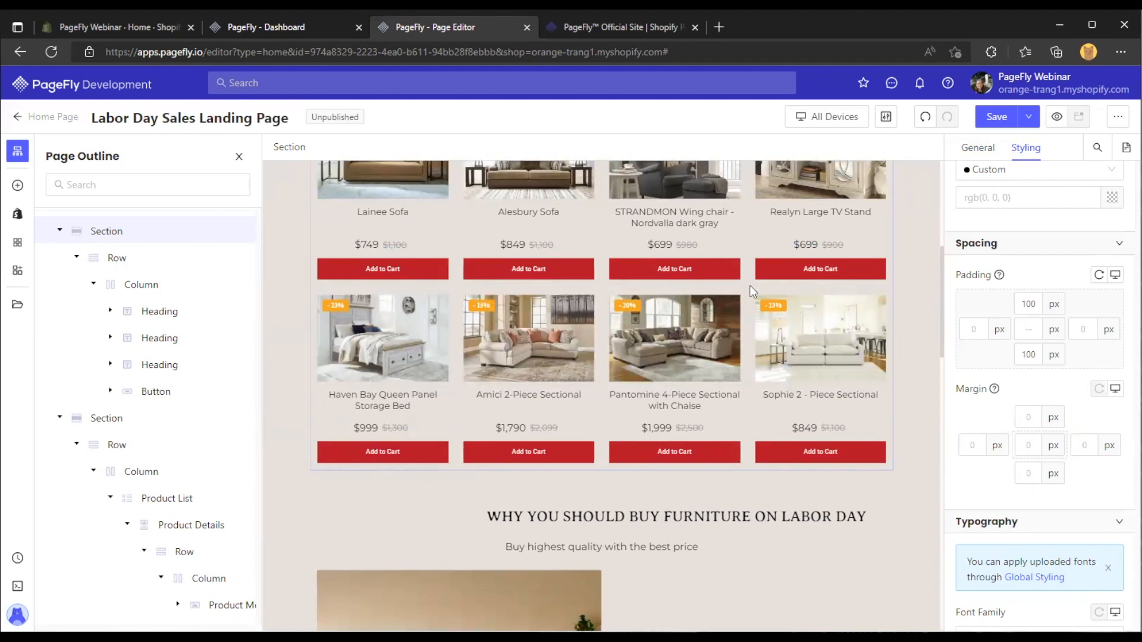
Select the Pantomine and Amici product media in the product list, and move up through their parent elements to the product details
click(700, 325)
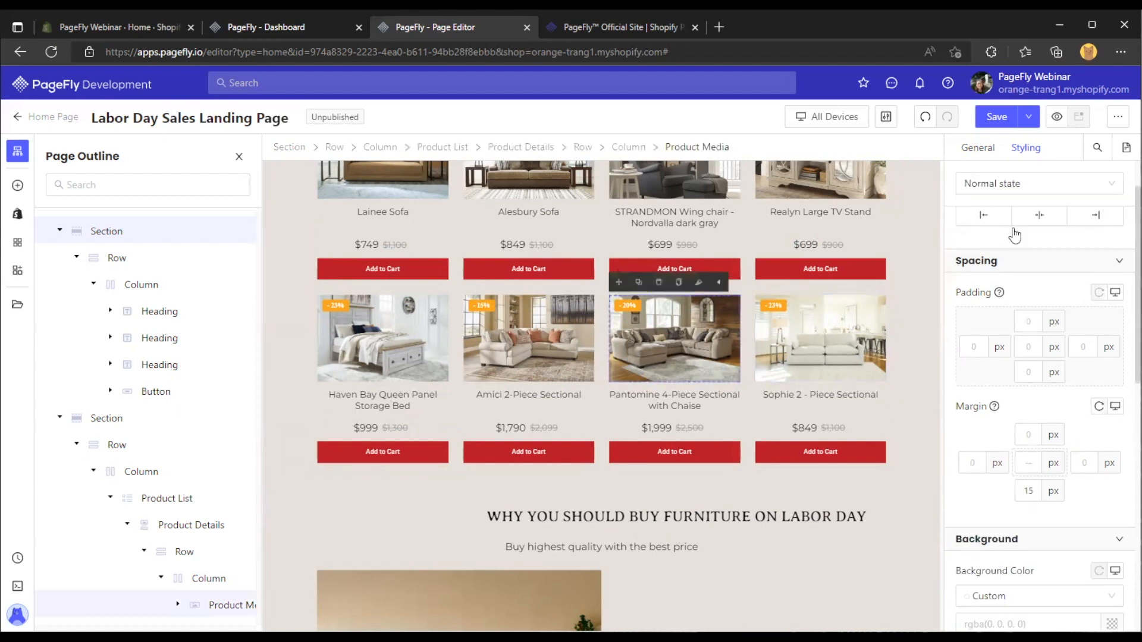
click(566, 183)
click(534, 321)
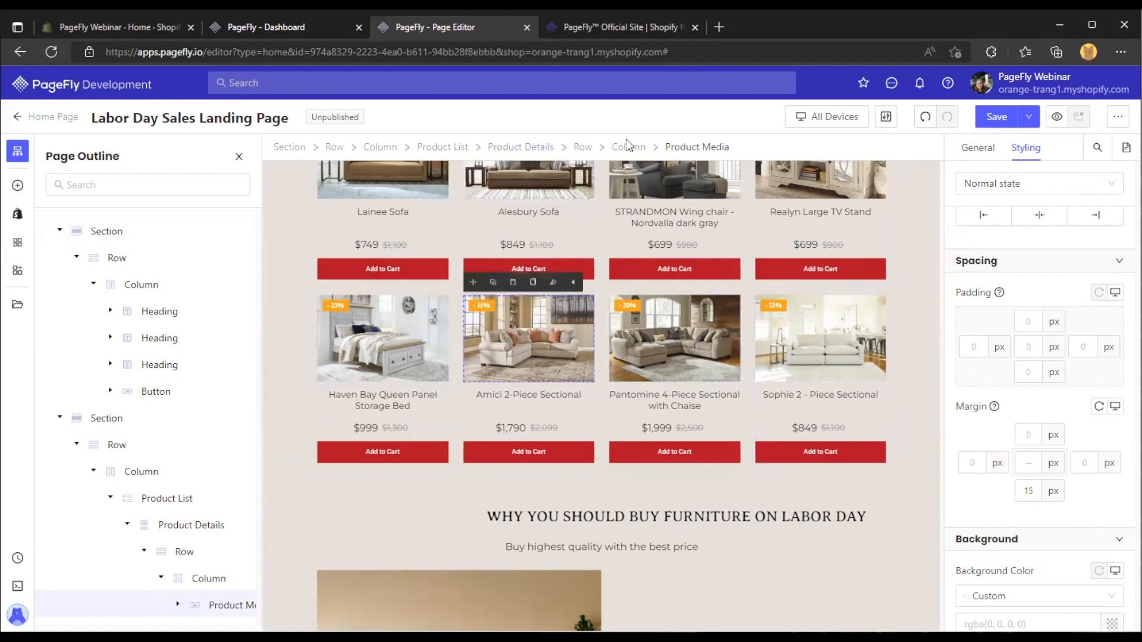
click(582, 146)
click(478, 151)
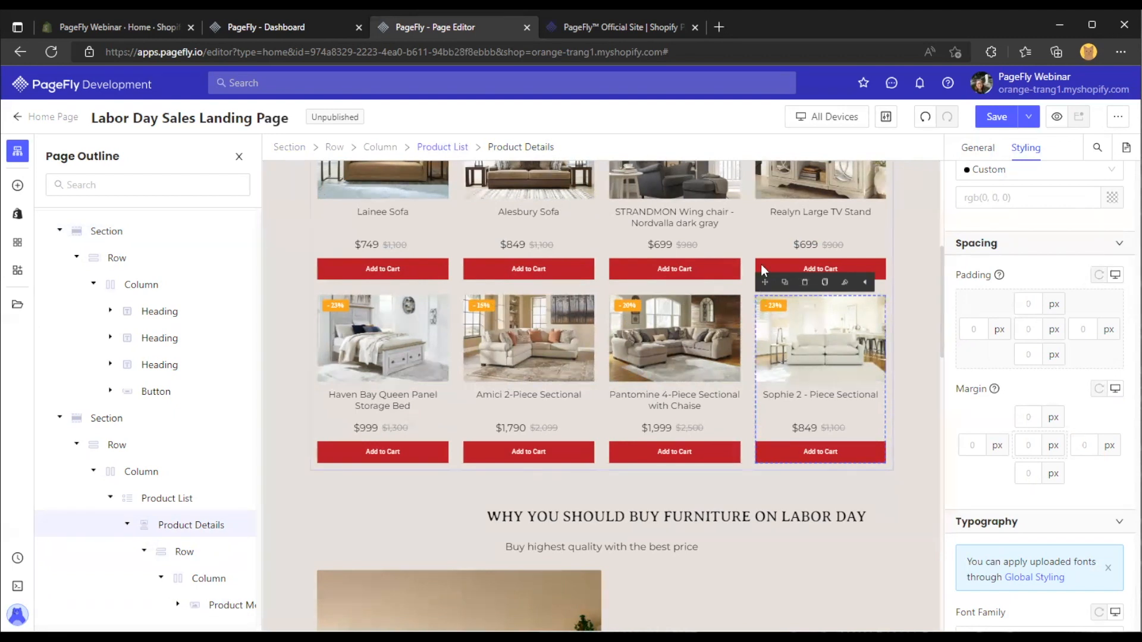
Check the product list and the area below it in the Mobile view, and return to All Devices
click(824, 118)
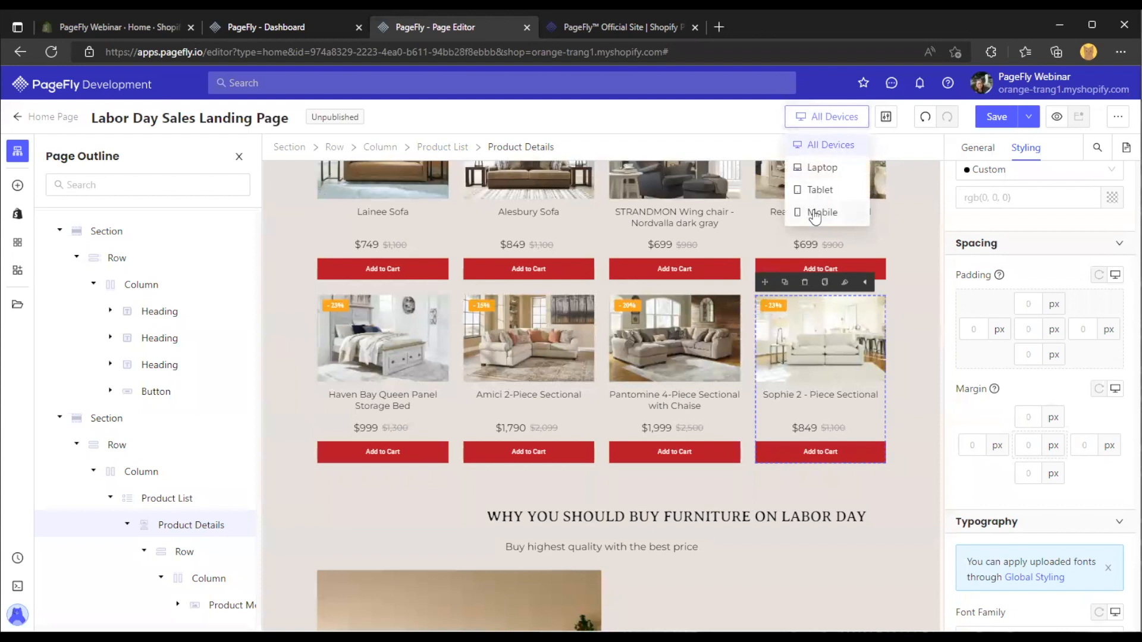
click(816, 211)
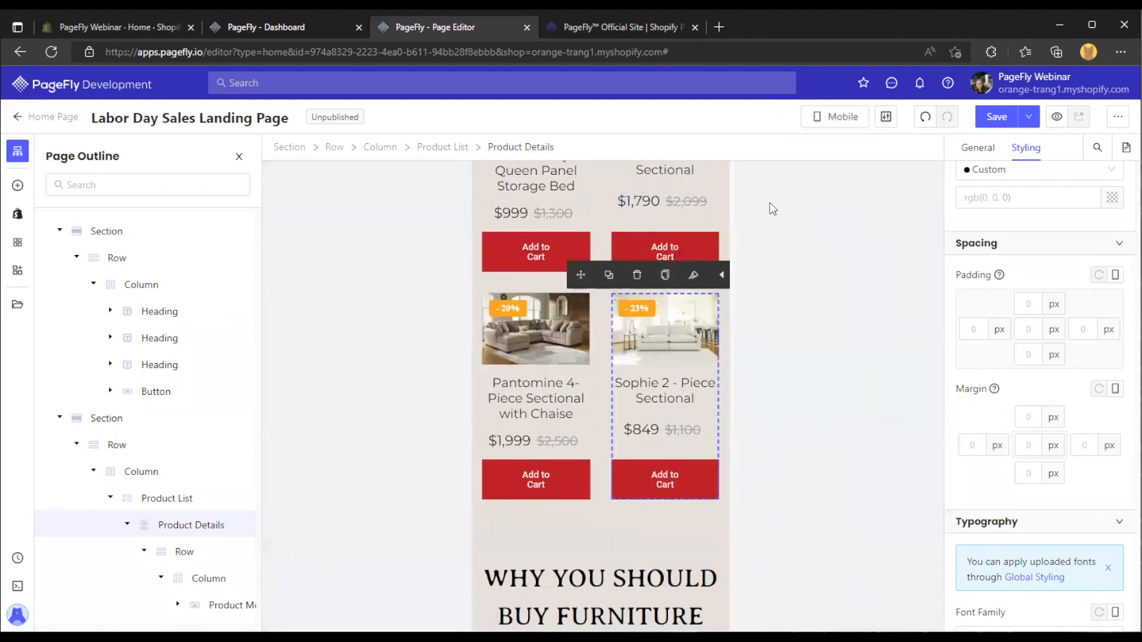
scroll(773, 208, down, 3)
click(826, 122)
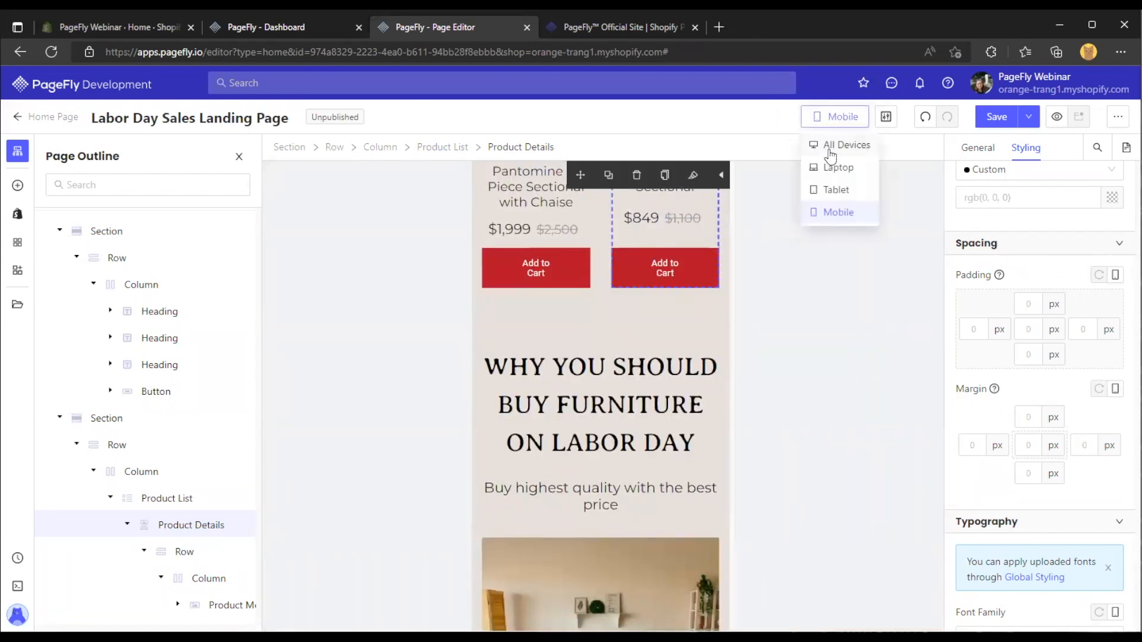
click(829, 149)
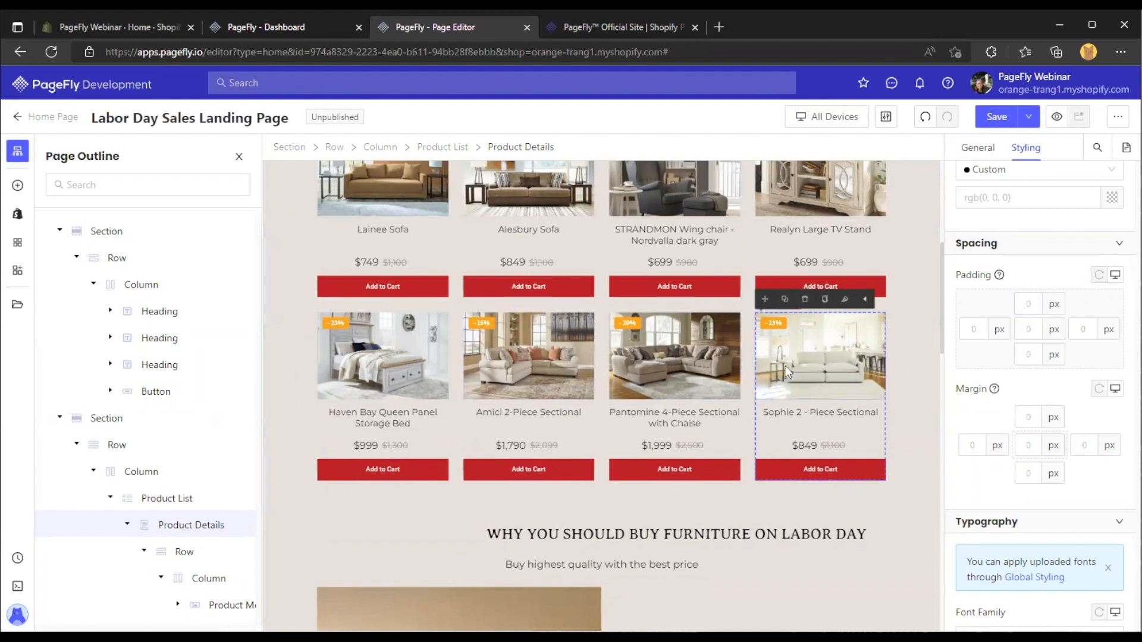
Set the left padding of the "Why You Should Buy Furniture on Labor Day" heading to 0 px for All Devices
scroll(784, 352, down, 4)
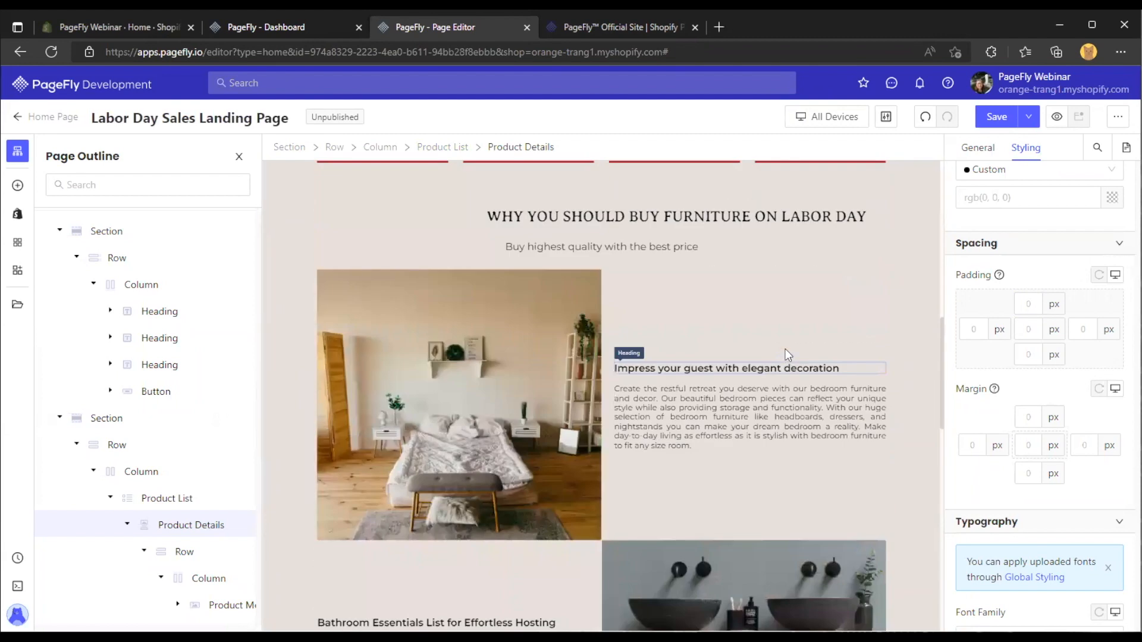
scroll(804, 232, down, 2)
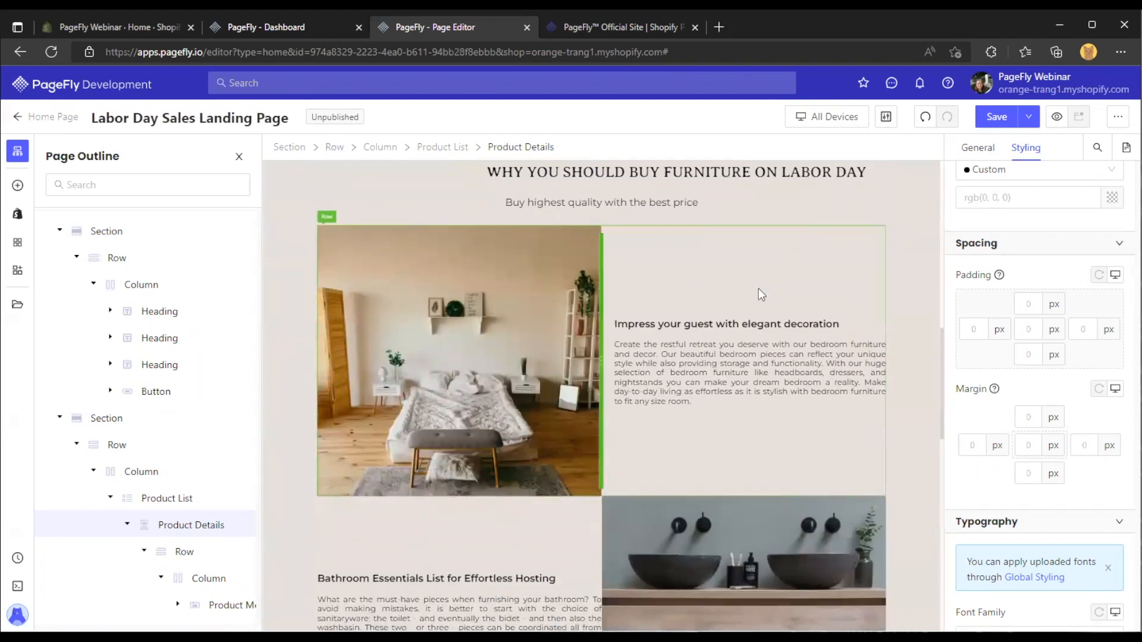
scroll(737, 320, up, 3)
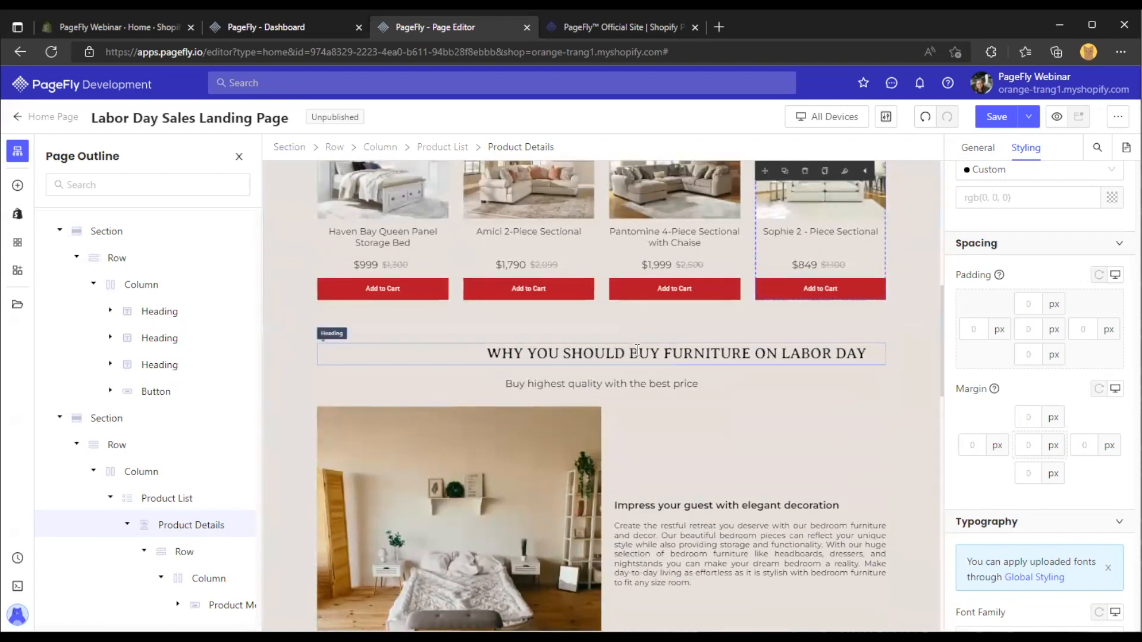
click(636, 351)
double_click(965, 444)
text(0)
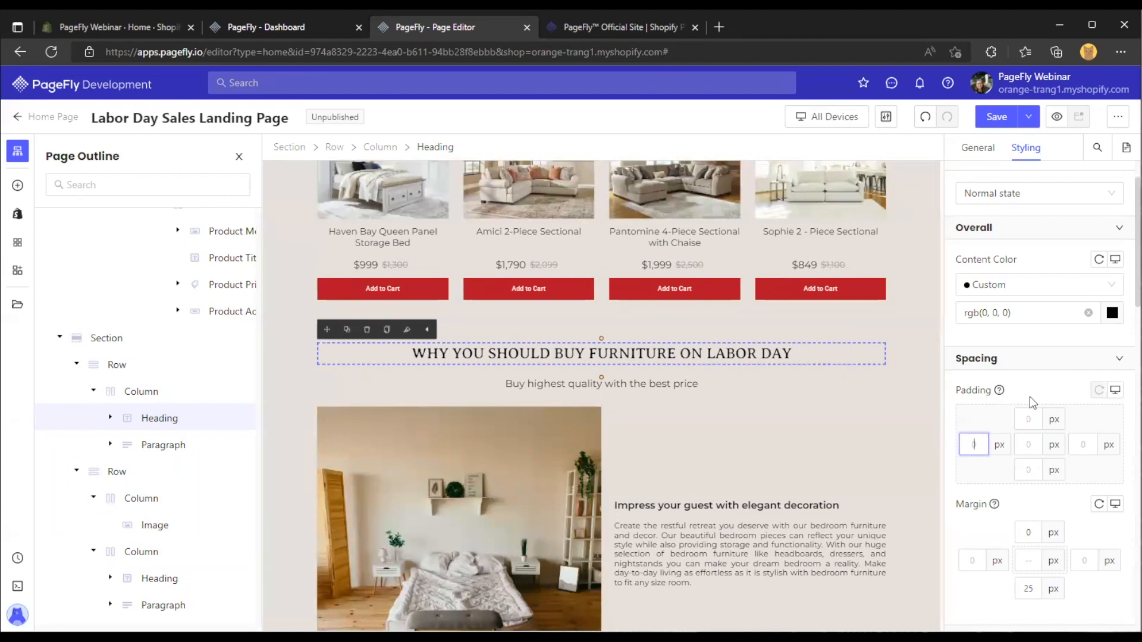
In the Mobile view, apply bold and italic text styles to the "Why You Should Buy Furniture on Labor Day" heading
scroll(869, 391, down, 1)
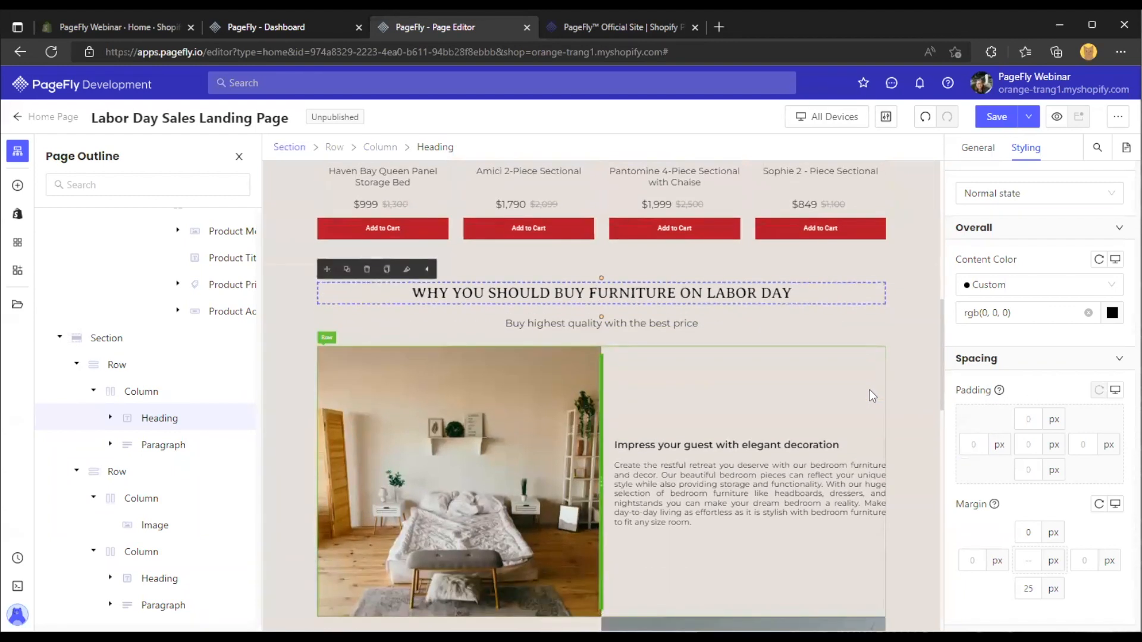
scroll(1019, 381, down, 1)
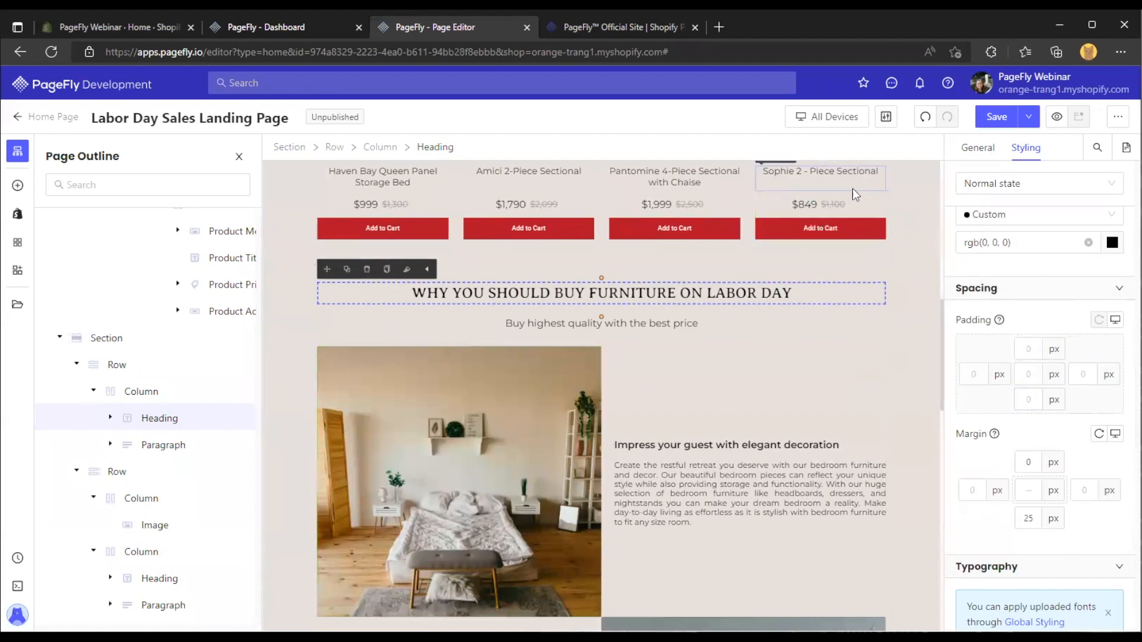
click(833, 121)
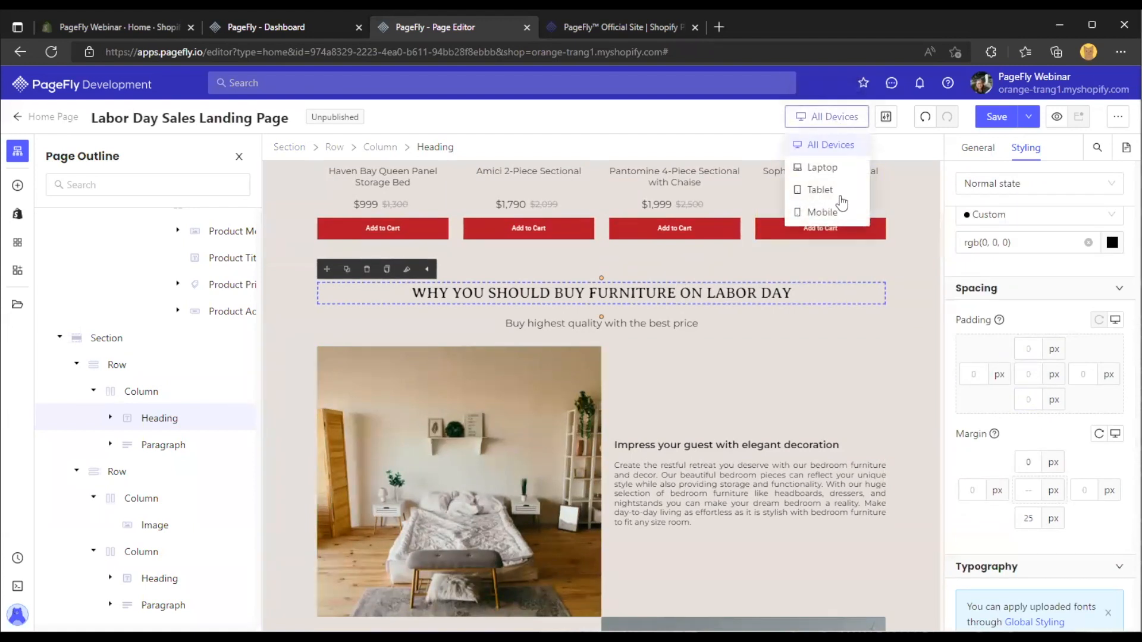
click(812, 214)
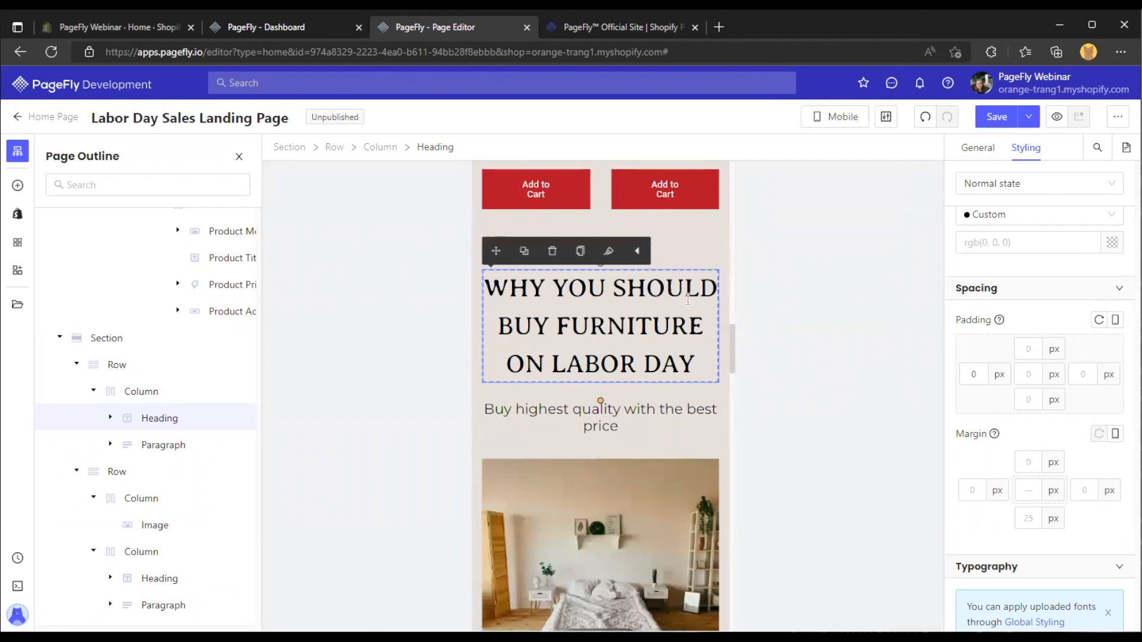
scroll(1048, 299, down, 2)
scroll(1048, 299, down, 5)
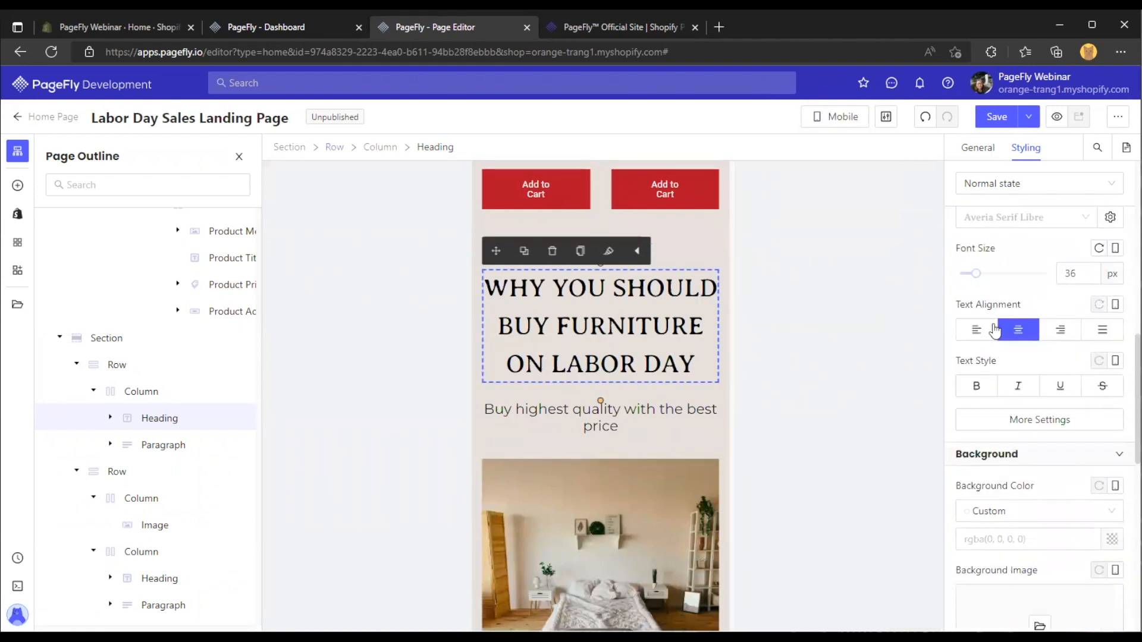
click(976, 386)
click(1018, 386)
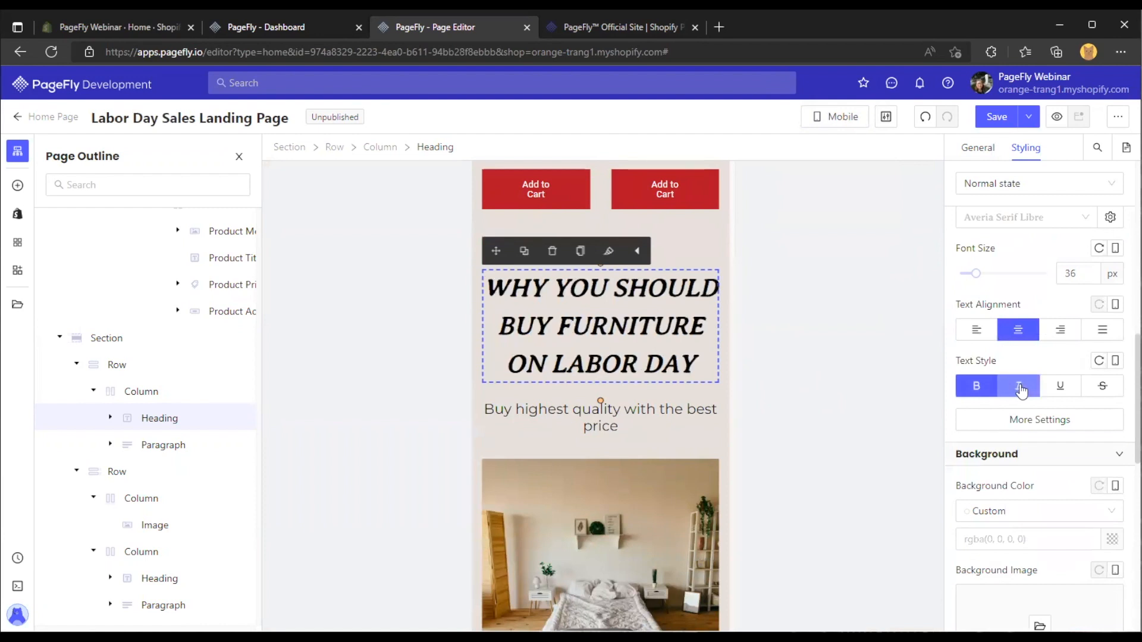
Change the heading's font family to Gorditas for the Mobile view
scroll(1026, 369, up, 2)
click(1015, 360)
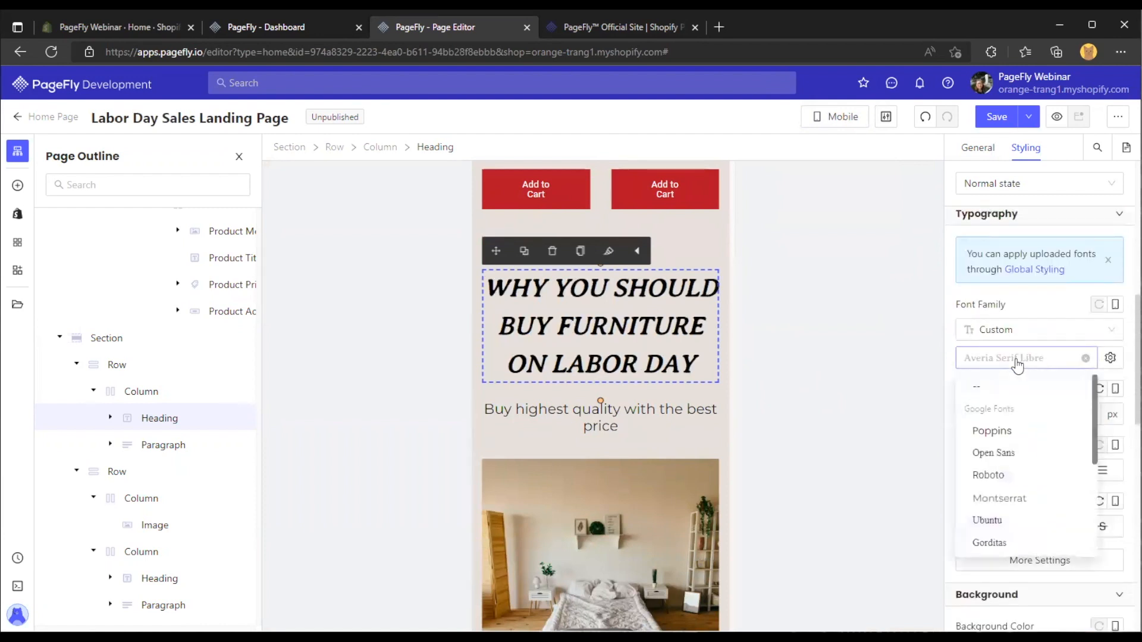
scroll(1040, 425, down, 1)
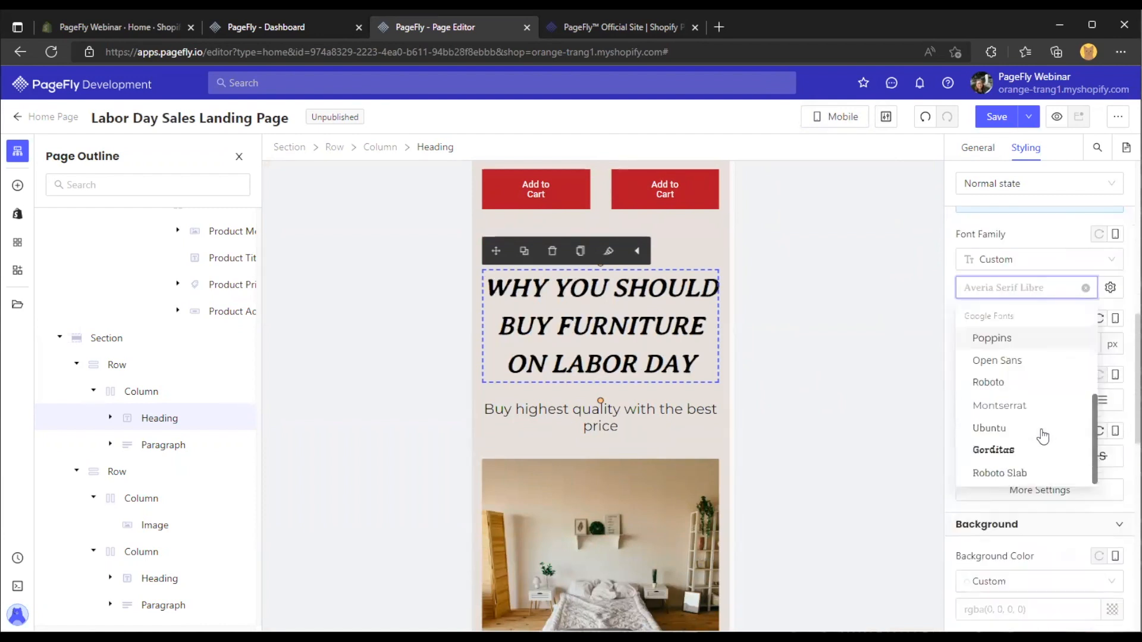
click(1001, 450)
scroll(1005, 298, up, 2)
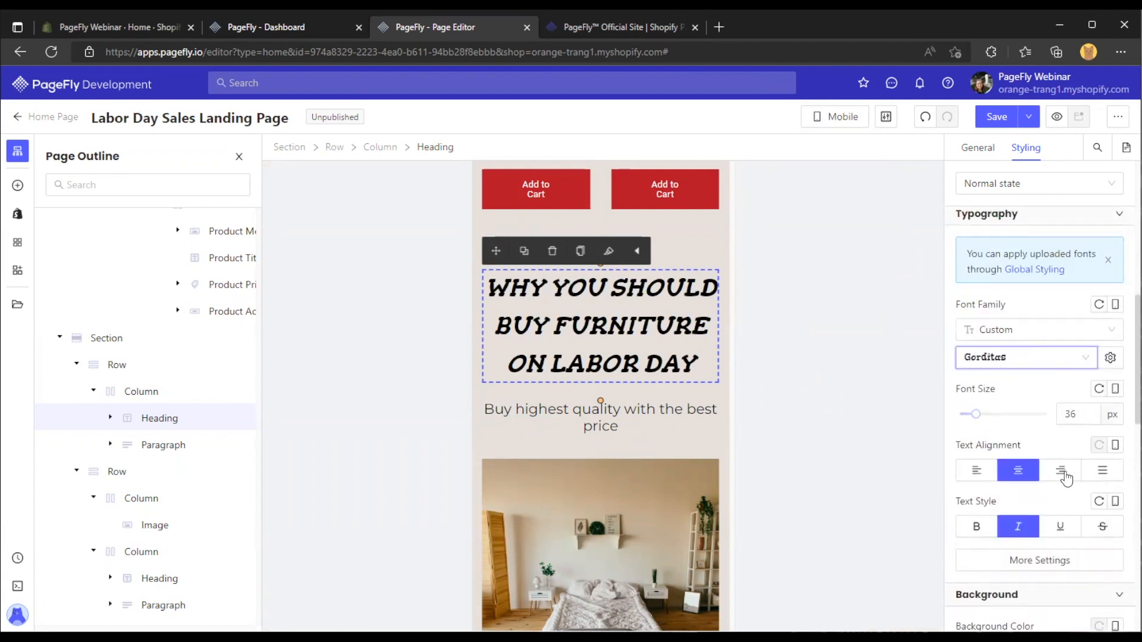
Set the heading's content color in the Mobile view to orange, rgb(245, 166, 35)
scroll(1040, 440, down, 2)
scroll(1022, 408, up, 6)
scroll(1018, 405, up, 3)
click(1022, 374)
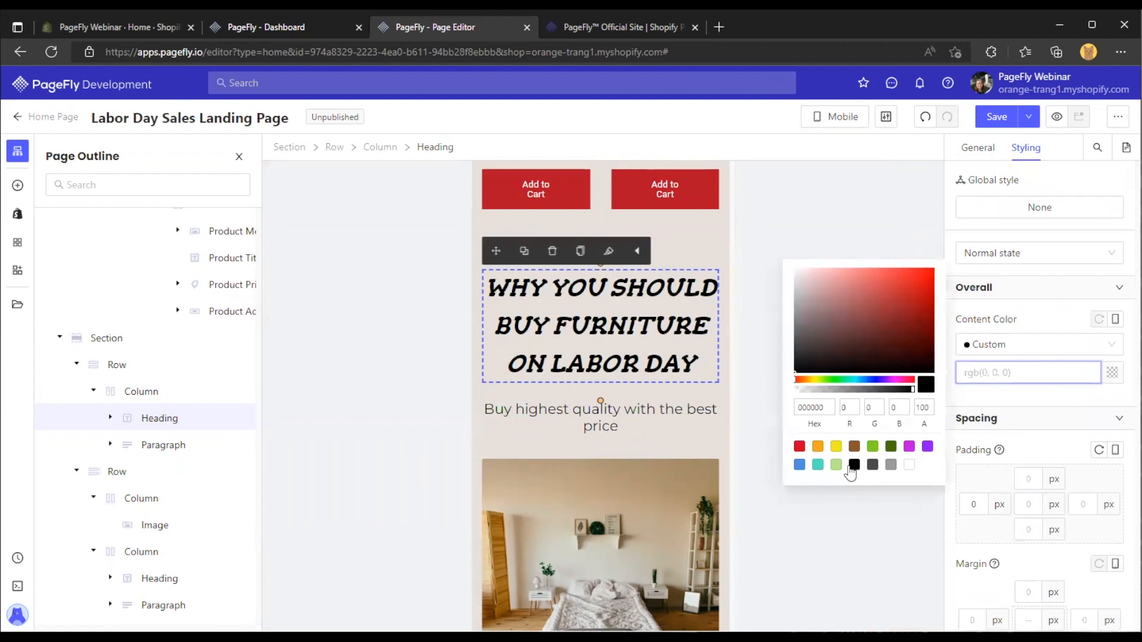
click(819, 447)
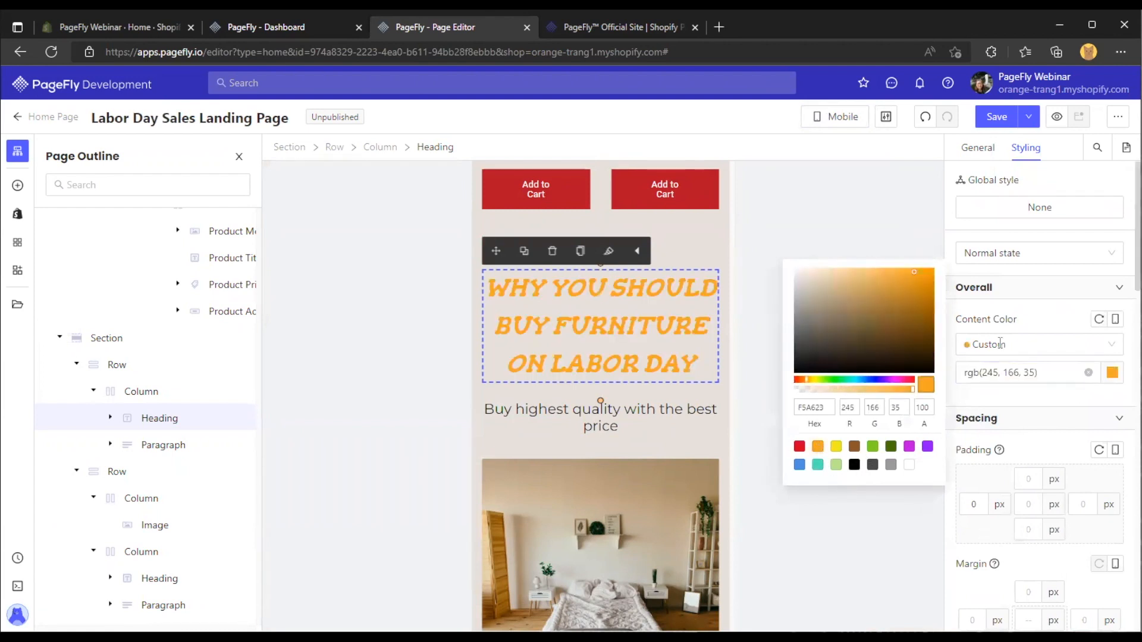
click(1022, 306)
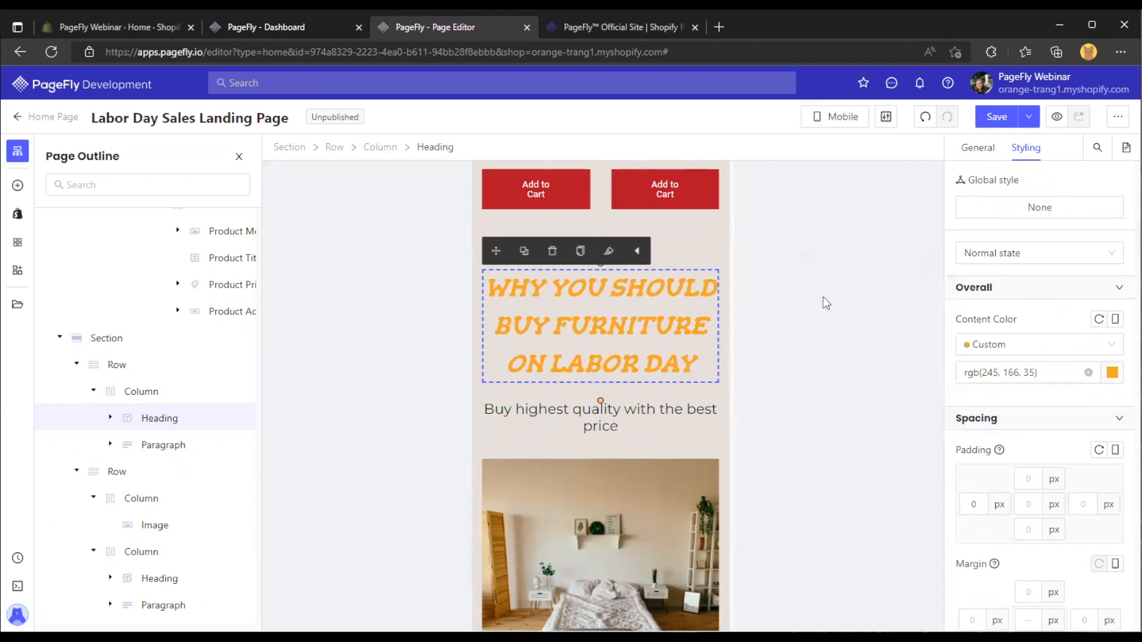
Compare the heading's styling in All Devices, and switch its content color setting back to Mobile
click(828, 117)
click(830, 144)
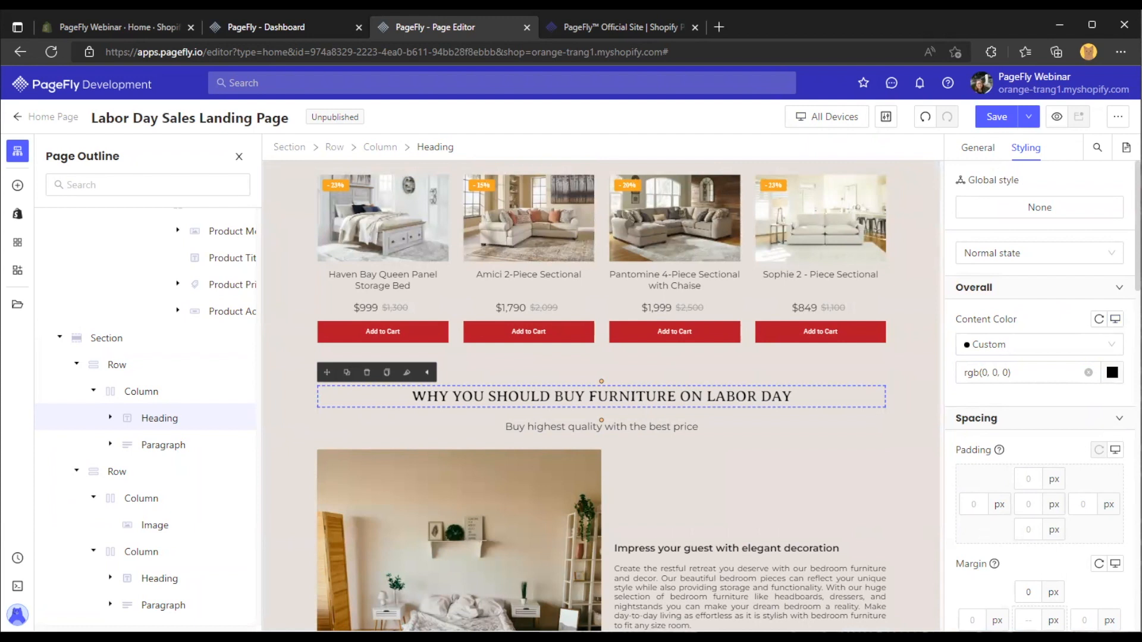
click(1115, 319)
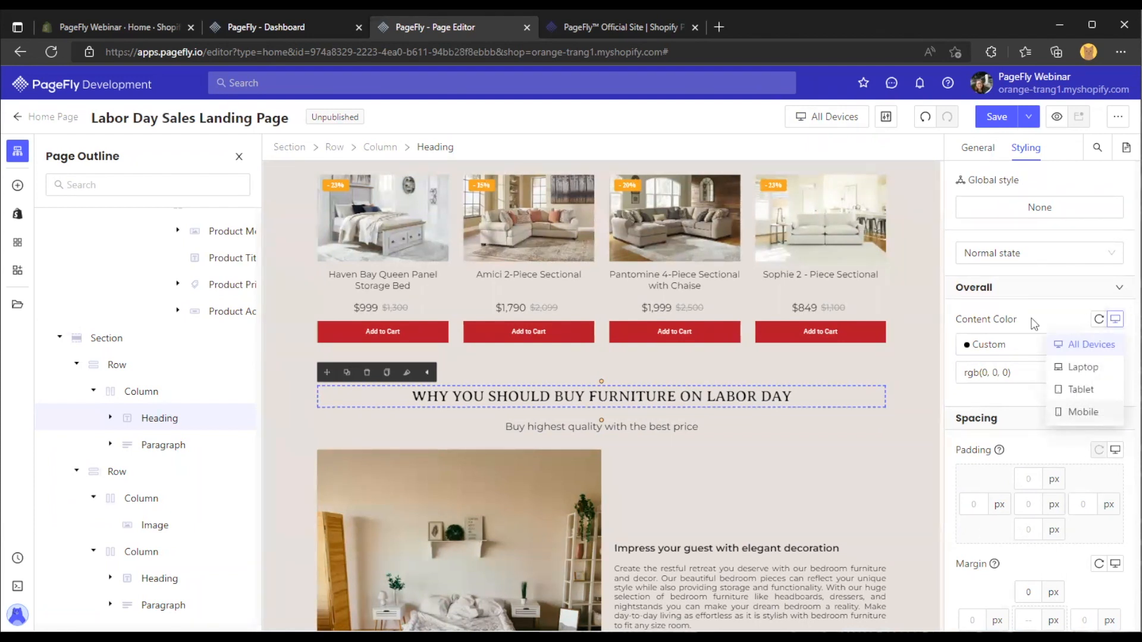
click(1083, 410)
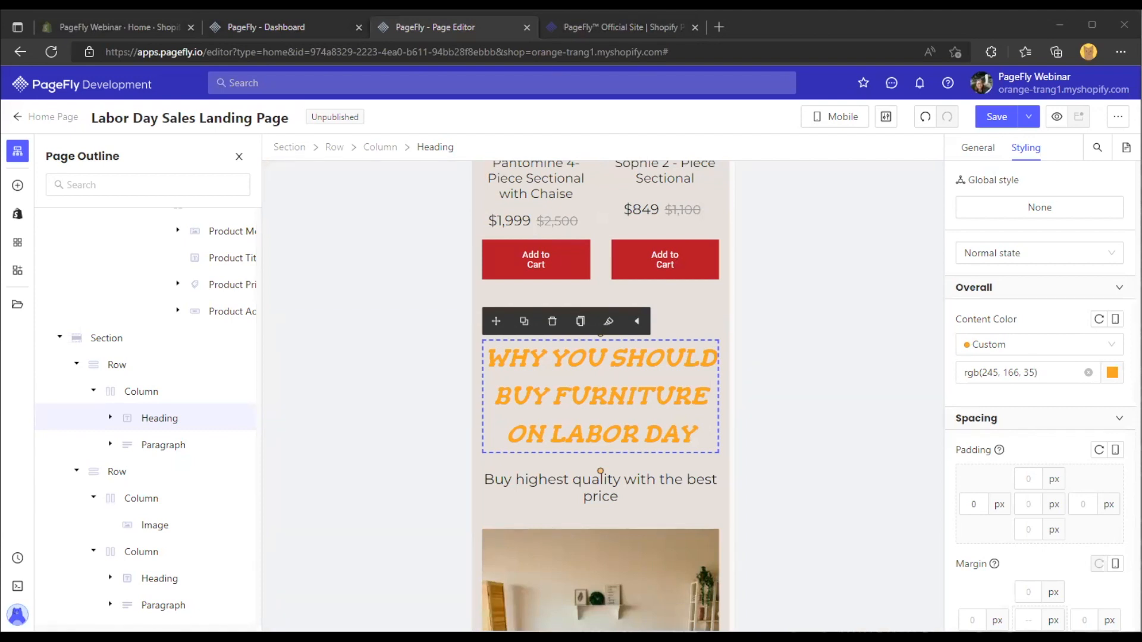
Preview the Labor Day Sales page on the storefront, entering the store password
click(1058, 119)
click(556, 367)
text(••••)
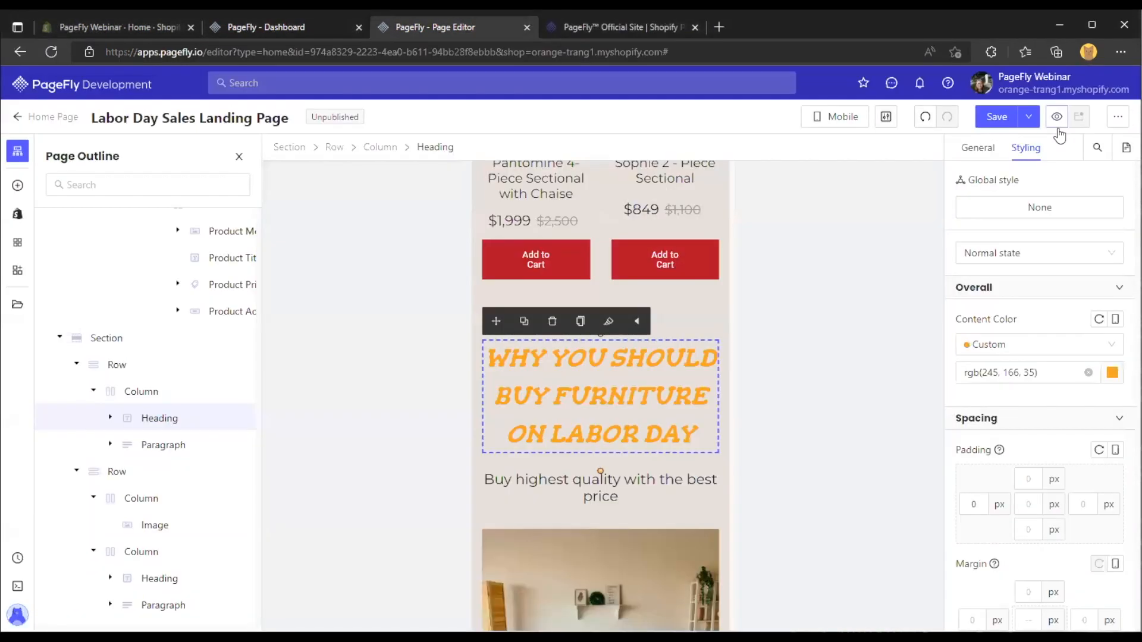
click(1056, 118)
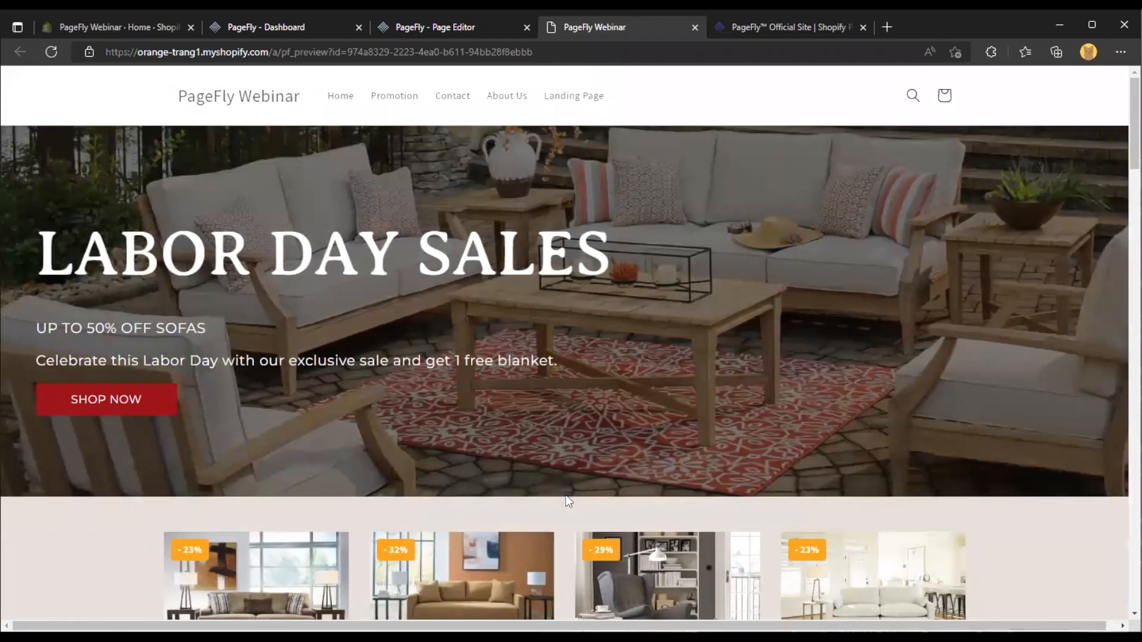
mouse_move(382, 626)
mouse_down()
mouse_move(391, 626)
mouse_move(380, 626)
mouse_up()
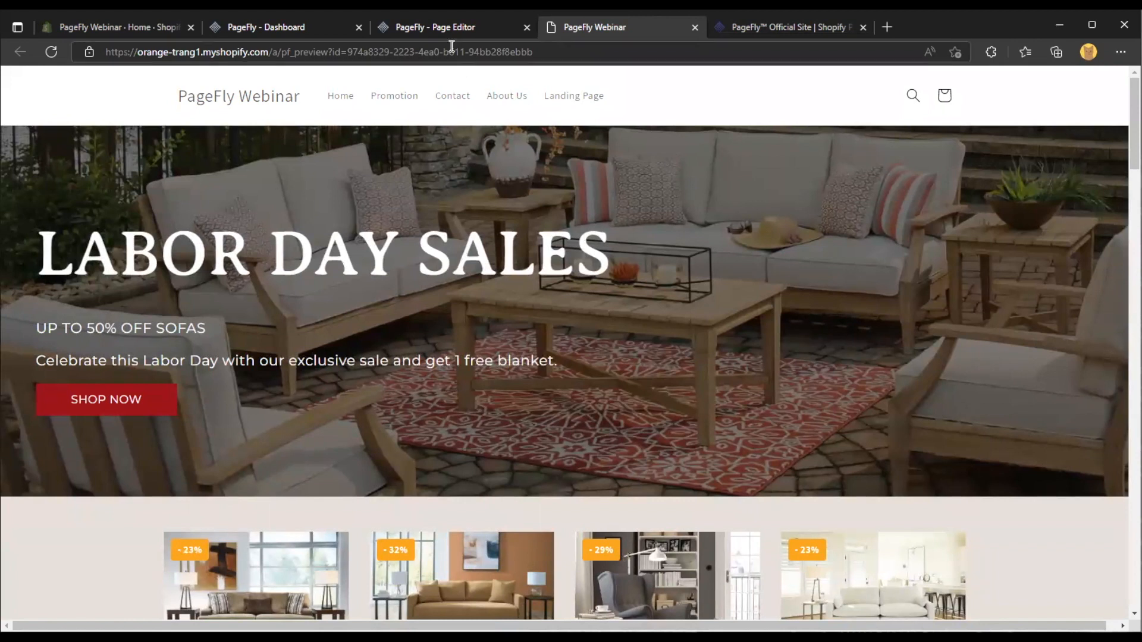
Return to the page editor and examine the column spacing and side margins of the "Why You Should Buy Furniture" heading's row in Mobile view
click(443, 22)
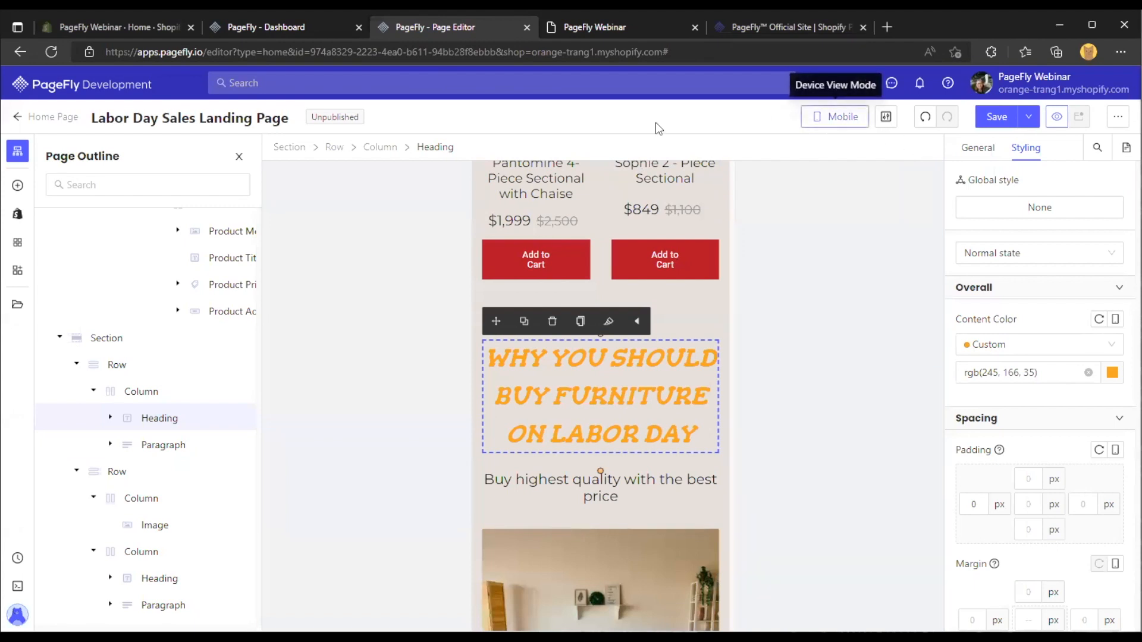
click(342, 150)
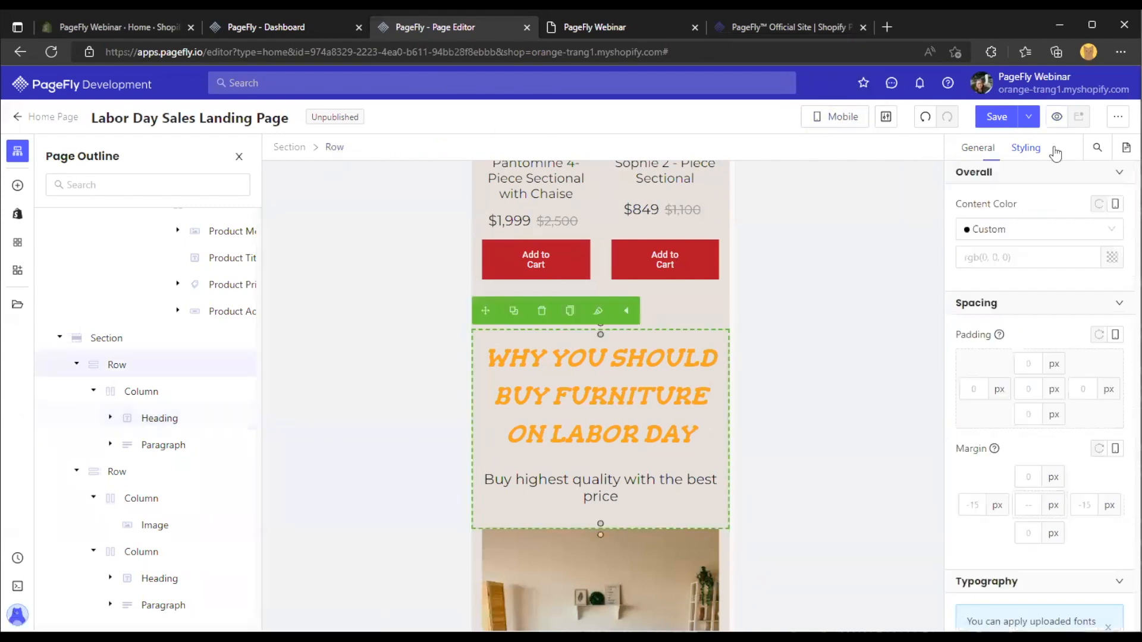
click(977, 150)
scroll(1027, 384, down, 4)
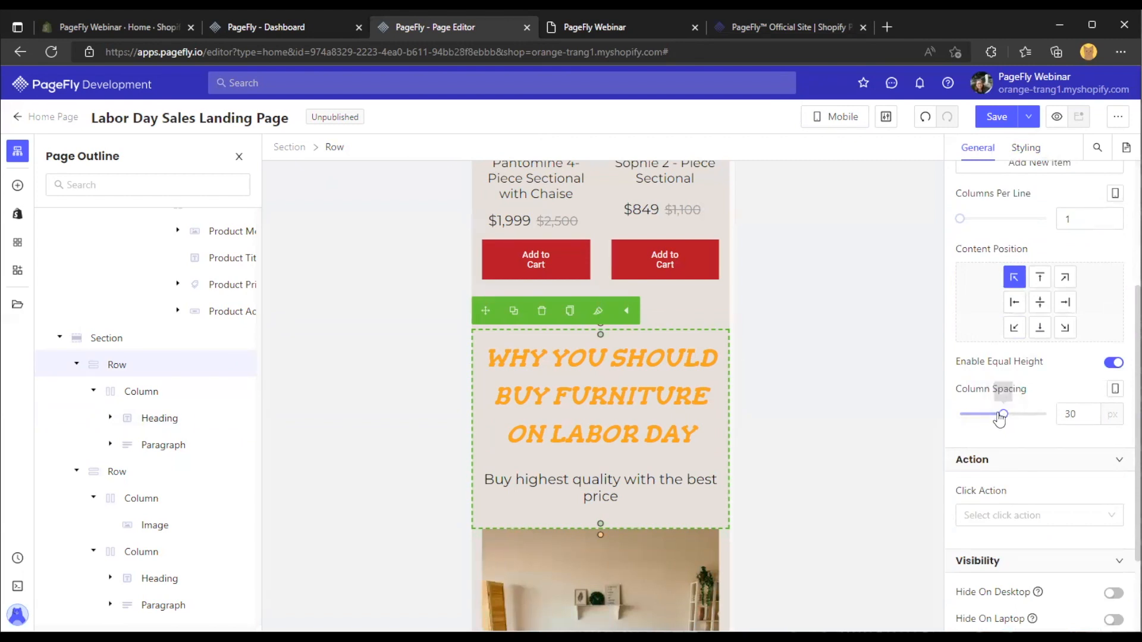
click(1027, 149)
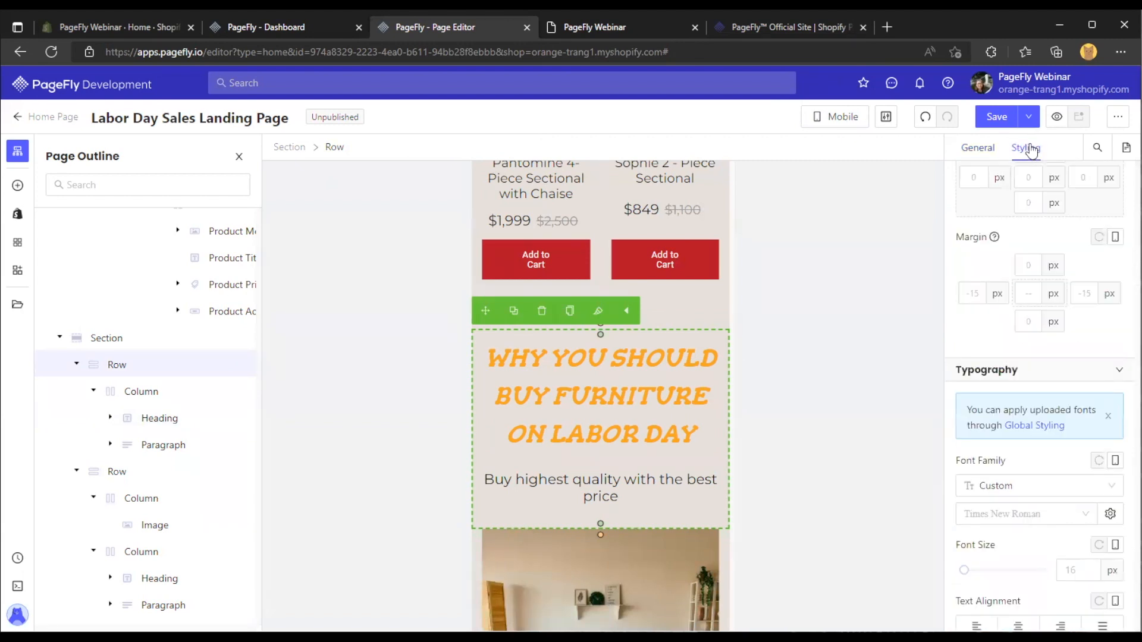
click(971, 293)
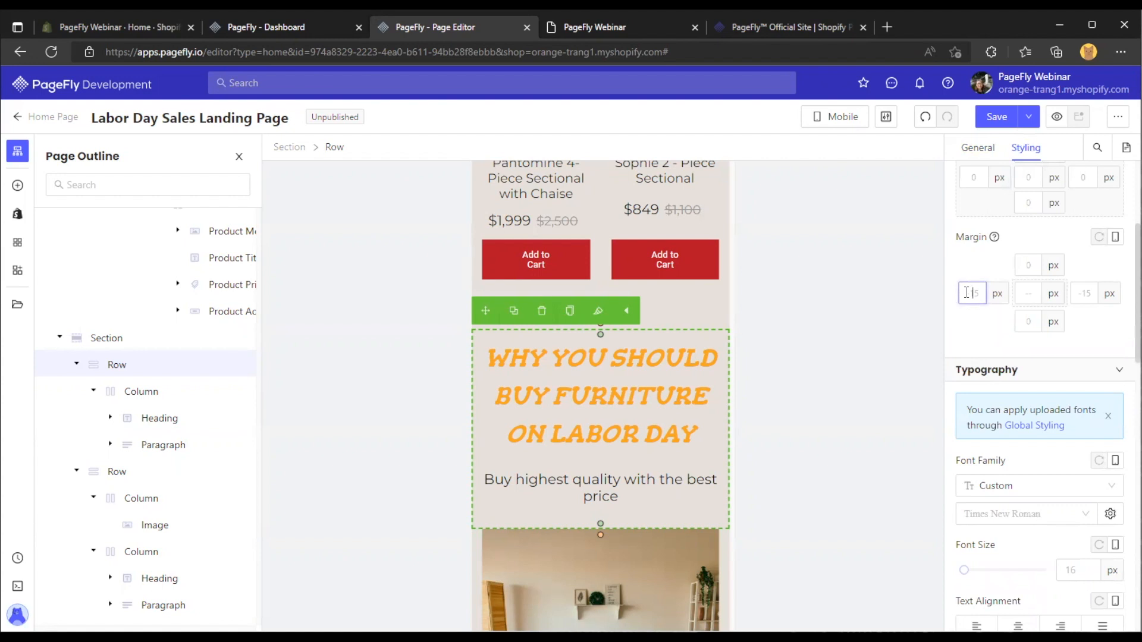
click(1081, 295)
Switch the editor to All Devices, check the storefront preview, and examine the row's column spacing setting
click(839, 119)
click(839, 144)
click(622, 33)
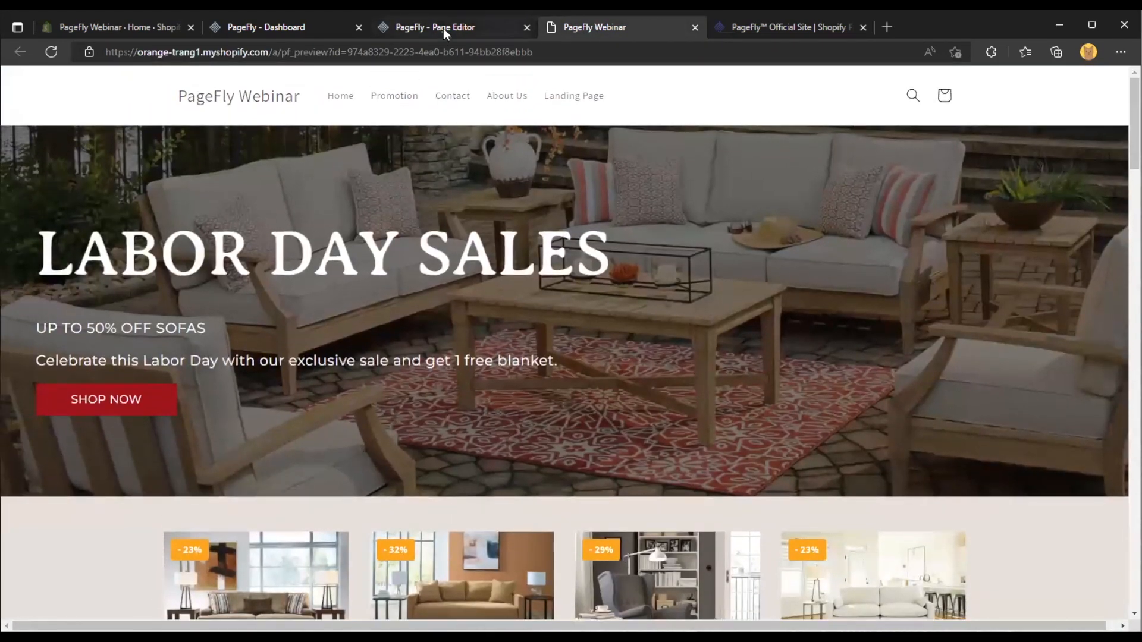
click(443, 28)
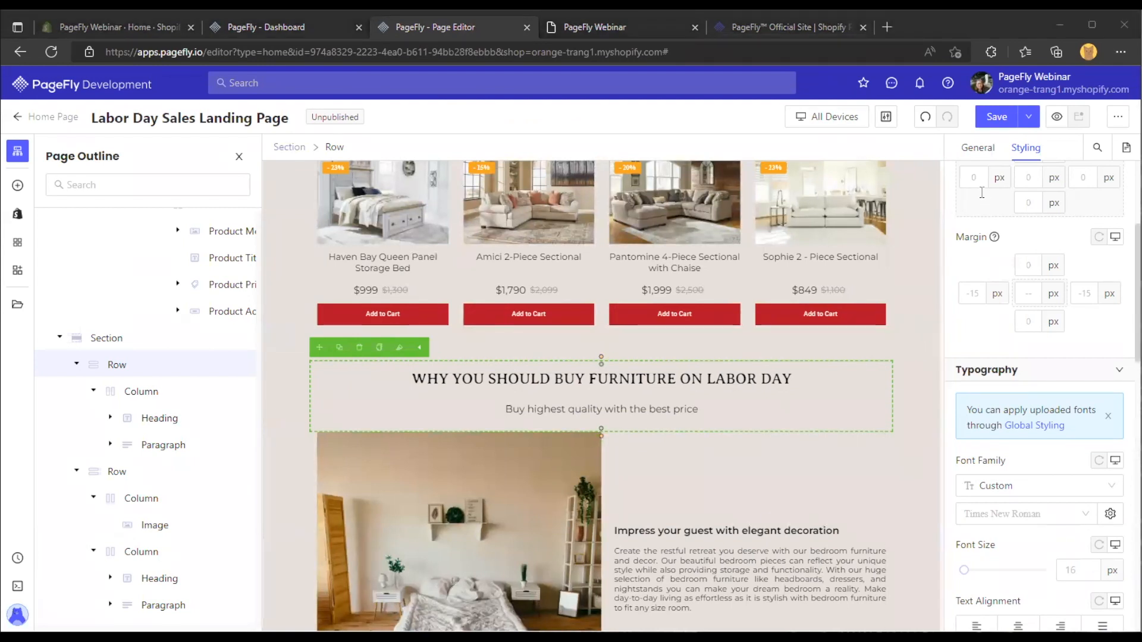
click(975, 154)
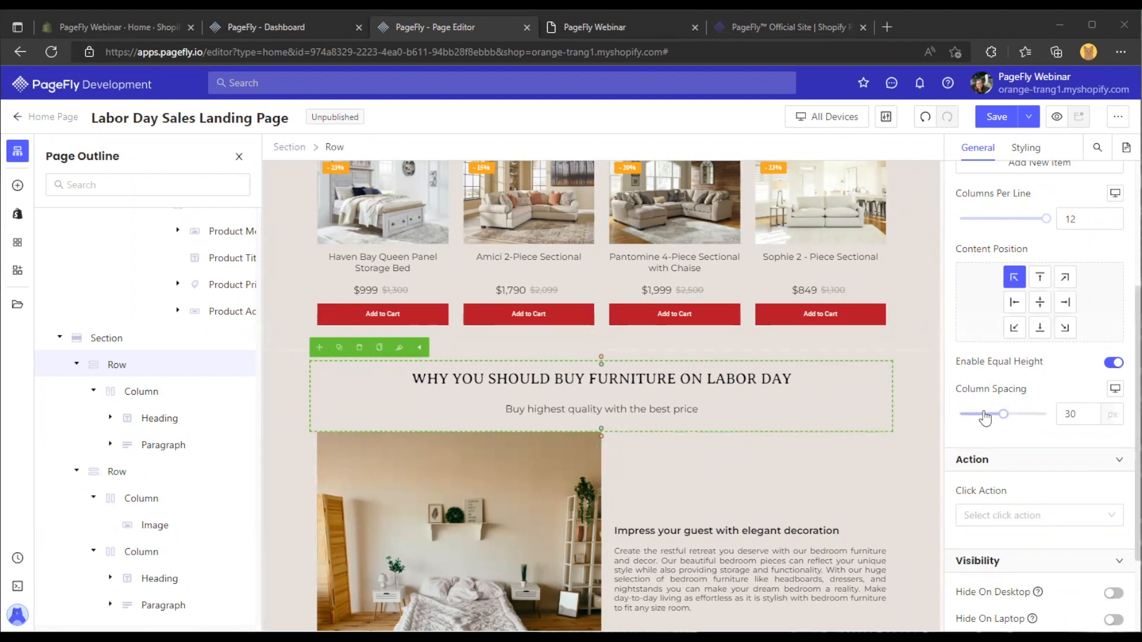
mouse_move(1002, 415)
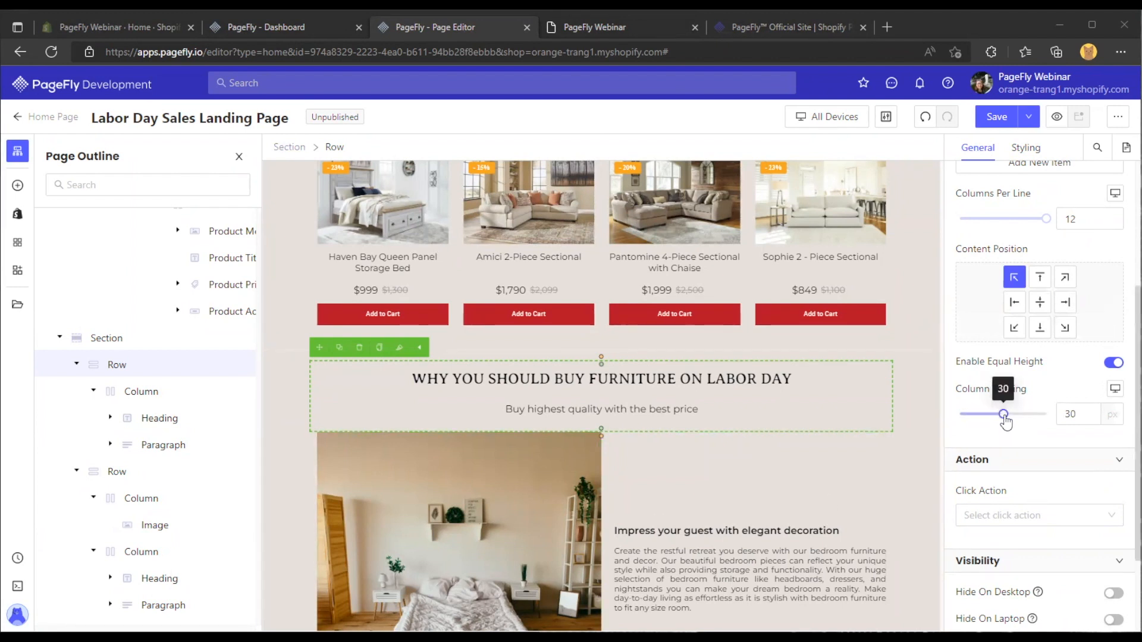
Re-paste the custom CSS media rule for max-width 767px that sets overflow-x: hidden! important on Section elements, and save the code and the page
click(18, 588)
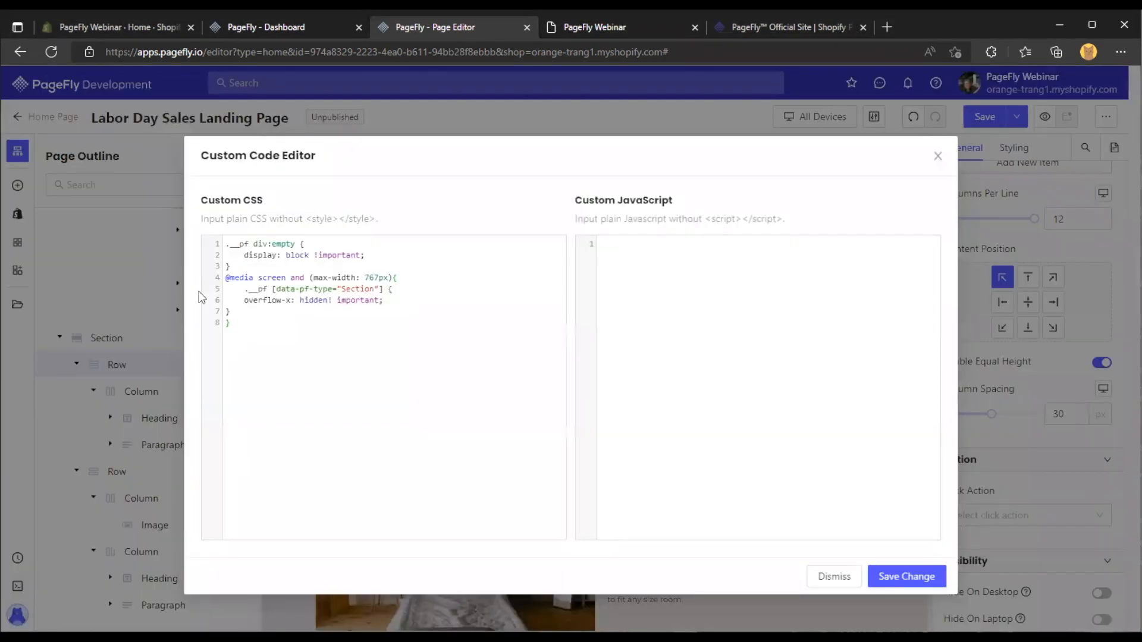
drag(234, 324, 226, 277)
key(ctrl+c)
key(BackSpace)
key(ctrl+v)
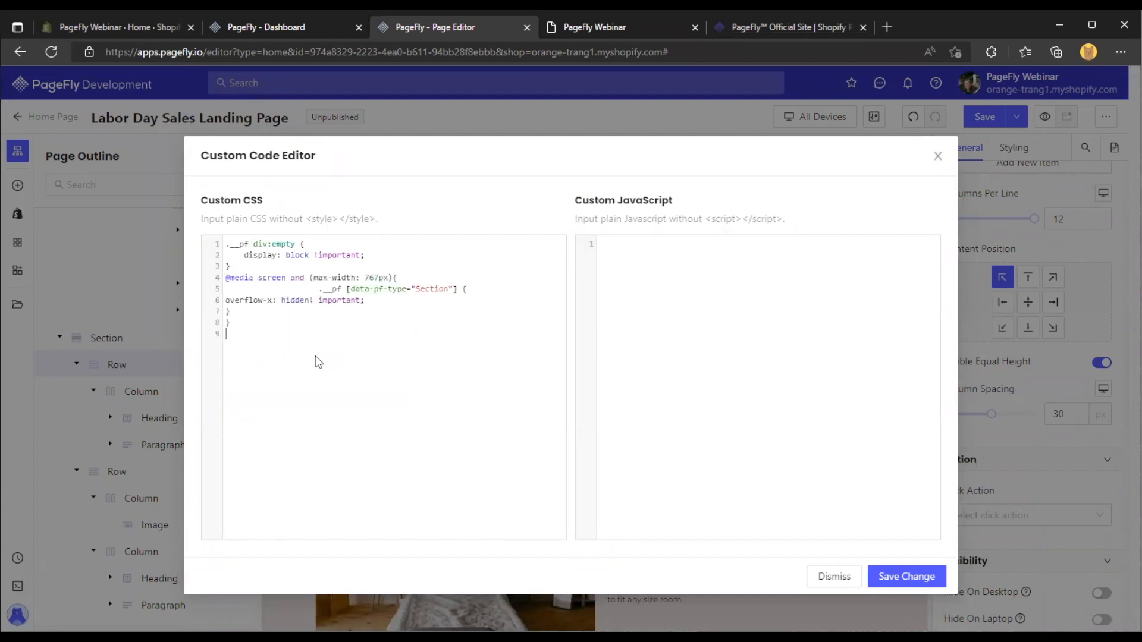
key(BackSpace)
click(374, 304)
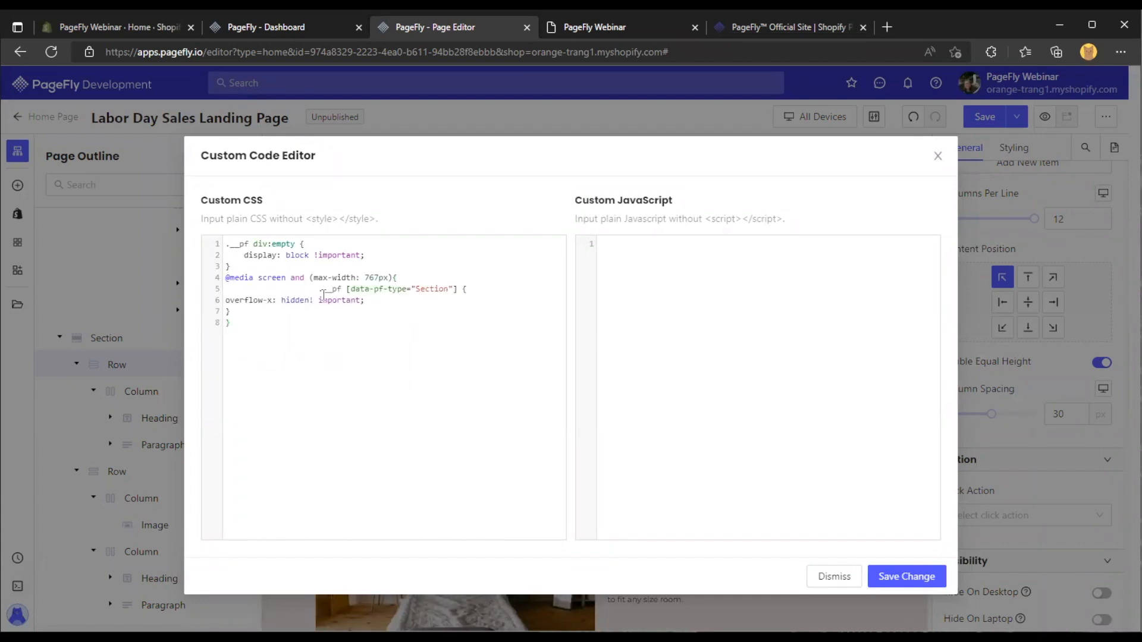
click(905, 576)
click(998, 119)
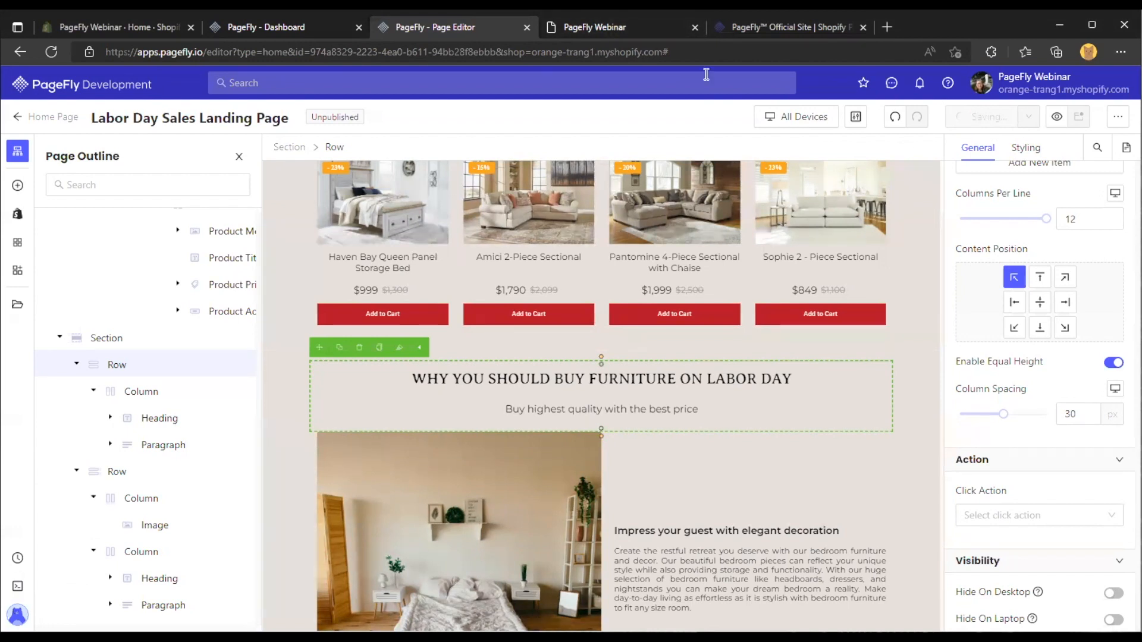
Reload the storefront preview, reopen it from the editor to check for horizontal overflow, and return to the editor
click(602, 26)
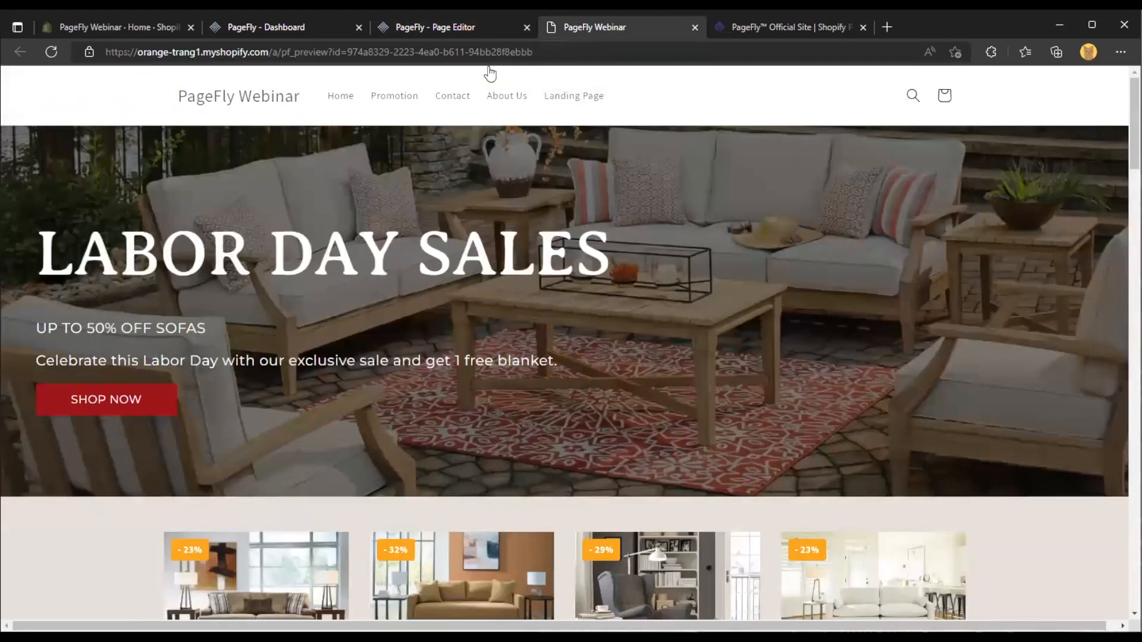
click(51, 52)
click(695, 26)
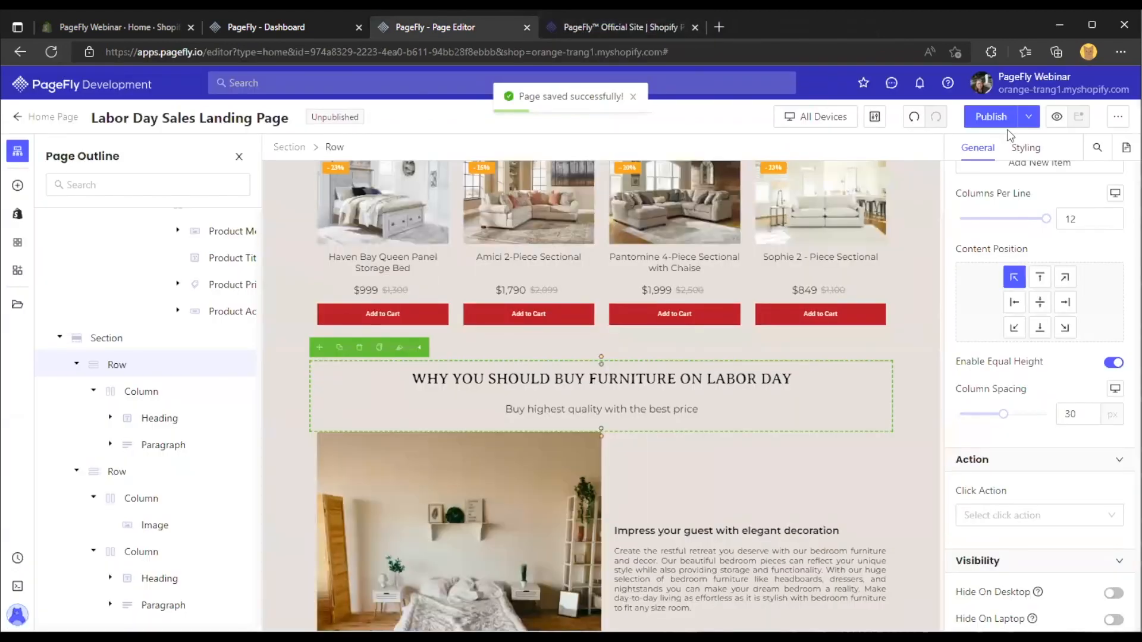
click(1058, 119)
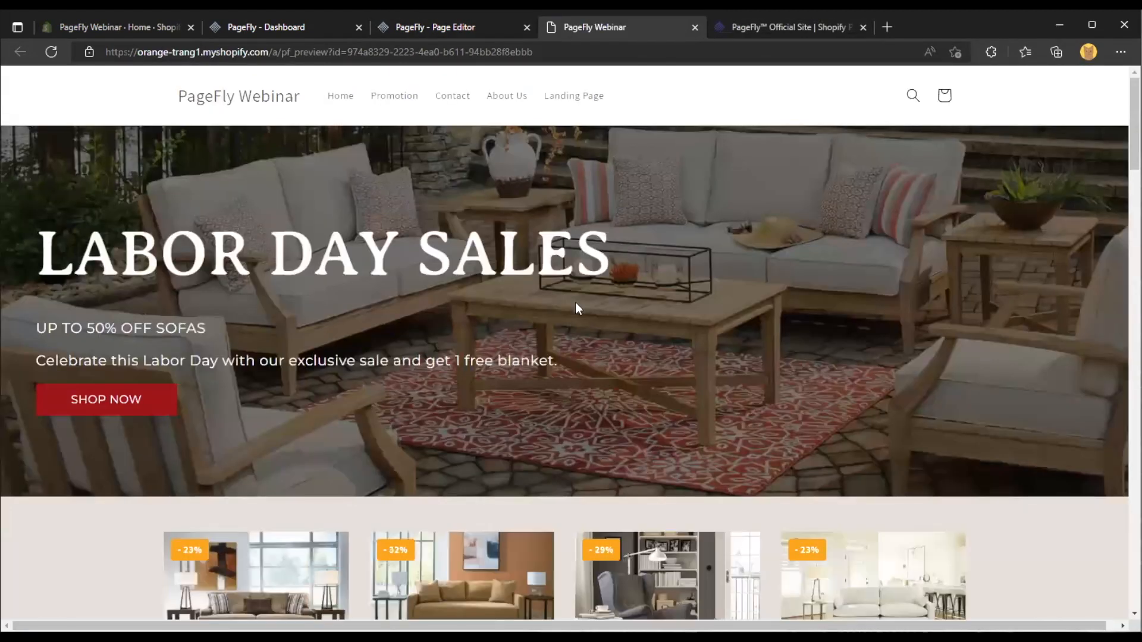
click(420, 27)
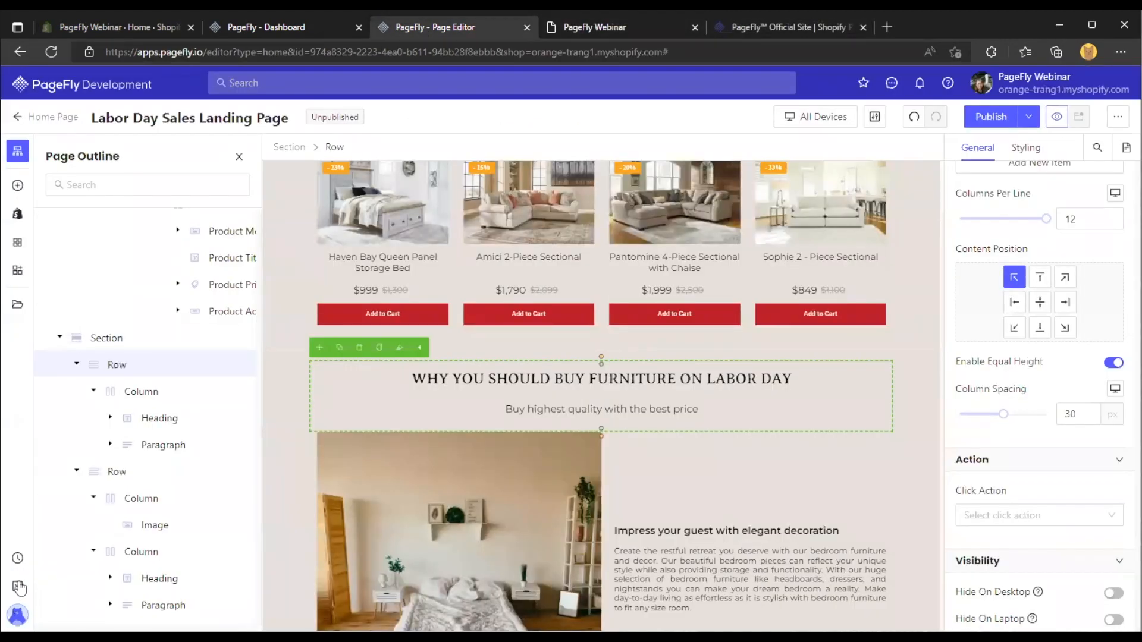
Delete the .__pf div:empty rule from the custom CSS and tidy the indentation of the remaining media rule
click(17, 586)
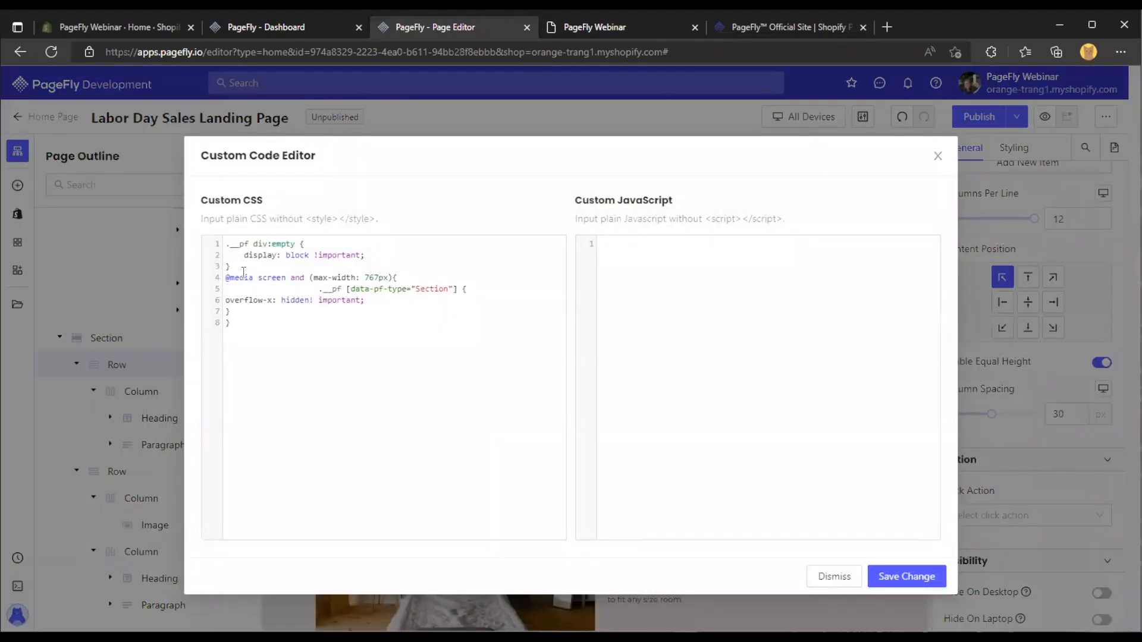
drag(243, 277, 216, 213)
drag(231, 265, 222, 212)
key(Delete)
key(Delete)
drag(319, 254, 226, 255)
key(BackSpace)
click(401, 259)
key(Delete)
key(Return)
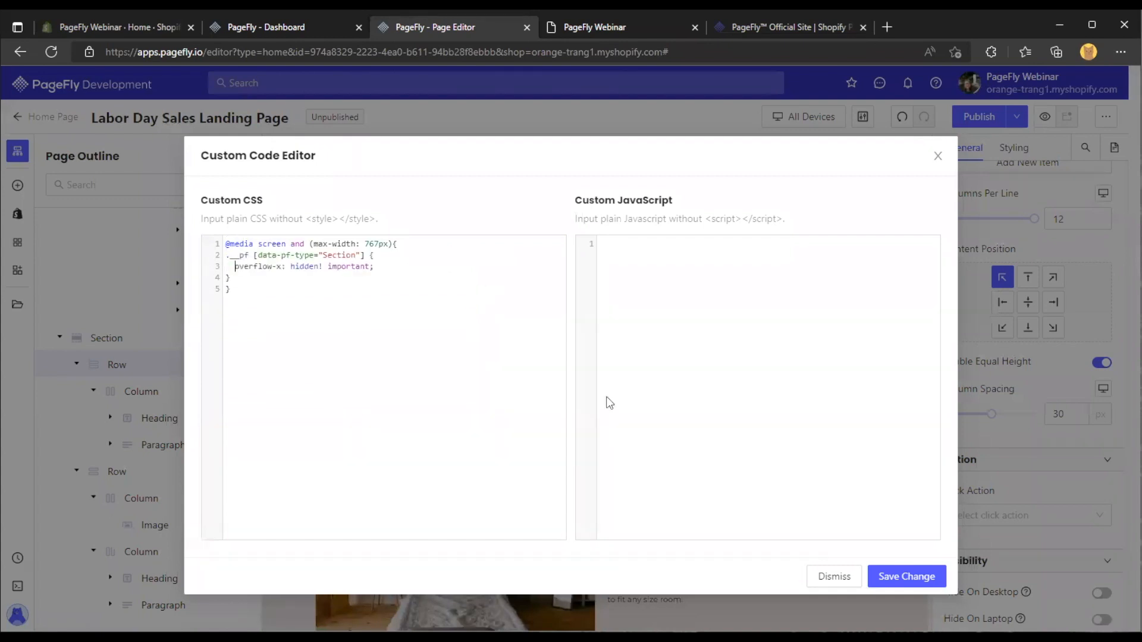
key(Down)
key(Down)
drag(396, 243, 215, 246)
key(BackSpace)
key(Delete)
click(288, 257)
click(909, 575)
click(1005, 123)
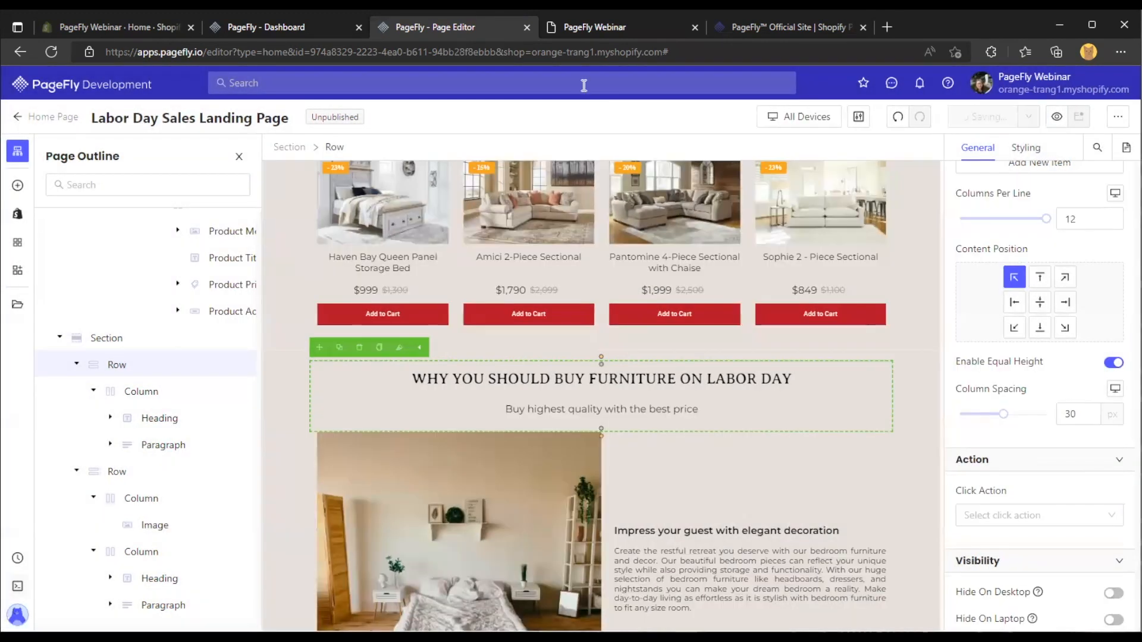
Refresh the storefront preview to check its horizontal scrolling with the new custom CSS, and go back to the editor
click(592, 27)
right_click(597, 31)
click(612, 84)
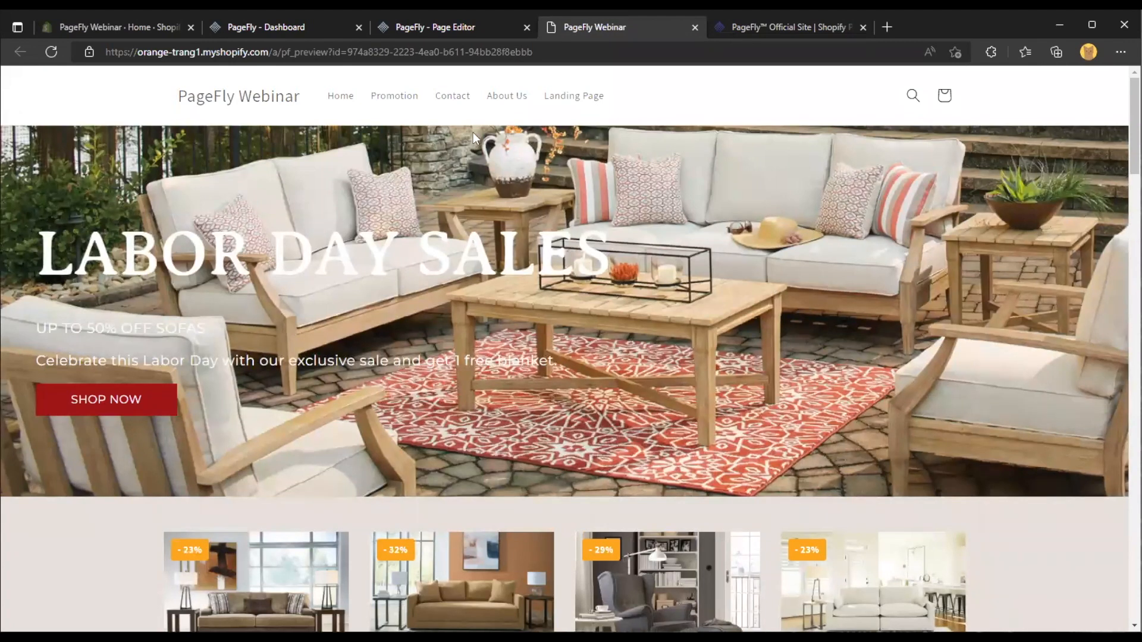
click(477, 32)
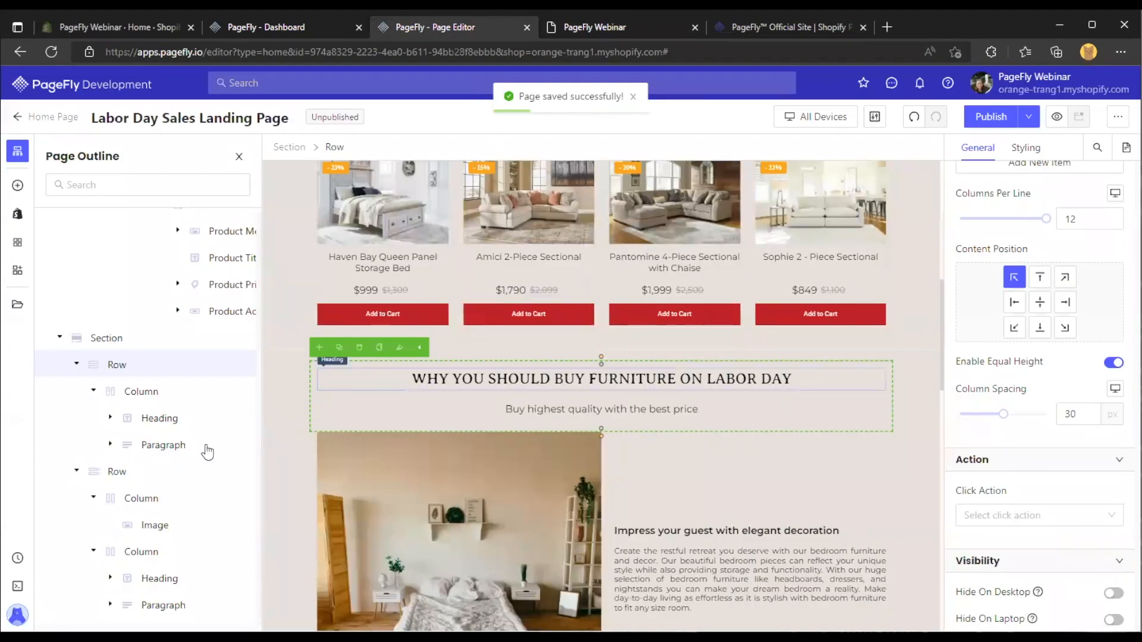
click(19, 587)
key(ctrl+a)
text(@media screen and (max-width: 767px){                     .__pf [data-pf-type="Section"] { overflow-x: hidden! important; } })
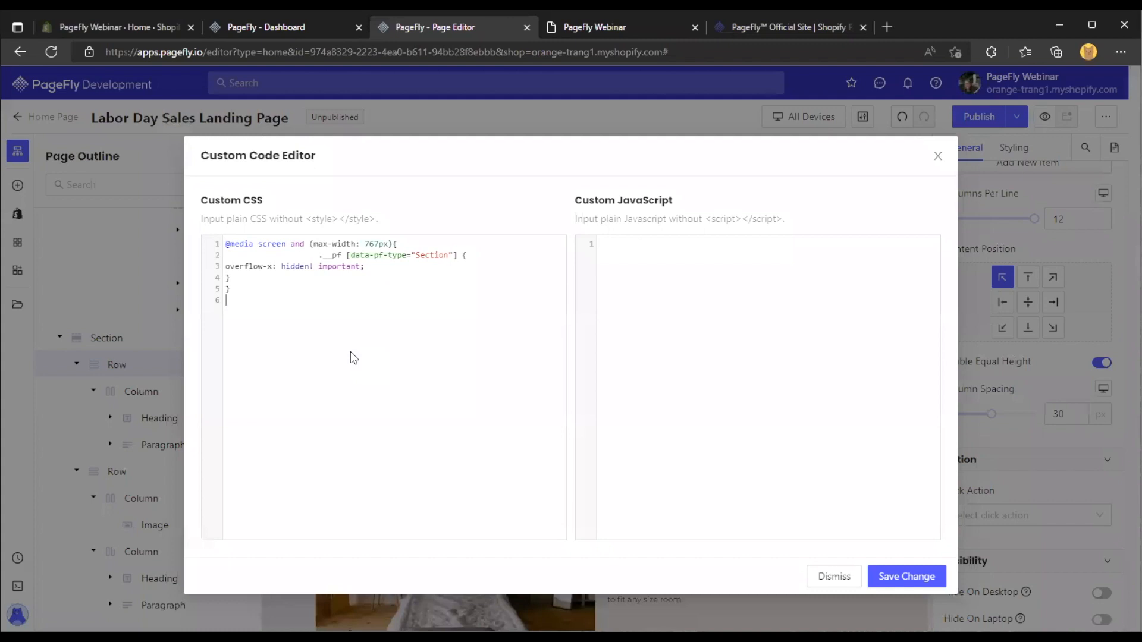
click(903, 576)
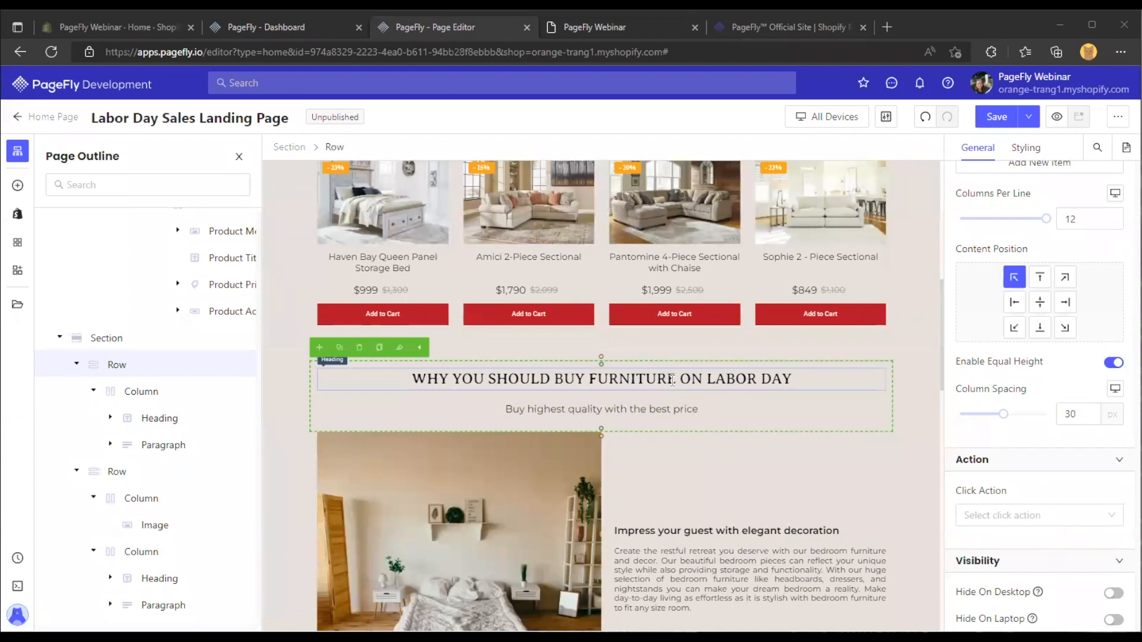
scroll(672, 380, down, 2)
drag(943, 354, 945, 349)
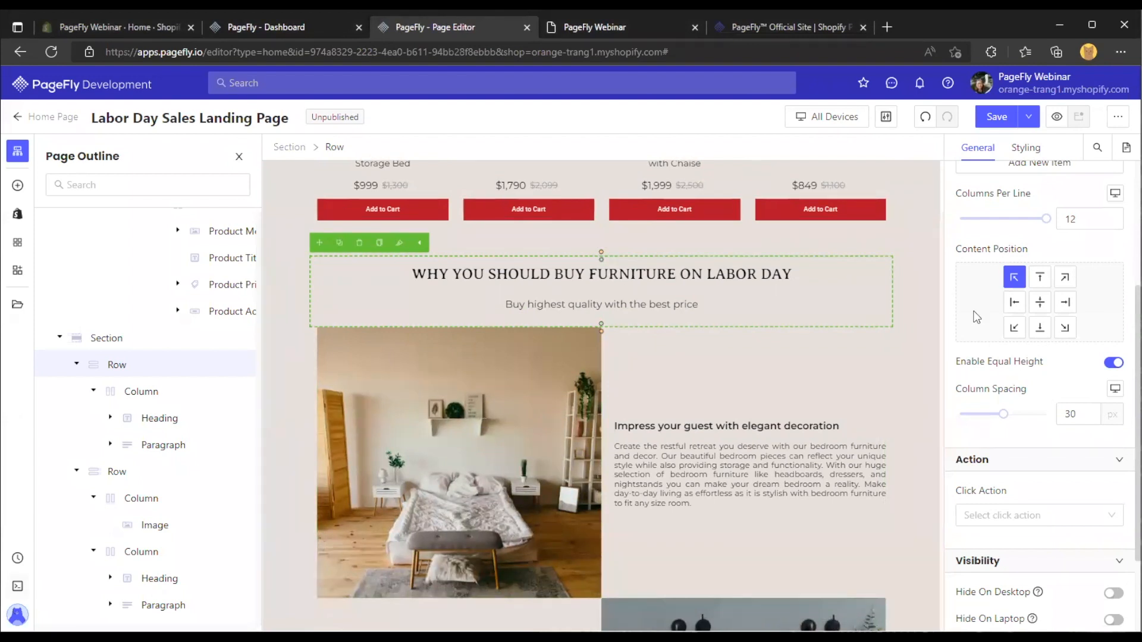
scroll(987, 319, down, 1)
scroll(994, 321, up, 5)
scroll(995, 321, down, 3)
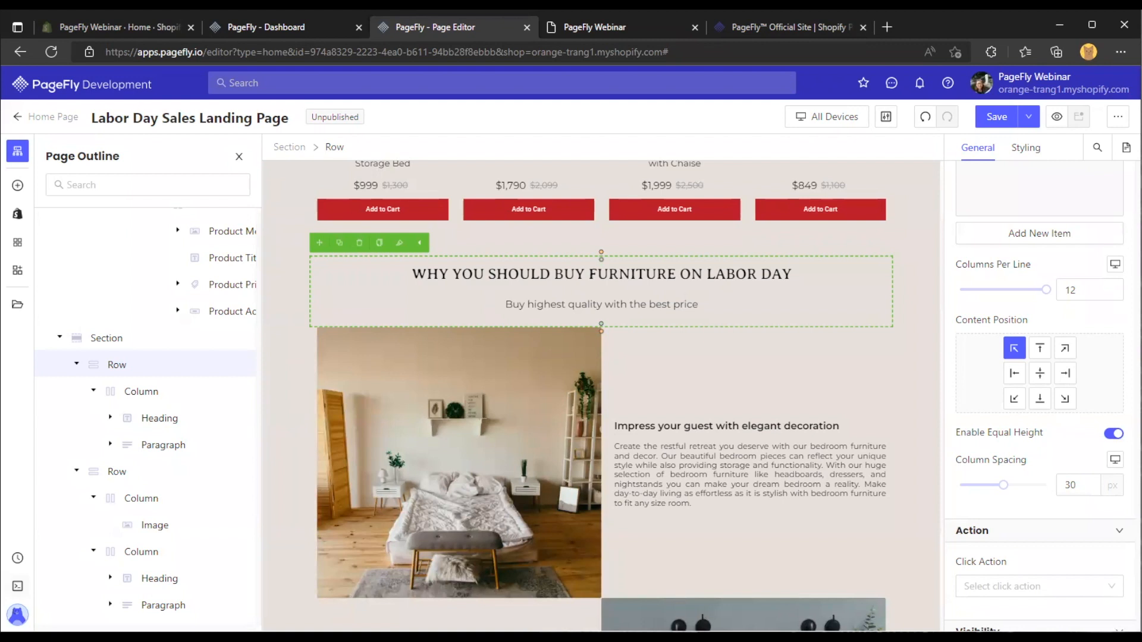
Enable Sticky Top for the Labor Day Sales hero section
scroll(776, 291, up, 7)
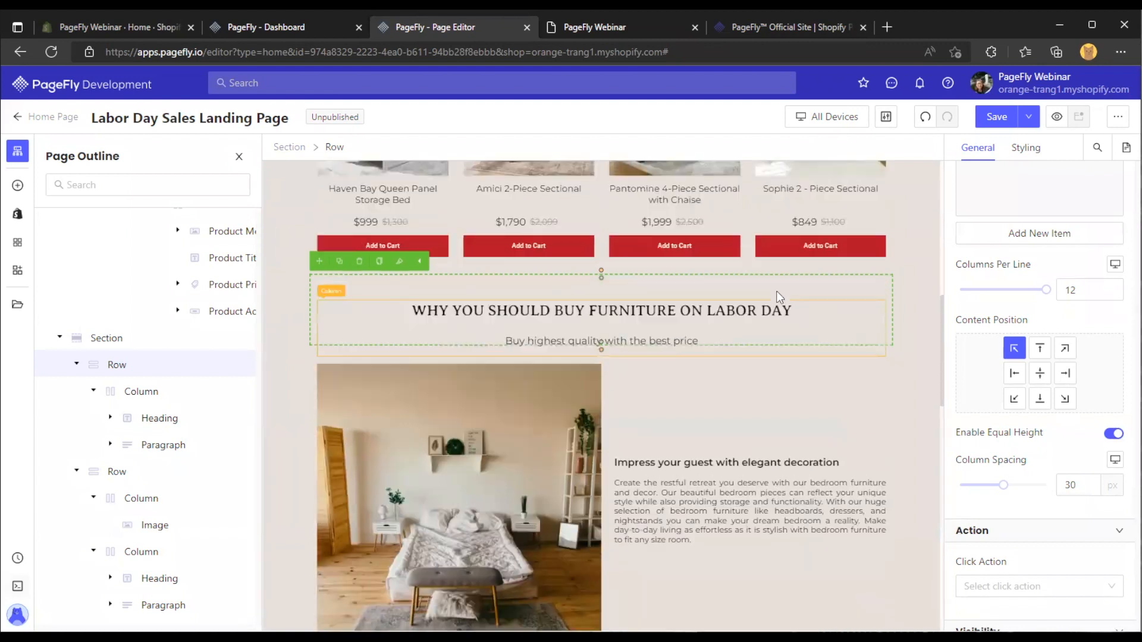
scroll(776, 295, up, 3)
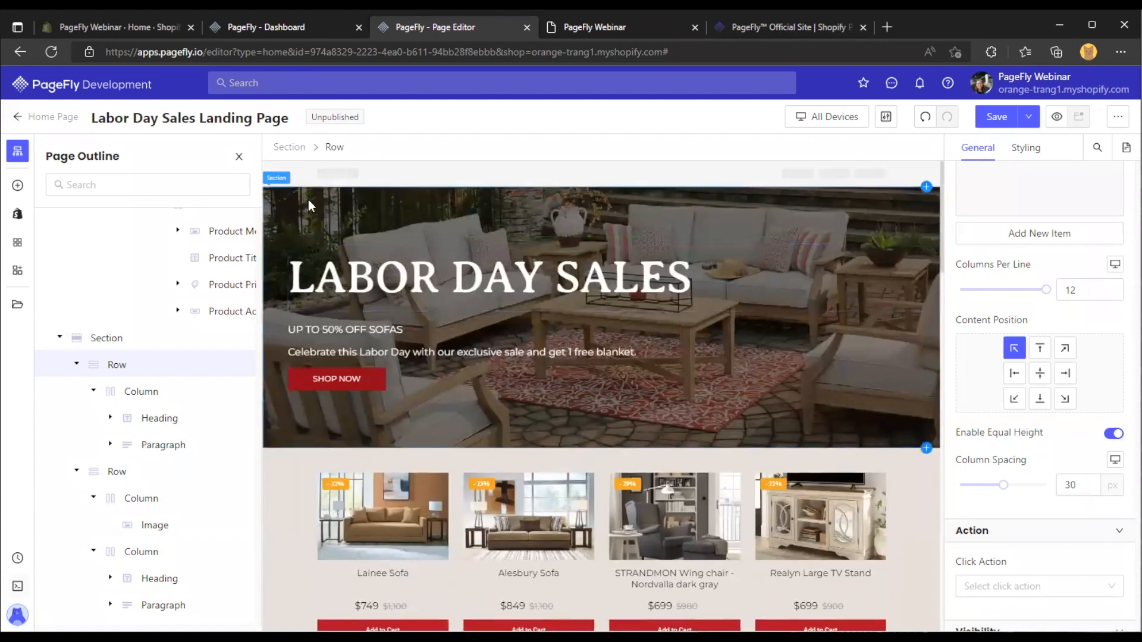
click(304, 211)
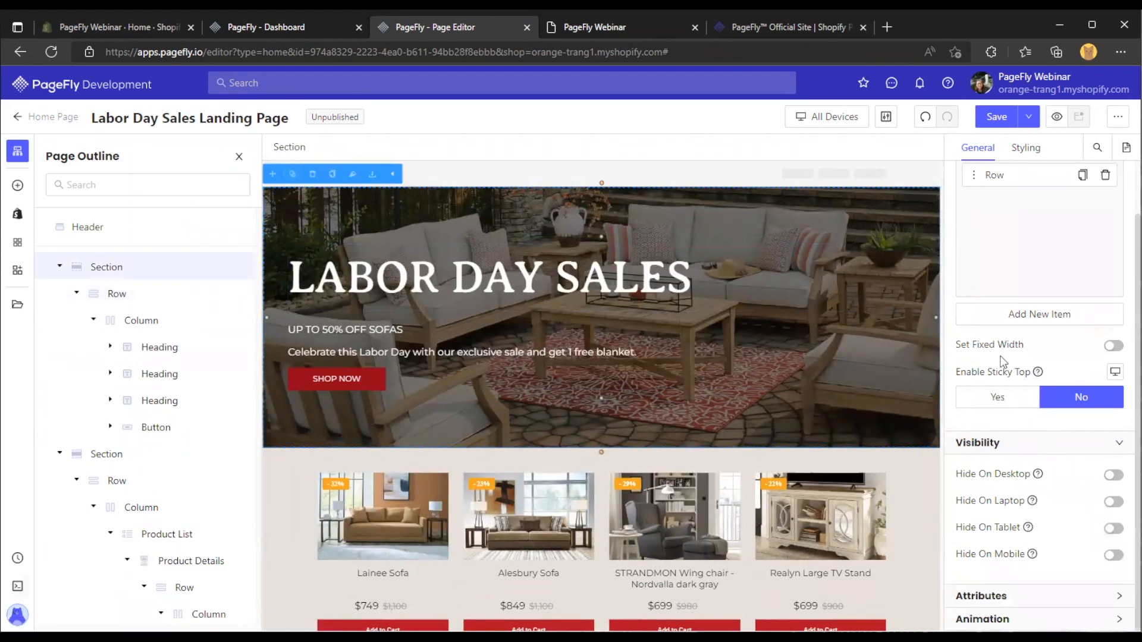
click(1006, 397)
scroll(1040, 309, down, 2)
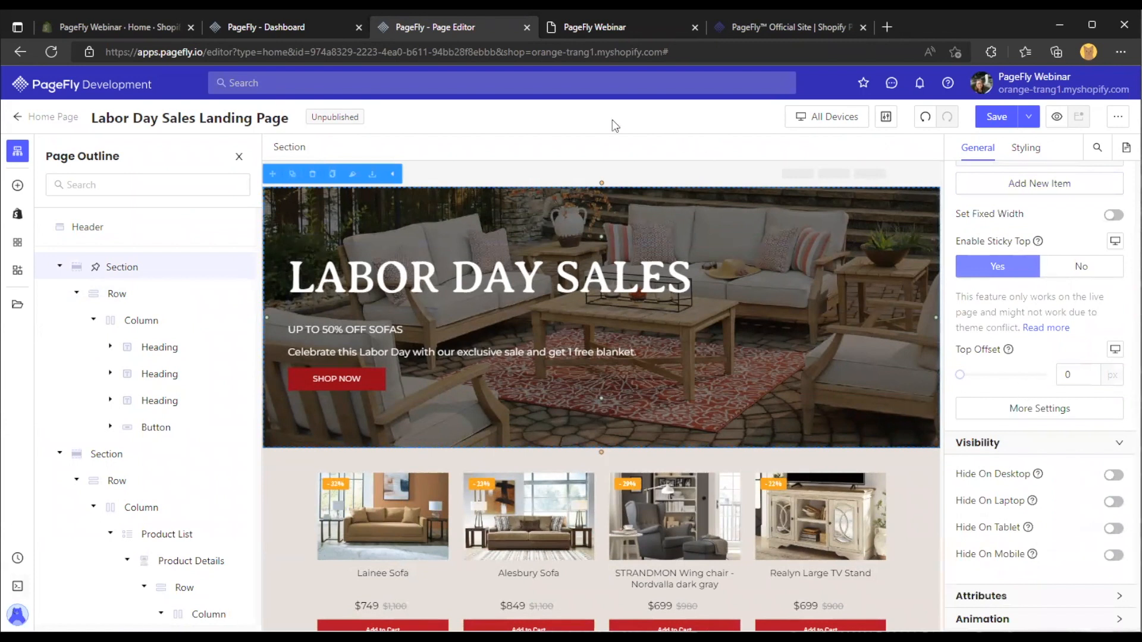
Examine how the hero section and store header behave while scrolling through the storefront preview
click(594, 26)
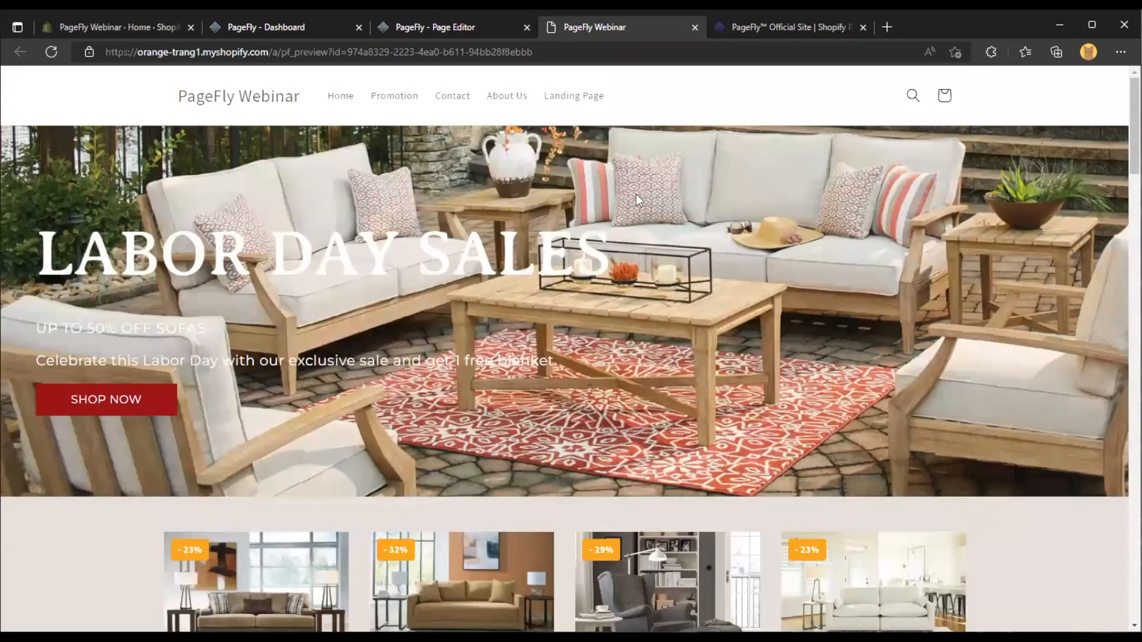
scroll(642, 199, down, 2)
scroll(651, 201, up, 2)
scroll(651, 201, down, 4)
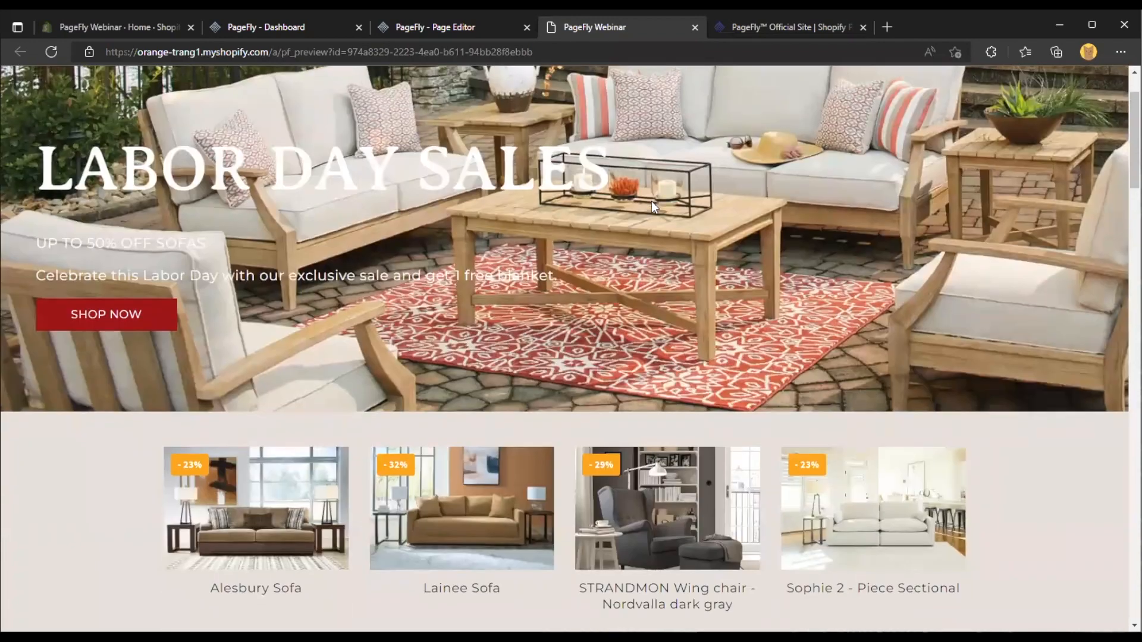
scroll(651, 202, up, 3)
scroll(651, 202, down, 1)
scroll(651, 203, up, 1)
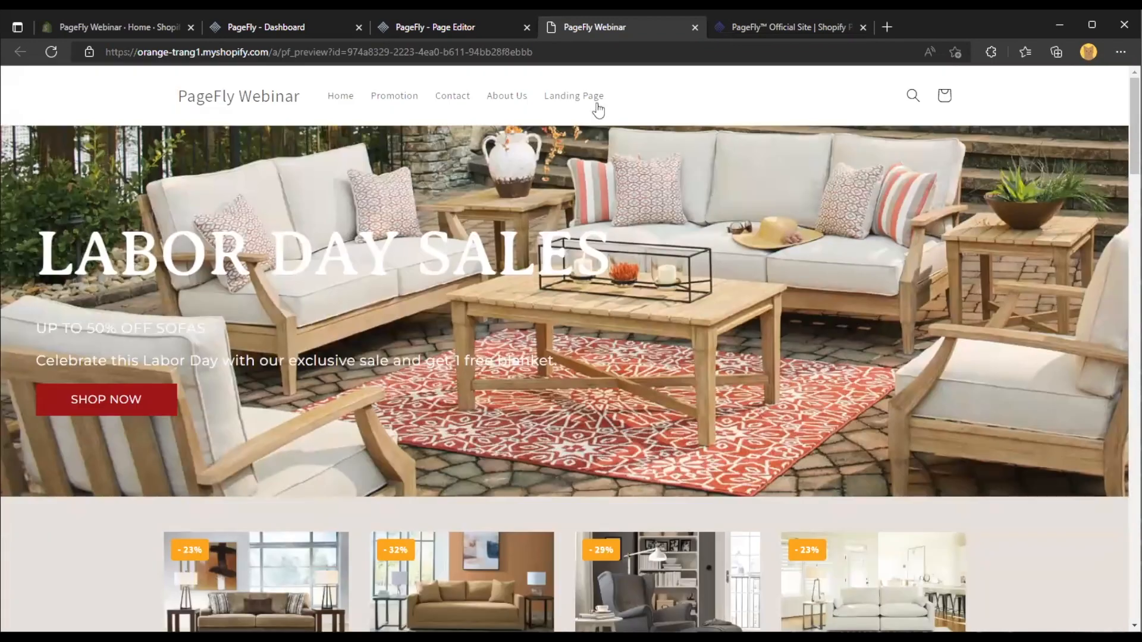
Inspect the store header element in the preview with the browser's developer tools to measure its height
right_click(665, 102)
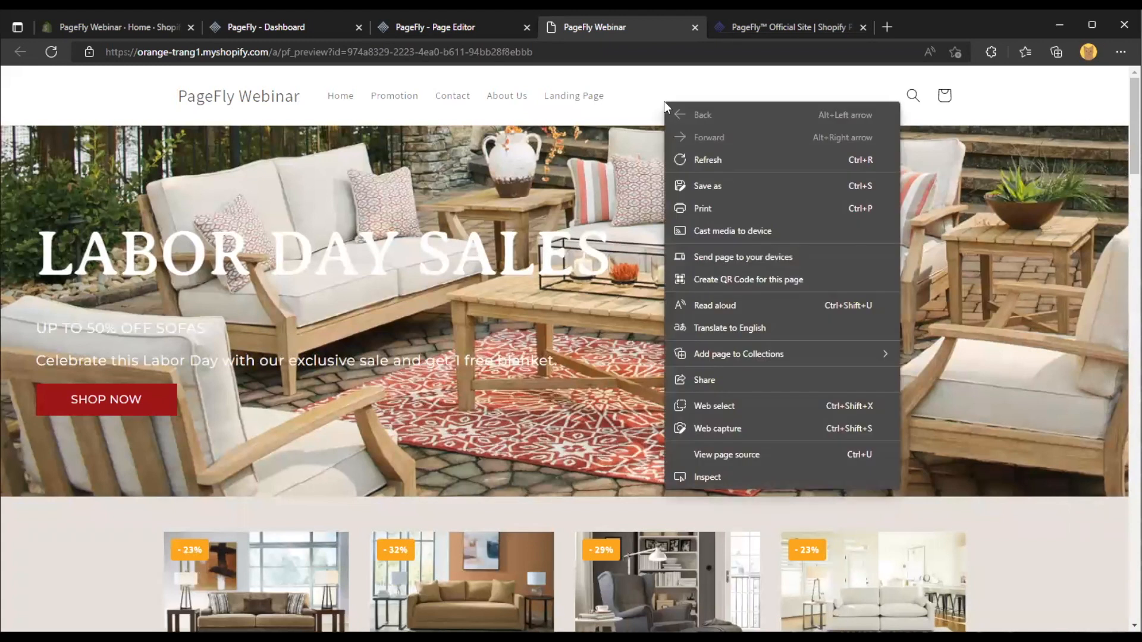
click(692, 475)
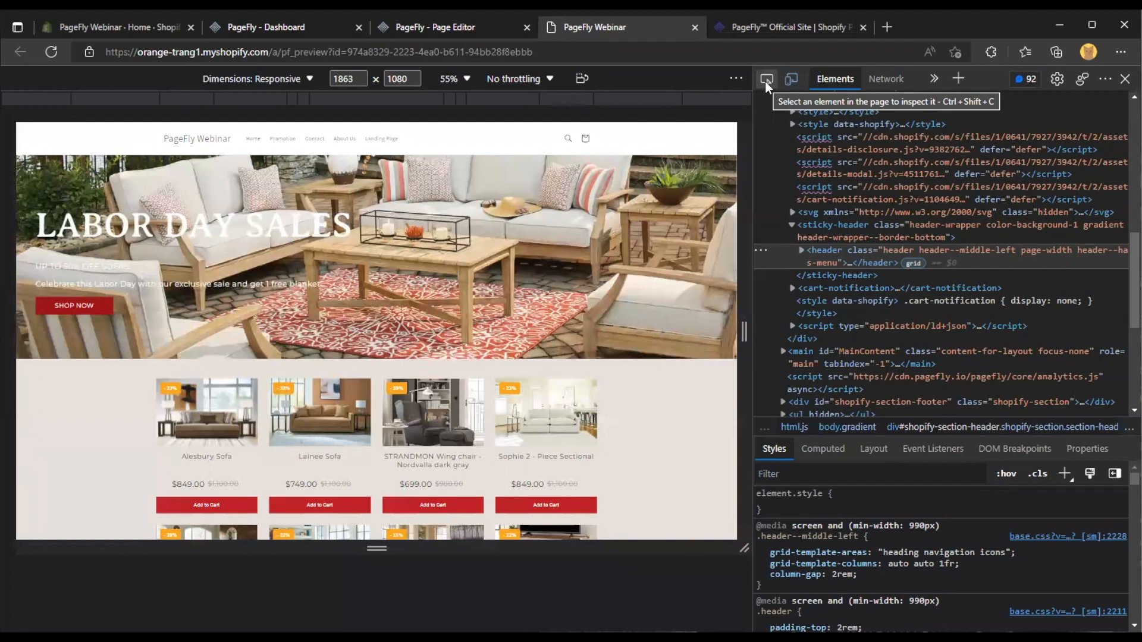
click(765, 81)
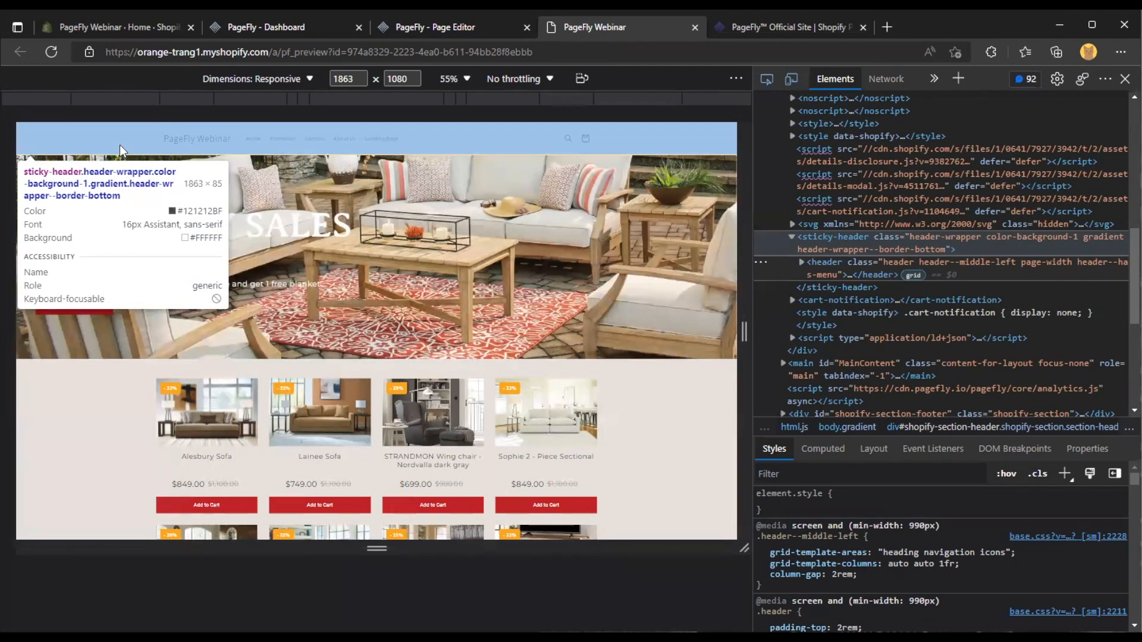
Set the hero section's sticky Top Offset to 86 px in the page editor, and return to the storefront preview
click(471, 26)
click(1077, 376)
text(86)
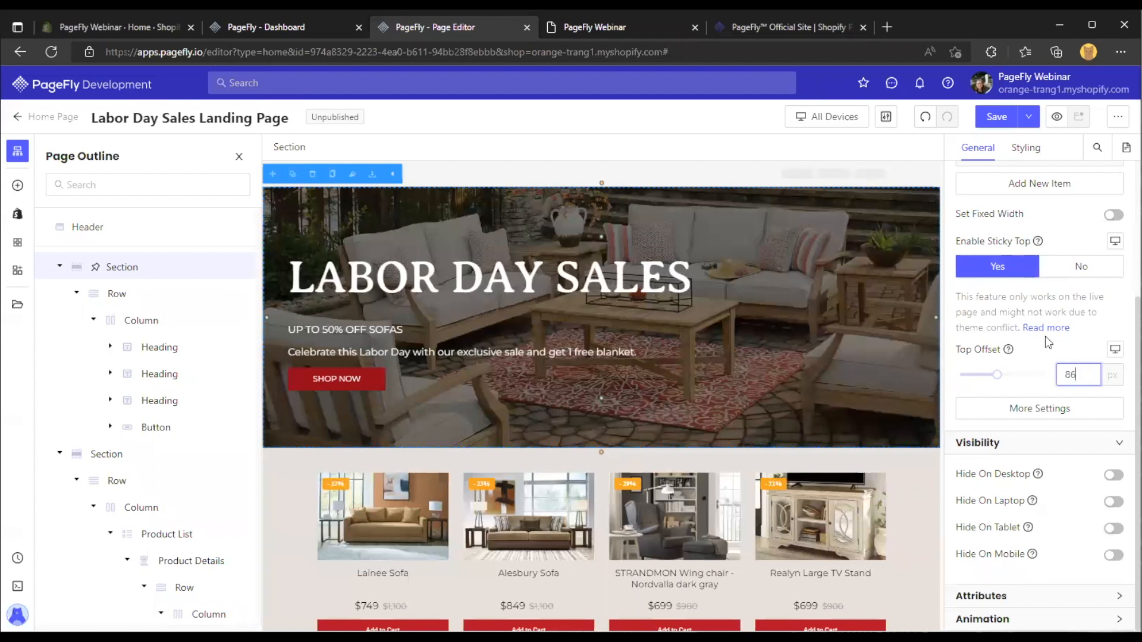
click(981, 321)
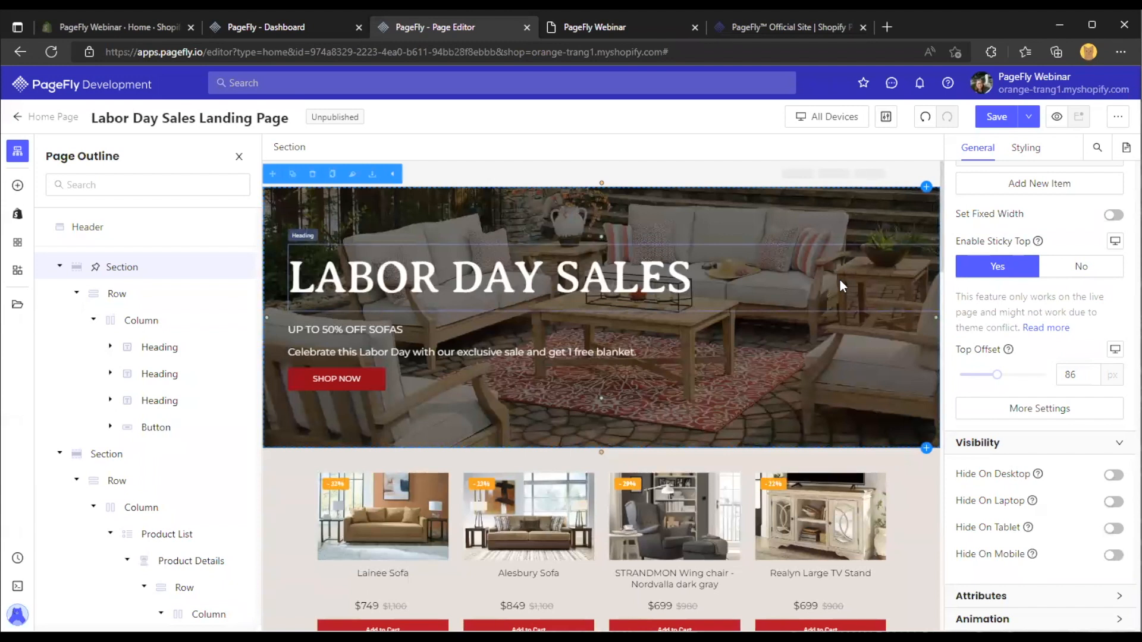
click(644, 25)
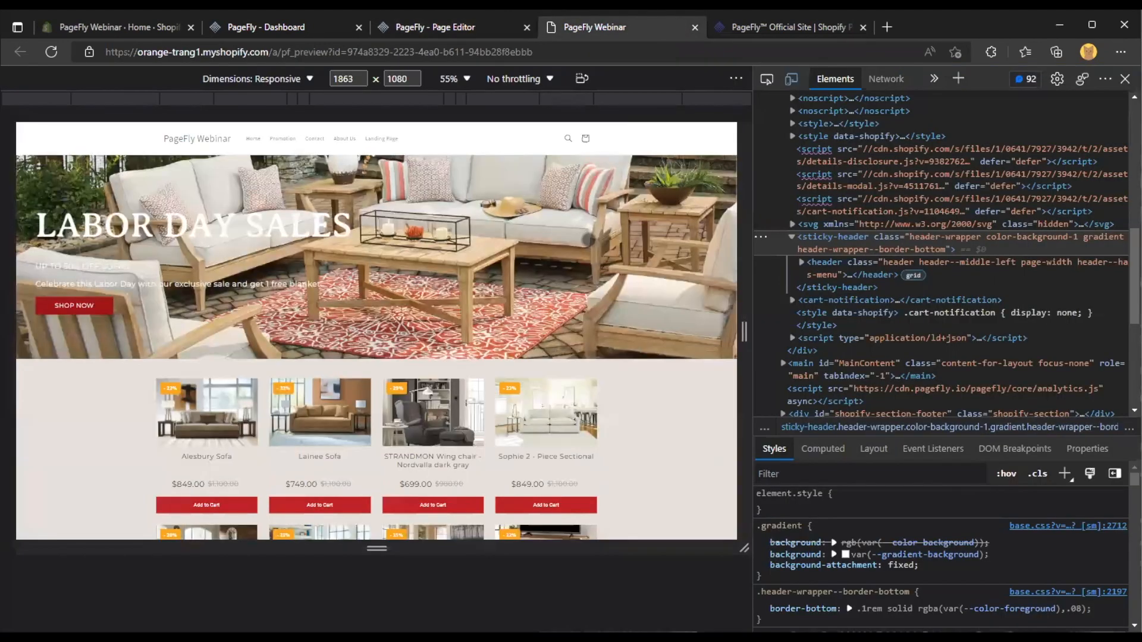
Open the page's custom code editor from the PageFly editor and undo the latest custom CSS edits
click(449, 29)
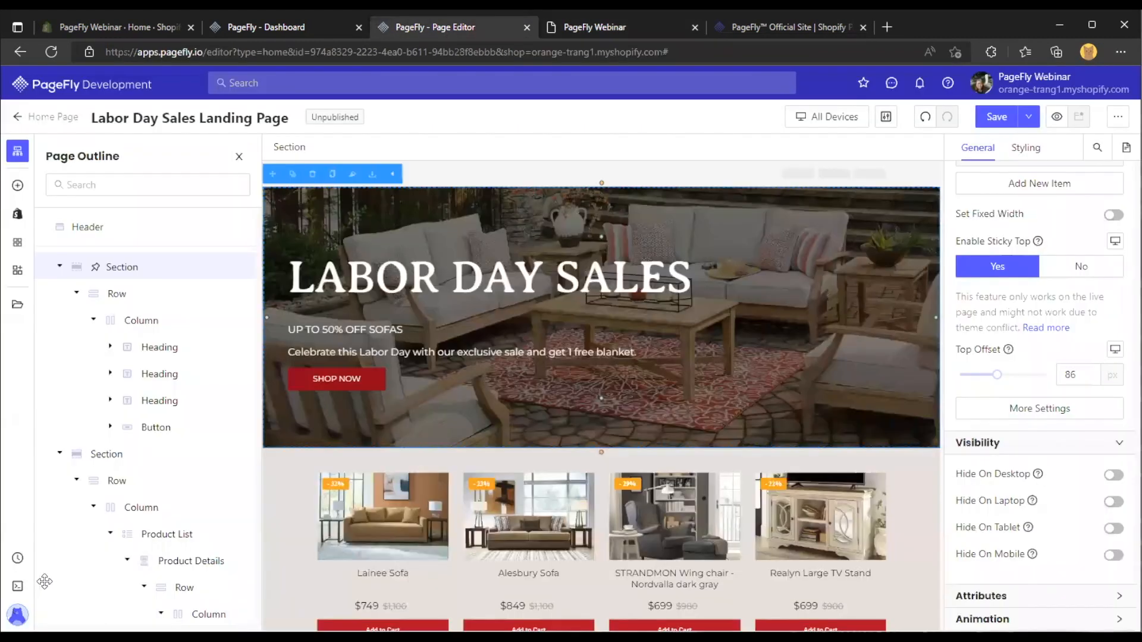
click(17, 586)
key(ctrl+z)
key(ctrl+z)
key(ctrl+z)
key(ctrl+z)
key(ctrl+z)
key(ctrl+z)
click(467, 348)
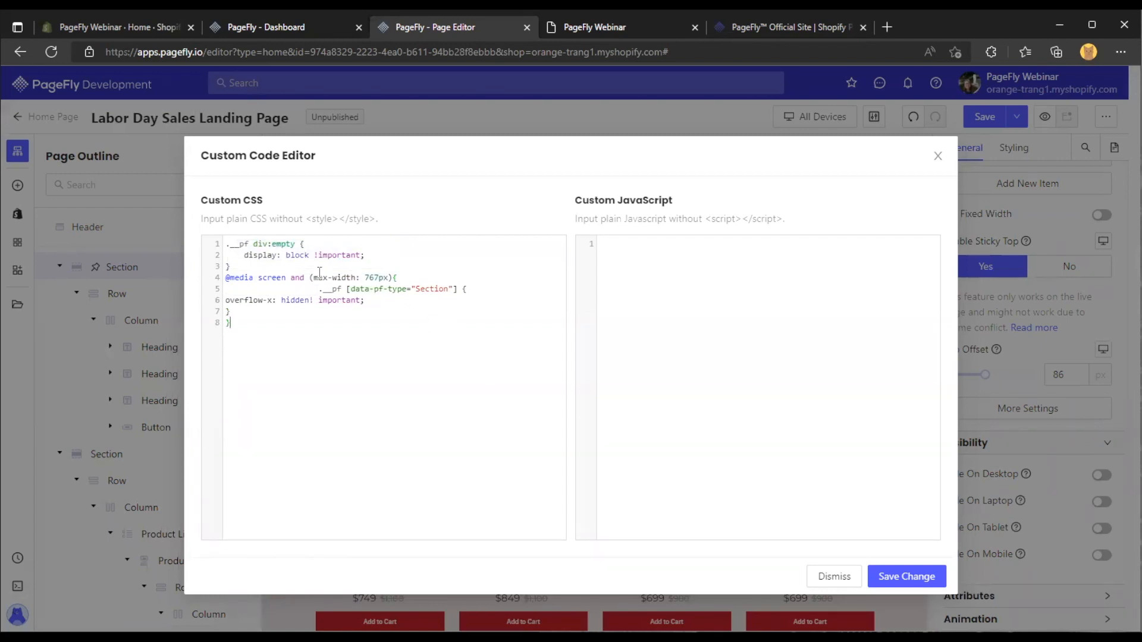
Highlight the ".__pf div:empty" rule in the custom CSS and check the hero section in the page preview
drag(252, 245, 296, 241)
click(556, 30)
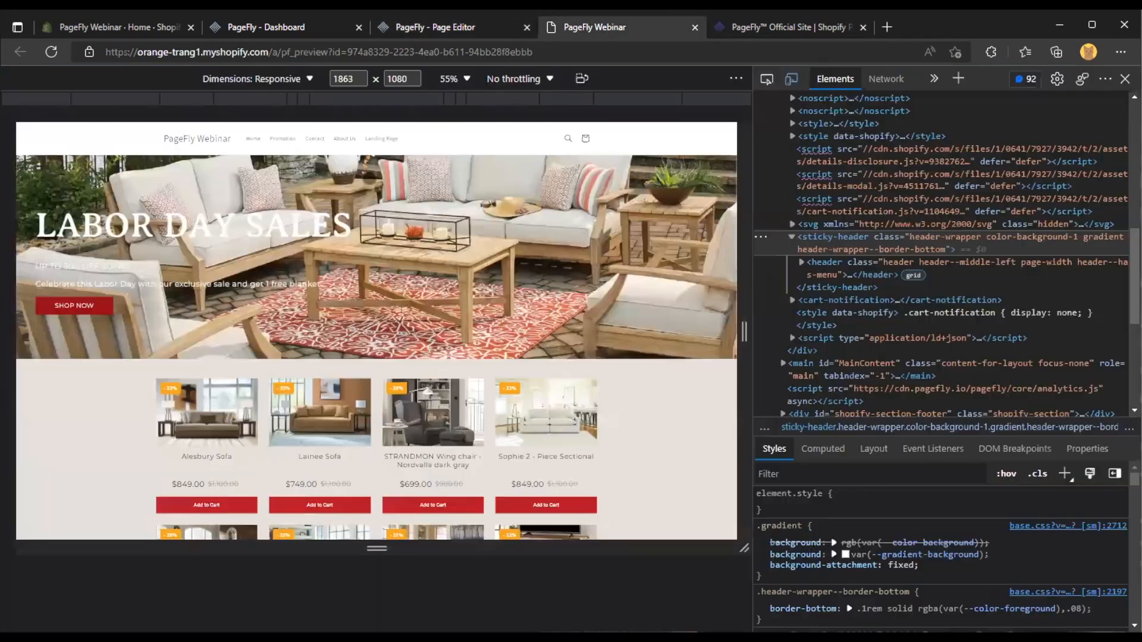
click(452, 27)
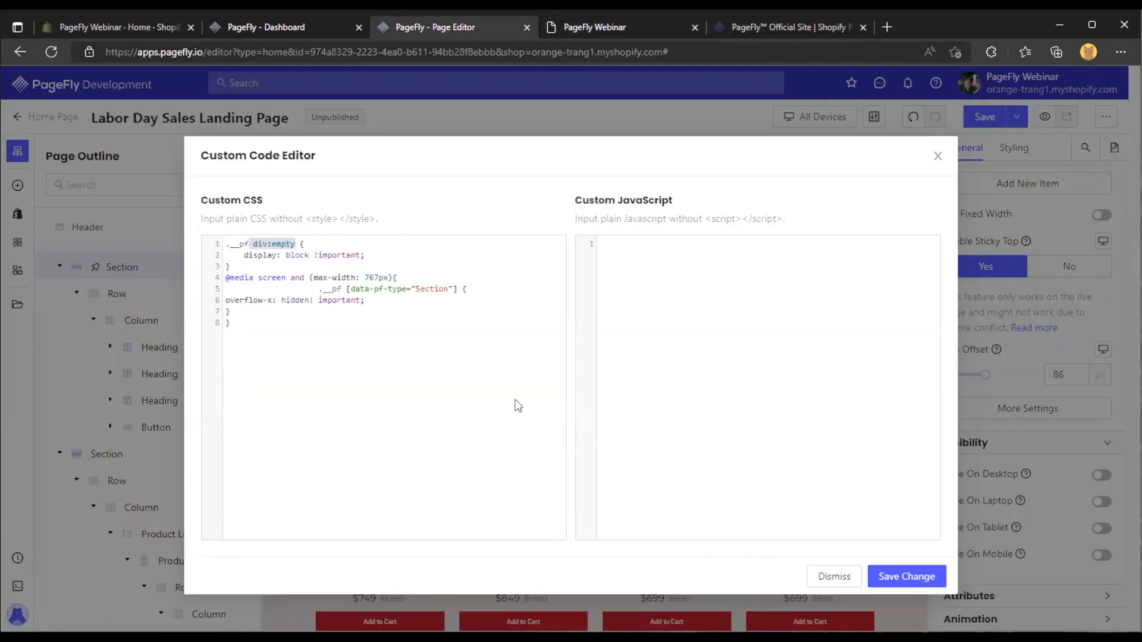
drag(273, 267, 216, 239)
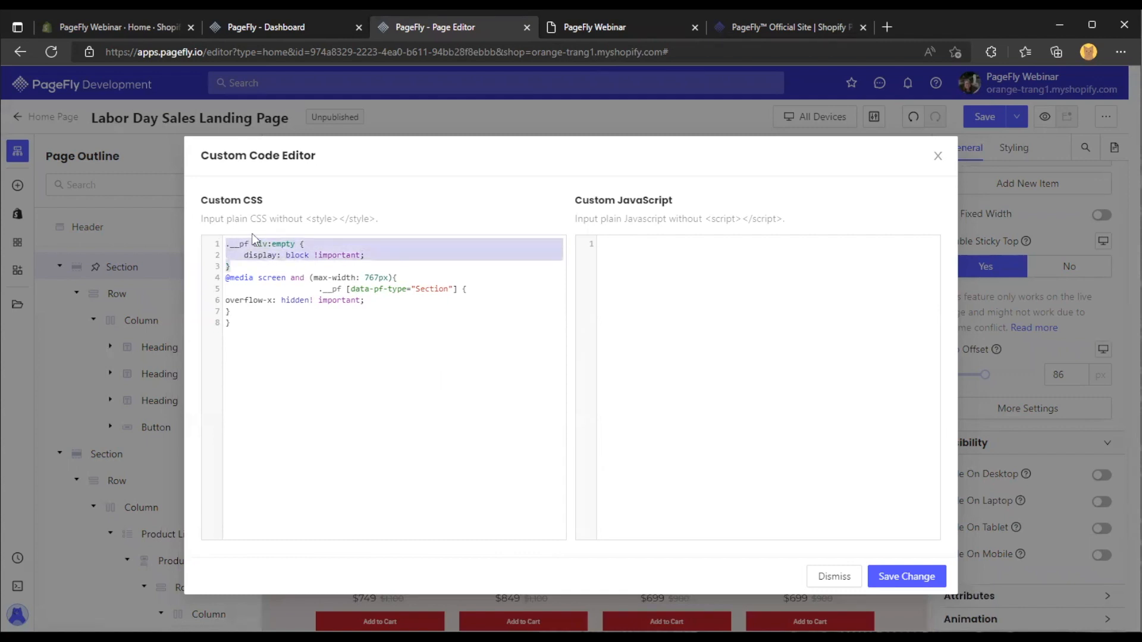
Save the custom code and the page, and refresh the preview
click(892, 576)
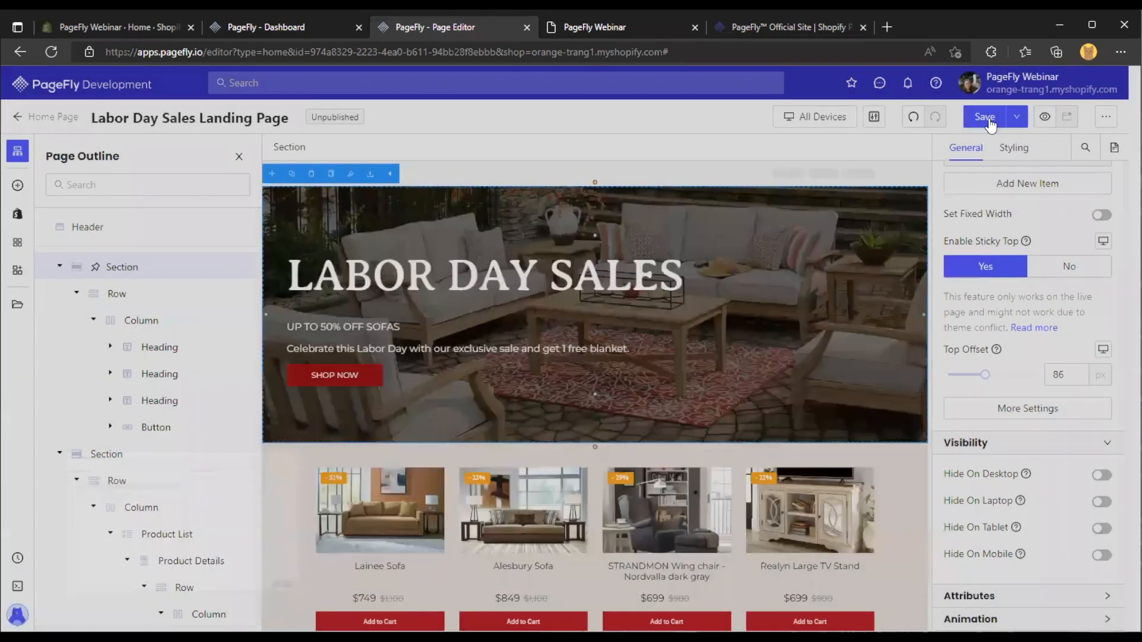
click(996, 117)
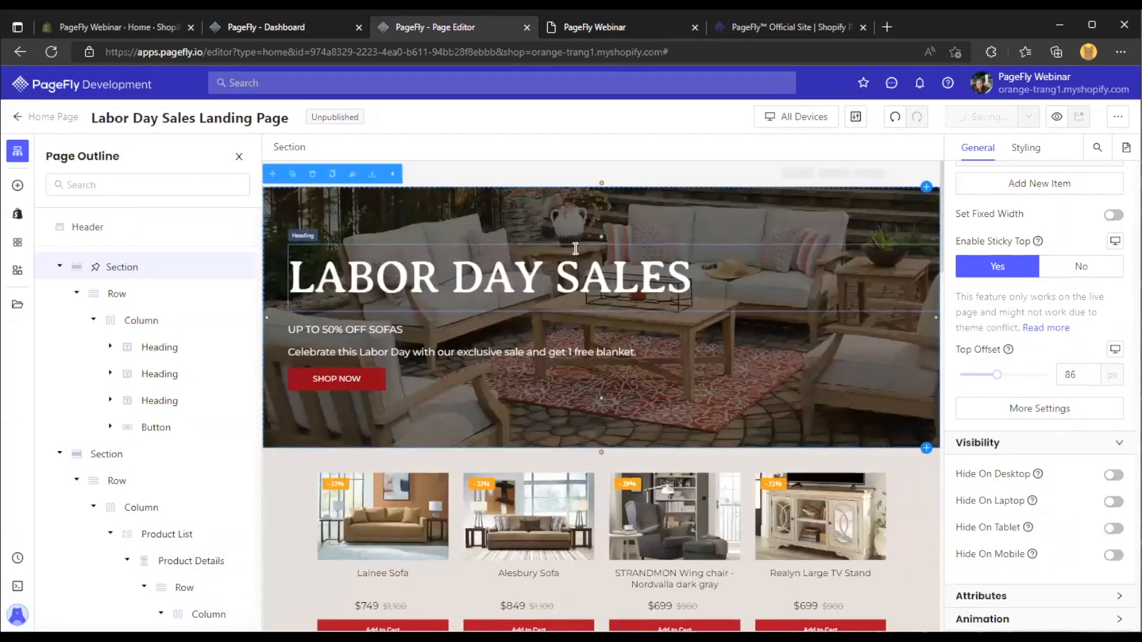
click(582, 31)
right_click(583, 31)
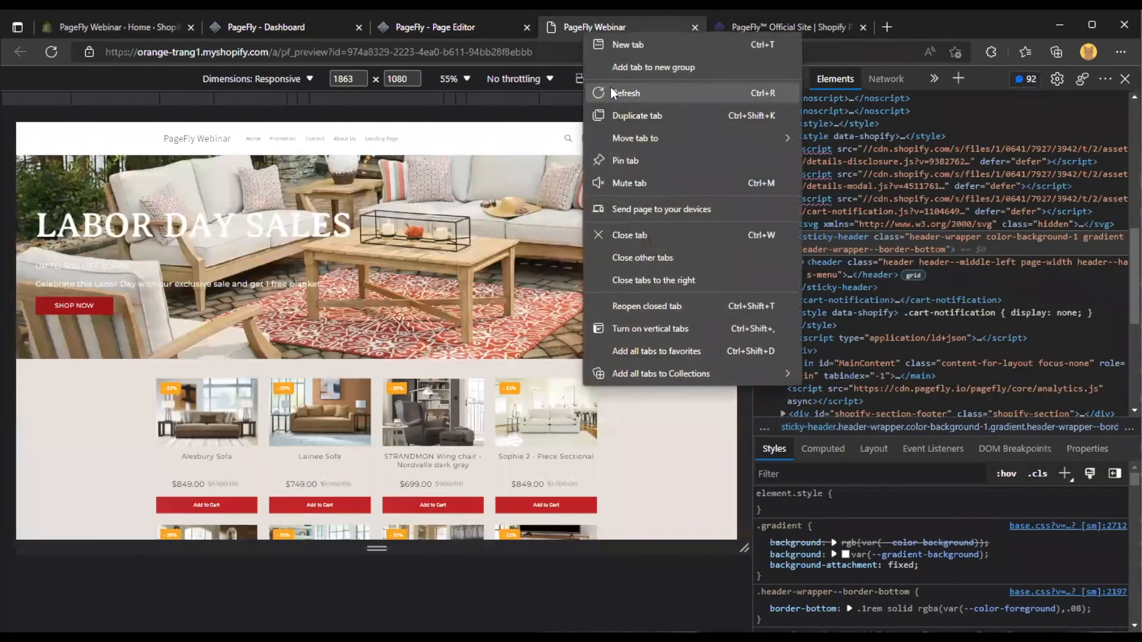
click(610, 90)
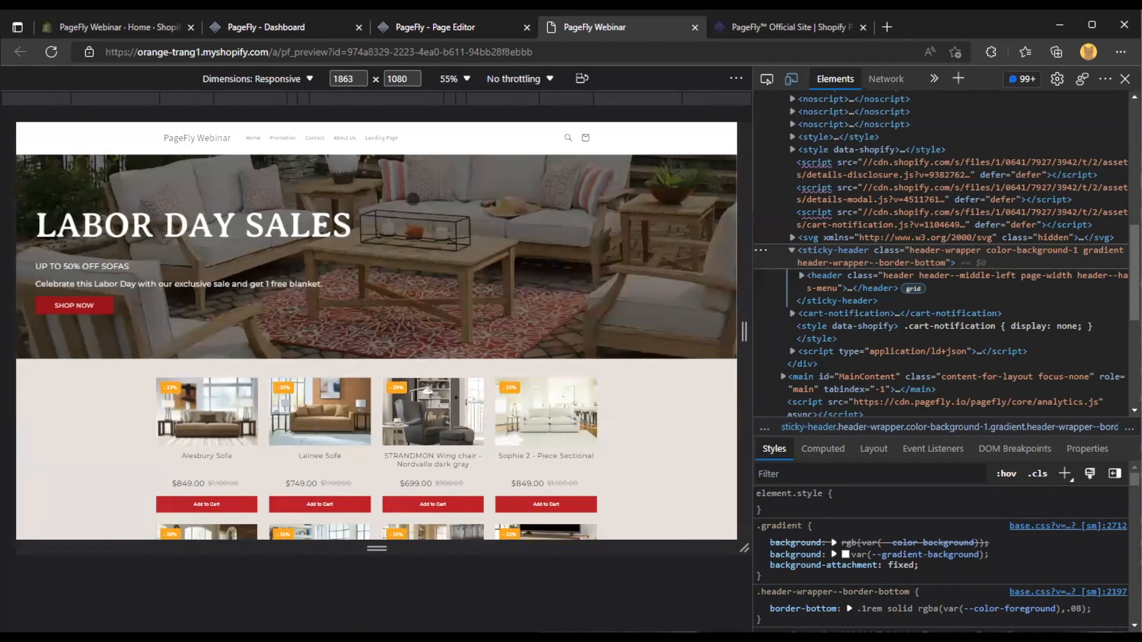
Return to the page editor and disable full width for the product list's Add to Cart button
click(441, 28)
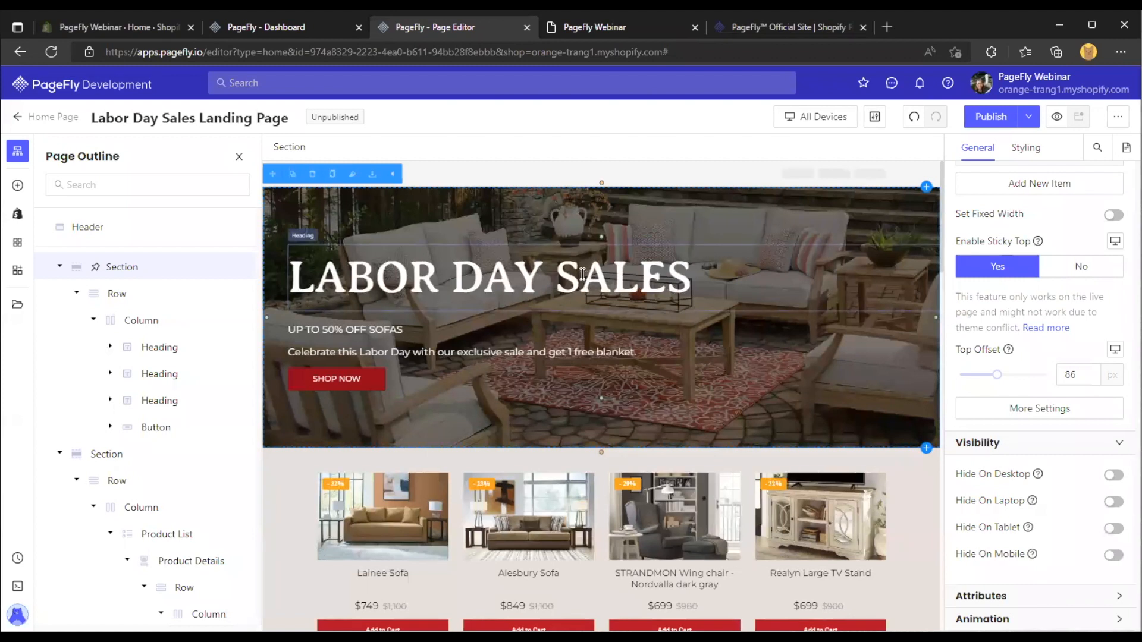
scroll(598, 172, down, 5)
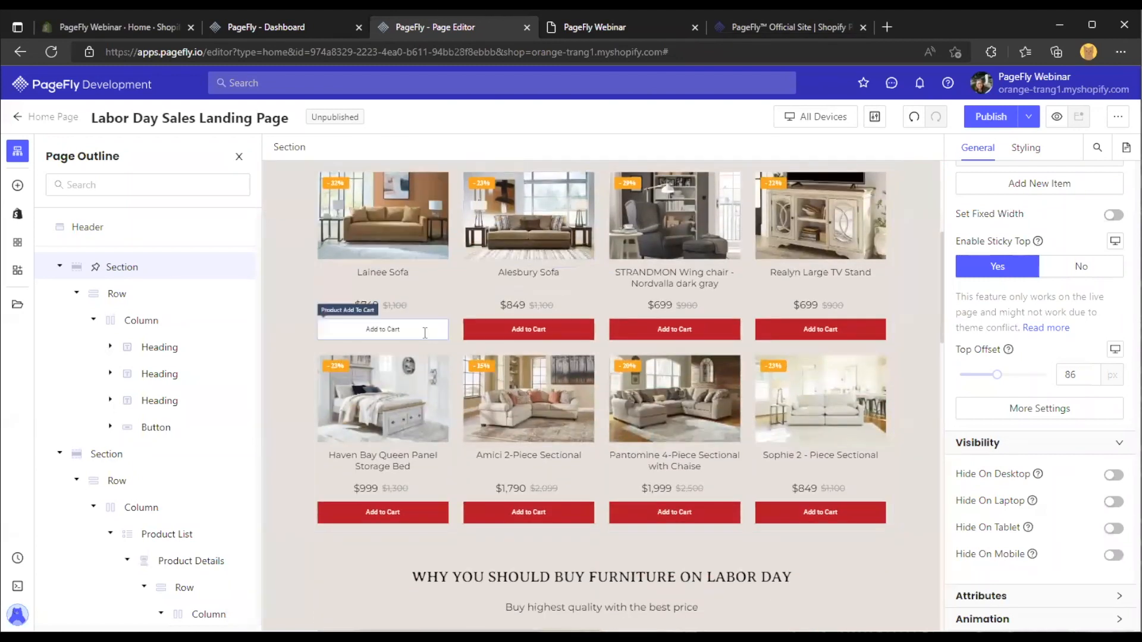
click(425, 332)
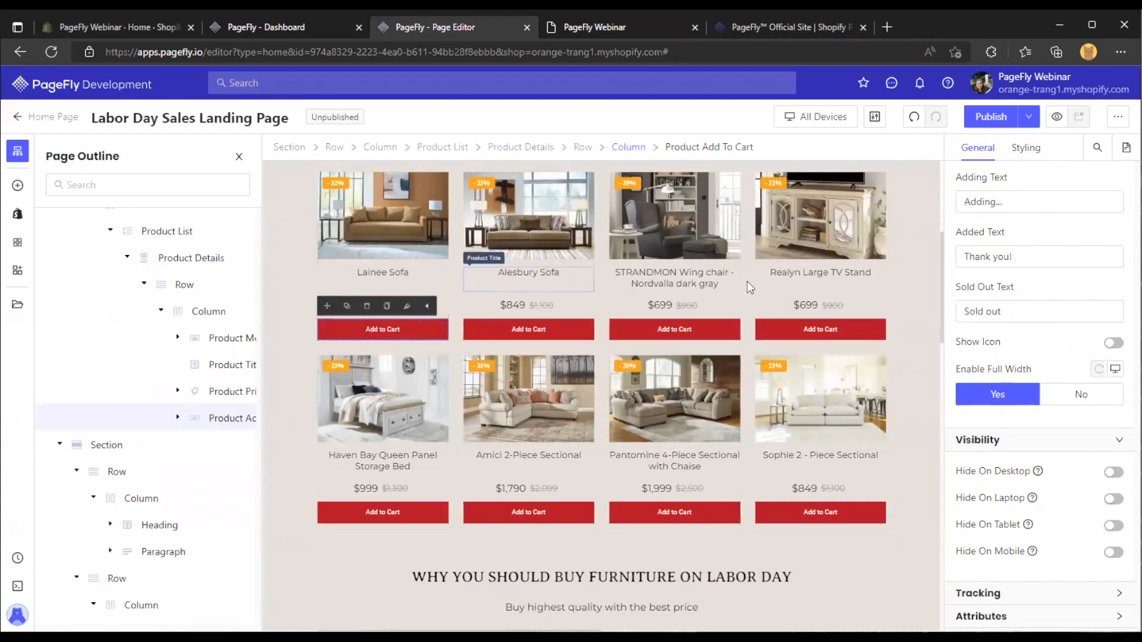
click(1074, 401)
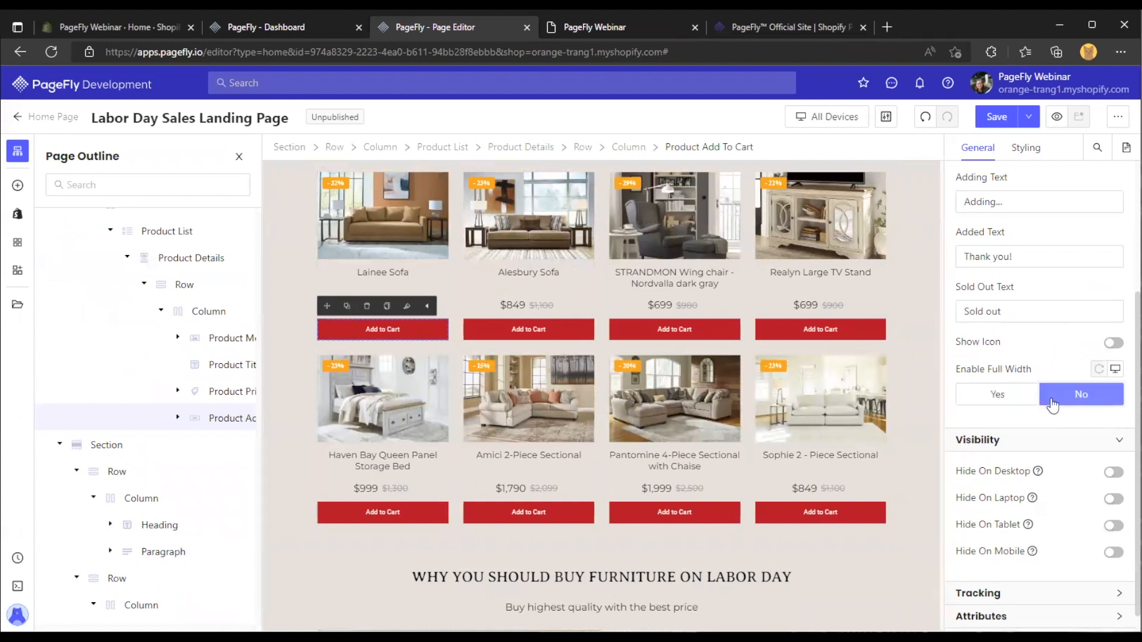
Try left, center and right text alignment on the "Buy highest quality with the best price" paragraph and leave it centered
scroll(543, 256, down, 6)
scroll(547, 245, down, 4)
scroll(547, 245, up, 4)
click(547, 245)
scroll(640, 299, up, 2)
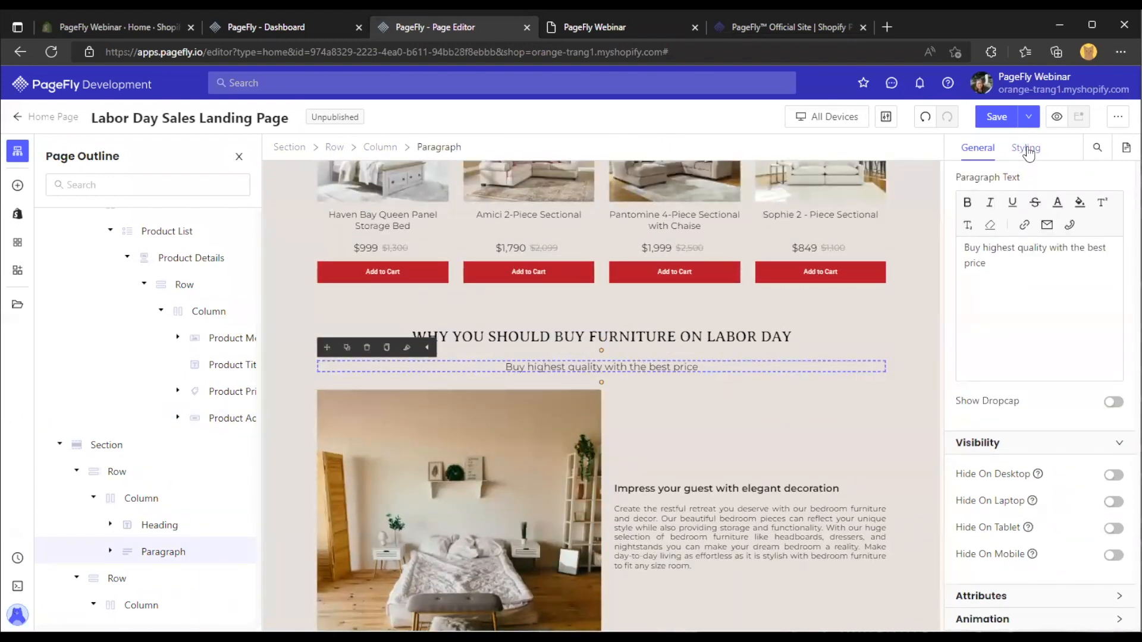
click(1027, 151)
scroll(1010, 243, up, 1)
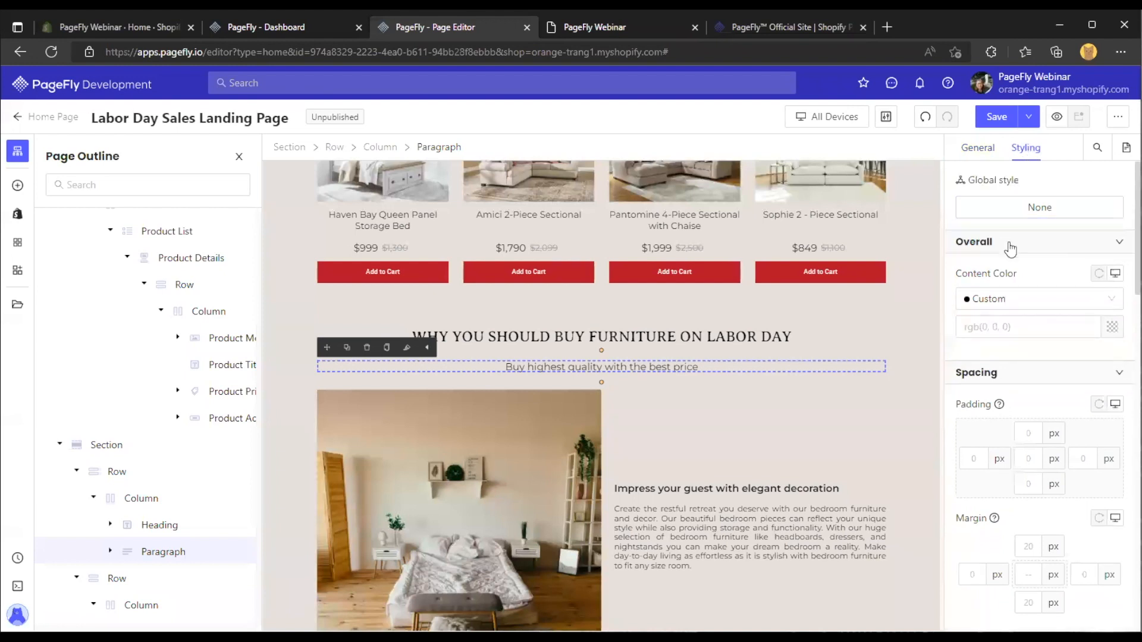
scroll(999, 247, down, 7)
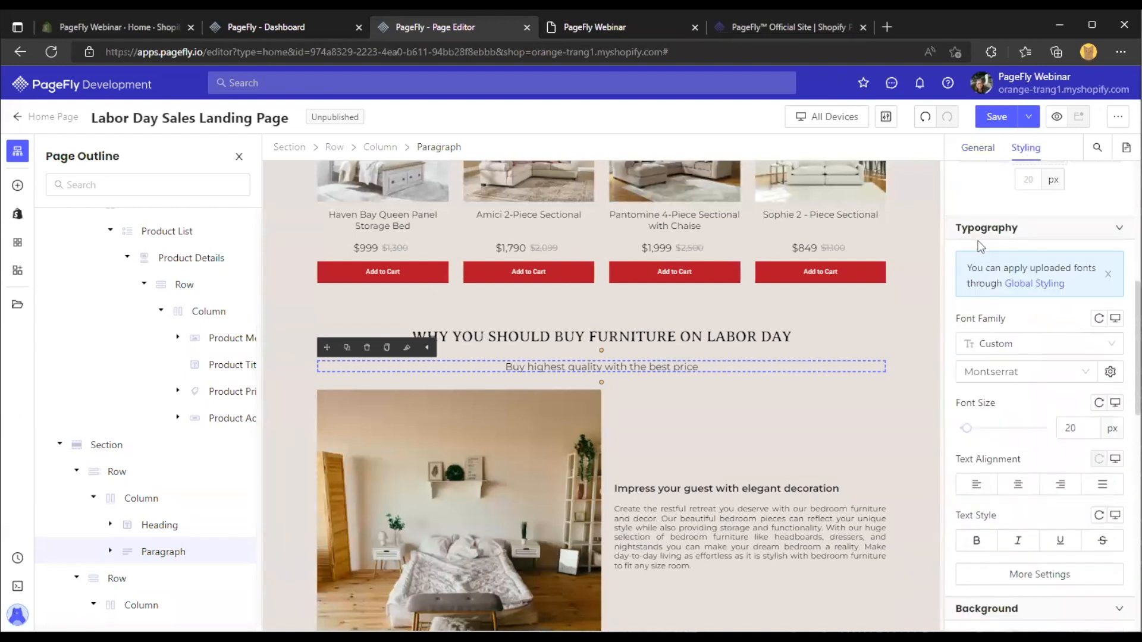
scroll(980, 246, down, 1)
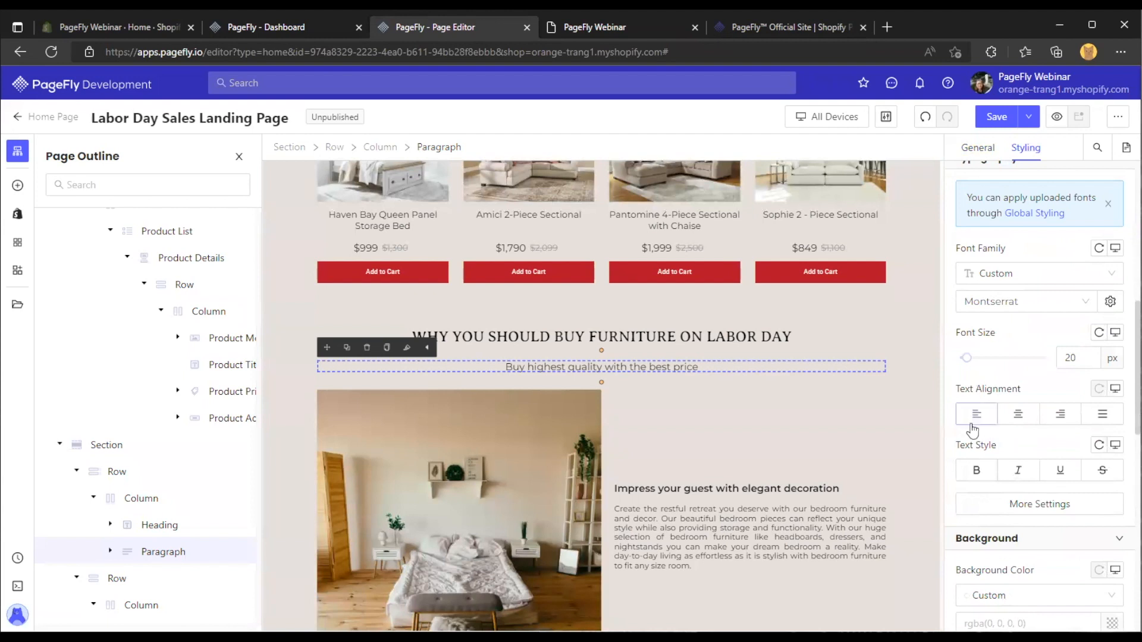
click(994, 421)
click(1017, 417)
click(1059, 416)
click(1016, 418)
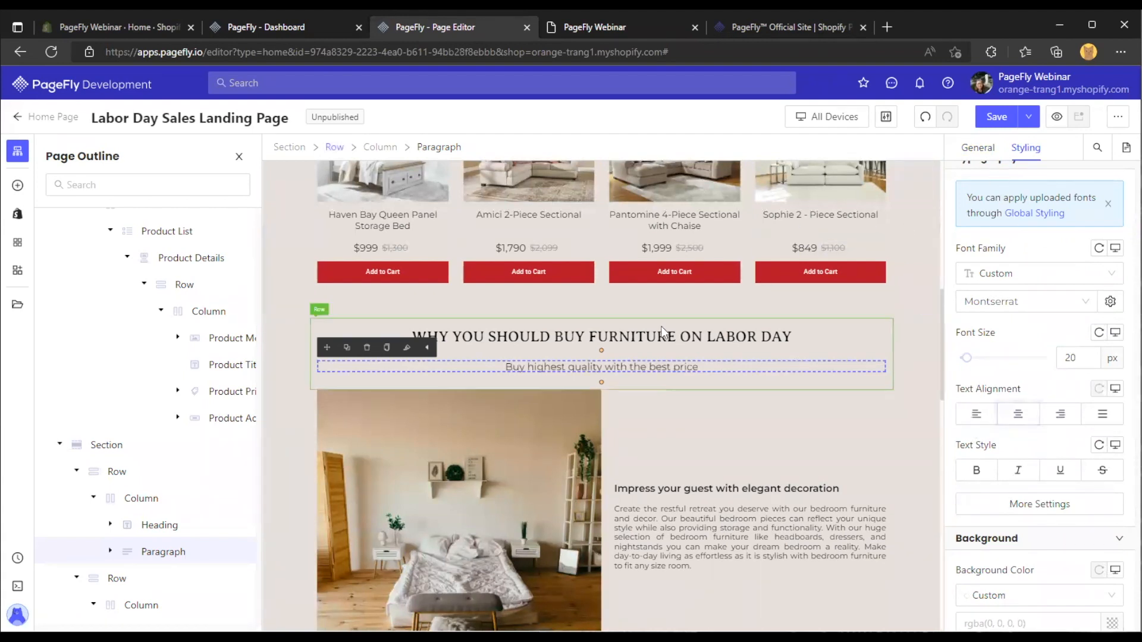
Examine the horizontal alignment and spacing styling of the product list's Add to Cart button
click(821, 271)
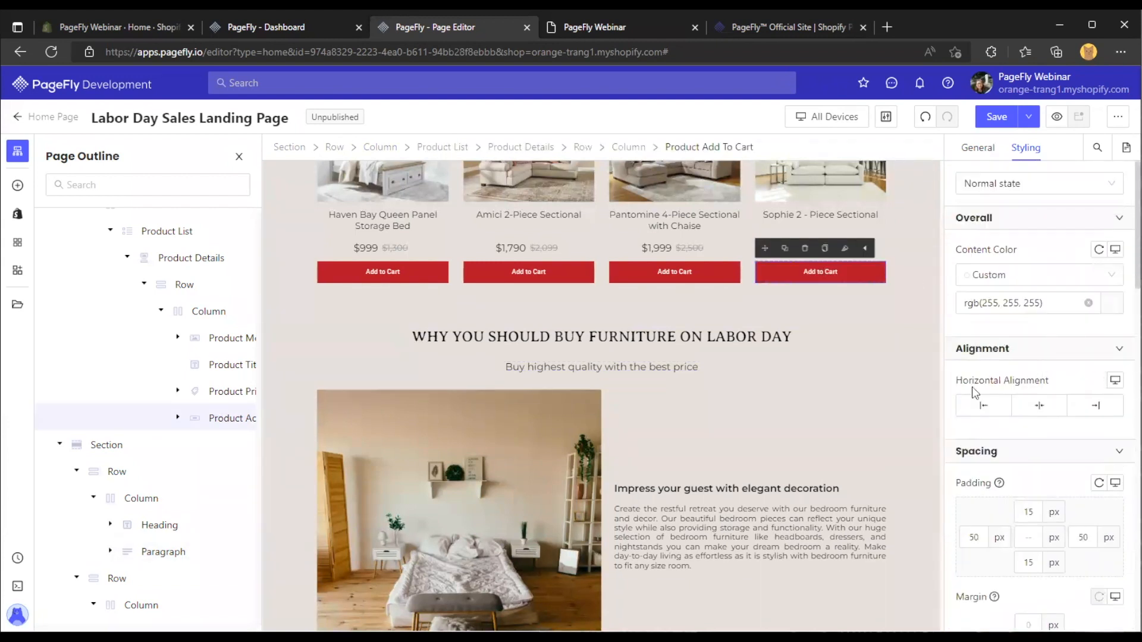
scroll(1011, 356, down, 3)
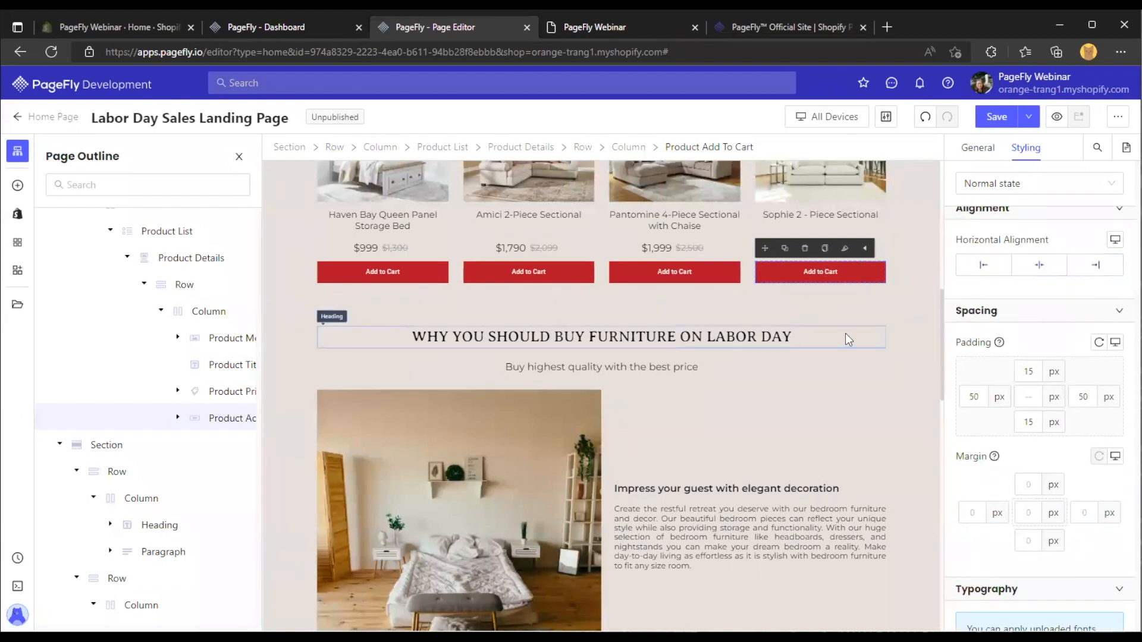
Set the display style of the third review column under "Our Customers Say" to Flex
scroll(839, 327, down, 3)
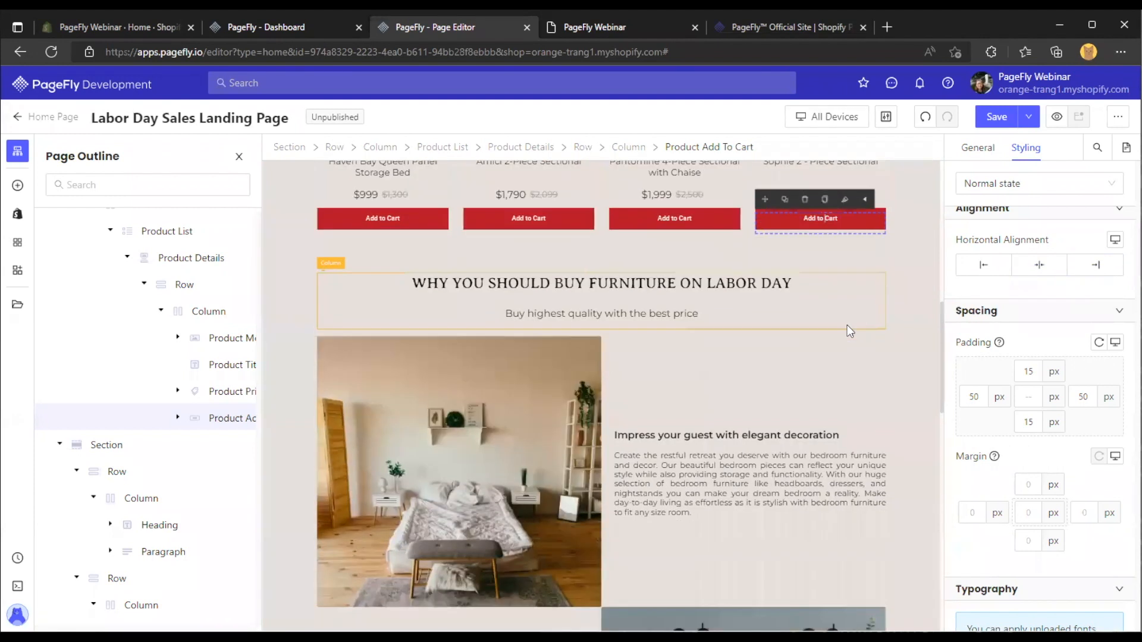
scroll(773, 331, down, 8)
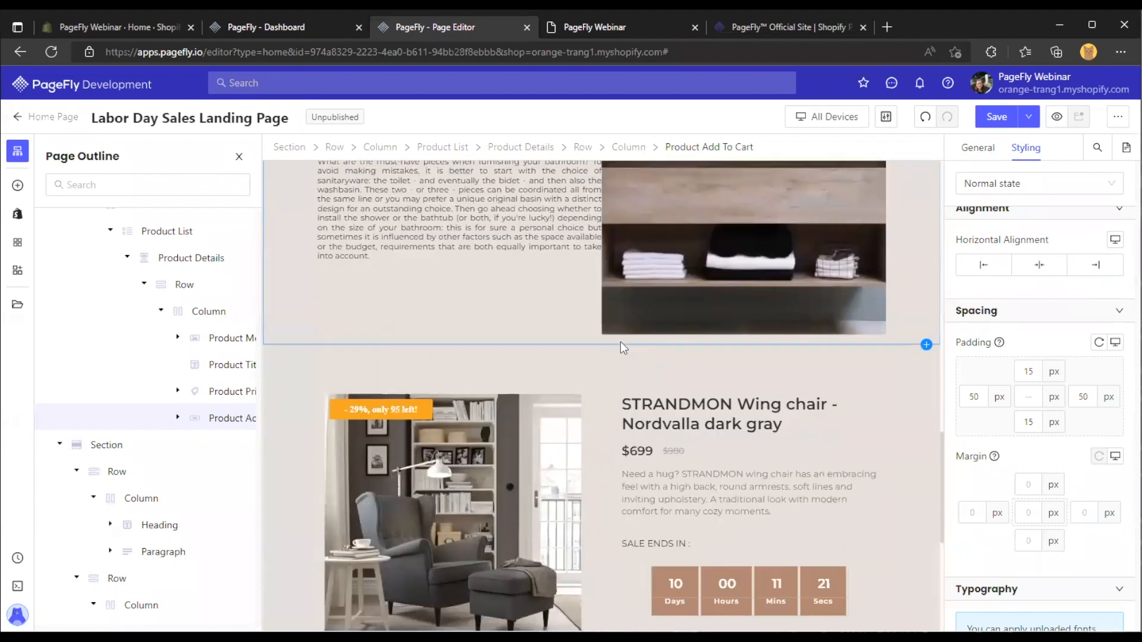
scroll(716, 276, down, 4)
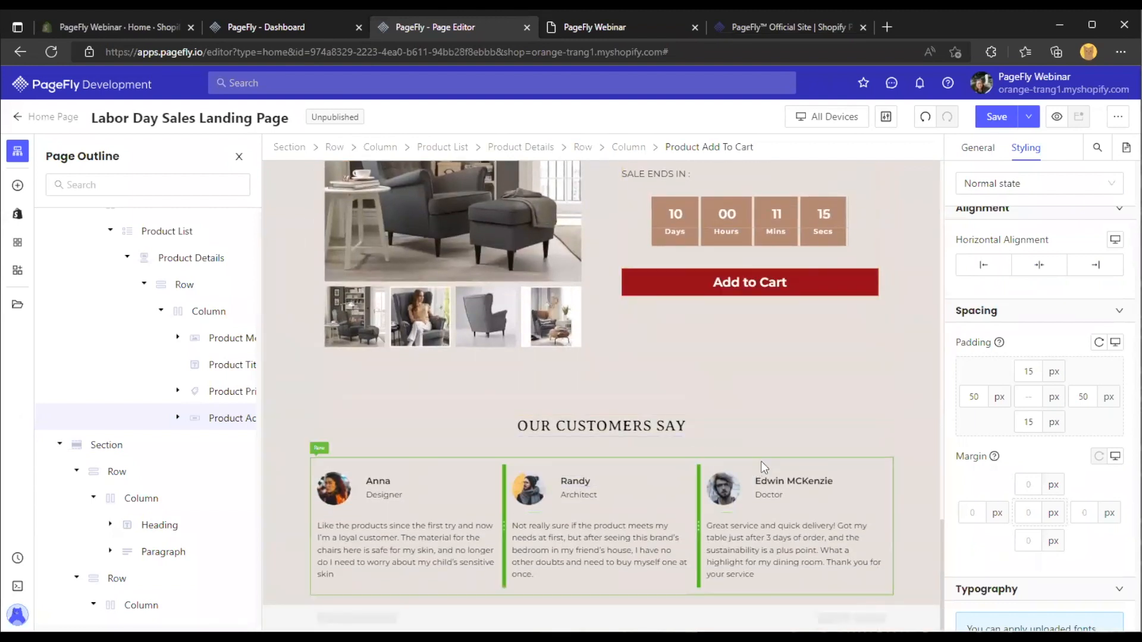
click(380, 147)
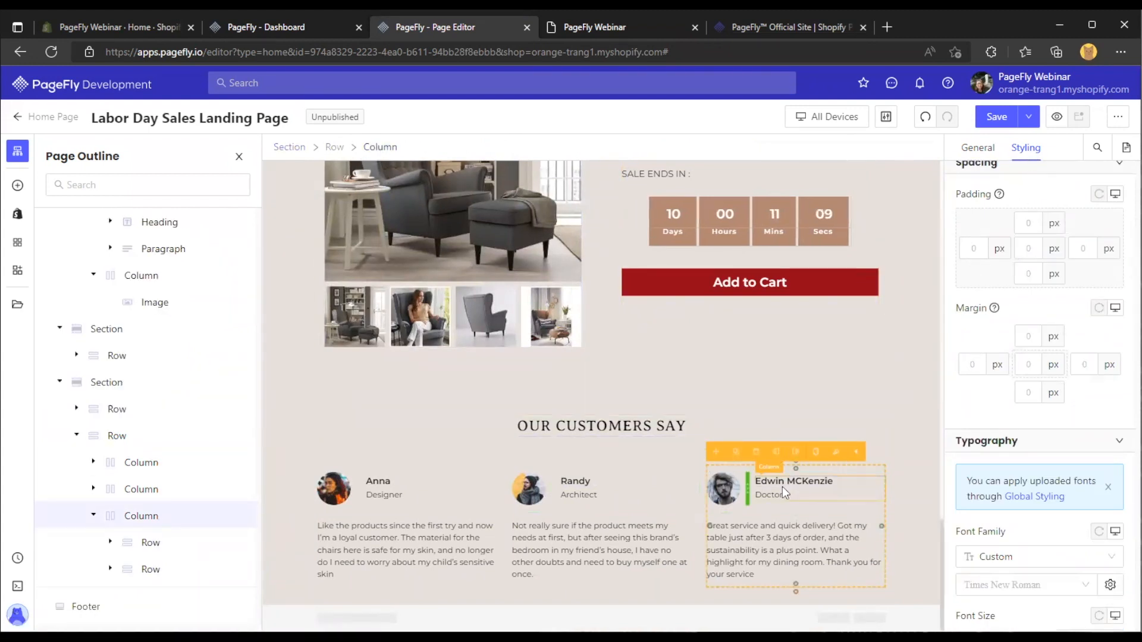
scroll(1011, 273, down, 4)
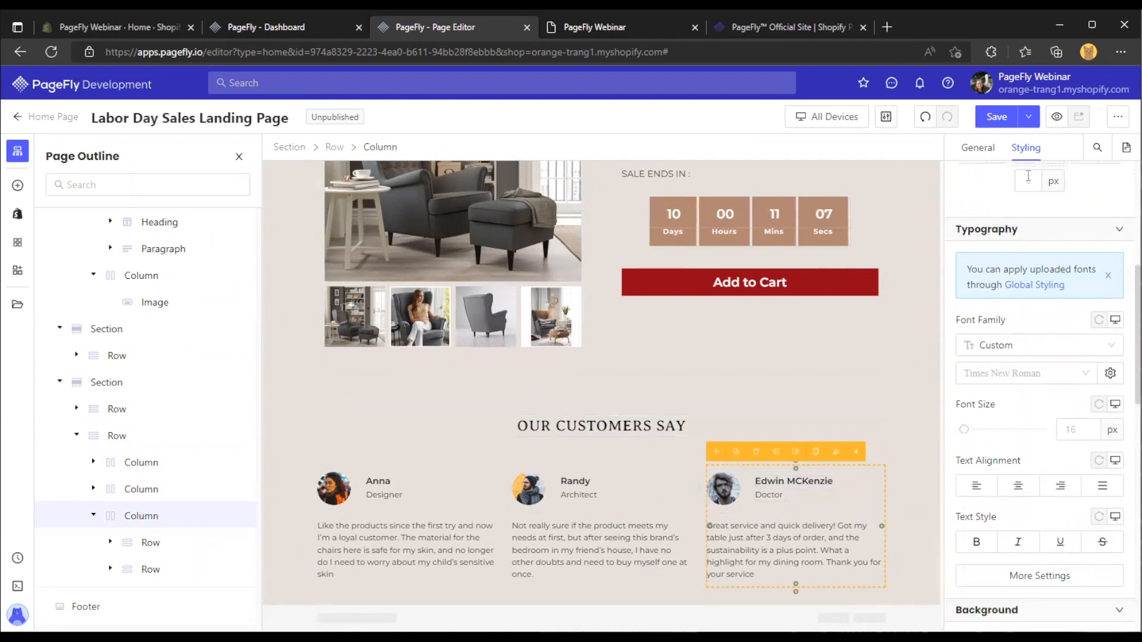
scroll(1045, 280, down, 10)
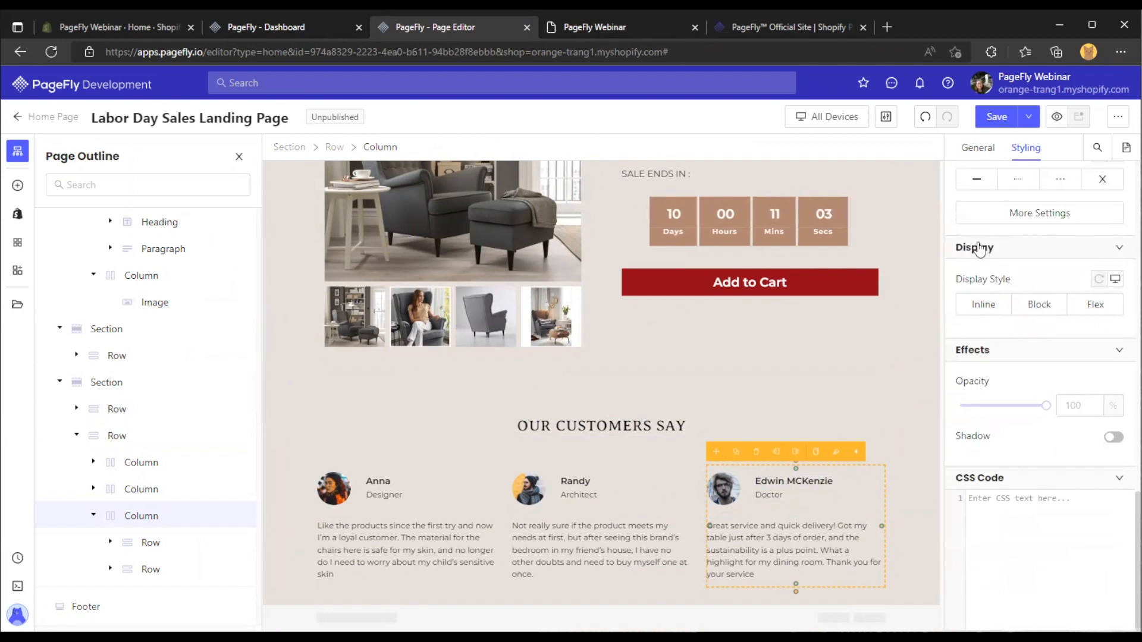
click(1092, 310)
Set the third review column's flex direction to Column and its item alignment to Center
scroll(1020, 256, down, 5)
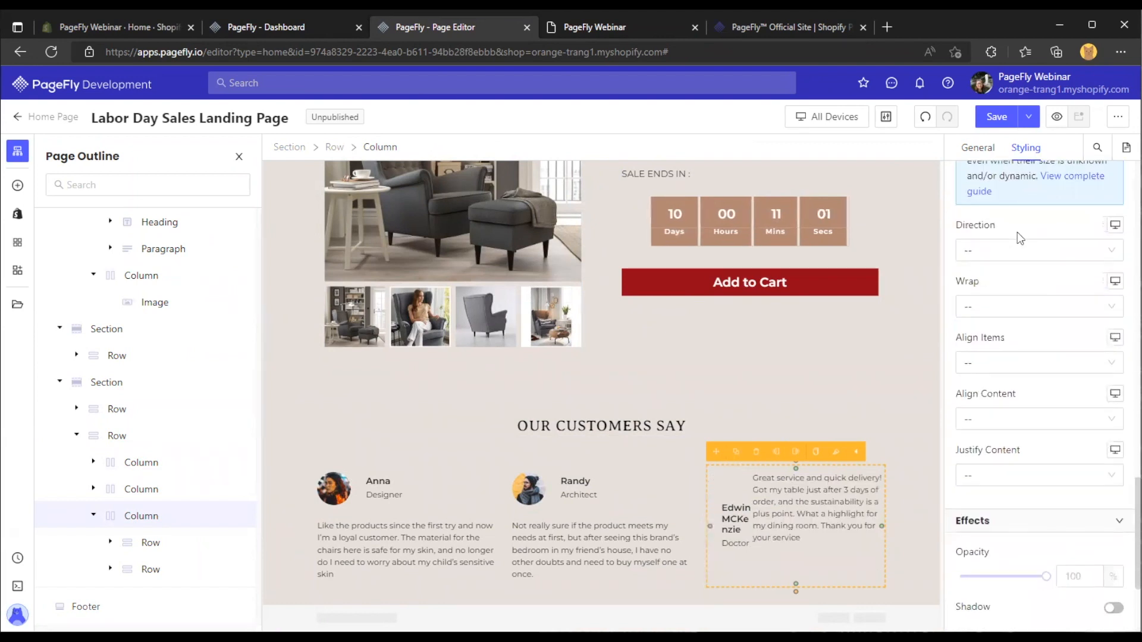
click(989, 181)
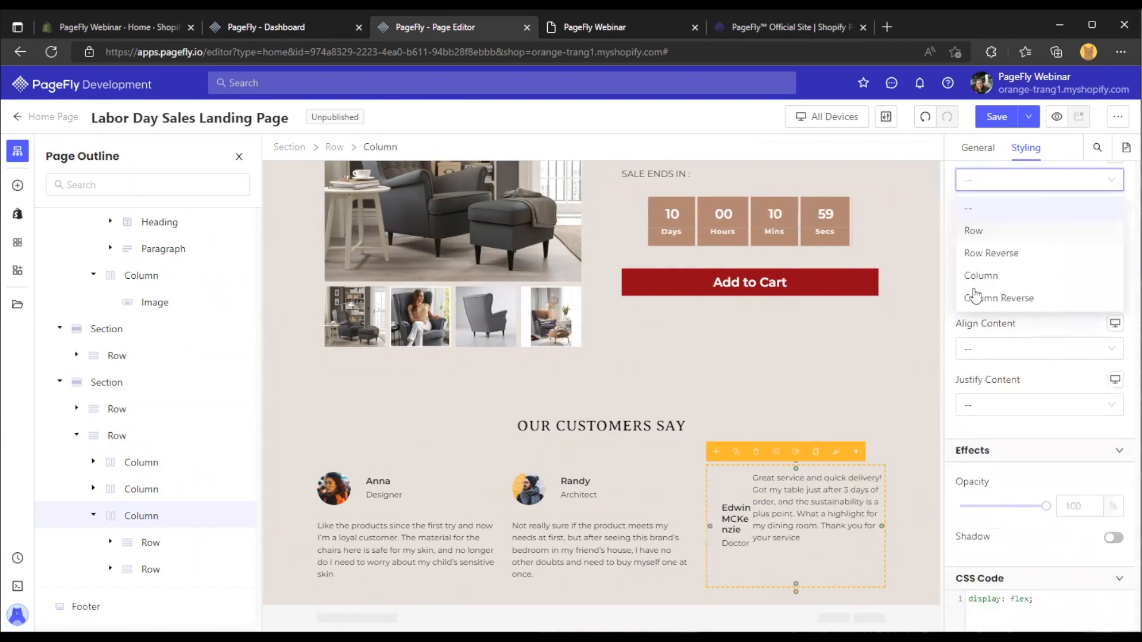
click(976, 275)
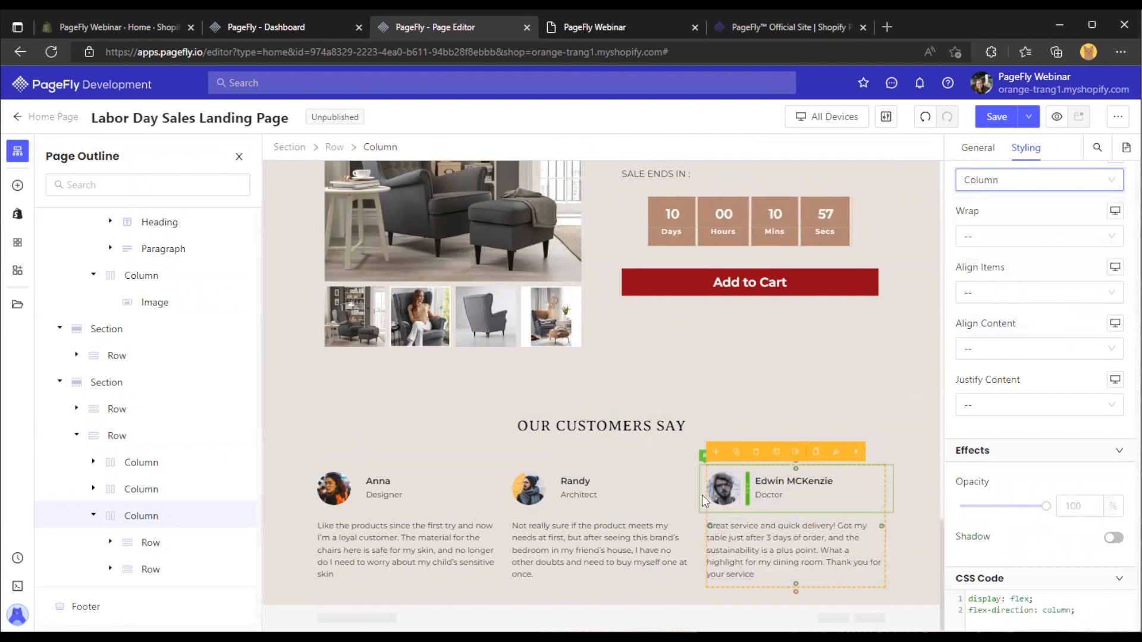
click(994, 294)
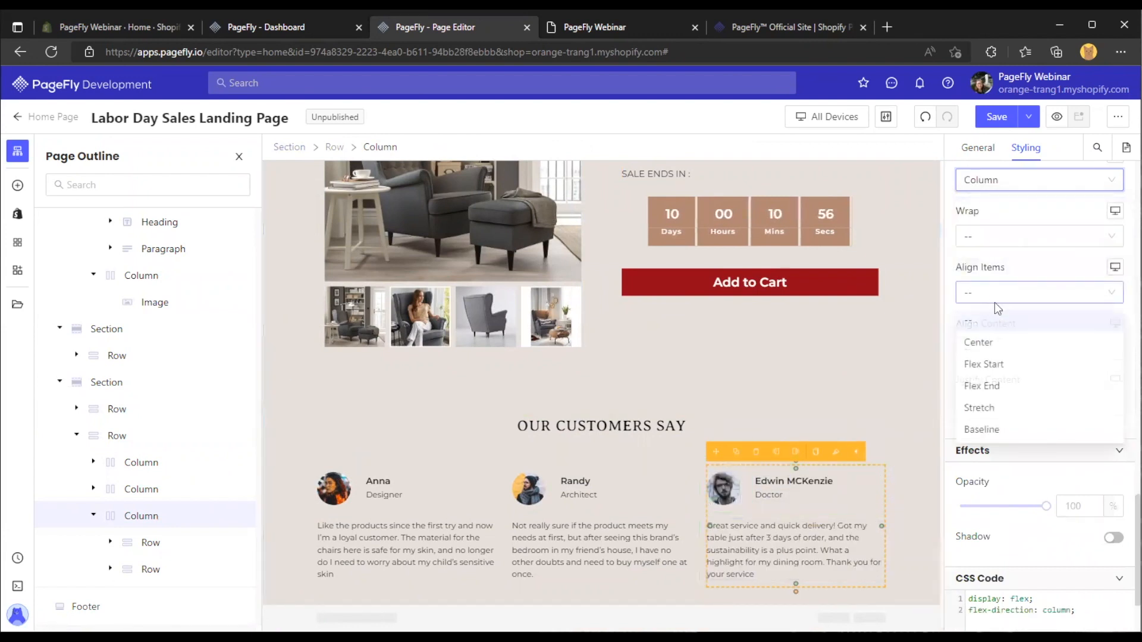
click(977, 345)
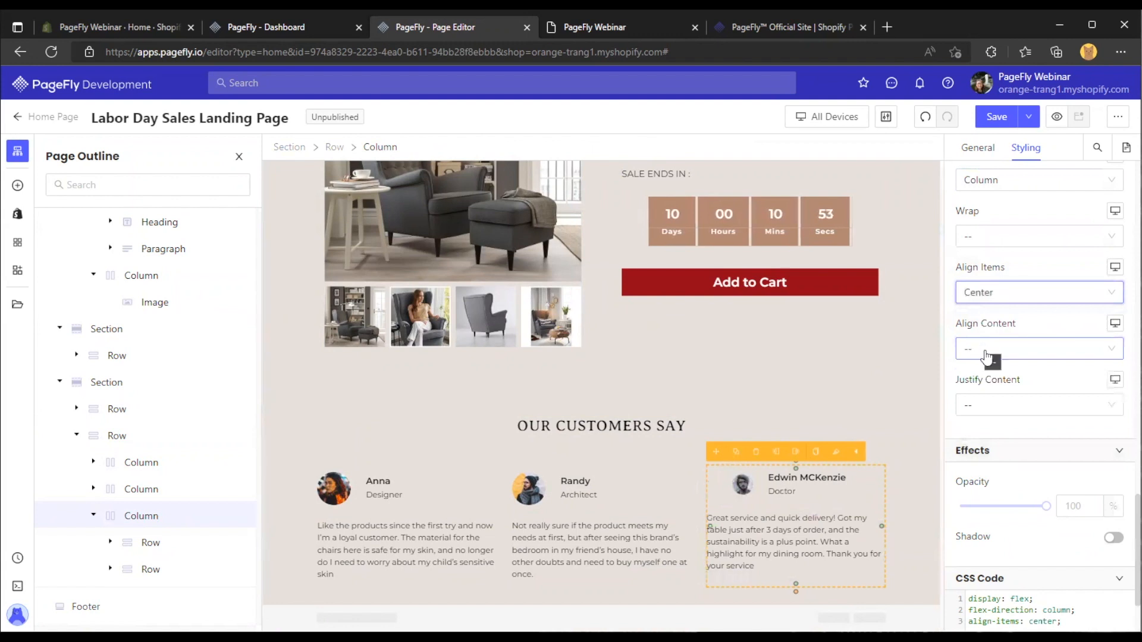
Set the third review column's wrapping to Wrap and reset its flex direction to "--"
scroll(995, 315, up, 1)
click(987, 307)
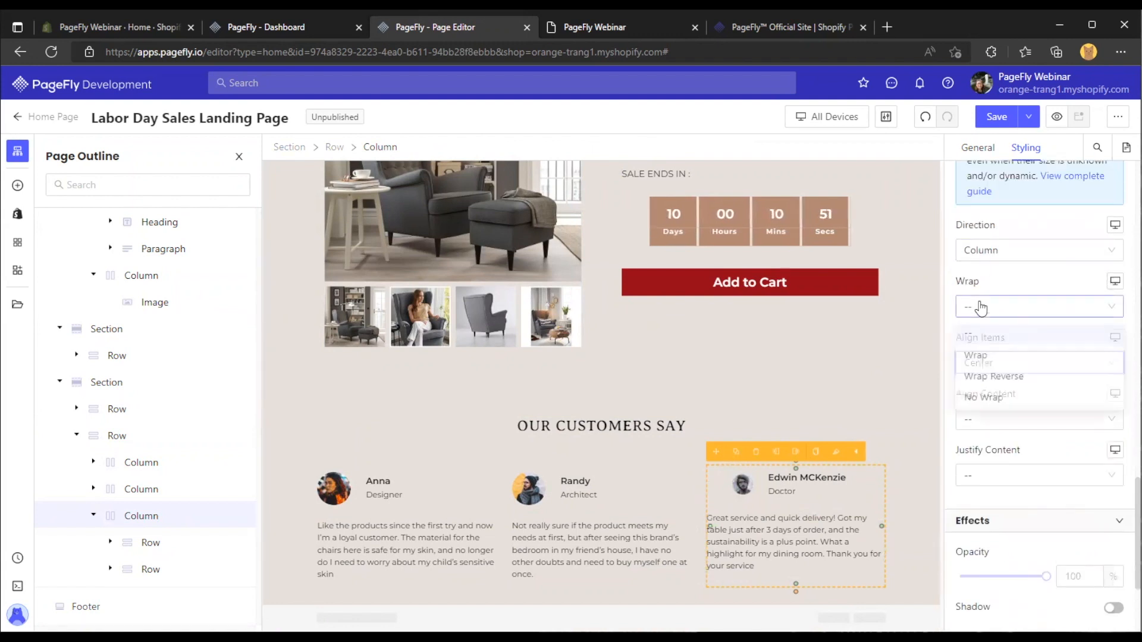
click(974, 359)
click(979, 251)
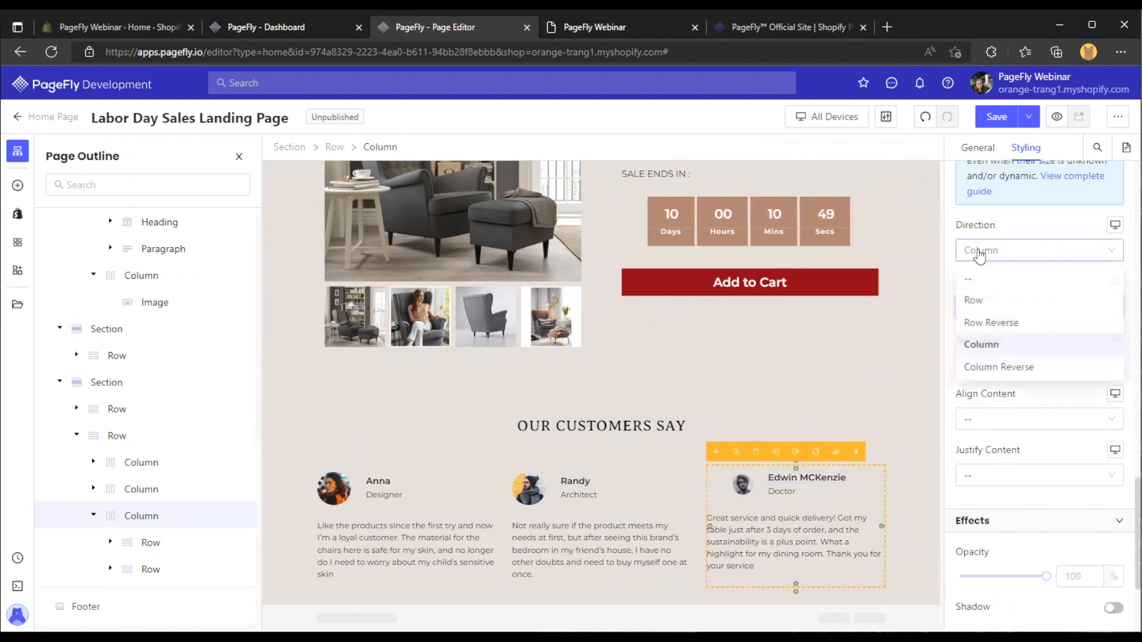
click(980, 280)
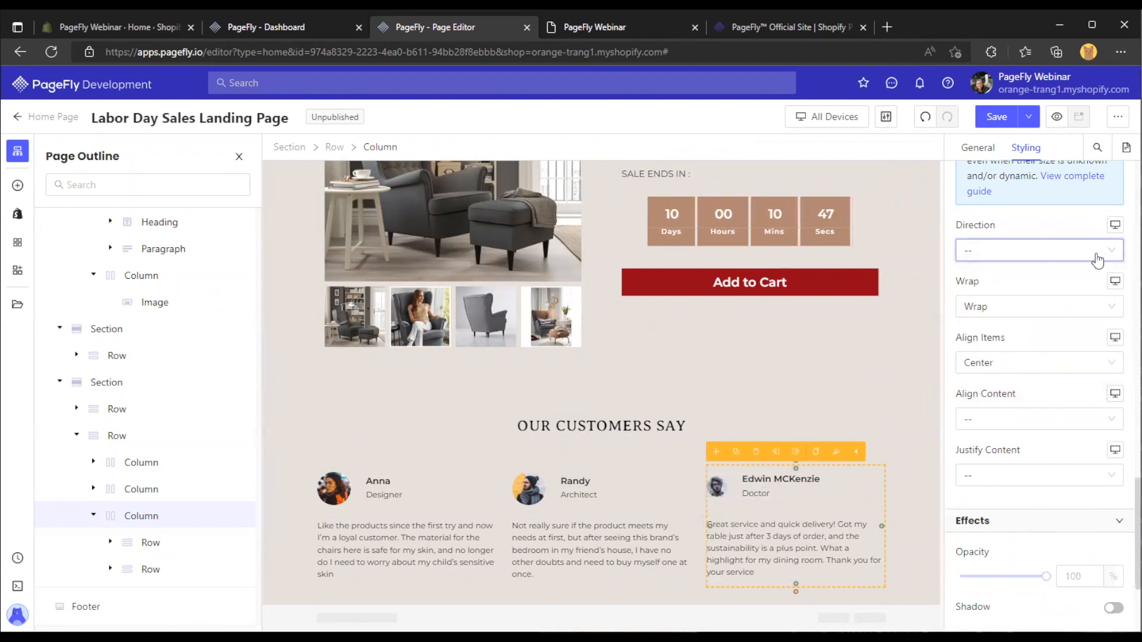
Set the third review column's justify content and align content to Center
scroll(1071, 286, down, 1)
click(972, 410)
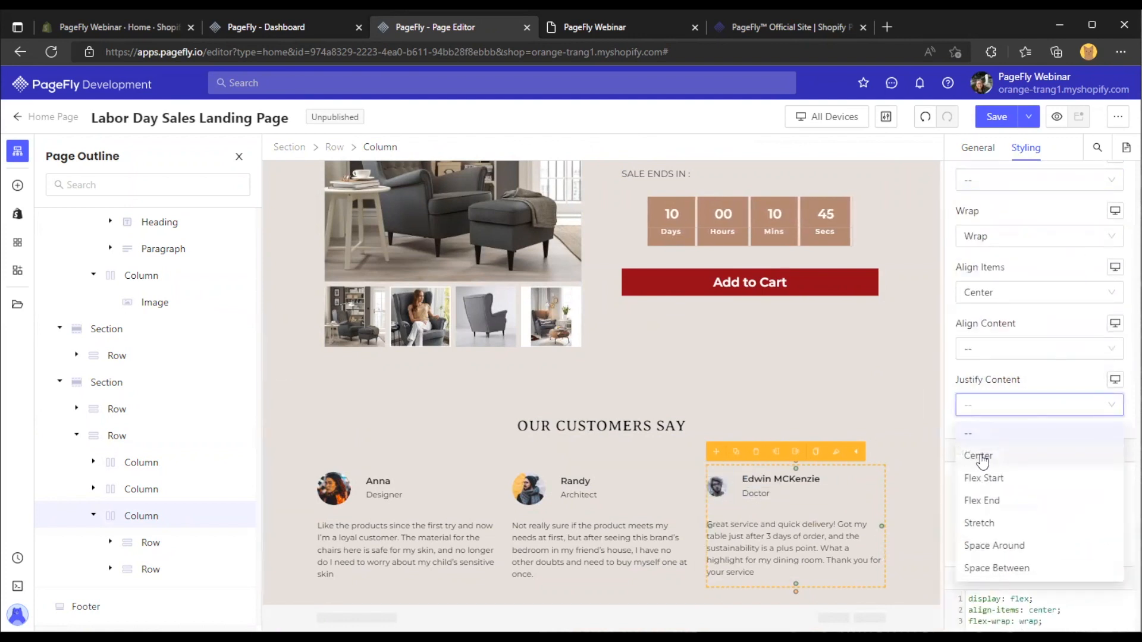
click(972, 431)
click(984, 347)
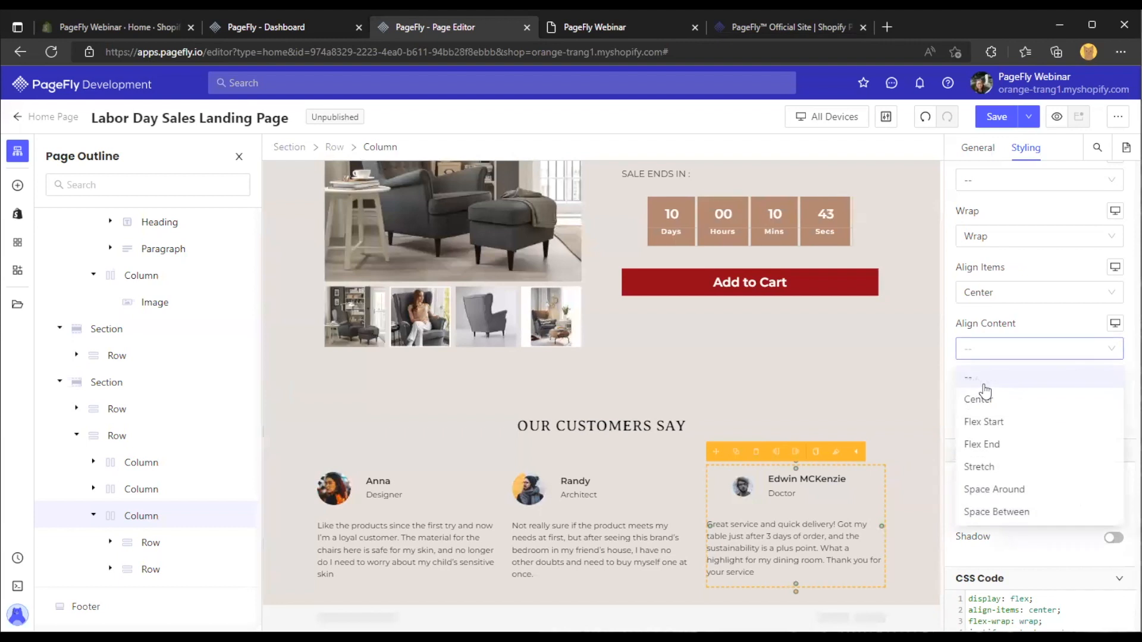
click(981, 401)
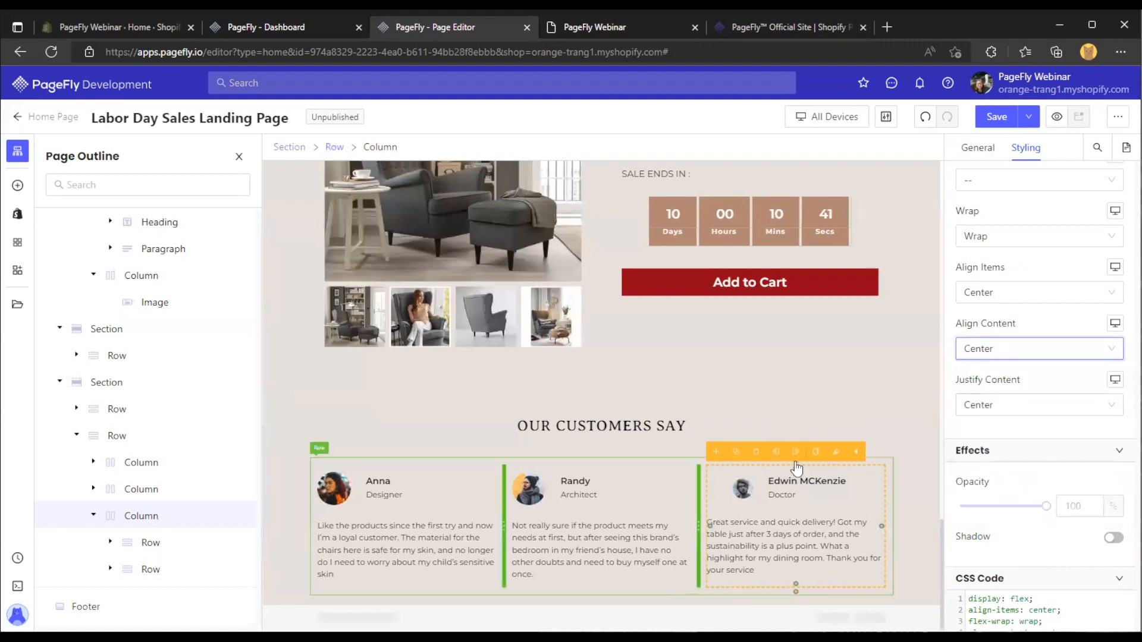
Clear the Flex display style from the third review column and open its general settings
scroll(1001, 387, up, 3)
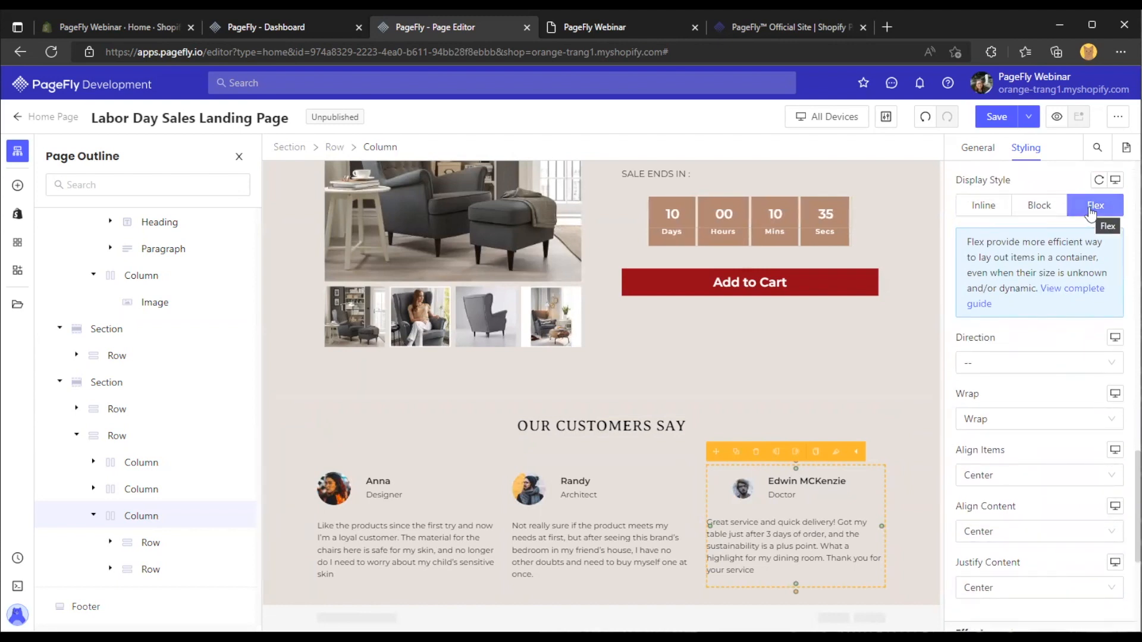
scroll(1037, 273, down, 1)
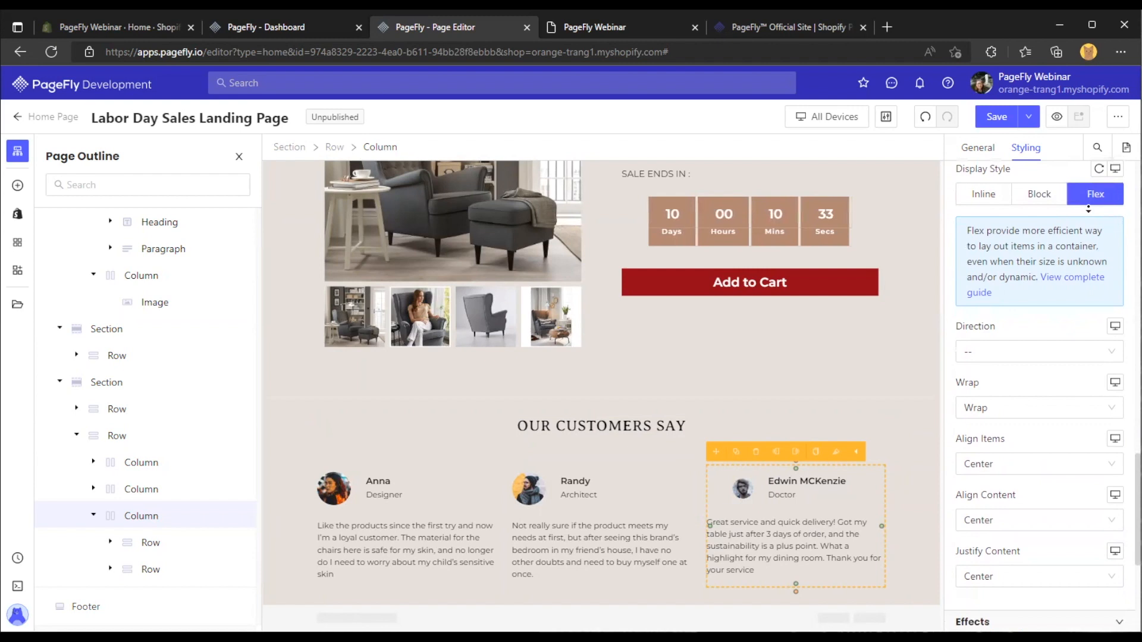
scroll(1022, 259, down, 1)
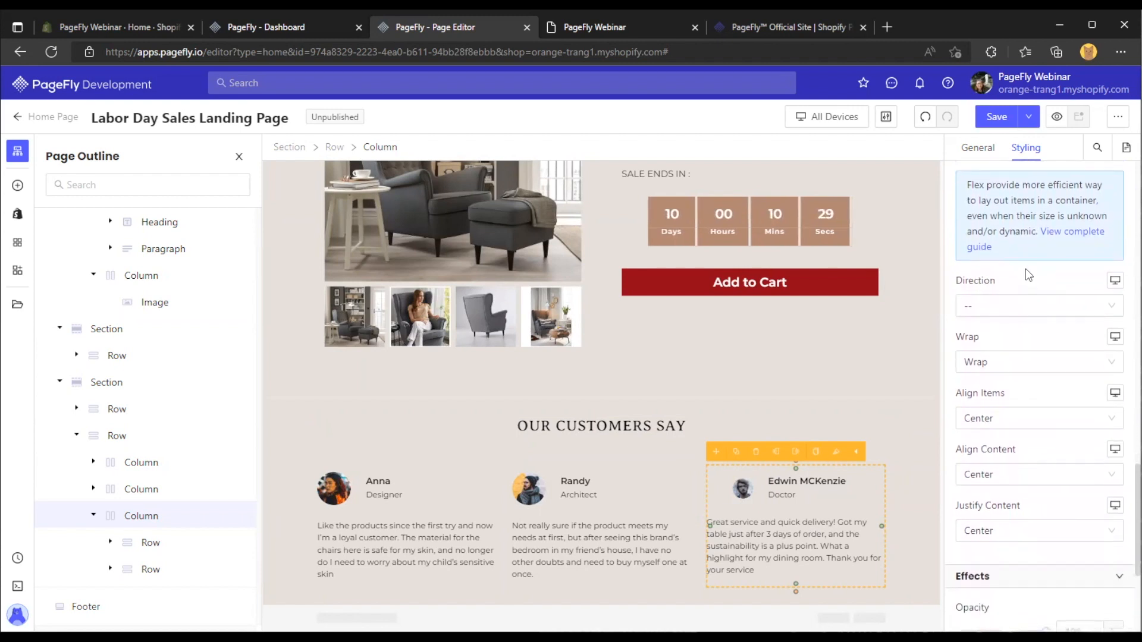
scroll(1026, 269, up, 1)
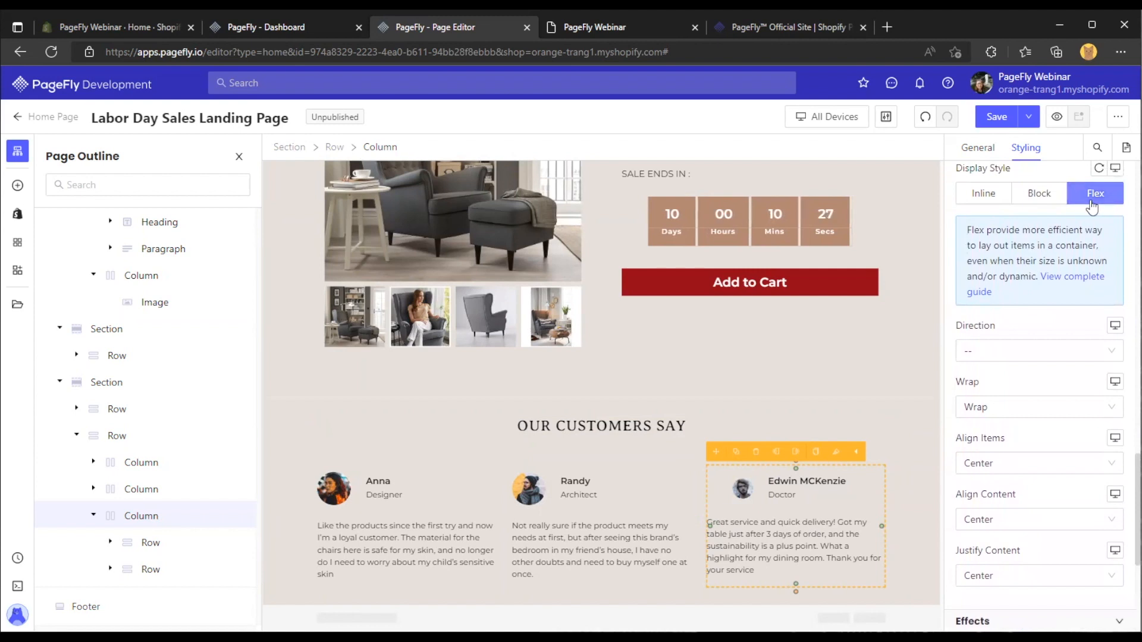
click(1088, 196)
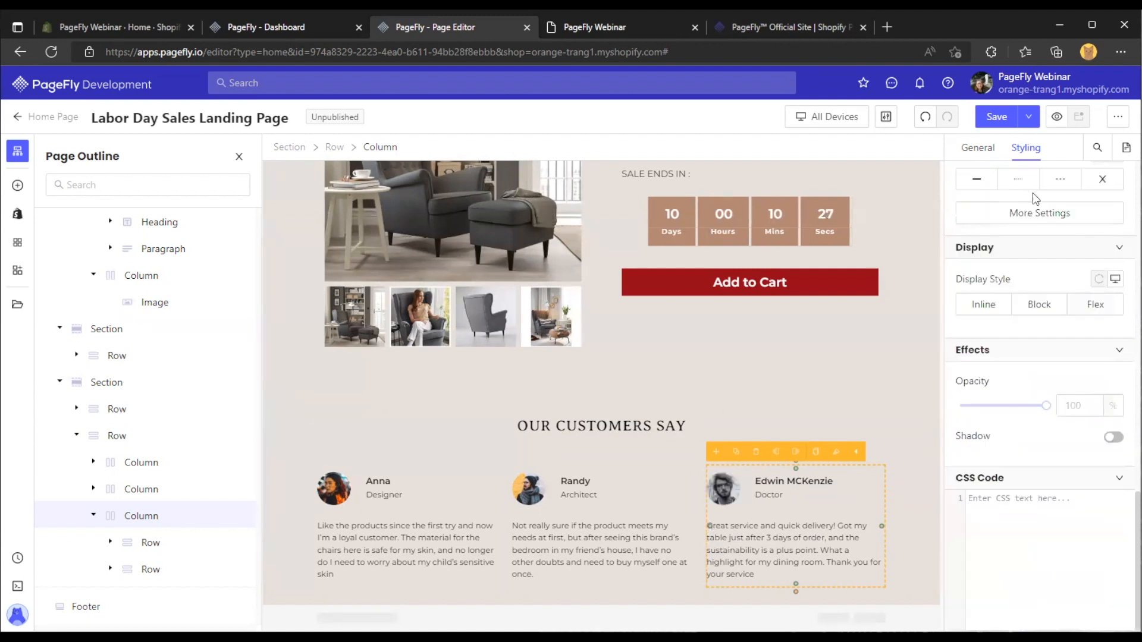
click(979, 149)
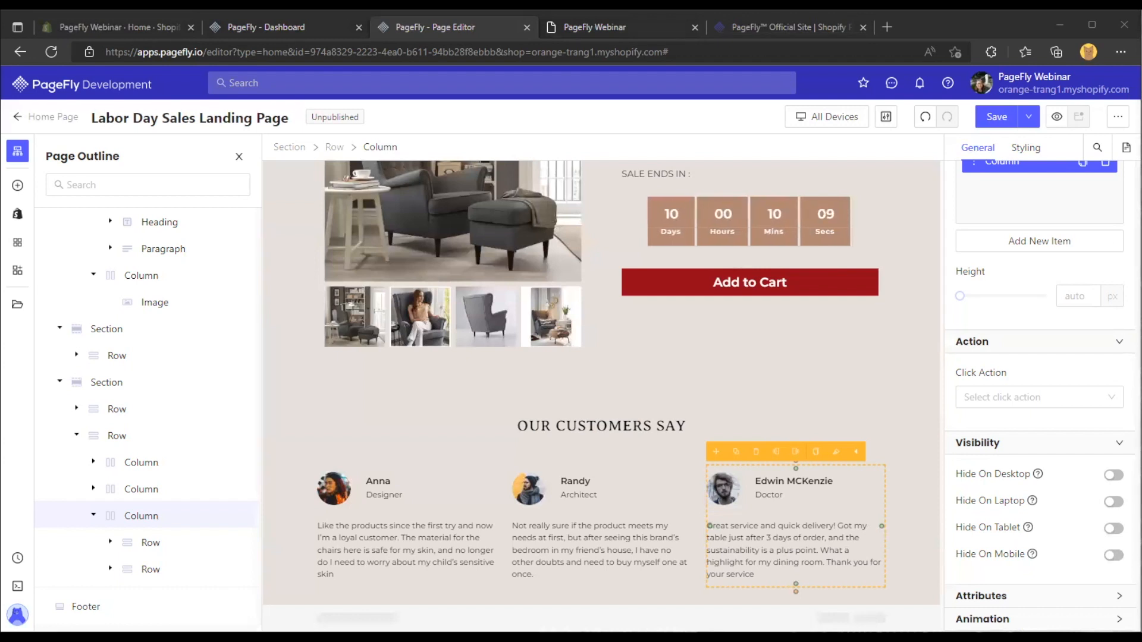
Examine the Labor Day Sales hero section's background image position, repeat and size settings
scroll(802, 235, up, 10)
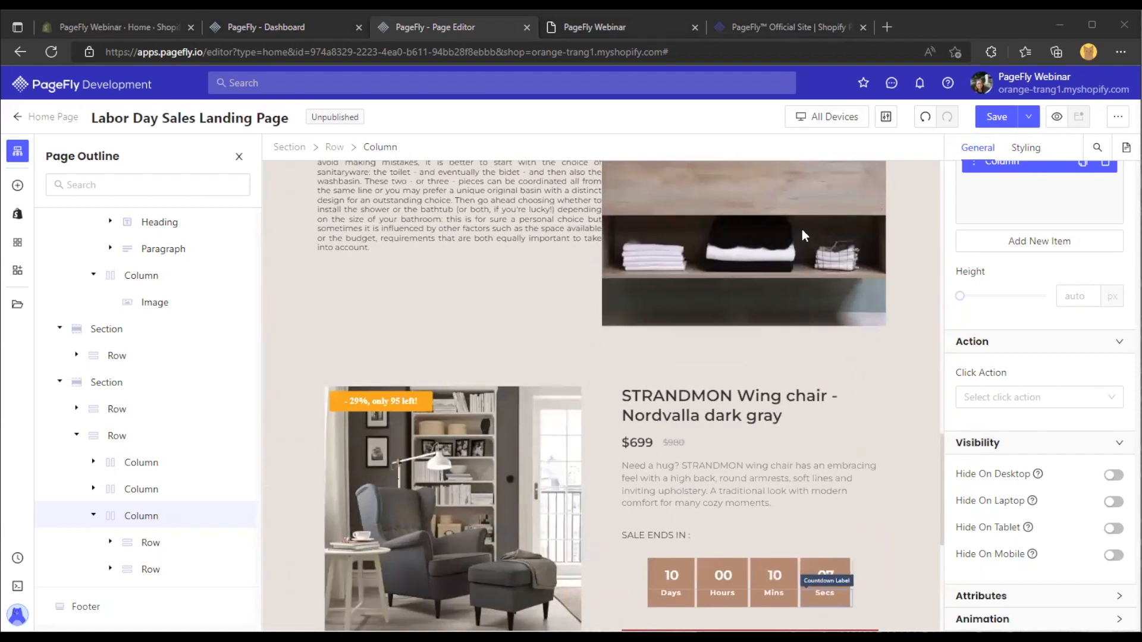
scroll(802, 231, up, 7)
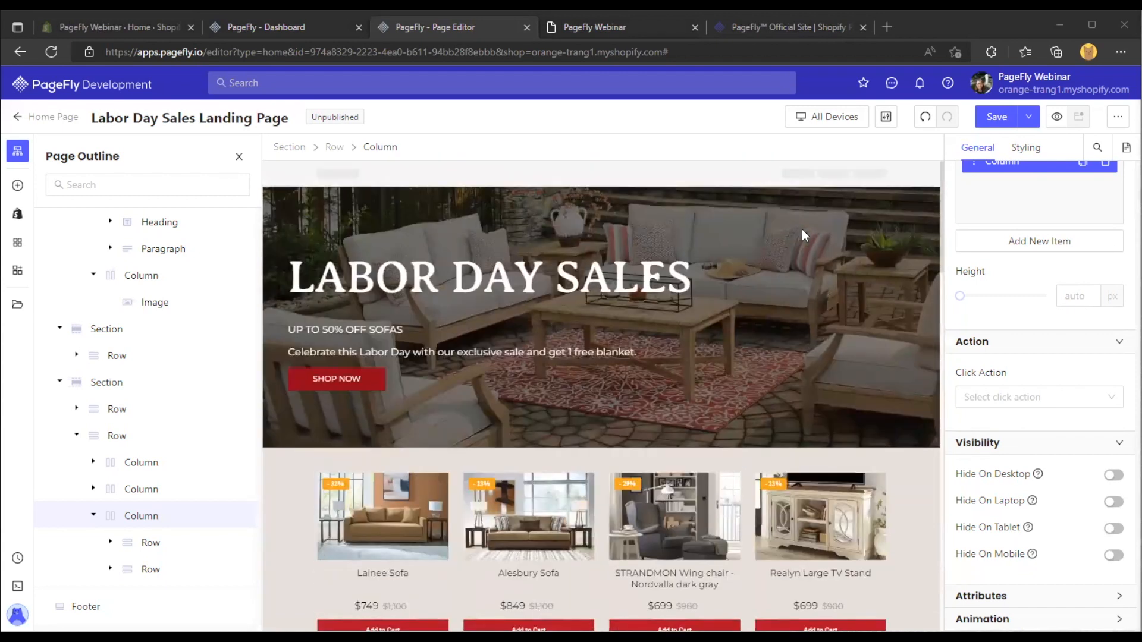
click(740, 221)
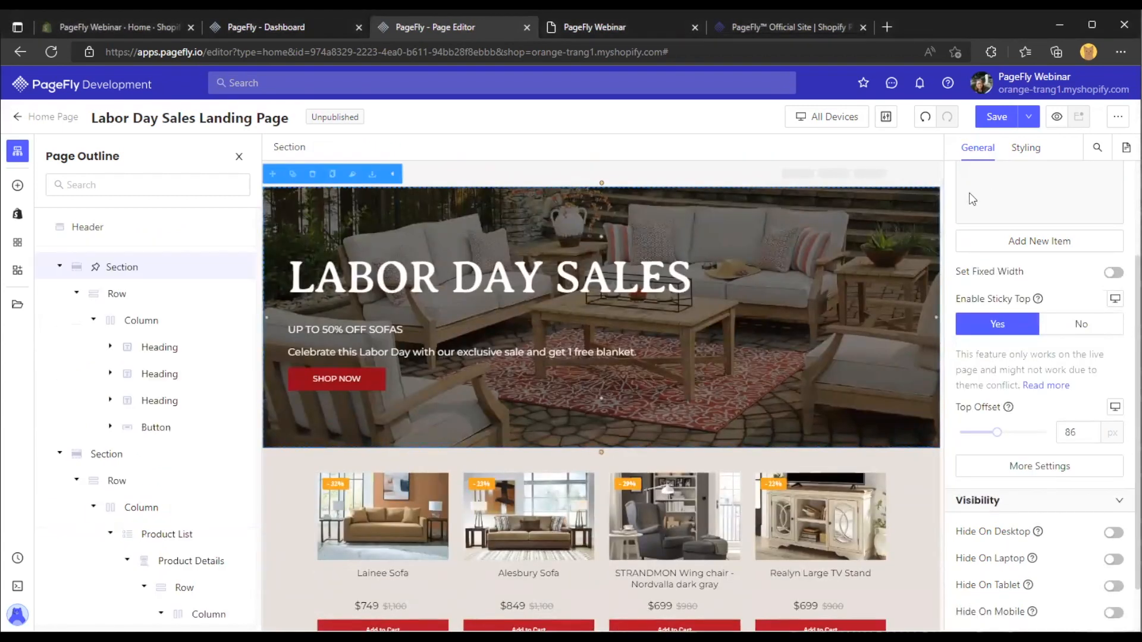
click(1031, 158)
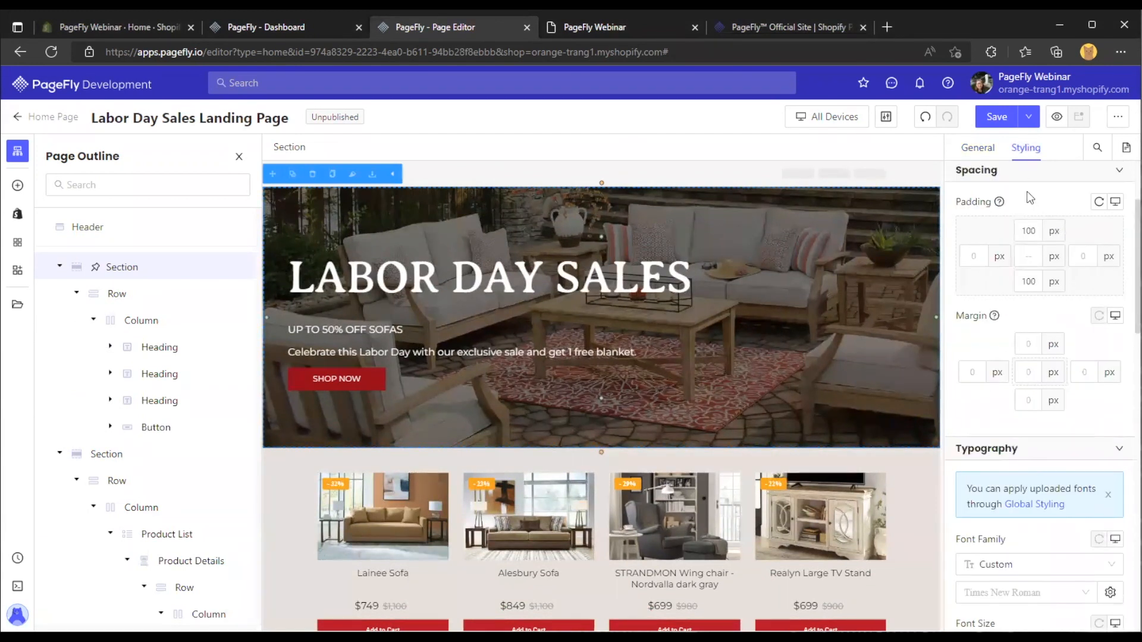
scroll(1011, 267, down, 6)
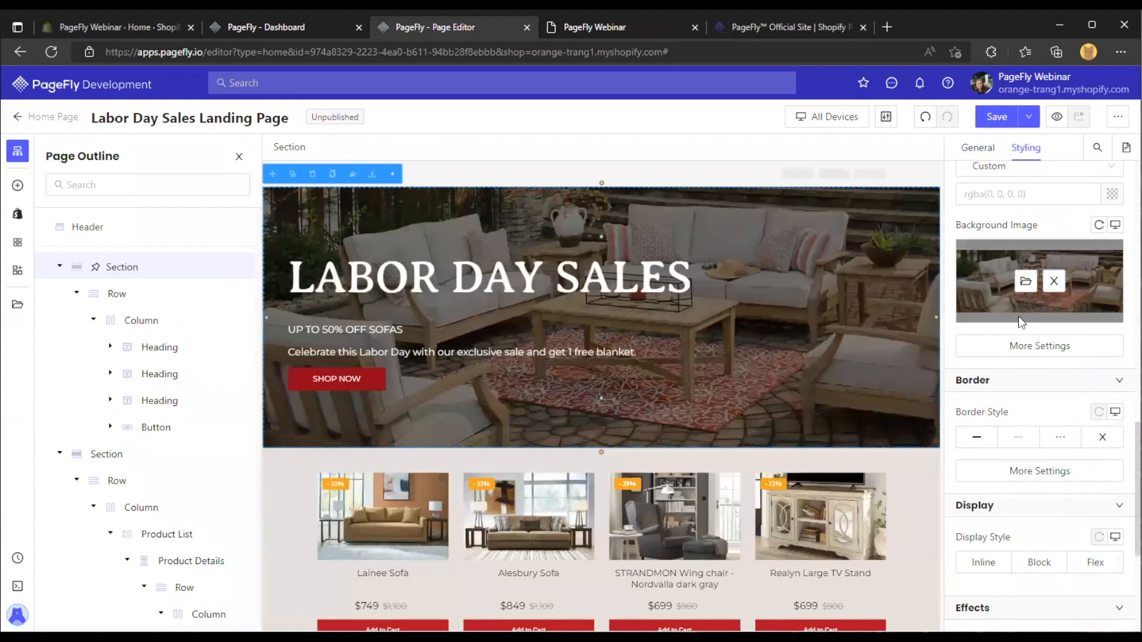
click(1019, 352)
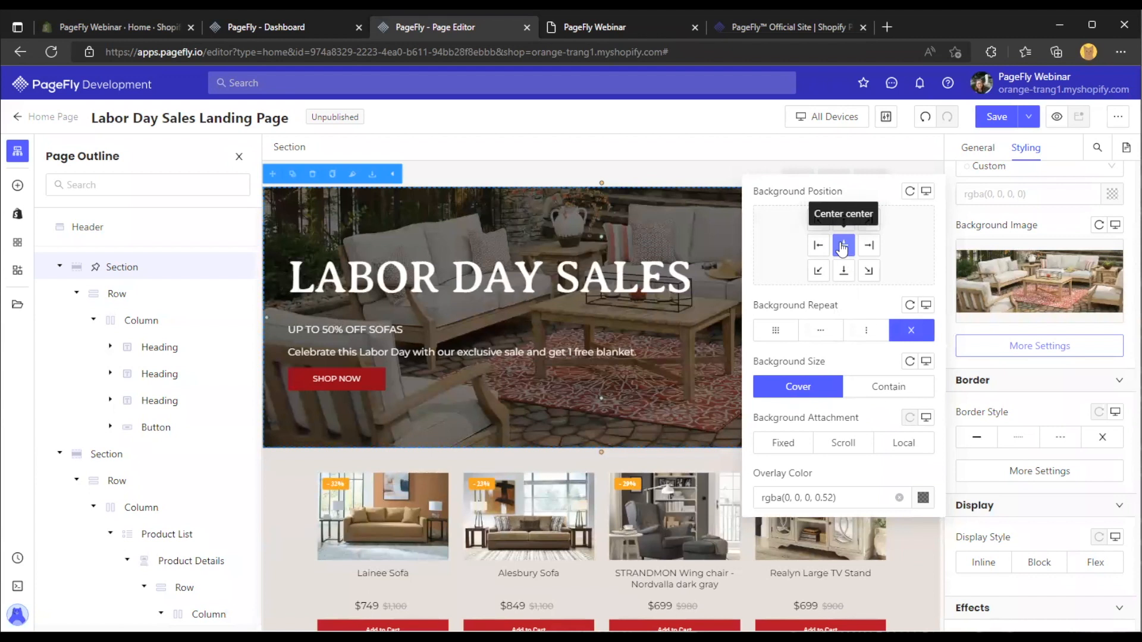
mouse_move(1024, 248)
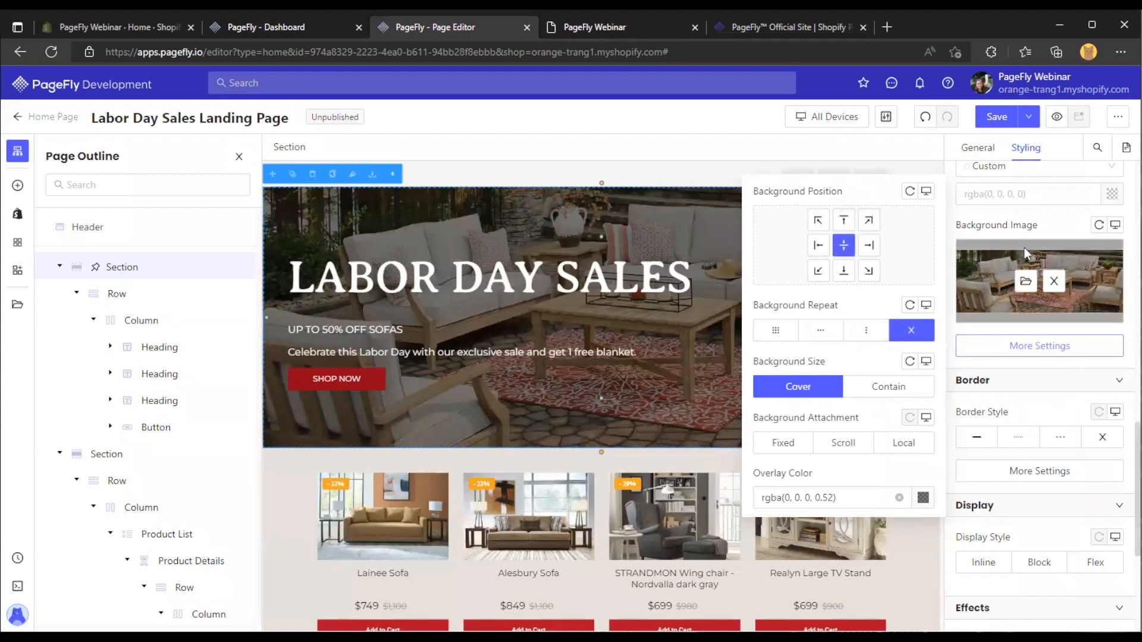
Examine the hero section's padding and the content position settings of the row inside it
scroll(994, 348, up, 10)
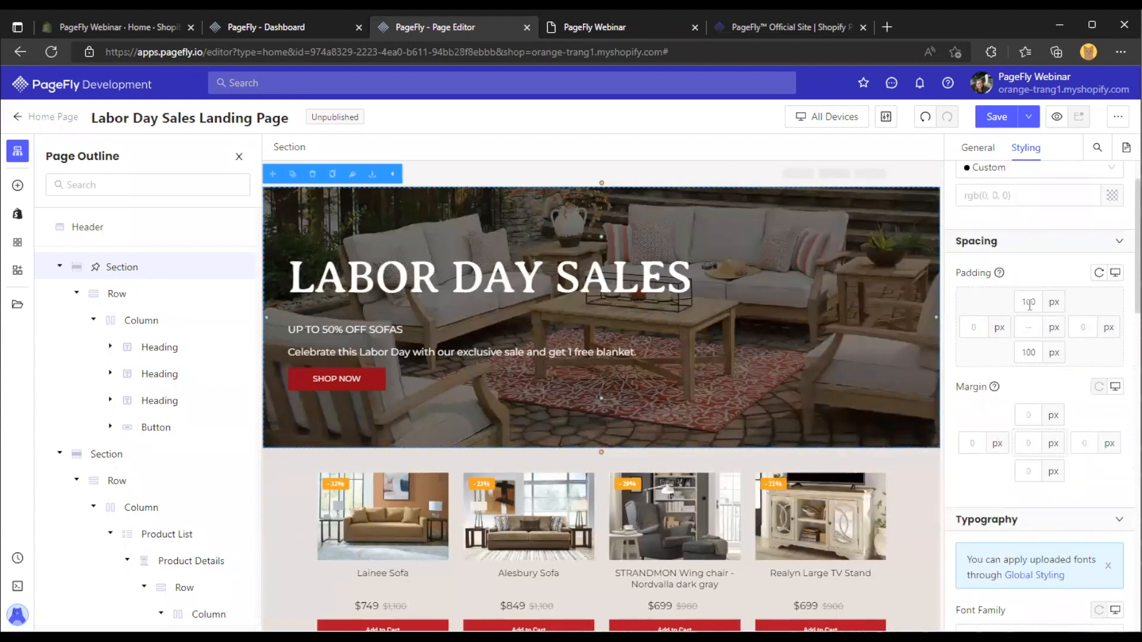
click(1030, 352)
click(986, 302)
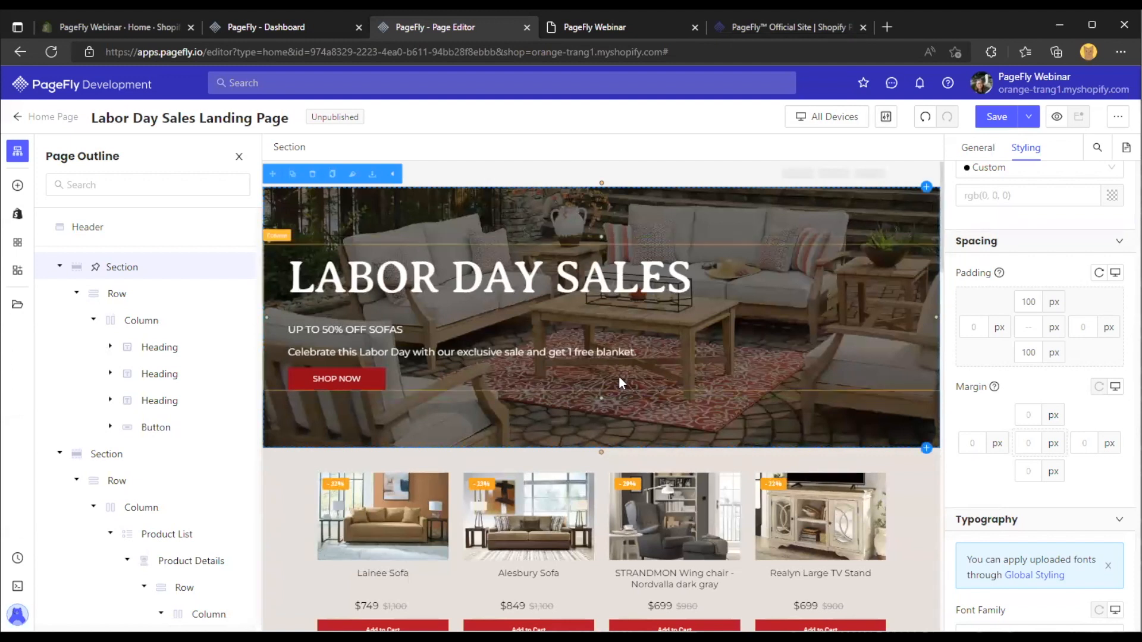
click(523, 237)
click(976, 149)
scroll(593, 234, down, 8)
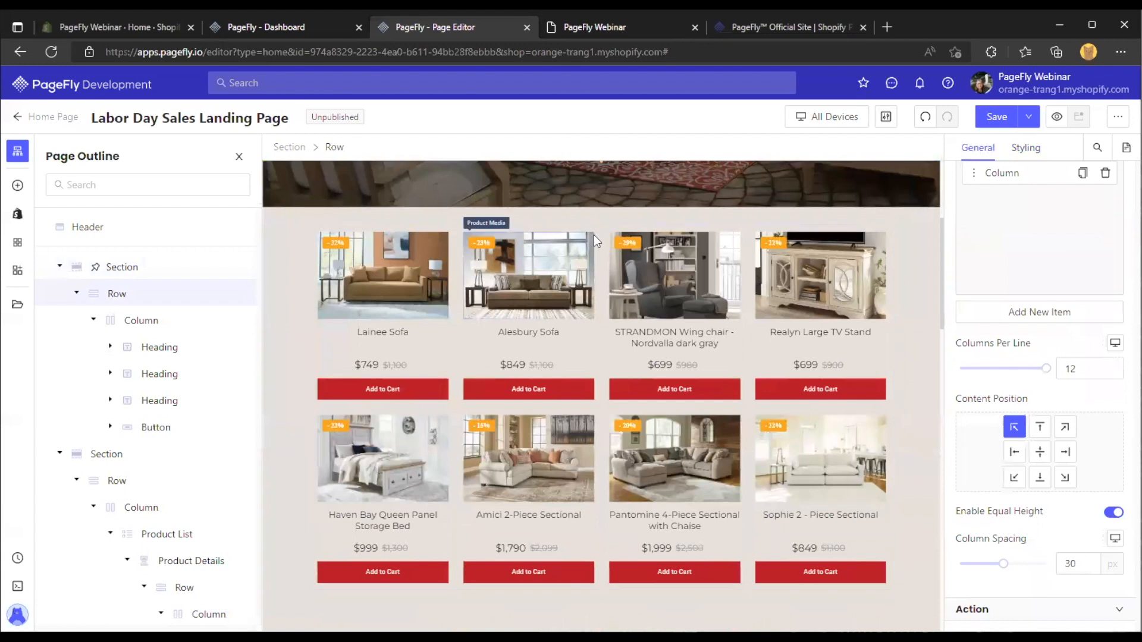
Switch the page to the Mobile view around the "Why You Should Buy Furniture on Labor Day" section
click(592, 257)
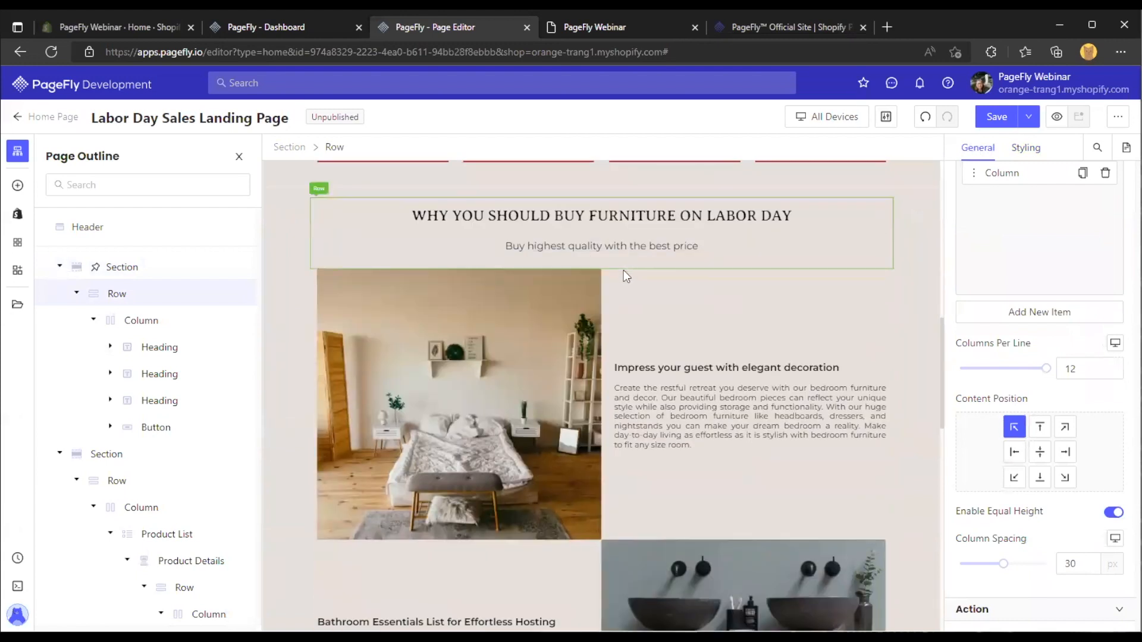
click(826, 117)
click(821, 212)
scroll(637, 309, down, 5)
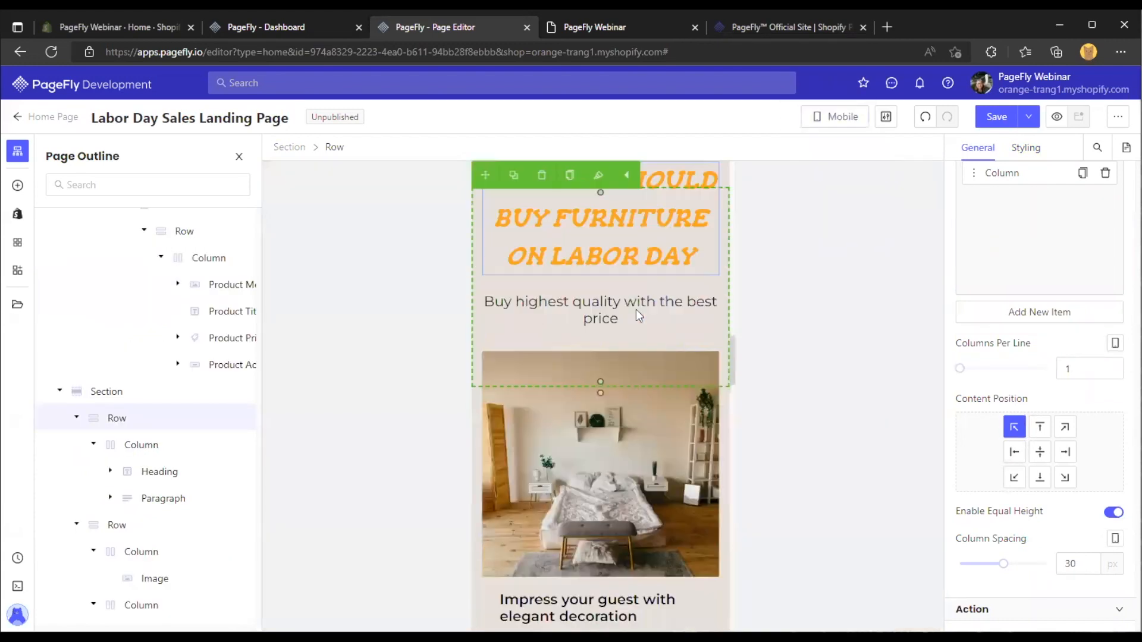
Set the mobile columns per line to 4 for the row with the bedroom image and "Impress your guest" text
click(631, 323)
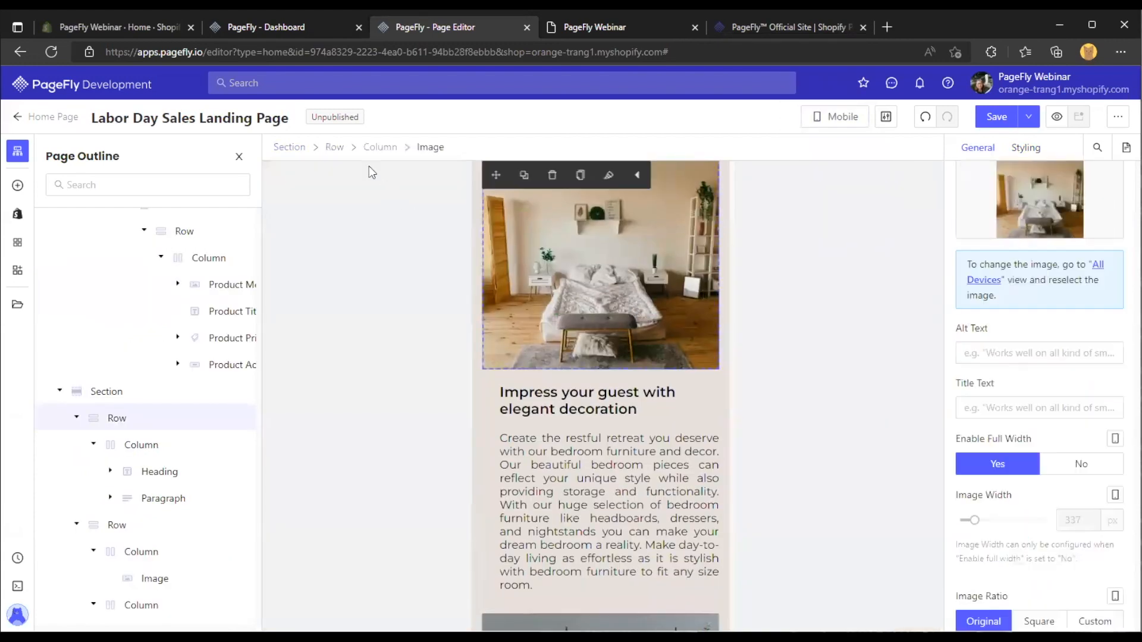
click(334, 146)
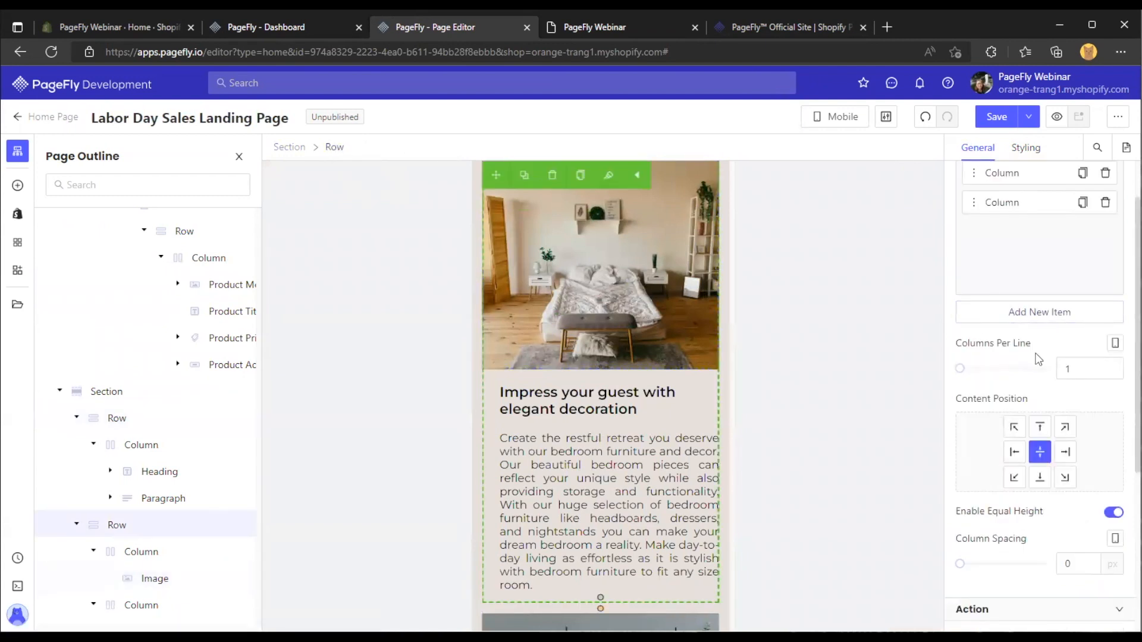
scroll(1040, 335, down, 2)
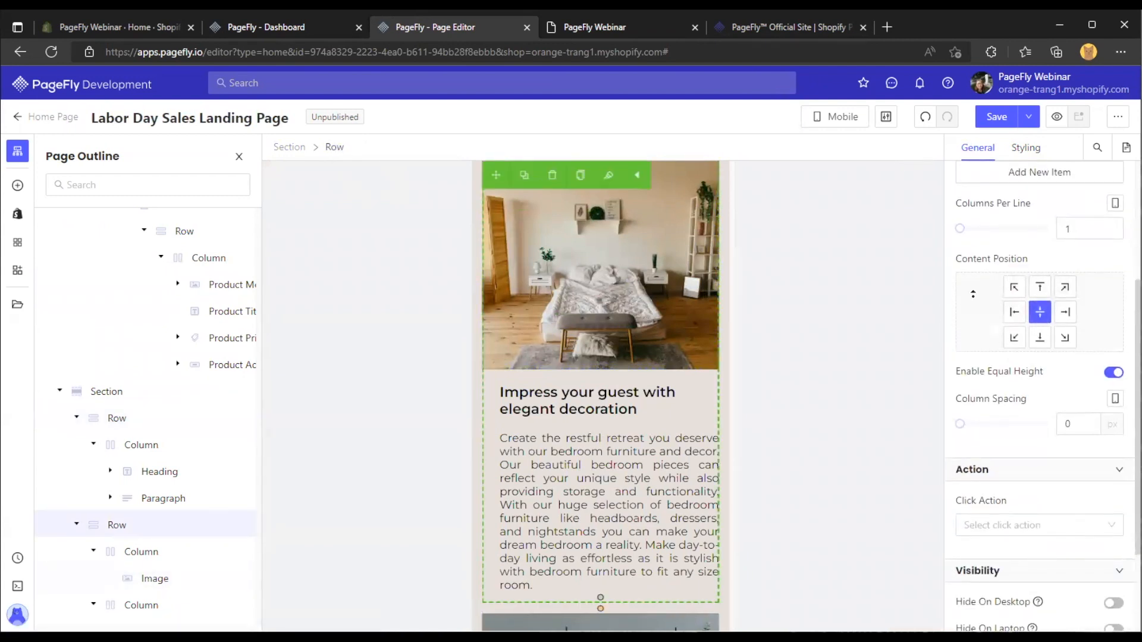
scroll(975, 286, up, 1)
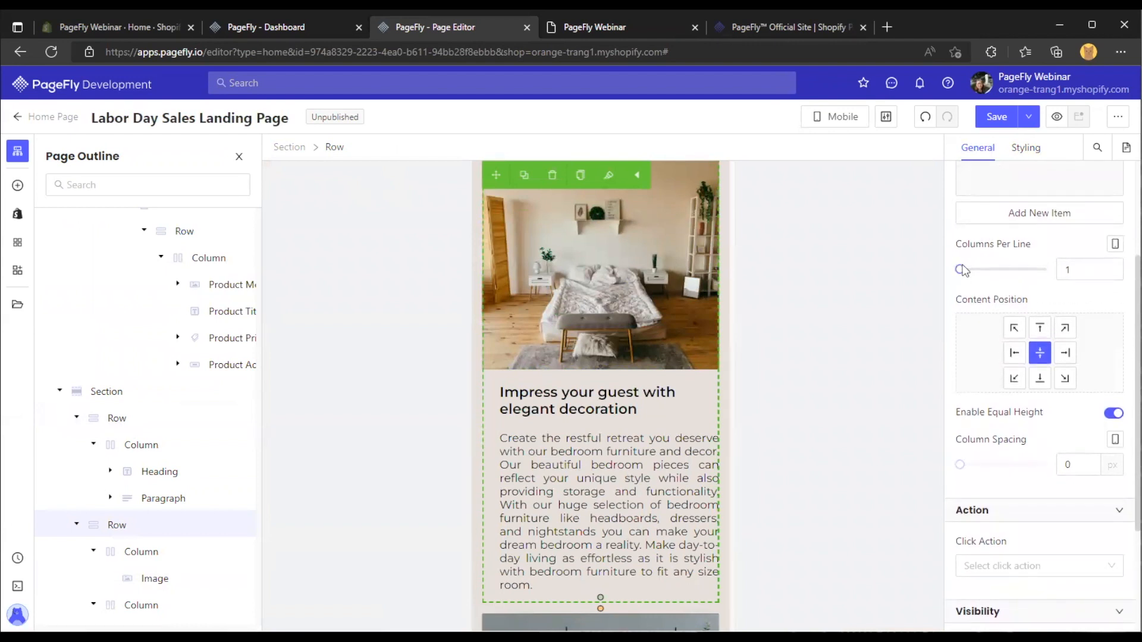
drag(961, 268, 1064, 272)
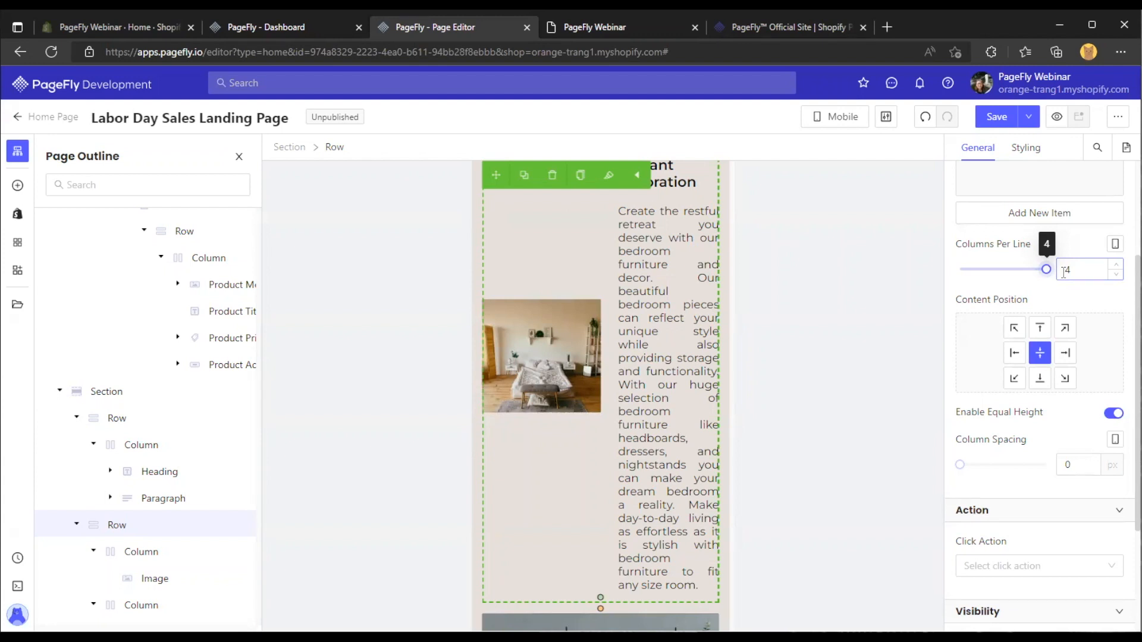
scroll(603, 302, down, 4)
scroll(630, 291, up, 5)
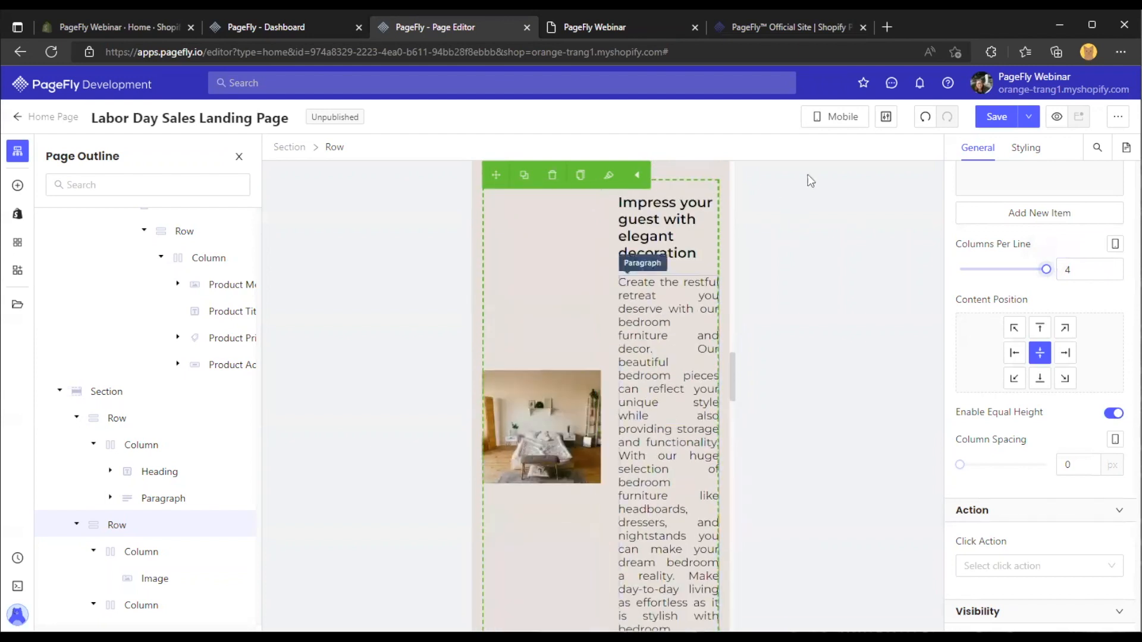
Check the bedroom row's columns per line in the Tablet and Laptop views and return to All Devices
click(836, 117)
click(836, 187)
drag(1026, 275, 1047, 269)
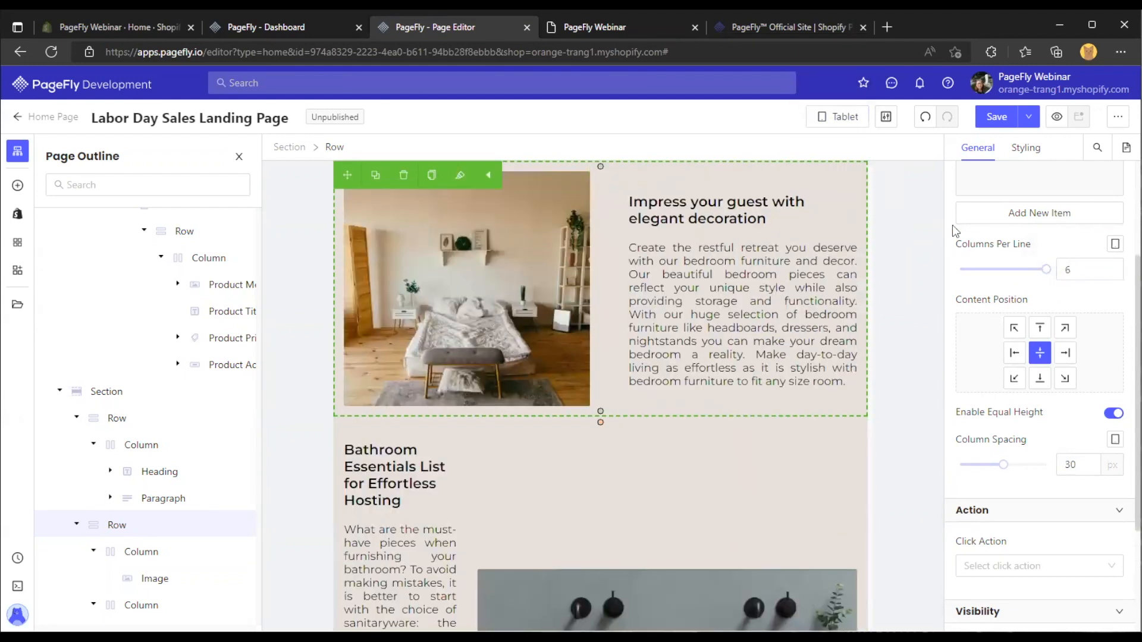
click(838, 117)
click(844, 168)
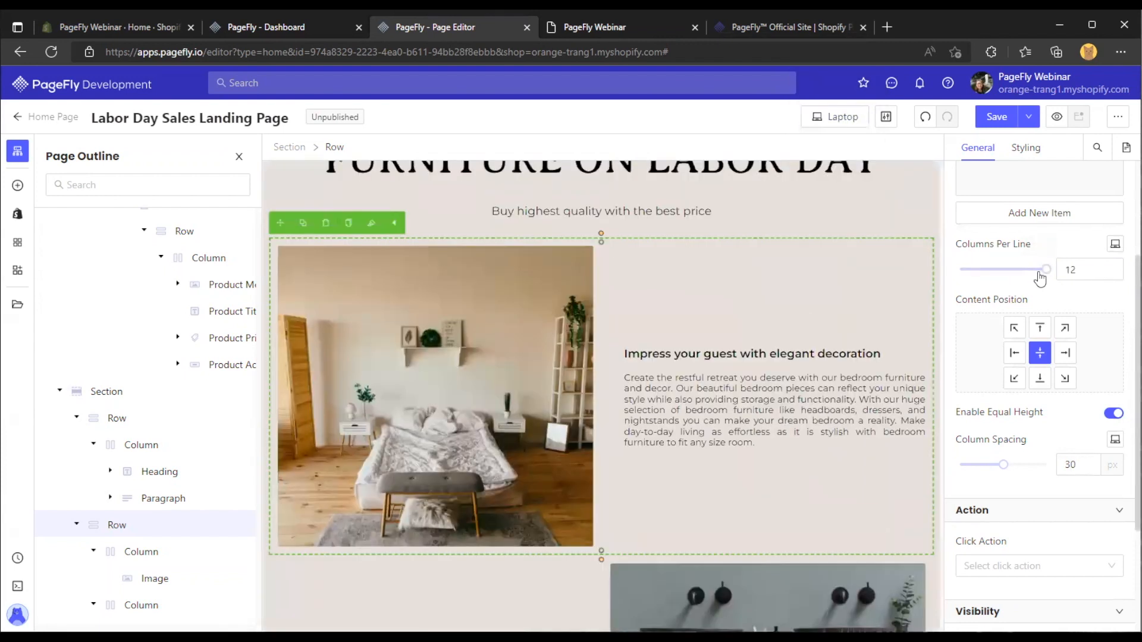
click(833, 116)
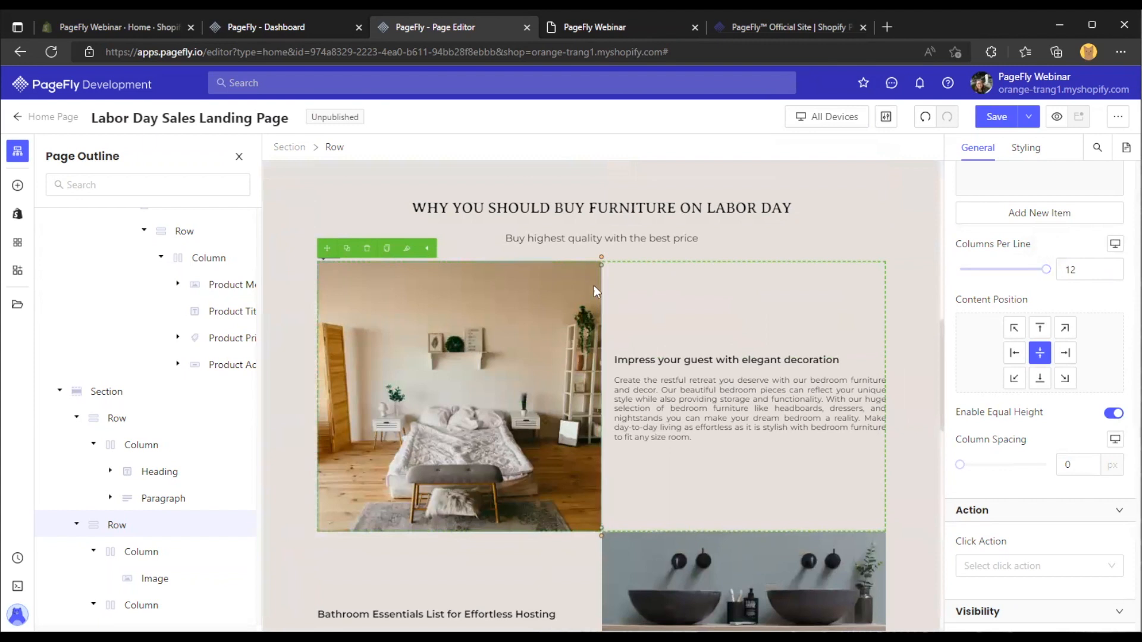
Add a third column to the bedroom row and delete it again
scroll(594, 286, down, 2)
scroll(988, 318, up, 3)
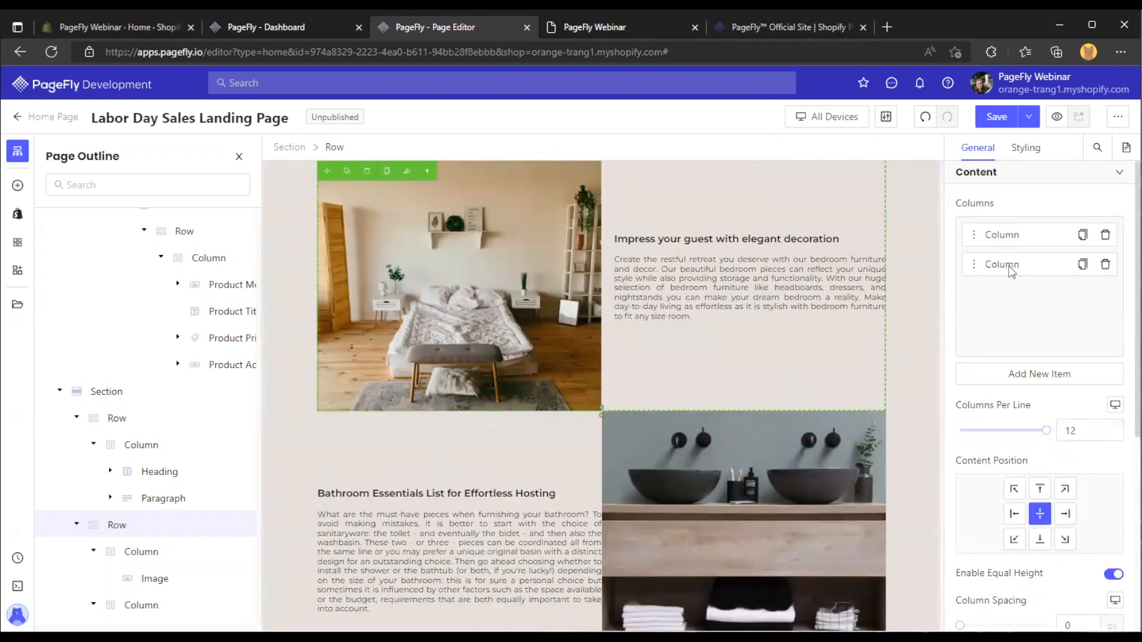
click(1029, 369)
click(1105, 295)
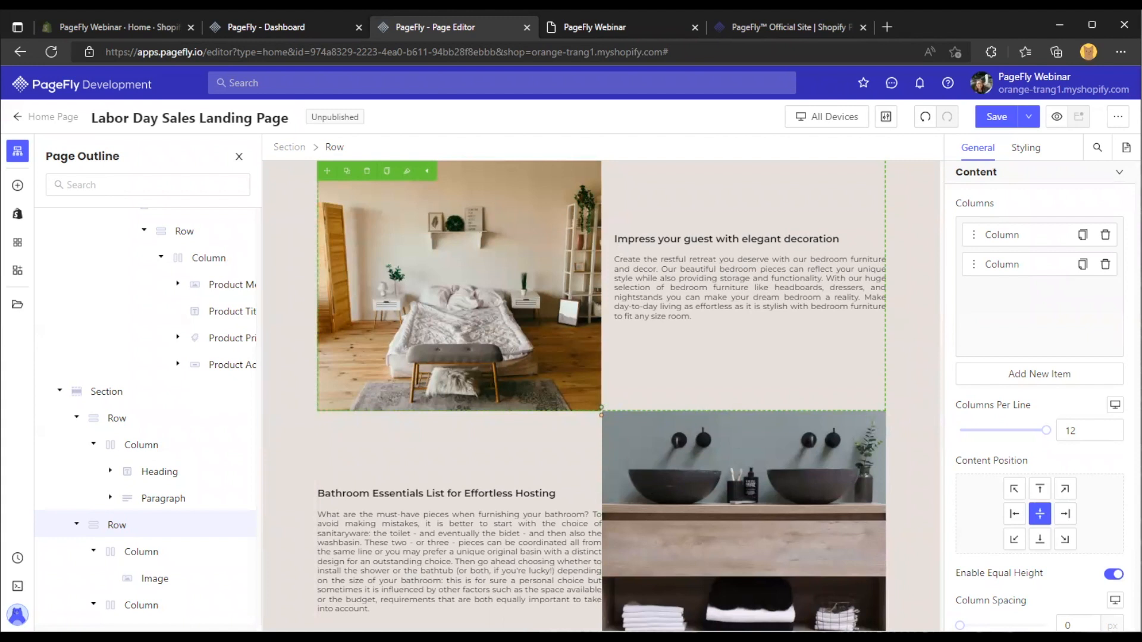
Select the "LABOR DAY SALES" heading in the hero section and switch to the Mobile view
scroll(534, 359, up, 10)
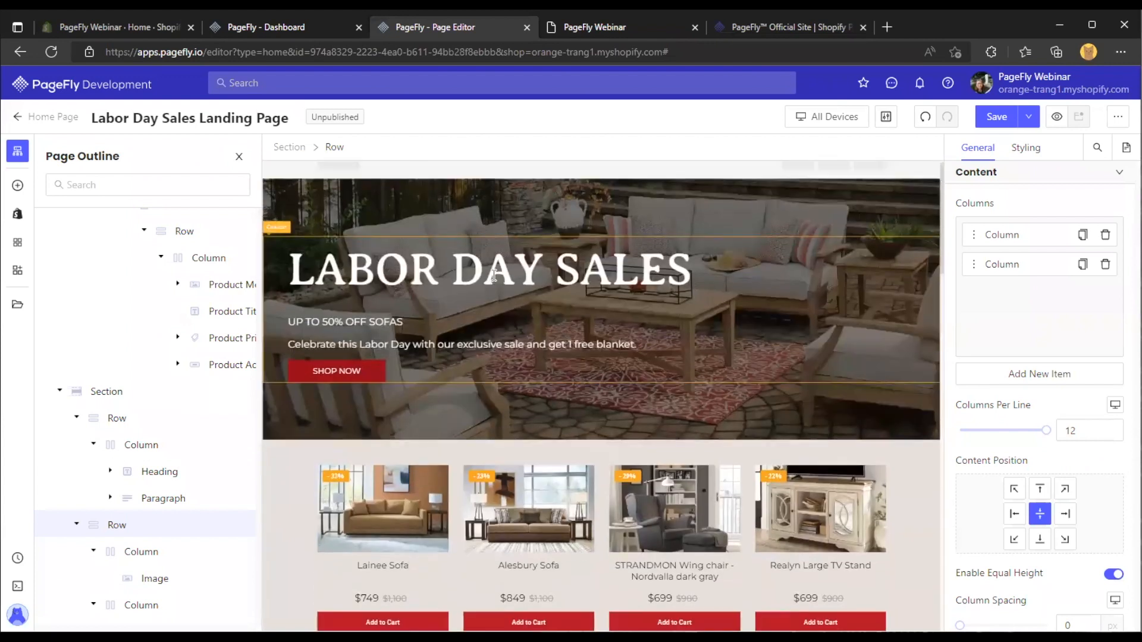
click(493, 276)
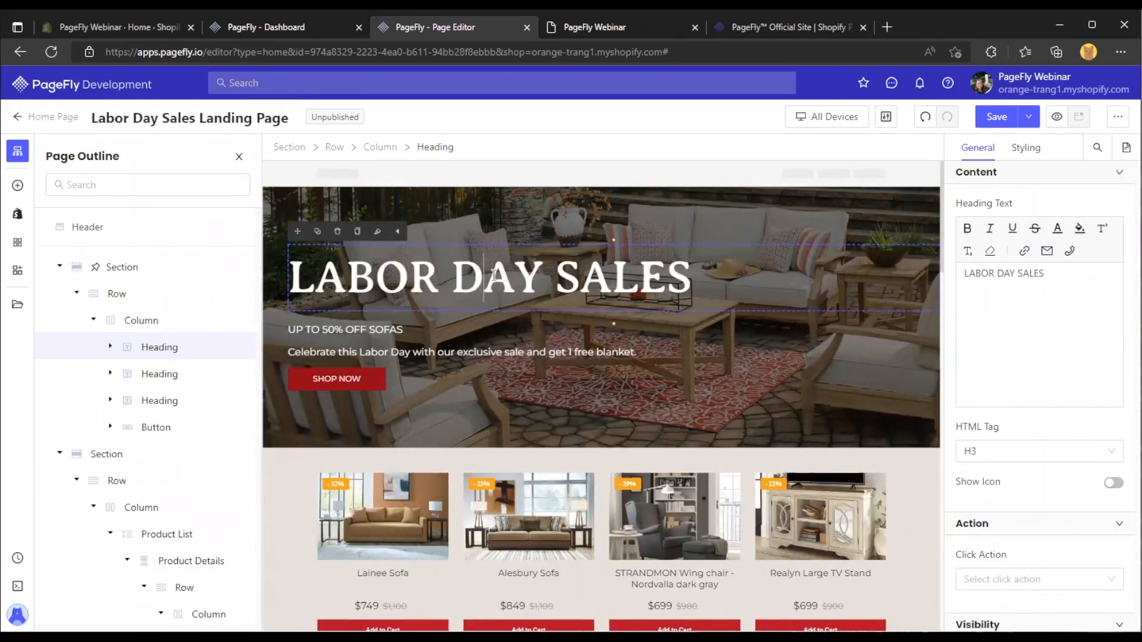
click(822, 119)
click(797, 213)
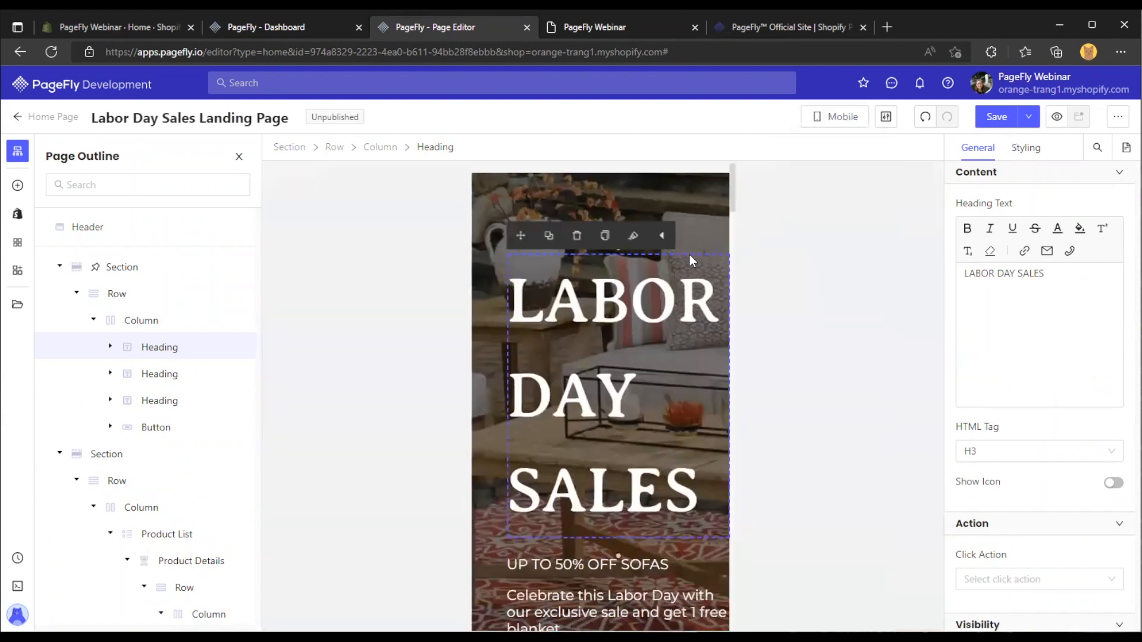
Examine how the "LABOR DAY SALES" heading and the rest of the hero section fit the mobile layout
scroll(690, 254, down, 1)
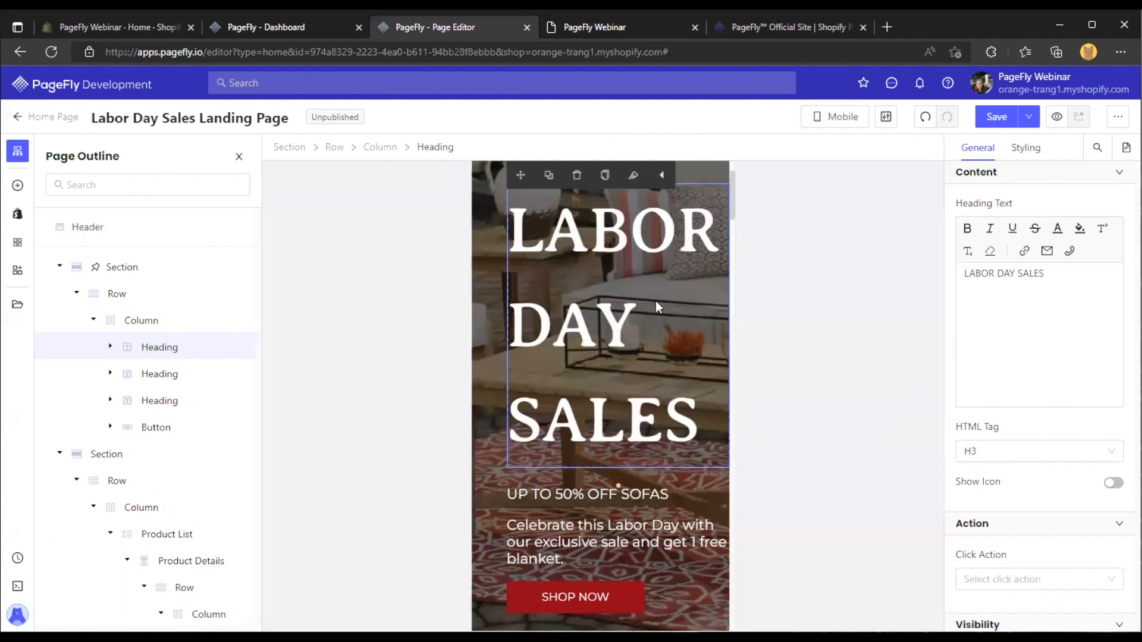
scroll(656, 301, down, 3)
scroll(659, 301, up, 5)
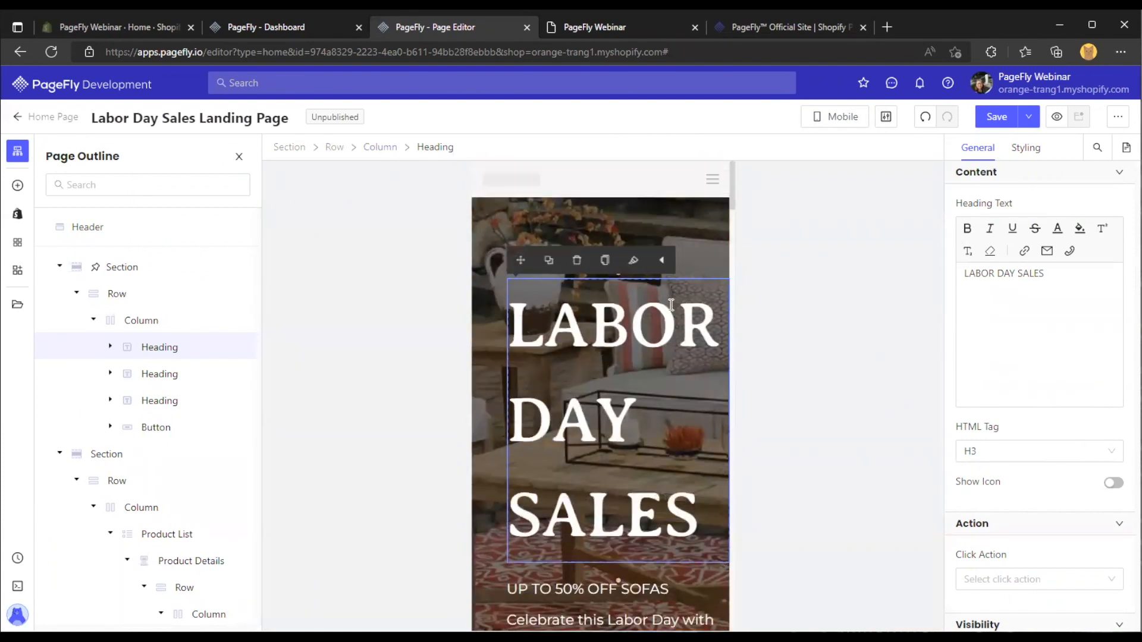
scroll(671, 303, down, 2)
scroll(671, 304, up, 2)
scroll(671, 304, down, 1)
scroll(671, 303, up, 1)
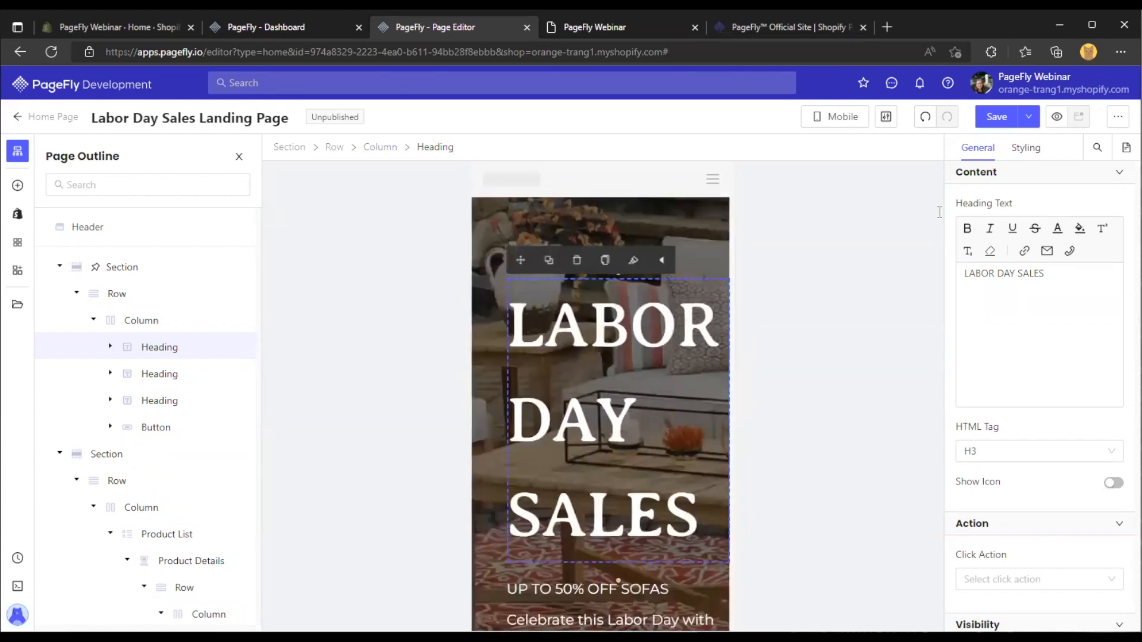
Set the mobile font size of the "LABOR DAY SALES" heading to 36 px
click(1025, 148)
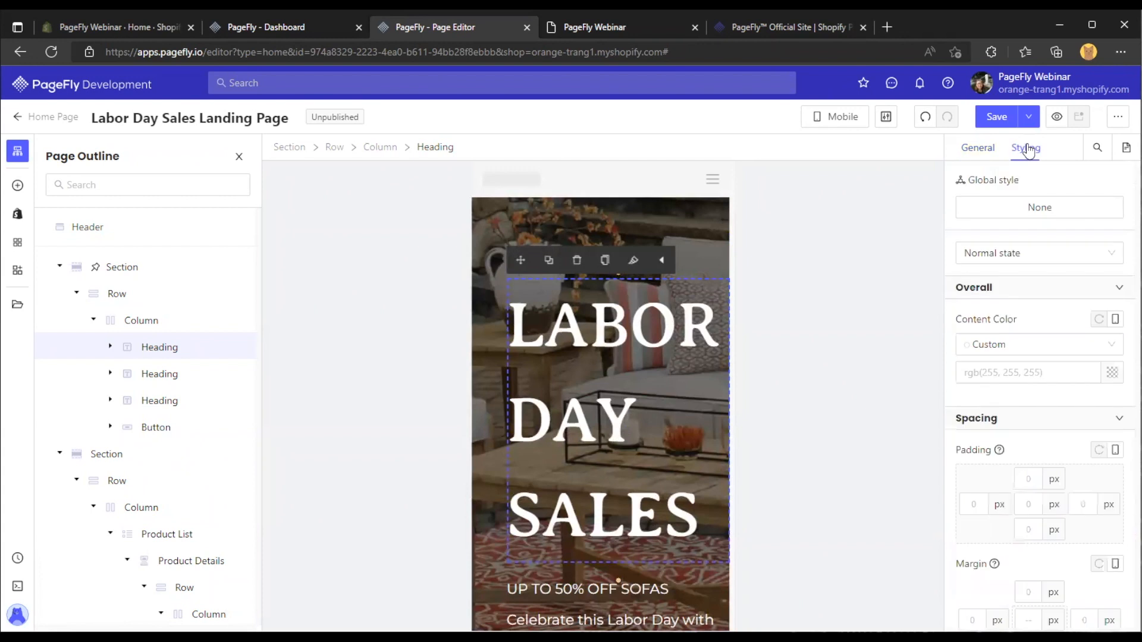
scroll(1028, 245, down, 4)
scroll(1029, 245, down, 3)
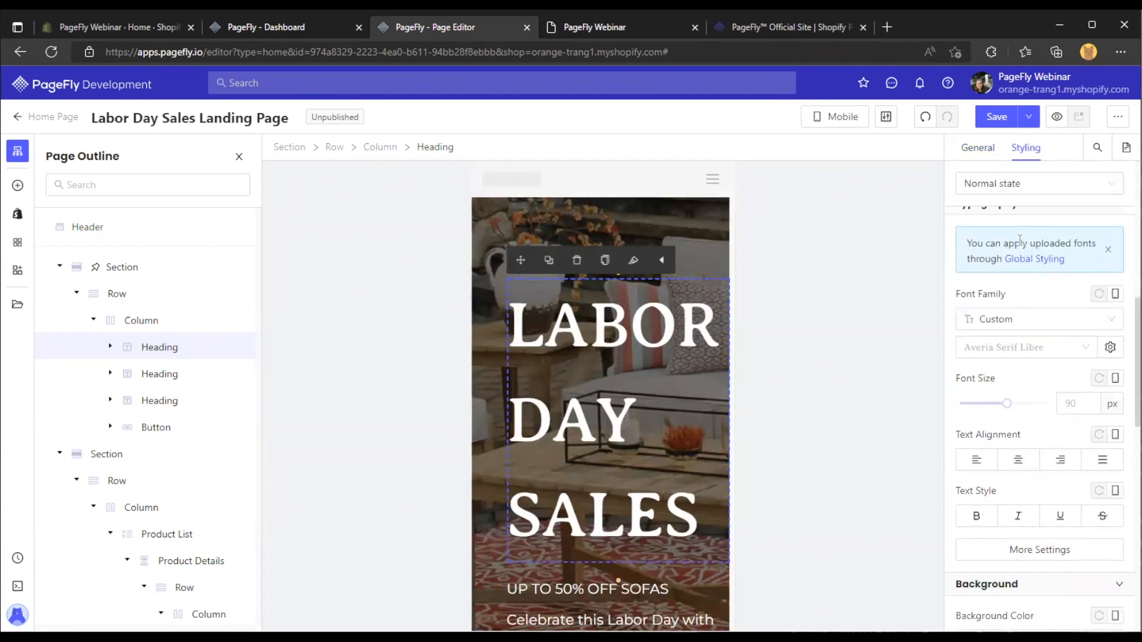
scroll(1002, 270, down, 1)
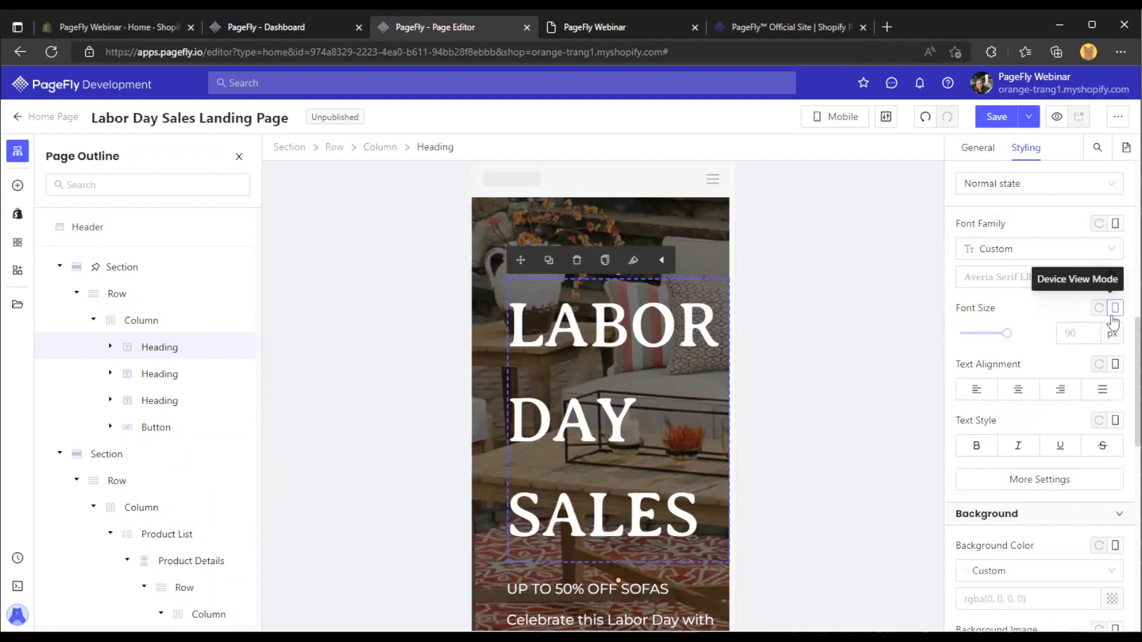
click(1070, 333)
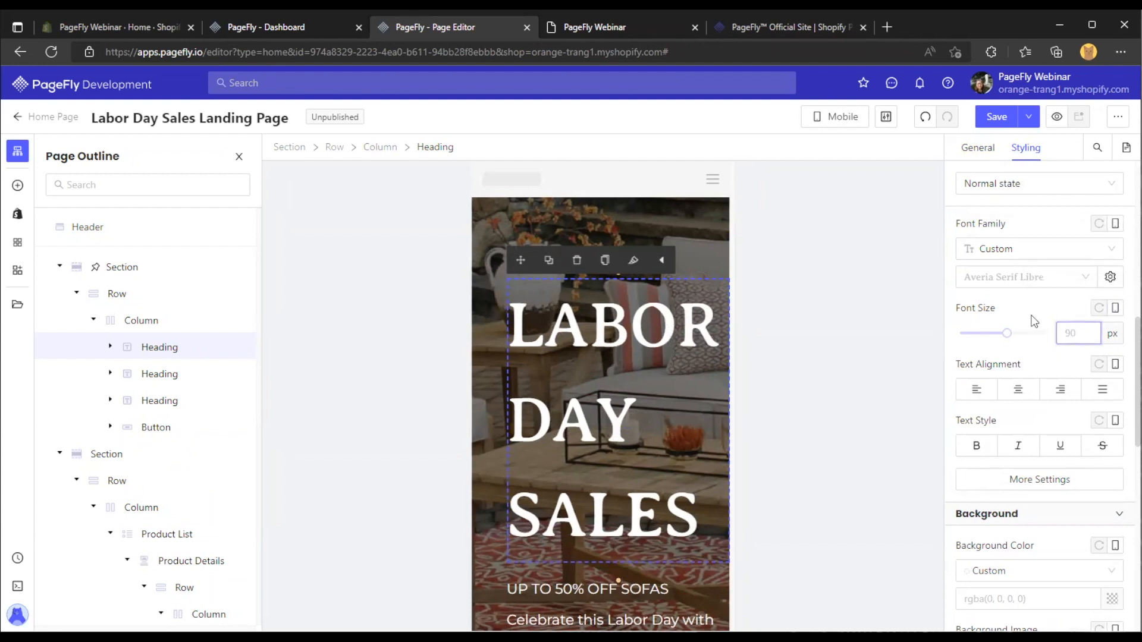
text(38)
key(BackSpace)
text(6)
click(1023, 314)
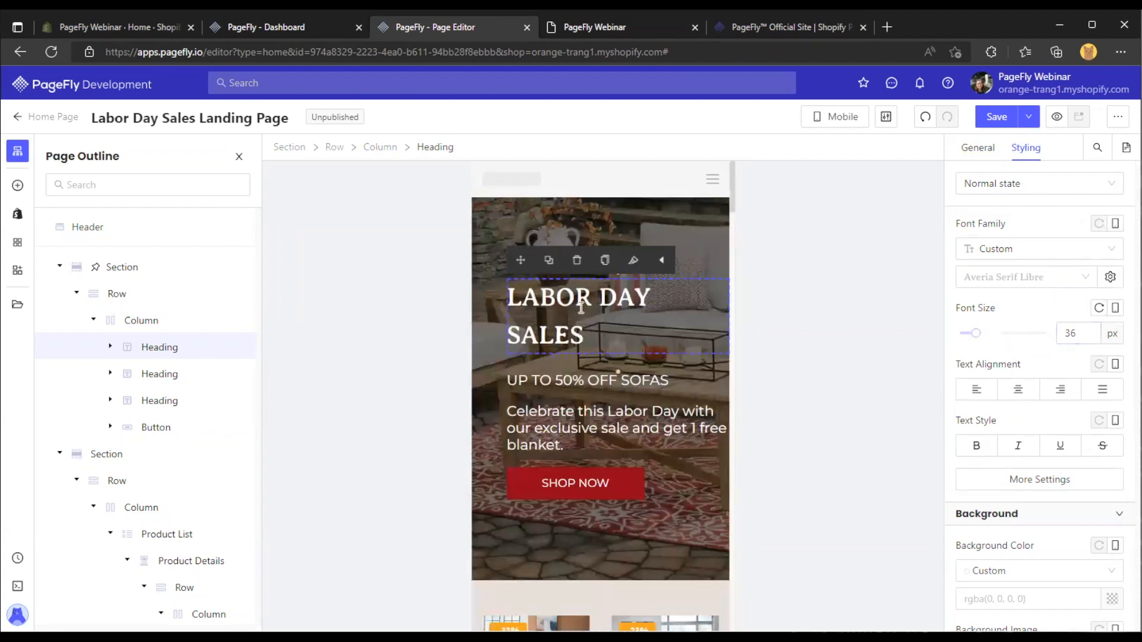
Reduce the mobile line height of the "LABOR DAY SALES" heading to 35 px
click(1010, 484)
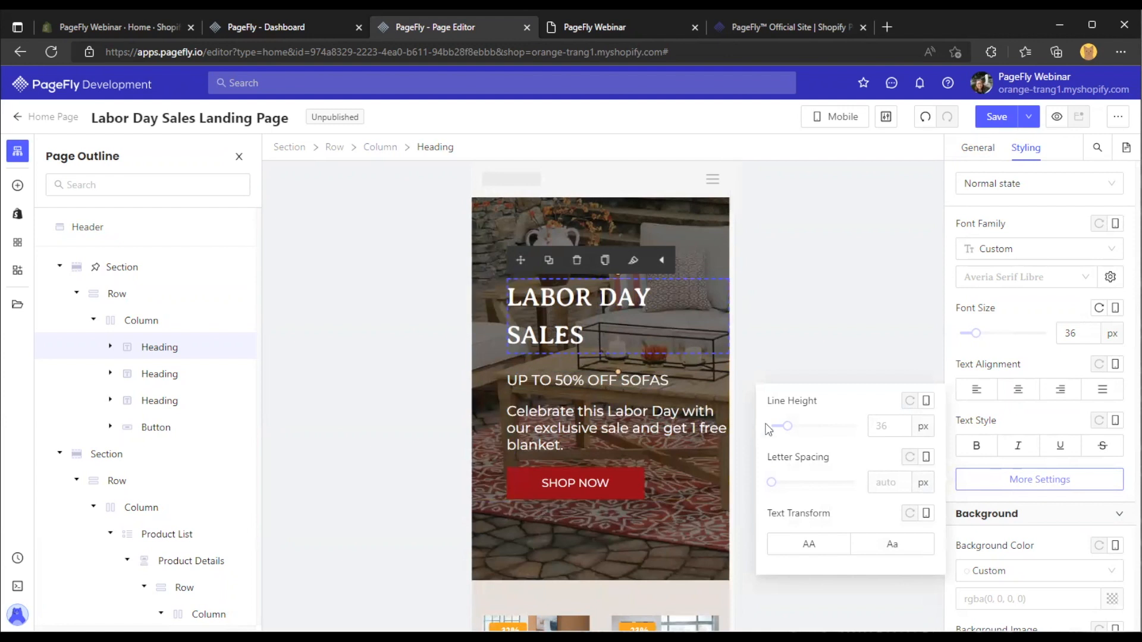
drag(788, 427, 789, 433)
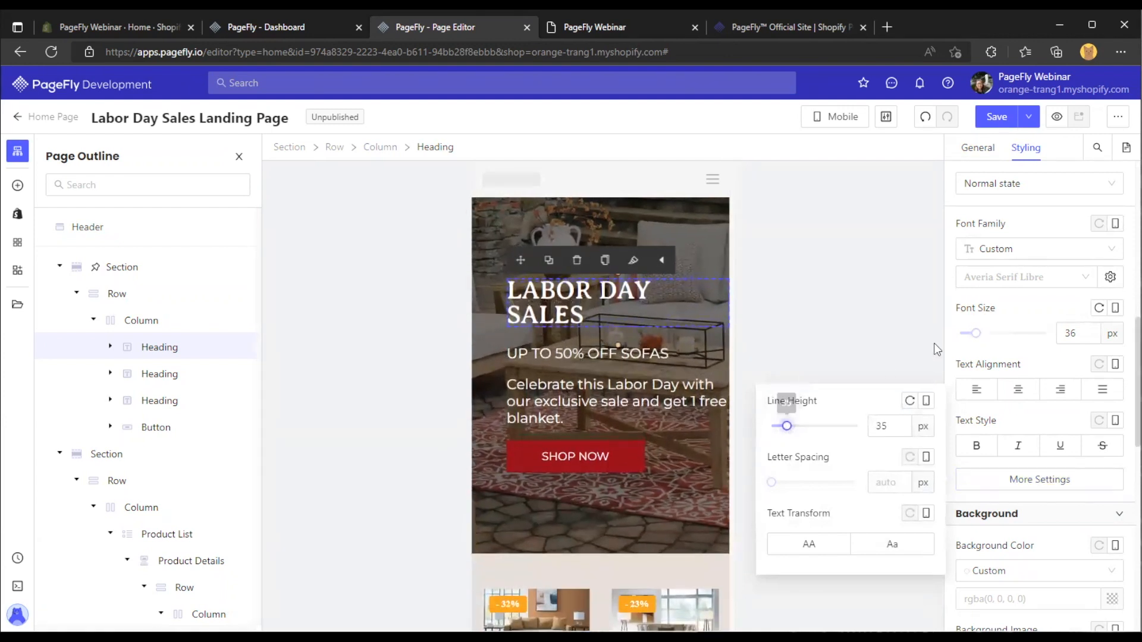
click(1000, 304)
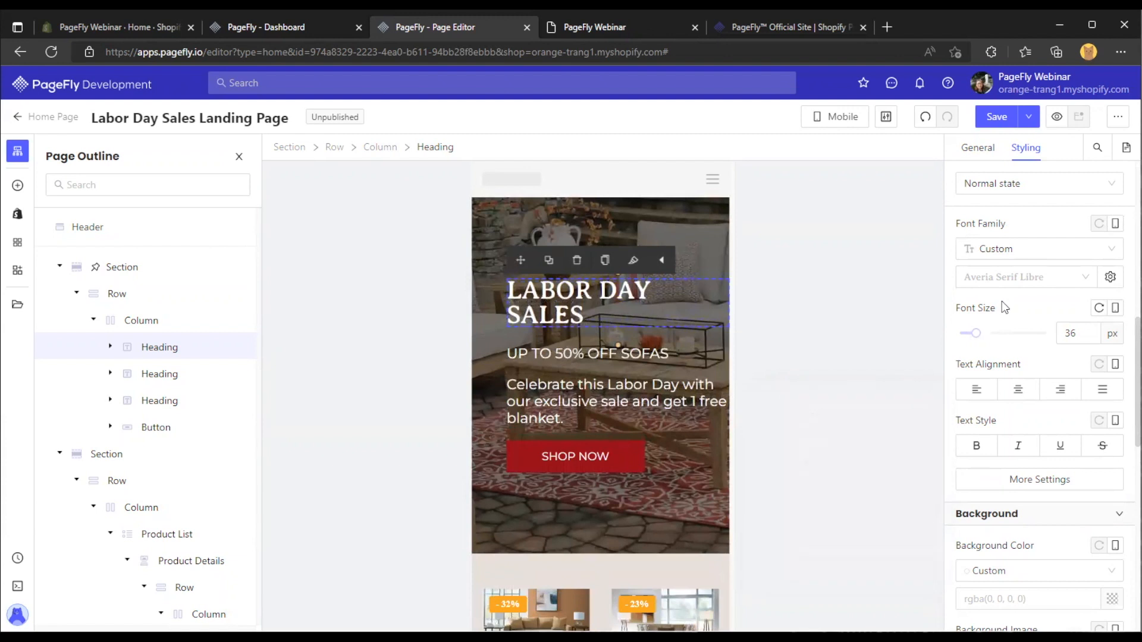
Select the hero section and compare its background in the All Devices and Mobile views
click(988, 151)
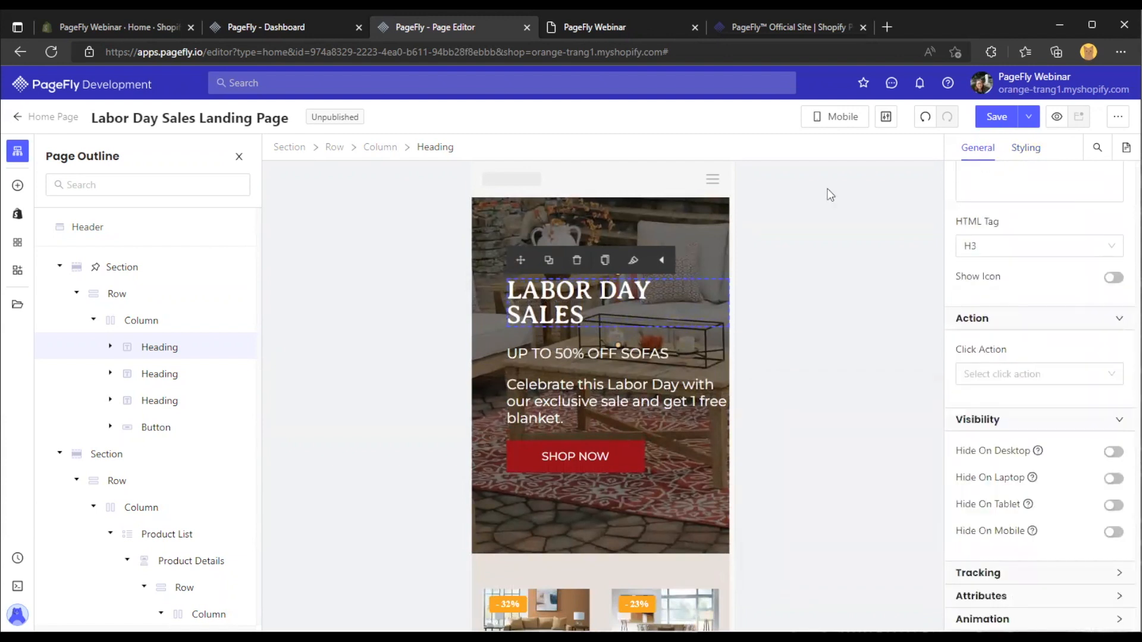
click(731, 217)
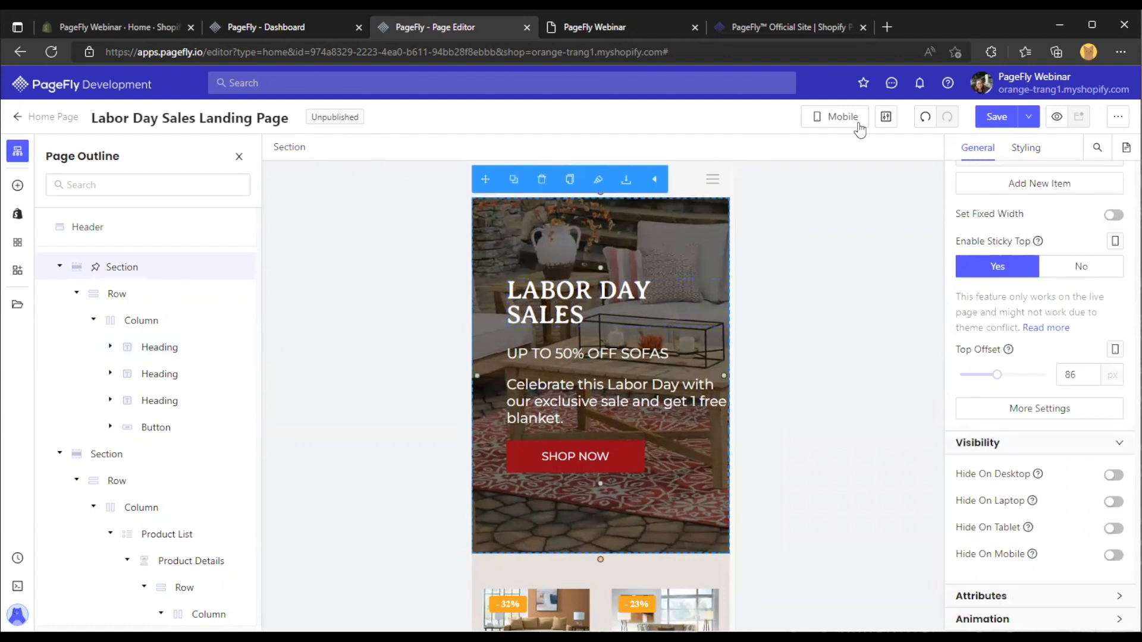
click(850, 119)
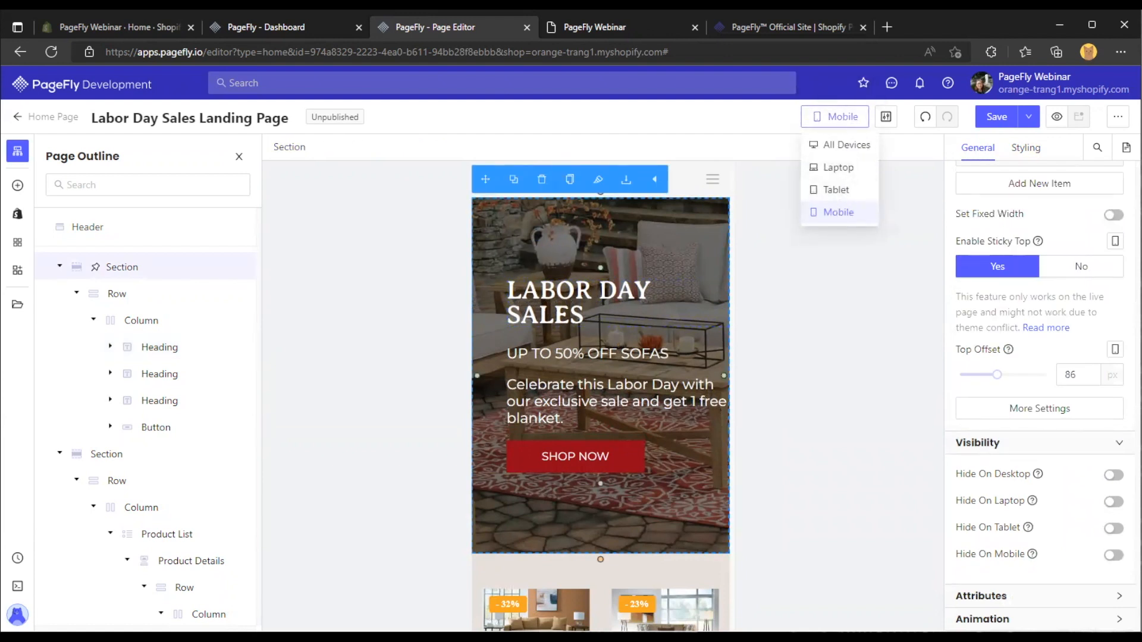
scroll(683, 376, down, 3)
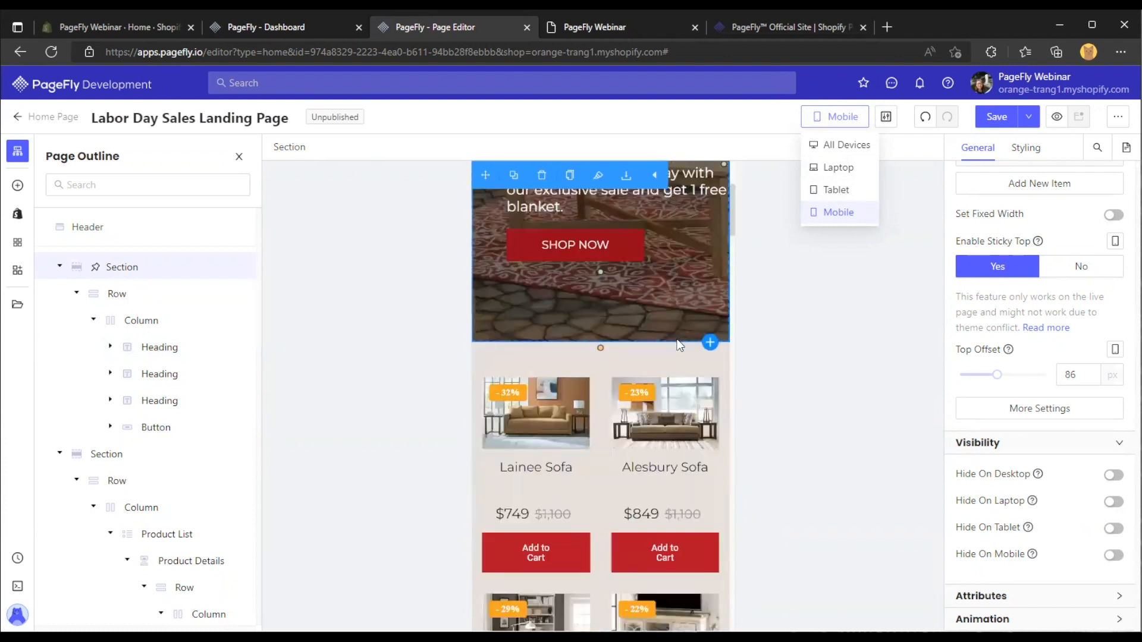
scroll(637, 281, up, 3)
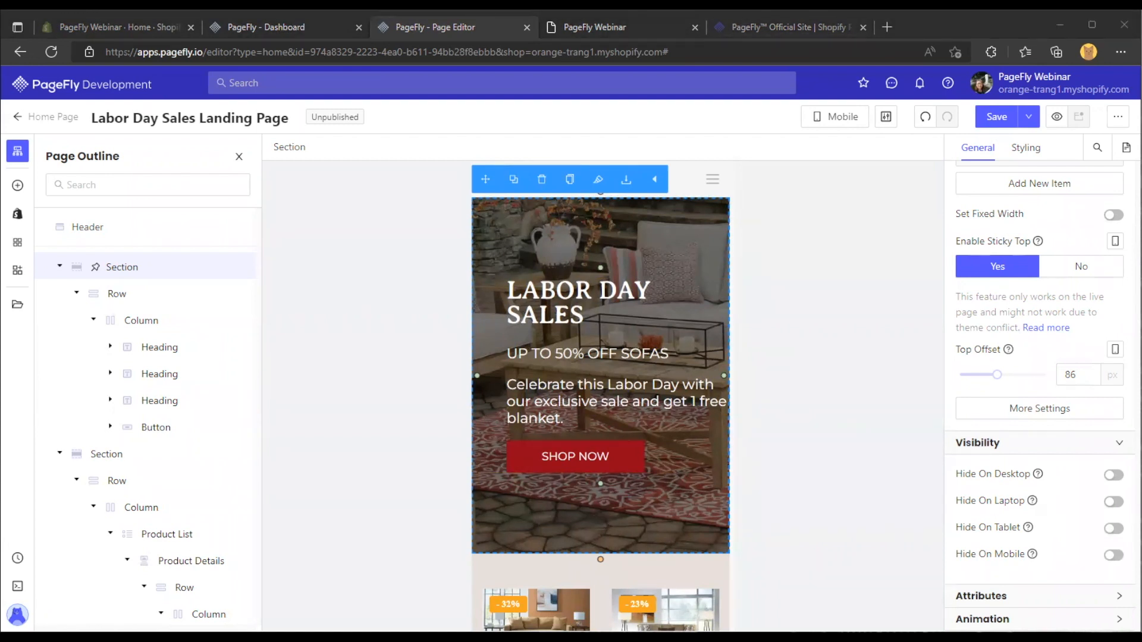
click(548, 224)
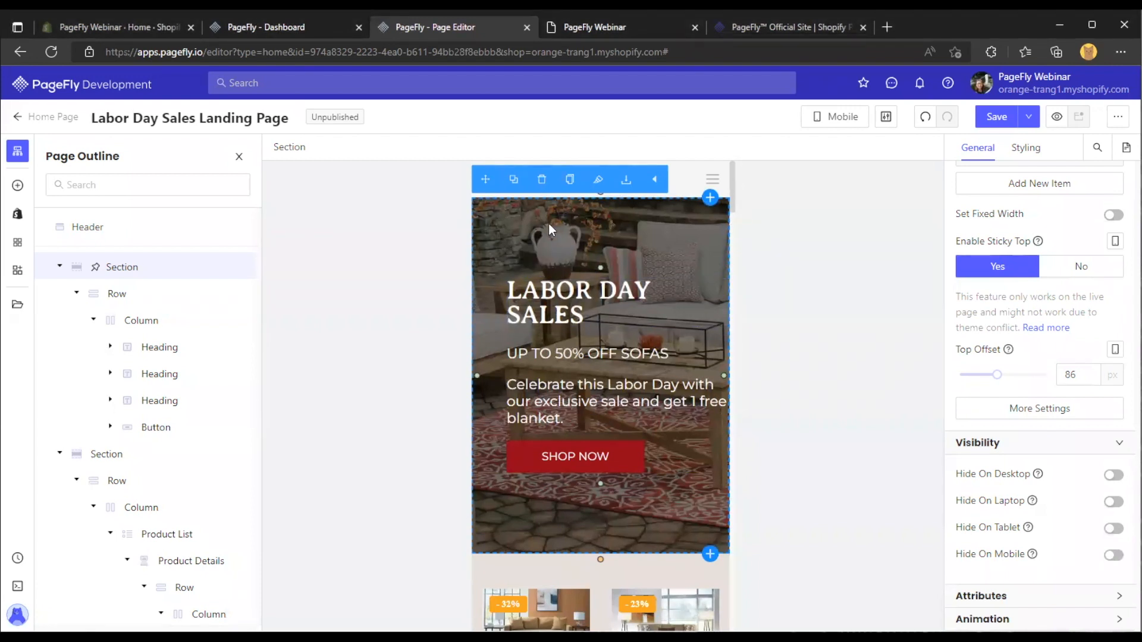
click(835, 118)
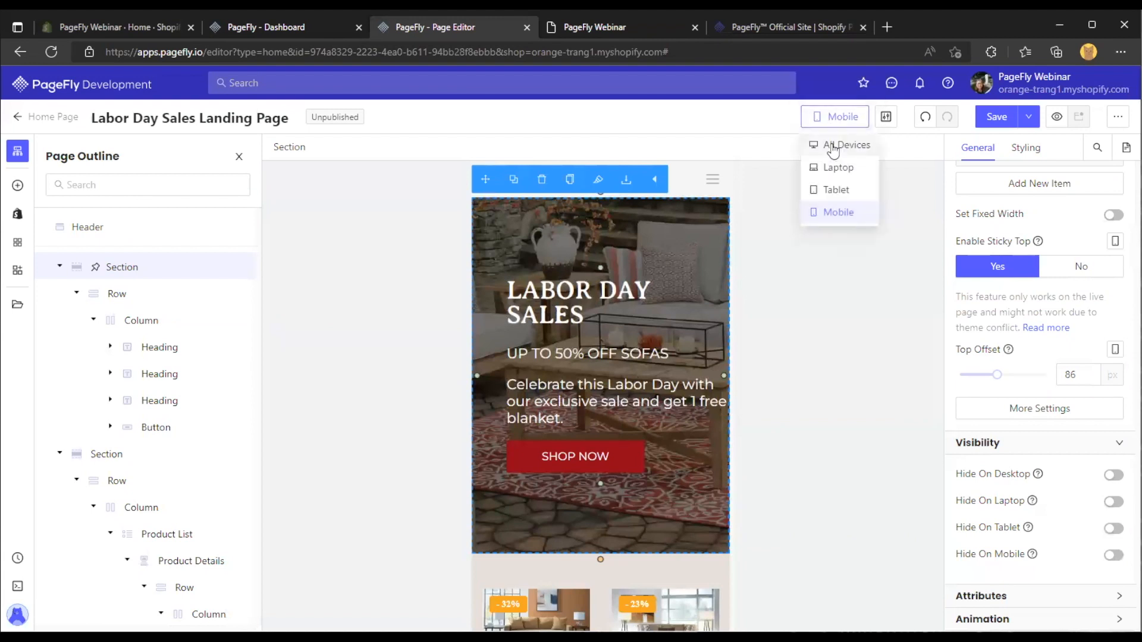
click(833, 146)
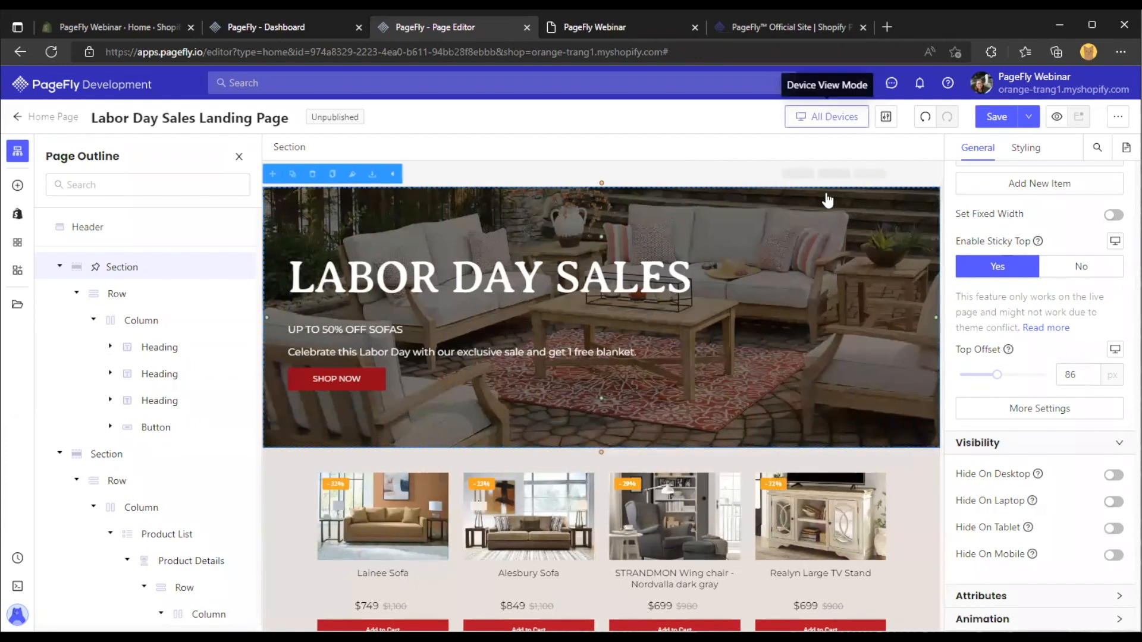
click(828, 119)
click(815, 212)
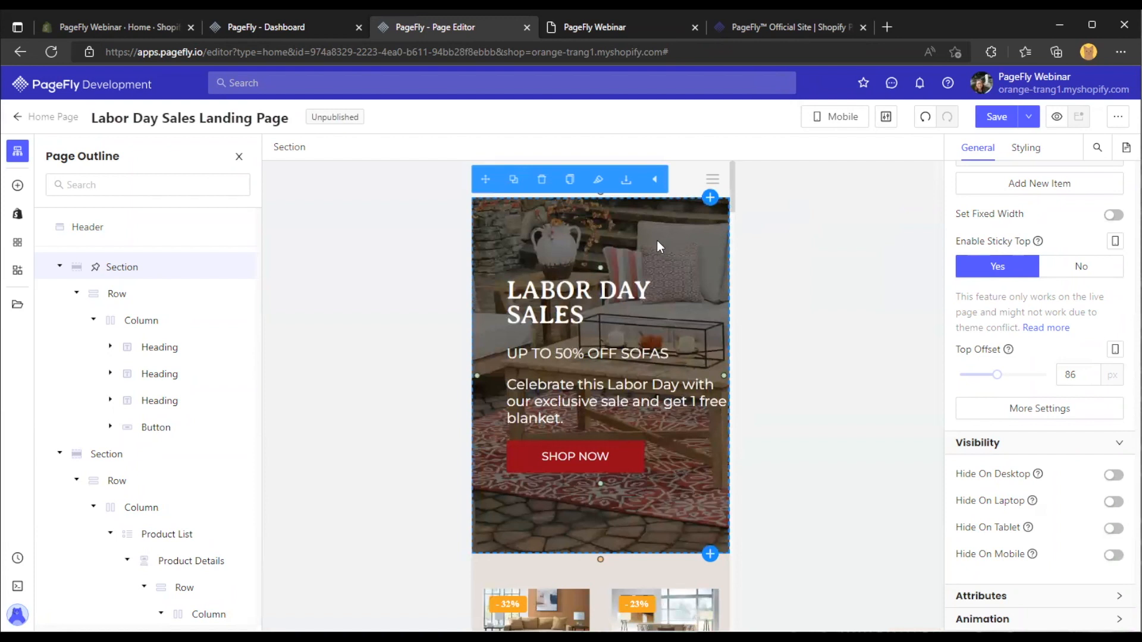
Check the background image settings in the hero section's mobile styling
click(1024, 149)
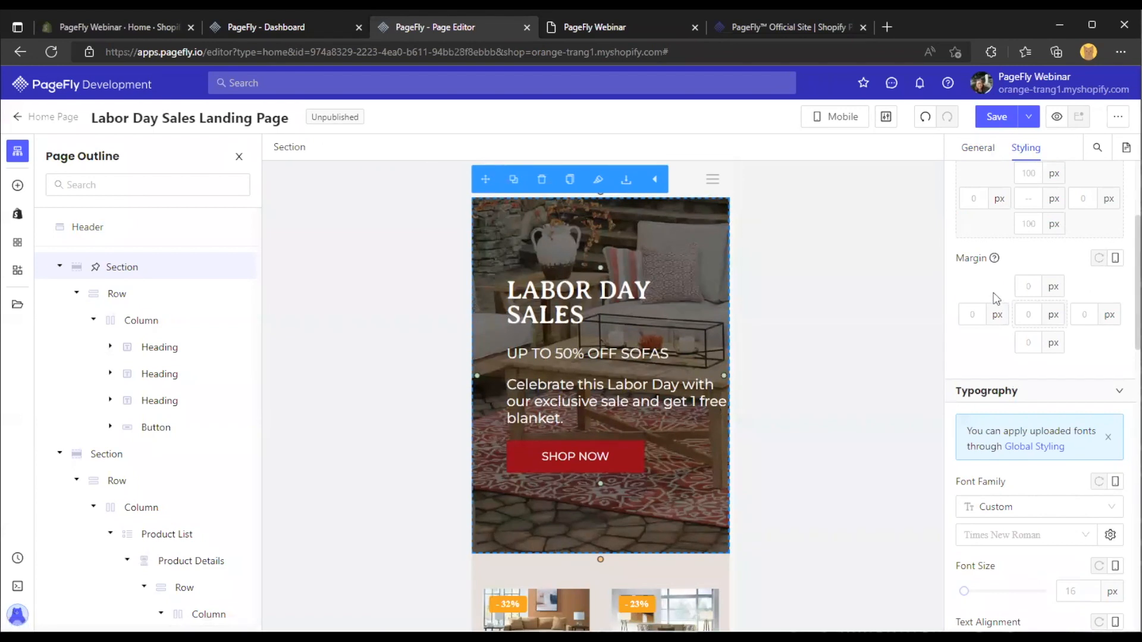
scroll(995, 297, down, 5)
scroll(995, 297, down, 5)
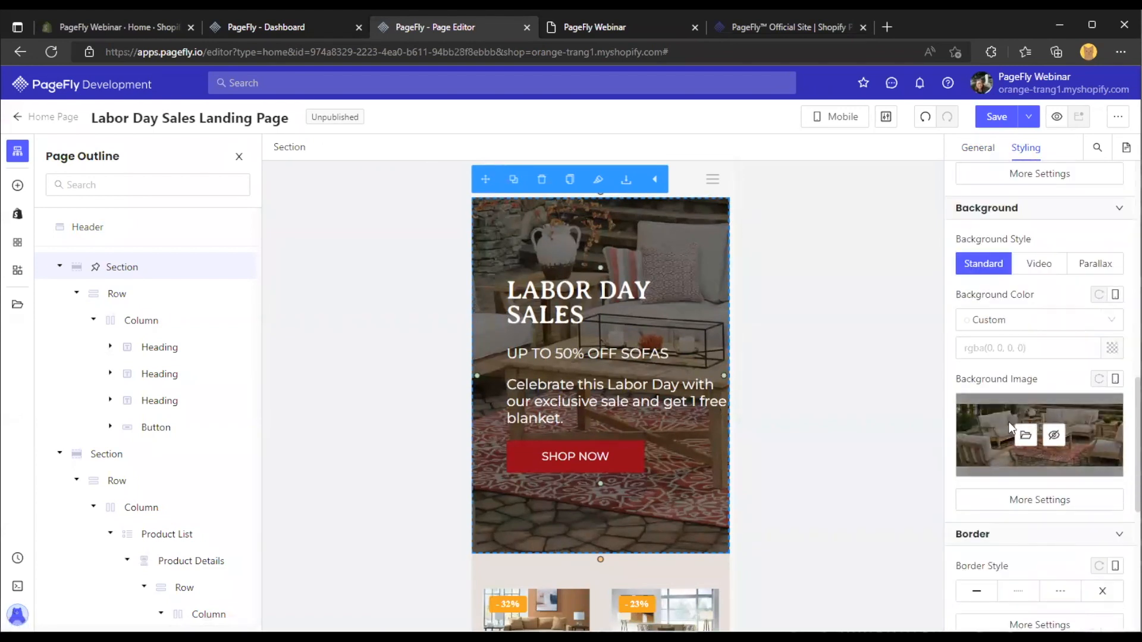
scroll(1017, 375, down, 1)
mouse_move(1028, 364)
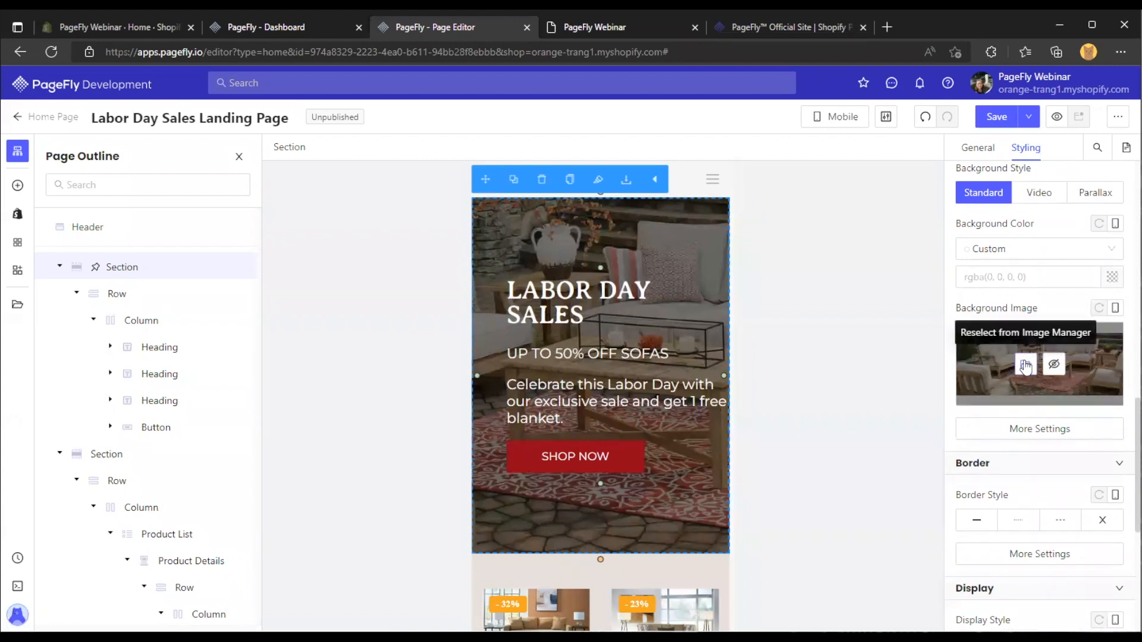
Set the hero section's mobile top and bottom padding to 0 px
scroll(1026, 365, up, 15)
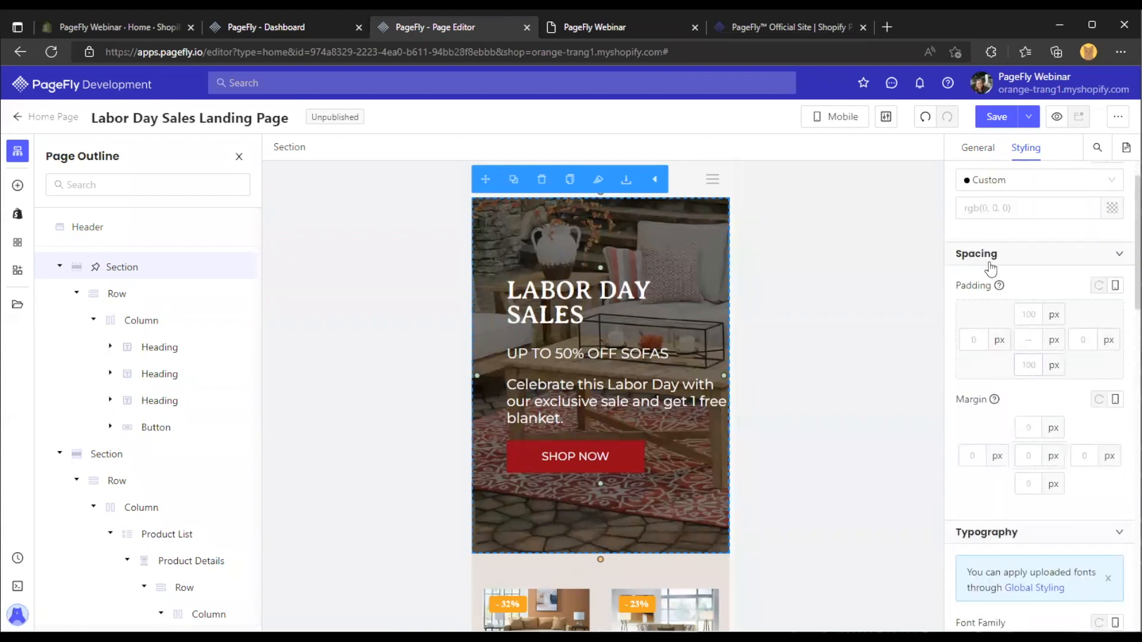
scroll(996, 259, down, 2)
scroll(996, 259, up, 1)
click(1028, 249)
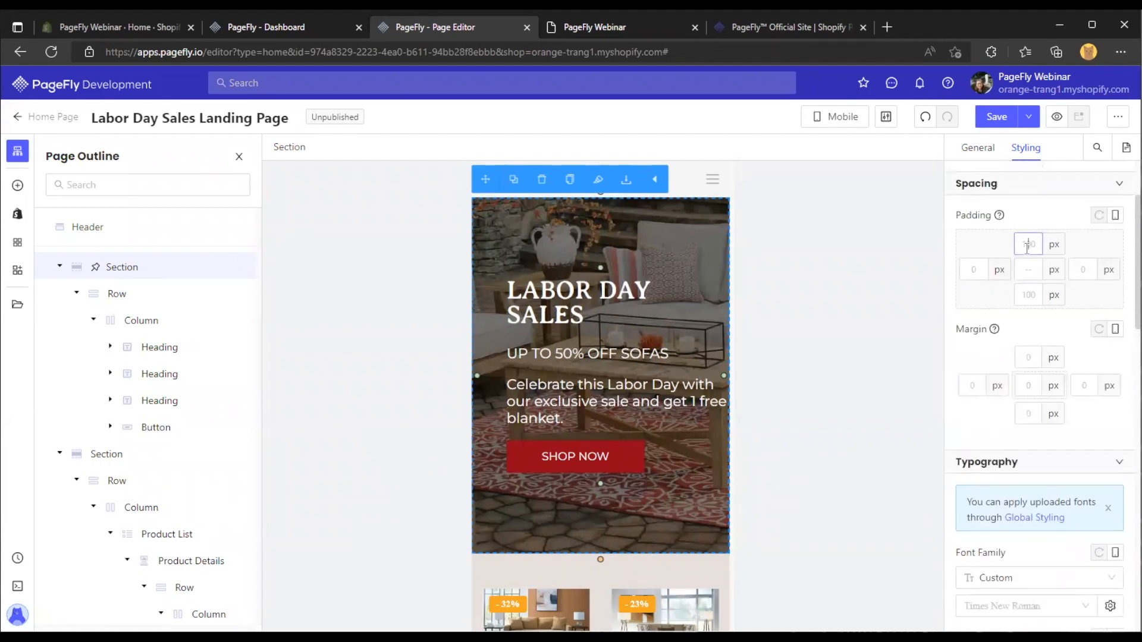
text(0)
click(1029, 294)
text(0)
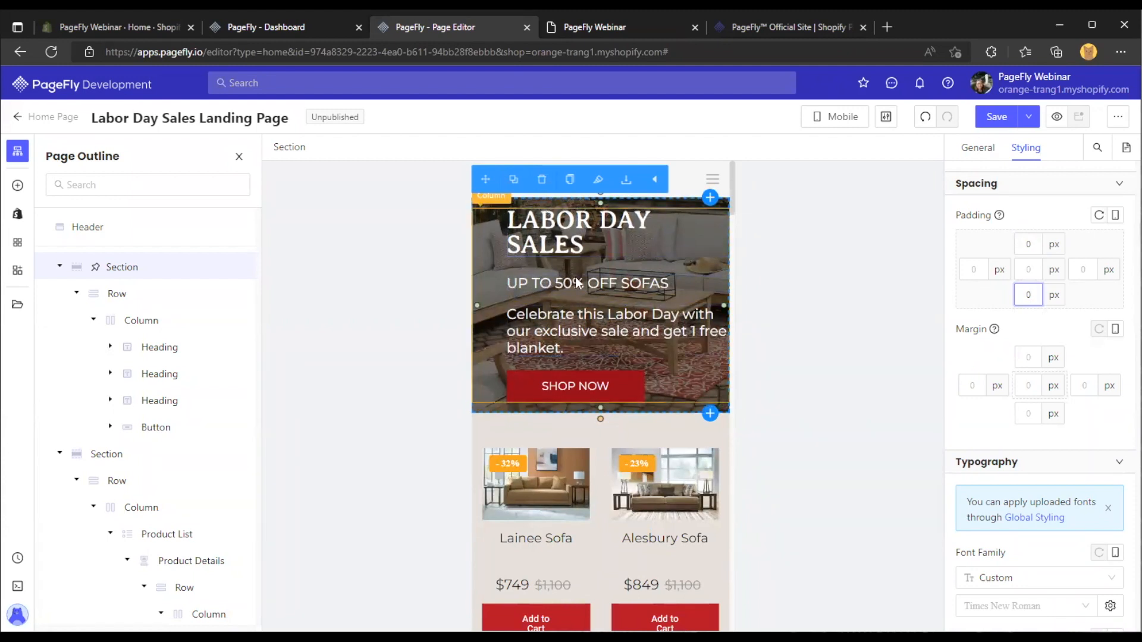
Set the mobile bottom margin of the "LABOR DAY SALES" heading to 0 px
click(582, 232)
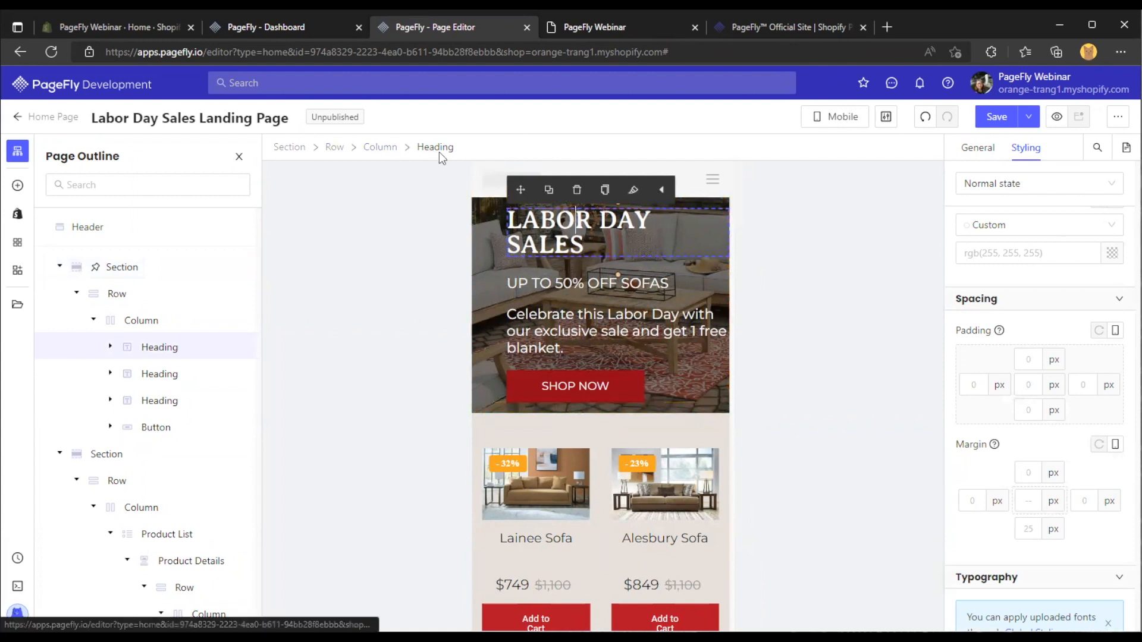
scroll(1021, 340, down, 2)
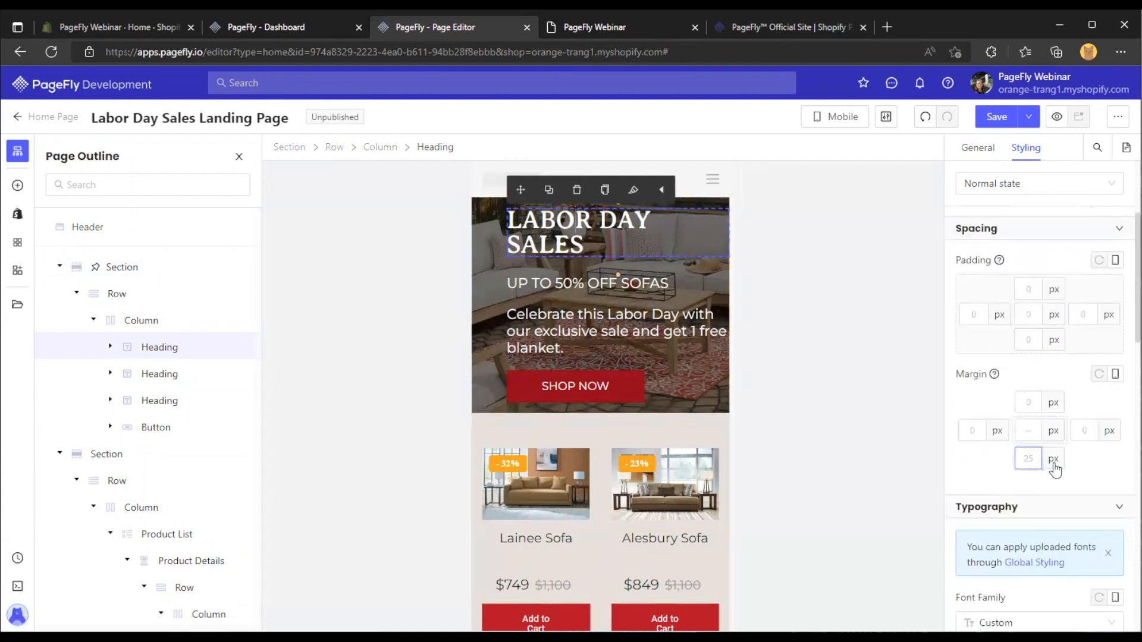
text(0)
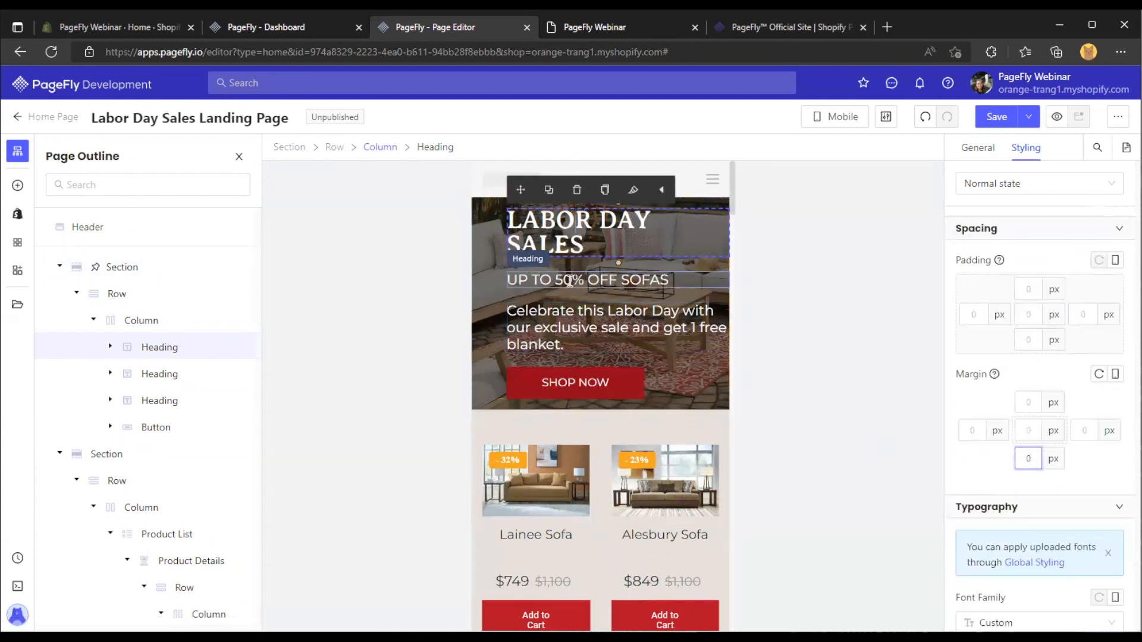
Set the mobile margins of the "UP TO 50% OFF SOFAS" heading to 8 px at the top and 0 px at the bottom
click(569, 281)
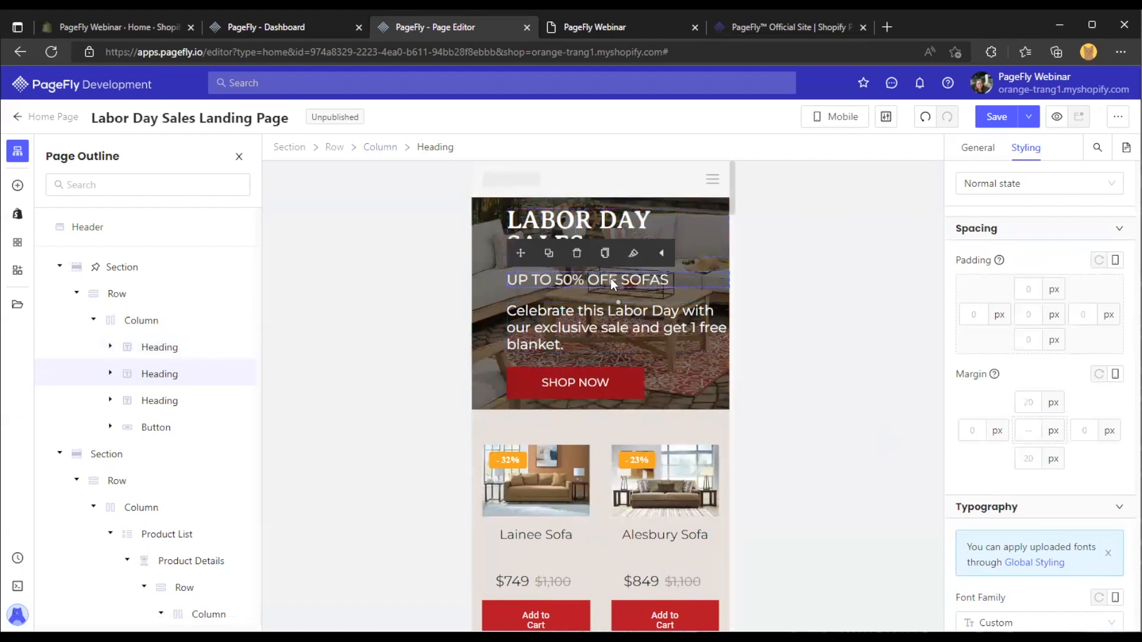
click(1023, 404)
text(8)
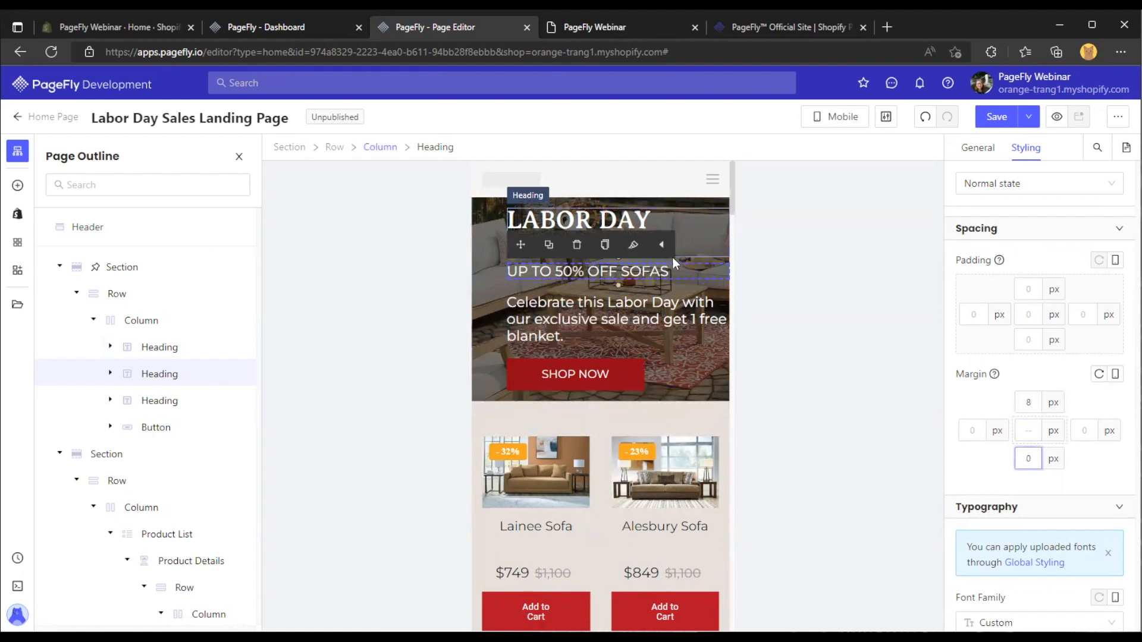
click(615, 245)
click(603, 264)
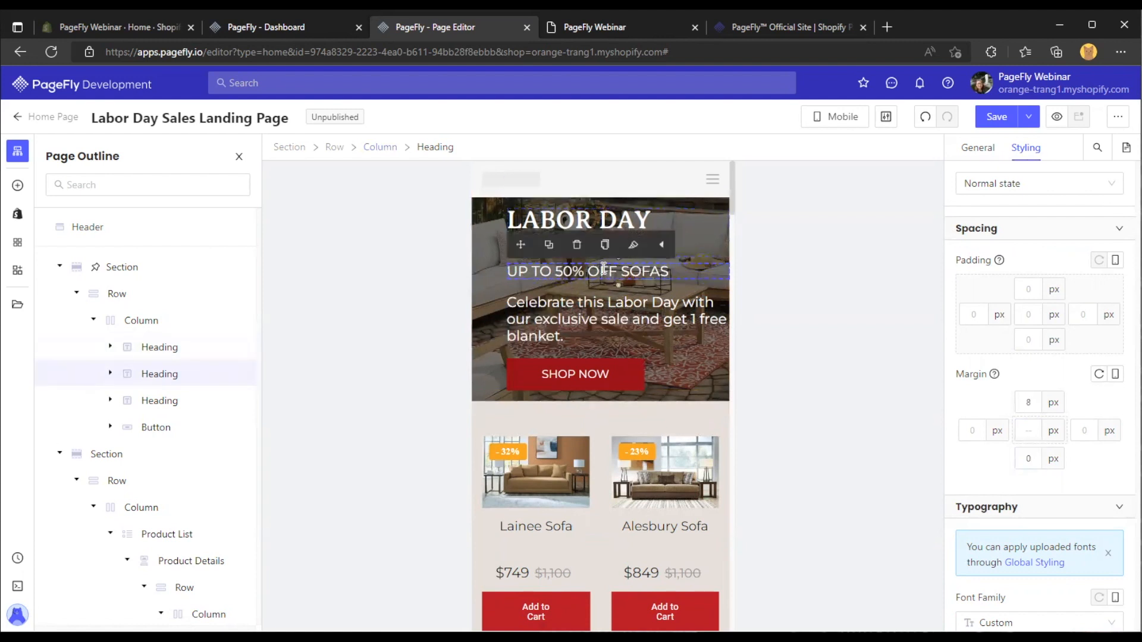
Give the "Celebrate this Labor Day" heading mobile margins of 8 px at the top and 0 px at the bottom
click(596, 303)
click(1028, 402)
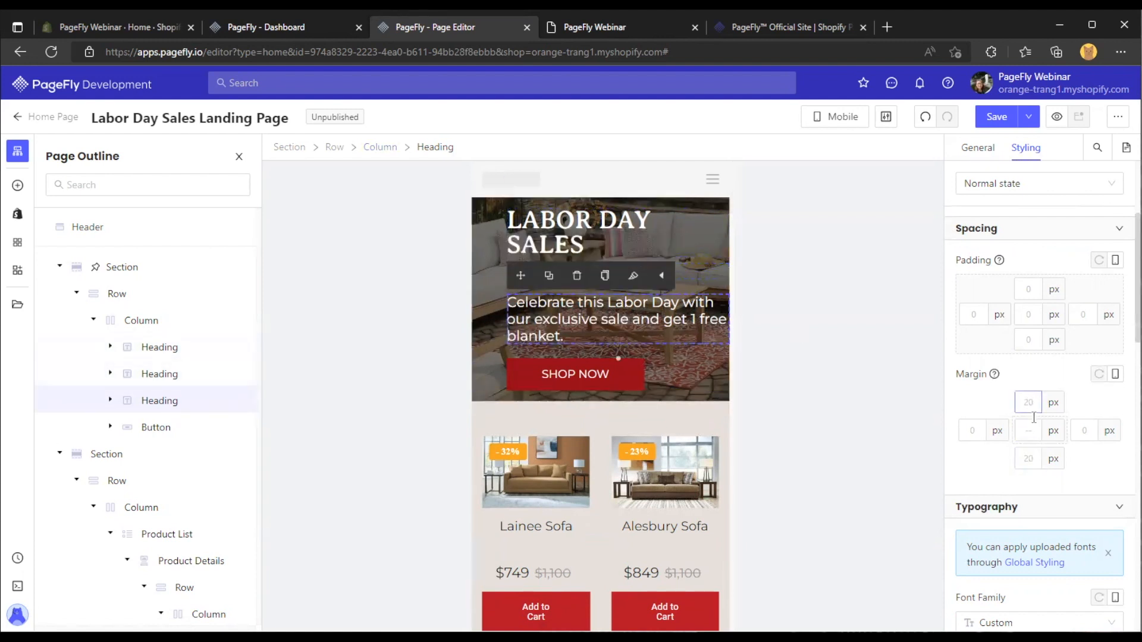
text(8)
click(1031, 457)
text(0)
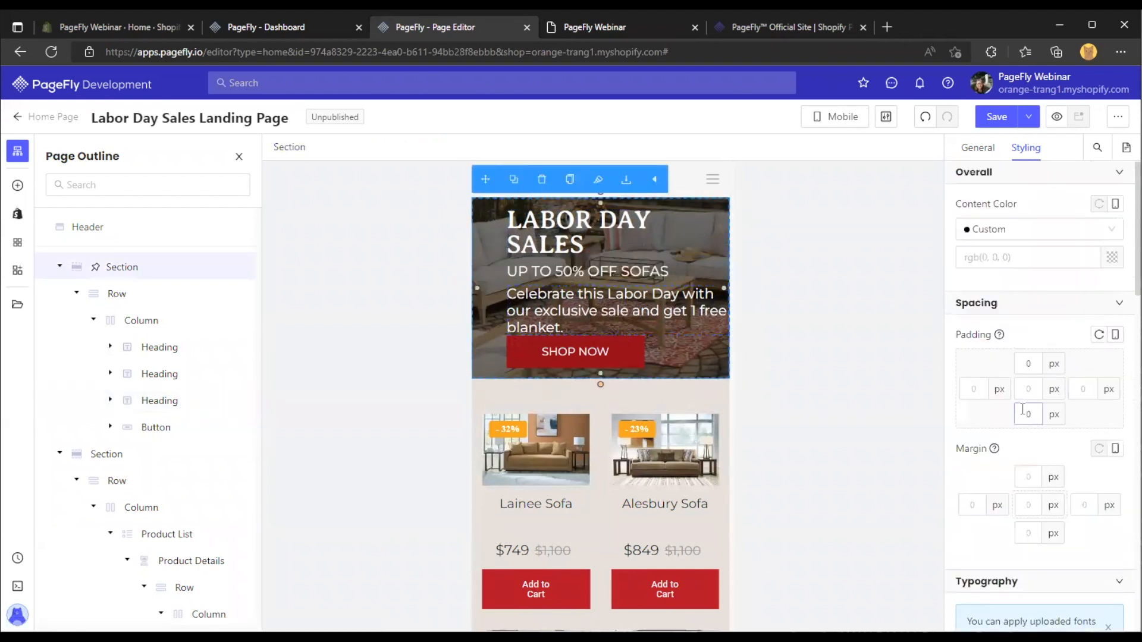
Set the hero section's mobile top and bottom padding to 100 px
click(1033, 365)
text(100)
click(1028, 414)
text(100)
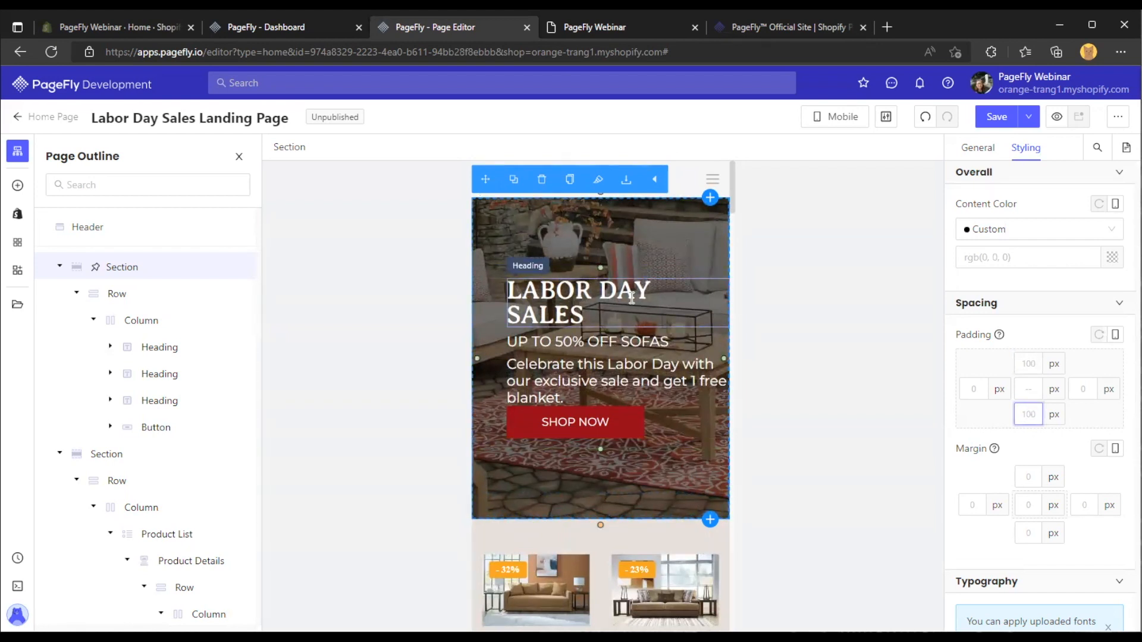
Try the custom CSS rule "height: 50vw;" on the hero section and clear the code again
scroll(930, 344, down, 1)
scroll(969, 334, down, 1)
scroll(958, 301, up, 1)
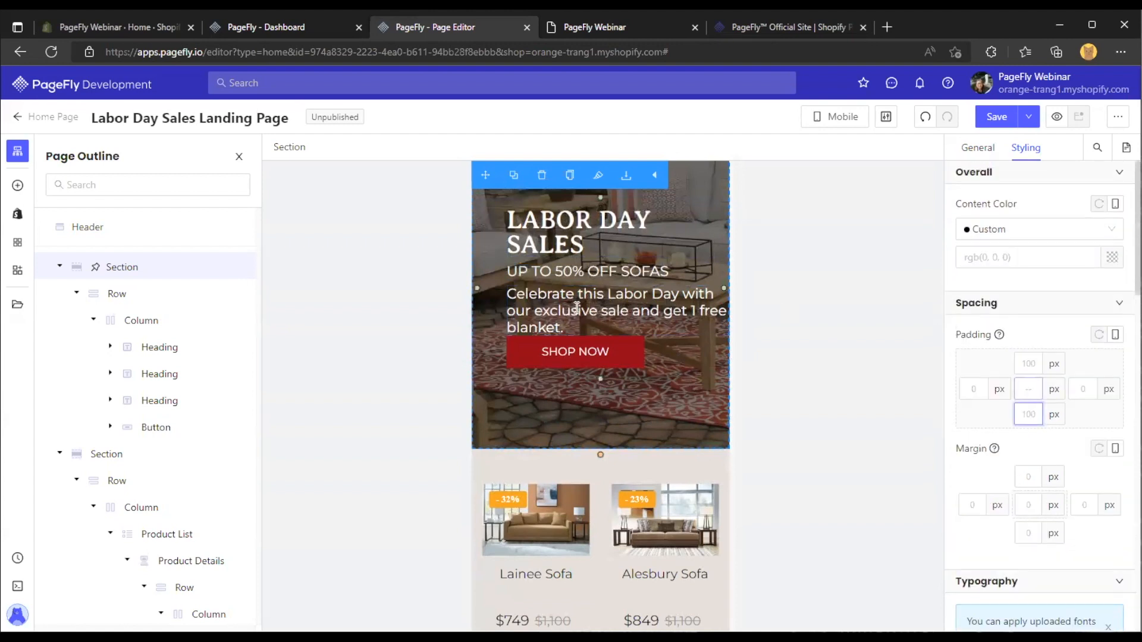
scroll(604, 308, up, 1)
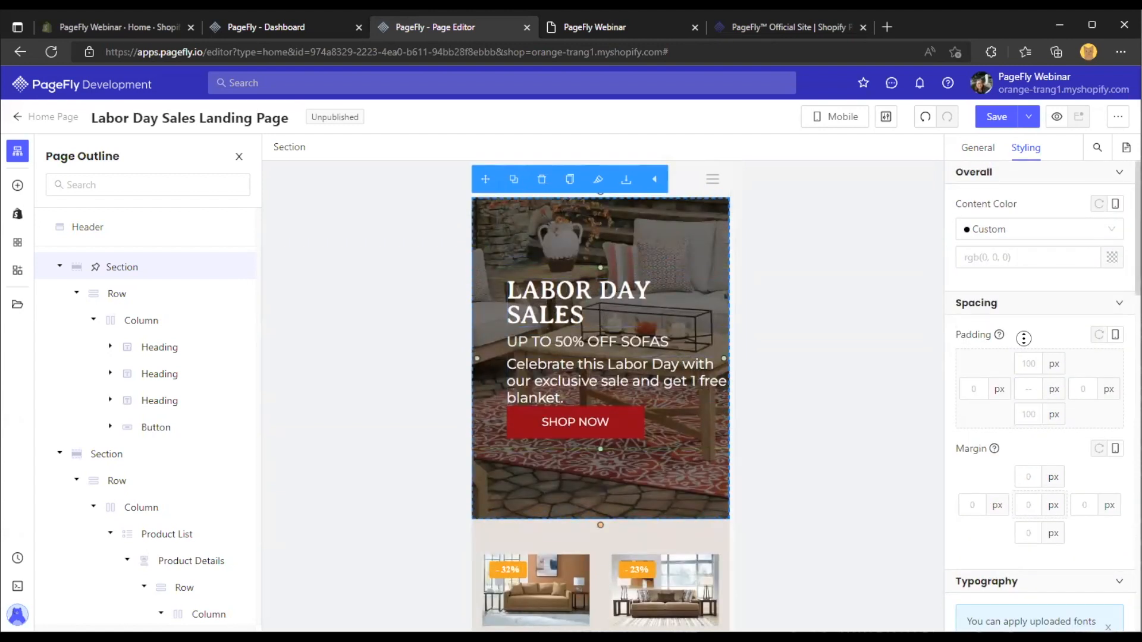
scroll(1024, 342, down, 7)
scroll(997, 444, down, 7)
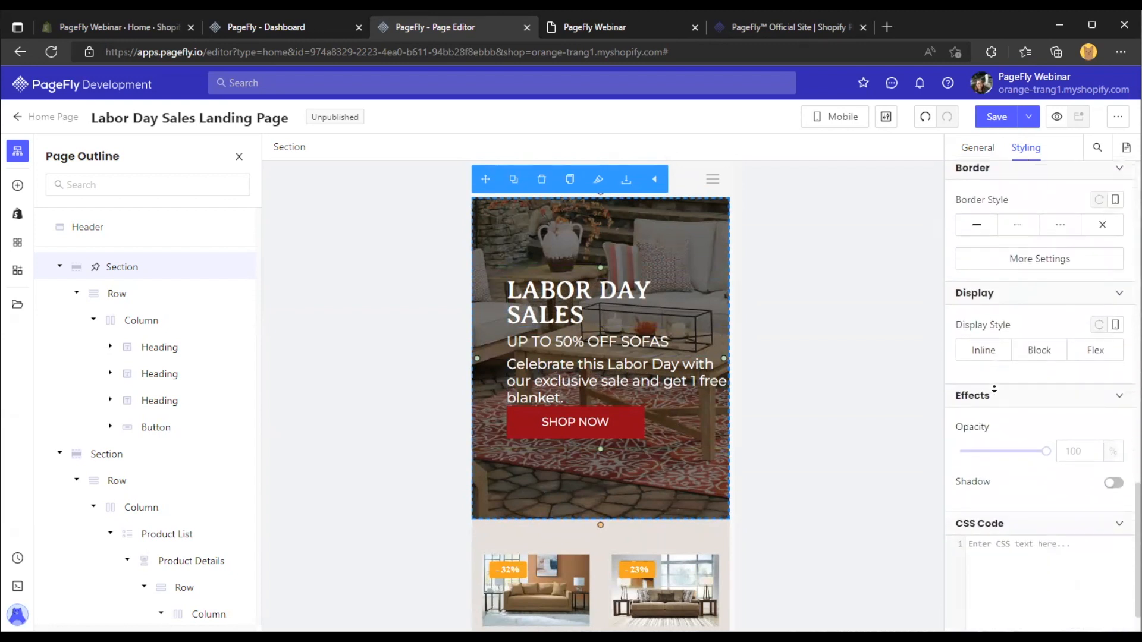
scroll(998, 364, up, 4)
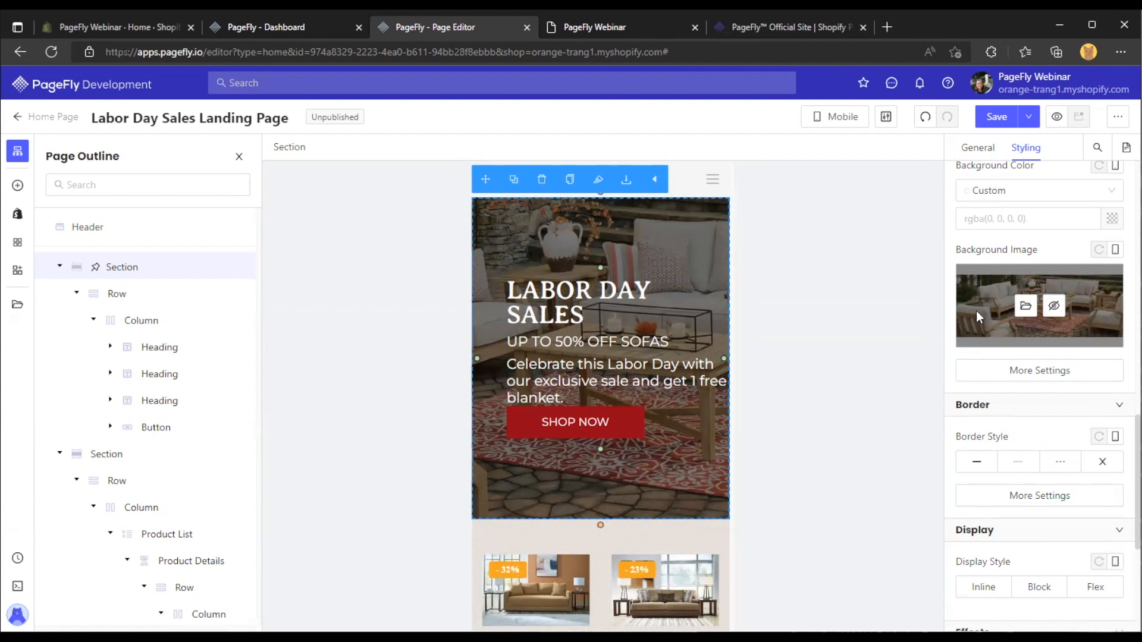
scroll(976, 316, down, 5)
click(1009, 549)
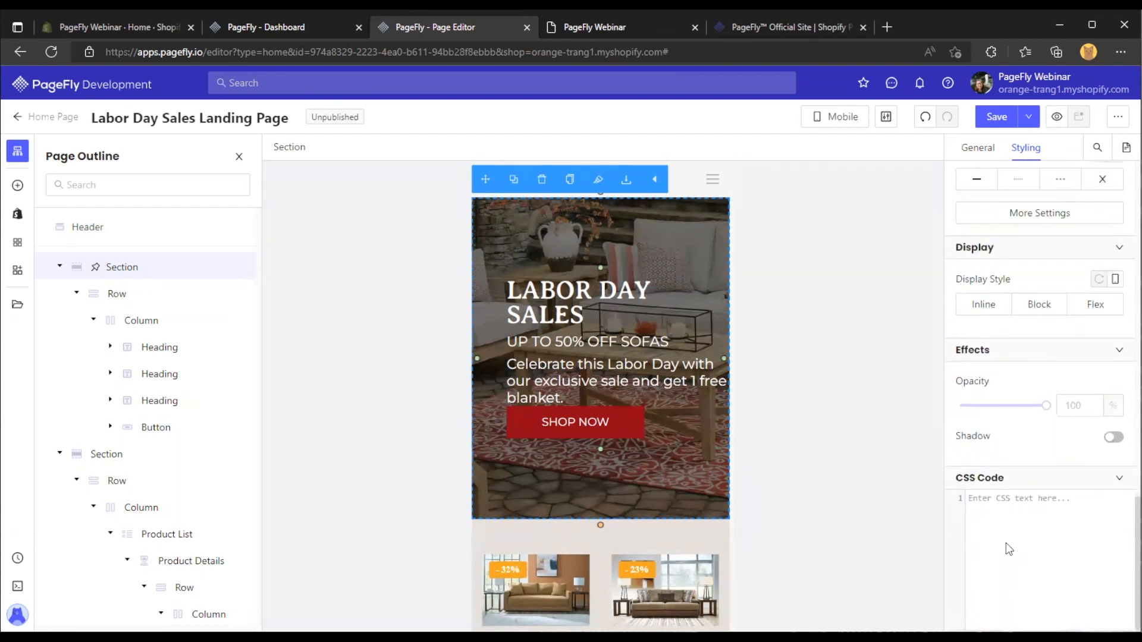
text(height:)
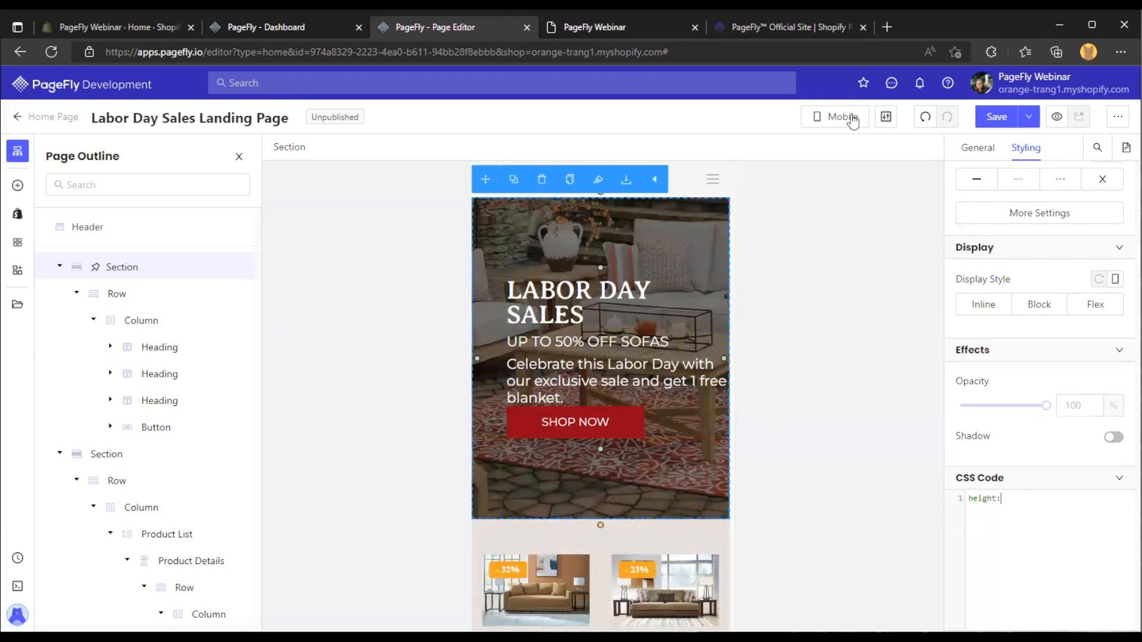
text(50vw;)
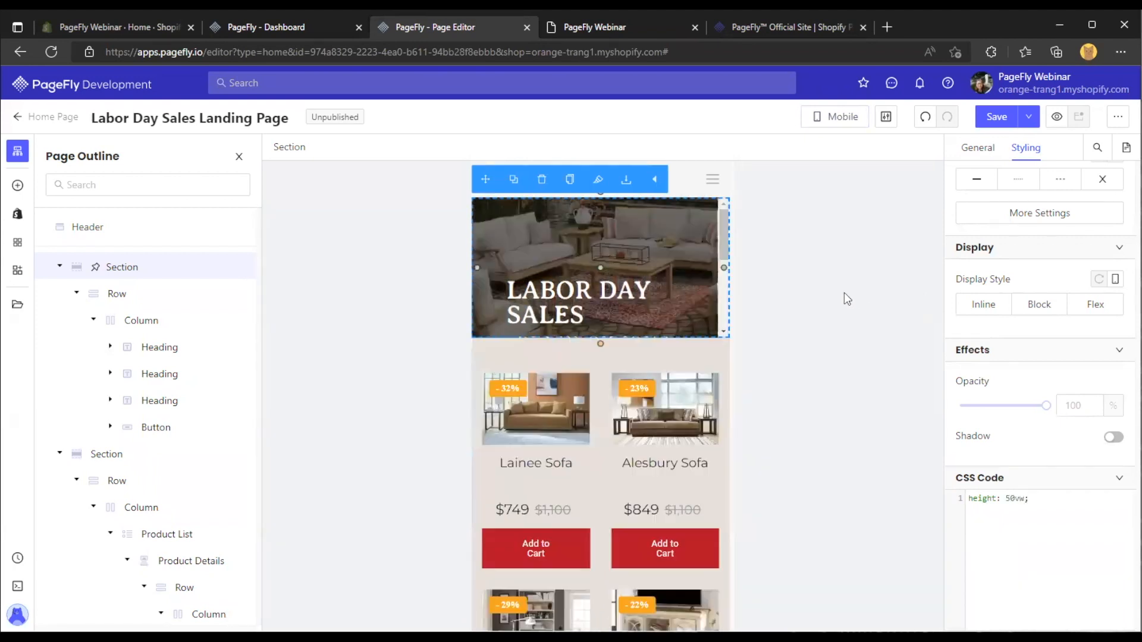
text(8)
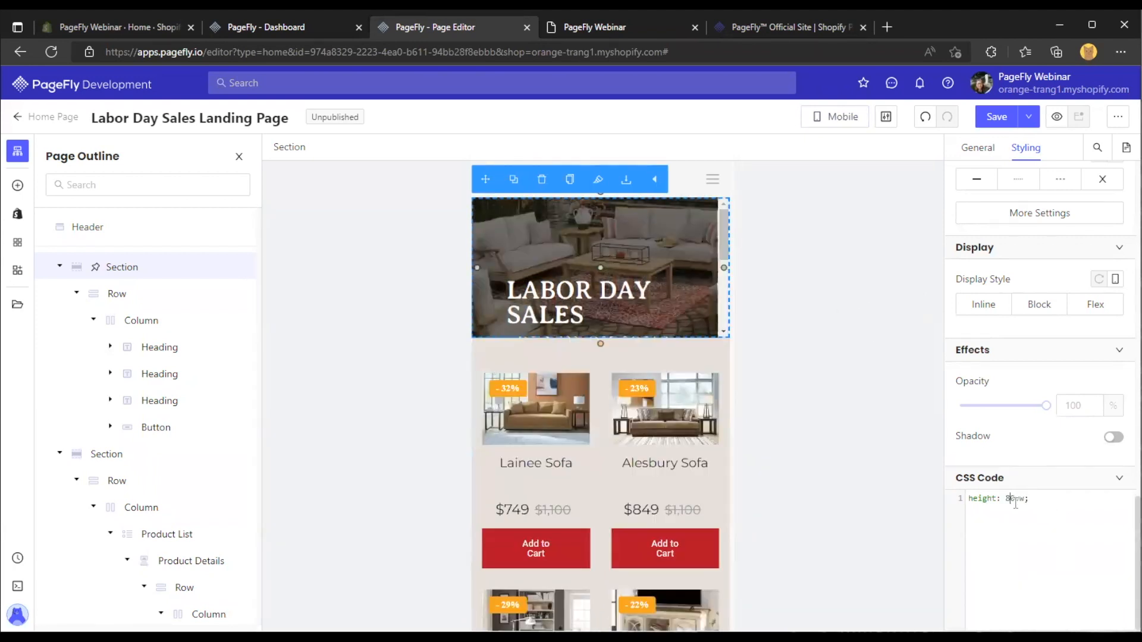
key(ctrl+a)
key(BackSpace)
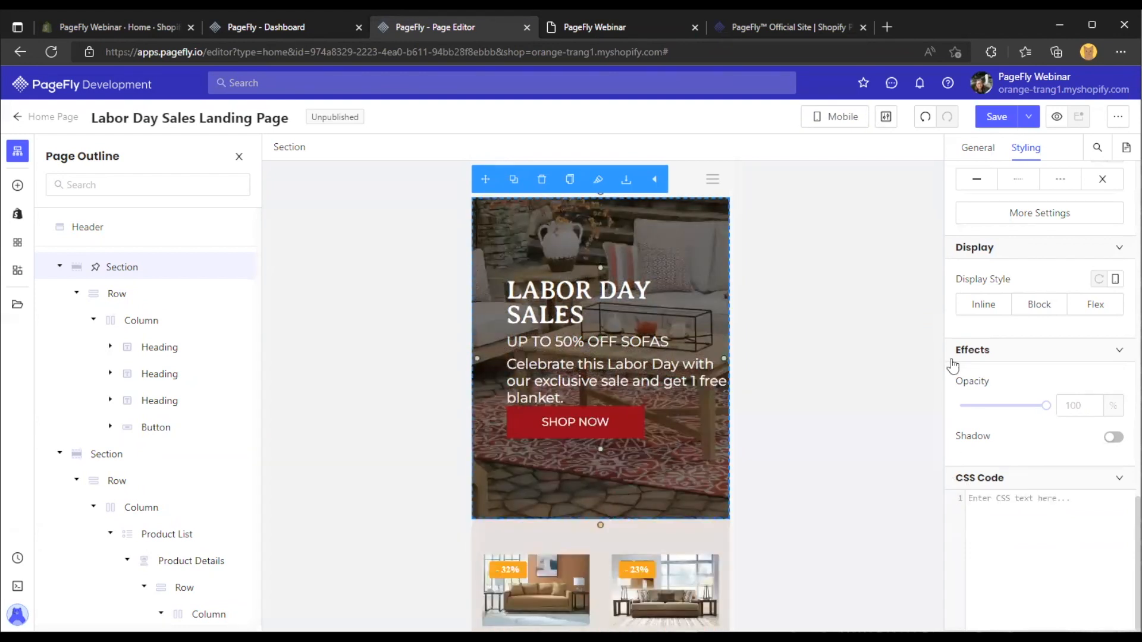
Switch the editor to the All Devices view and select the product list below the hero section
click(990, 147)
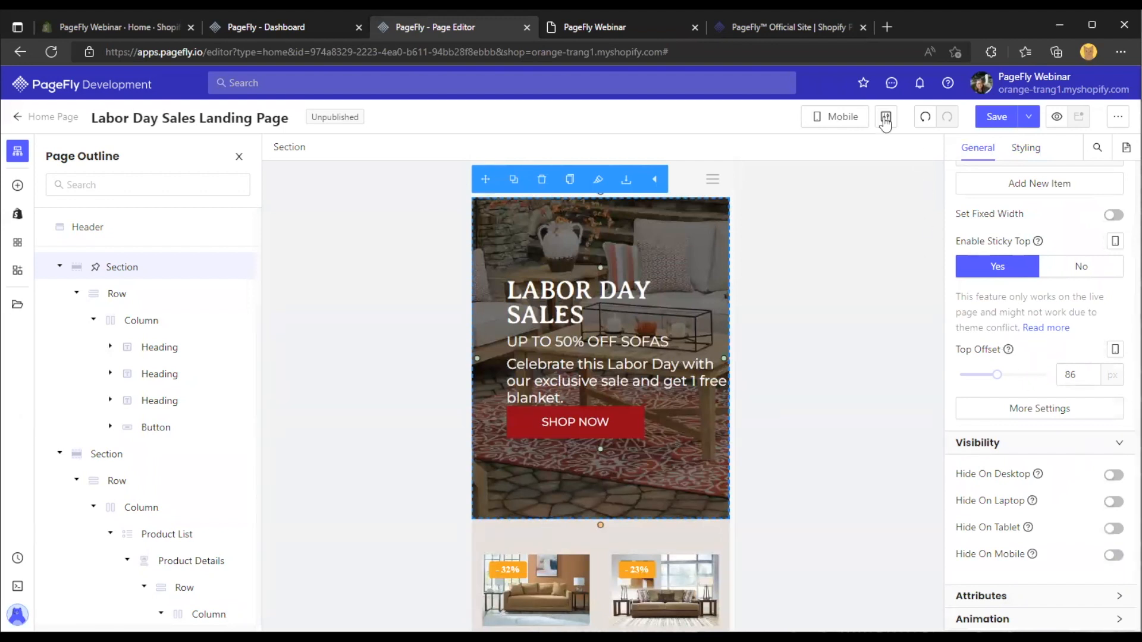
click(851, 122)
click(850, 146)
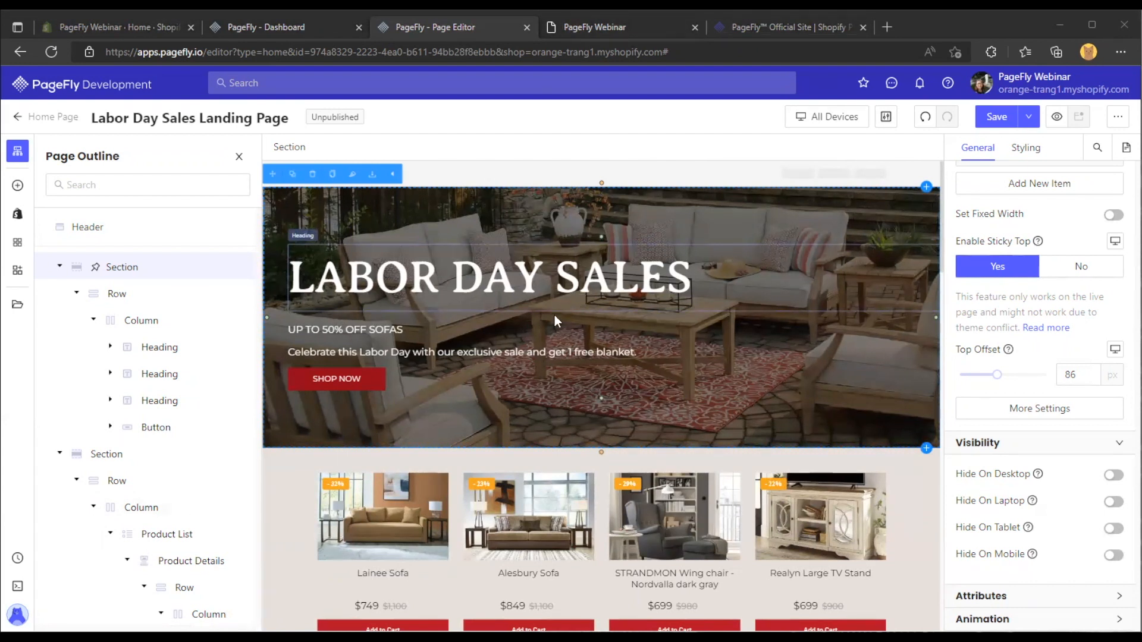
scroll(583, 306, down, 4)
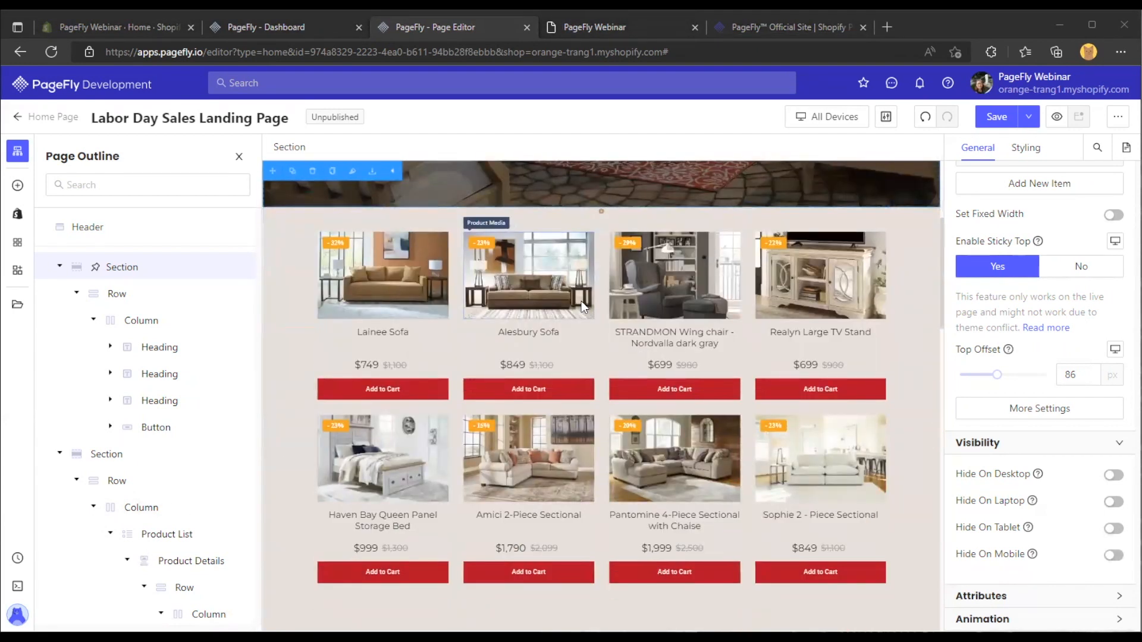
click(580, 301)
click(458, 153)
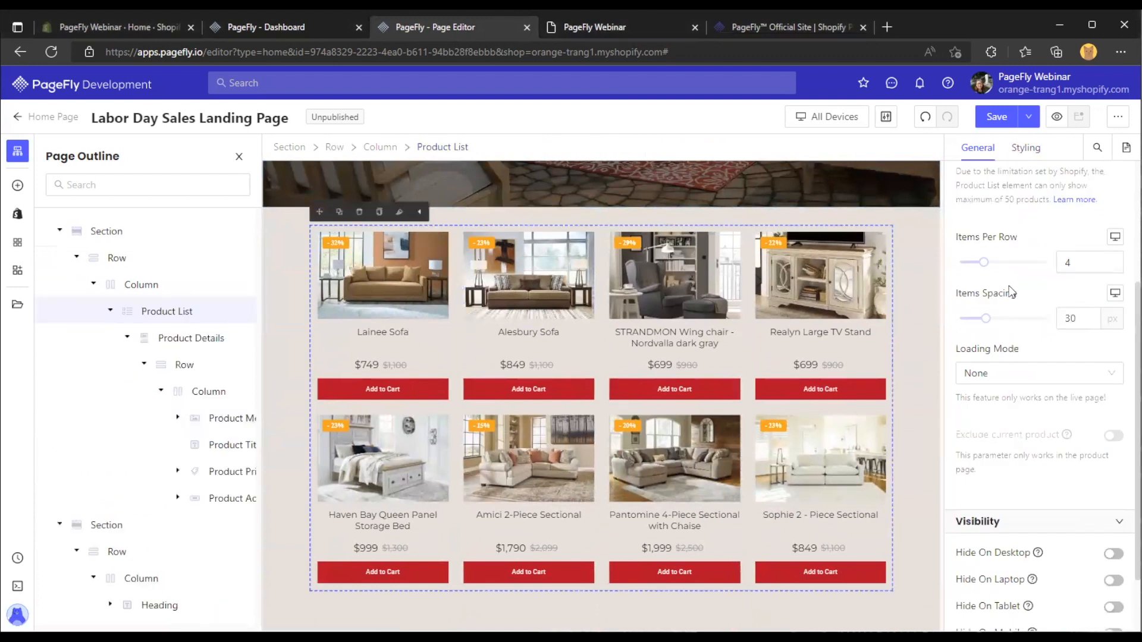
scroll(797, 318, down, 1)
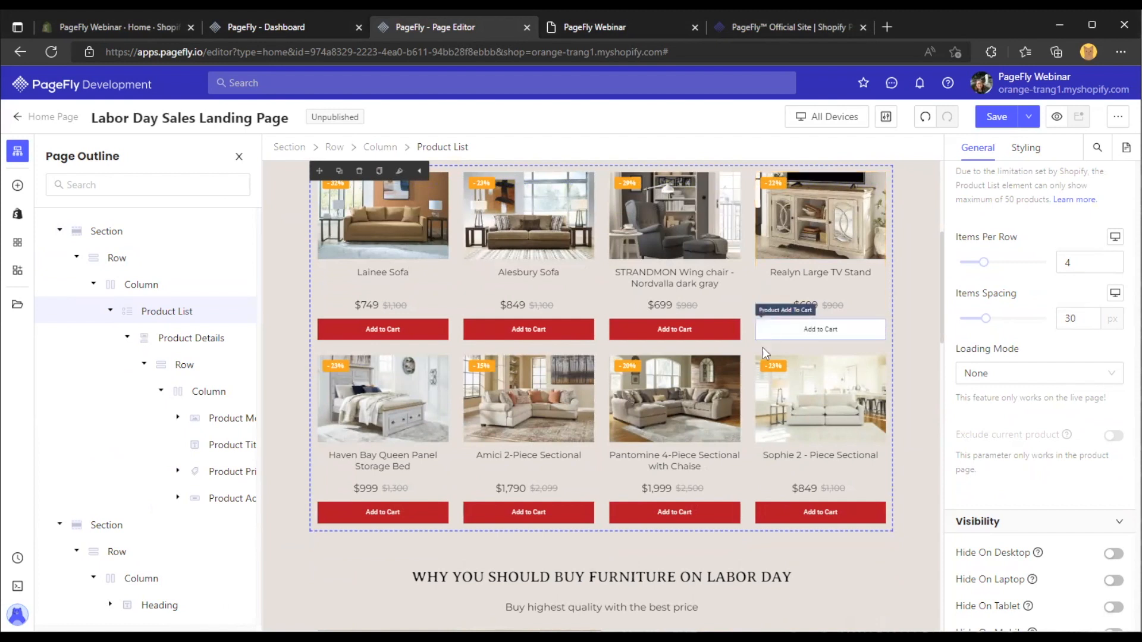
Try the Pagination loading mode on the product list and set it back to None
click(1001, 378)
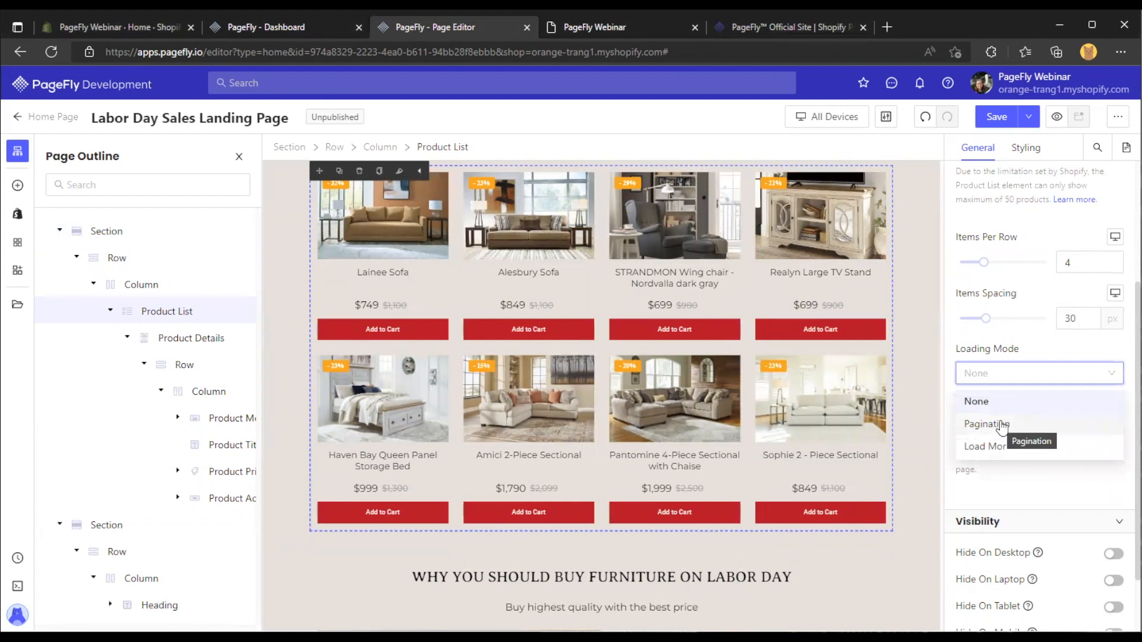
click(1003, 426)
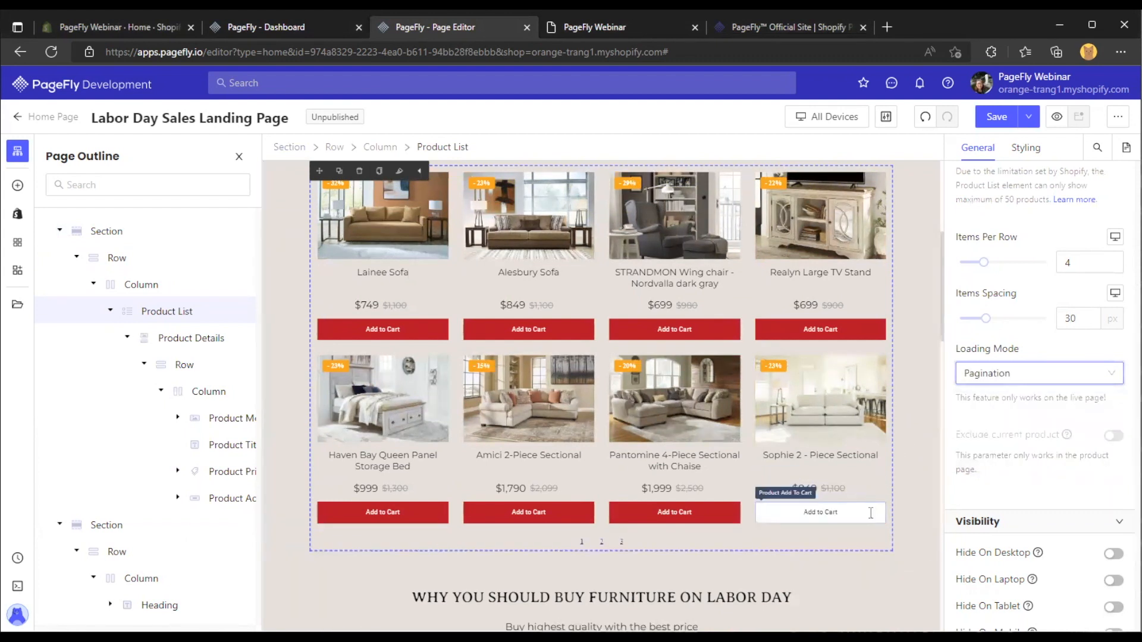
scroll(649, 465, down, 2)
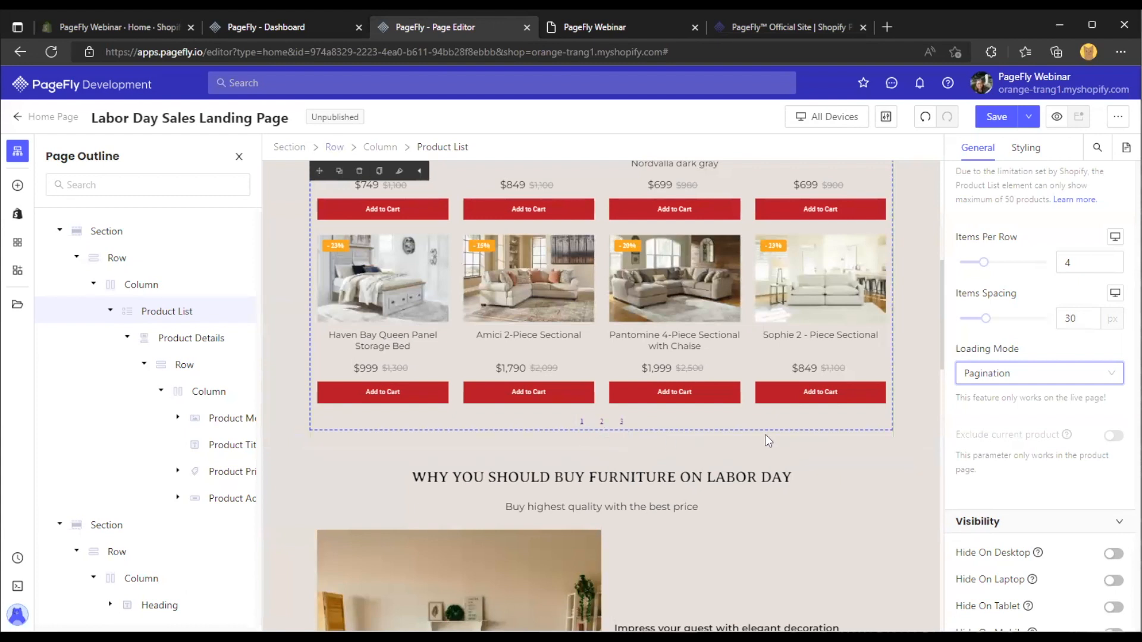
click(1013, 371)
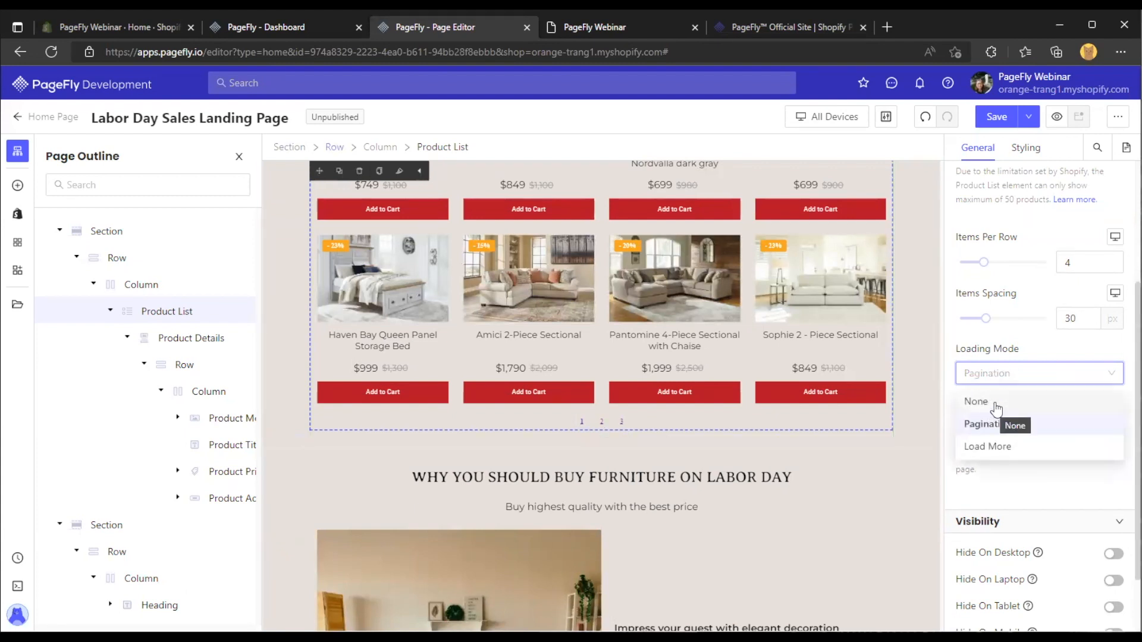
click(996, 409)
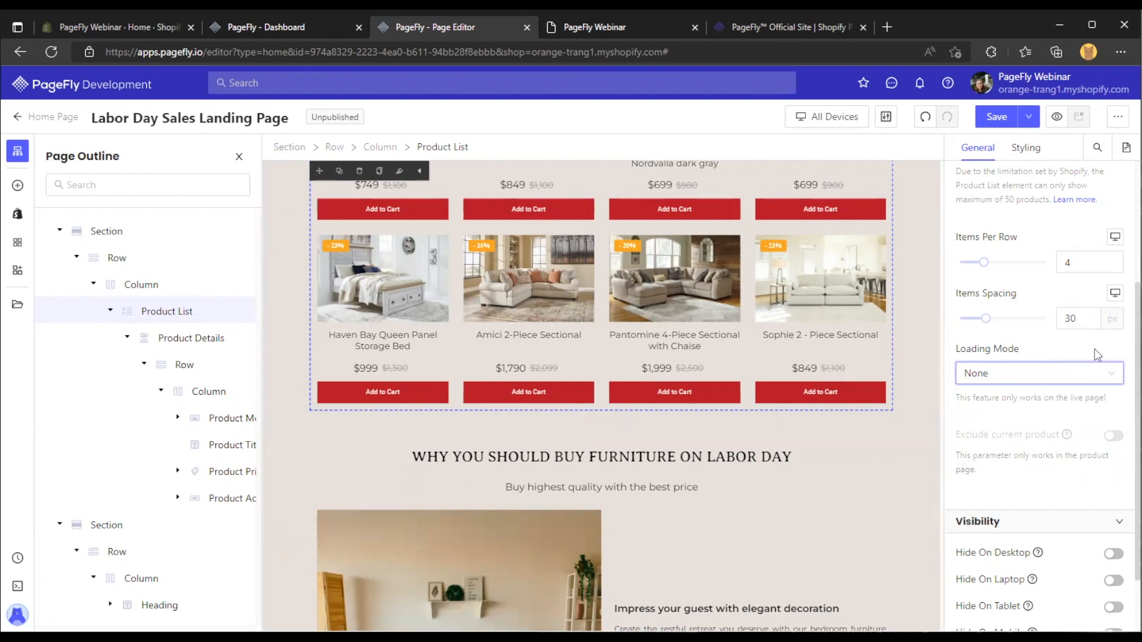
Duplicate the whole product list within its column
scroll(462, 379, up, 4)
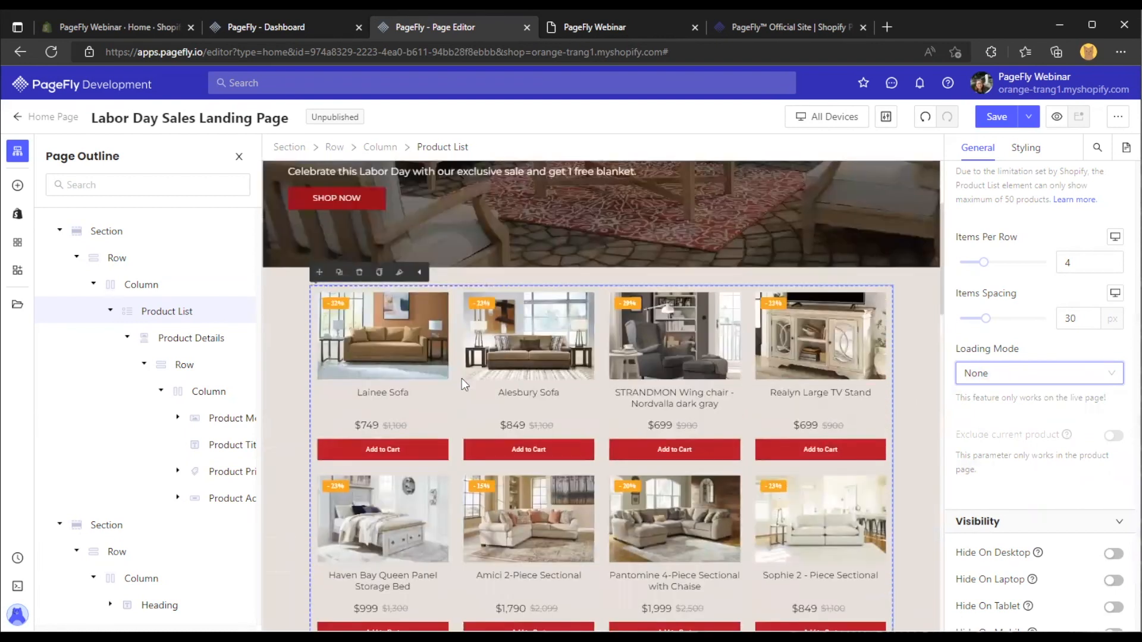
scroll(466, 381, down, 1)
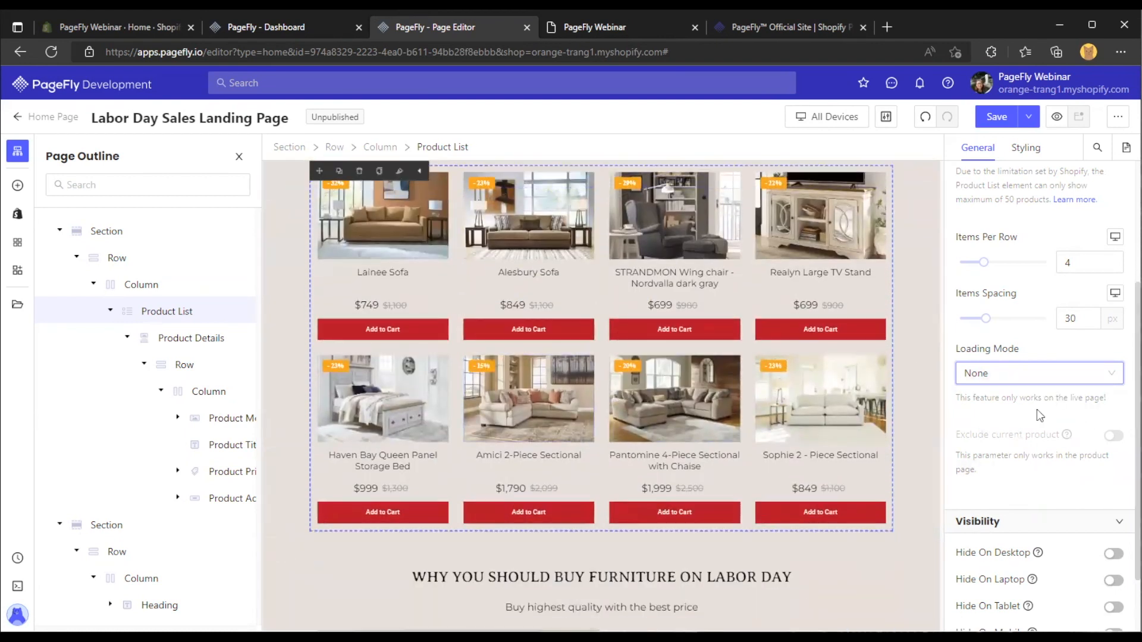
scroll(405, 337, up, 2)
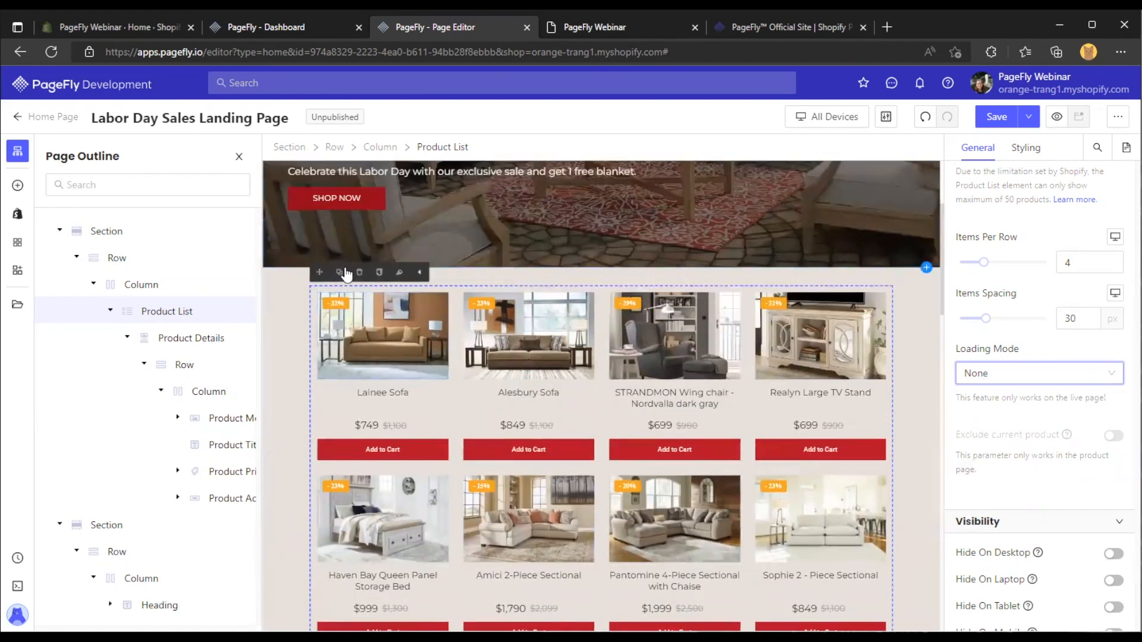
click(340, 273)
scroll(601, 266, down, 5)
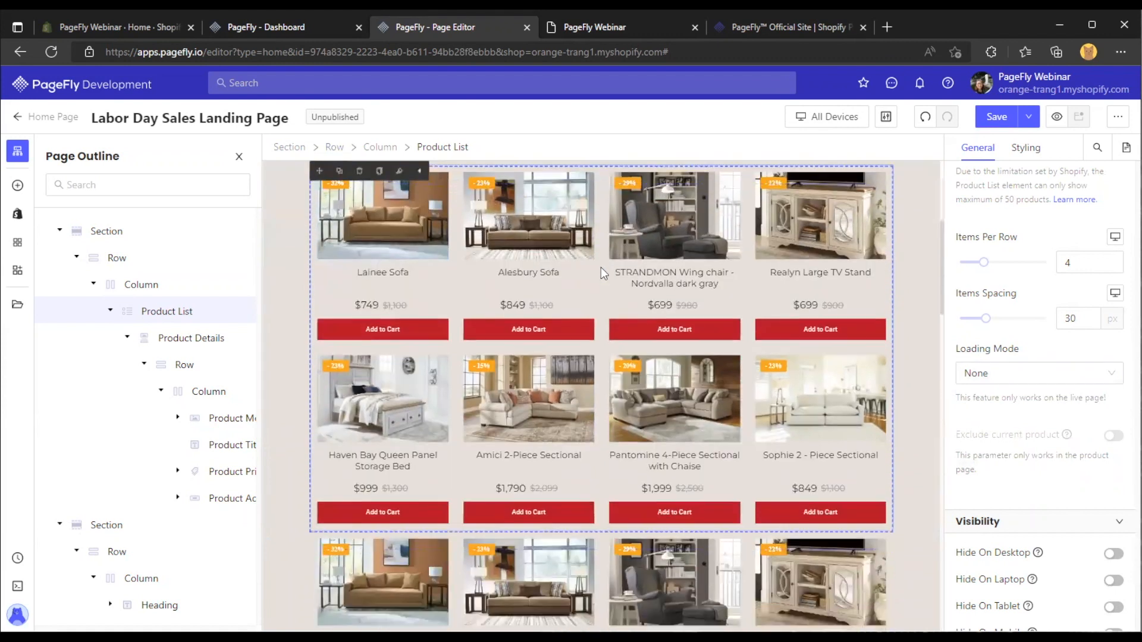
Hide the first product list on desktop, laptop and tablet, and set its loading mode to Pagination
scroll(1070, 437, down, 1)
click(1113, 474)
click(1113, 502)
click(1114, 528)
click(990, 296)
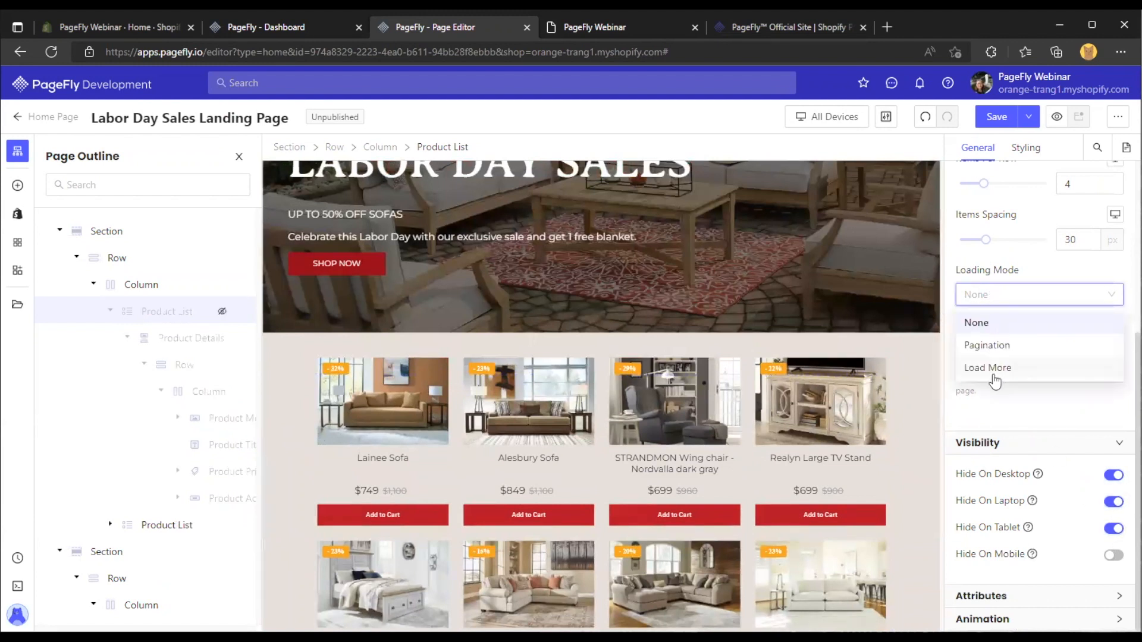
click(989, 347)
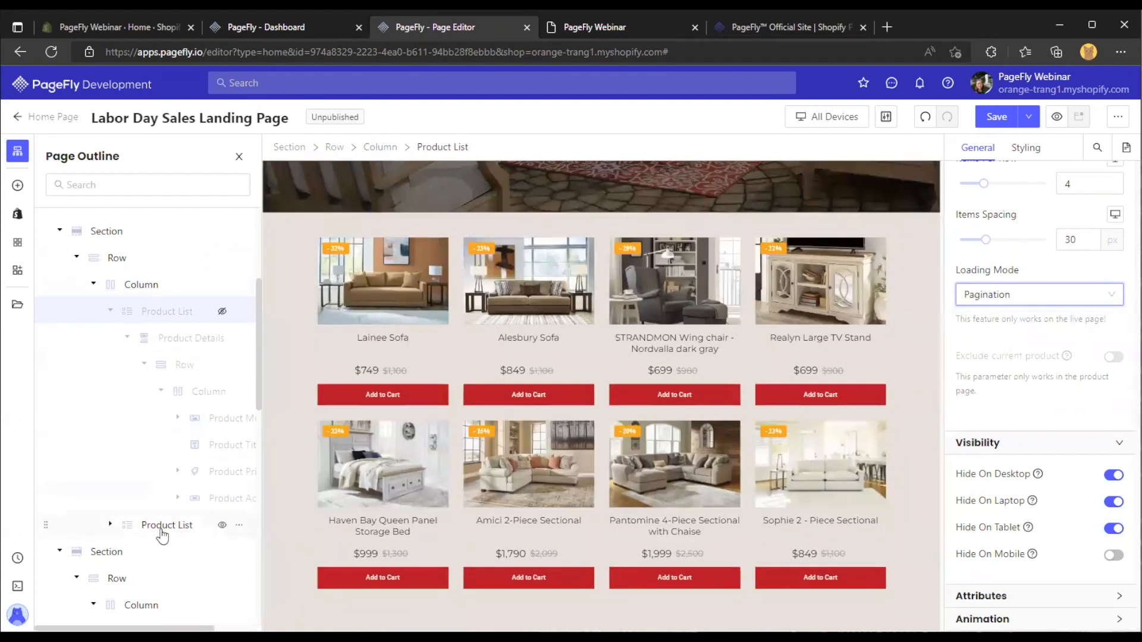
Hide the second product list on mobile
click(159, 527)
scroll(923, 400, down, 1)
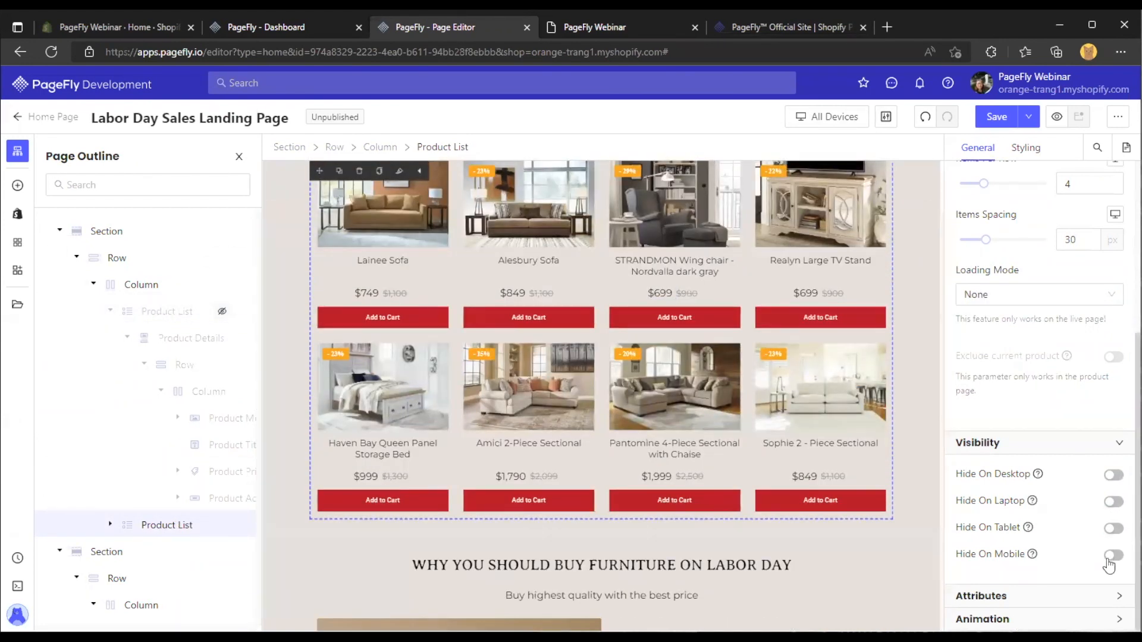
click(1110, 558)
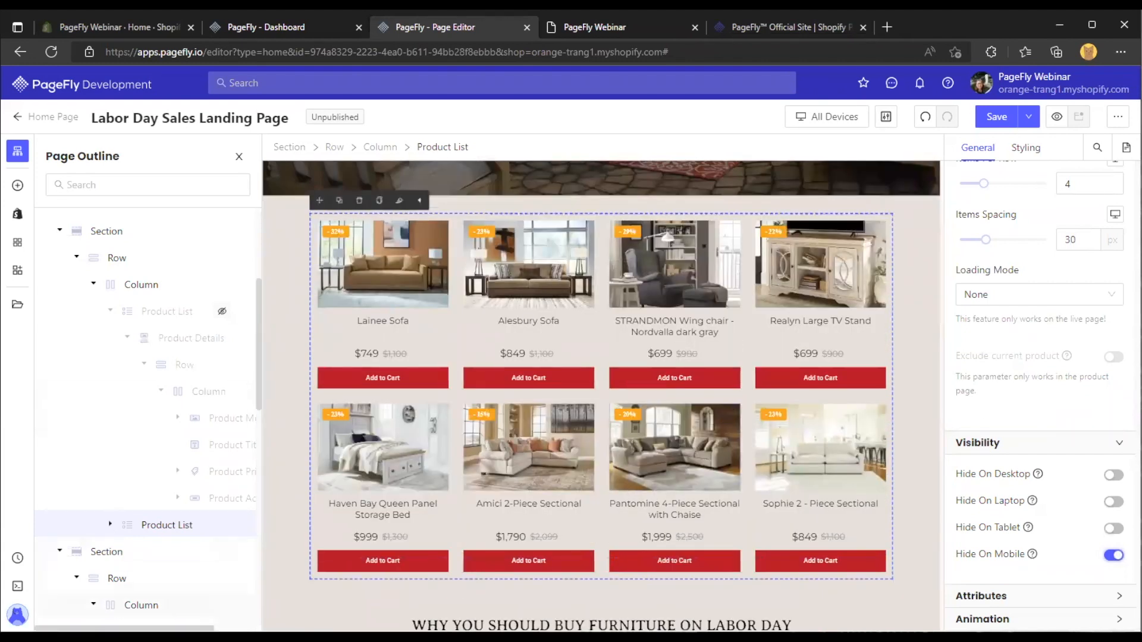
Switch to the Mobile view and set the first product list's items per loading to 4
scroll(221, 392, right, 2)
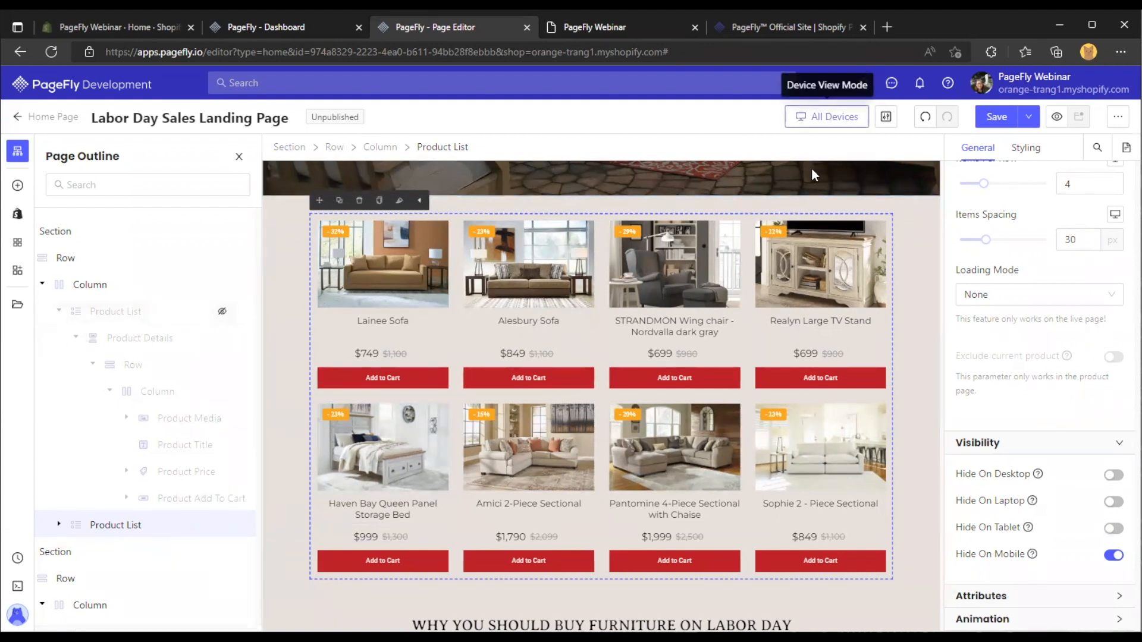
click(800, 119)
click(822, 213)
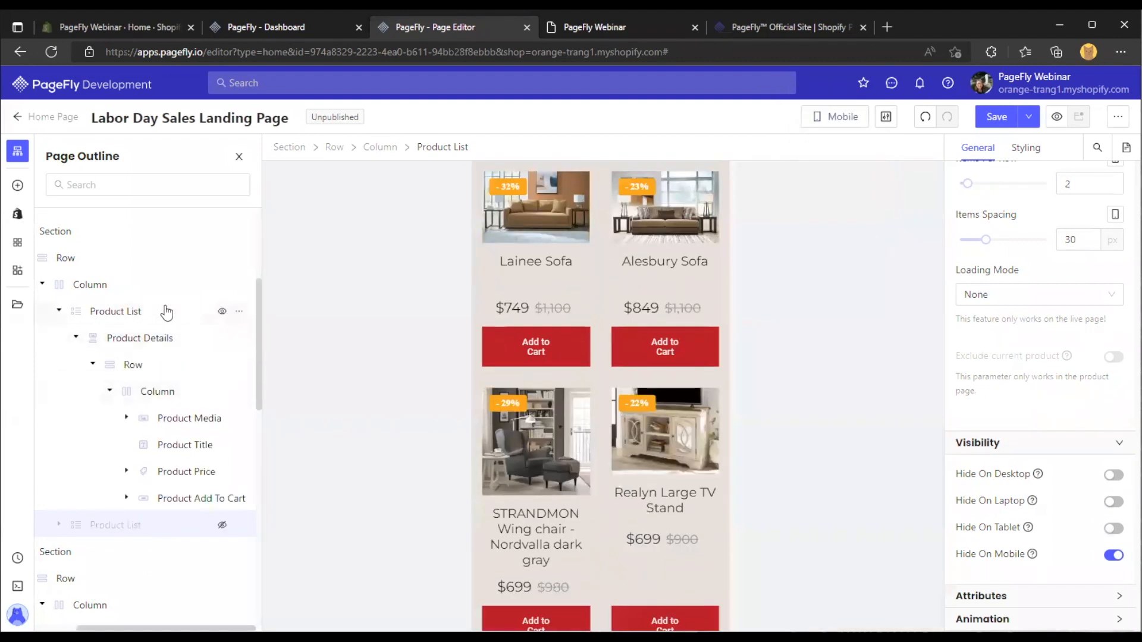
click(166, 312)
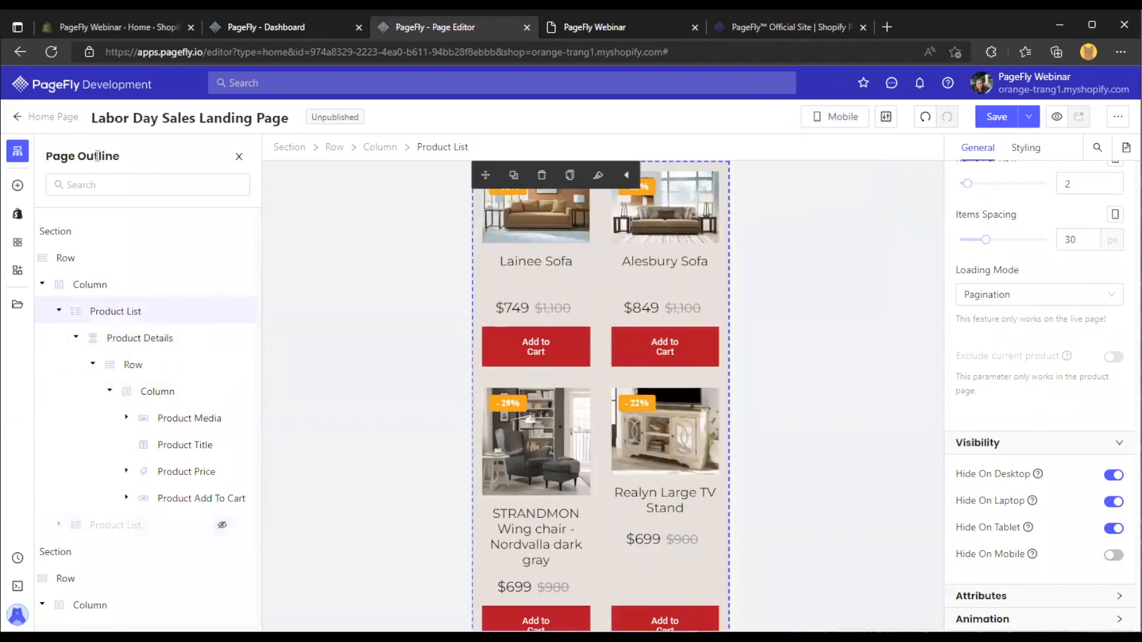
scroll(578, 313, down, 5)
scroll(579, 313, up, 6)
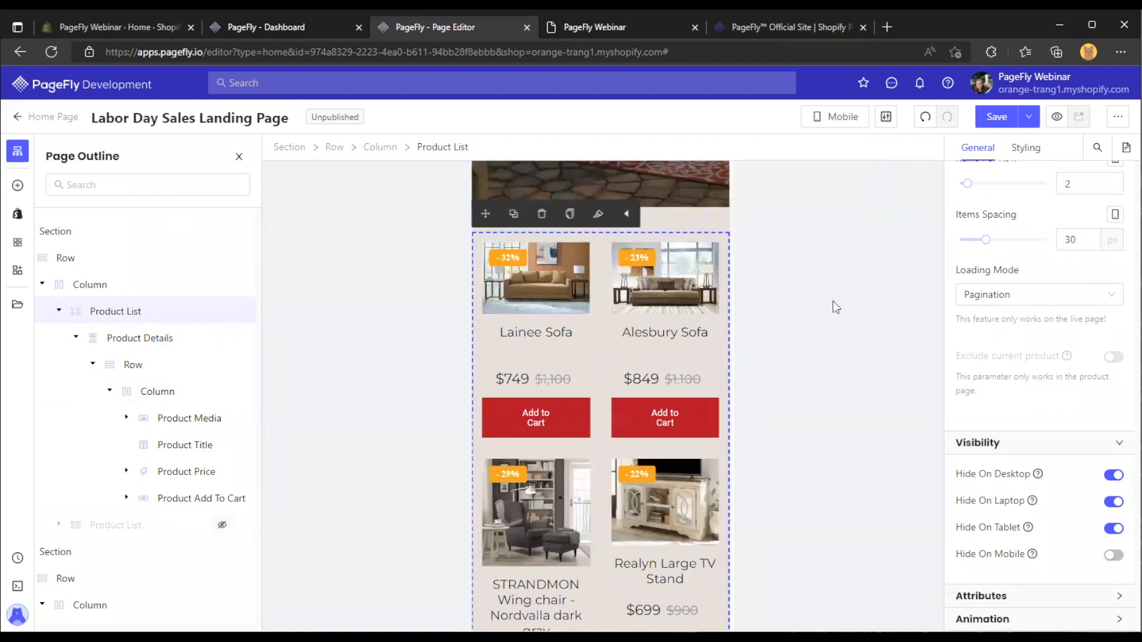
scroll(1022, 297, up, 1)
scroll(1022, 298, up, 3)
drag(972, 337, 965, 337)
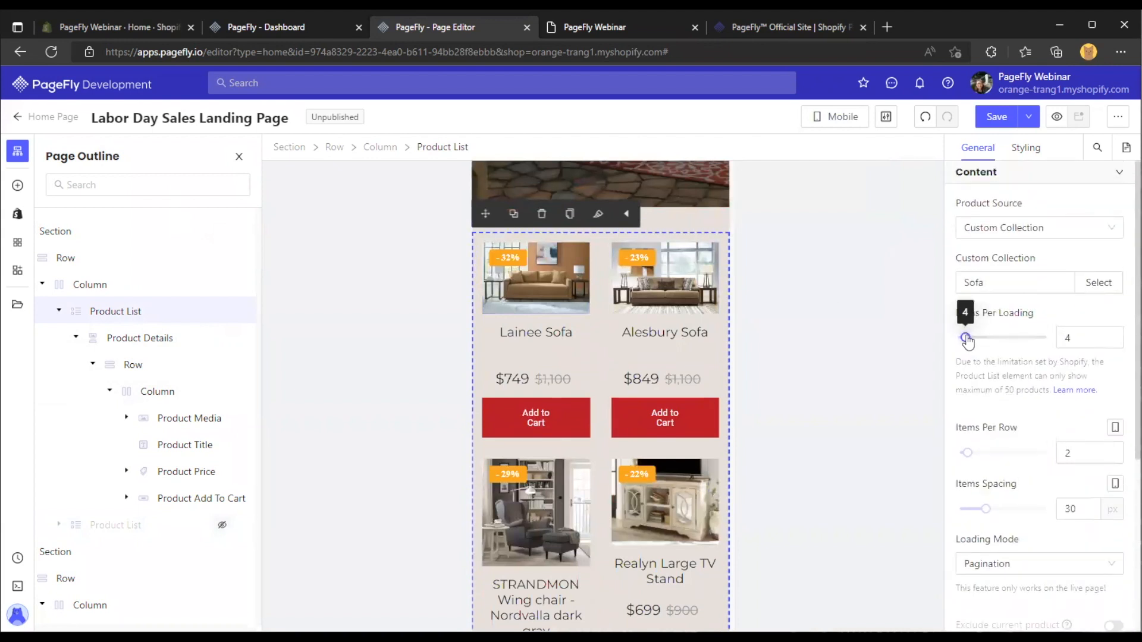
scroll(576, 288, down, 4)
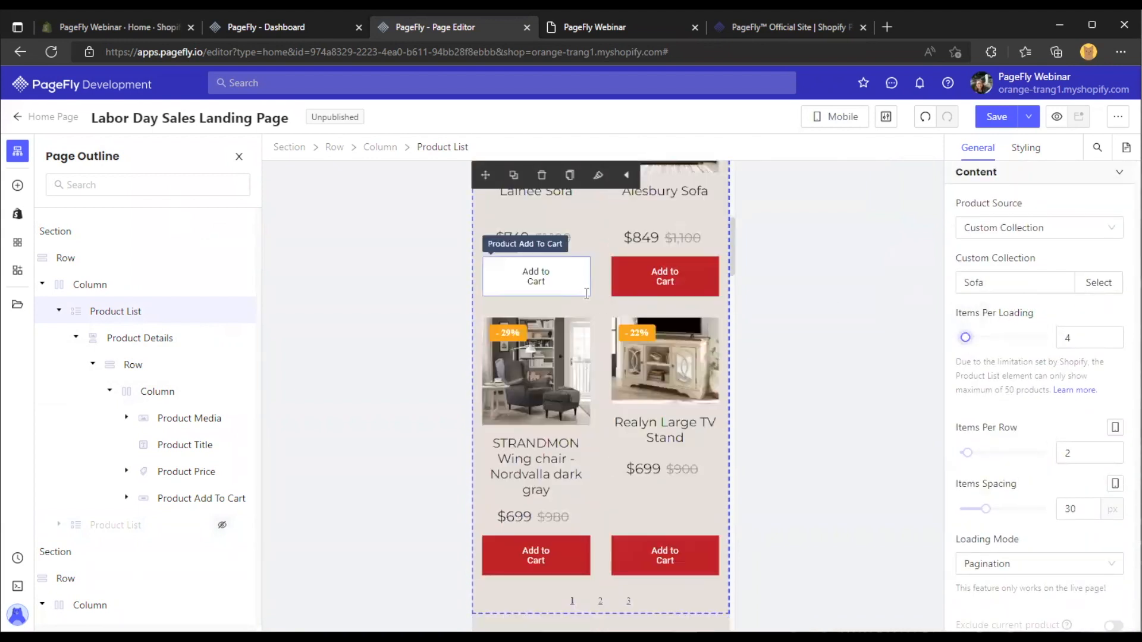
scroll(523, 464, up, 1)
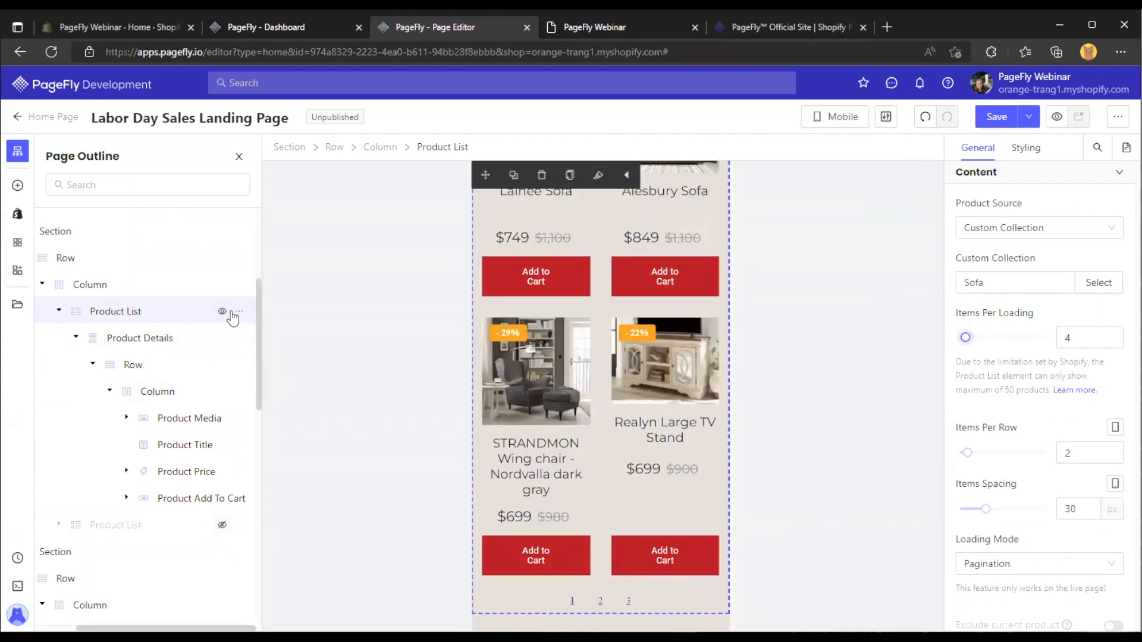
Rename the first product list in the page outline to "Product List - For Mobile"
click(237, 316)
click(215, 340)
text(- )
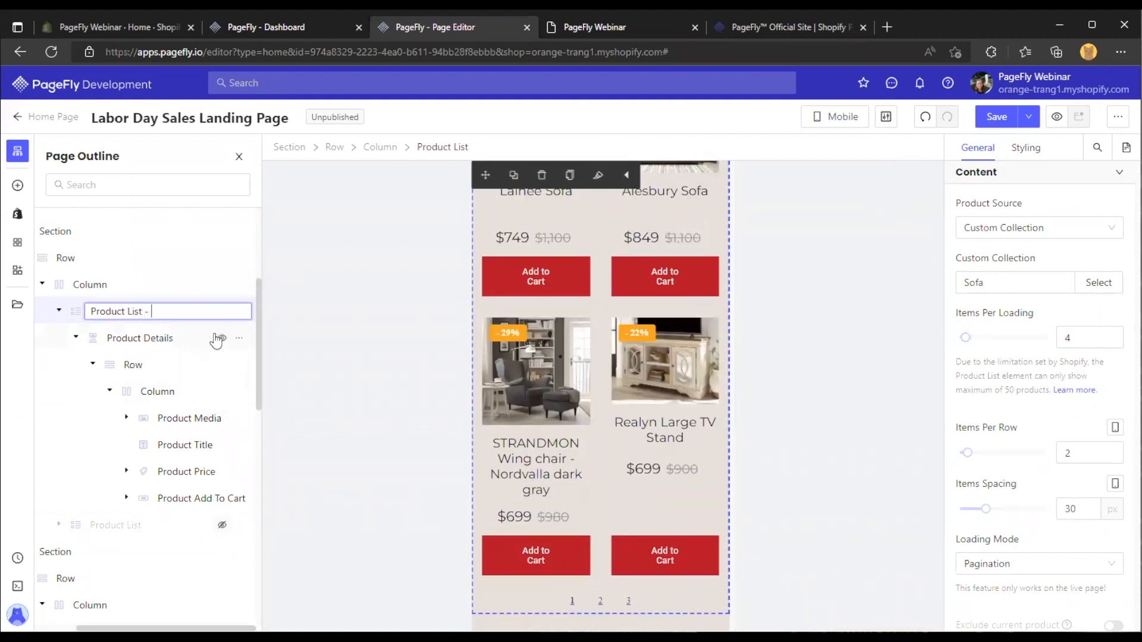
text(For Mobile)
key(Return)
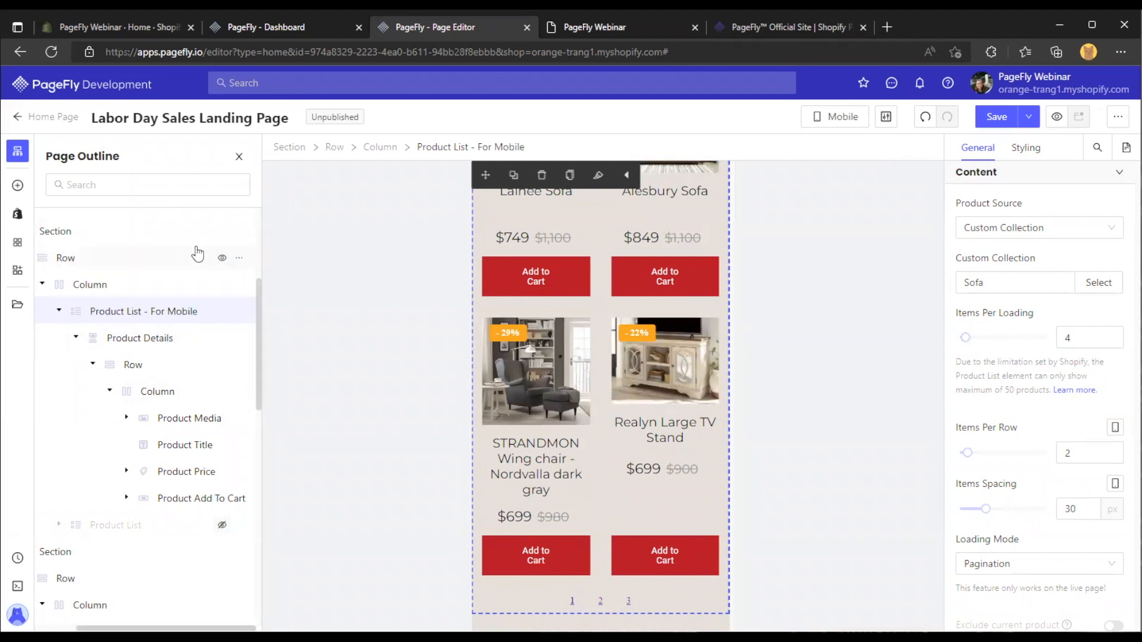
Return to the All Devices view and look over the product list shown on larger screens
click(835, 117)
click(842, 146)
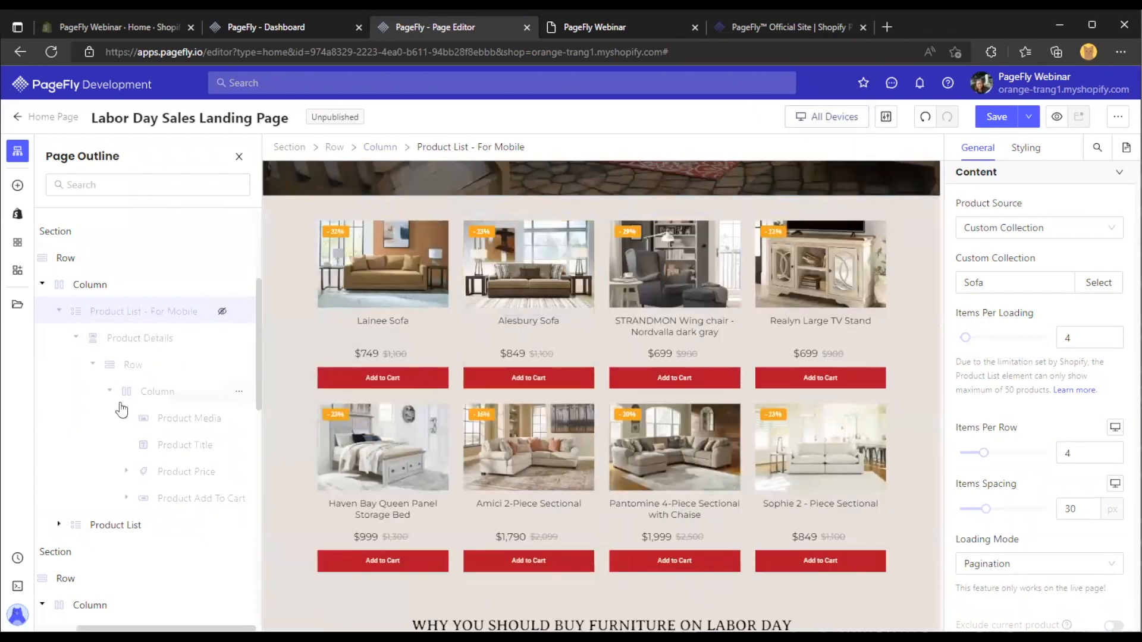
scroll(650, 381, down, 1)
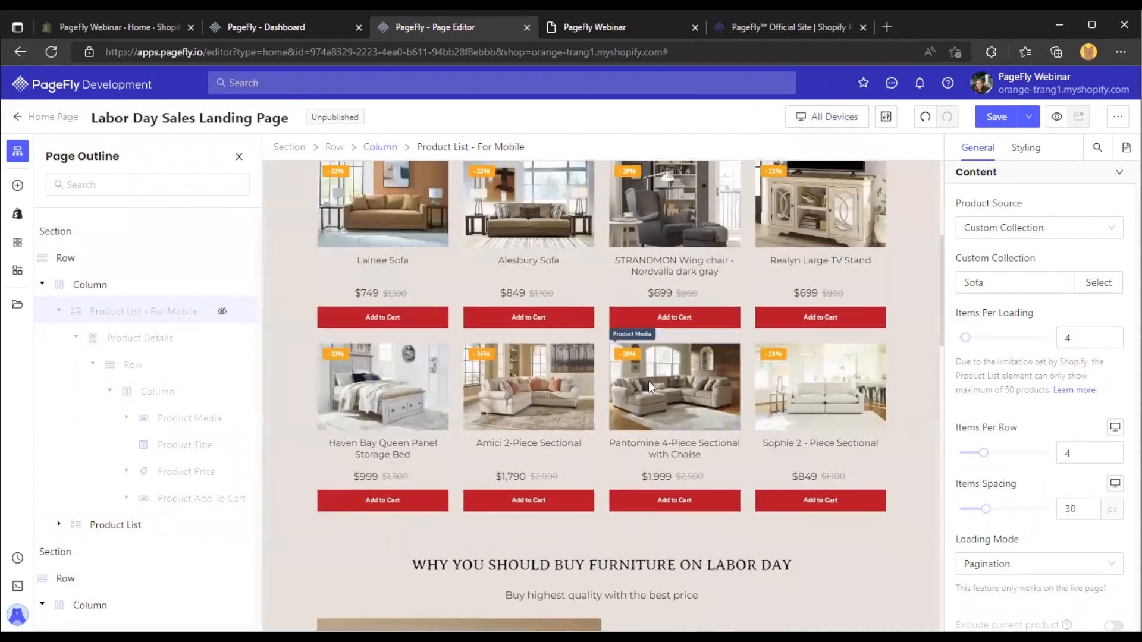
scroll(650, 381, up, 1)
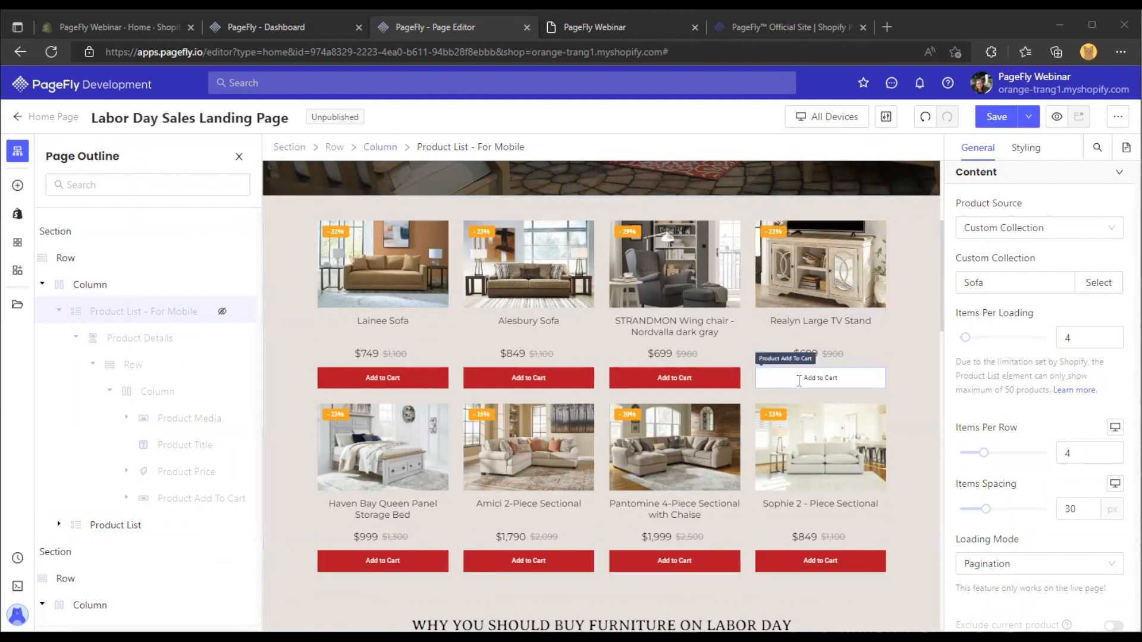
Examine the styling settings of the Add to Cart button in the product list, including its padding, margin and typography
click(799, 380)
click(1026, 147)
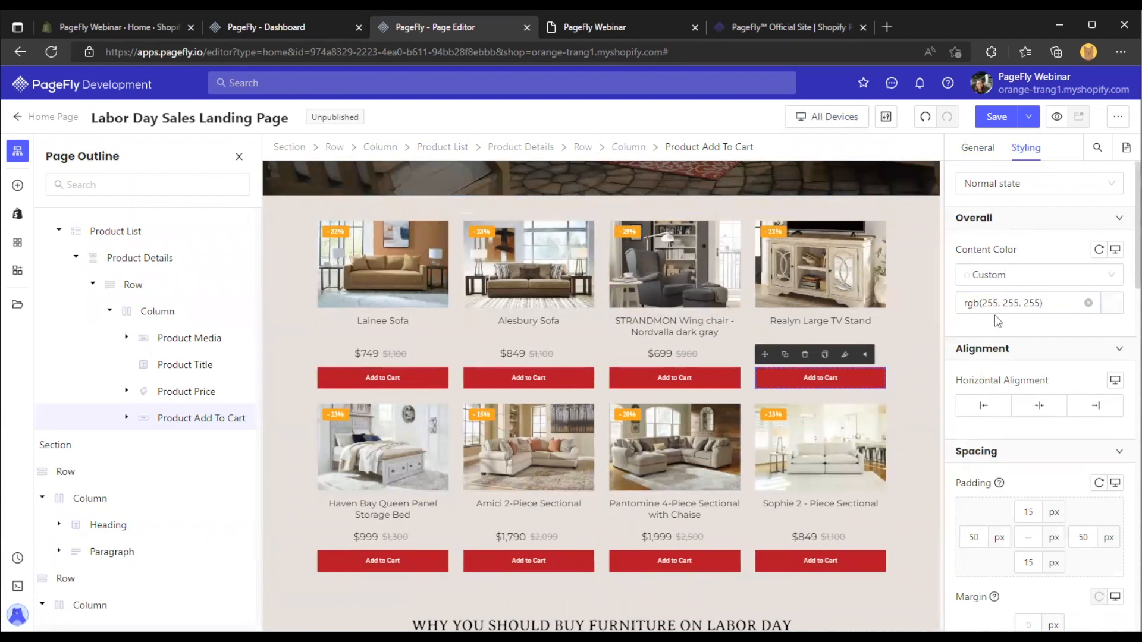
scroll(1004, 344, down, 6)
scroll(1003, 343, down, 4)
scroll(1009, 382, up, 2)
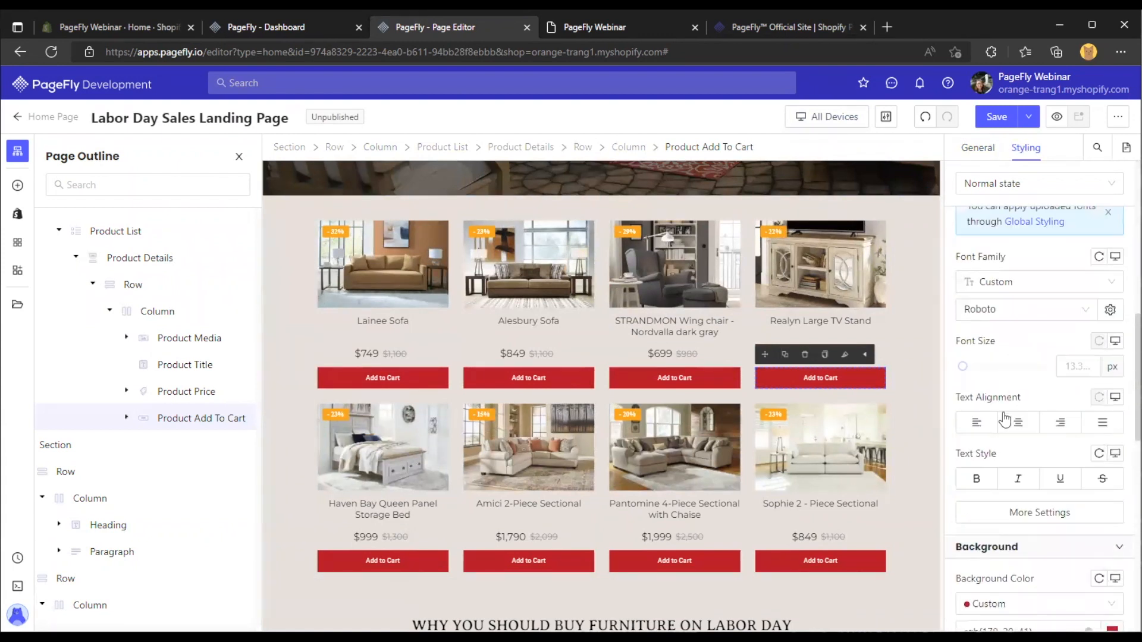
scroll(1012, 366, up, 2)
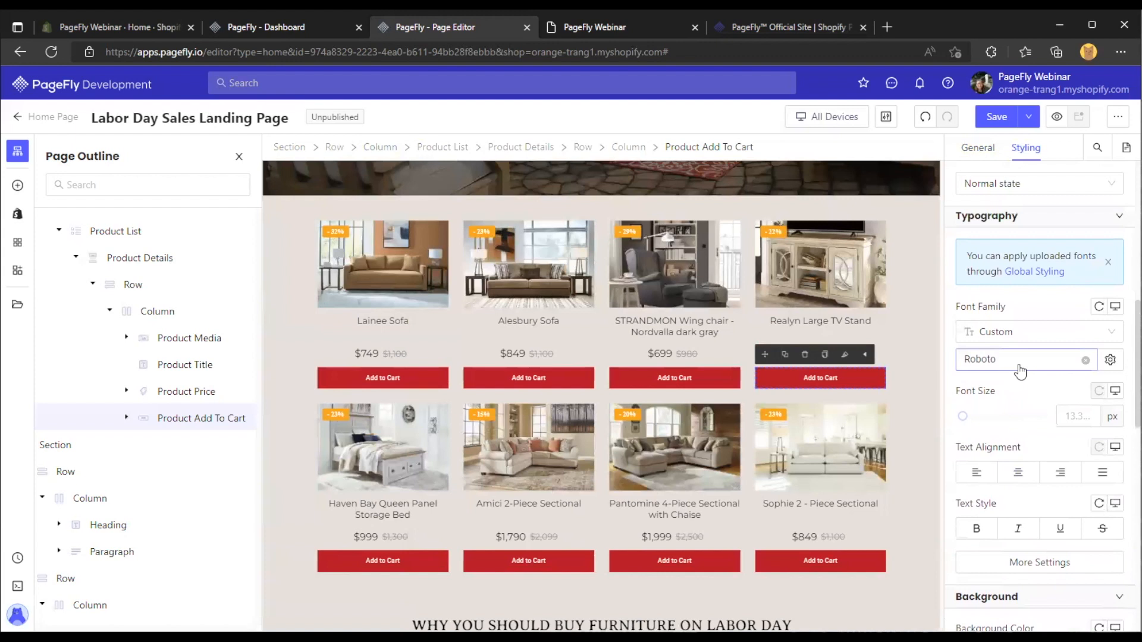
scroll(1024, 455, up, 8)
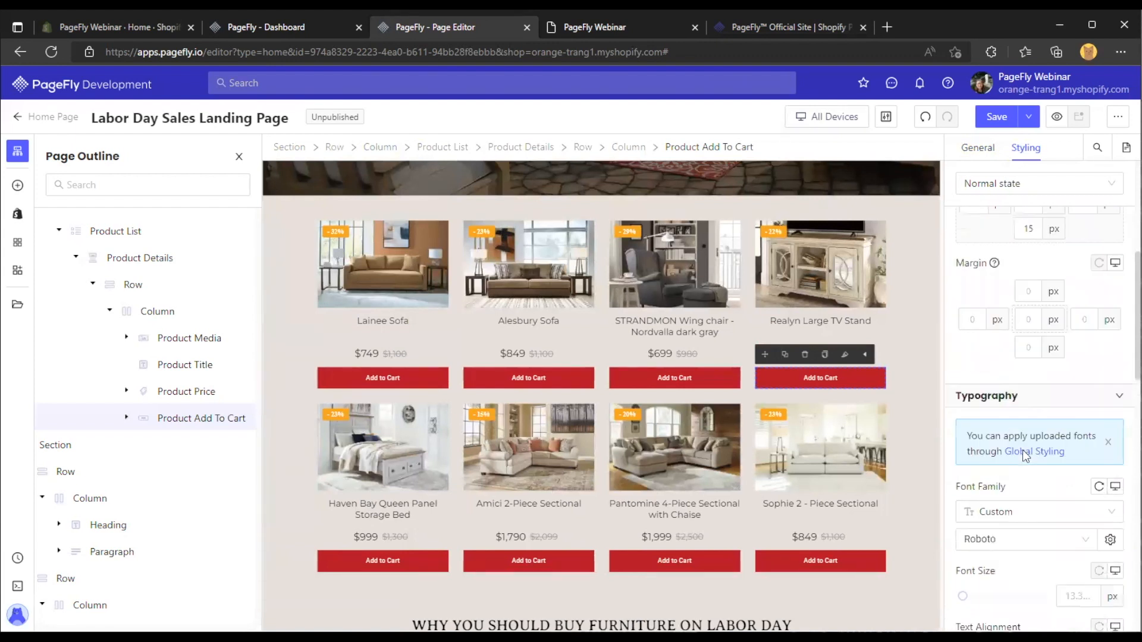
scroll(1019, 453, down, 2)
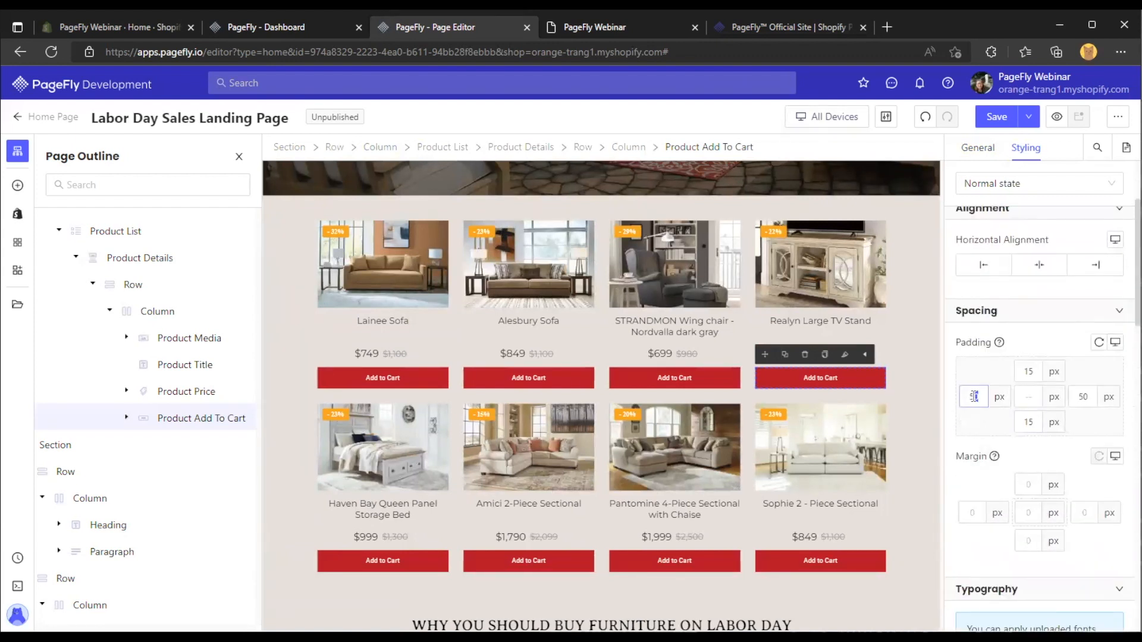
click(972, 513)
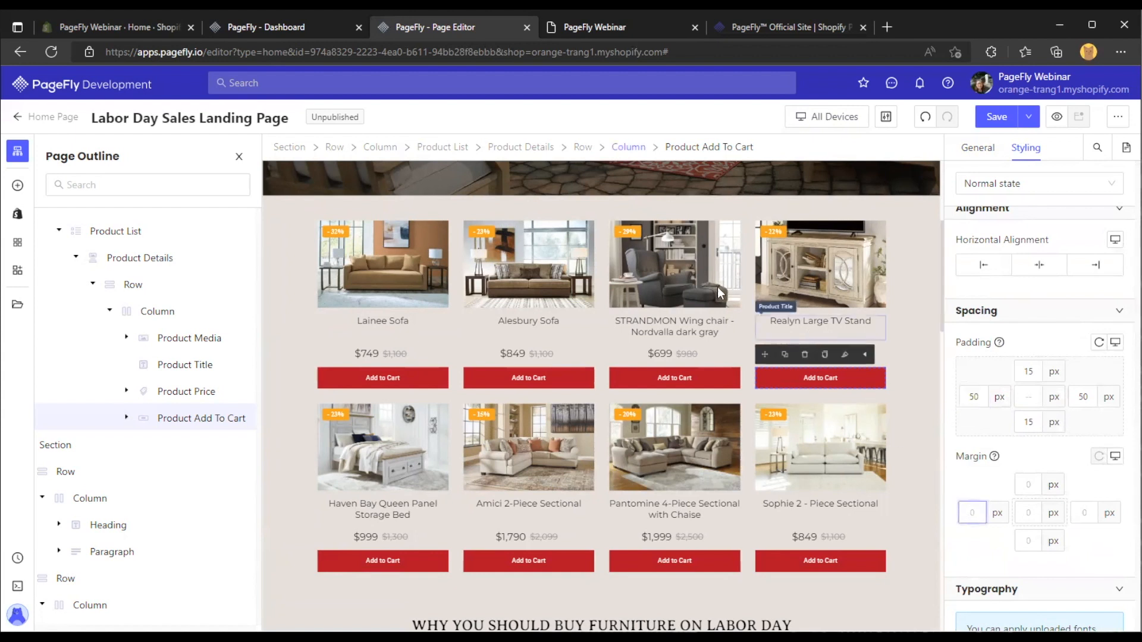
scroll(713, 297, down, 4)
scroll(712, 300, down, 1)
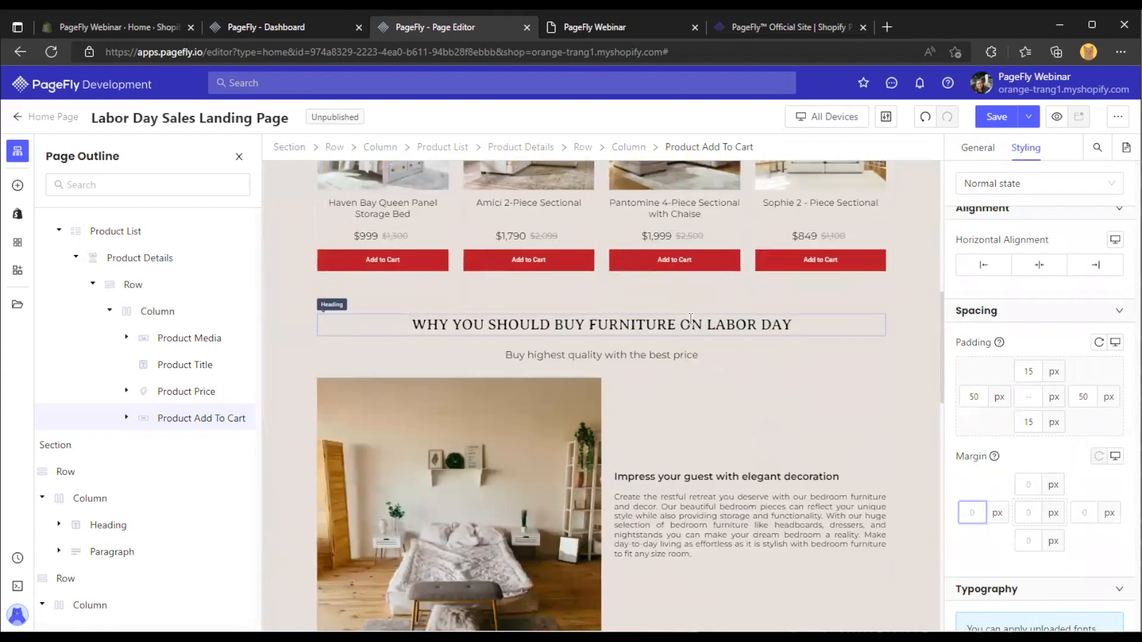
Review the spacing, typography and content settings of the "WHY YOU SHOULD BUY FURNITURE ON LABOR DAY" heading
click(690, 324)
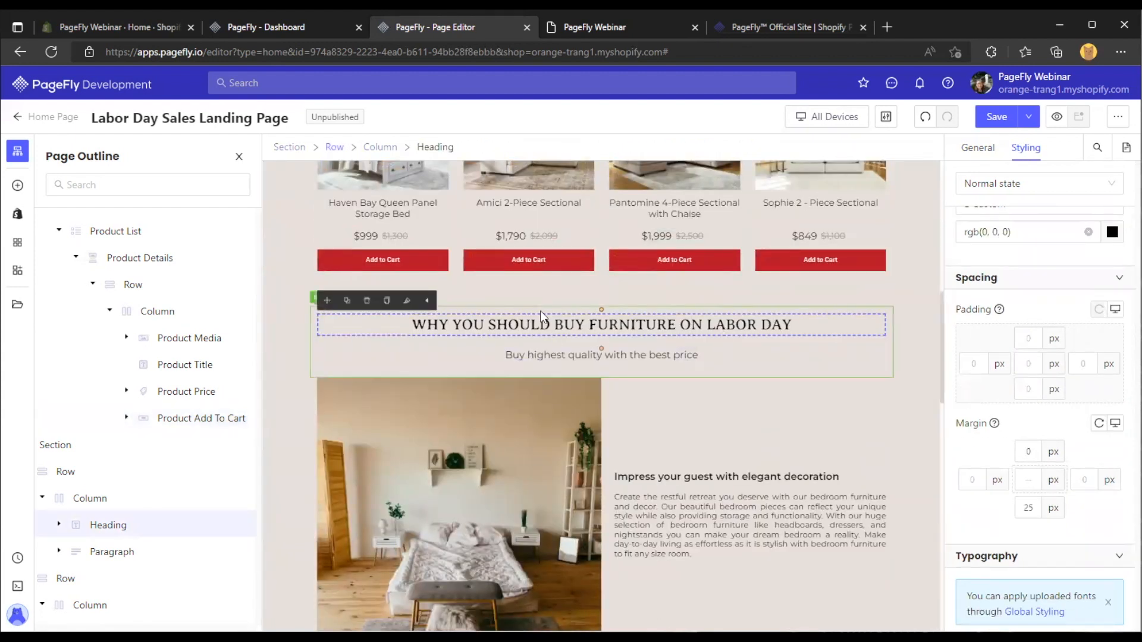
click(977, 365)
click(972, 475)
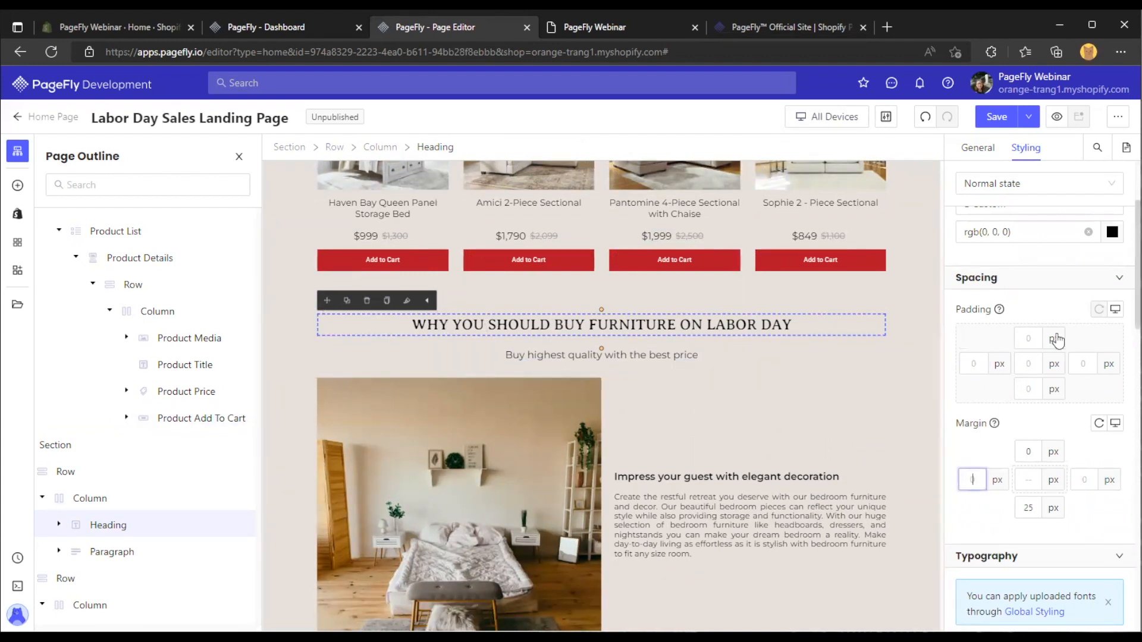
scroll(1052, 337, down, 5)
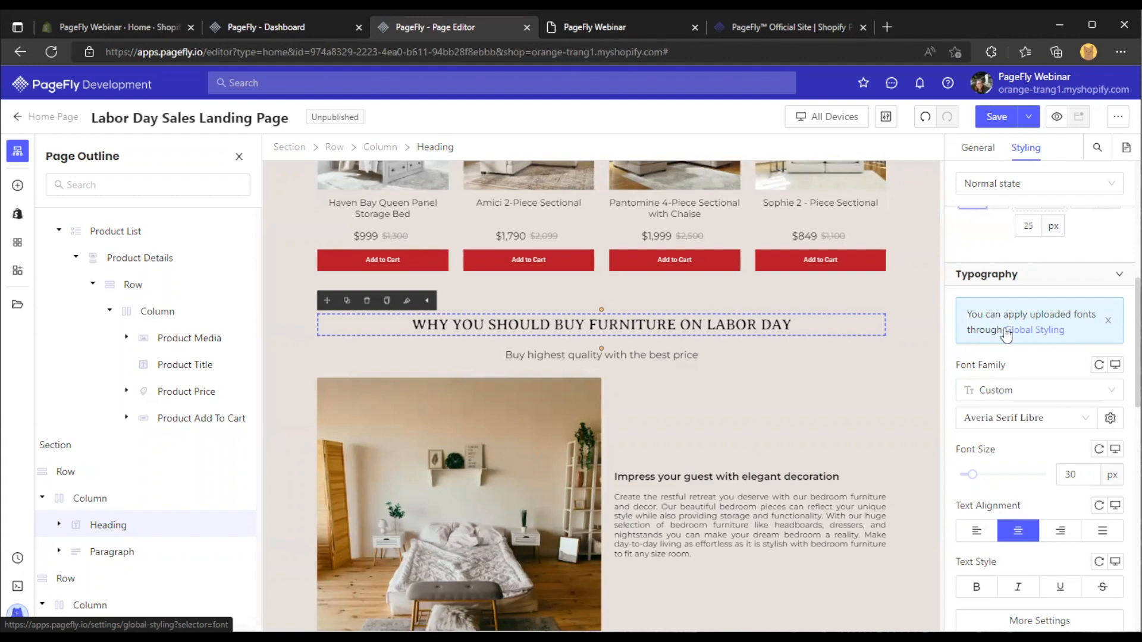
scroll(1010, 344, down, 1)
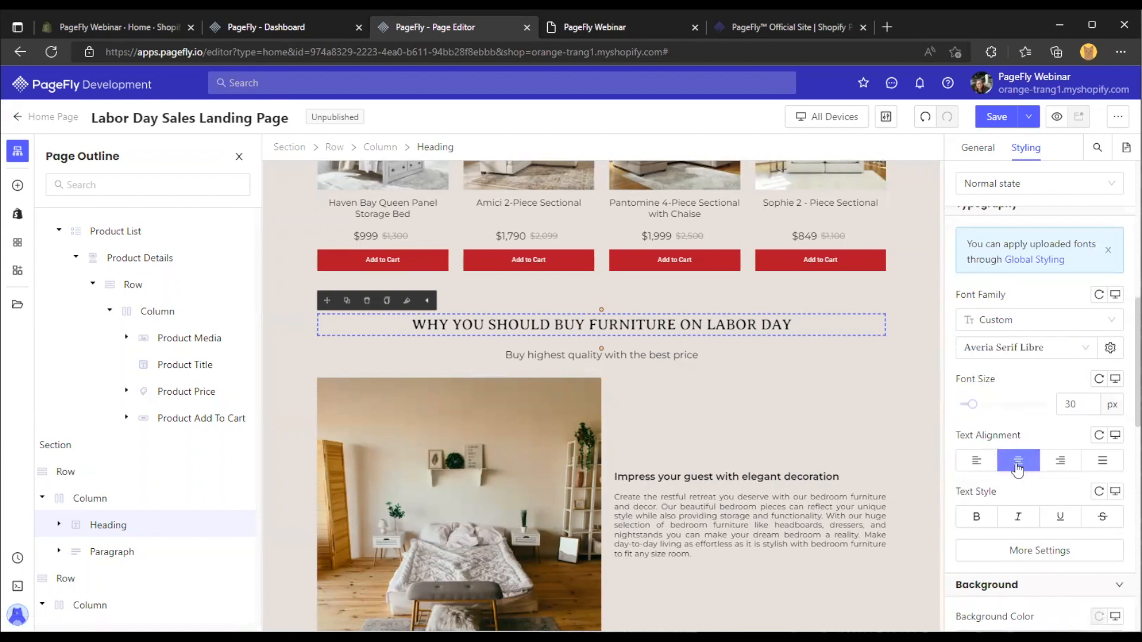
scroll(1018, 356, up, 2)
scroll(1018, 356, up, 3)
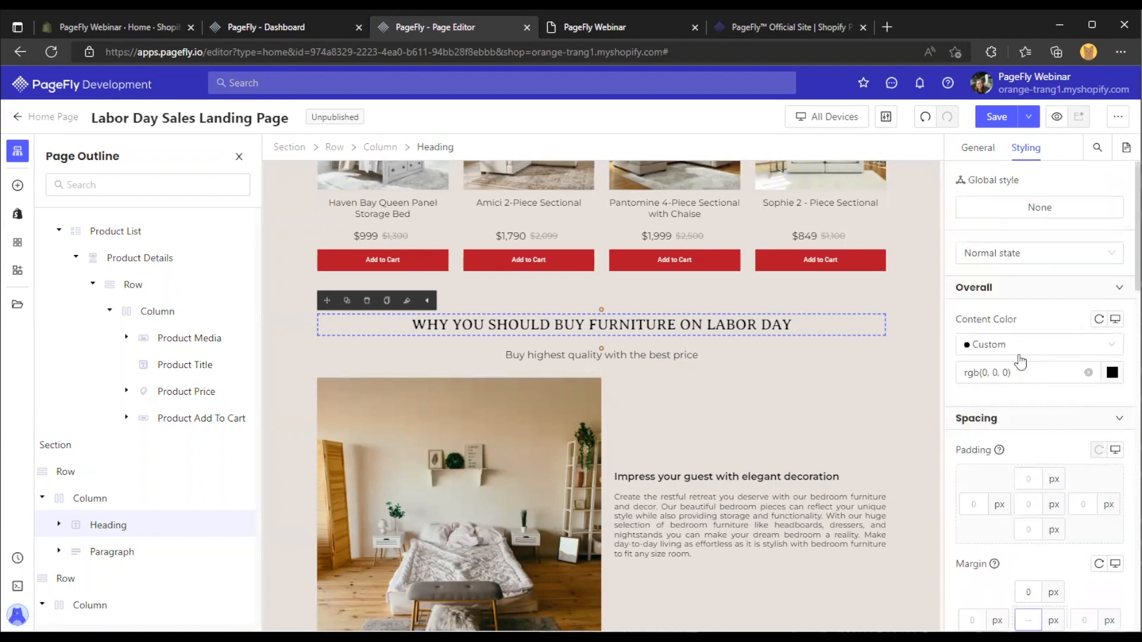
click(977, 147)
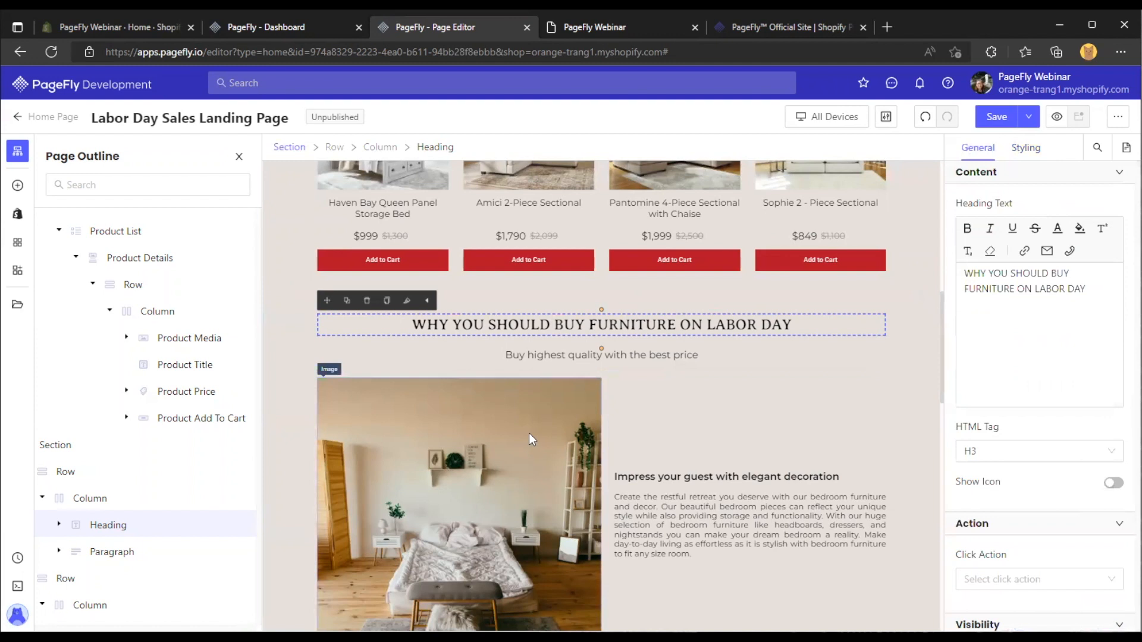
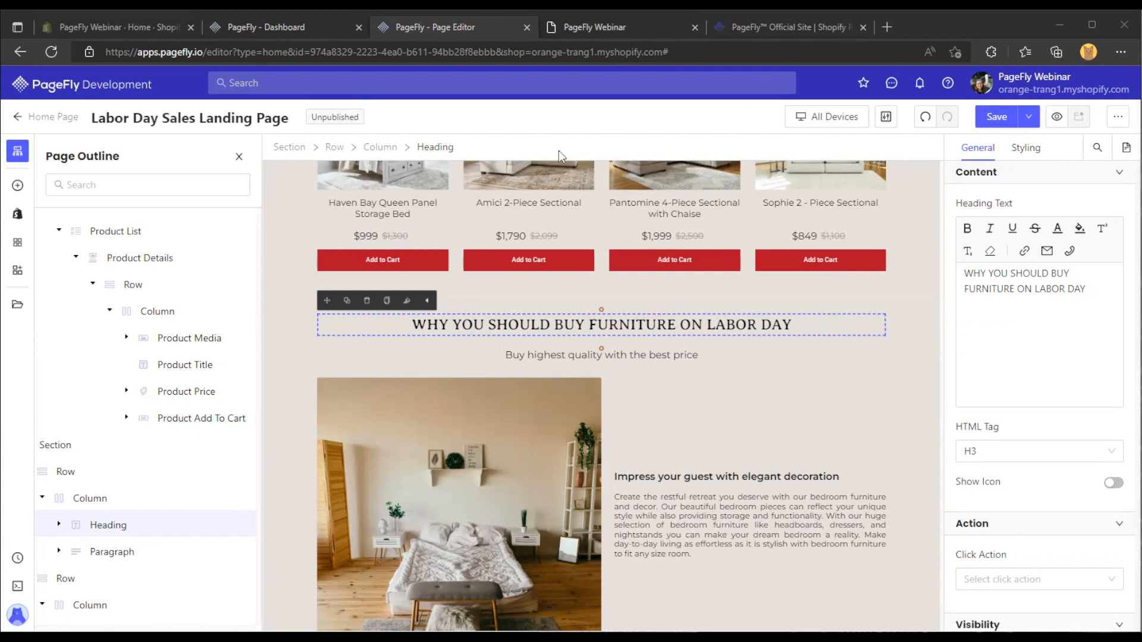
Select the heading's row and check the product list in the Mobile view, returning to the All Devices view
click(344, 152)
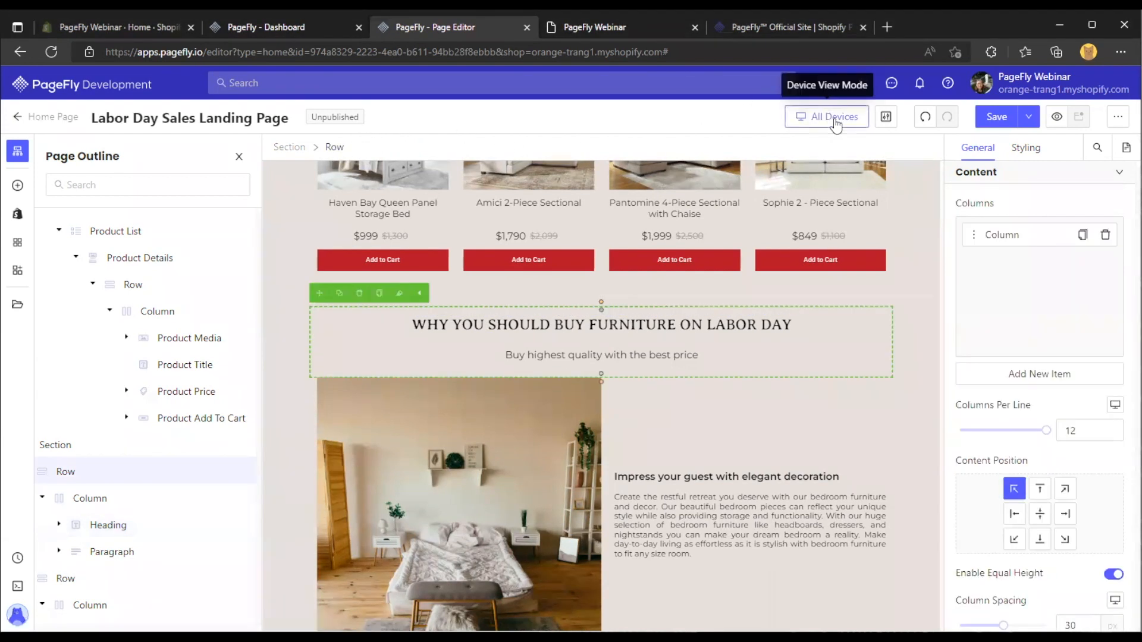
click(827, 116)
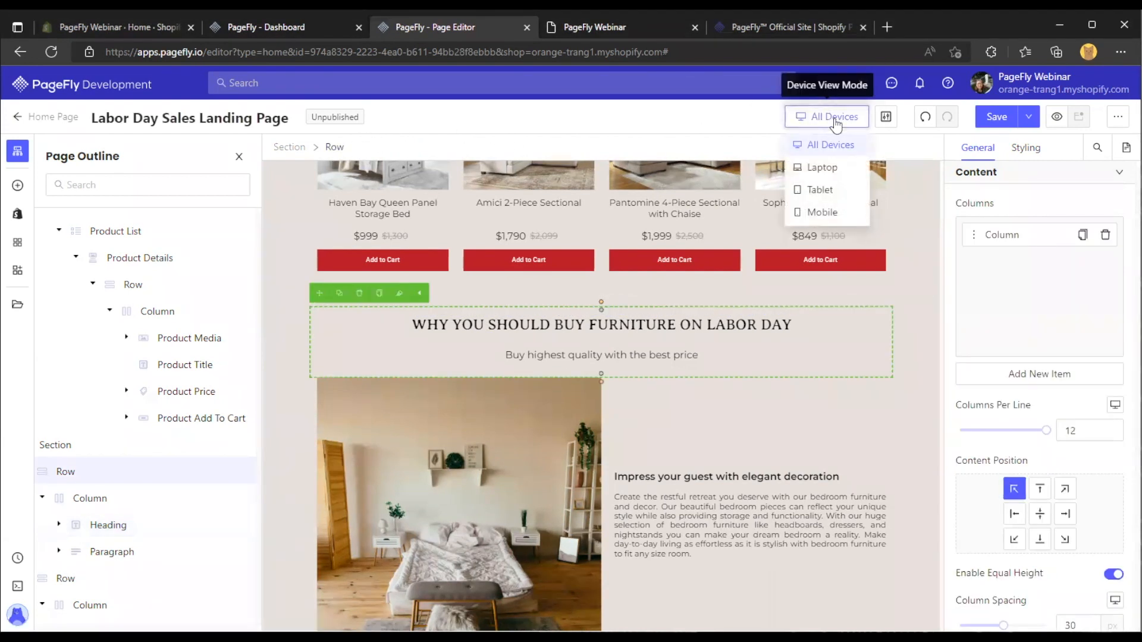
click(818, 212)
scroll(683, 308, up, 4)
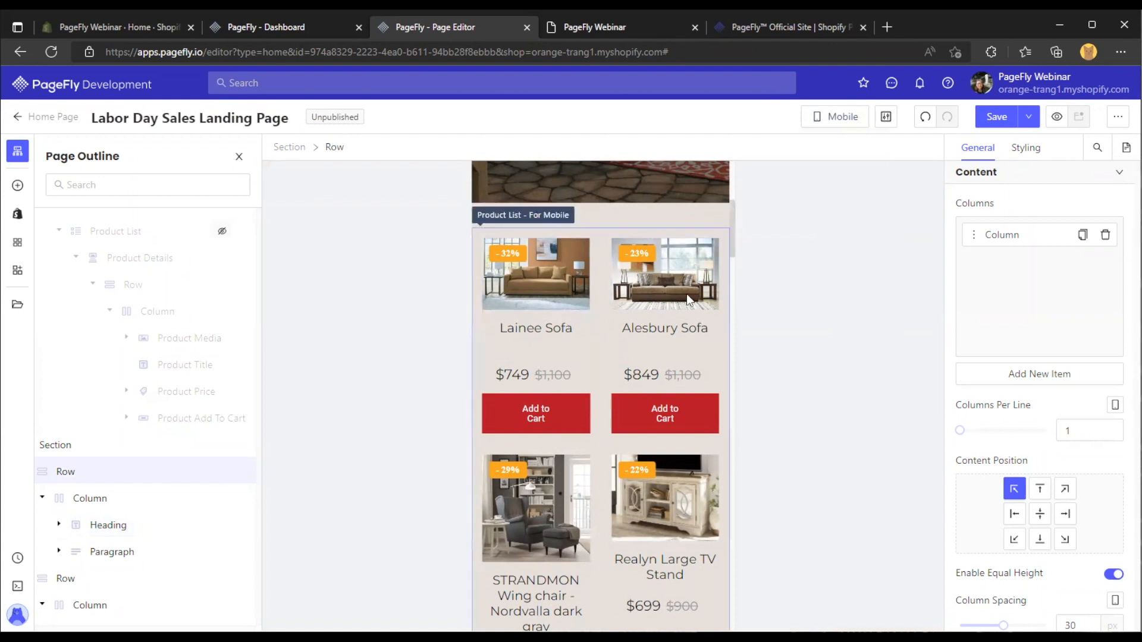
scroll(596, 315, down, 2)
click(839, 117)
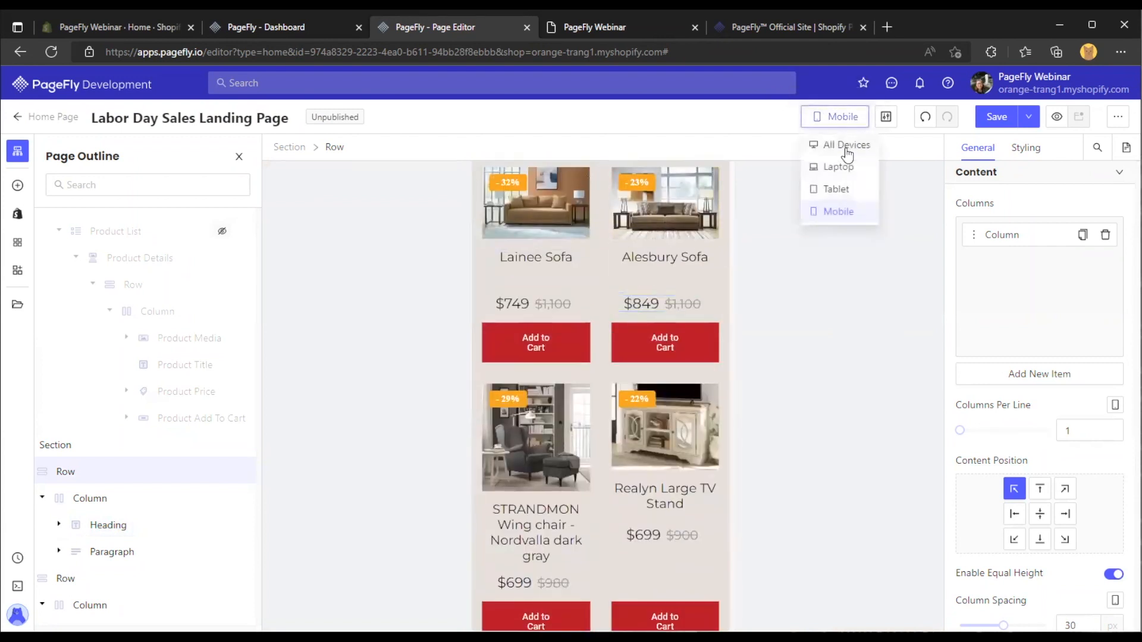
click(848, 148)
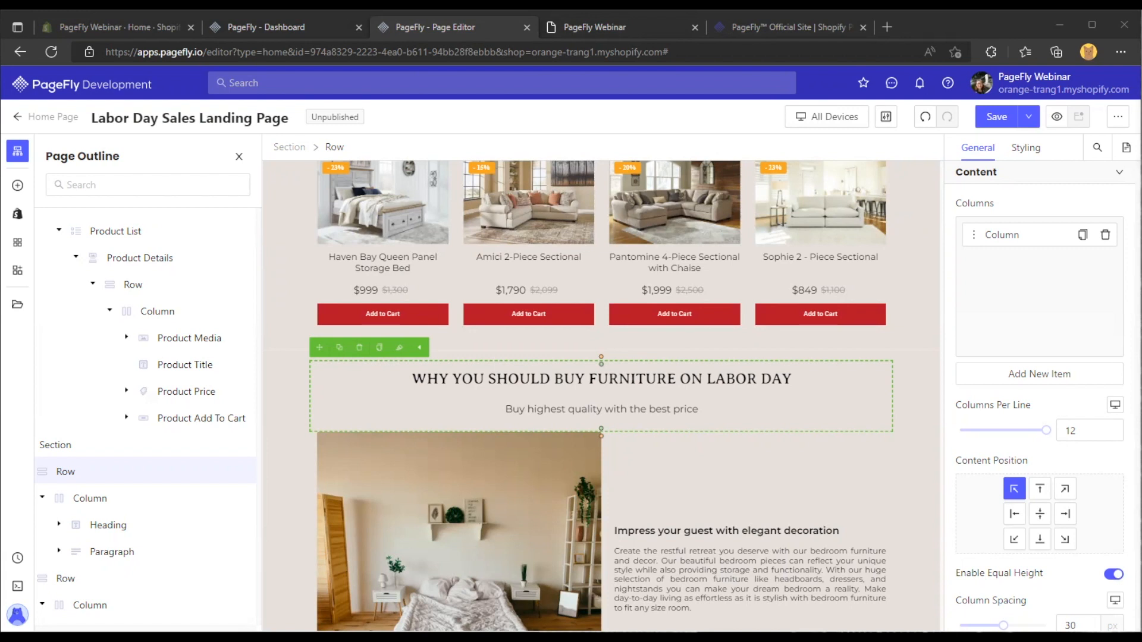
Select the Labor Day Sales hero section and examine its background and padding settings in the Mobile view
scroll(608, 427, up, 10)
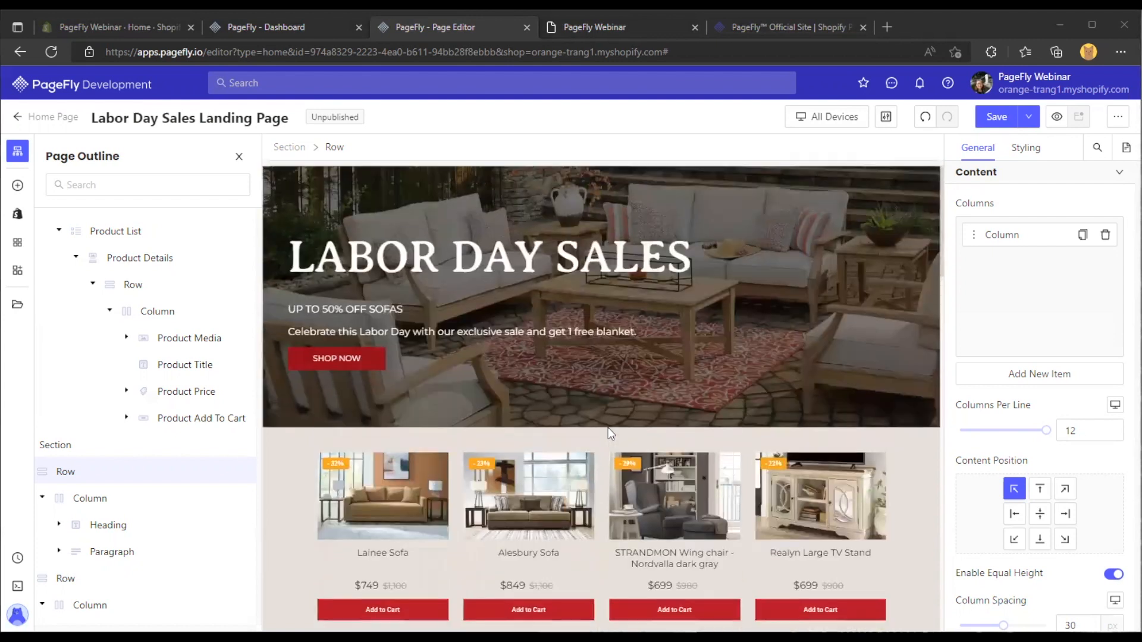
click(726, 201)
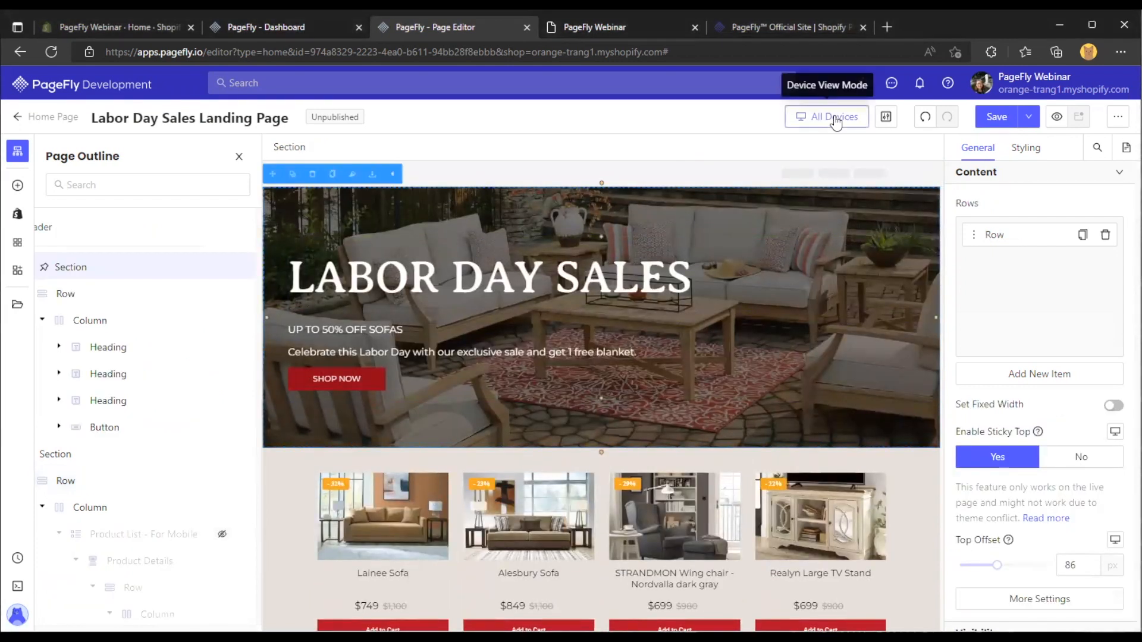
click(831, 116)
click(825, 212)
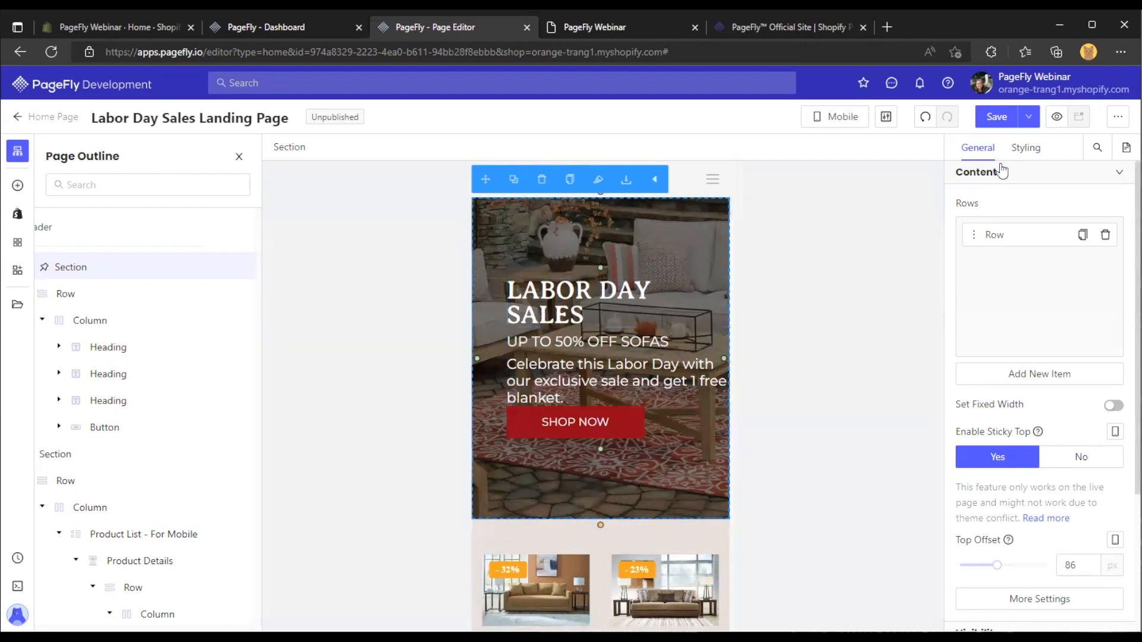
click(1028, 150)
scroll(1018, 259, down, 12)
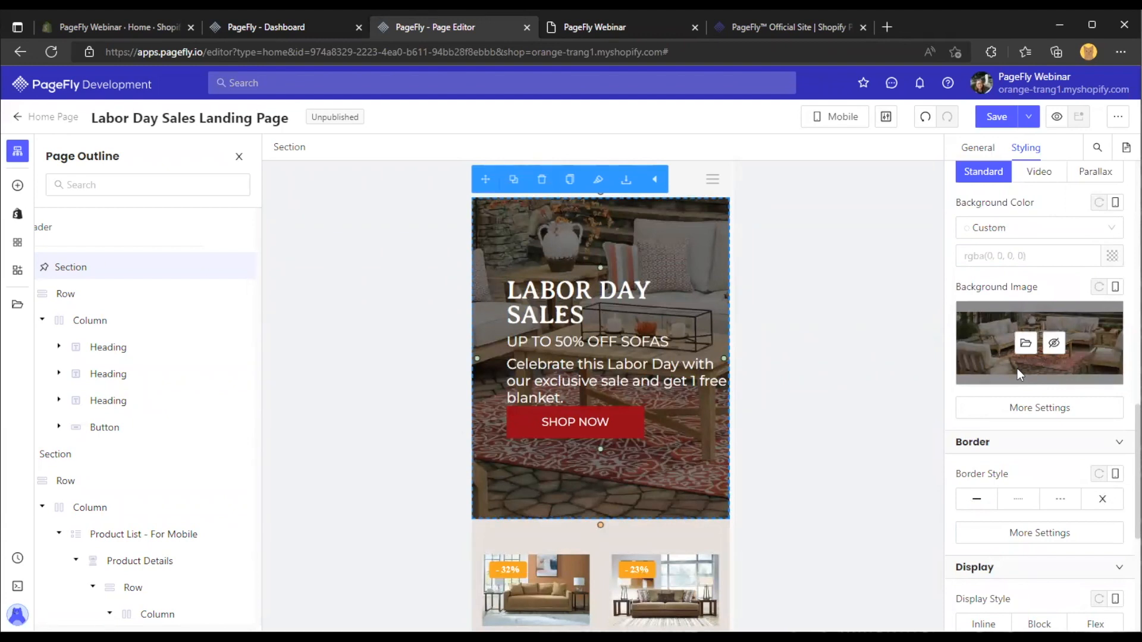
scroll(1017, 363, up, 10)
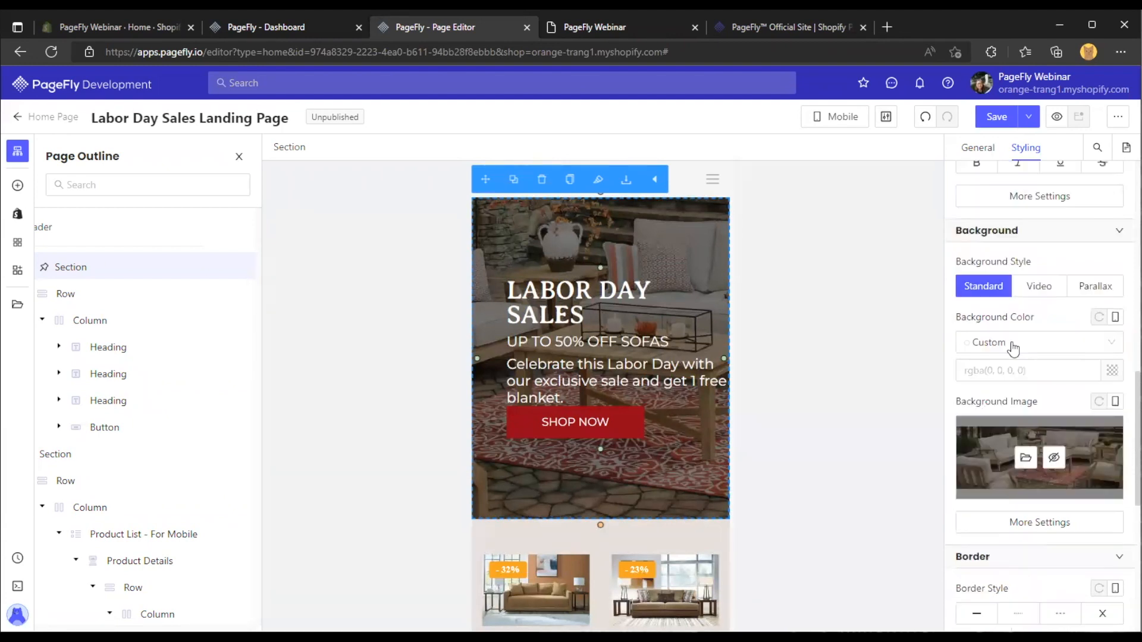
click(1022, 223)
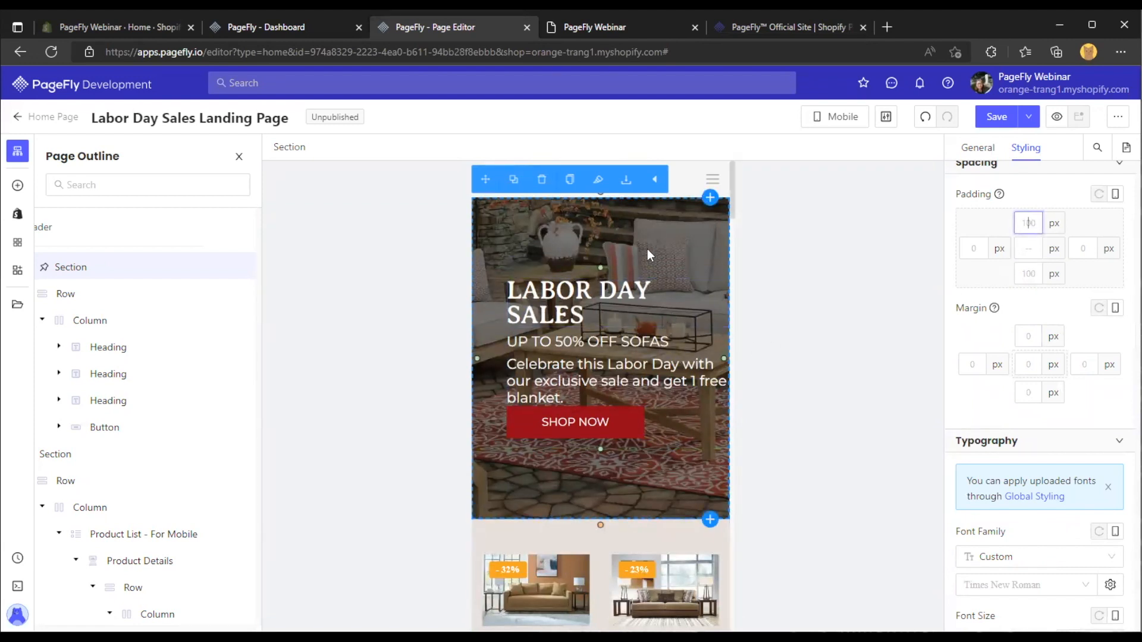
In the All Devices view, set the hero section's background overlay color to rgba(156, 30, 30, 0.33)
click(841, 118)
click(843, 147)
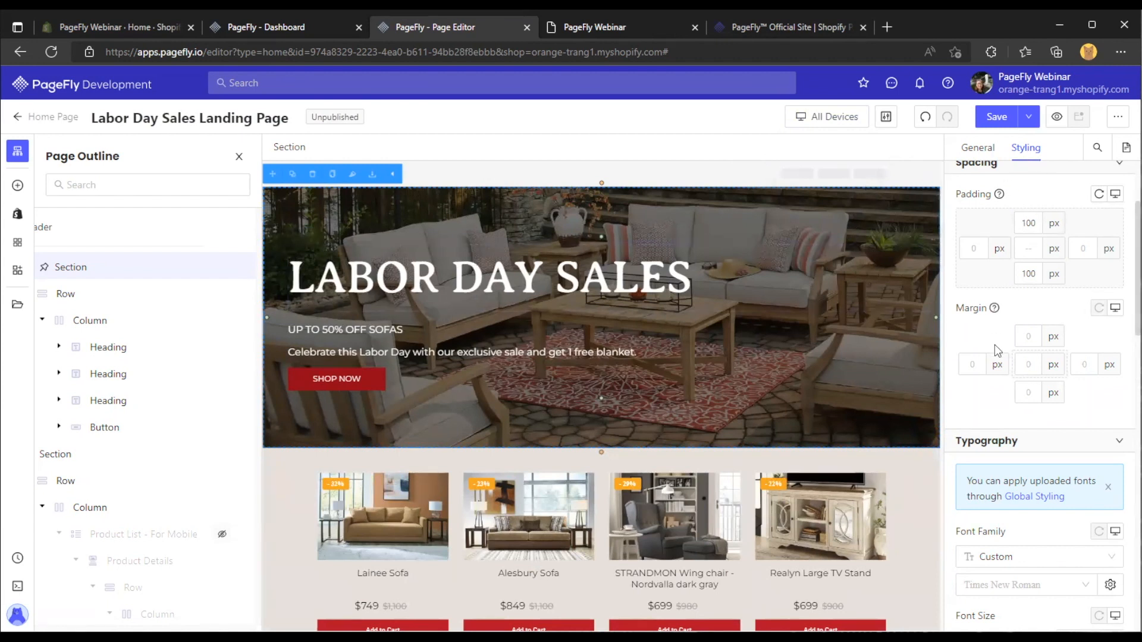
scroll(997, 351, down, 10)
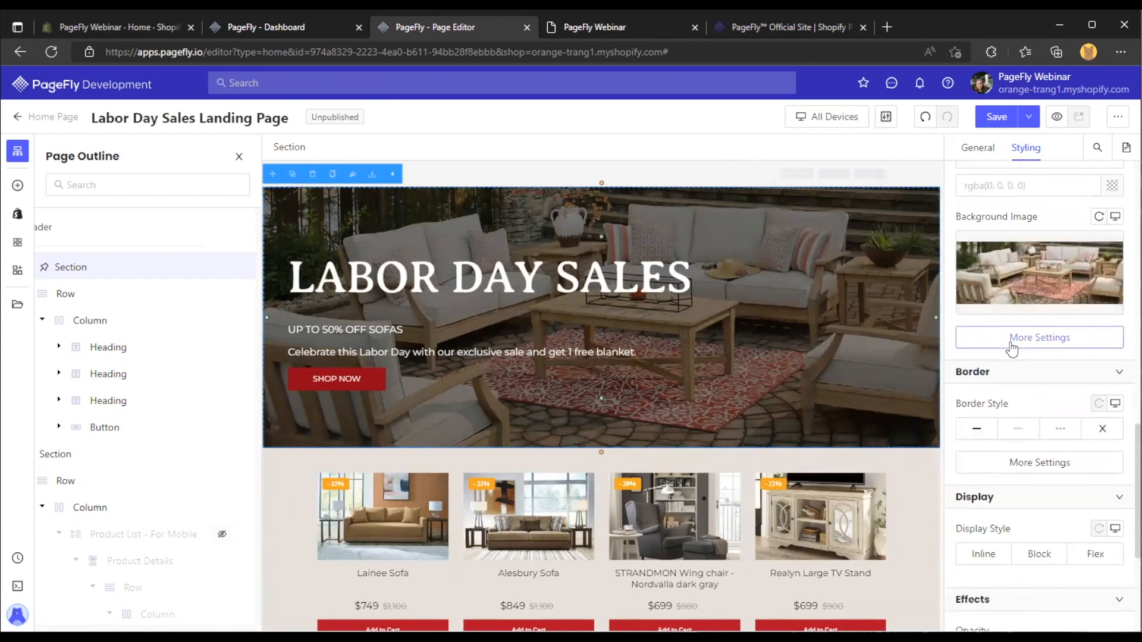
click(1012, 350)
click(802, 489)
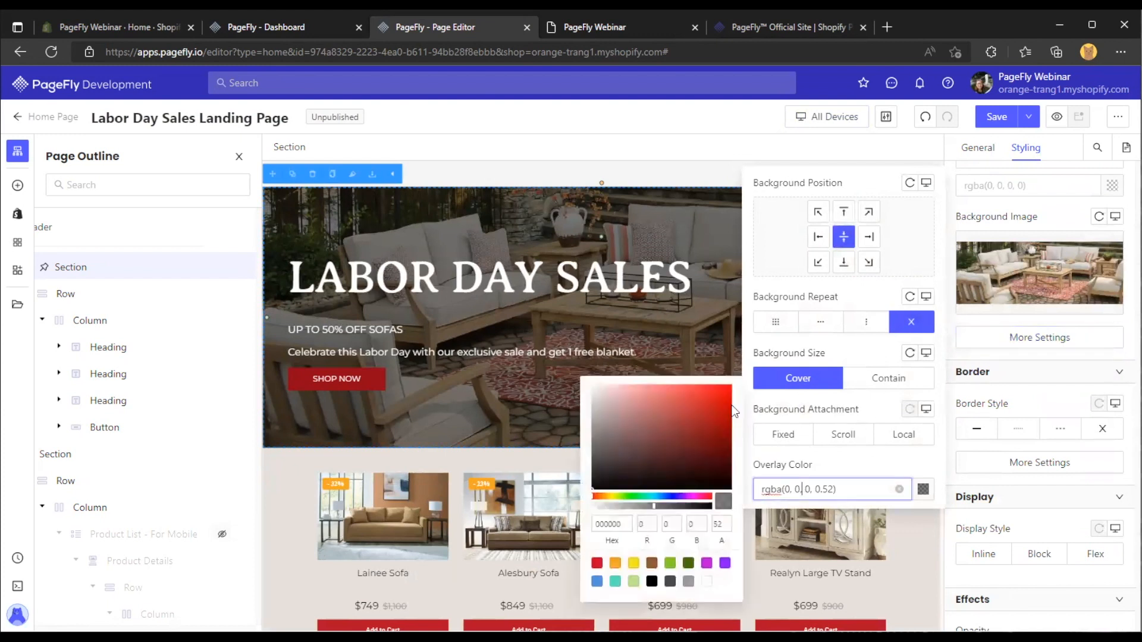
drag(669, 398, 706, 411)
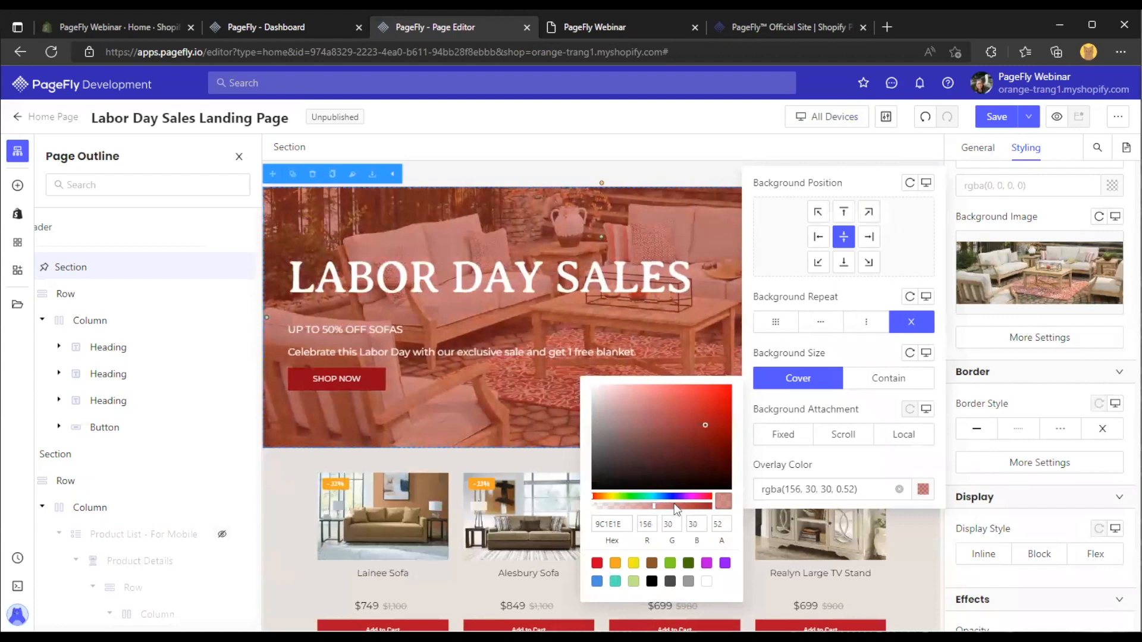
click(698, 506)
drag(676, 505, 616, 505)
click(647, 506)
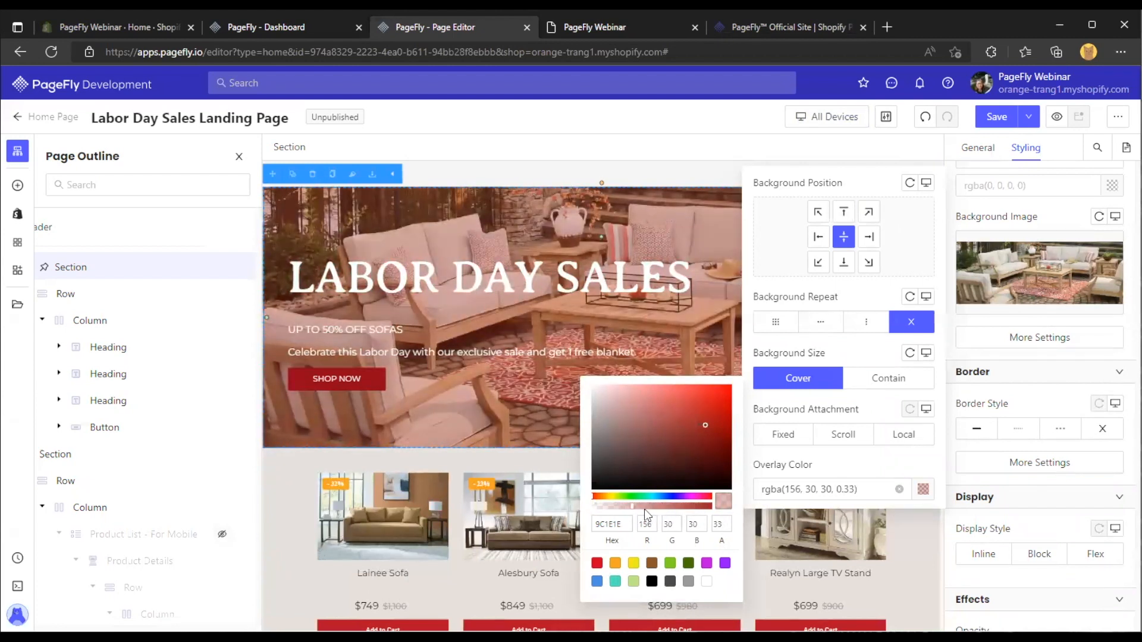
Set the hero section's background overlay color to rgba(156, 30, 30, 0.46) and select the product list section below
click(806, 414)
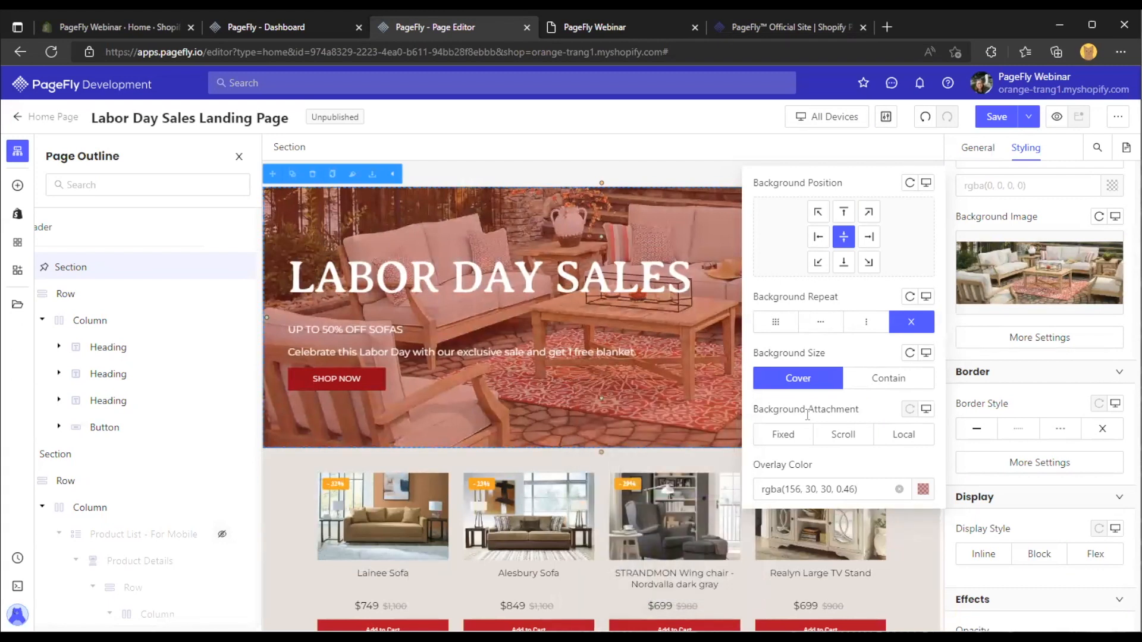
scroll(500, 291, down, 3)
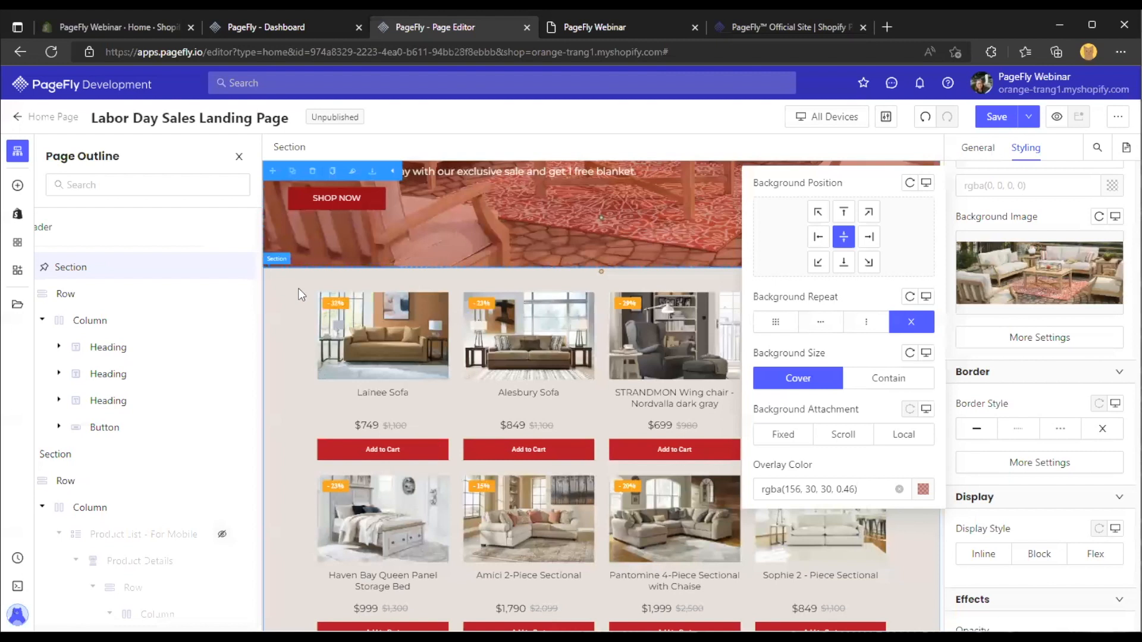
click(301, 294)
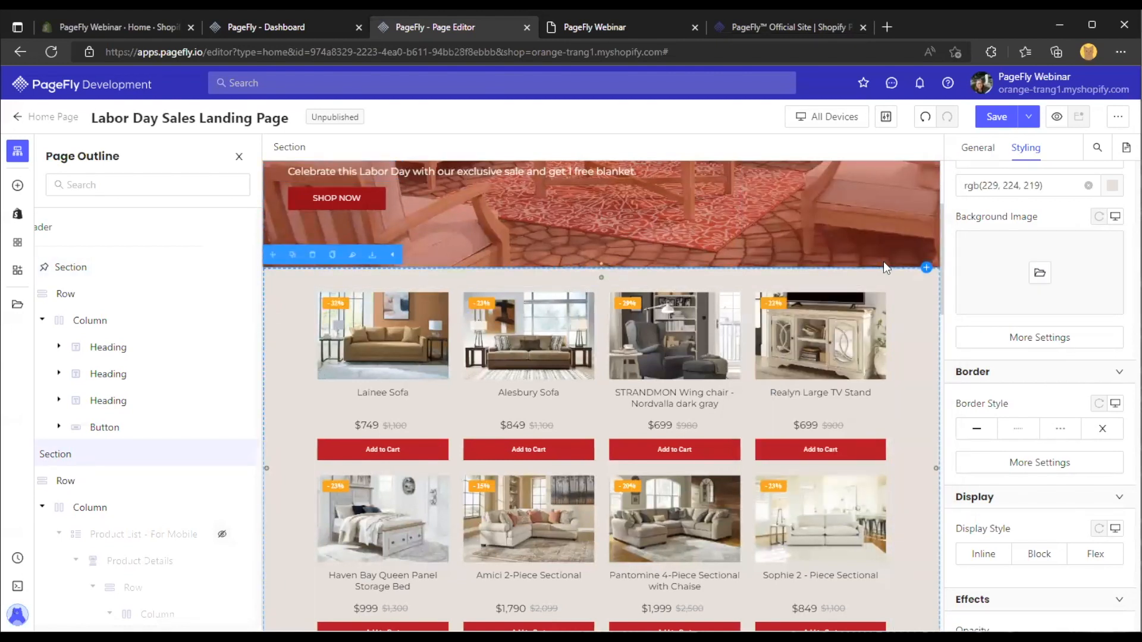
scroll(1036, 323, up, 2)
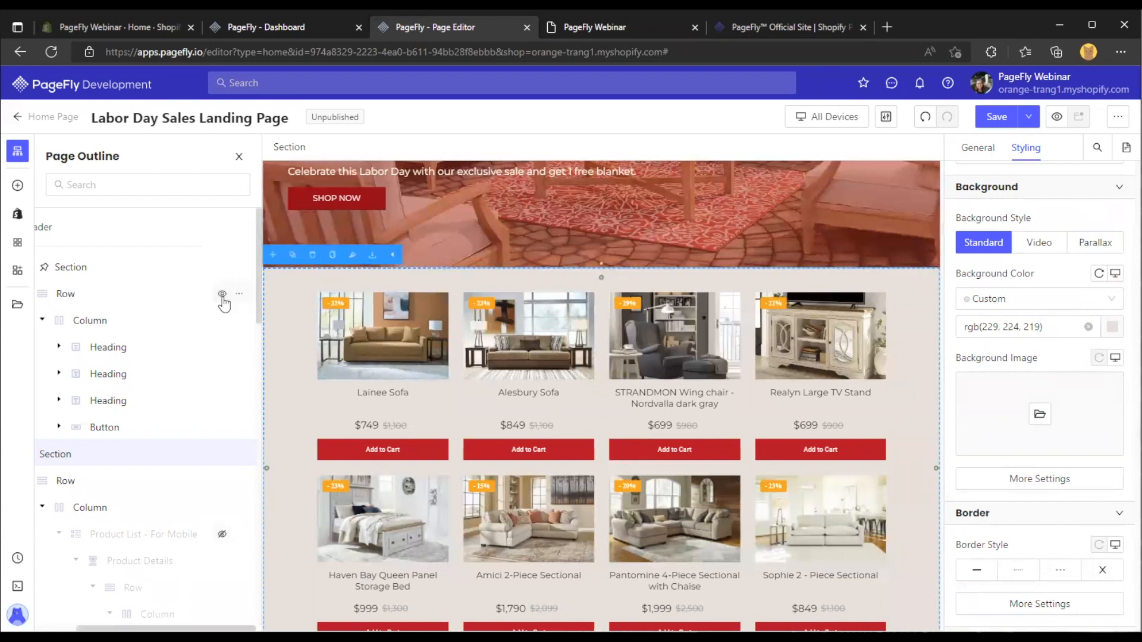
Give the "WHY YOU SHOULD BUY FURNITURE ON LABOR DAY" section a faint brown background based on rgb(139, 87, 42), and compare it with the product section
scroll(285, 317, down, 7)
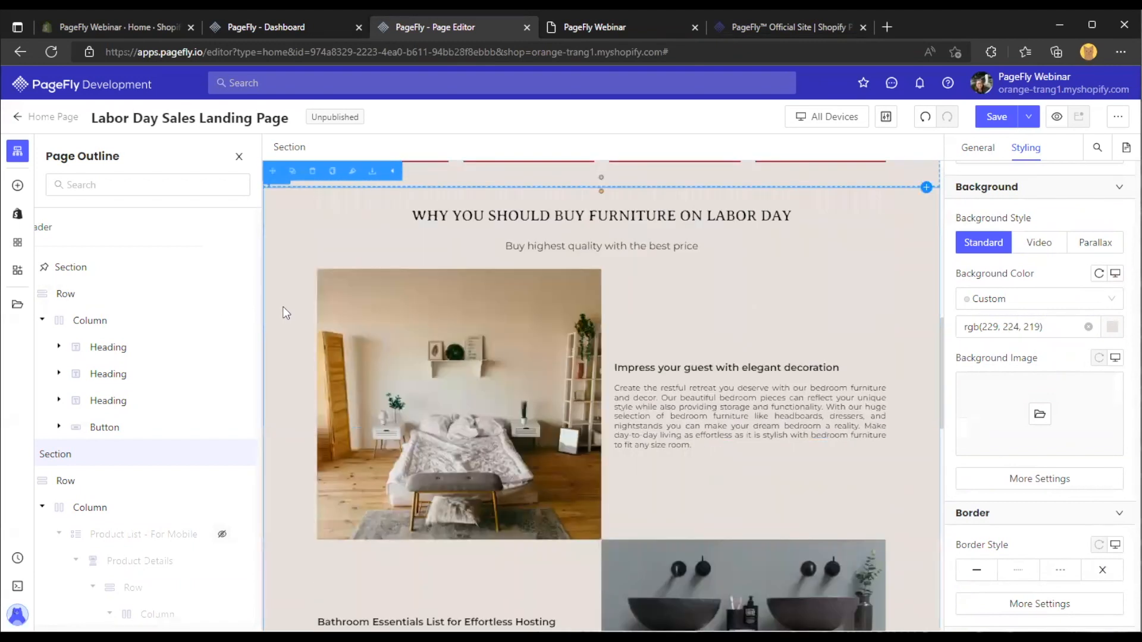
click(1008, 326)
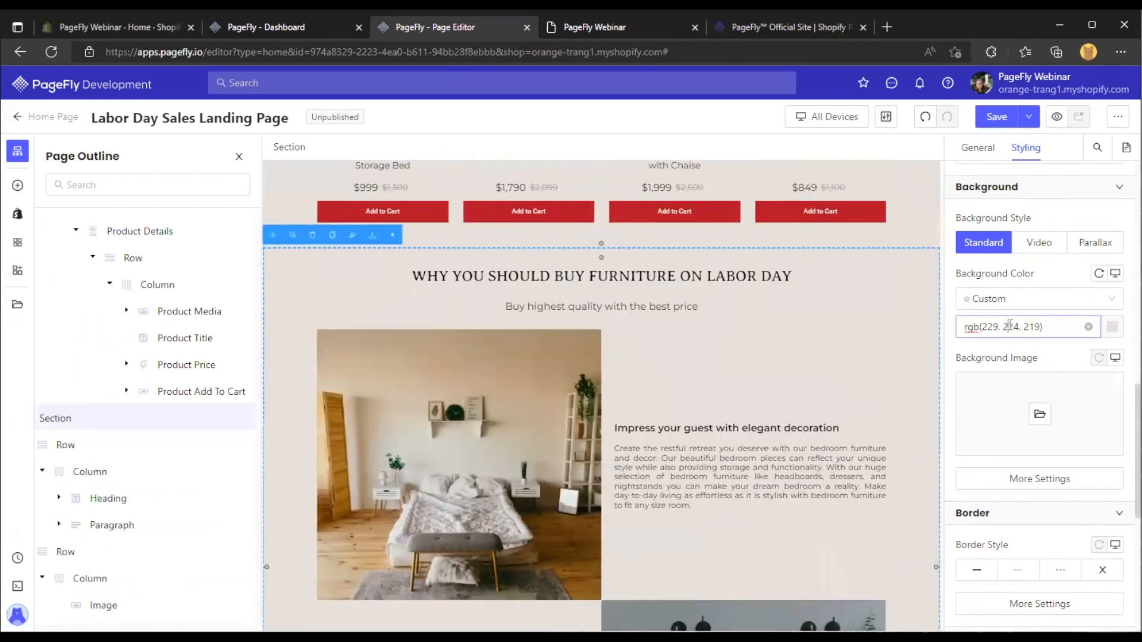
click(855, 402)
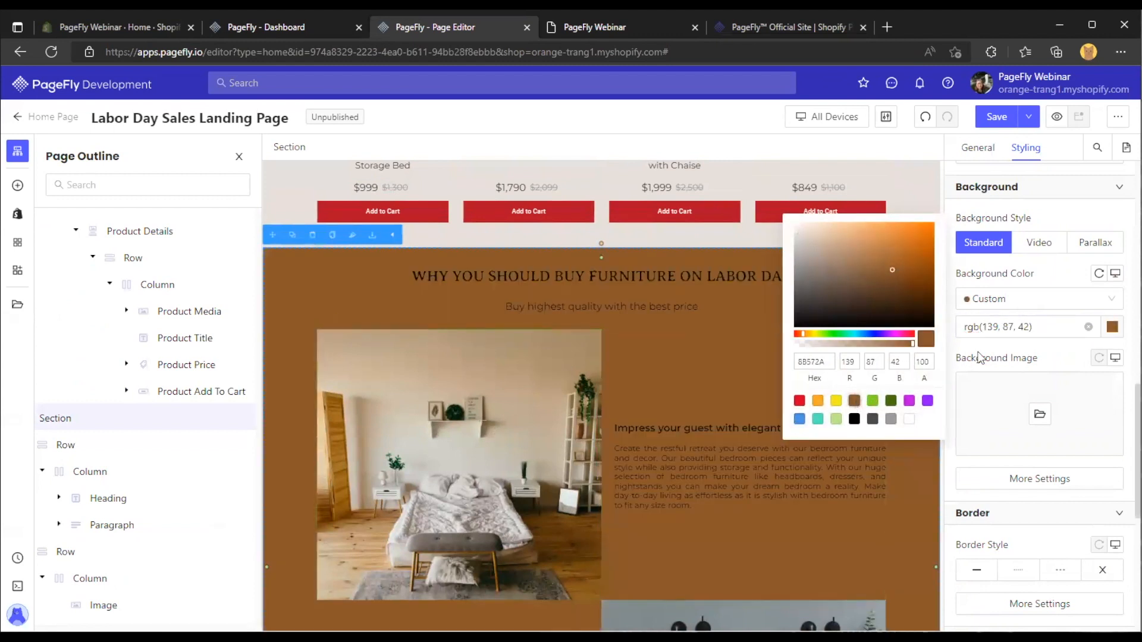
drag(832, 345, 632, 352)
click(631, 352)
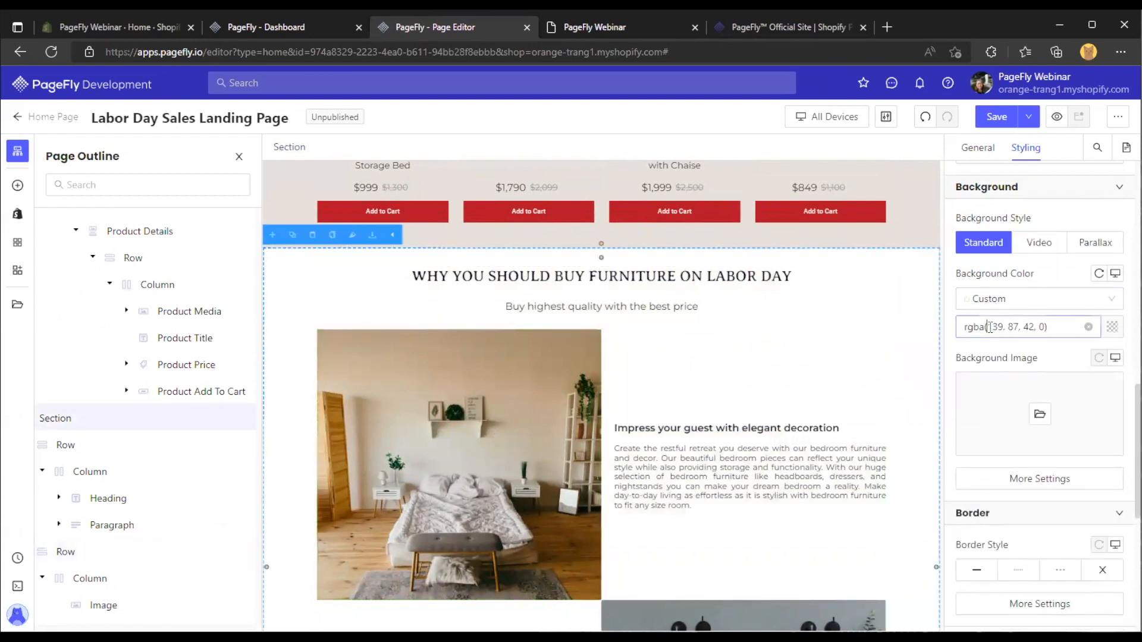
click(972, 328)
drag(834, 343, 817, 343)
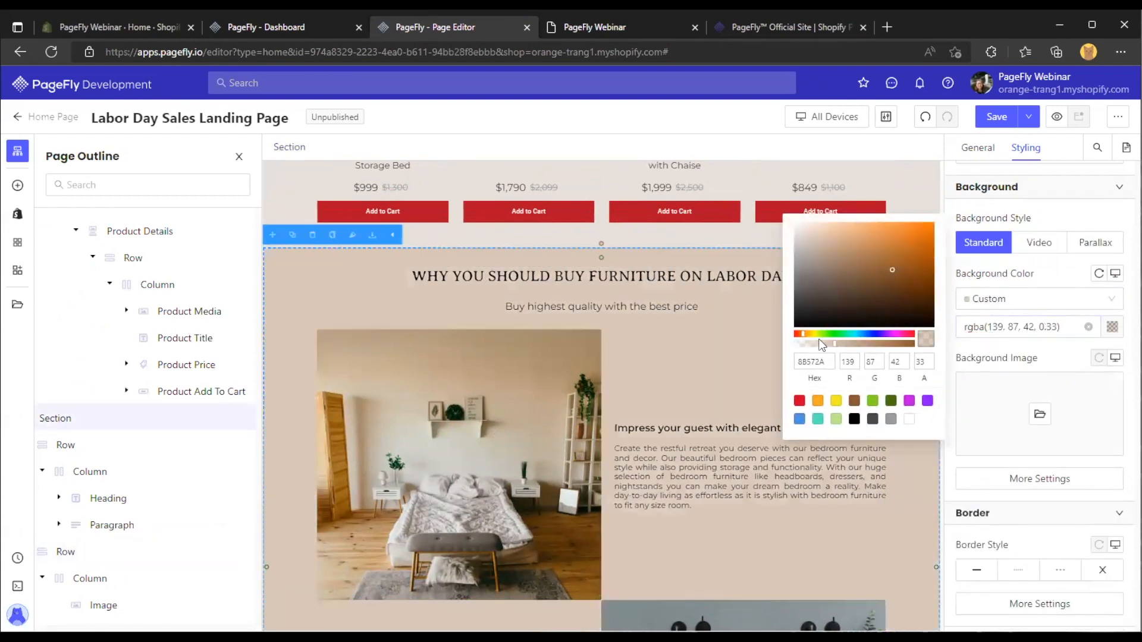
click(969, 359)
scroll(696, 365, up, 3)
click(303, 376)
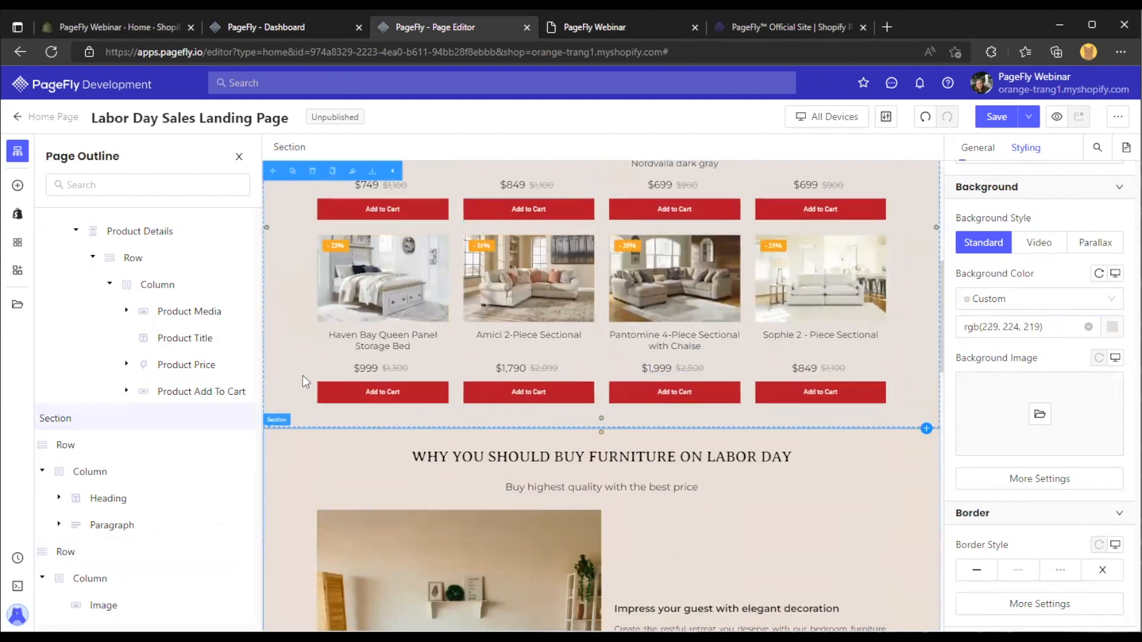
In the Mobile view, set the row containing the bedroom image to 1 column per line
scroll(315, 320, down, 5)
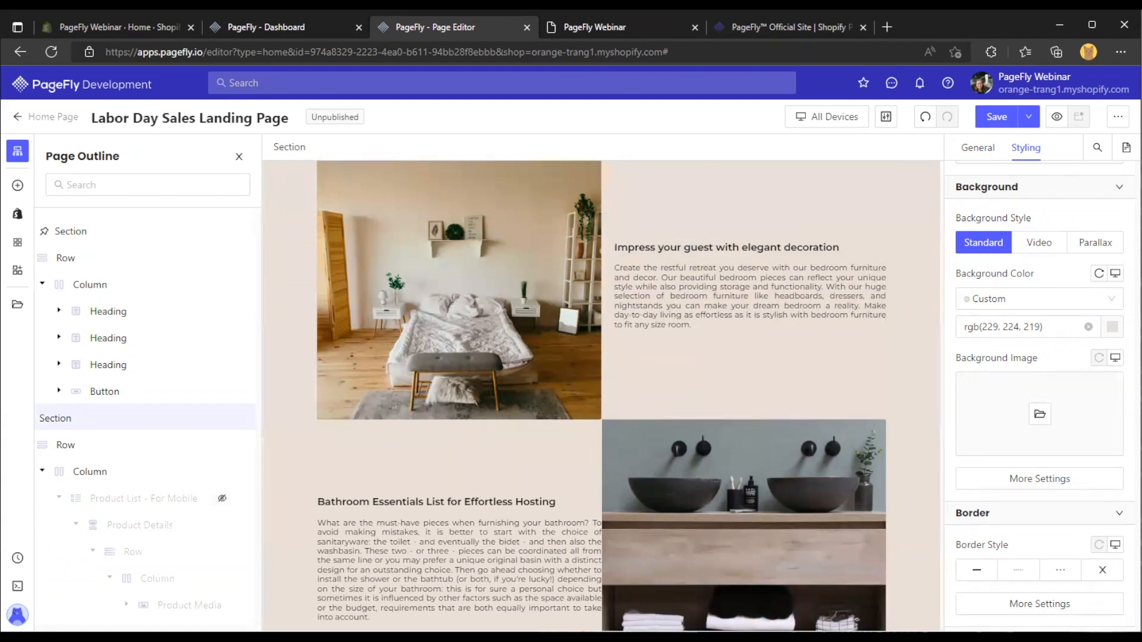
scroll(608, 412, down, 5)
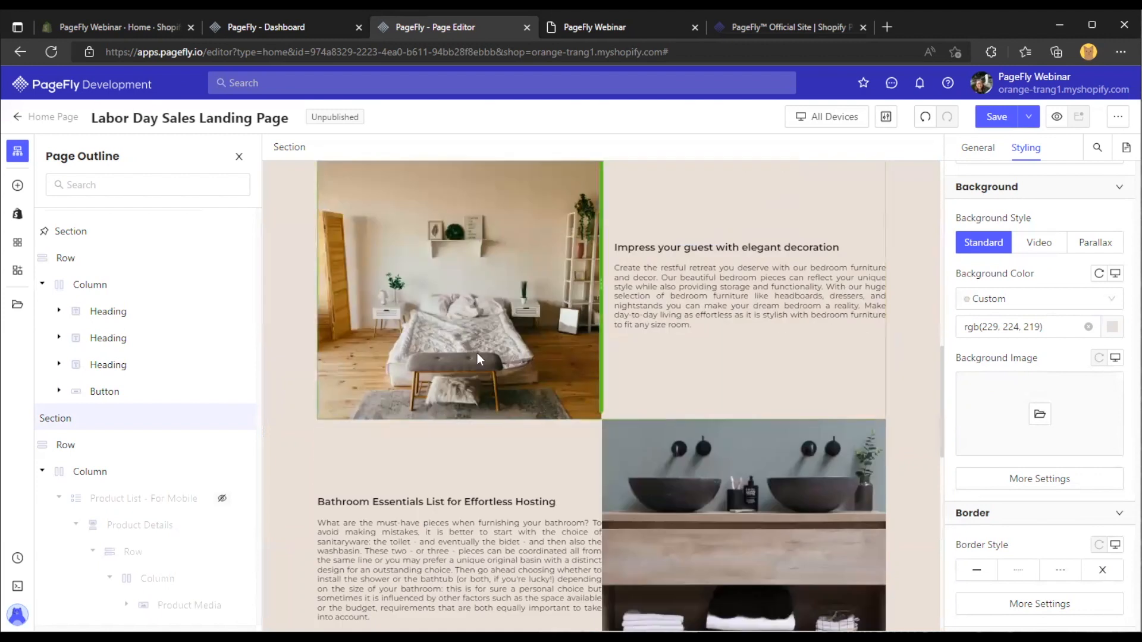
click(527, 305)
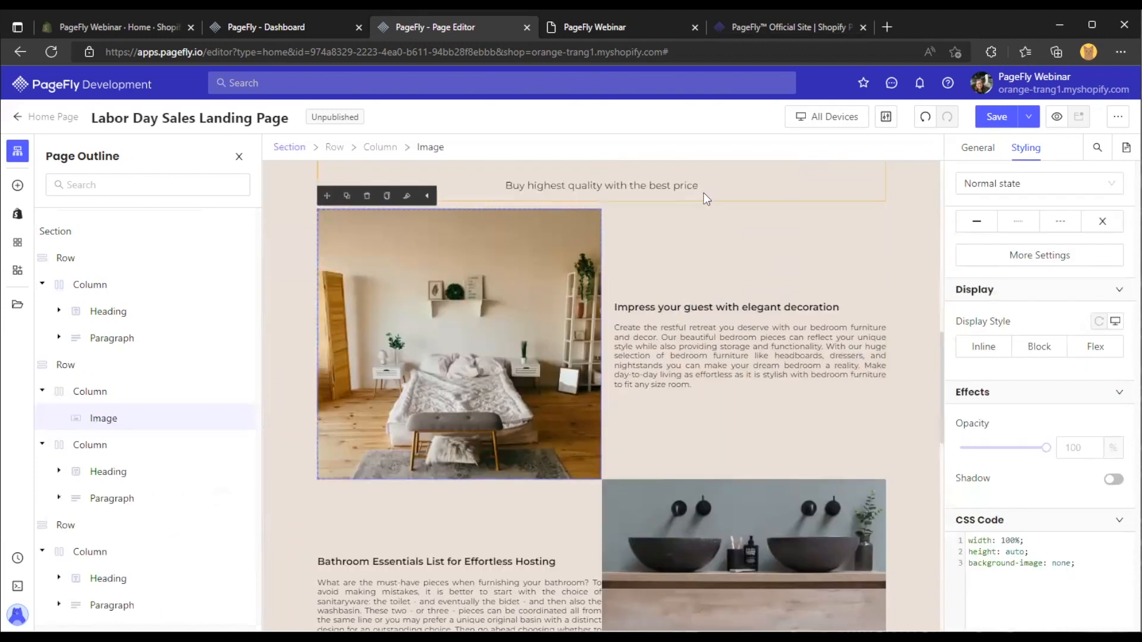
click(799, 122)
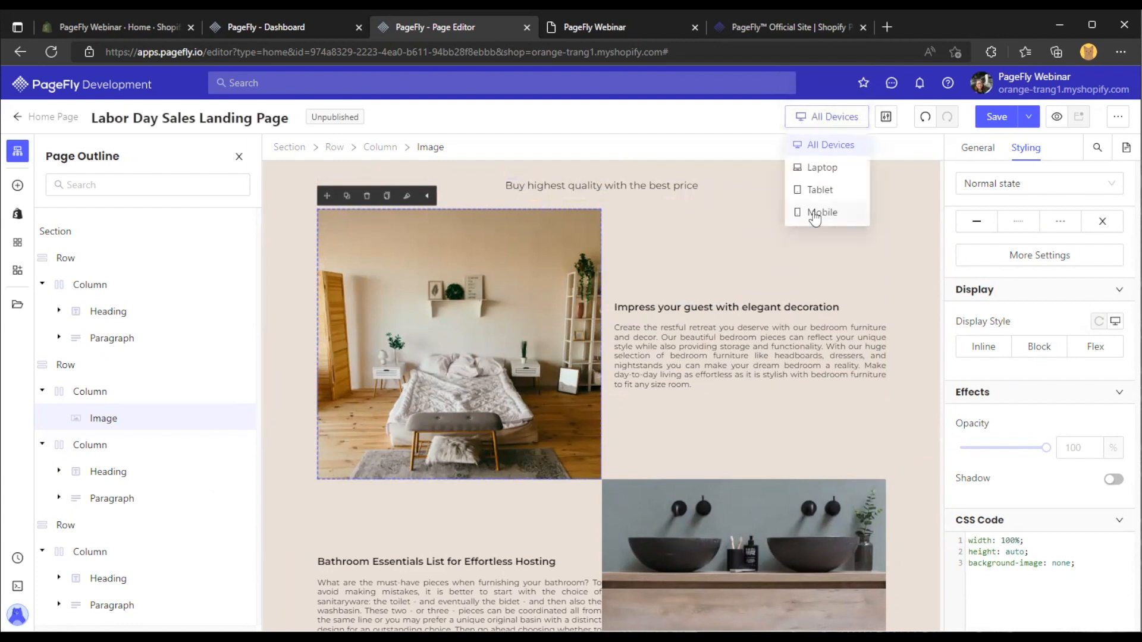
click(811, 215)
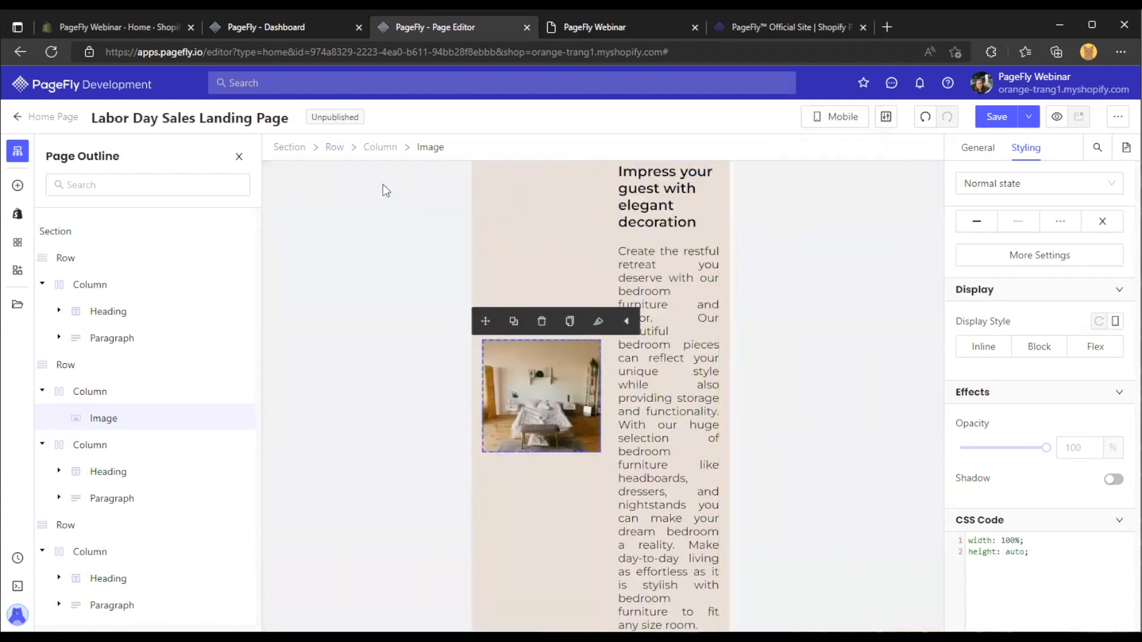
click(339, 147)
click(978, 147)
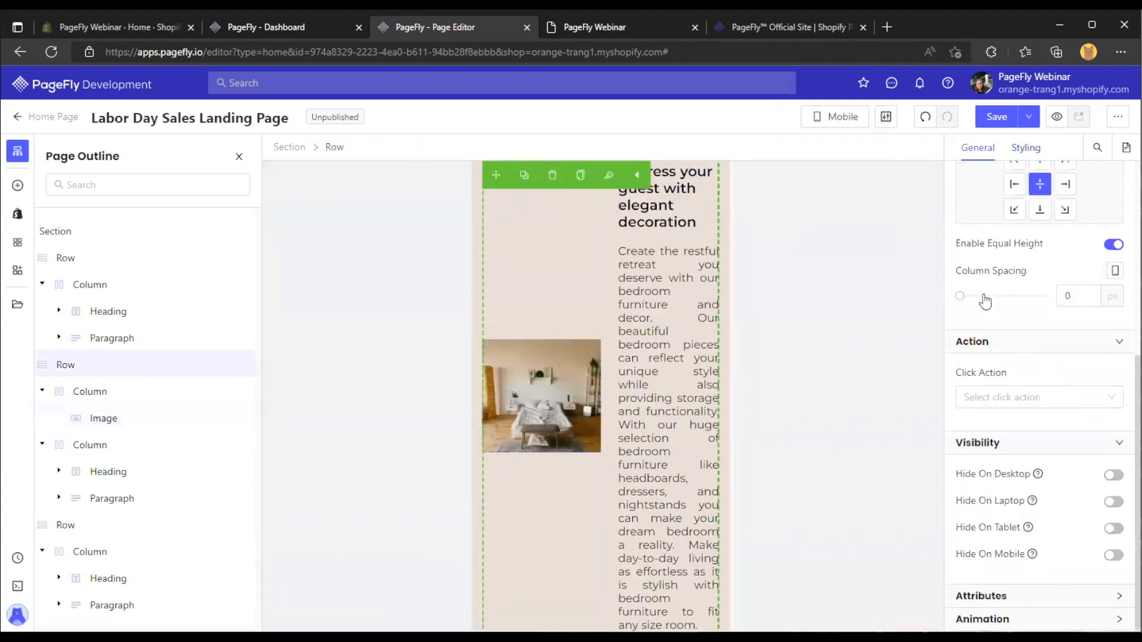
scroll(975, 318, up, 4)
click(972, 310)
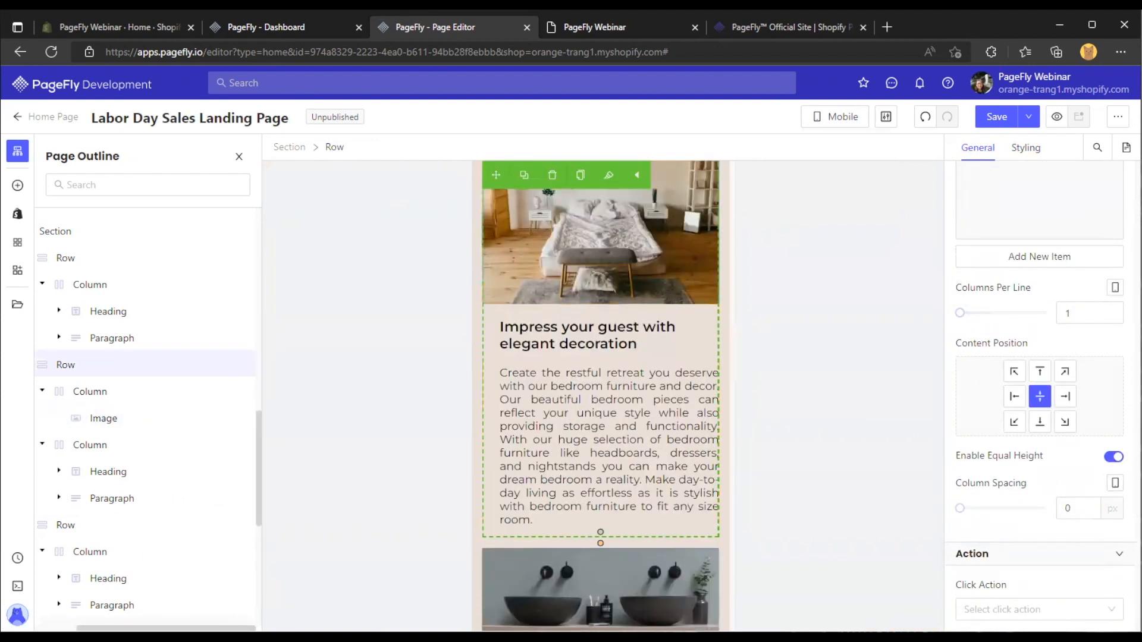
Select the bathroom image's column and collapse both columns of its row in the page outline
click(98, 622)
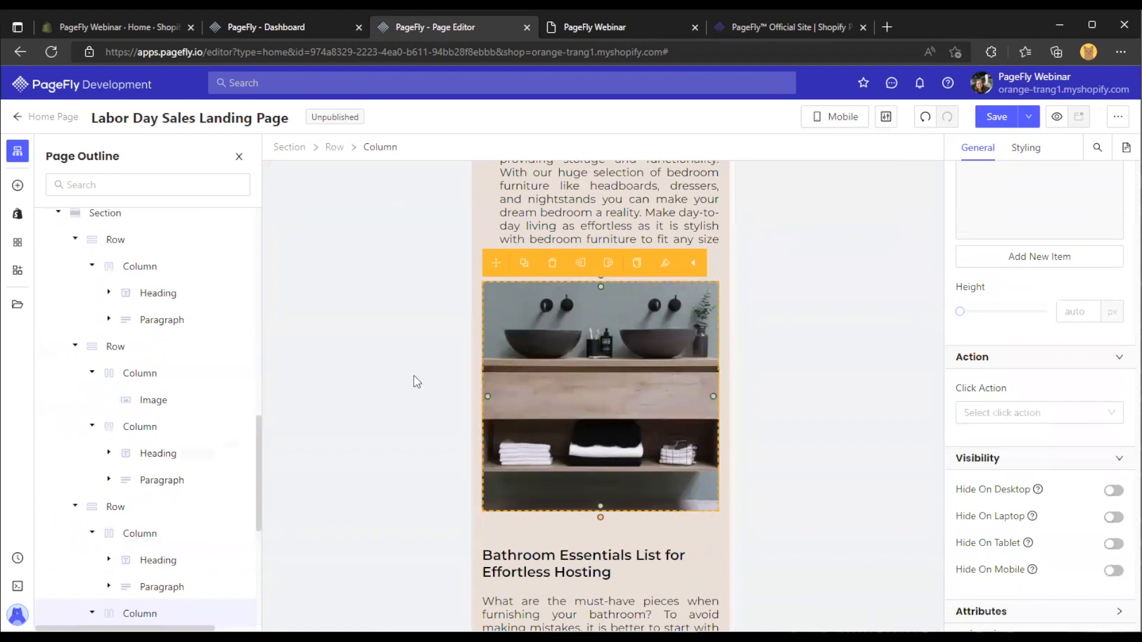
scroll(565, 412, up, 3)
scroll(149, 428, down, 3)
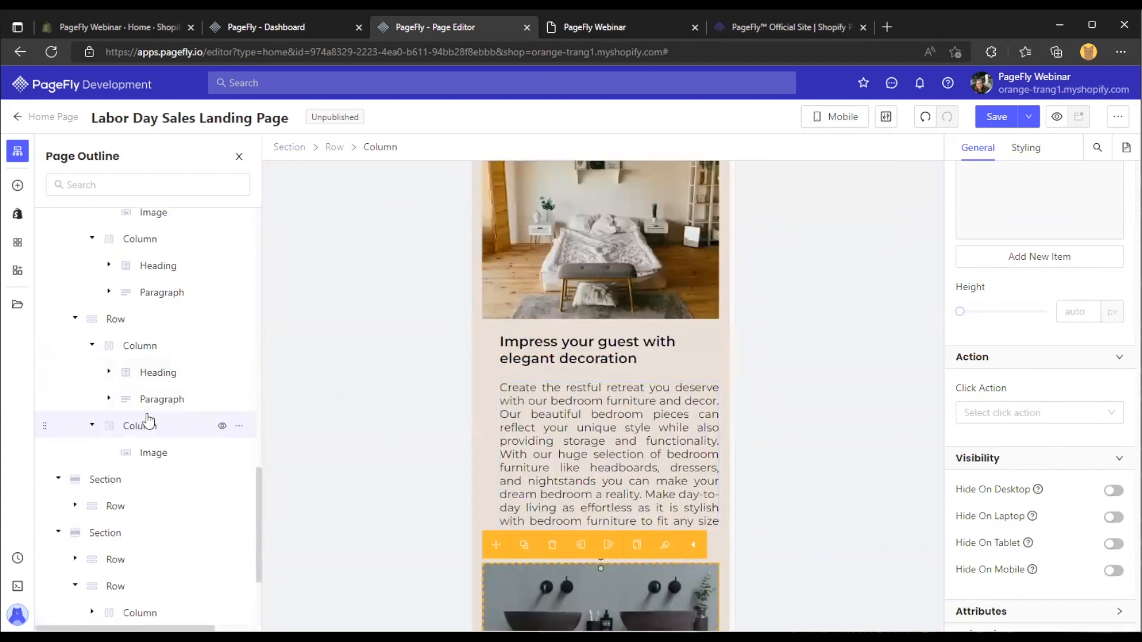
click(92, 425)
click(92, 346)
scroll(100, 393, up, 2)
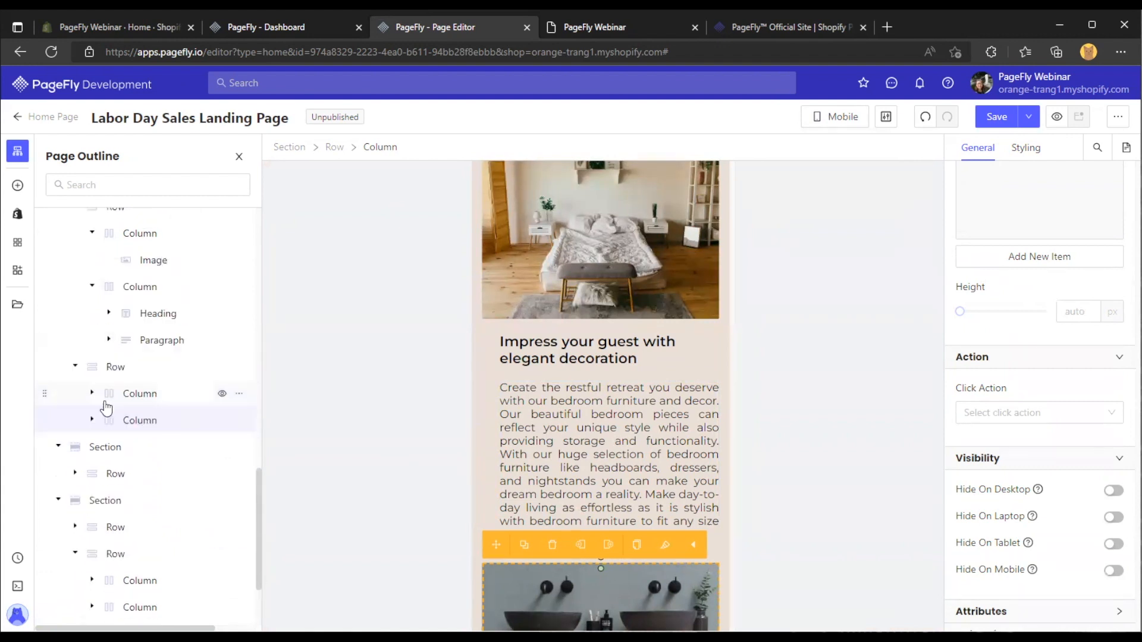
Inspect the bedroom image, its parent row and its image column in the Mobile view
click(544, 277)
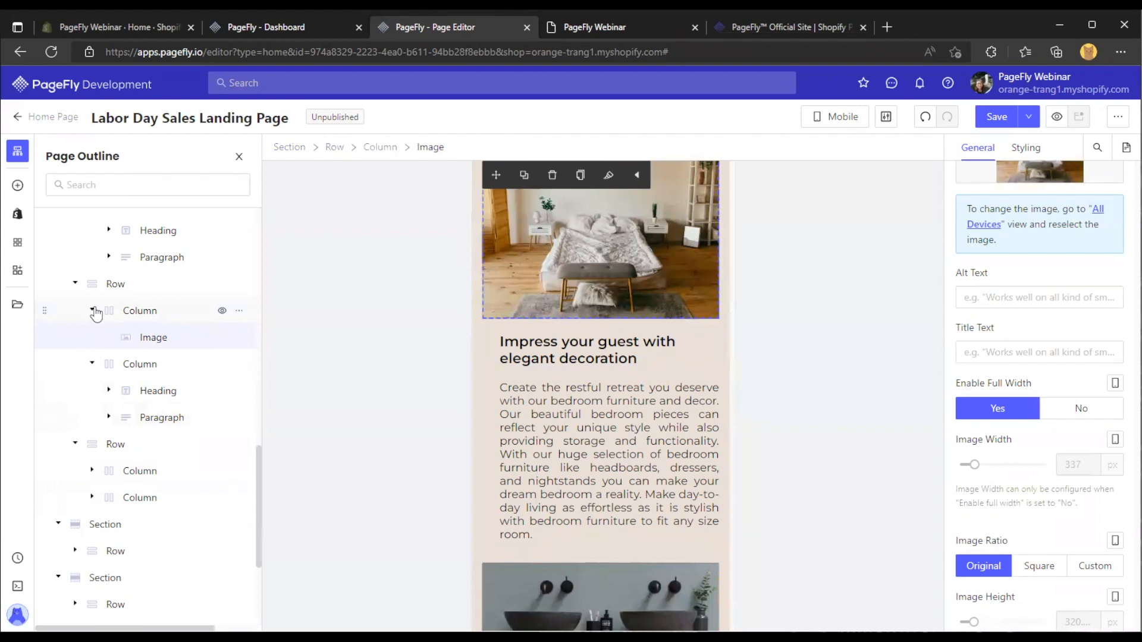
click(92, 287)
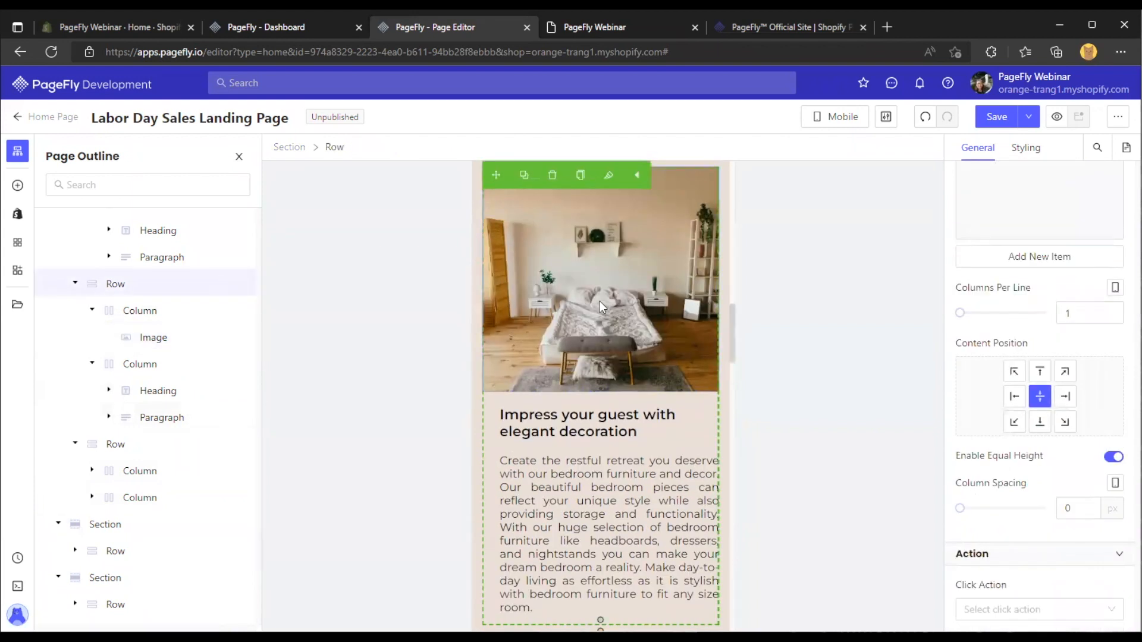
scroll(1078, 302, up, 2)
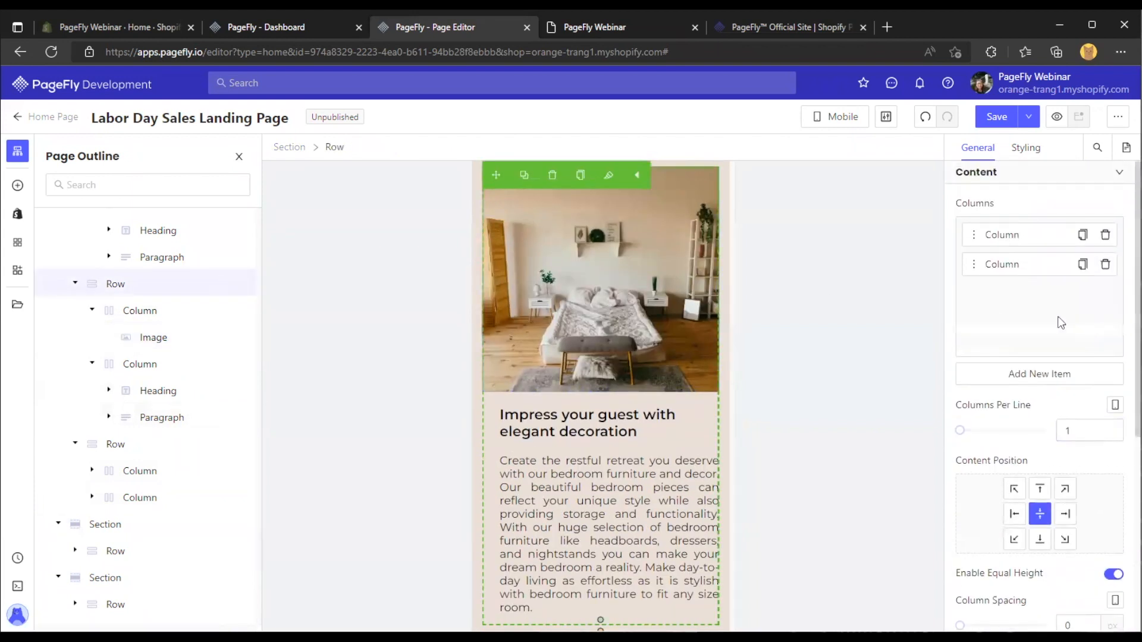
click(1016, 238)
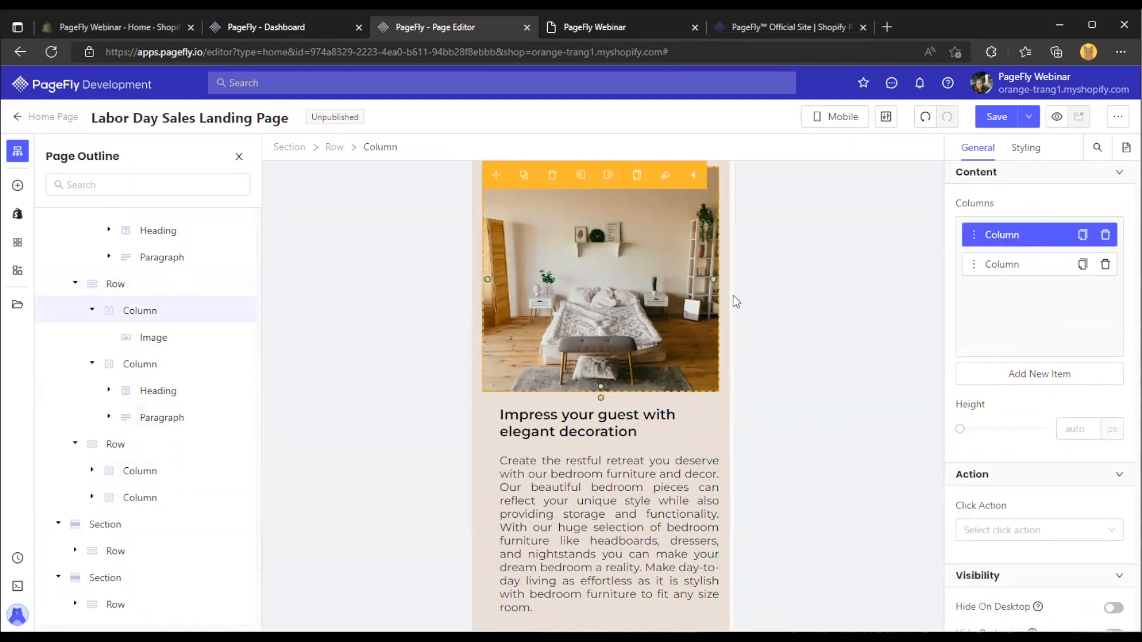
click(590, 288)
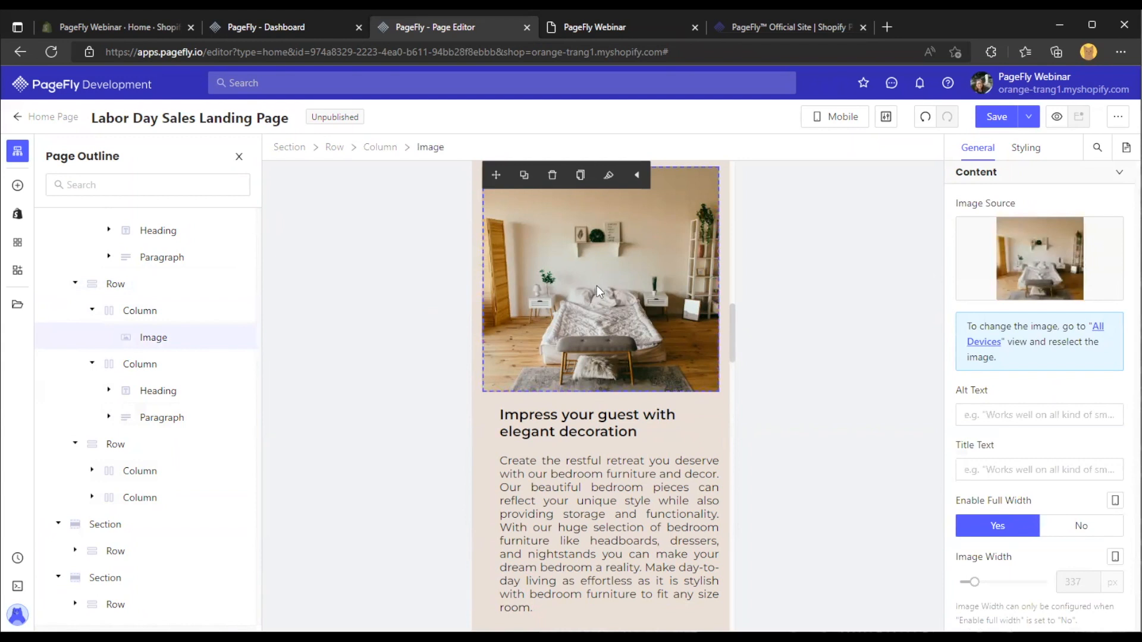
Inspect the "Impress your guest with elegant decoration" text column and its paragraph beneath the bedroom image
scroll(597, 285, down, 3)
click(151, 377)
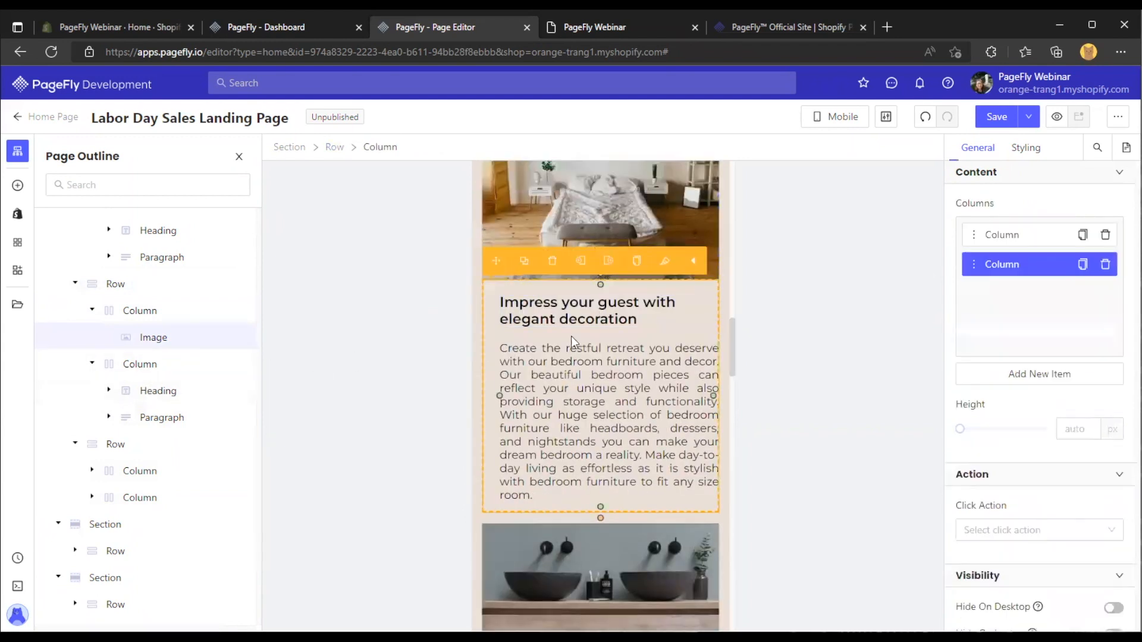
click(583, 345)
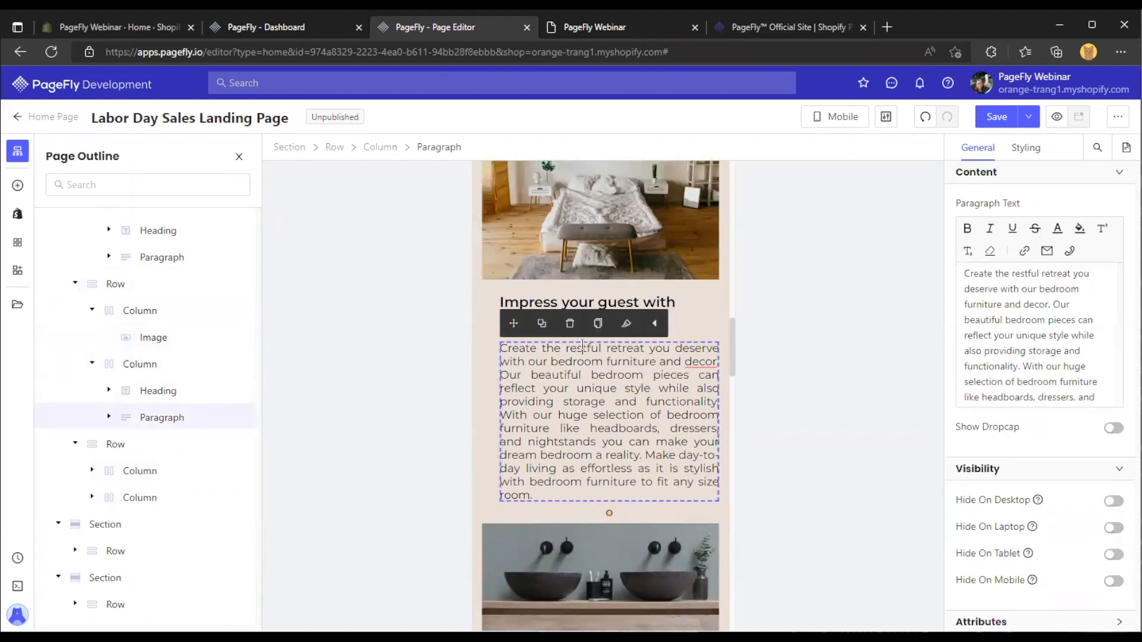
click(381, 147)
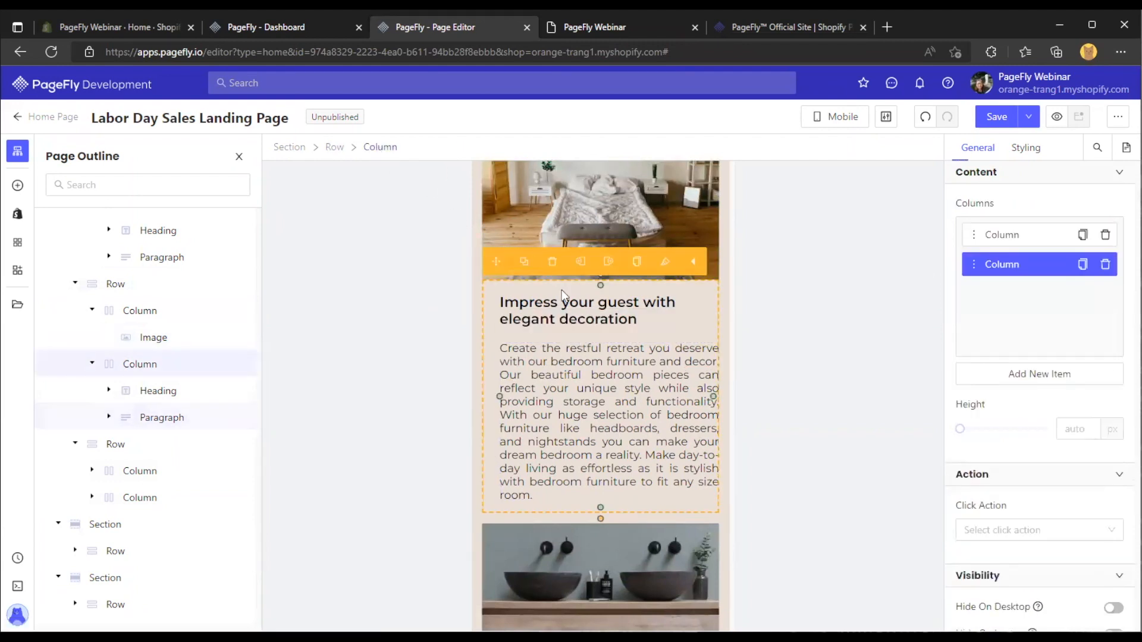
scroll(576, 327, up, 2)
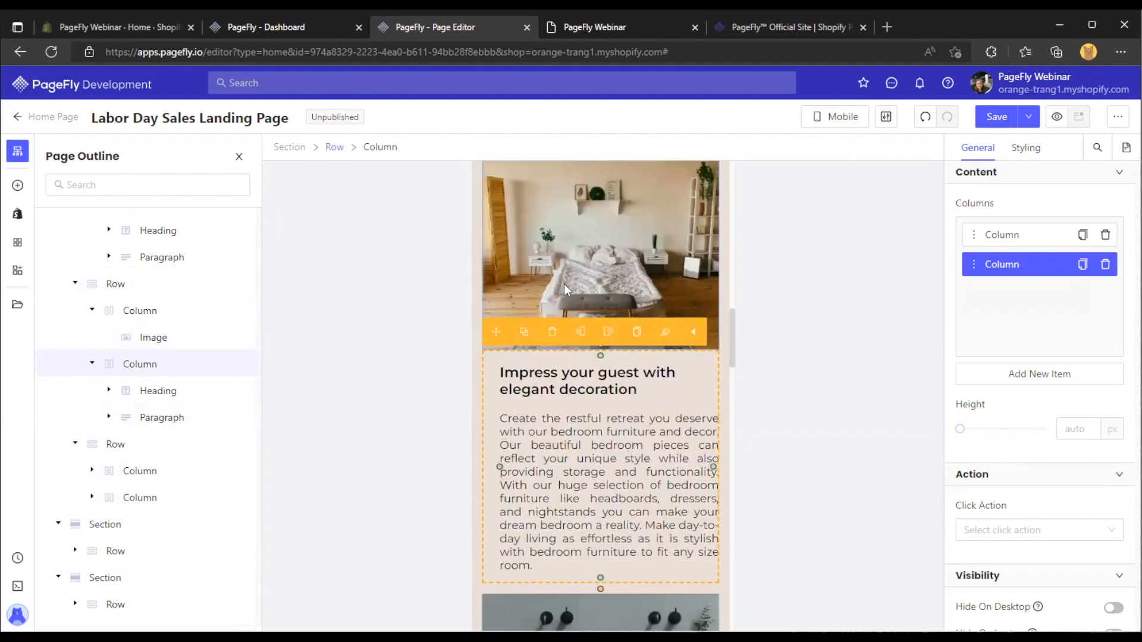
click(612, 271)
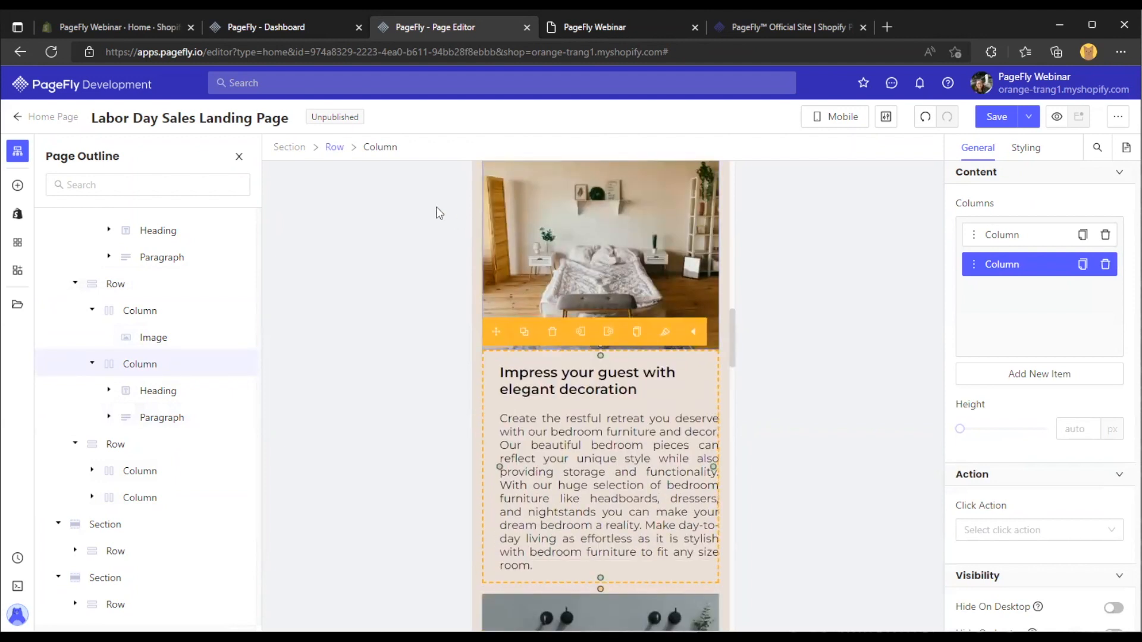
Compare the display styling of the bedroom and bathroom rows, examining the bathroom row's Flex wrap setting
click(335, 149)
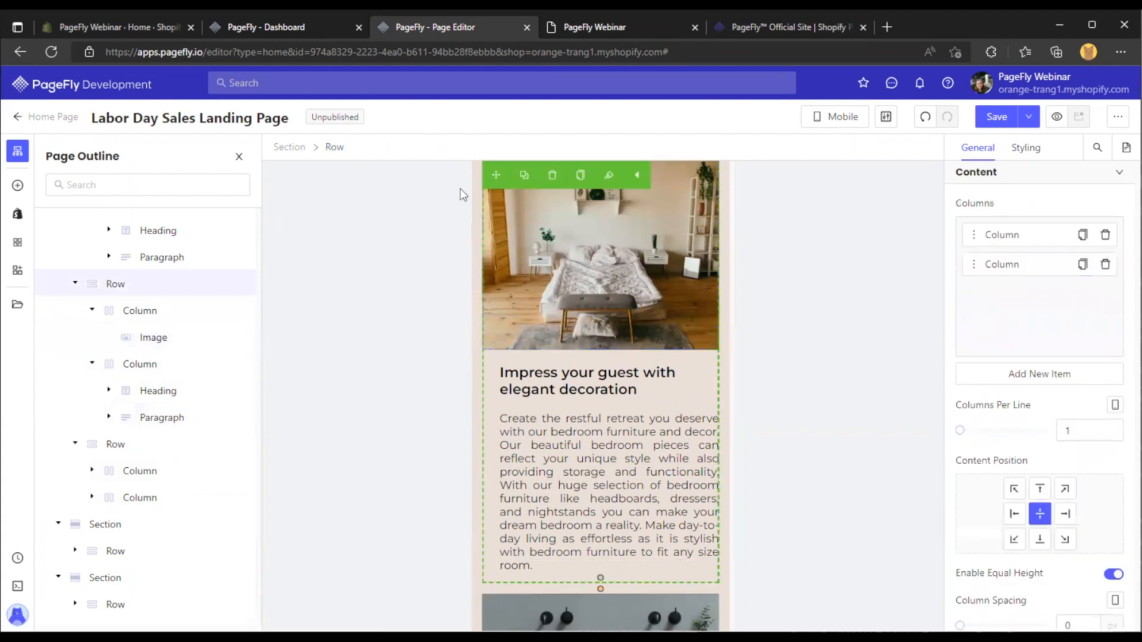
click(1026, 153)
scroll(1023, 263, down, 10)
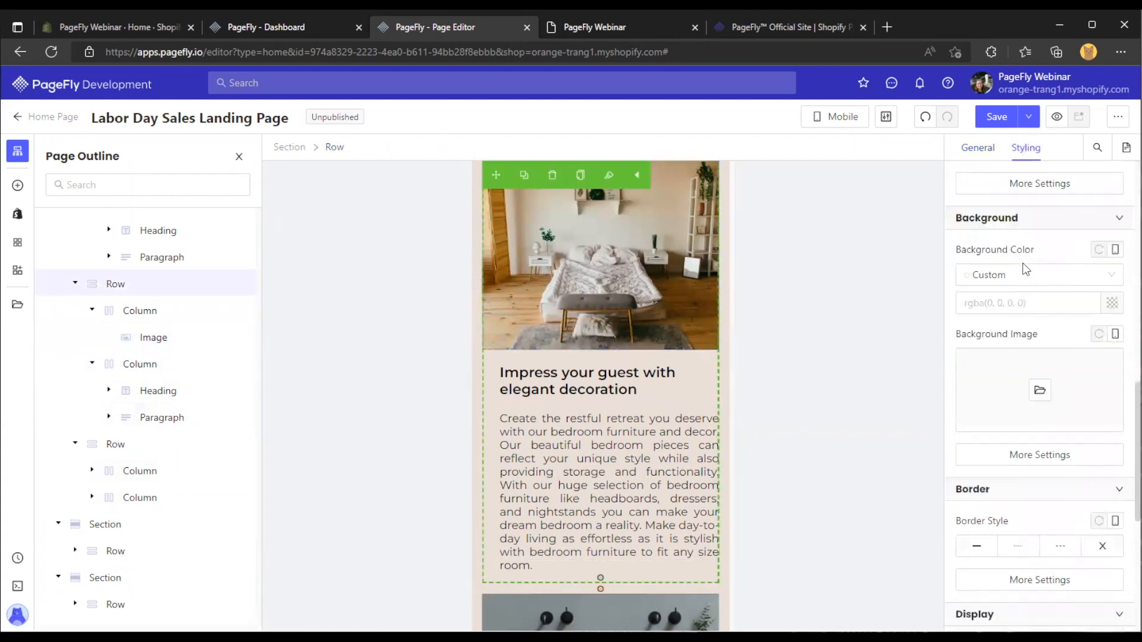
click(1094, 305)
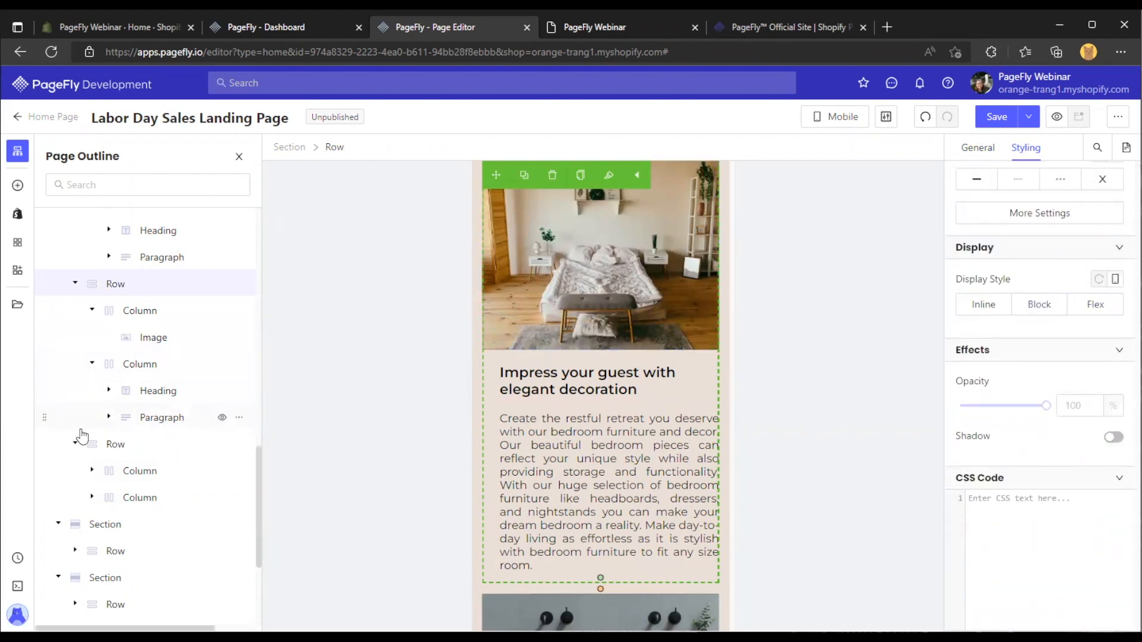
click(124, 444)
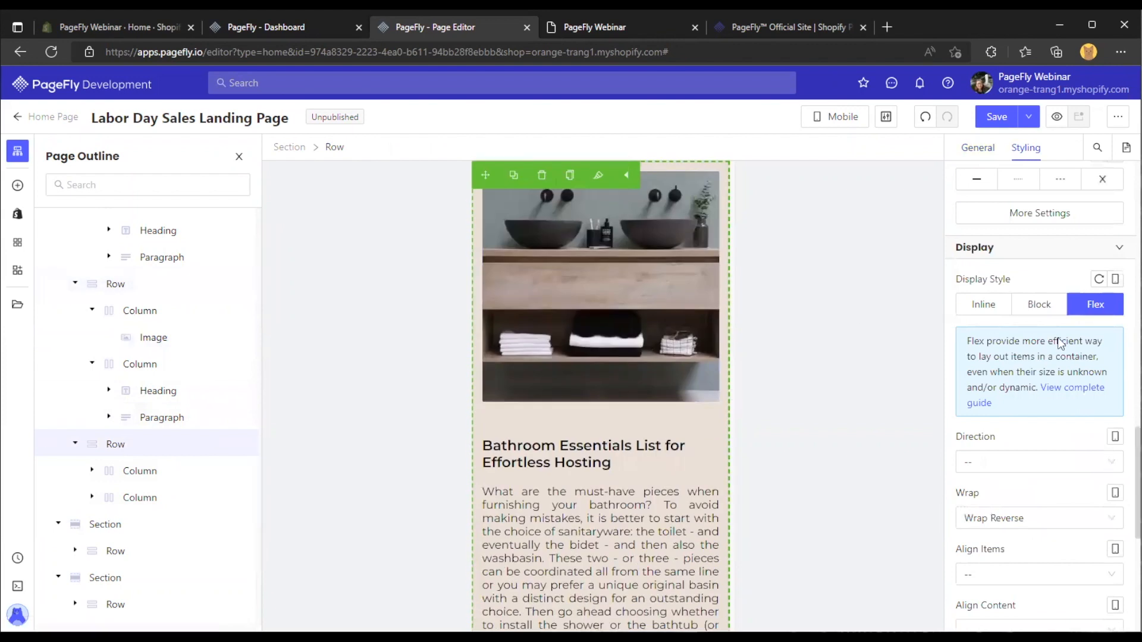
scroll(1092, 312, down, 3)
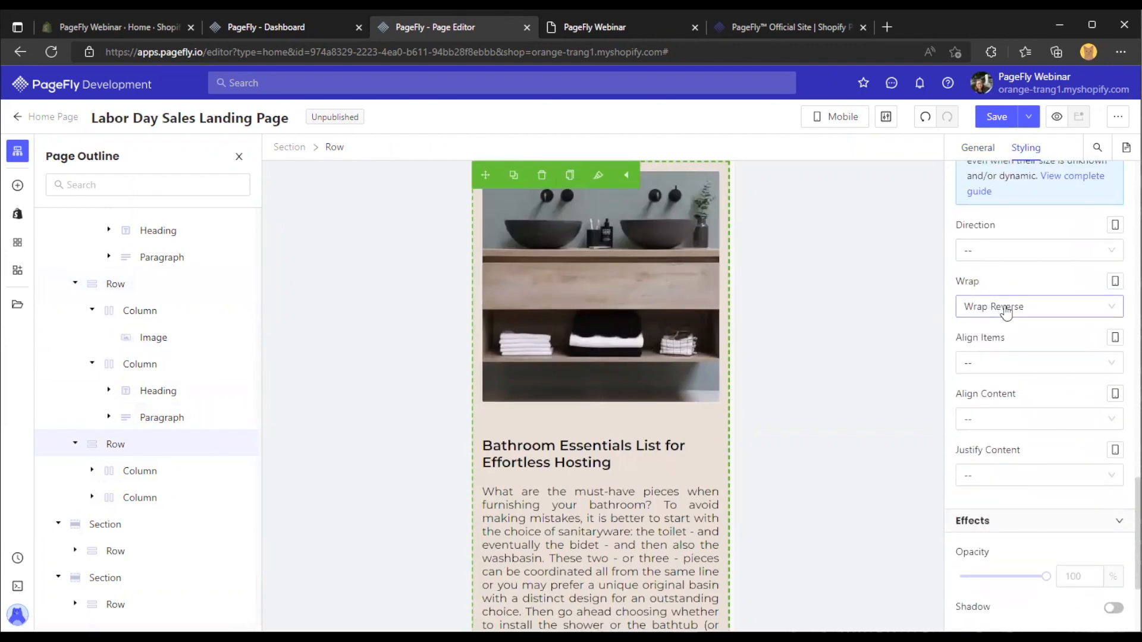
In the All Devices view, set the LABOR DAY SALES section's background image overlay color to rgba(11, 11, 11, 0.42)
click(839, 119)
click(840, 145)
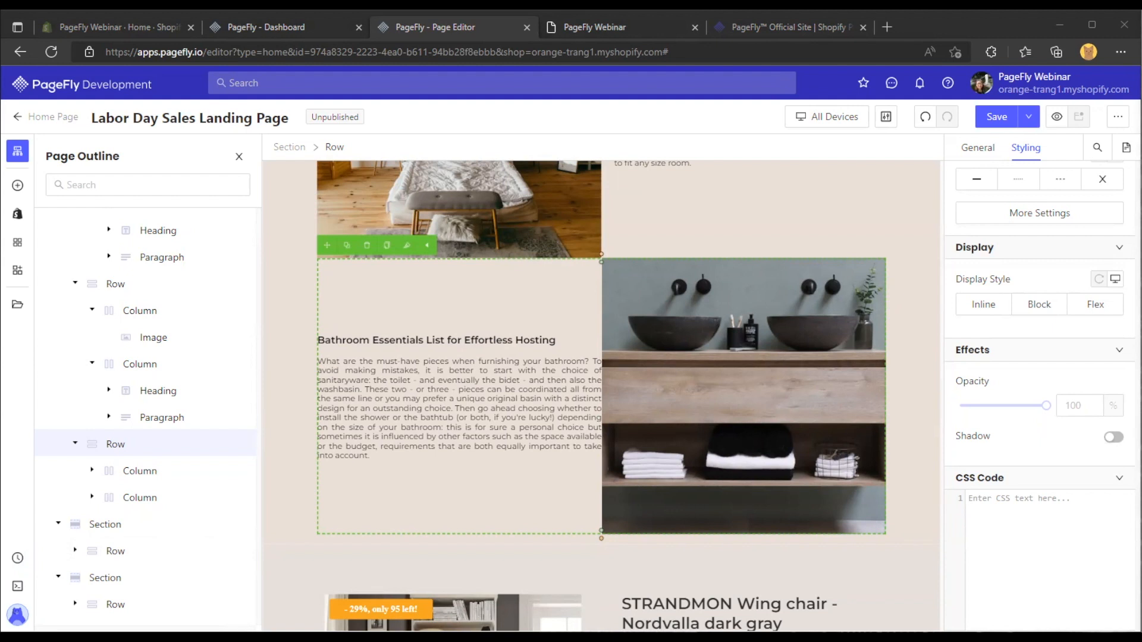
scroll(641, 327, up, 15)
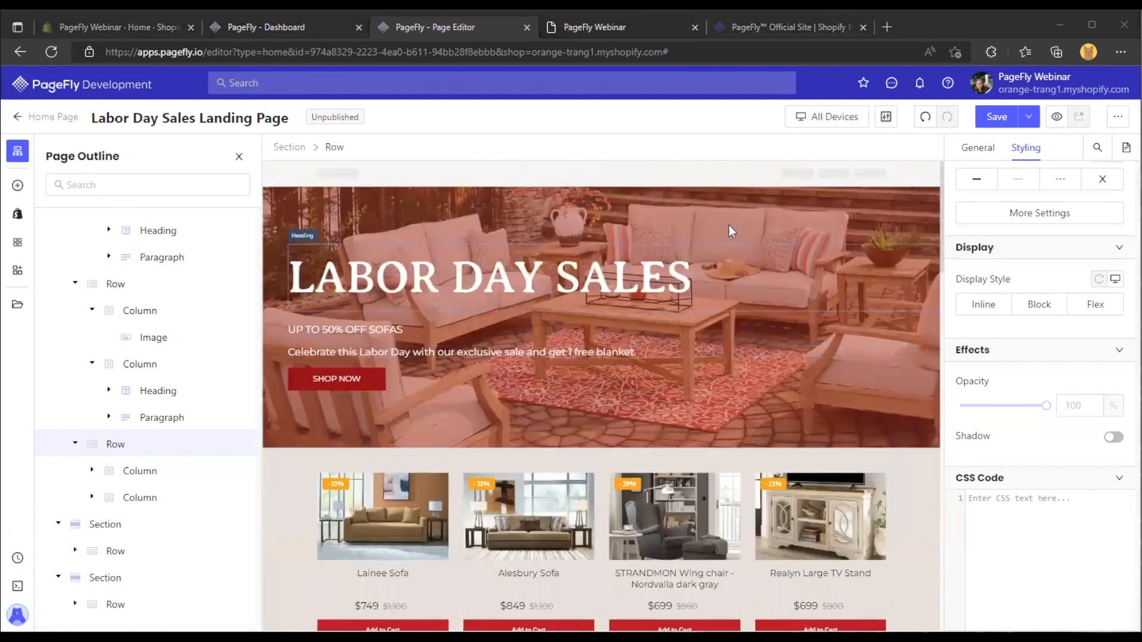
click(771, 199)
scroll(1038, 220, up, 5)
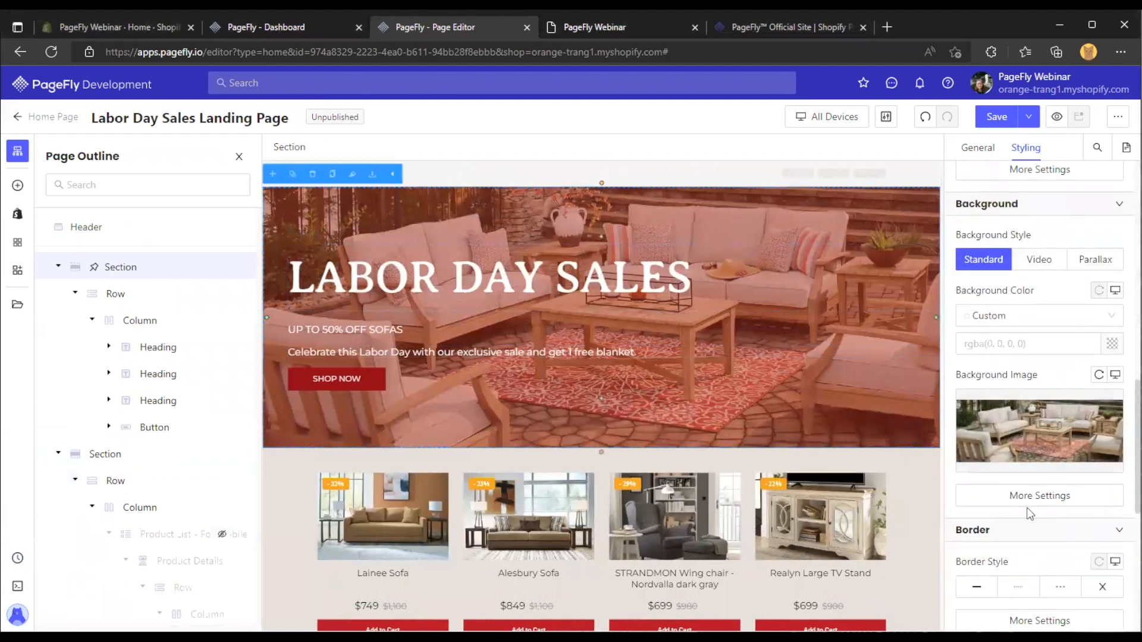
click(990, 498)
click(856, 612)
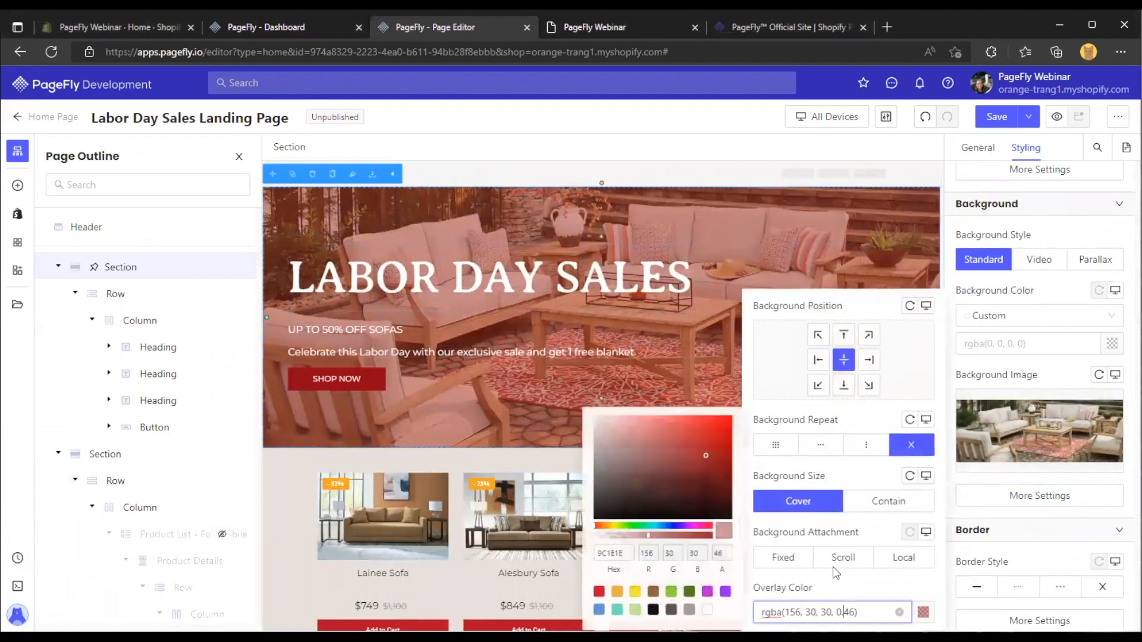
click(619, 535)
drag(594, 519, 591, 515)
click(641, 537)
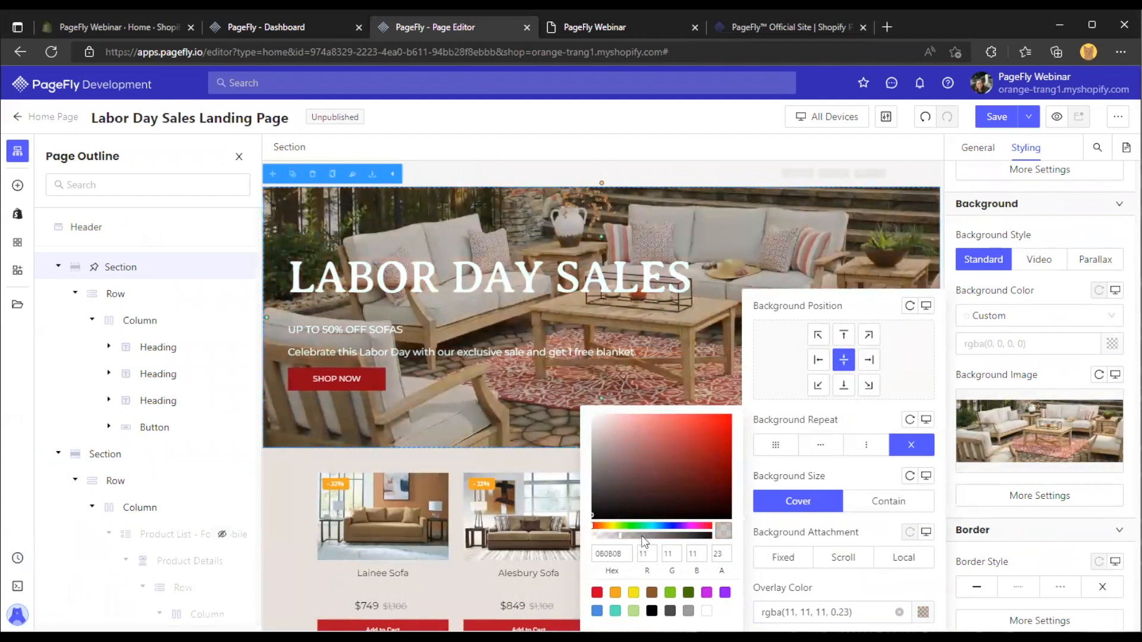
click(1006, 370)
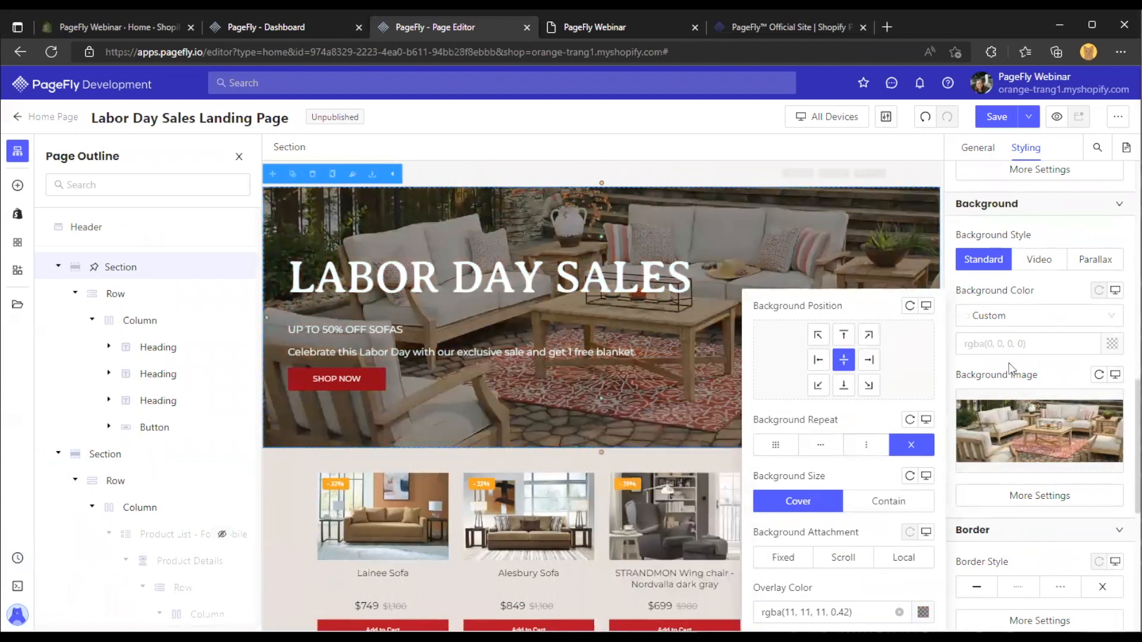
click(1011, 365)
Switch to the Mobile view and examine the hero section's background, spacing and typography styling
click(812, 119)
click(823, 210)
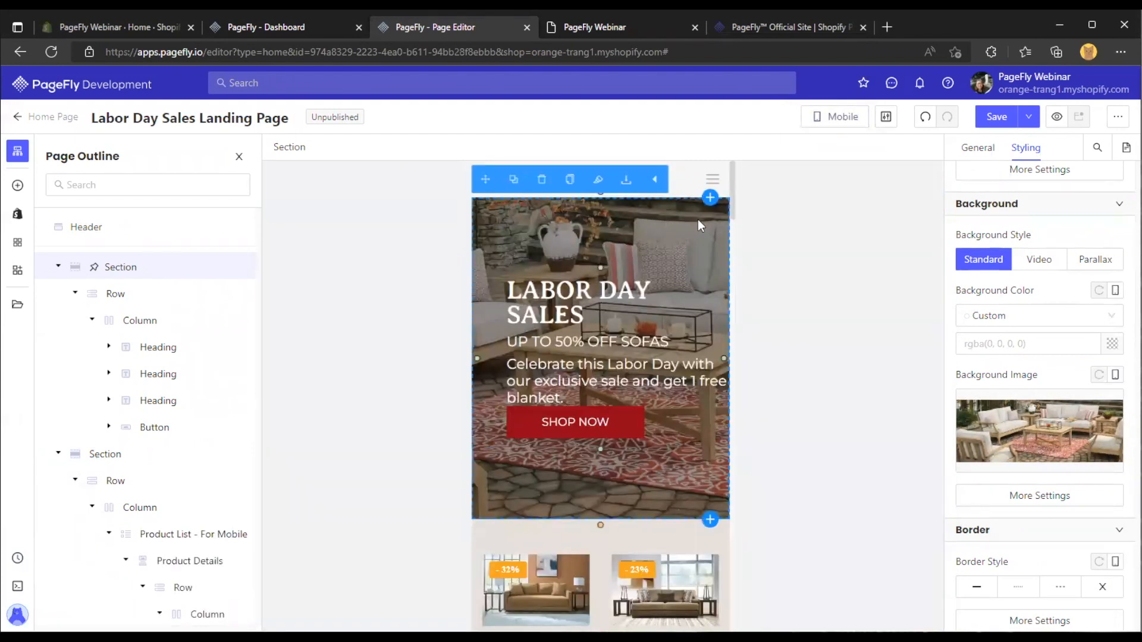
mouse_move(1011, 436)
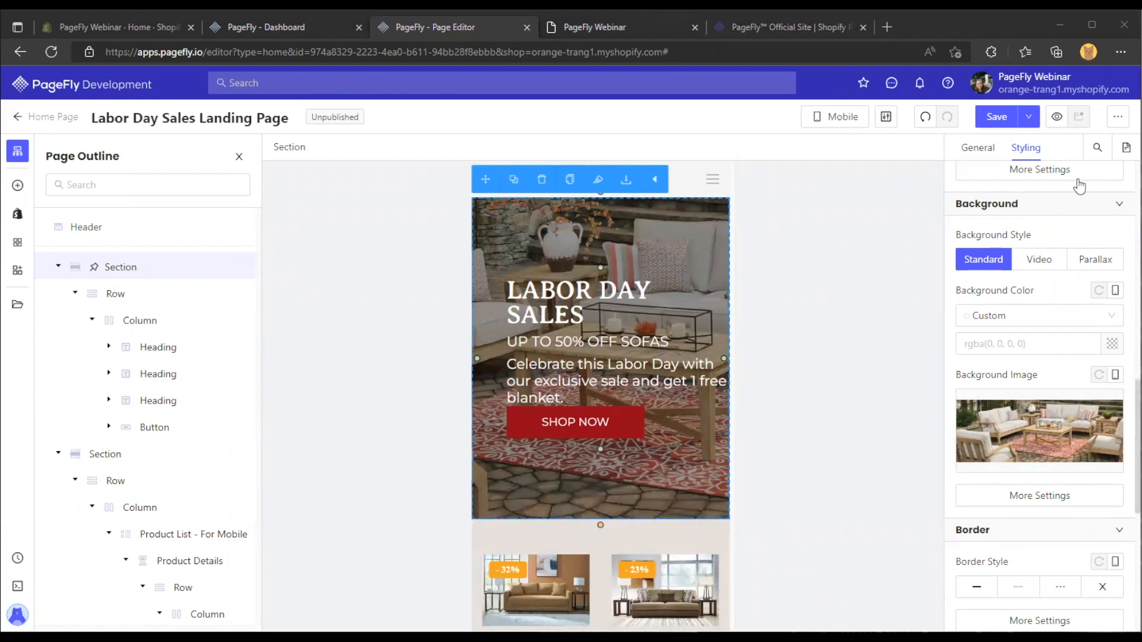
click(1036, 150)
scroll(1043, 189, down, 8)
scroll(1022, 291, up, 1)
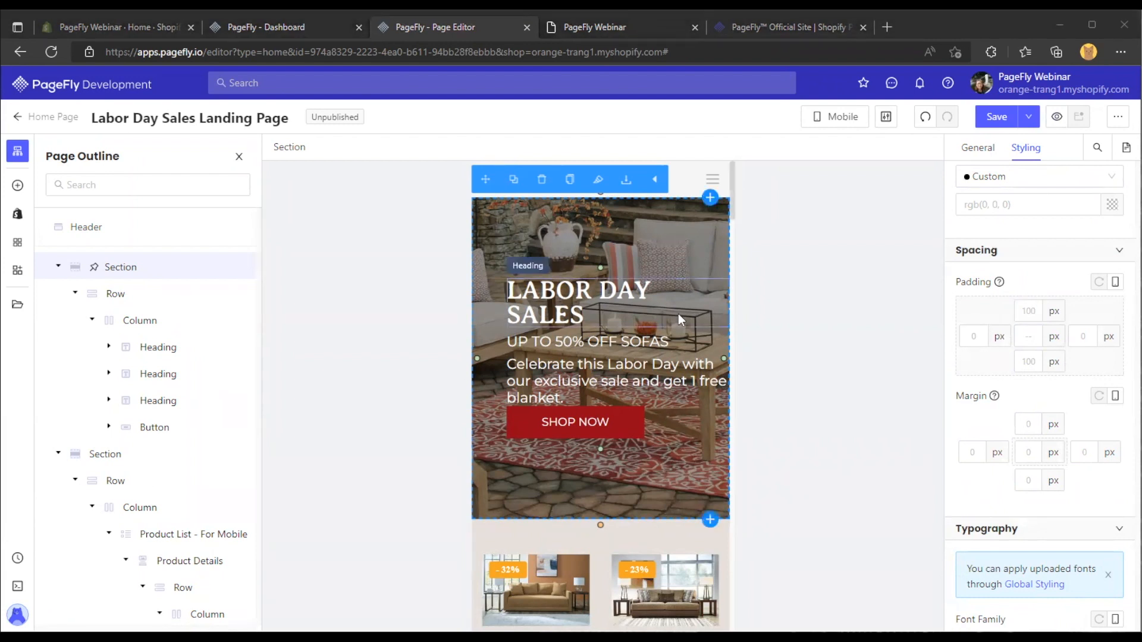
scroll(1014, 286, down, 5)
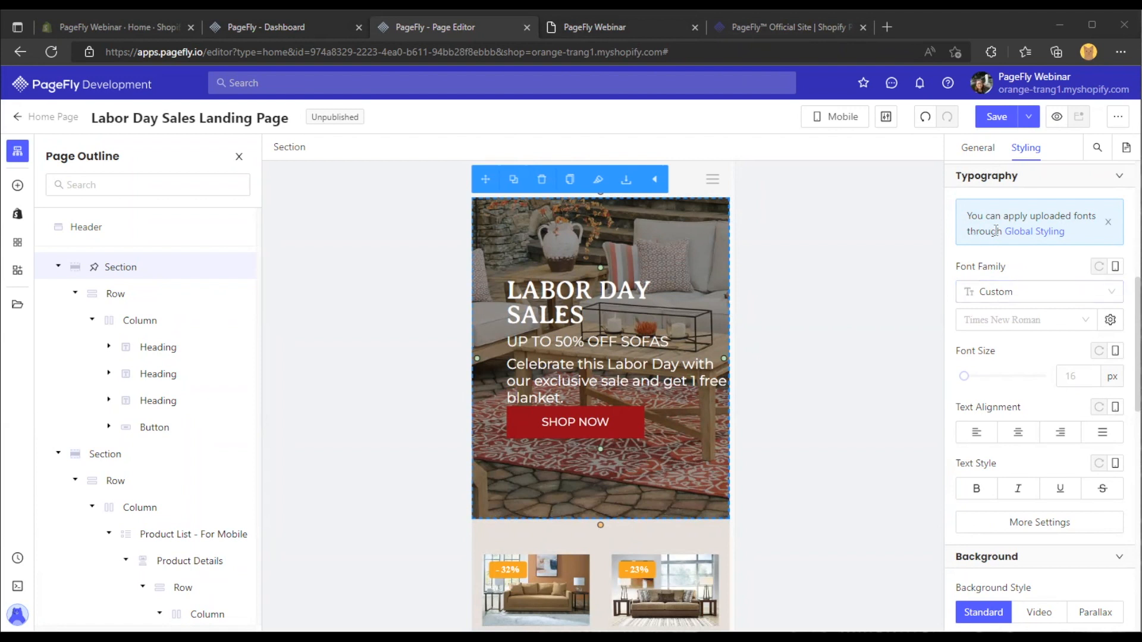
Try a height rule in vw units in the hero section's mobile CSS code and clear it
scroll(1029, 207, down, 10)
click(1025, 561)
text(height: )
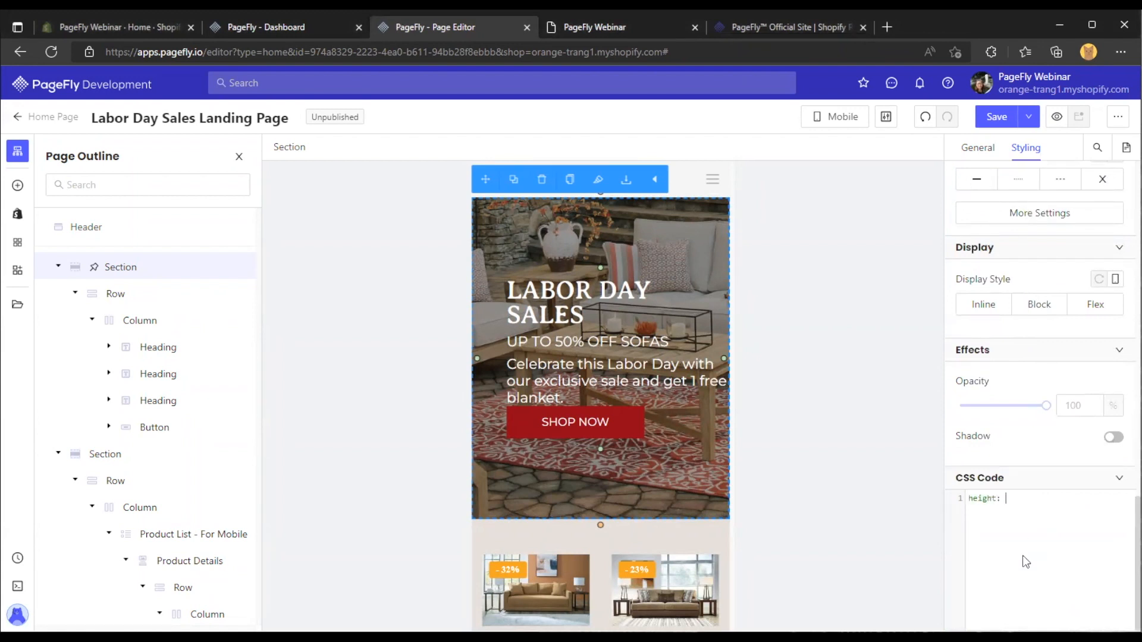
text(vw;)
key(ctrl+a)
key(BackSpace)
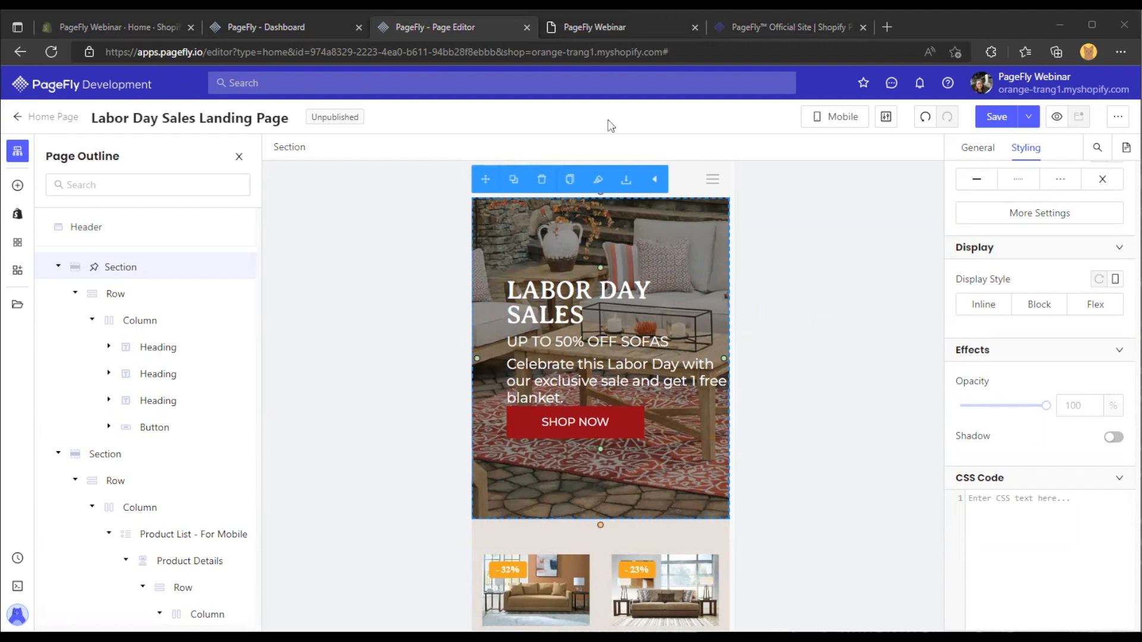
Return to the All Devices view and set Enable Sticky Top to No for the hero section
click(844, 119)
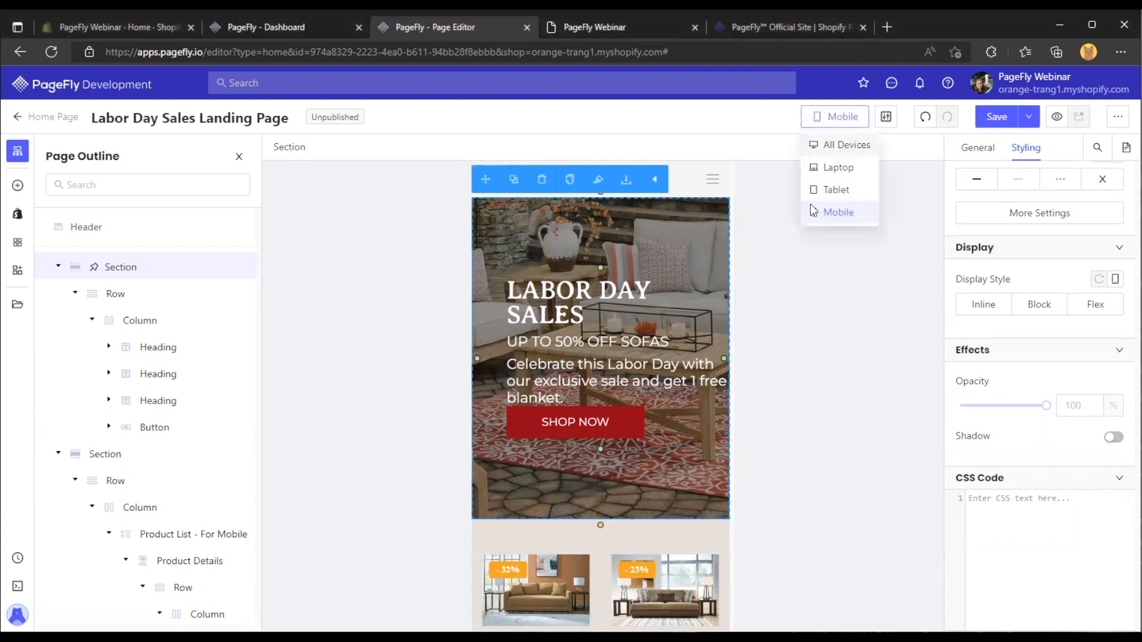
click(841, 149)
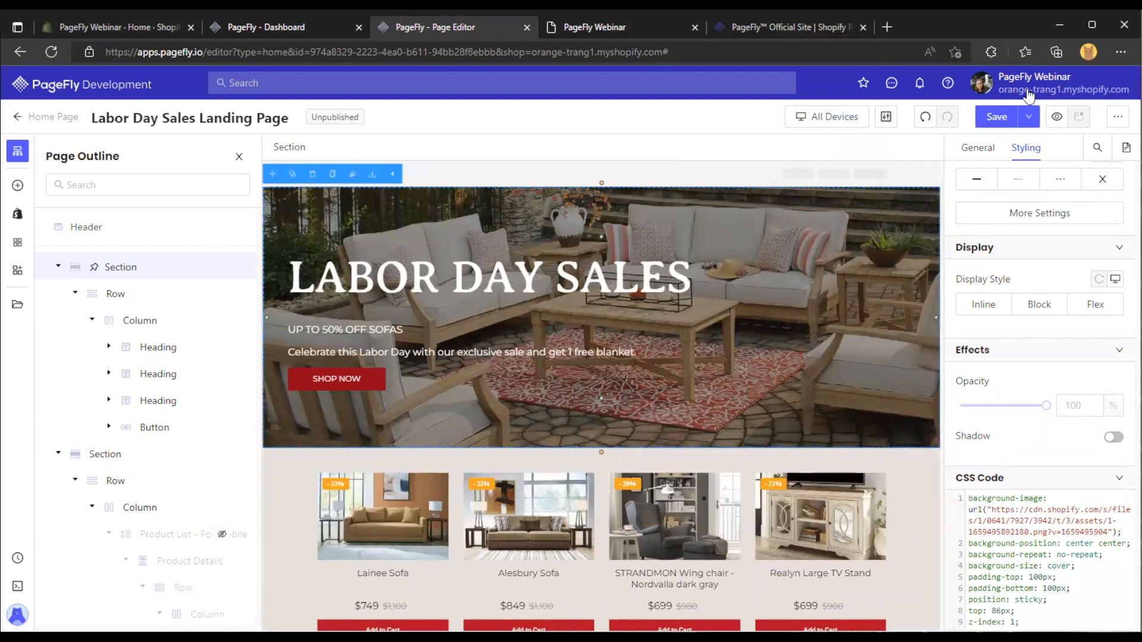
click(978, 150)
click(1069, 269)
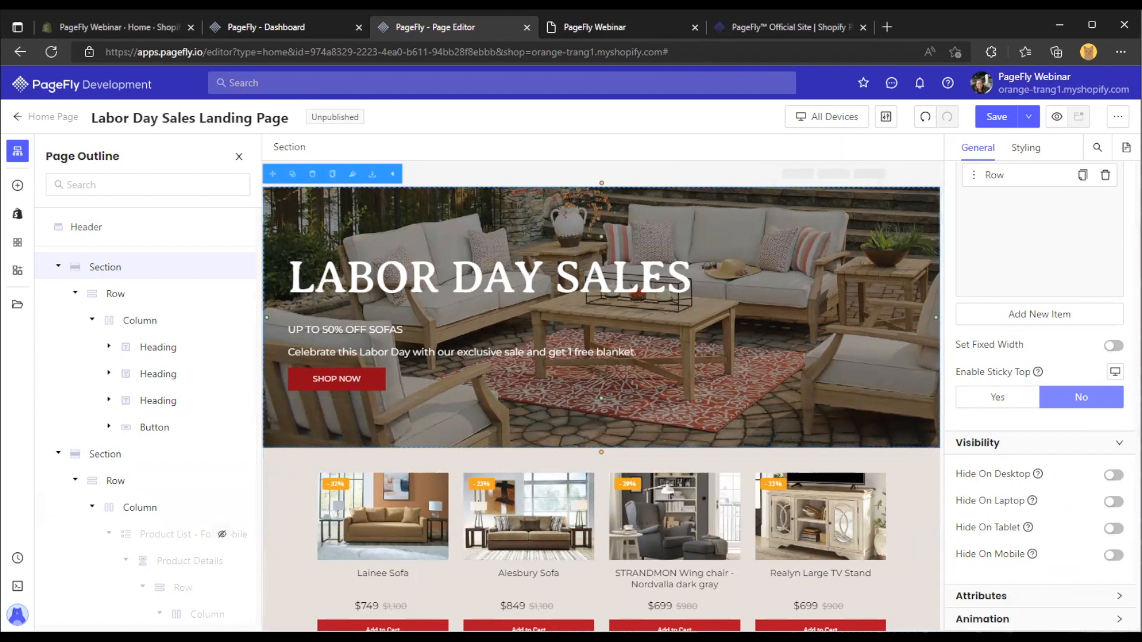
Review the hero section's per-device visibility options, including Hide On Desktop and Hide On Laptop
key(alt+Tab)
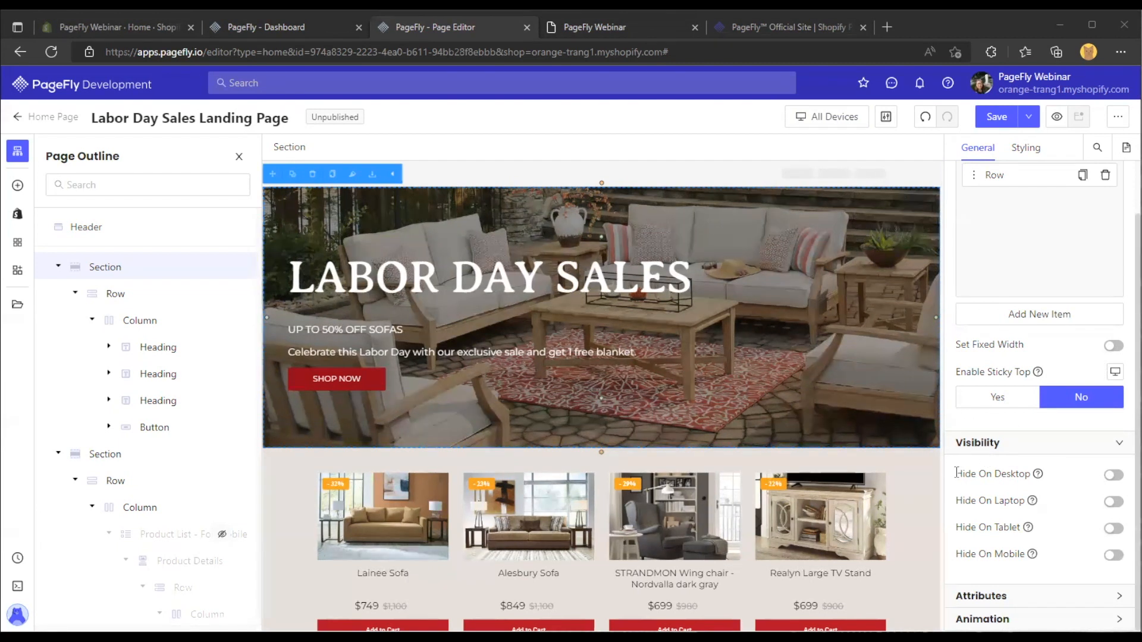
drag(956, 473, 1030, 474)
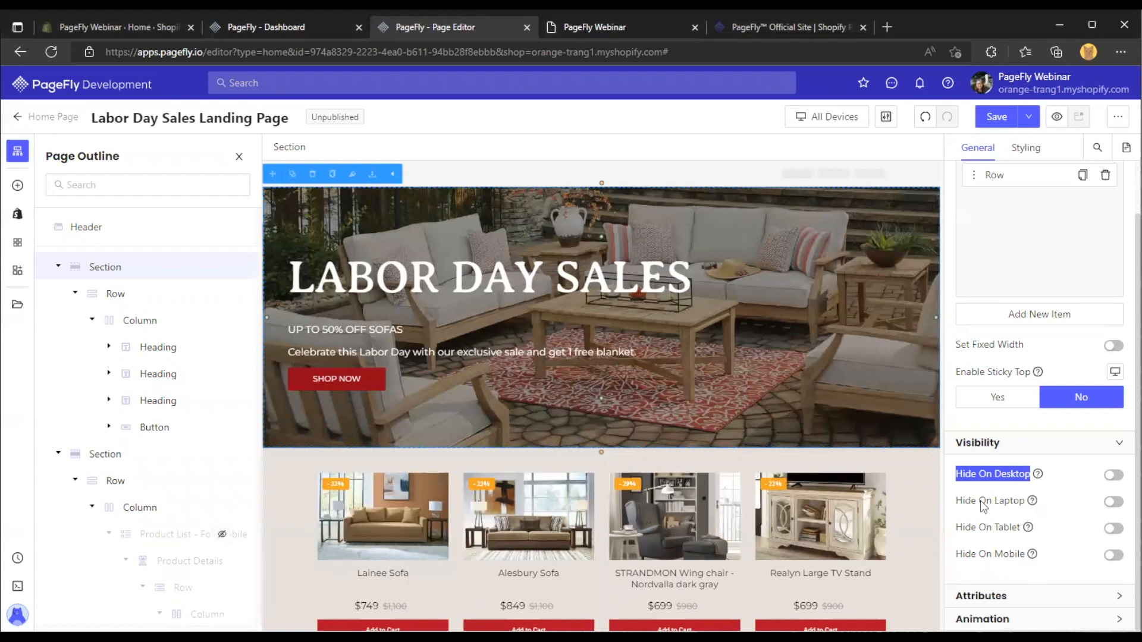
click(964, 504)
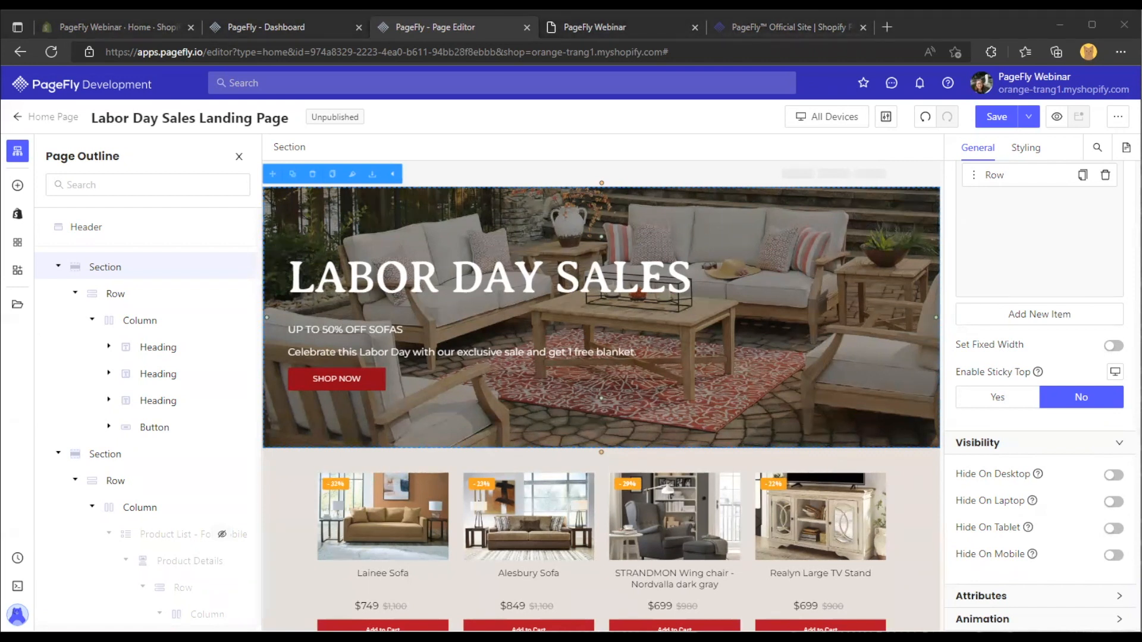
Close the page outline and insert a plain Heading element between the hero section and the product list
click(238, 157)
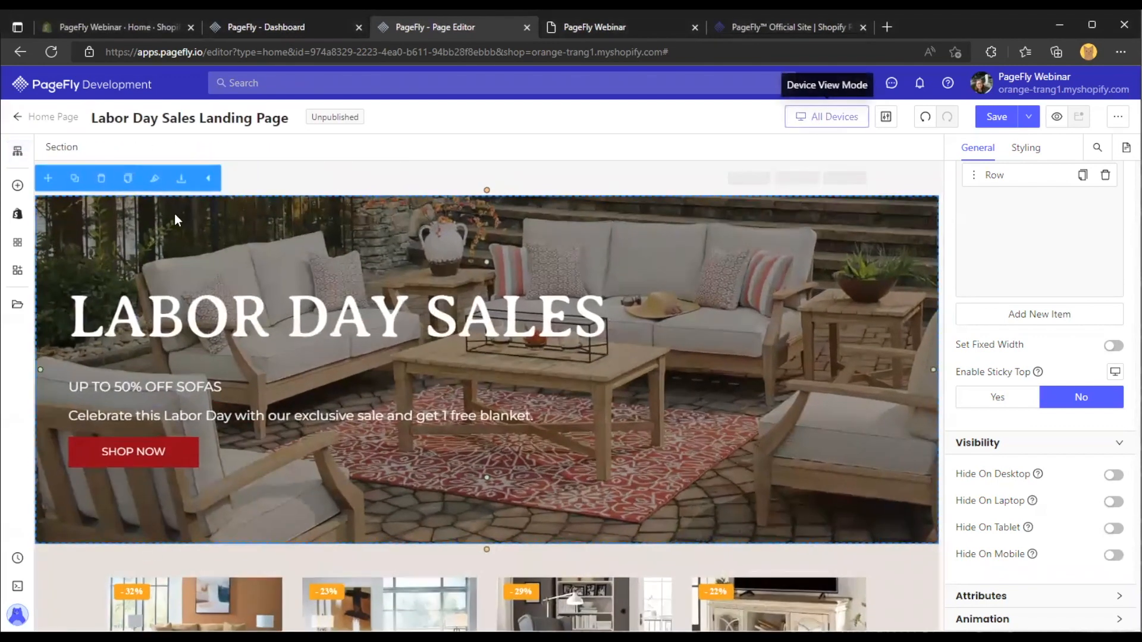
click(18, 186)
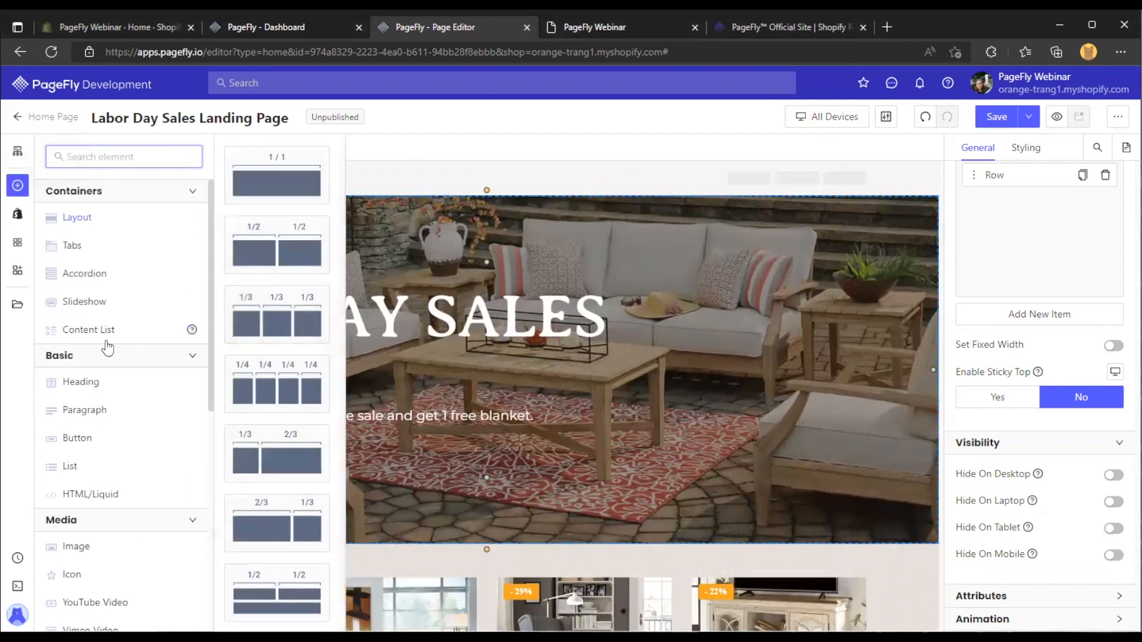
click(95, 386)
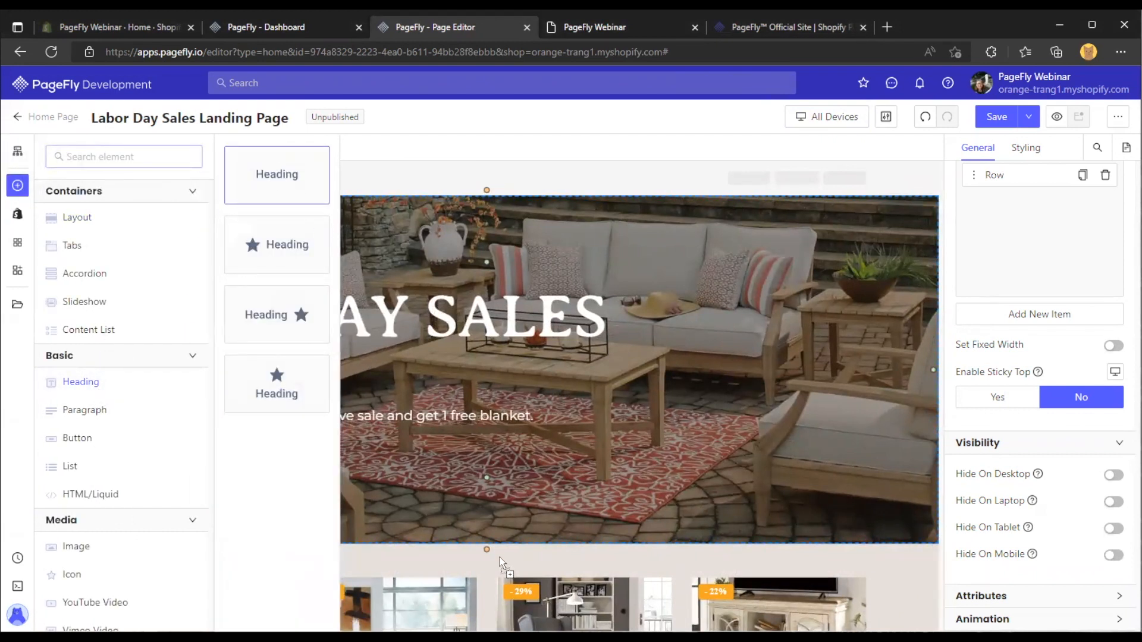
drag(501, 564, 509, 542)
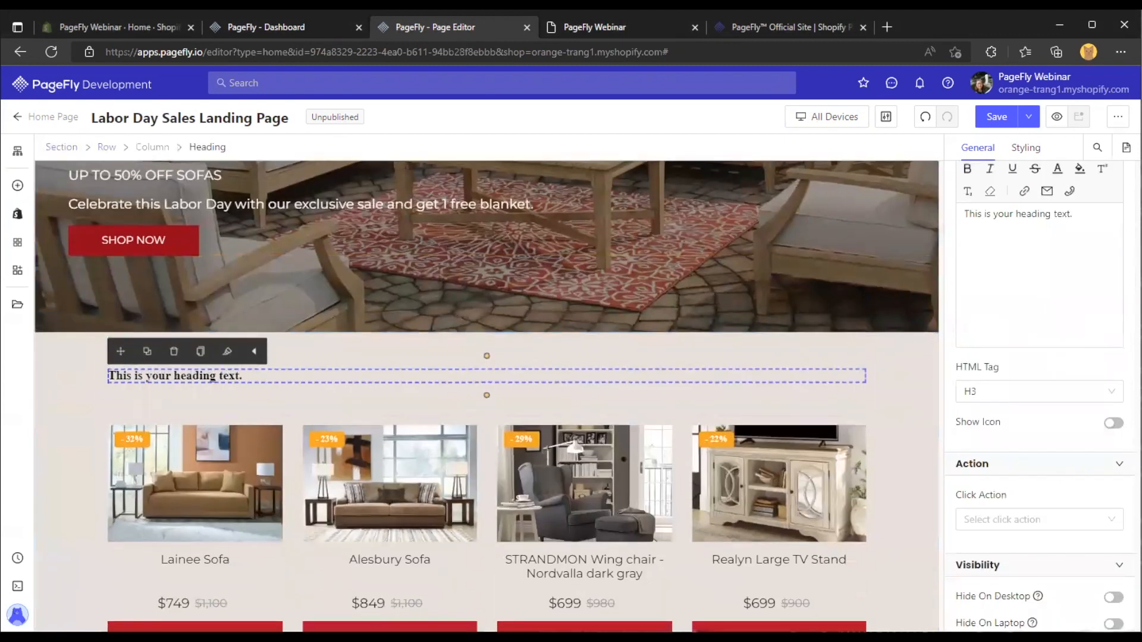
Hide the new heading on desktop, laptop and tablet, leaving it shown only on mobile
click(1112, 452)
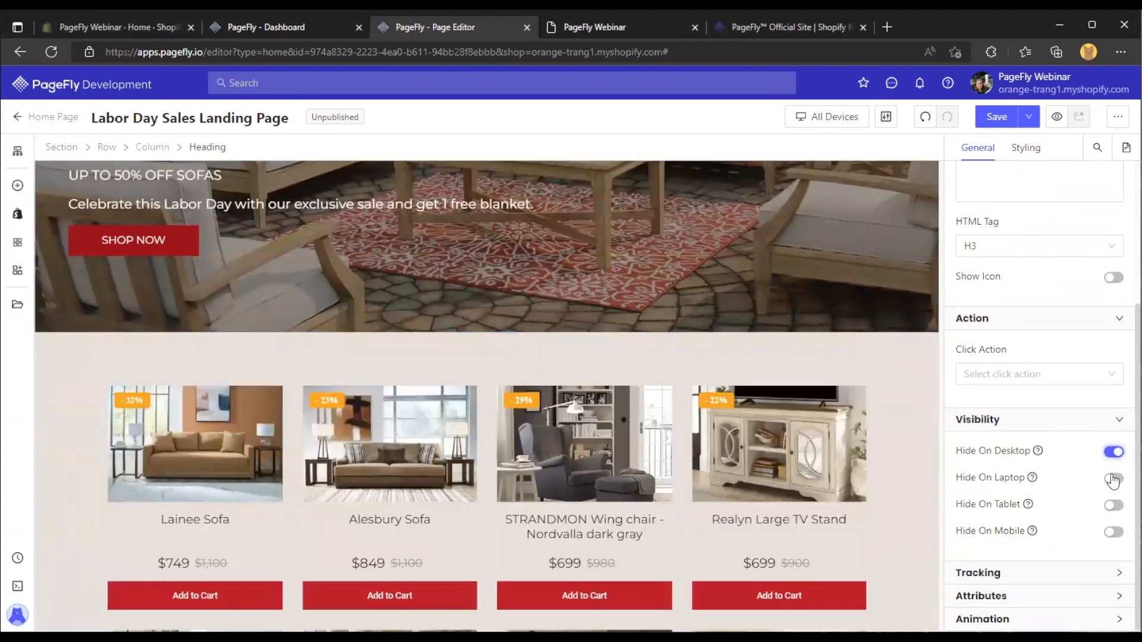
click(1113, 452)
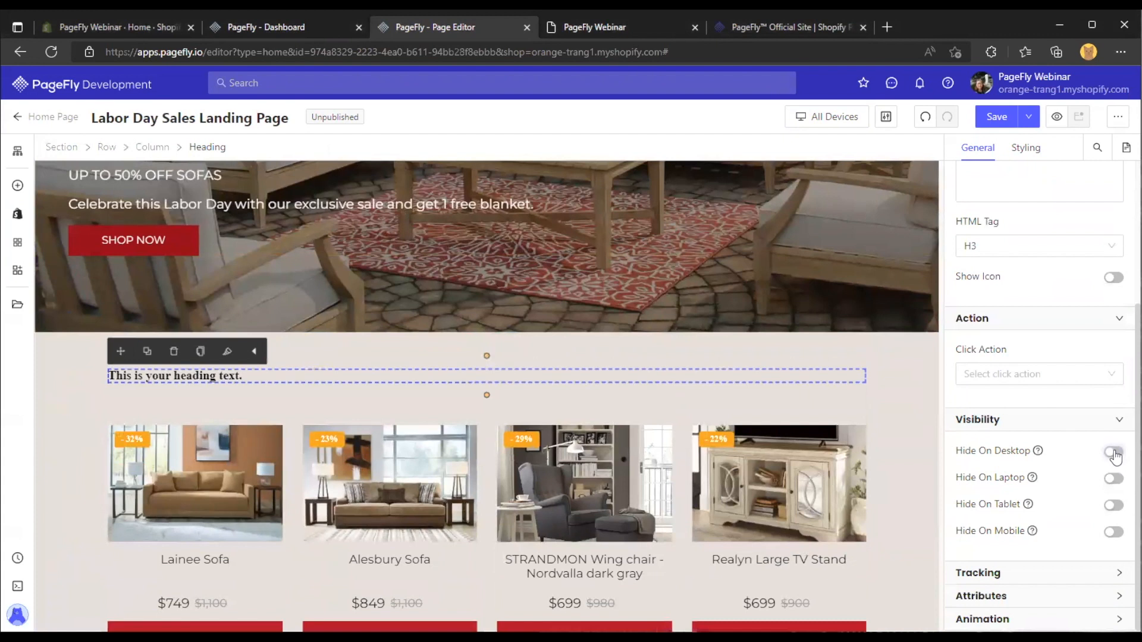
click(1113, 452)
click(1113, 479)
click(1113, 505)
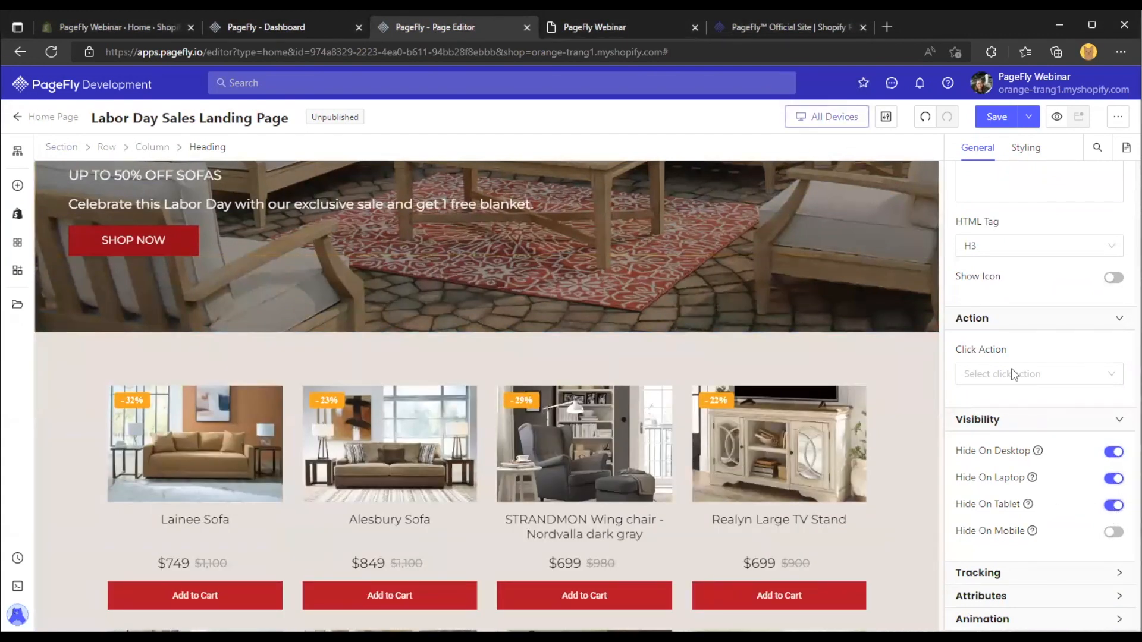
Check the new heading in the Mobile view and compare its visibility settings with those of its parent section
click(833, 117)
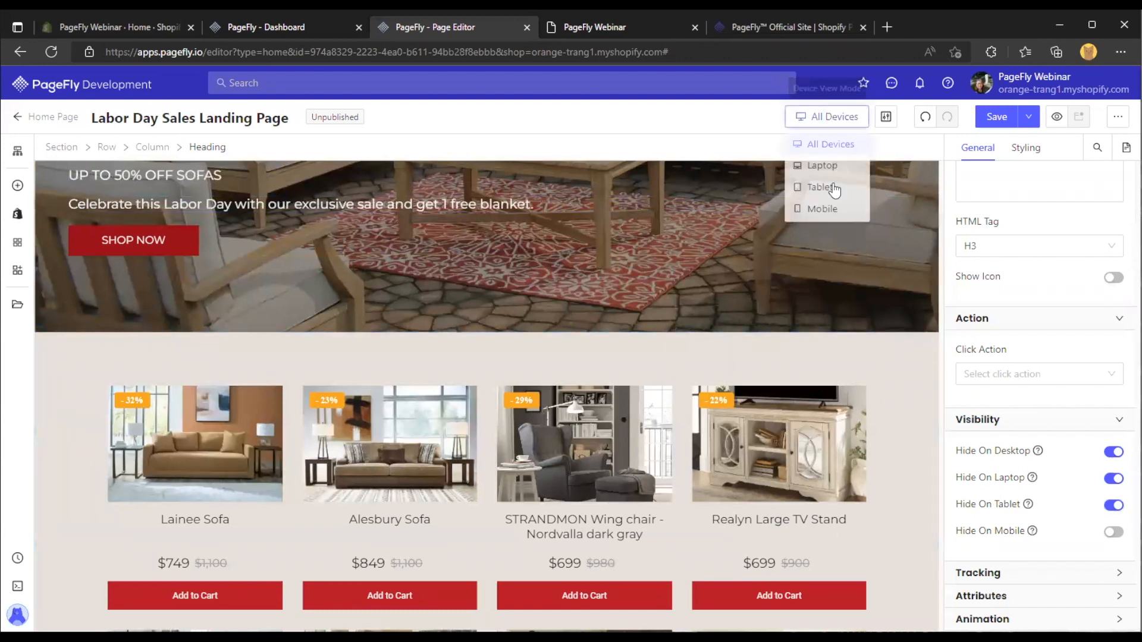
click(822, 213)
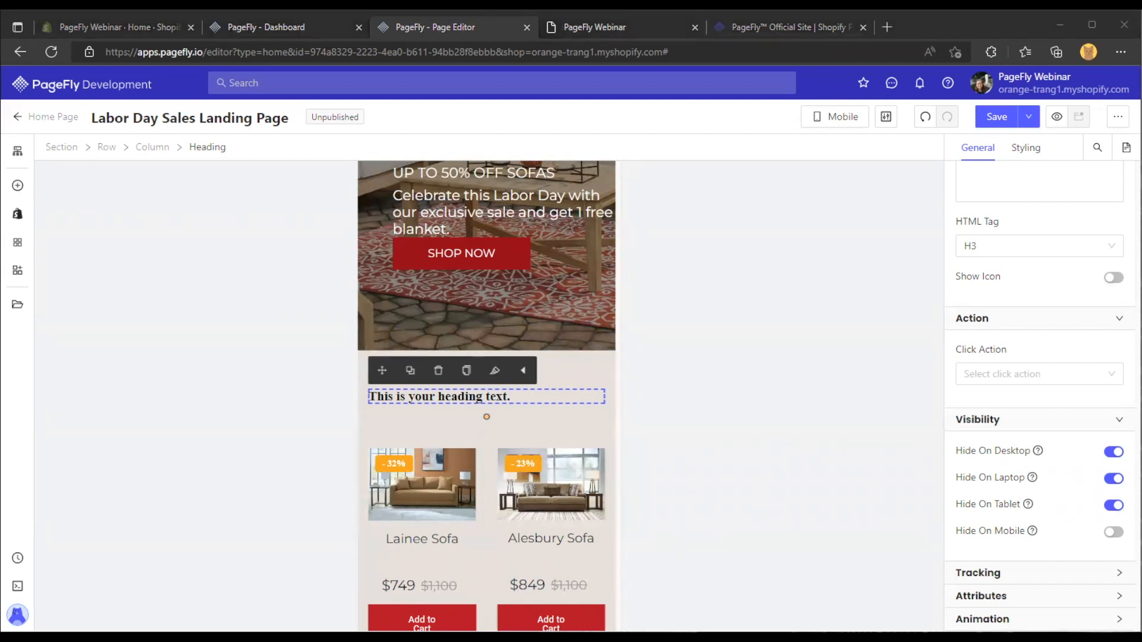
scroll(523, 226, down, 1)
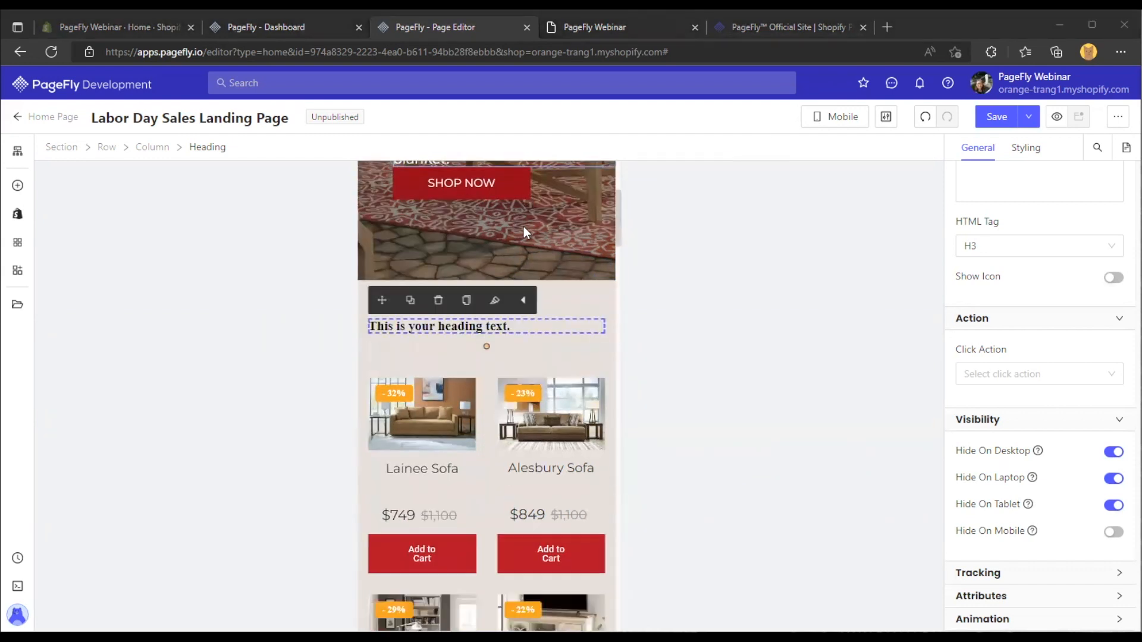
click(57, 147)
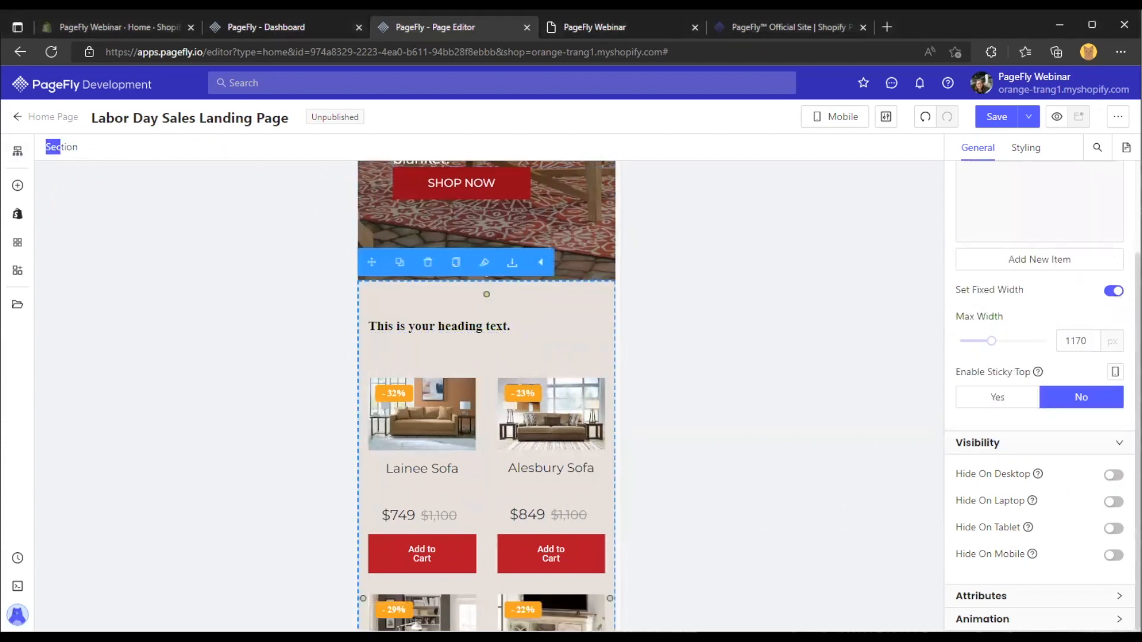
click(469, 325)
scroll(1091, 313, down, 2)
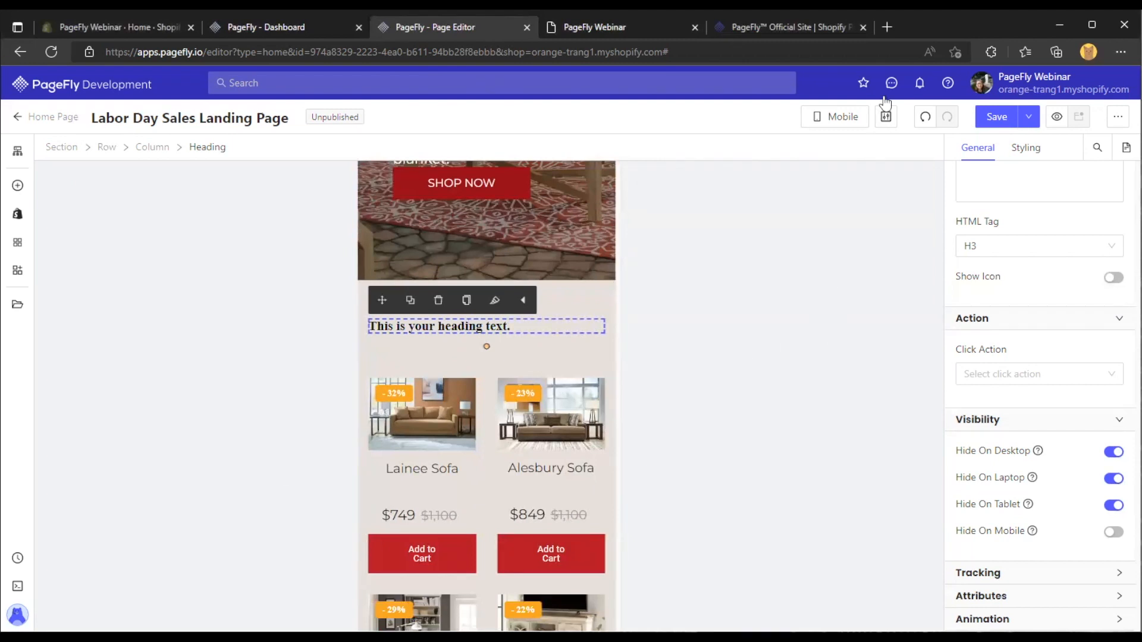
Return to the All Devices view and review the new heading's styling options, including Display Style
click(831, 119)
click(830, 147)
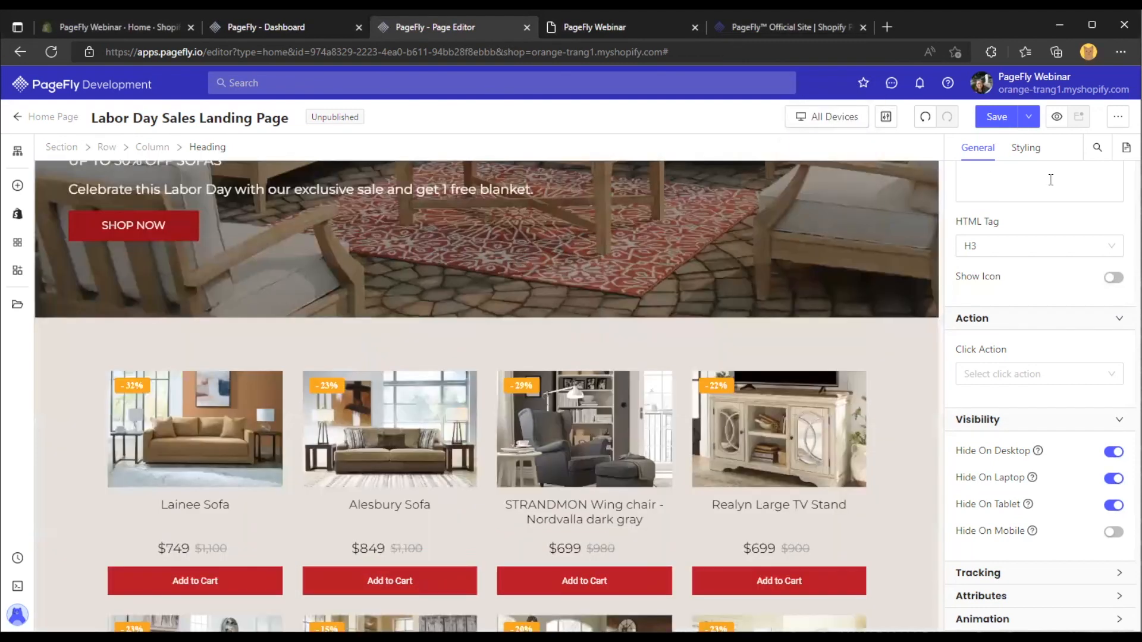
click(1024, 149)
scroll(1038, 292, down, 5)
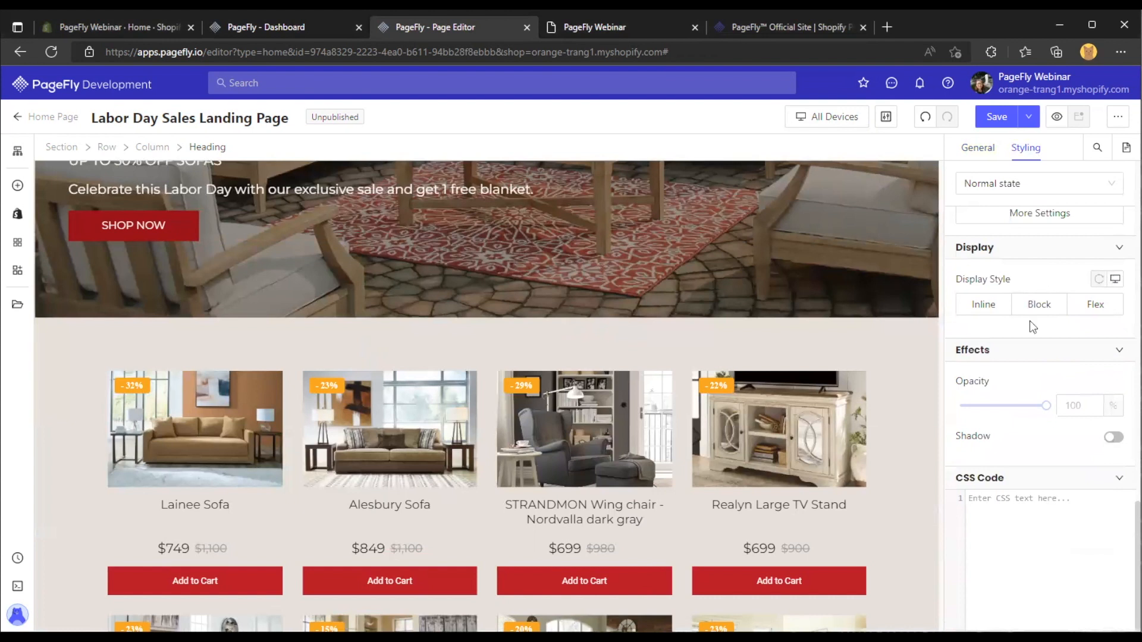
scroll(1032, 326, up, 1)
click(1098, 377)
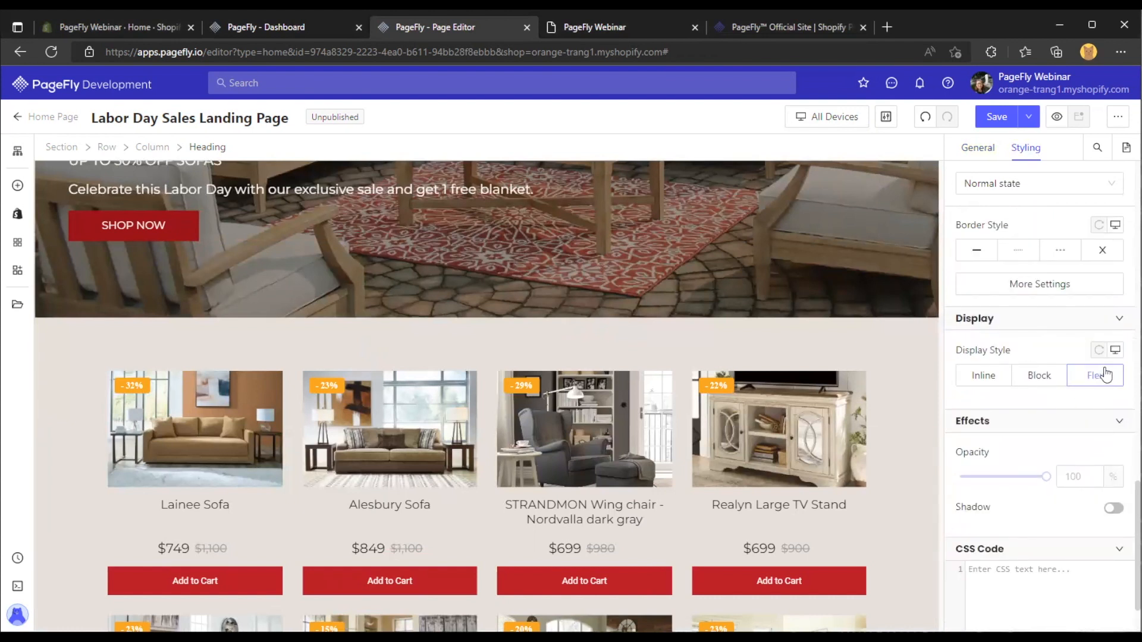
scroll(1080, 364, up, 10)
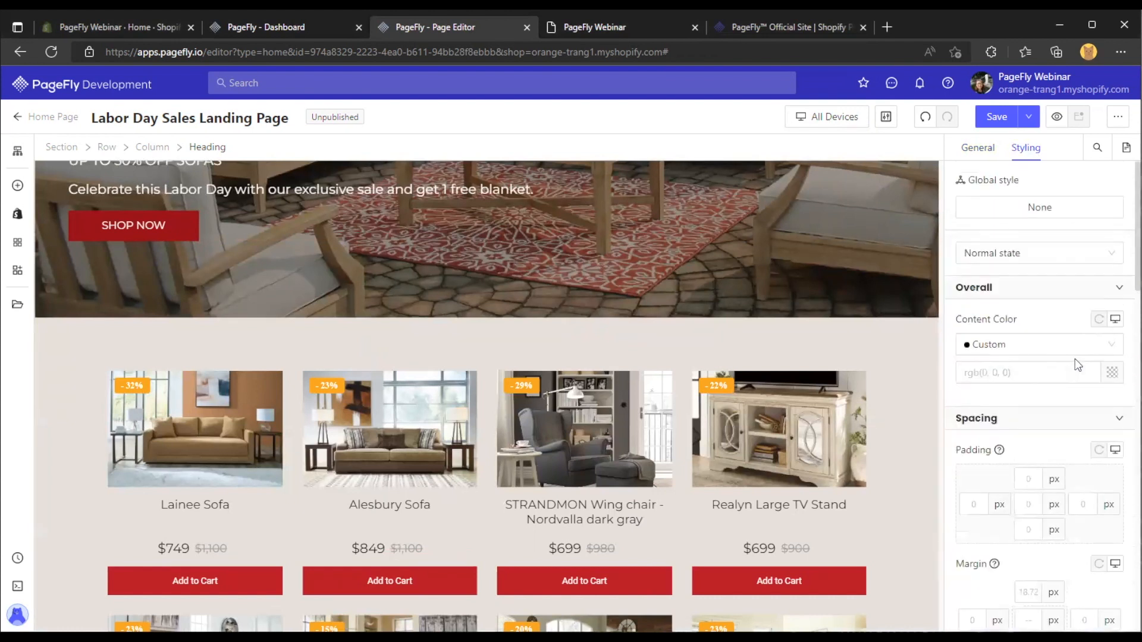
Review the styling of the Realyn Large TV Stand's Add to Cart button and product title, plus the title's visibility options
click(744, 580)
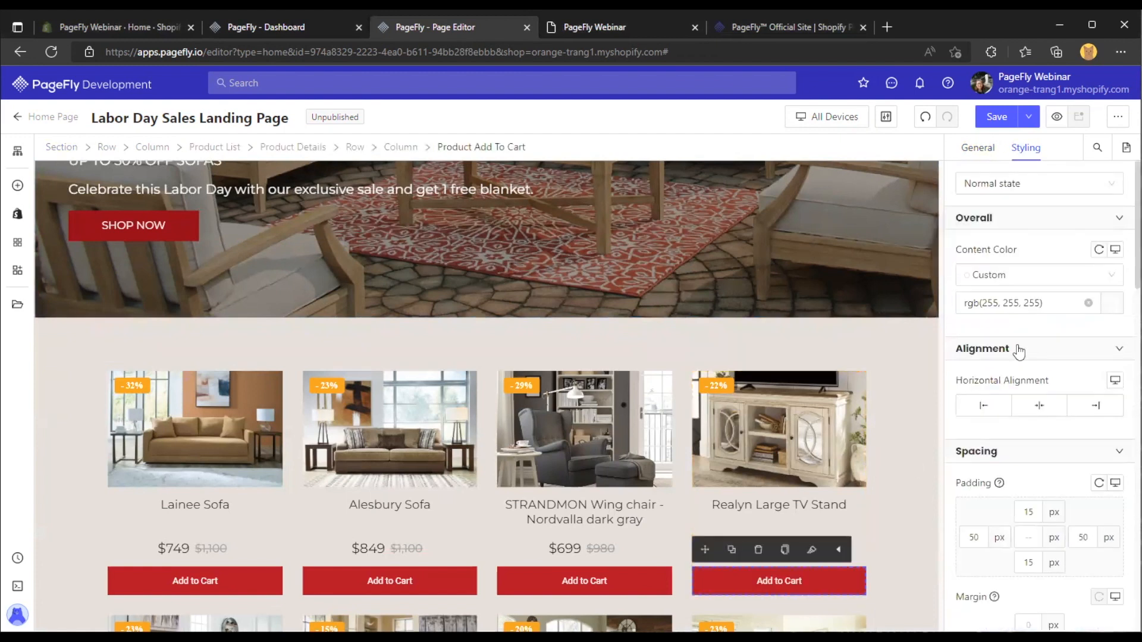
scroll(670, 351, down, 1)
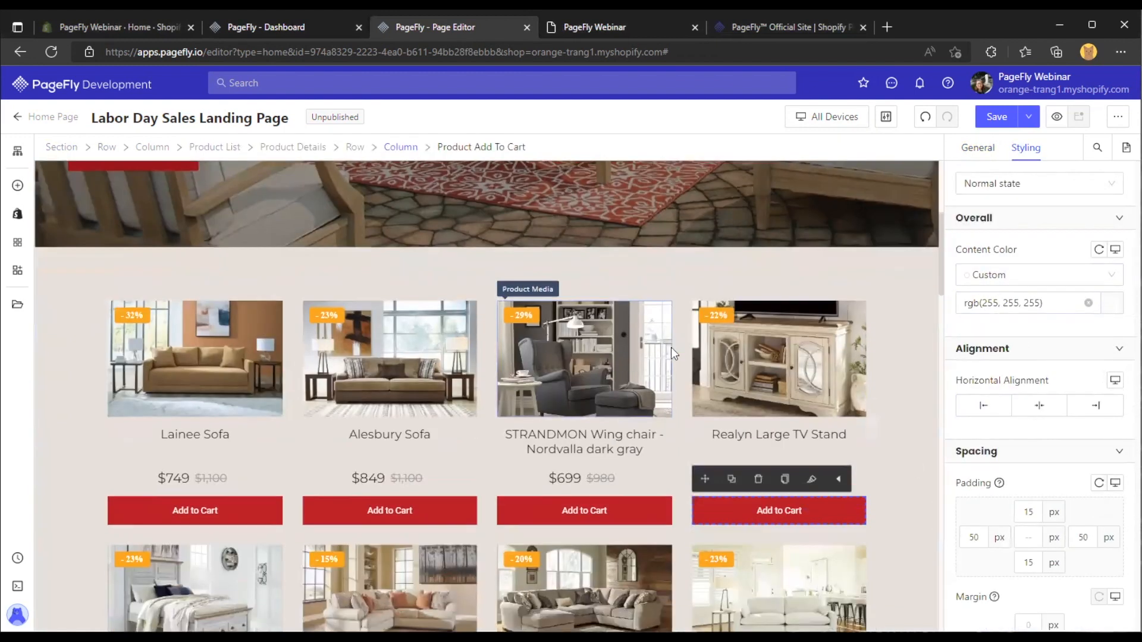
scroll(671, 353, down, 2)
click(755, 291)
scroll(1017, 344, down, 3)
scroll(1017, 344, down, 2)
scroll(984, 281, up, 2)
scroll(985, 281, down, 1)
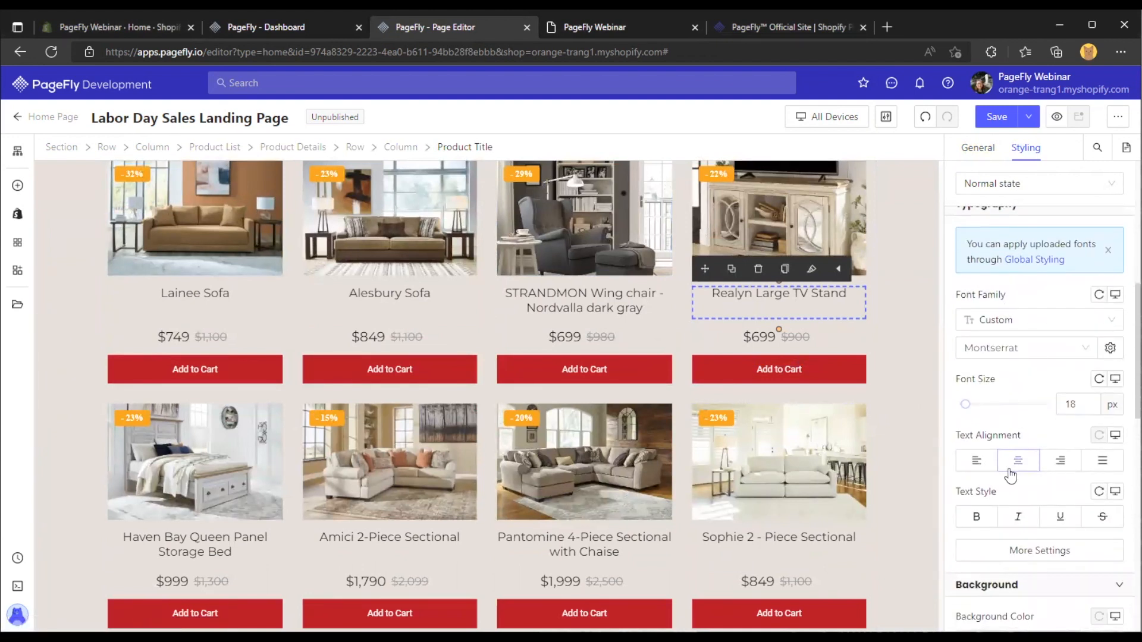
click(978, 149)
scroll(781, 354, up, 6)
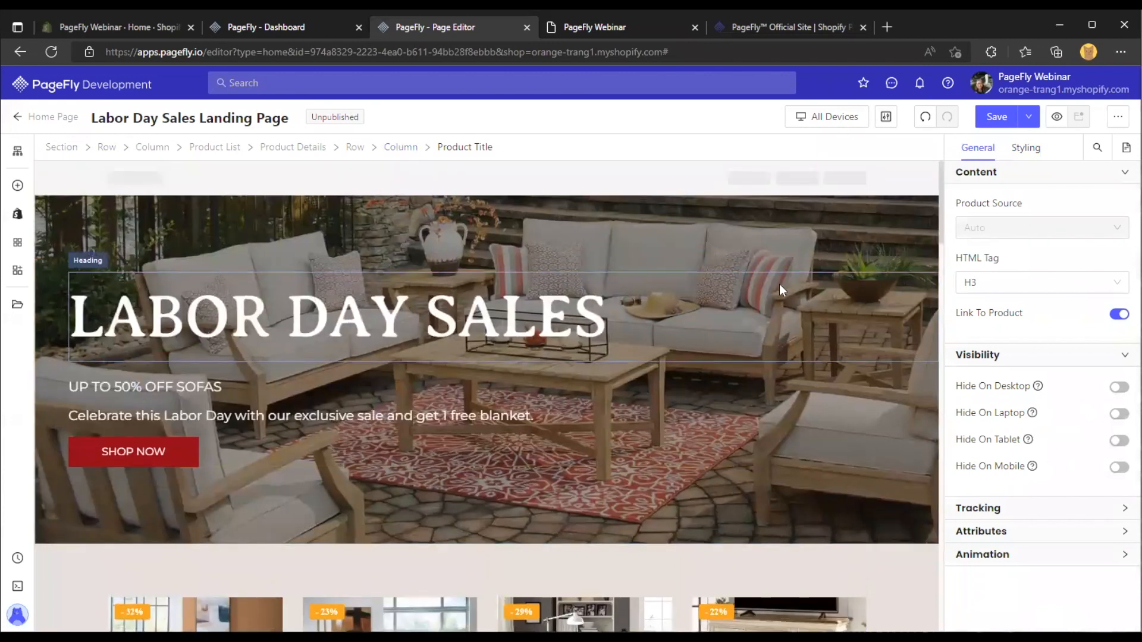
Select the hero section and look over the page down to the Why You Should Buy Furniture on Labor Day section
click(792, 232)
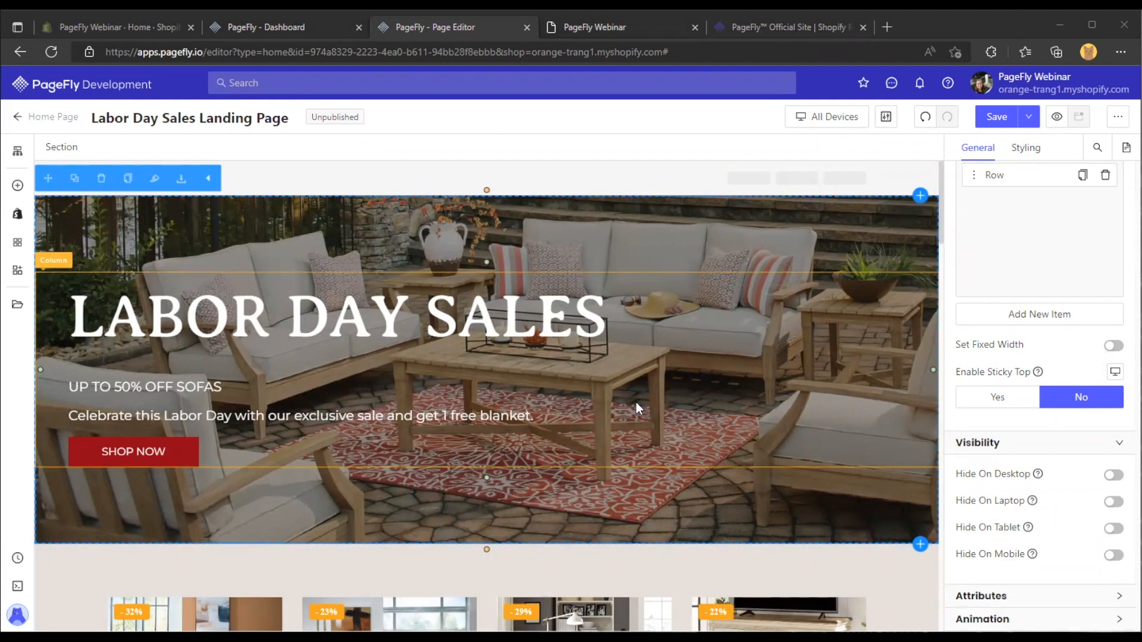
scroll(601, 381, down, 9)
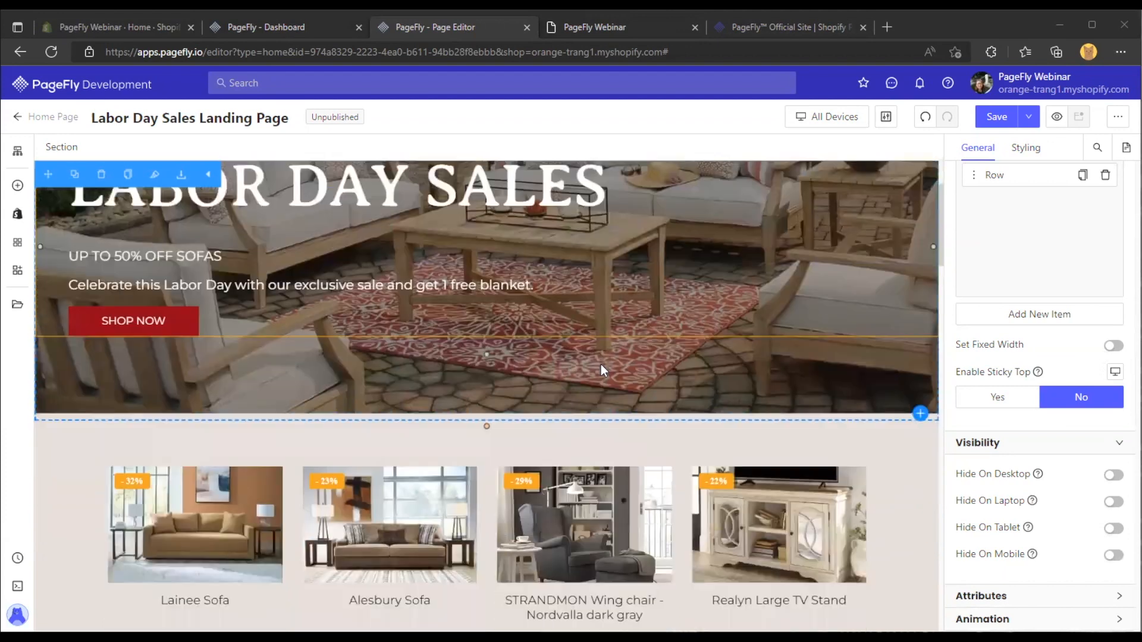
scroll(602, 369, down, 5)
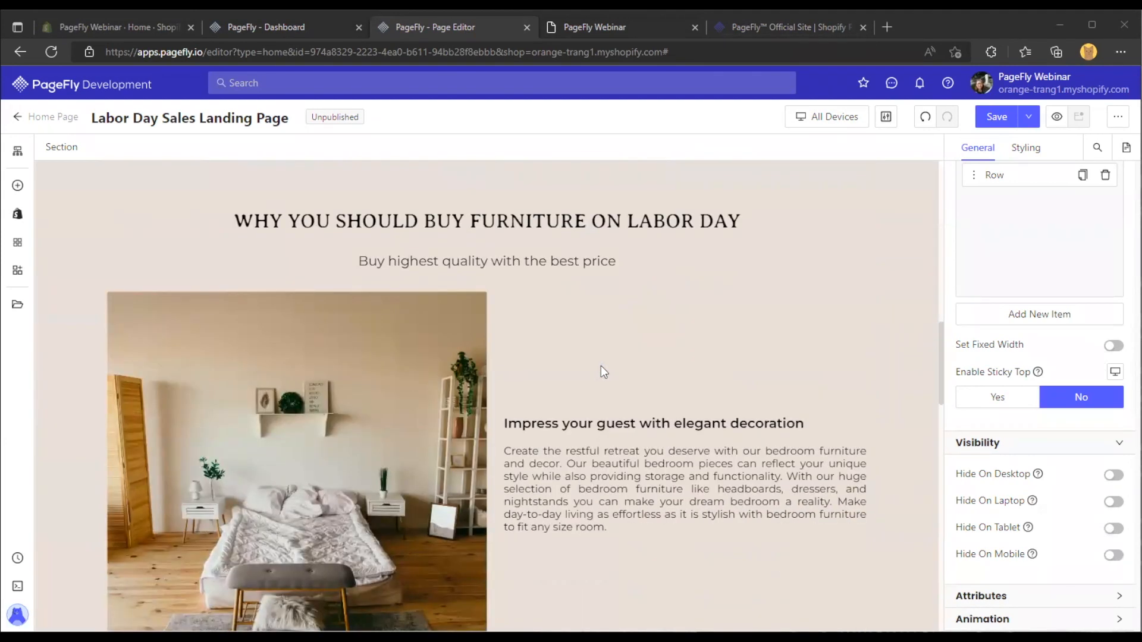
scroll(602, 370, up, 12)
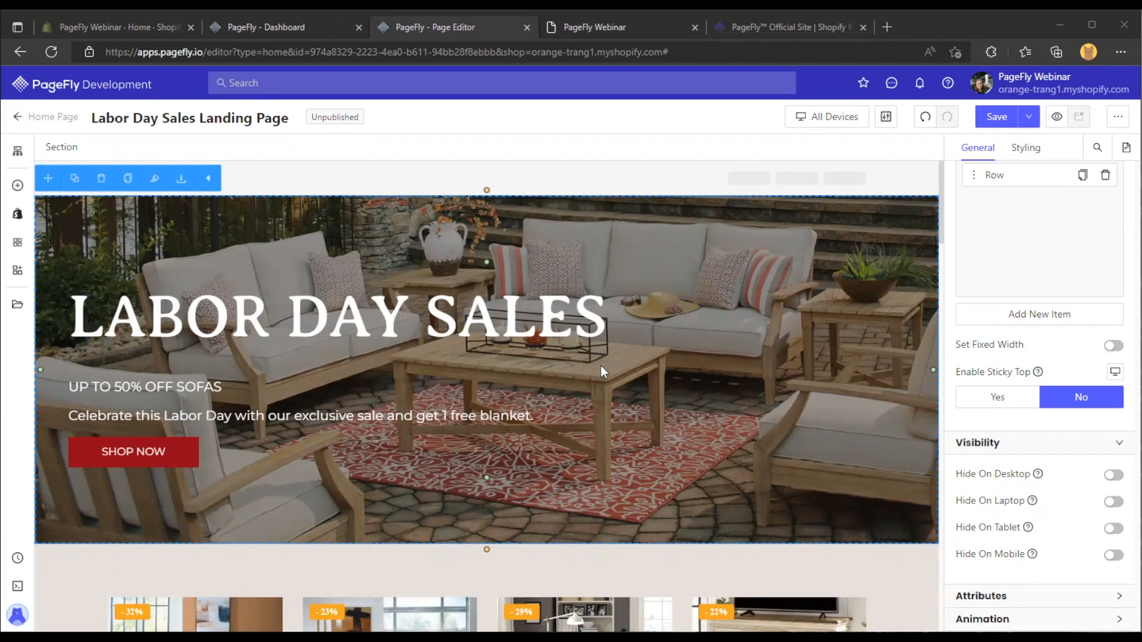
scroll(601, 368, down, 1)
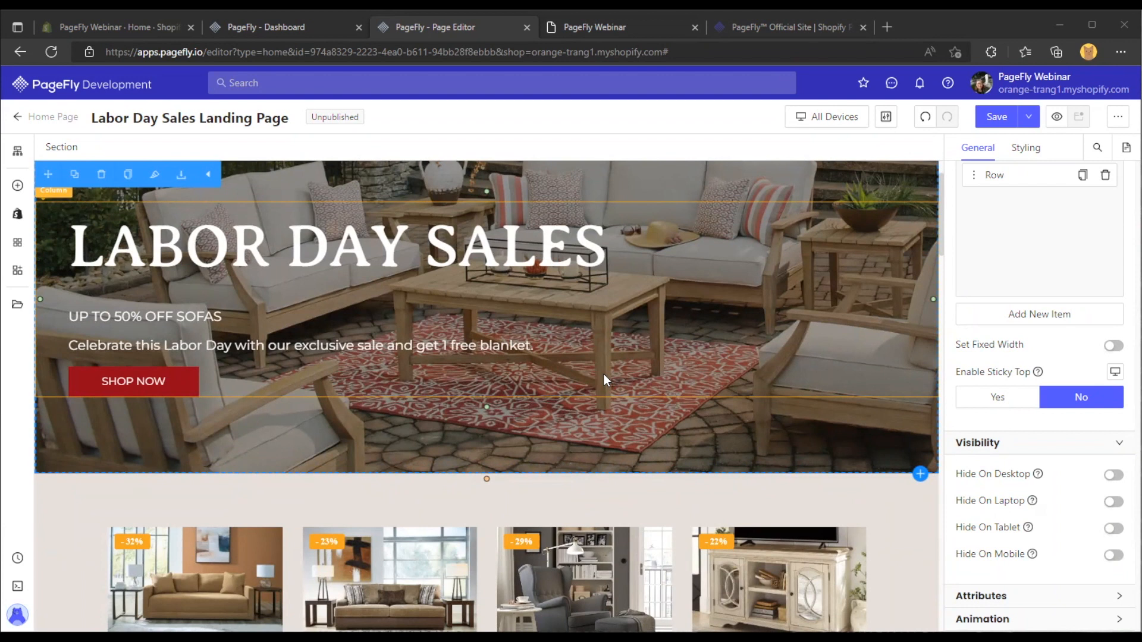
Open the Custom Code Editor, examine the div:empty rule and the max-width 767px media query in the CSS, and close it unchanged
click(17, 588)
click(279, 348)
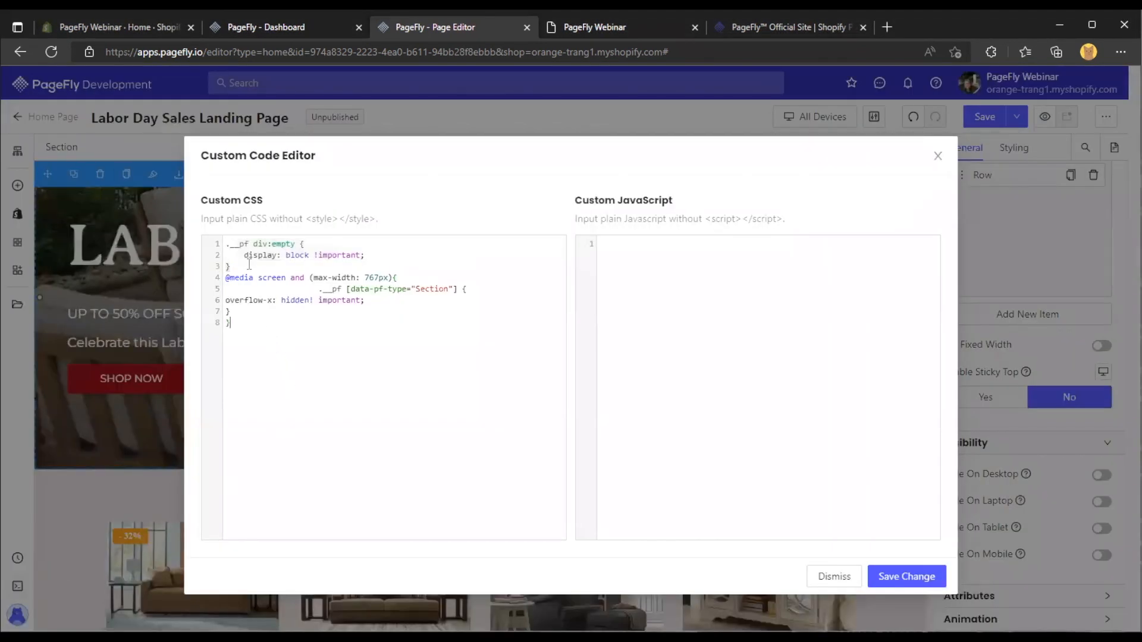
drag(249, 265, 217, 236)
drag(259, 324, 207, 275)
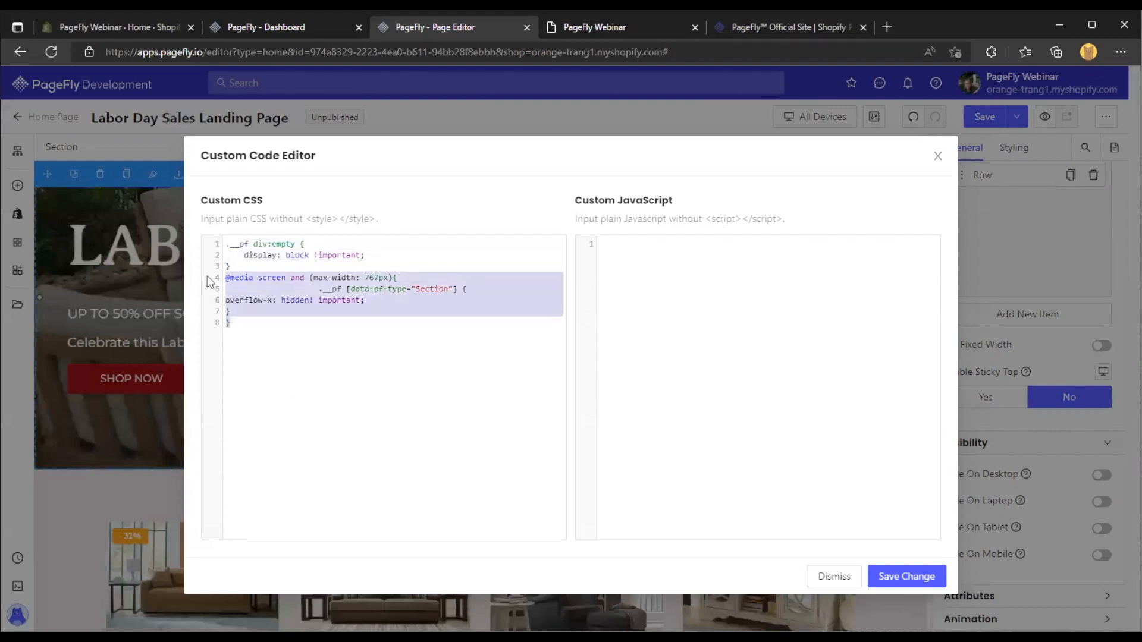
click(137, 270)
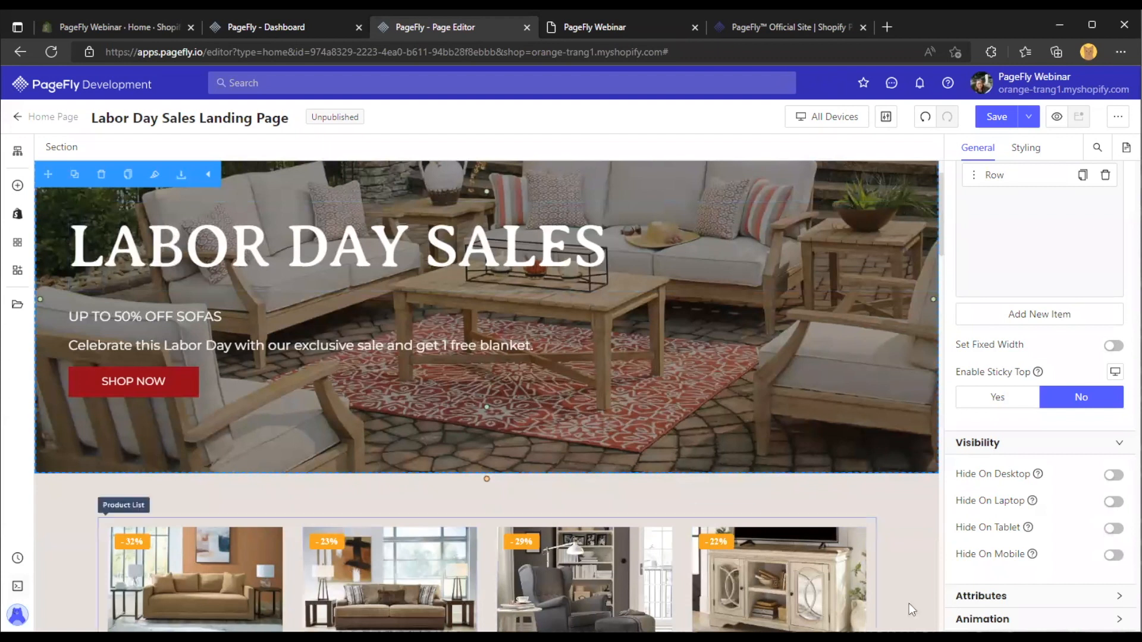
Inspect the hero section's Background Image setting in the All Devices view and compare it with the Mobile view
scroll(719, 347, down, 7)
scroll(740, 339, up, 2)
scroll(740, 339, up, 5)
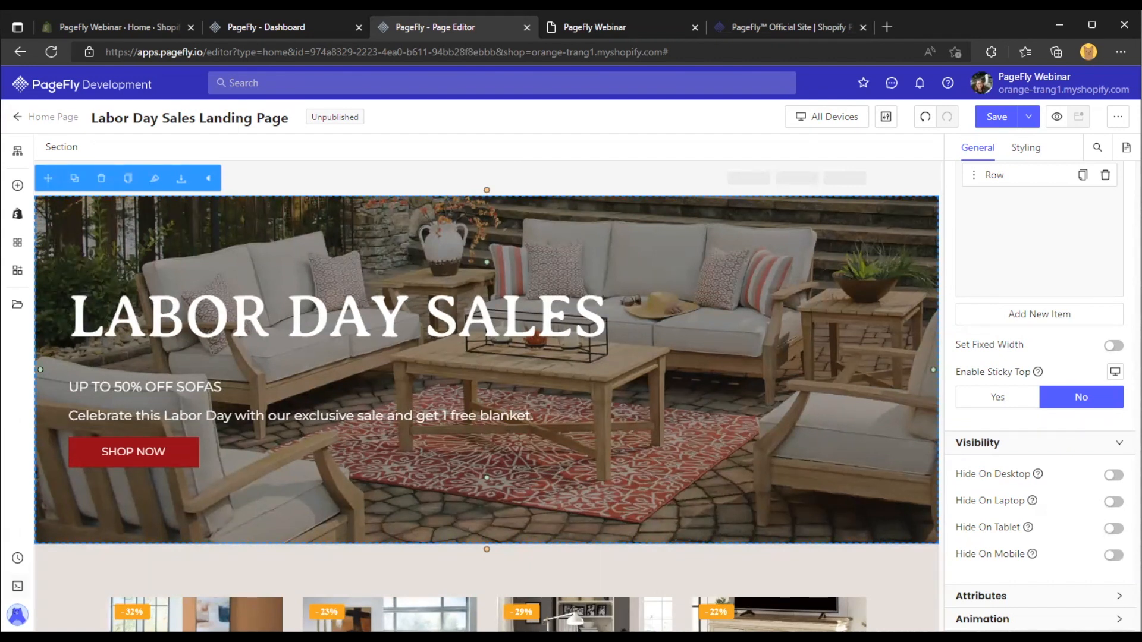
click(1025, 148)
scroll(1023, 177, down, 10)
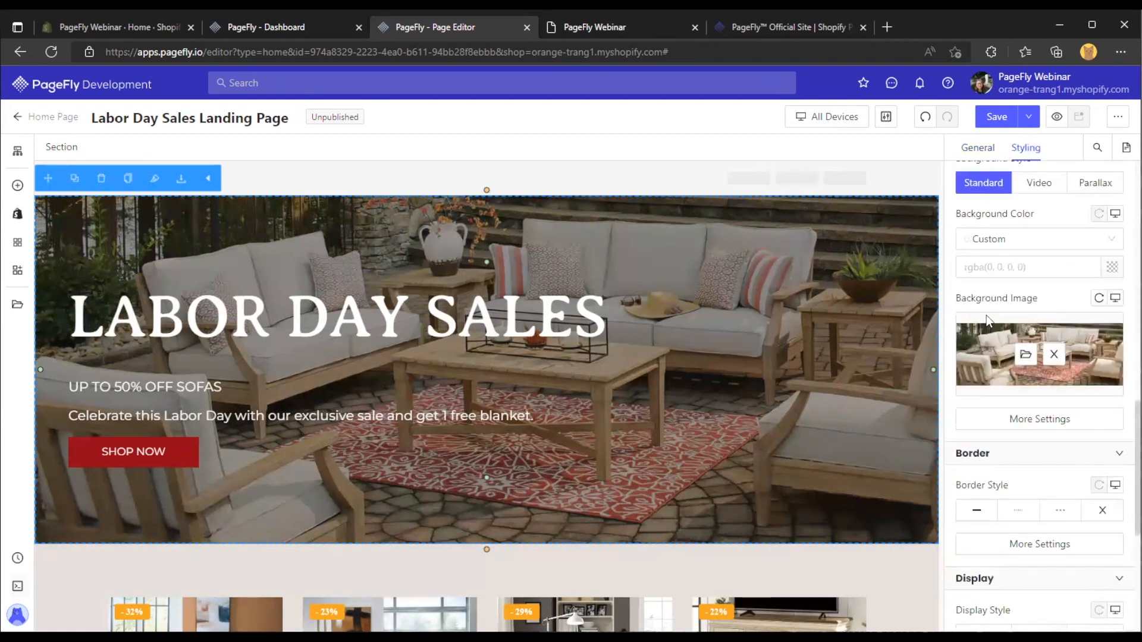
mouse_move(965, 318)
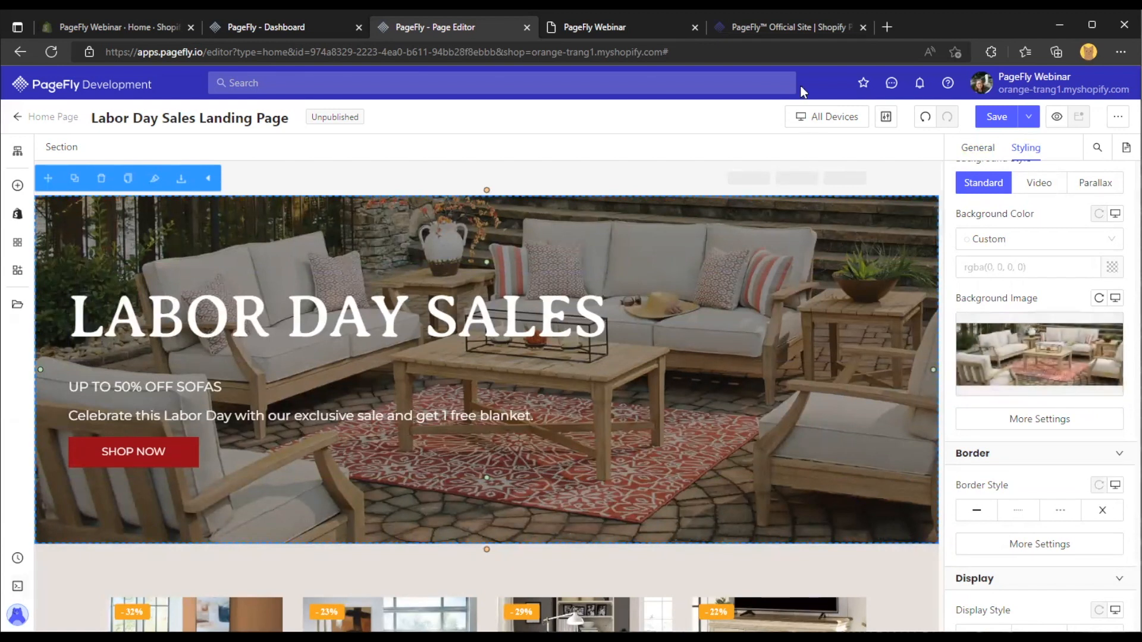
click(820, 119)
click(813, 213)
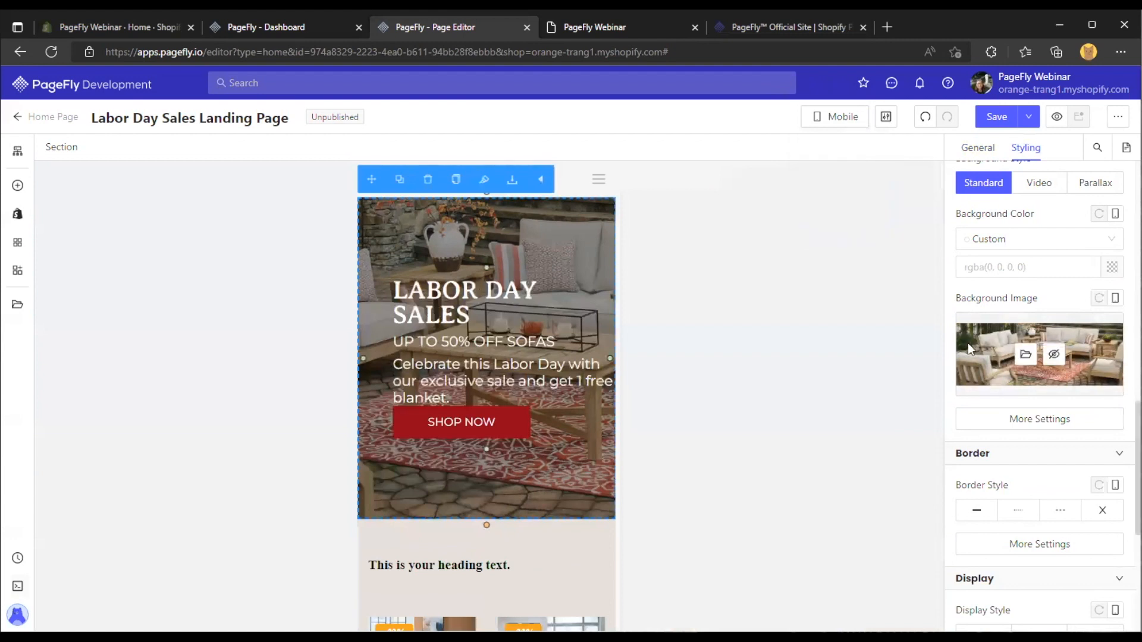
mouse_move(979, 375)
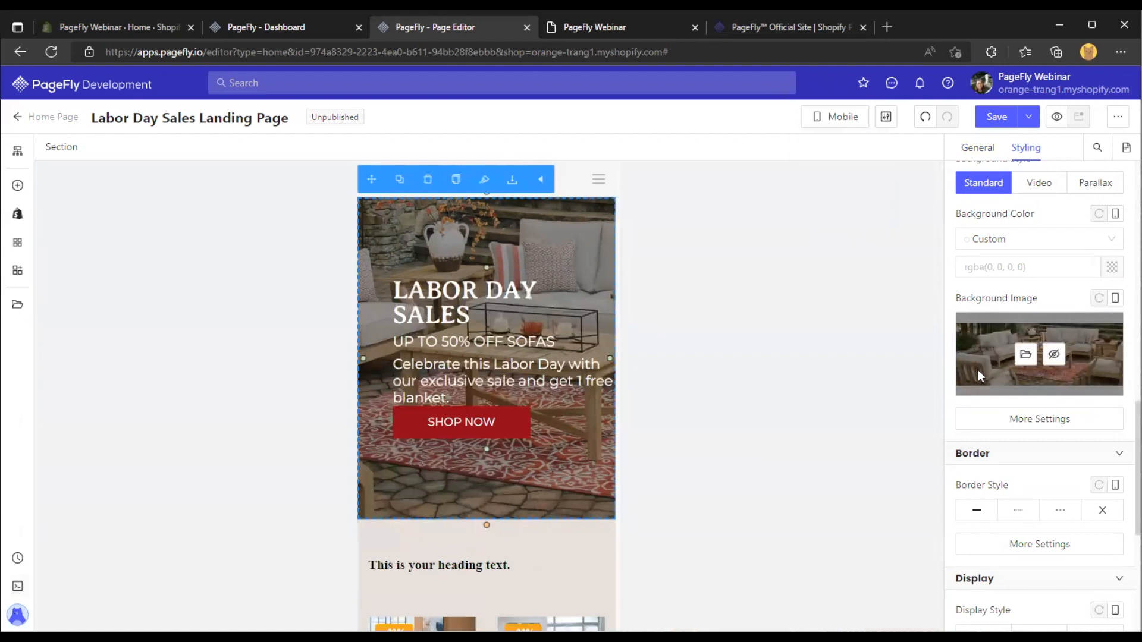
scroll(968, 357, up, 5)
scroll(973, 410, down, 5)
Try the Center center and Left center background positions for the hero section on mobile, and settle on Right center
click(973, 417)
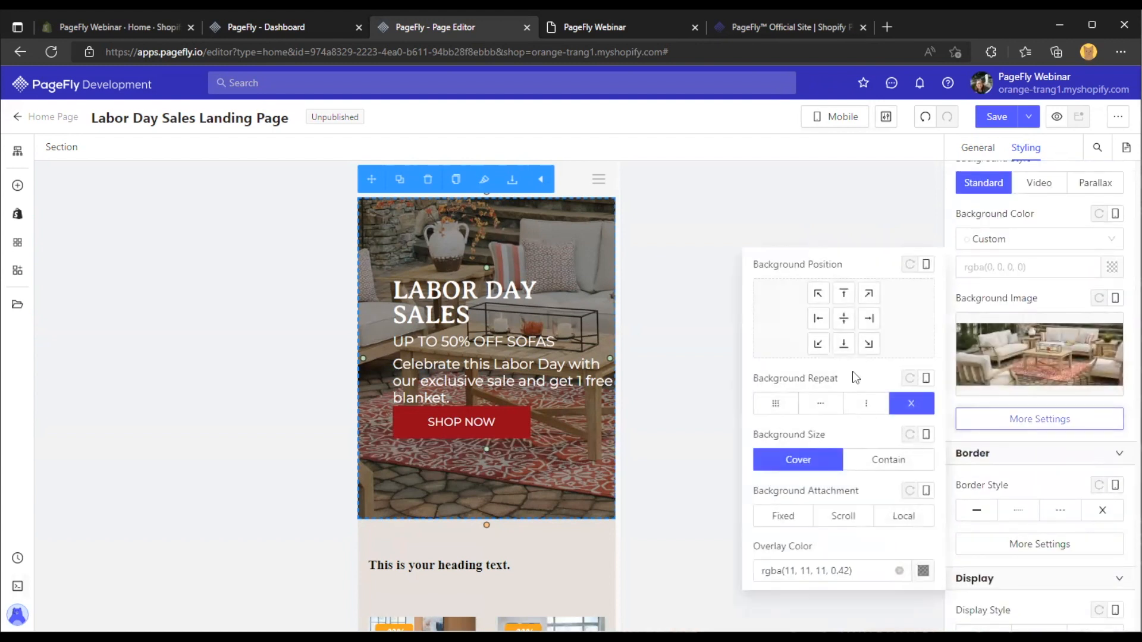
click(845, 320)
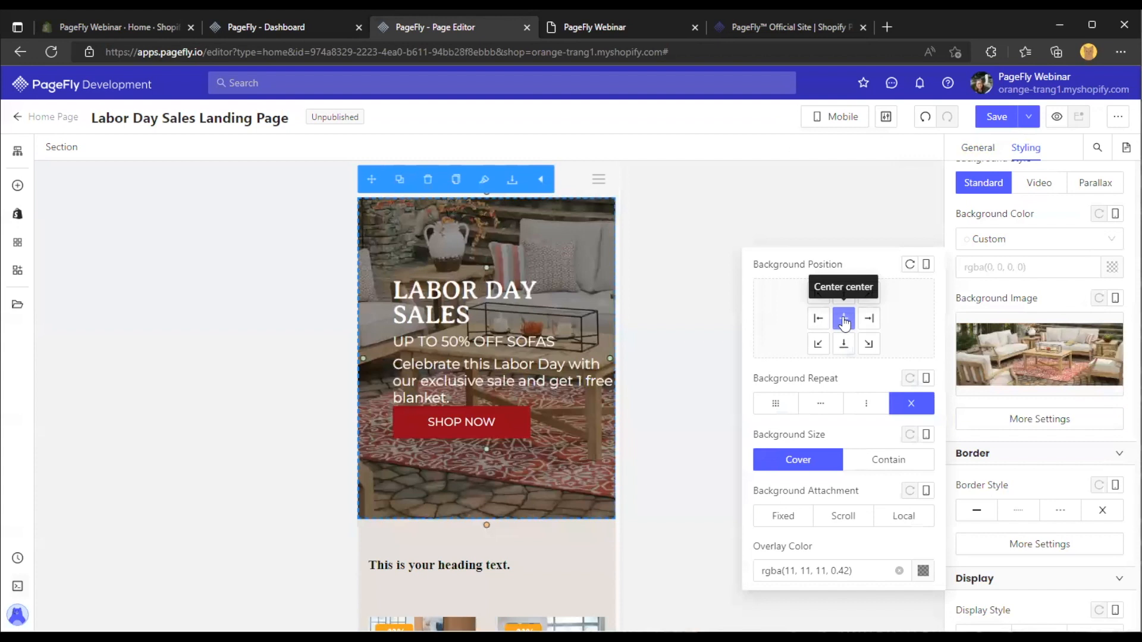
click(818, 319)
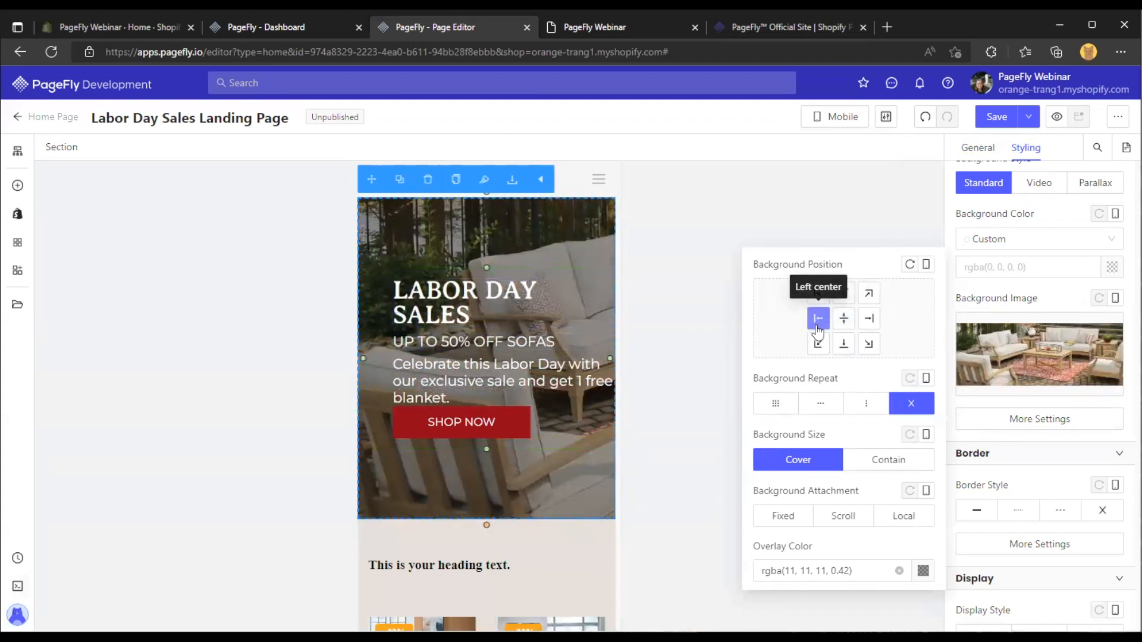
click(869, 318)
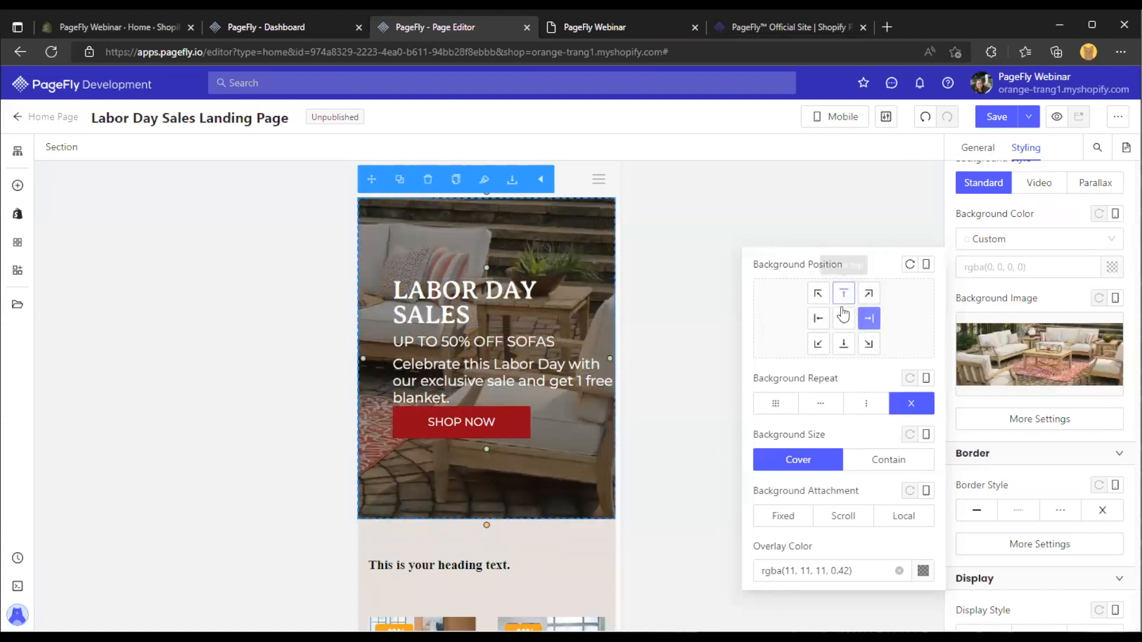
Try the Contain background size for the hero section on mobile, restore Cover, and close the extra background settings
click(896, 464)
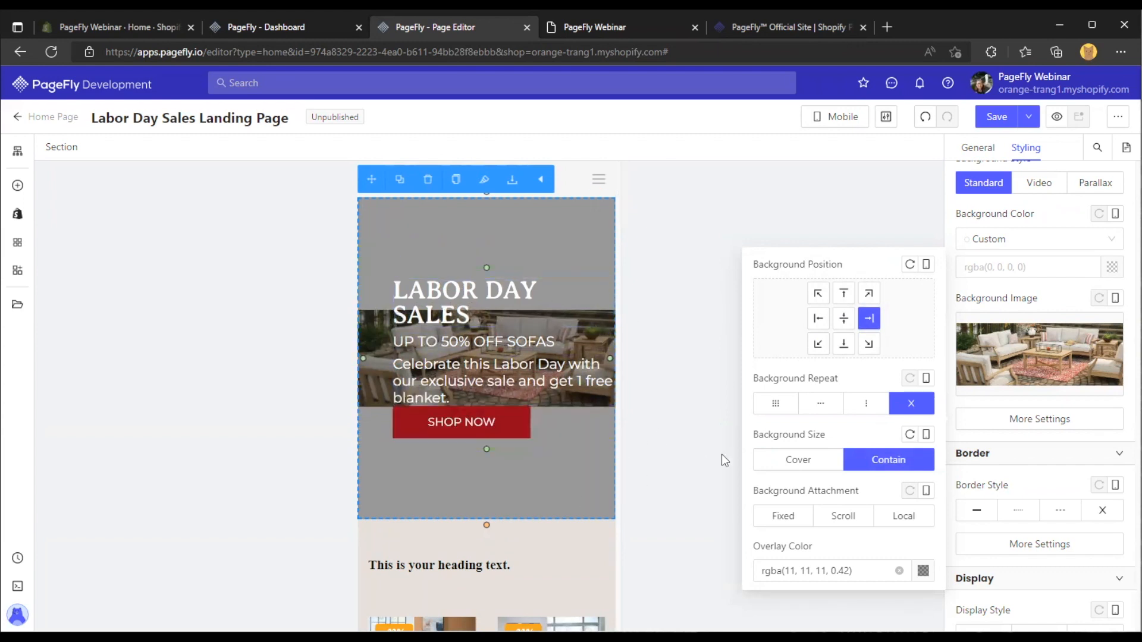
click(798, 461)
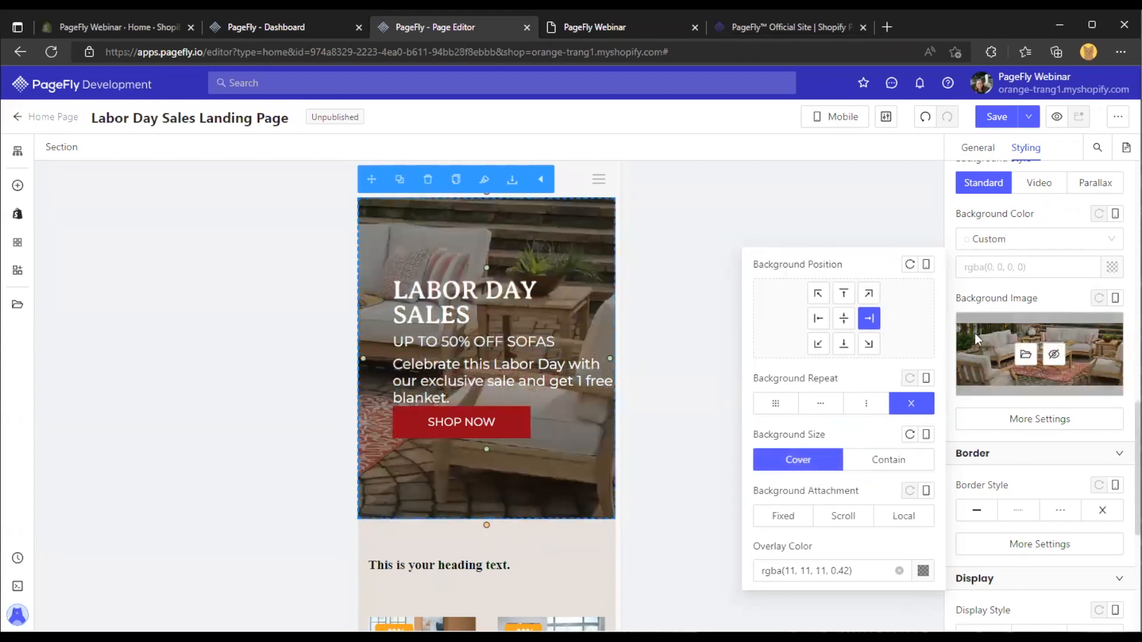
click(971, 302)
Check the hero's mobile background image controls and its visibility options, and return to the All Devices view
mouse_move(1054, 357)
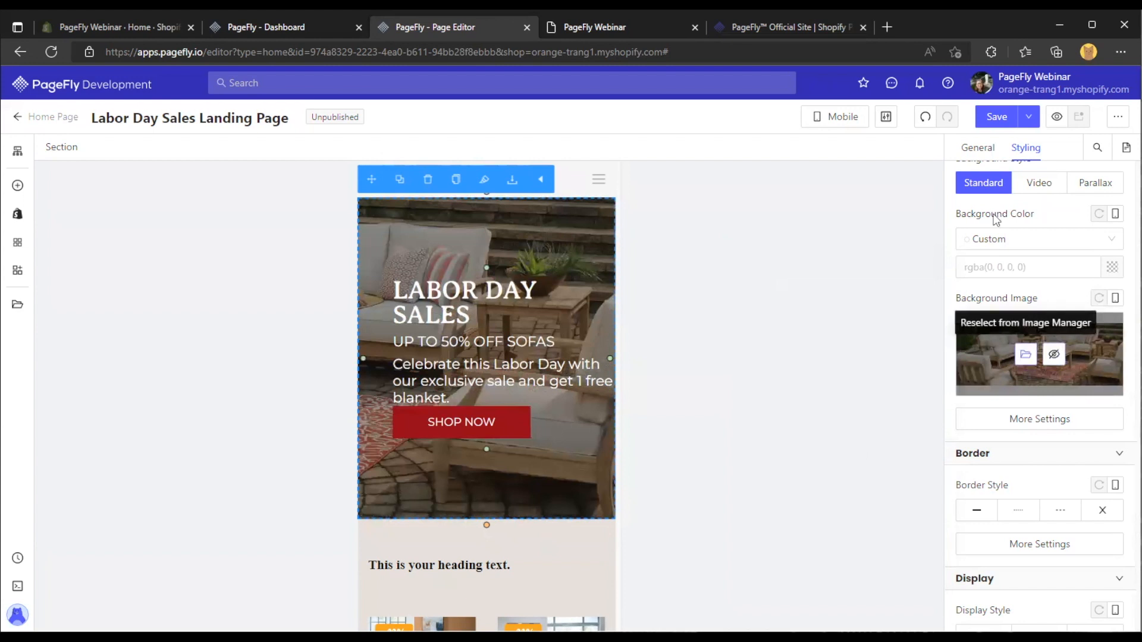
scroll(1013, 363, up, 8)
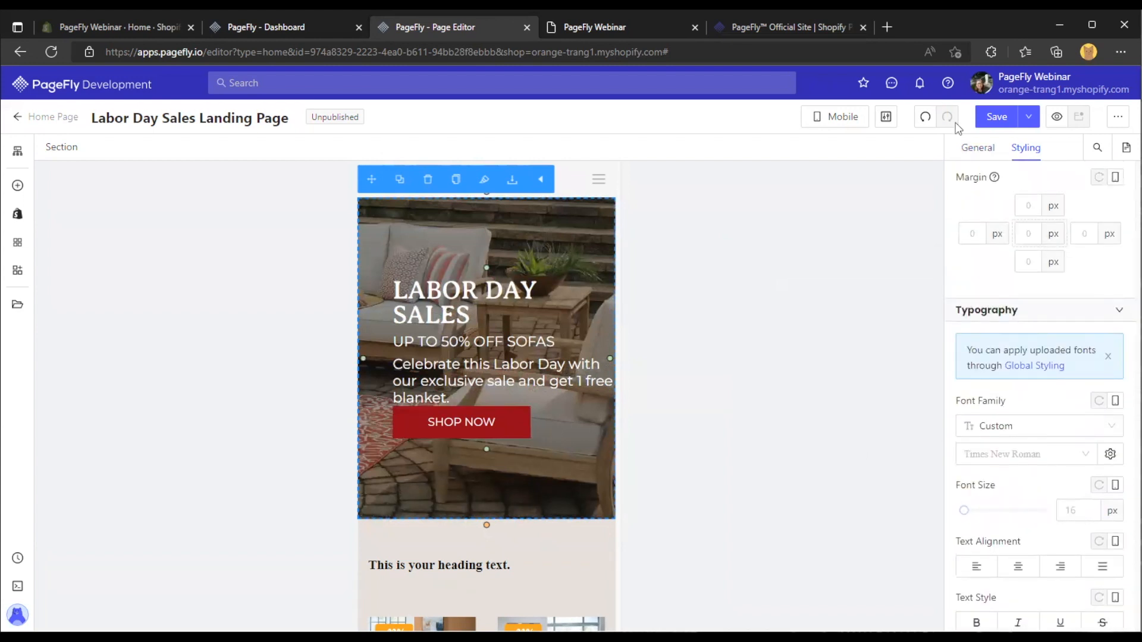
click(978, 148)
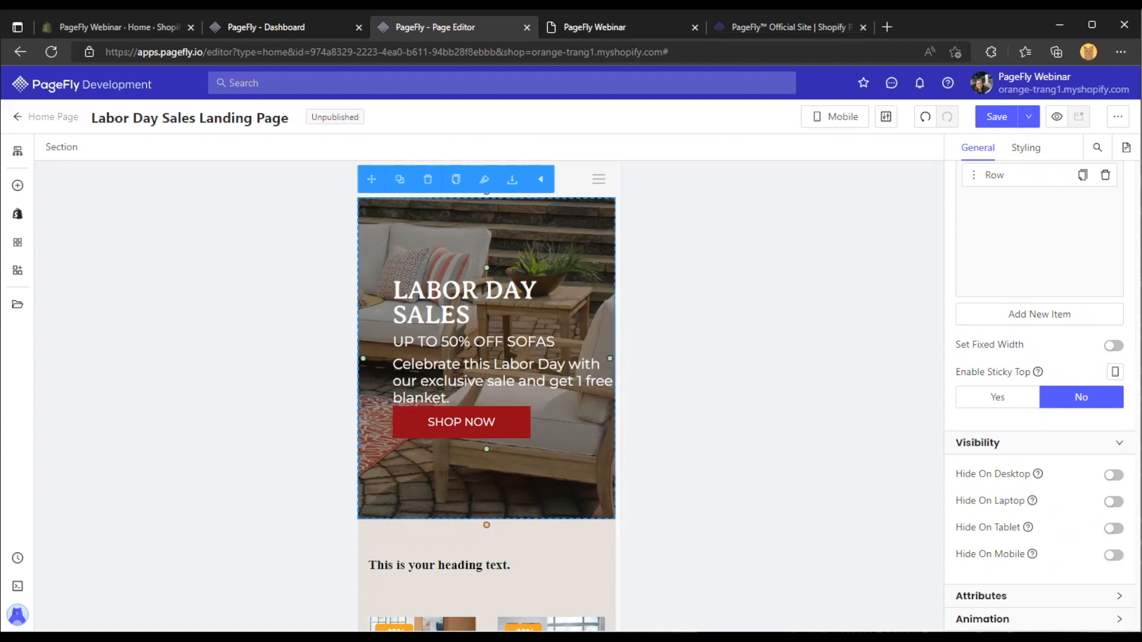
click(833, 119)
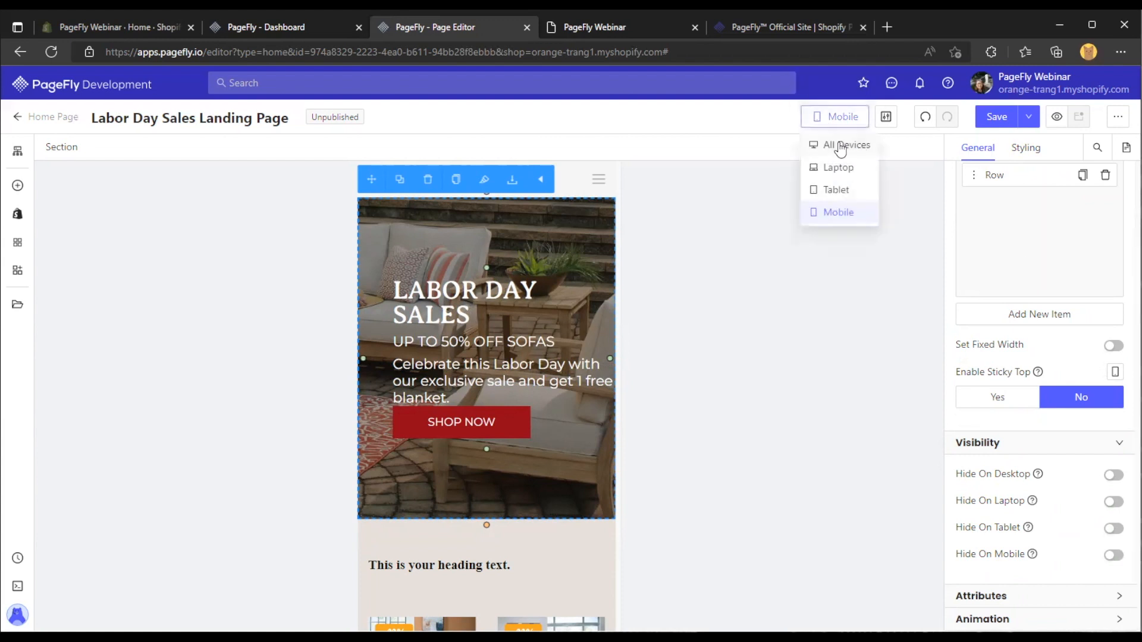
click(835, 146)
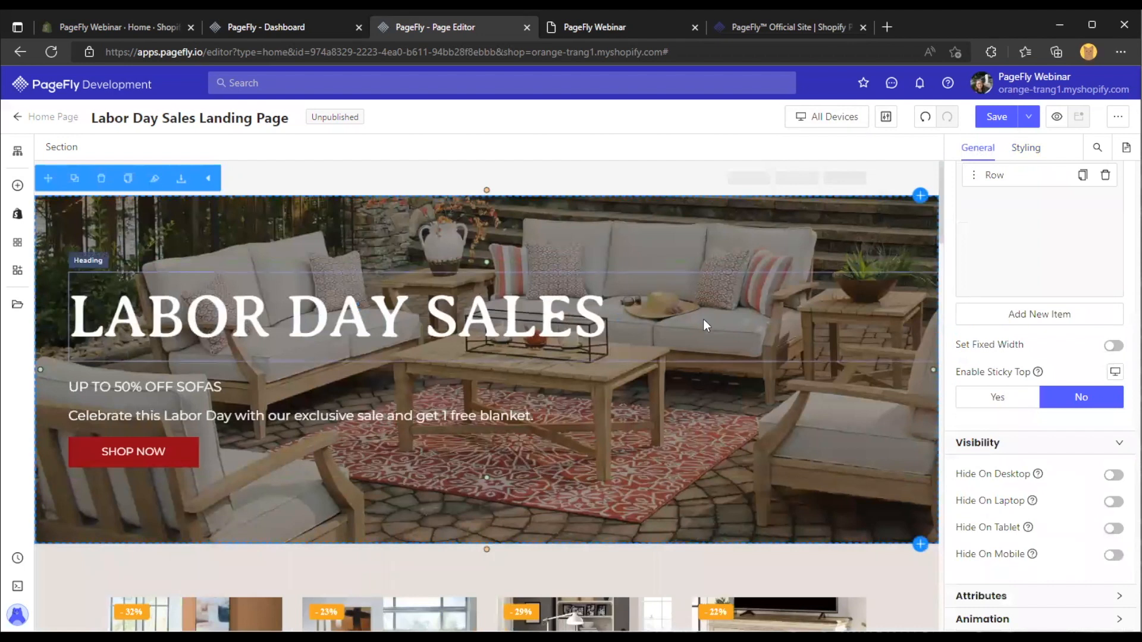
Set the left padding of the "Buy highest quality with the best price" paragraph to 150 px for All Devices
scroll(705, 317, down, 6)
scroll(705, 313, down, 4)
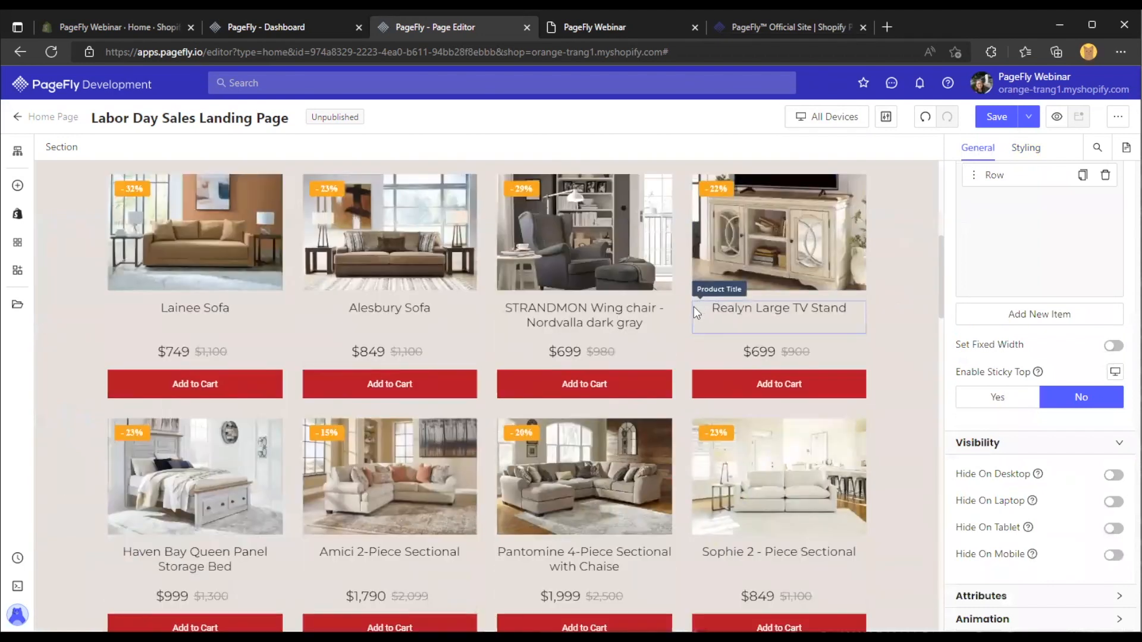
scroll(644, 322, down, 8)
click(644, 331)
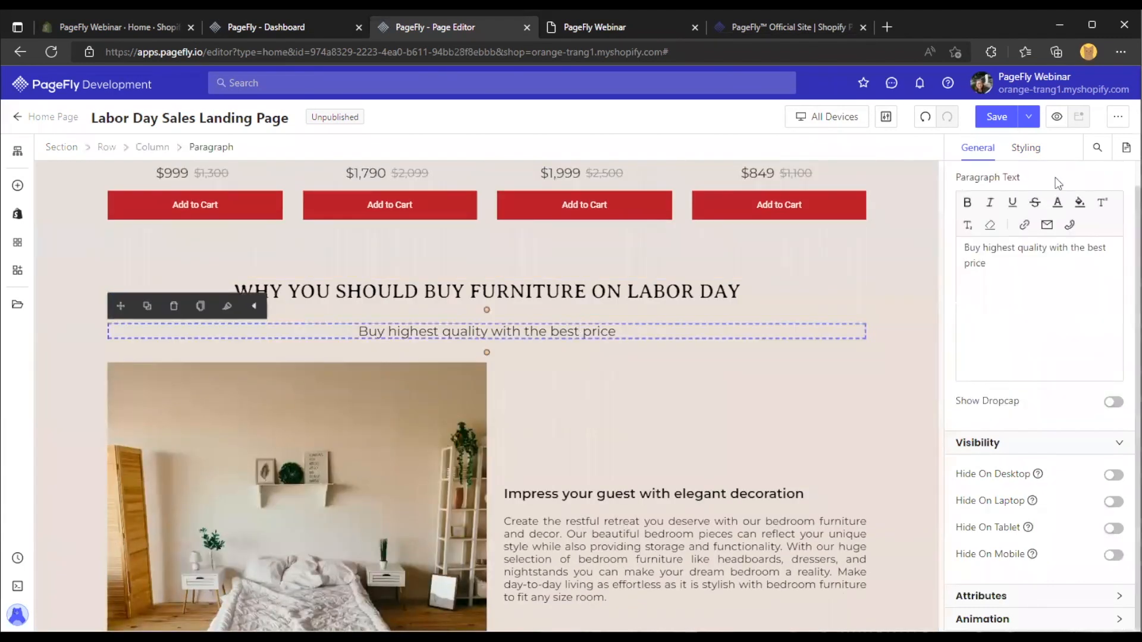
click(1026, 148)
scroll(976, 351, down, 2)
click(980, 290)
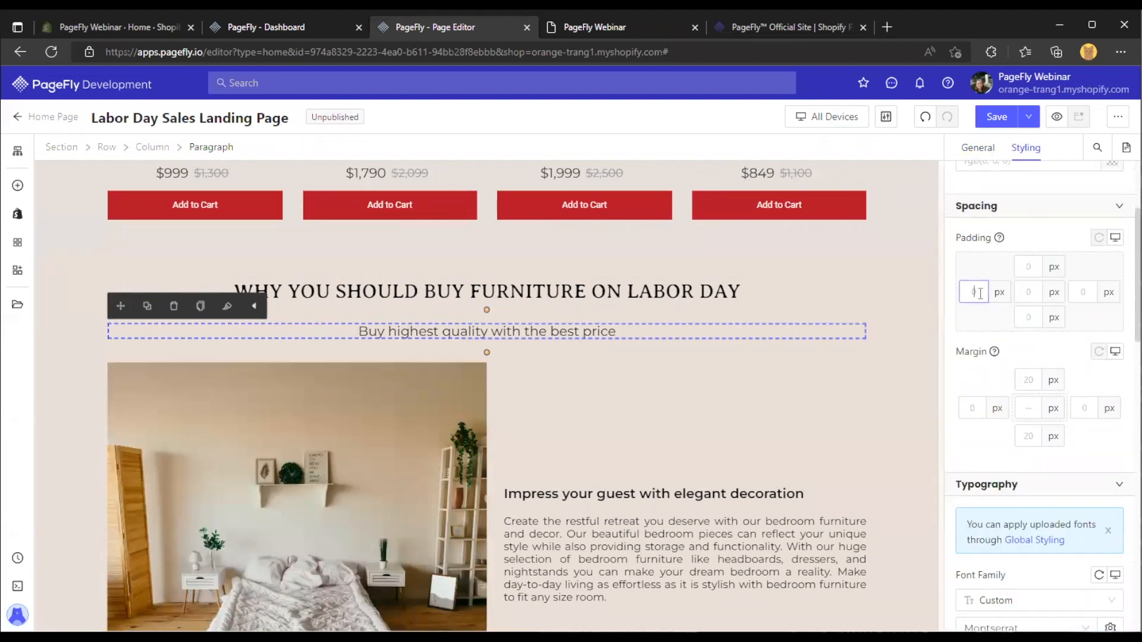
text(150)
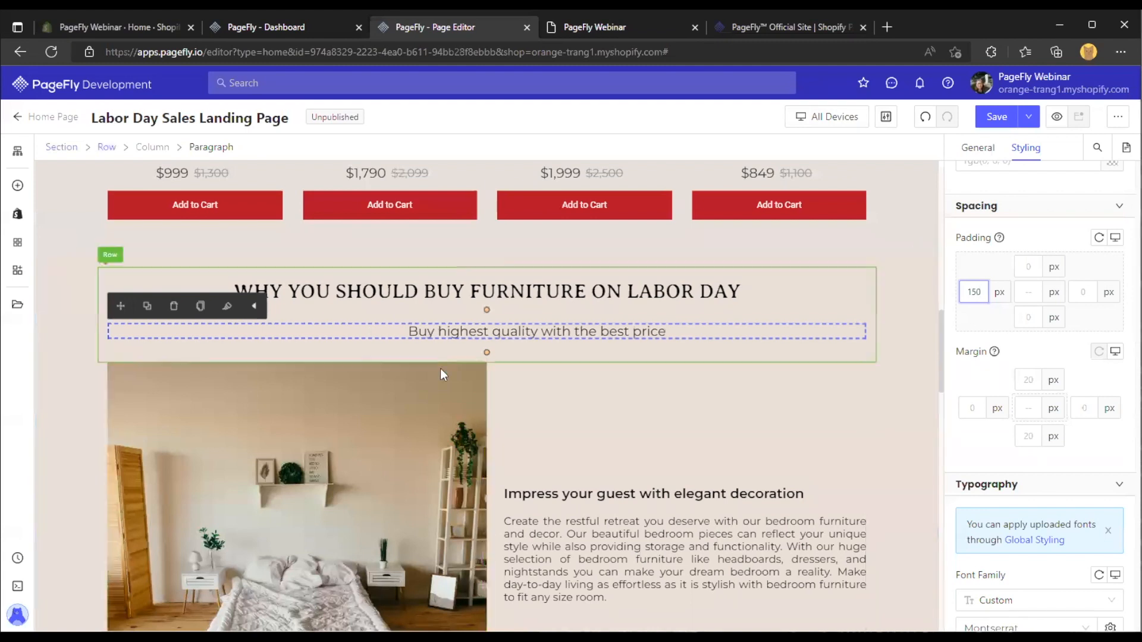
Check how the padded paragraph looks in the Mobile view and return to the All Devices view
click(824, 117)
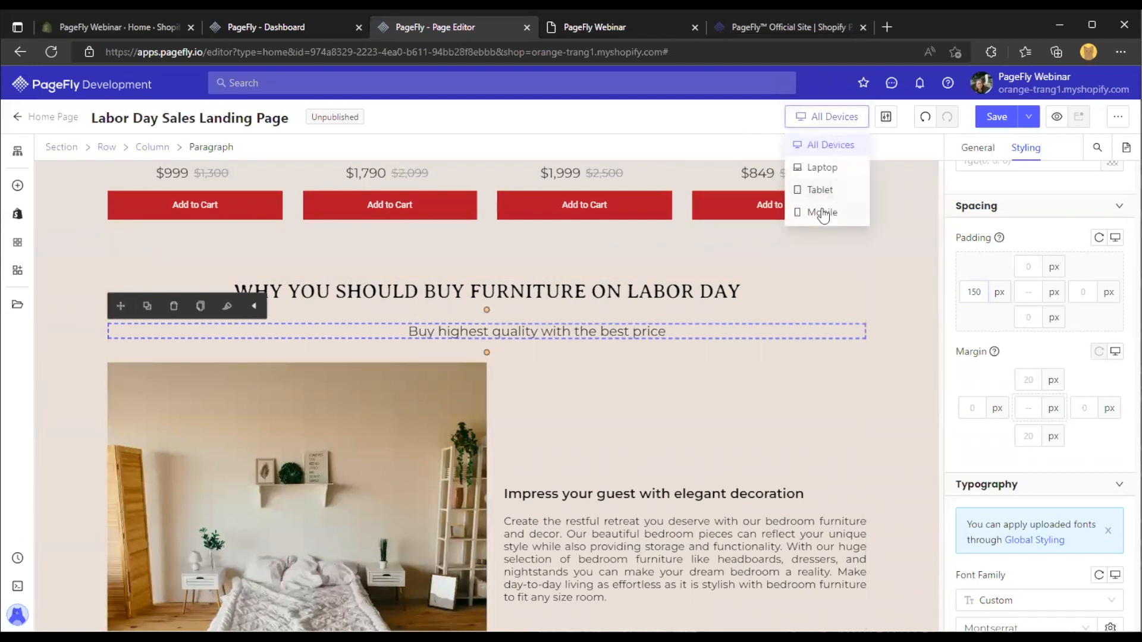
click(821, 211)
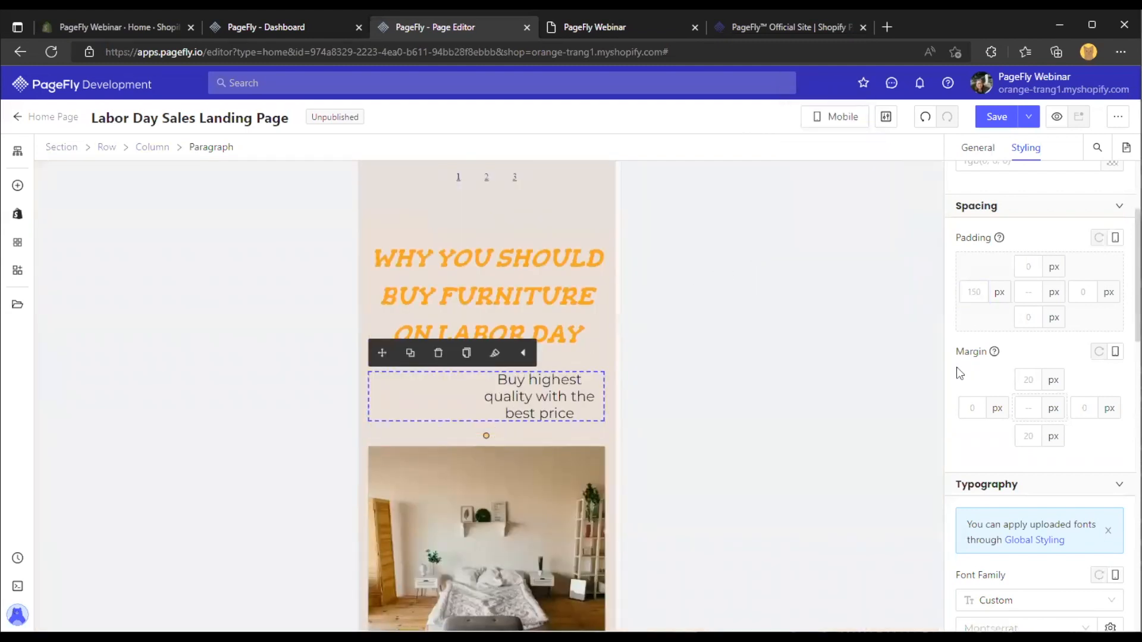
click(849, 126)
click(845, 145)
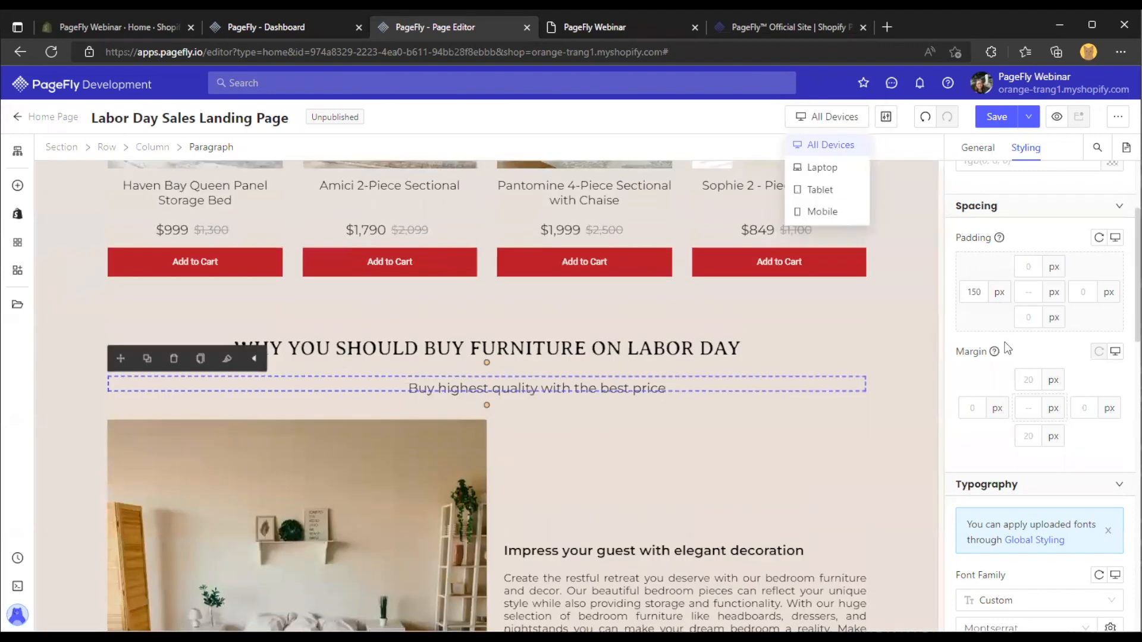
Set the paragraph's left padding to 300 px for All Devices
click(829, 118)
double_click(973, 291)
text(300)
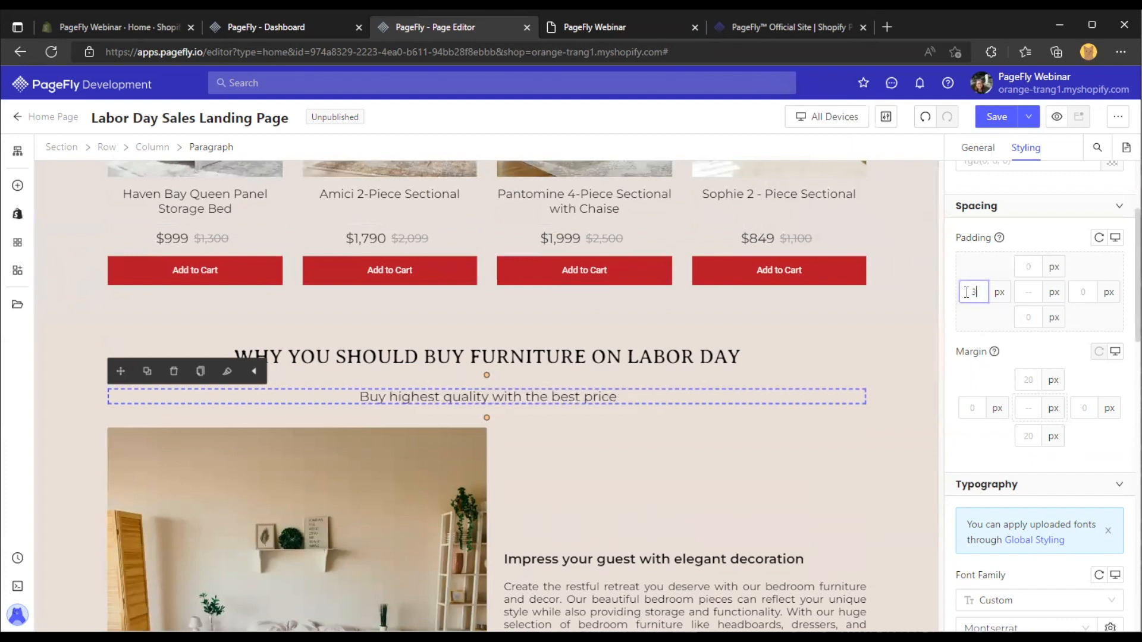
Switch to the Mobile view and set the paragraph's left padding to 0 px there
click(828, 117)
click(823, 213)
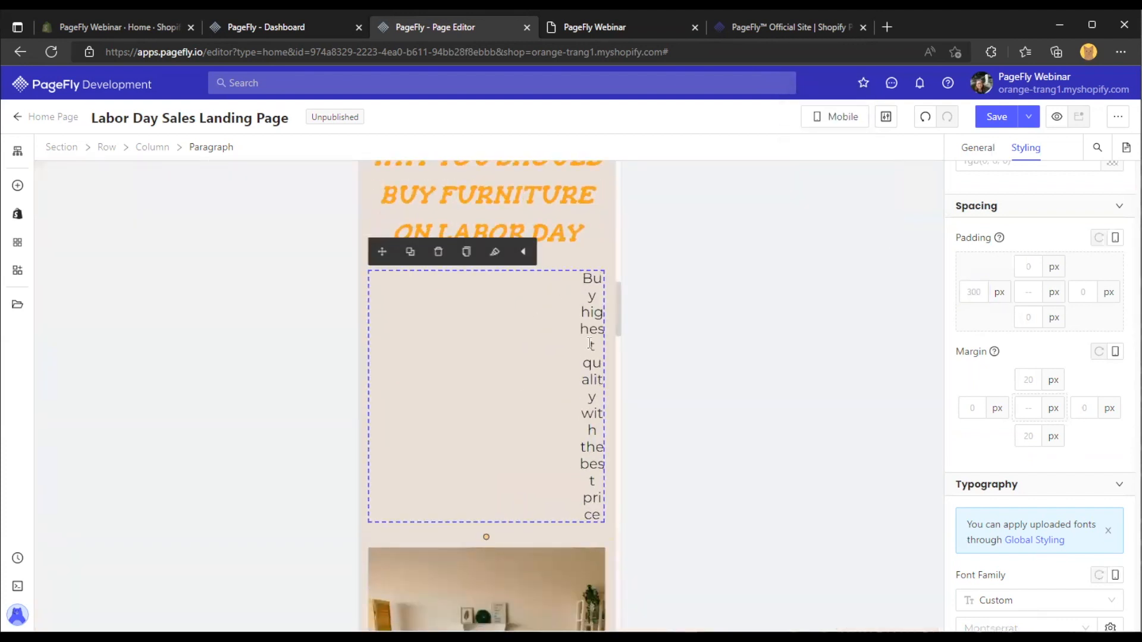
click(974, 292)
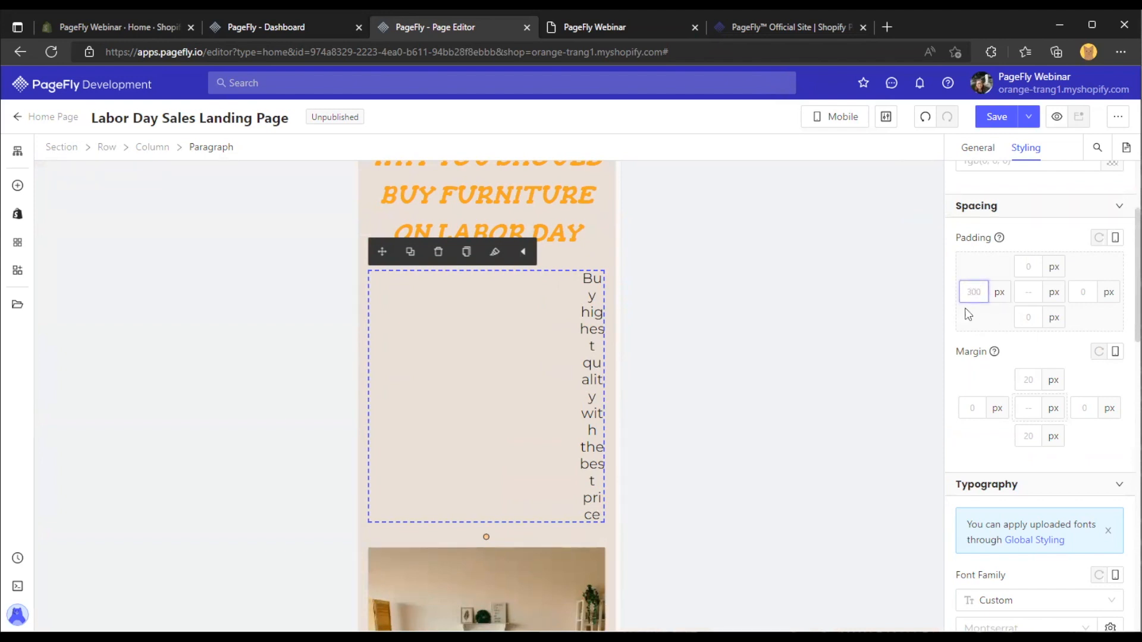
text(0)
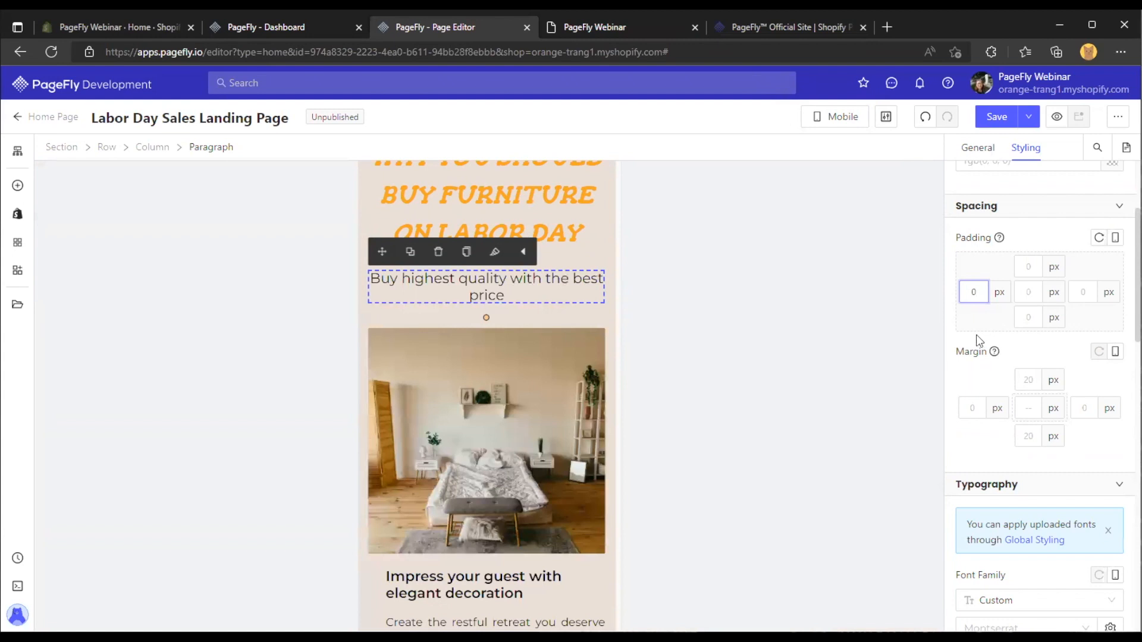
Set the paragraph's left padding to 150 px in the Tablet view and return to the All Devices view
click(837, 118)
click(836, 150)
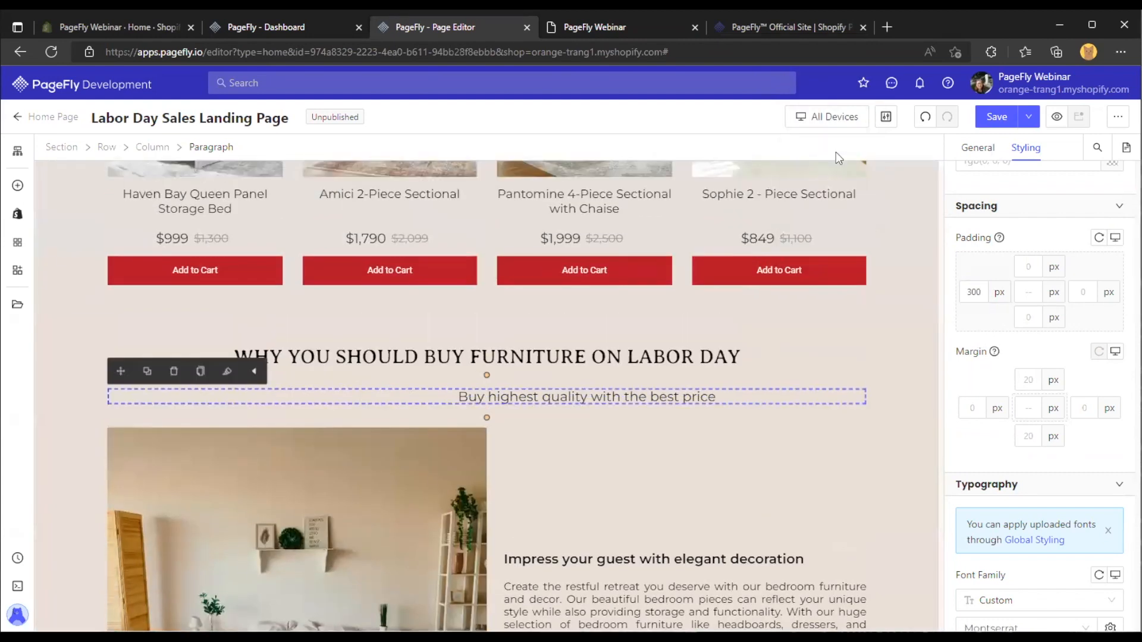
click(823, 119)
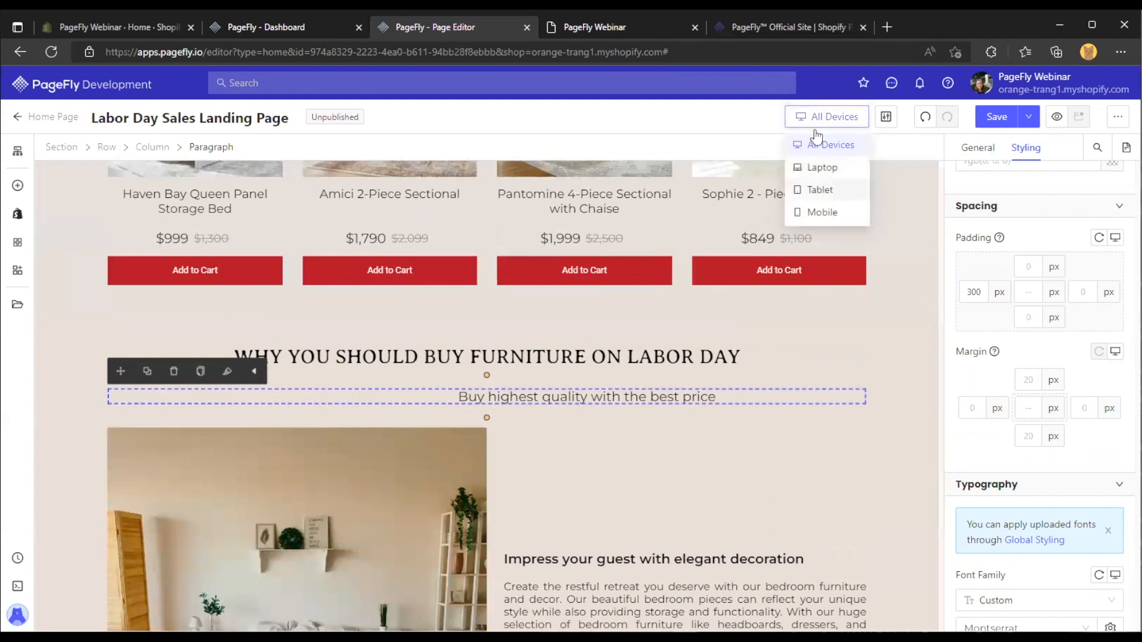
click(823, 187)
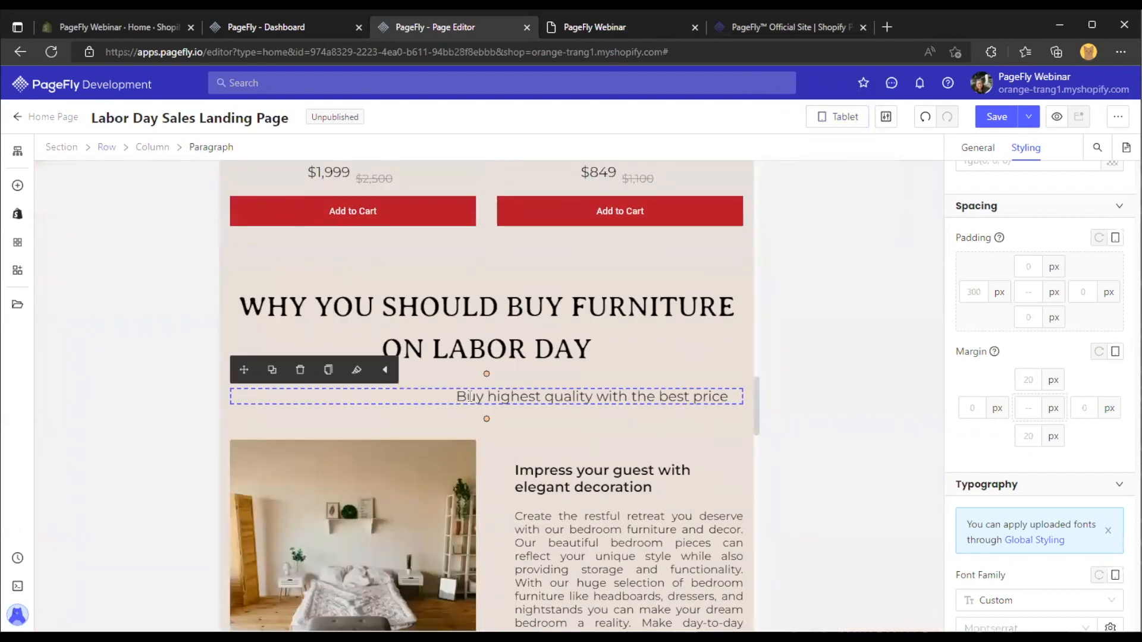
double_click(982, 292)
text(10)
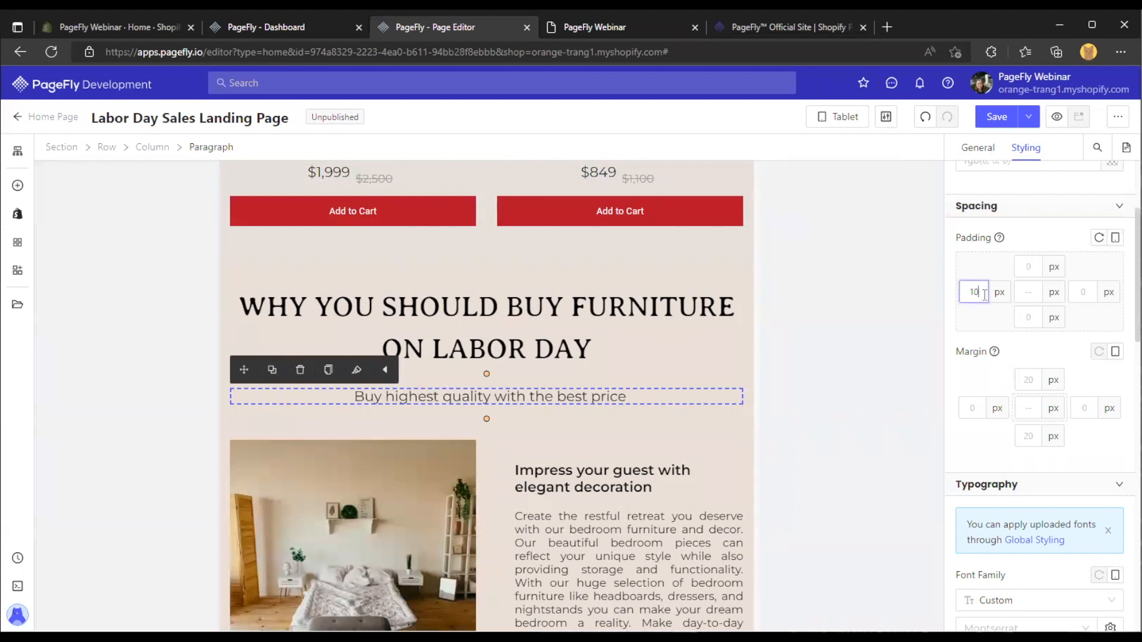
key(BackSpace)
text(50)
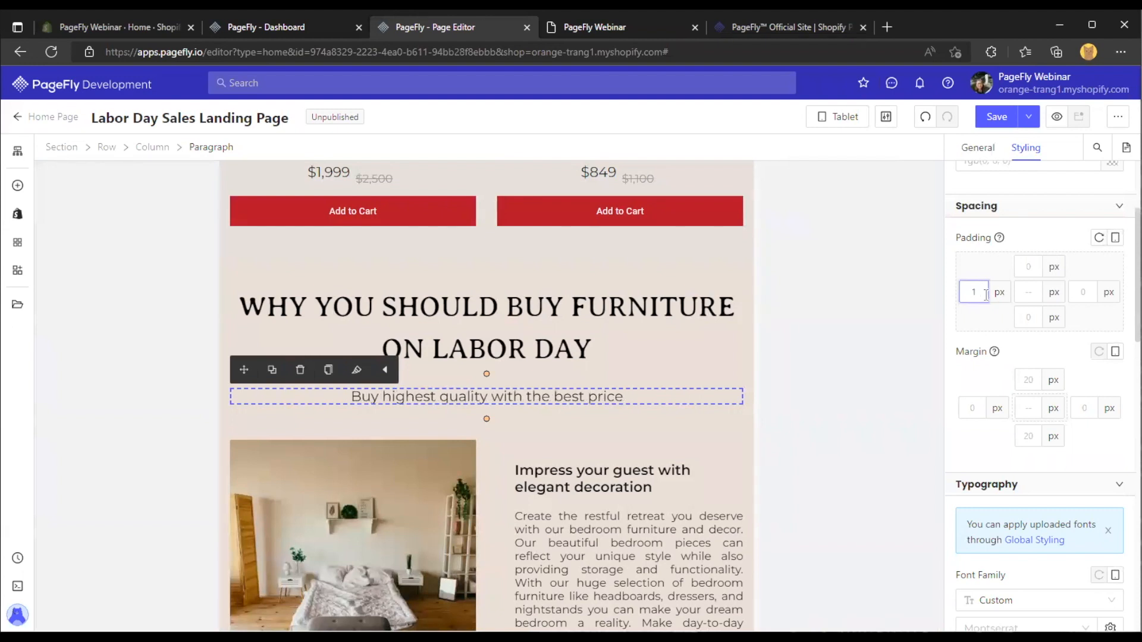
click(830, 126)
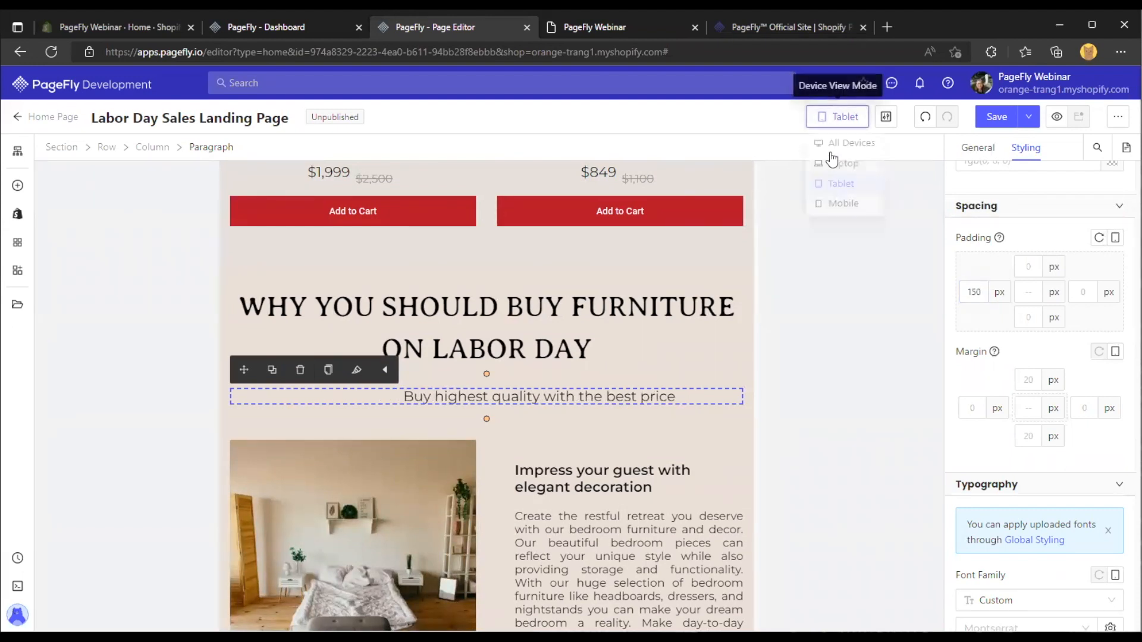
click(831, 145)
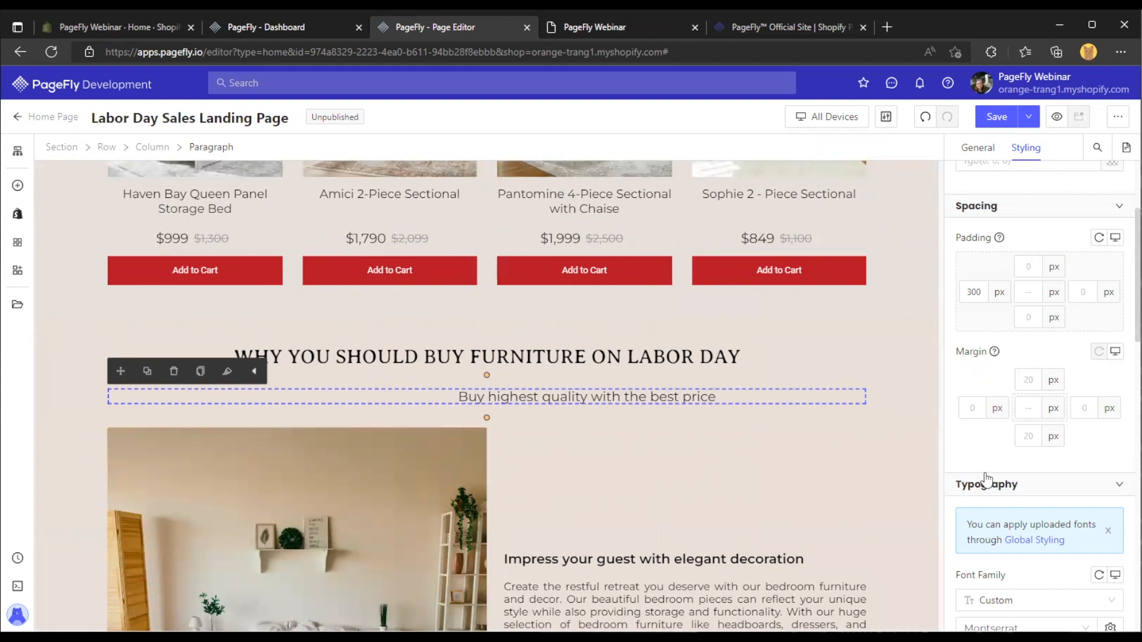
Examine the Visibility and Animation options of the "Why you should buy furniture on Labor Day" heading
click(977, 147)
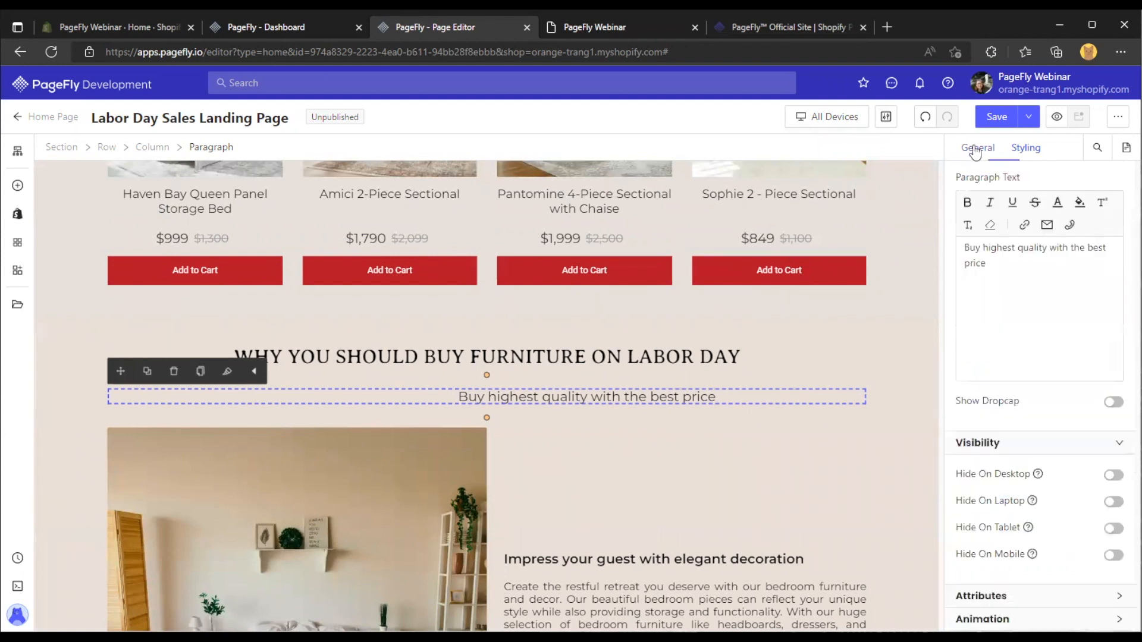
click(749, 355)
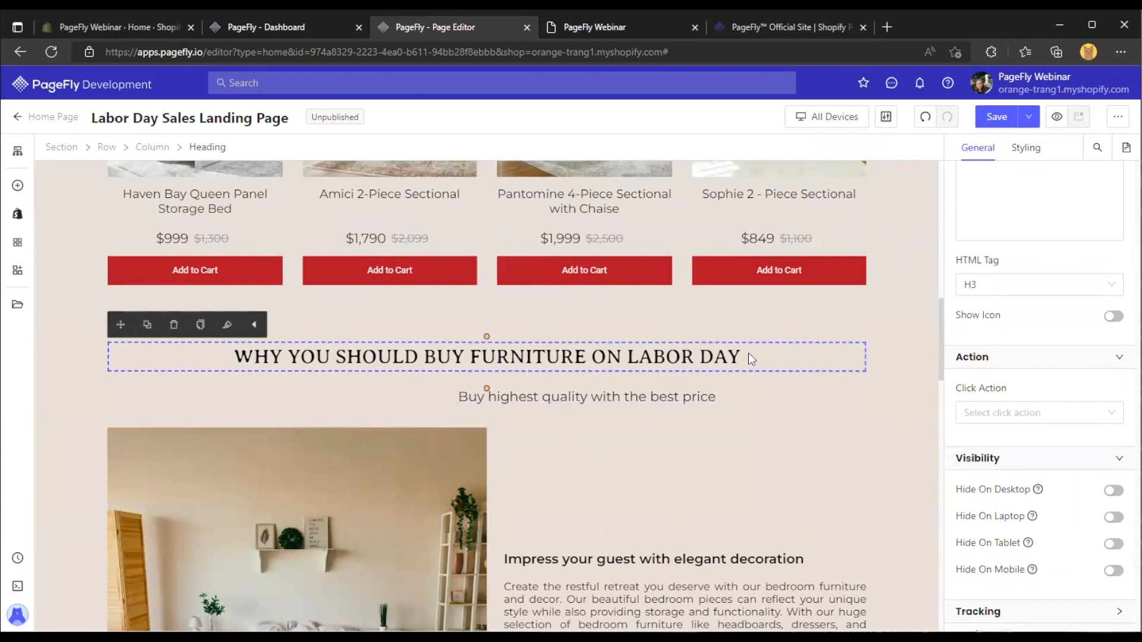
scroll(995, 405, down, 1)
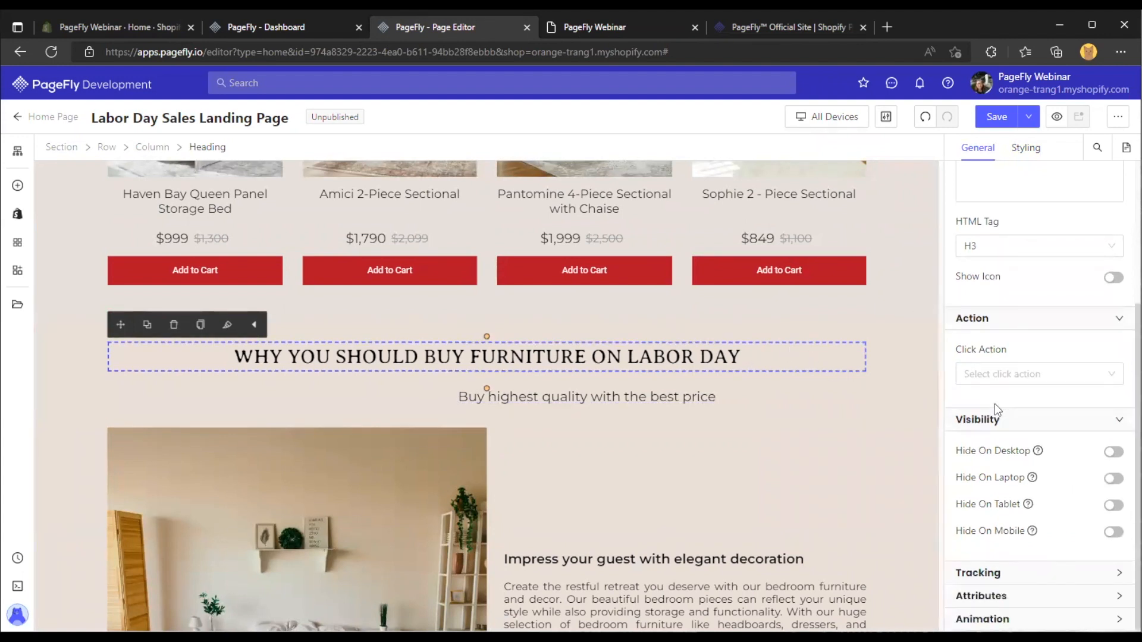
click(1000, 612)
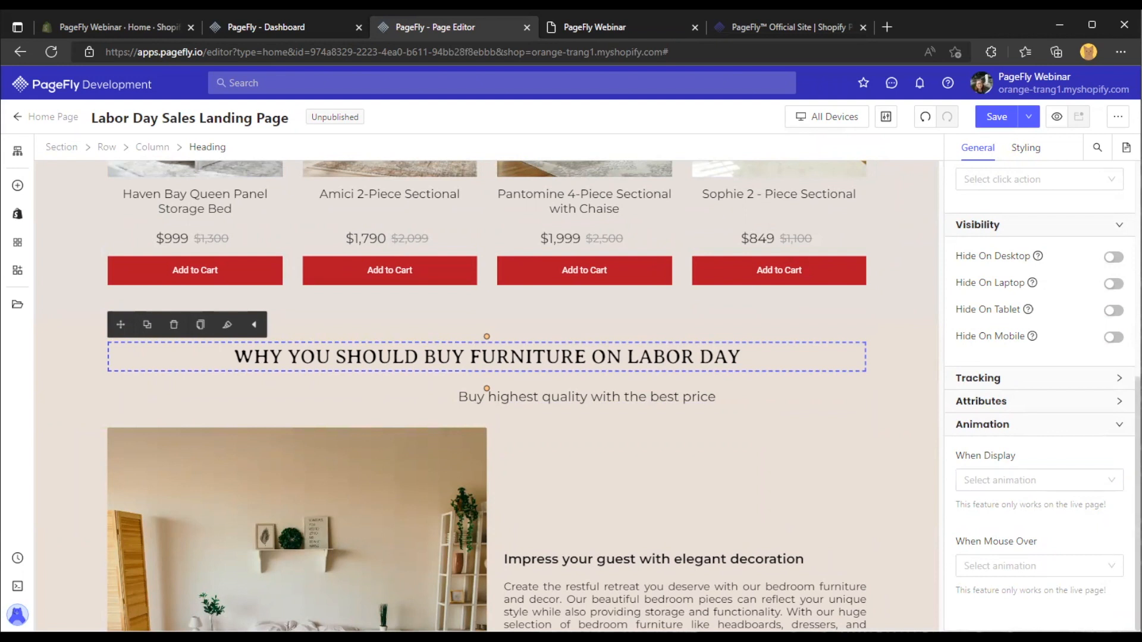
click(1094, 478)
click(1104, 525)
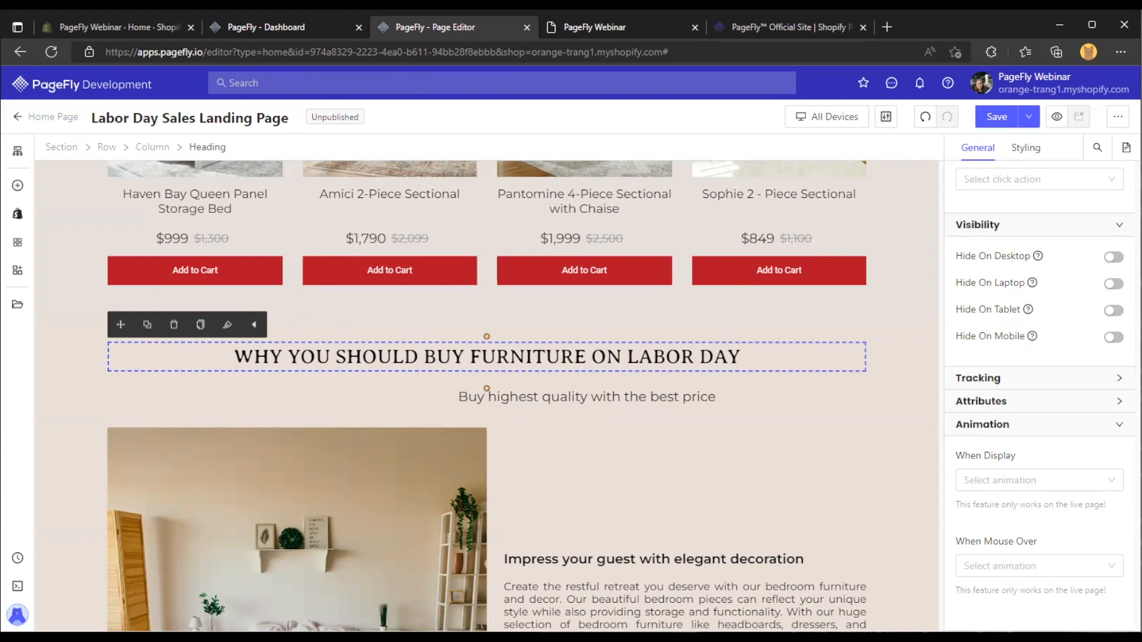
Inspect the hero section's styling and its extra background image settings in the All Devices view
scroll(752, 354, up, 10)
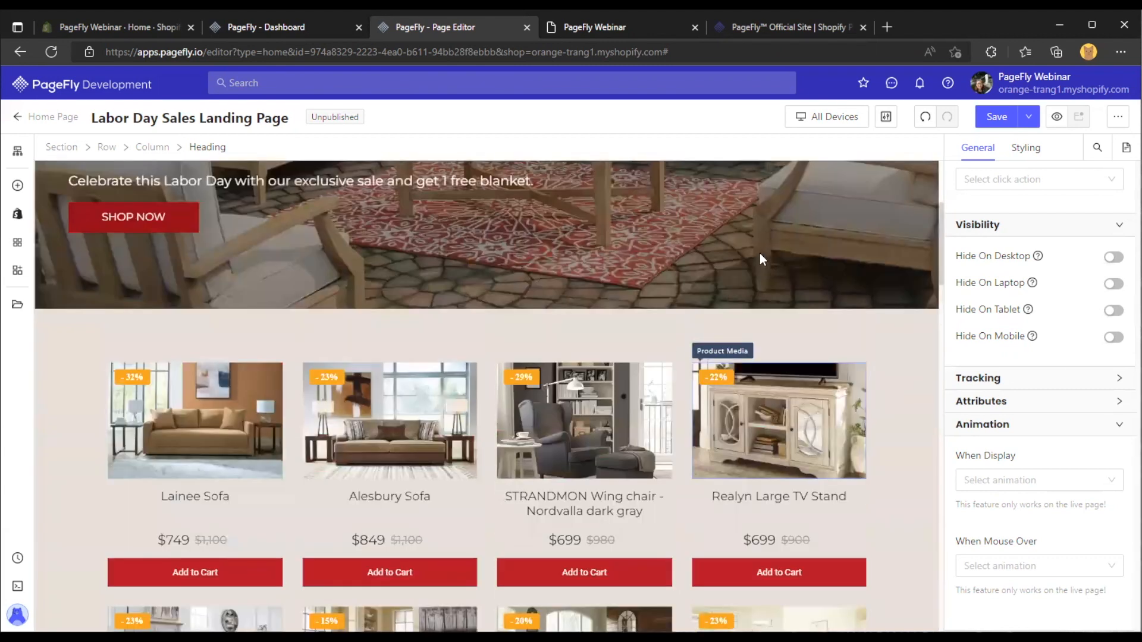
scroll(758, 252, up, 4)
click(762, 250)
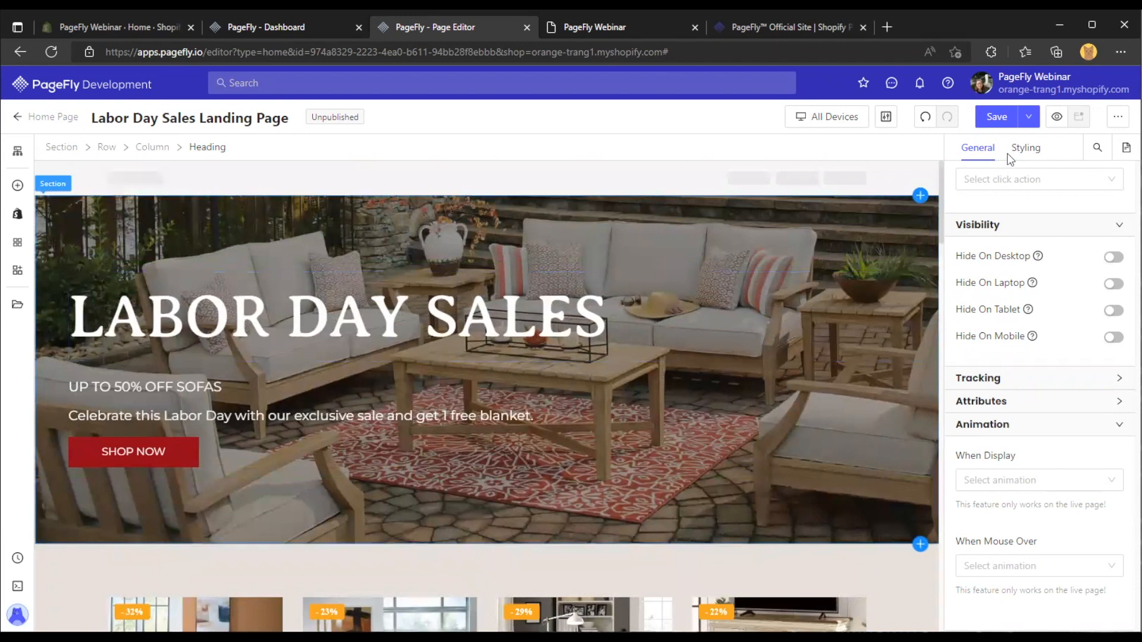
click(1023, 152)
scroll(1012, 287, down, 8)
scroll(1011, 287, down, 9)
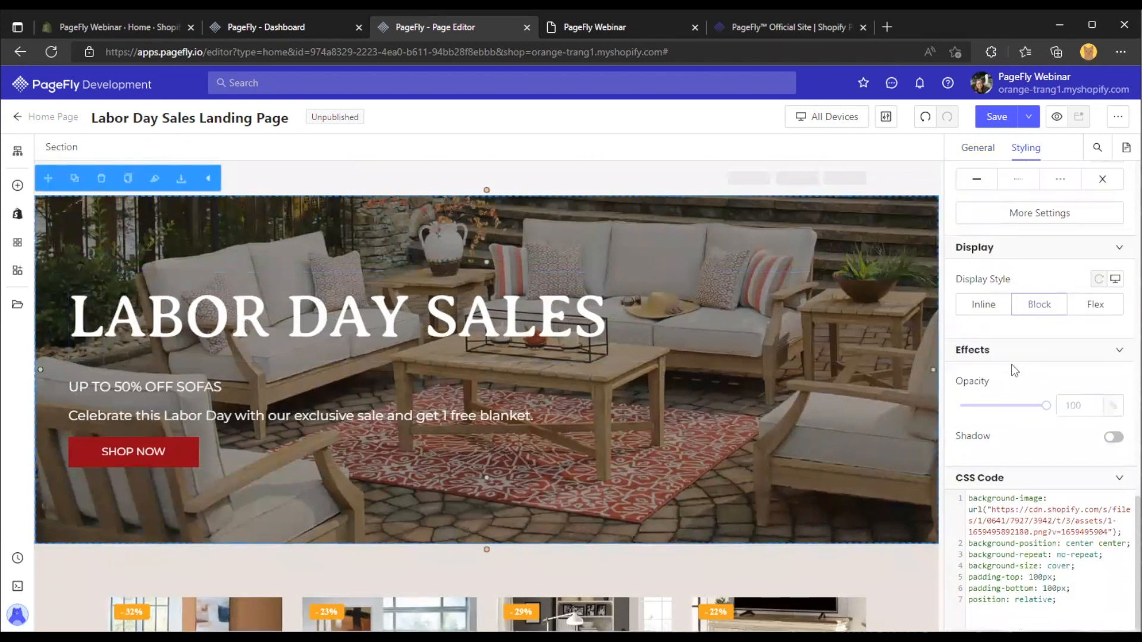
scroll(1011, 364, up, 7)
click(1011, 370)
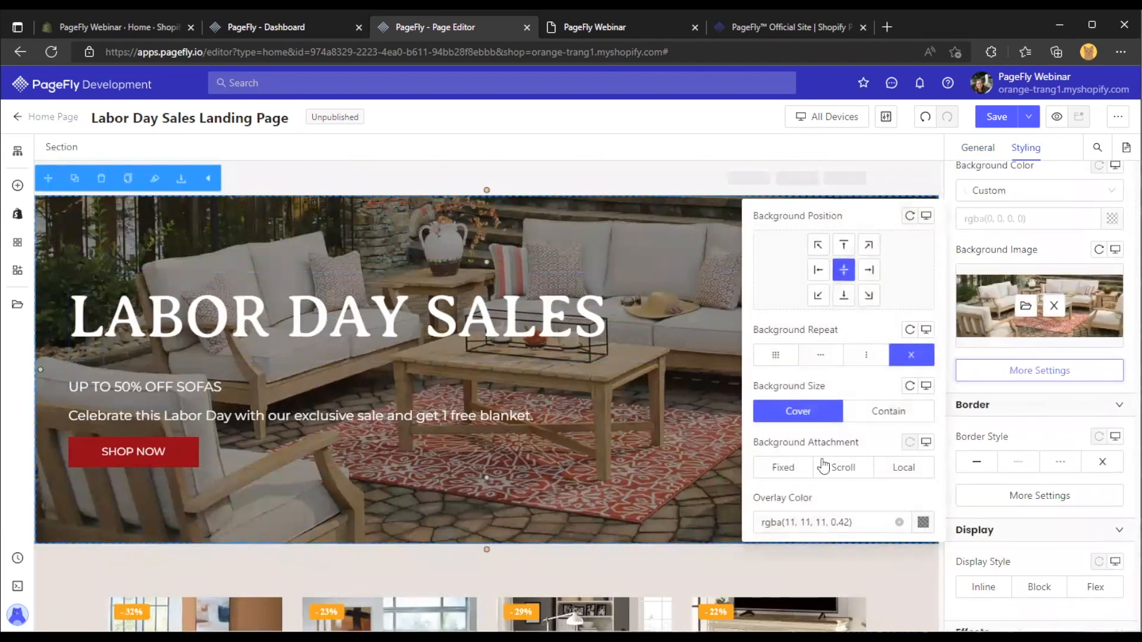
click(1022, 351)
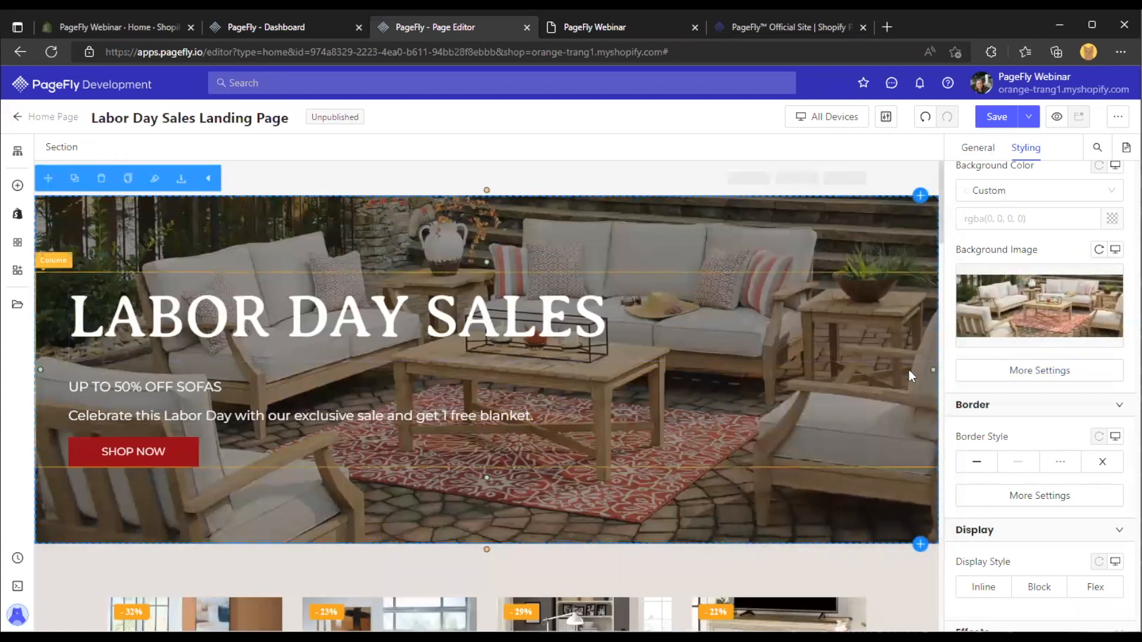
Review the hero section's CSS code and start a new line after its last rule
scroll(1041, 357, down, 5)
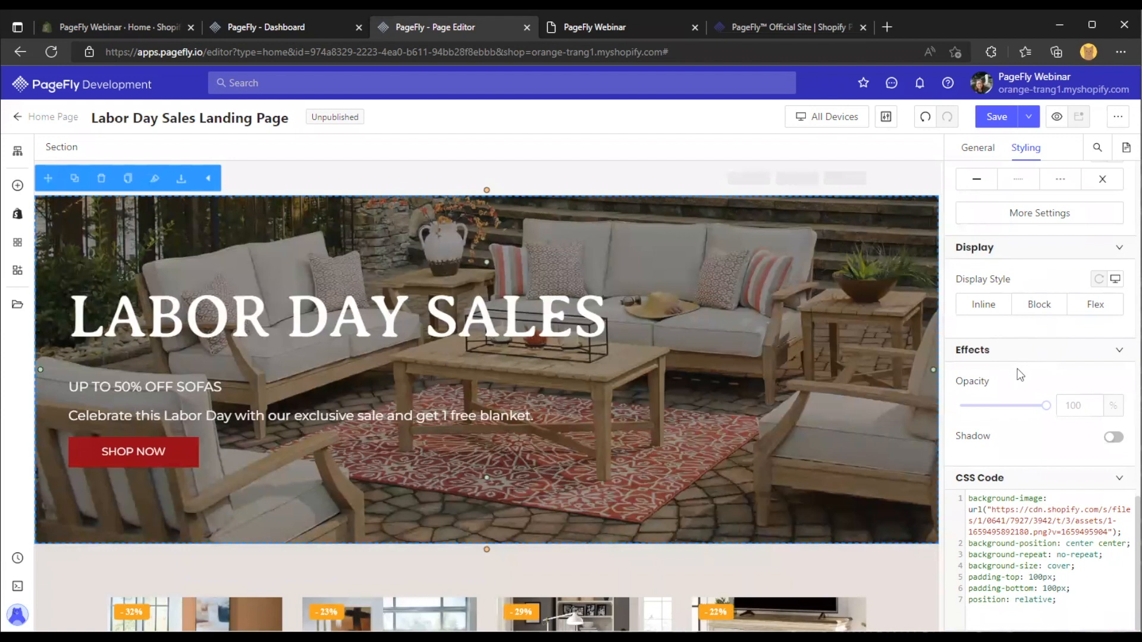
drag(1061, 601, 983, 491)
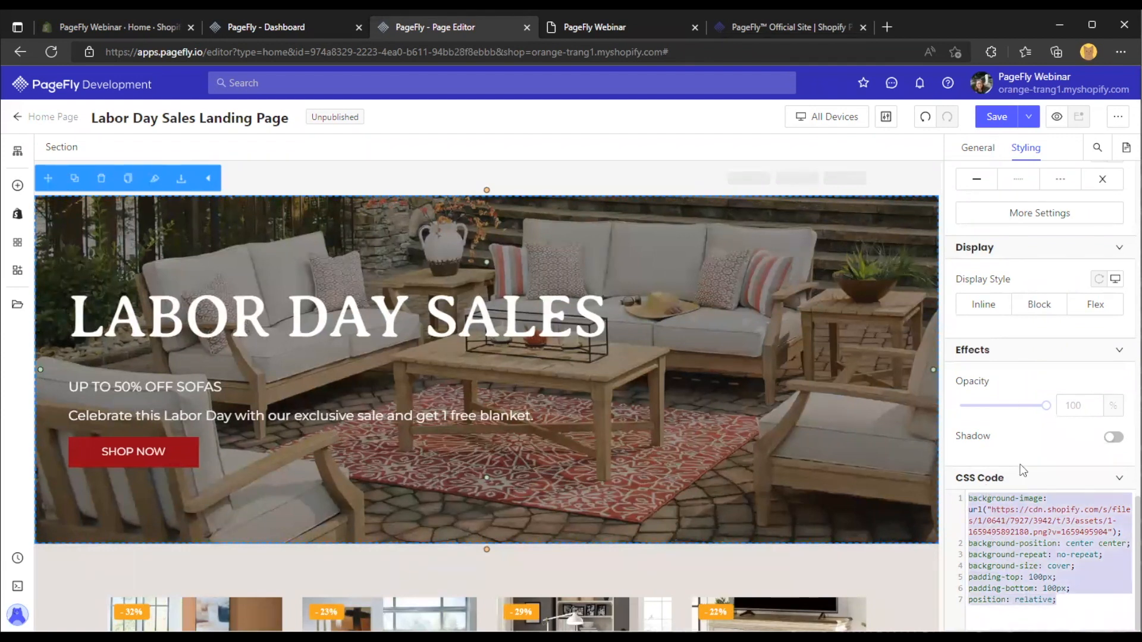
click(1059, 601)
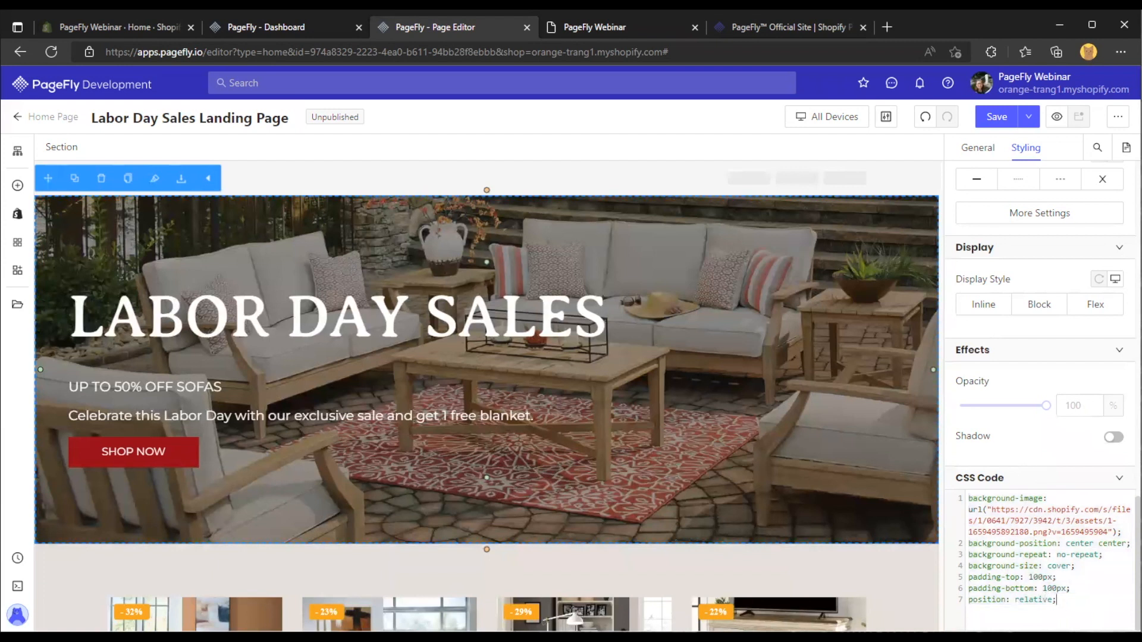
key(Return)
scroll(1014, 594, up, 5)
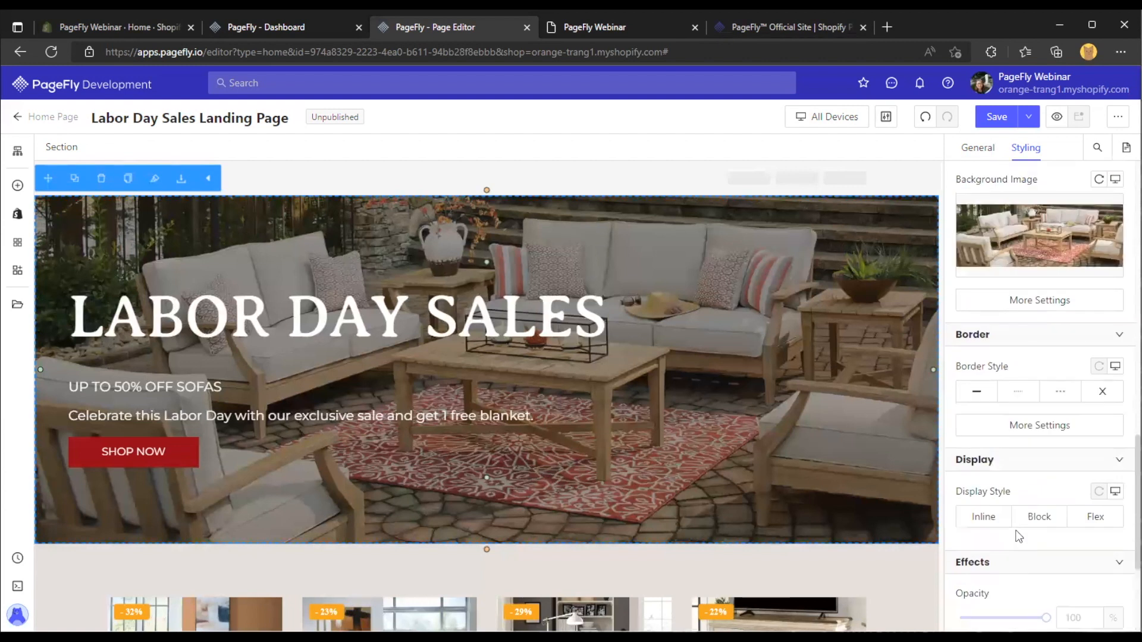
Show the hero section's general settings and switch the page to the Mobile view
scroll(1023, 394, up, 5)
click(977, 150)
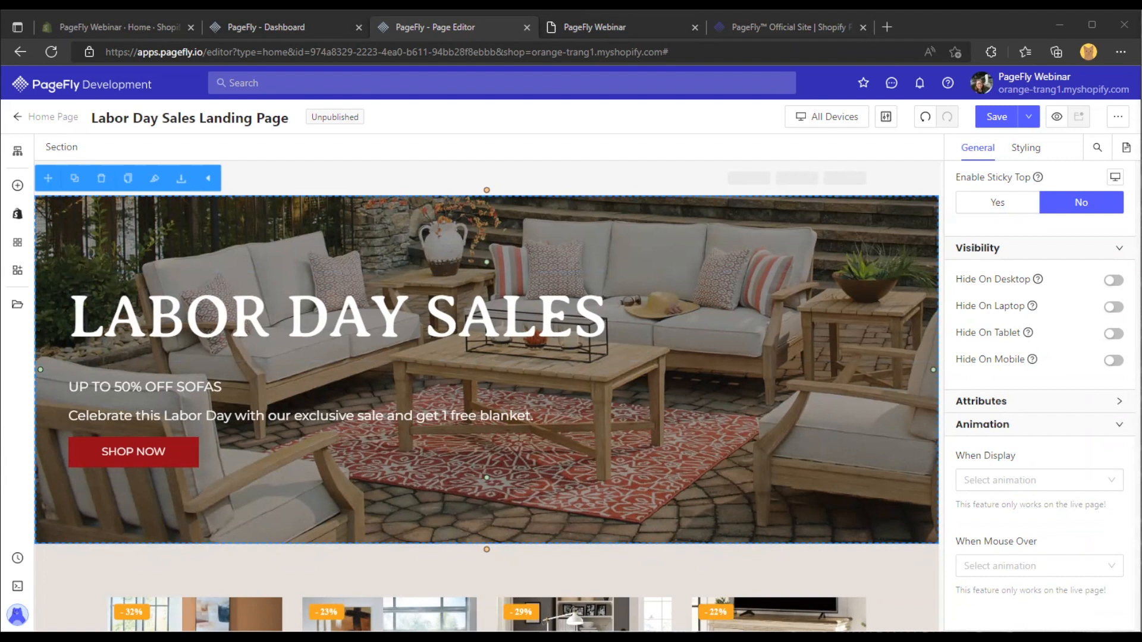
click(838, 117)
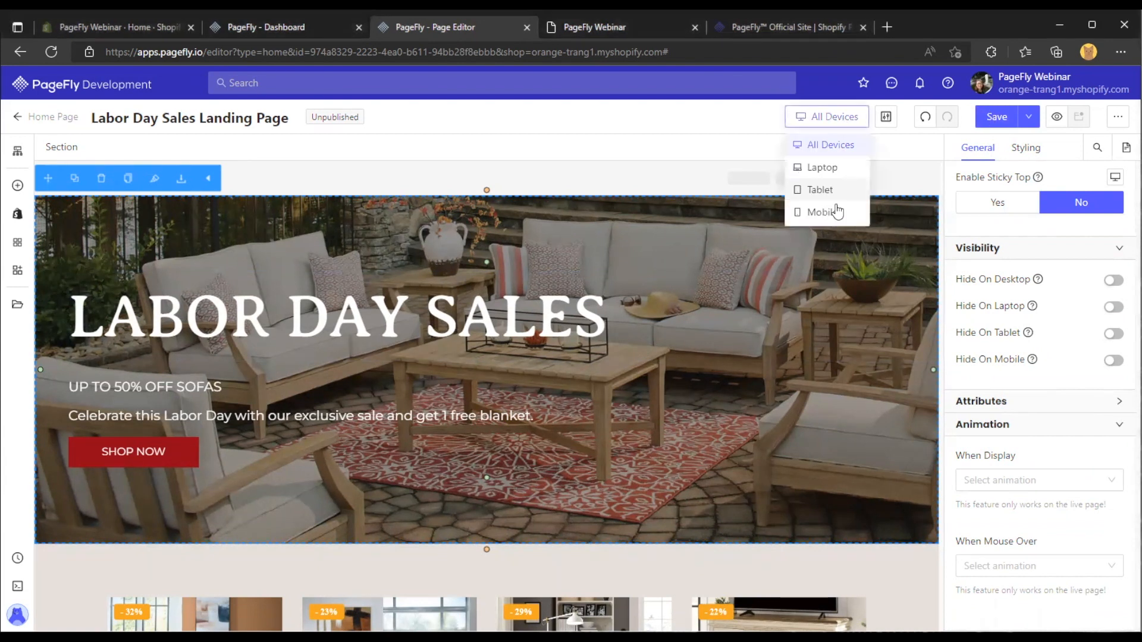
click(832, 214)
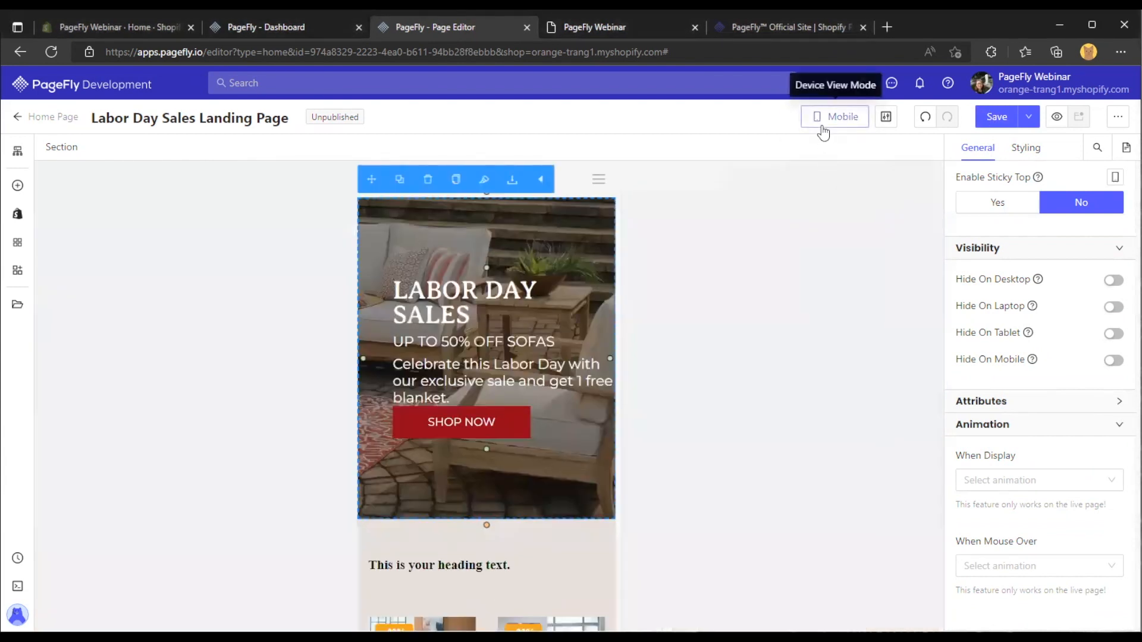
Preview the mouse over state styling of the hero's SHOP NOW button, and return to the button's general settings
click(509, 413)
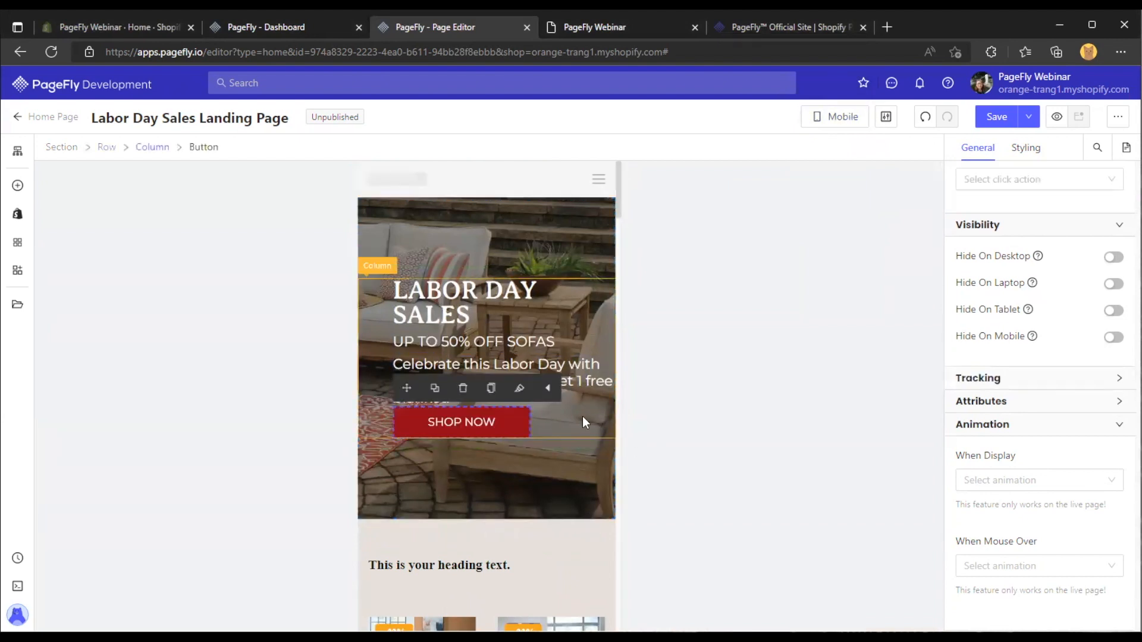
scroll(1005, 273, up, 5)
scroll(1005, 267, up, 2)
click(1025, 149)
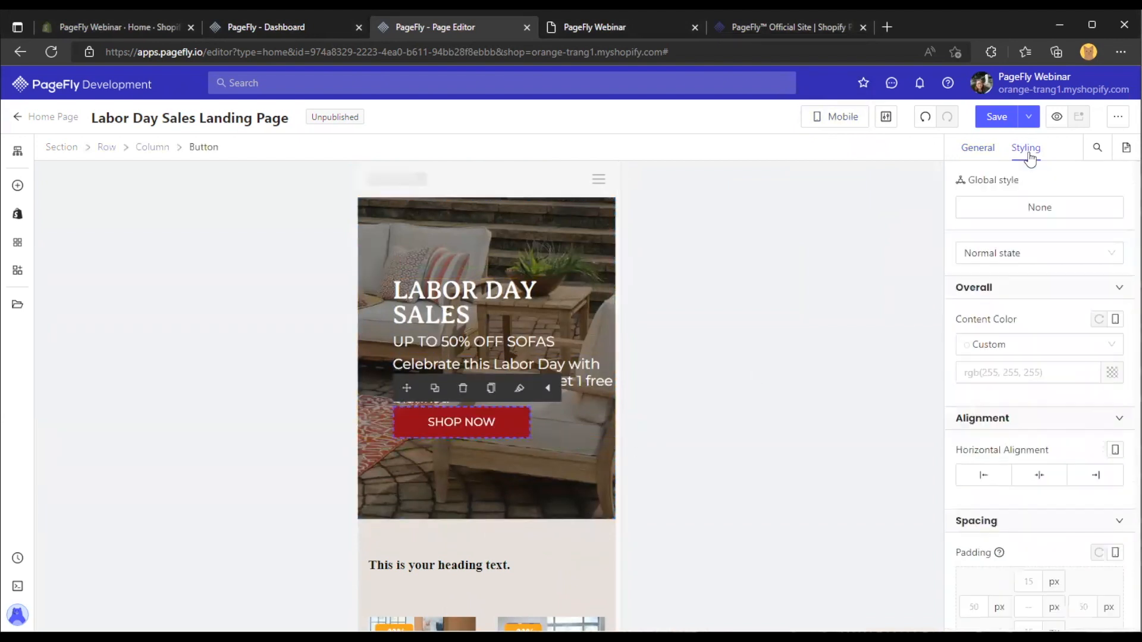
click(1012, 251)
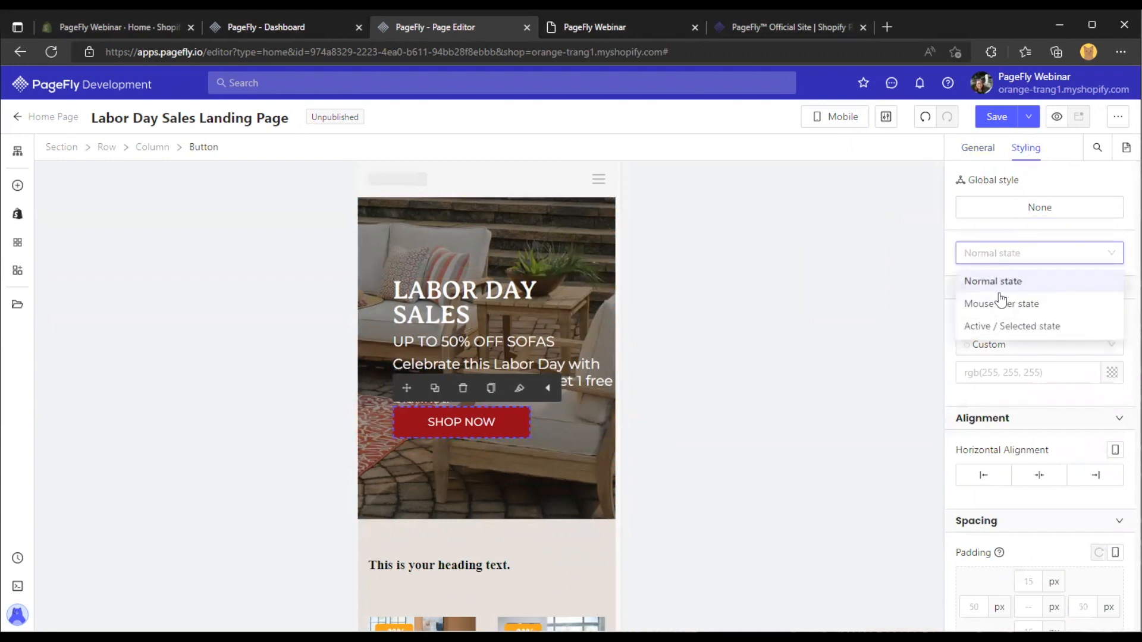
click(1033, 307)
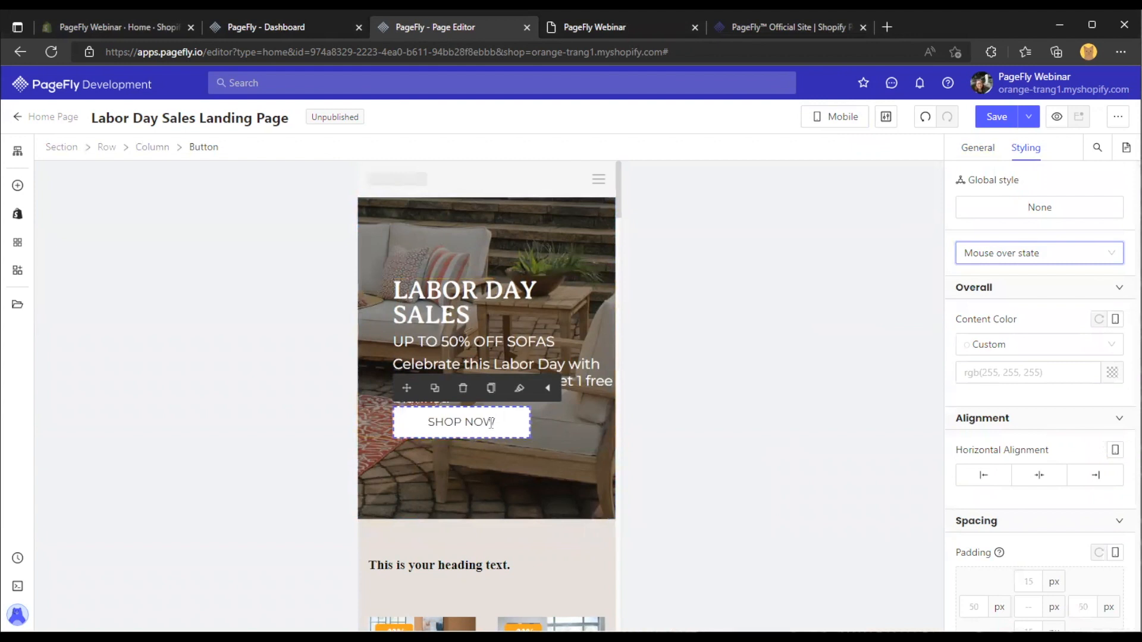
click(984, 149)
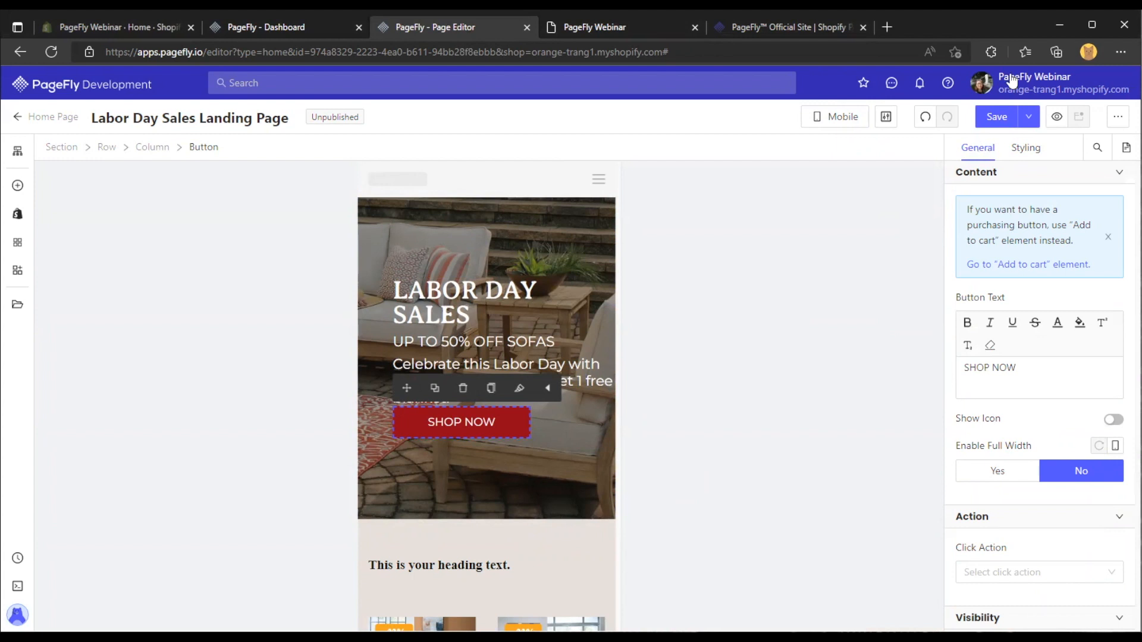
Switch the page to the All Devices view and look over the hero section, product list and furniture heading area
click(839, 119)
click(846, 146)
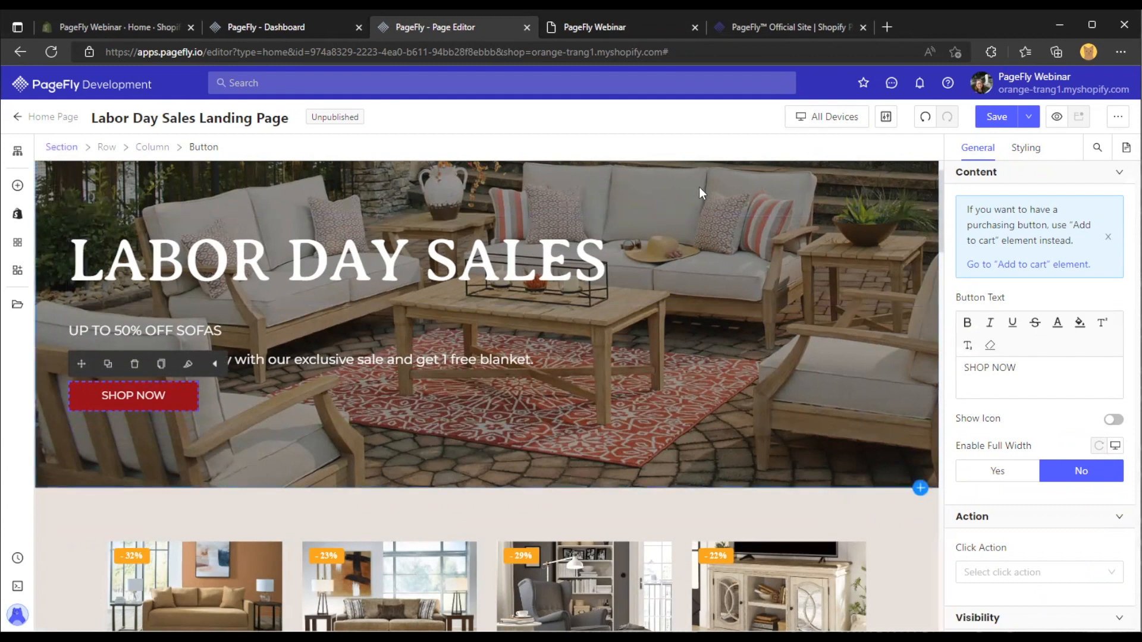
scroll(699, 188, down, 3)
scroll(703, 215, up, 1)
scroll(704, 219, up, 4)
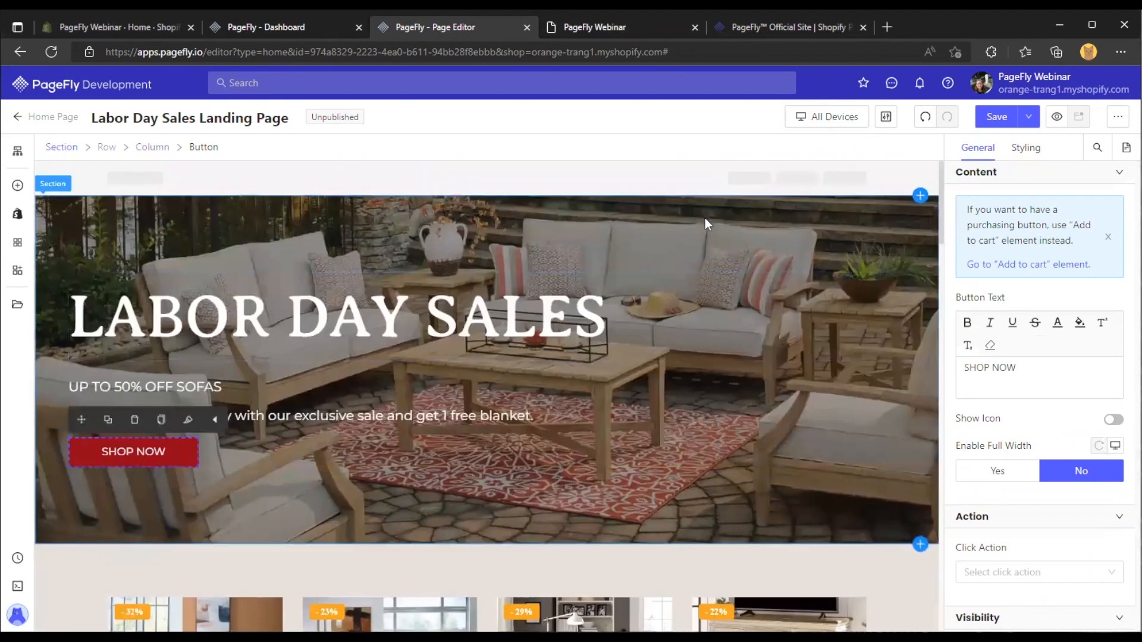
scroll(683, 231, down, 6)
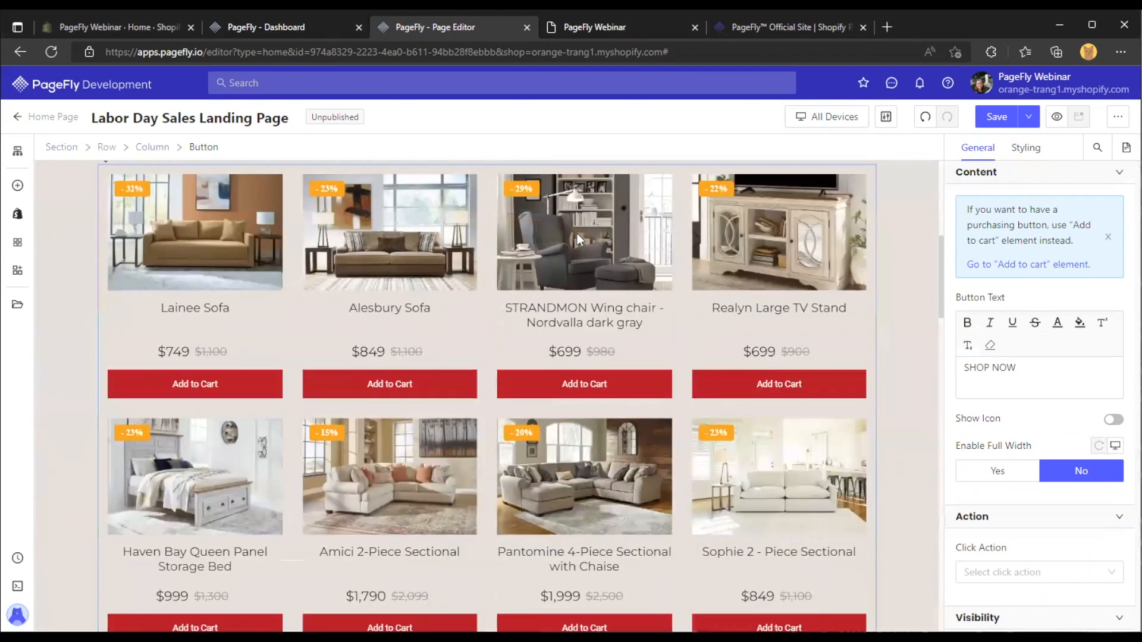
scroll(577, 233, up, 6)
click(546, 348)
scroll(546, 349, down, 6)
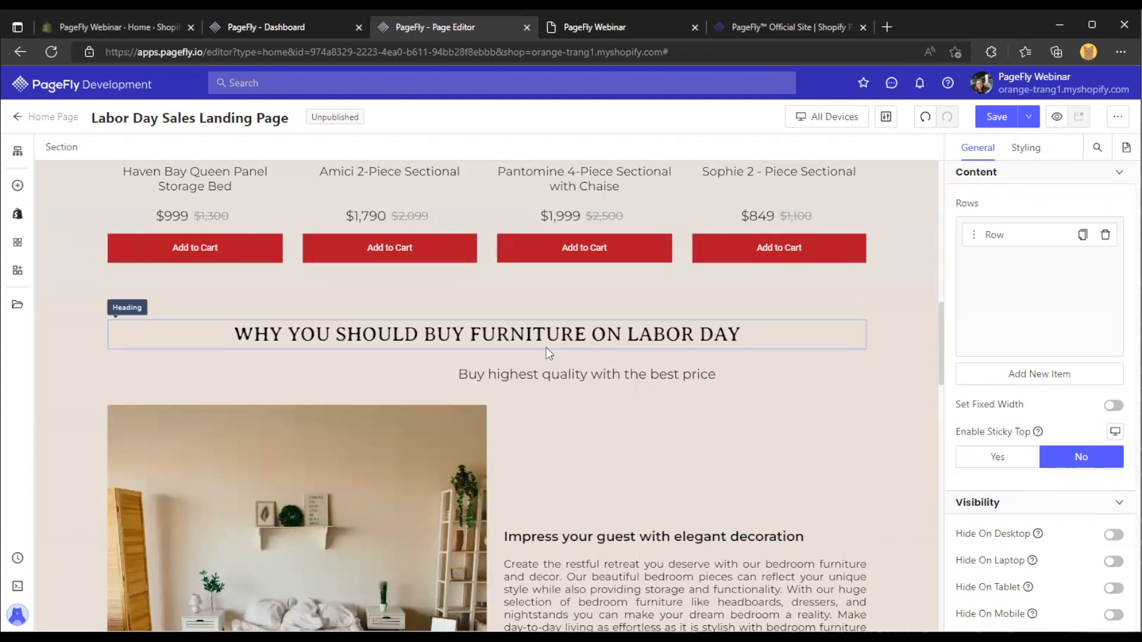
scroll(546, 347, up, 6)
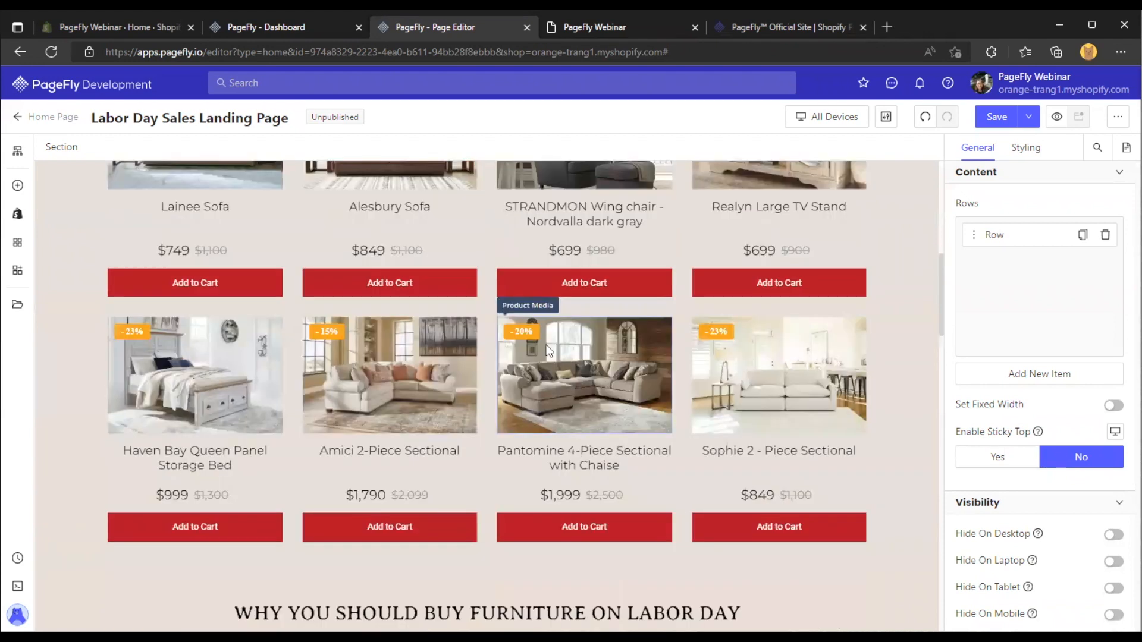